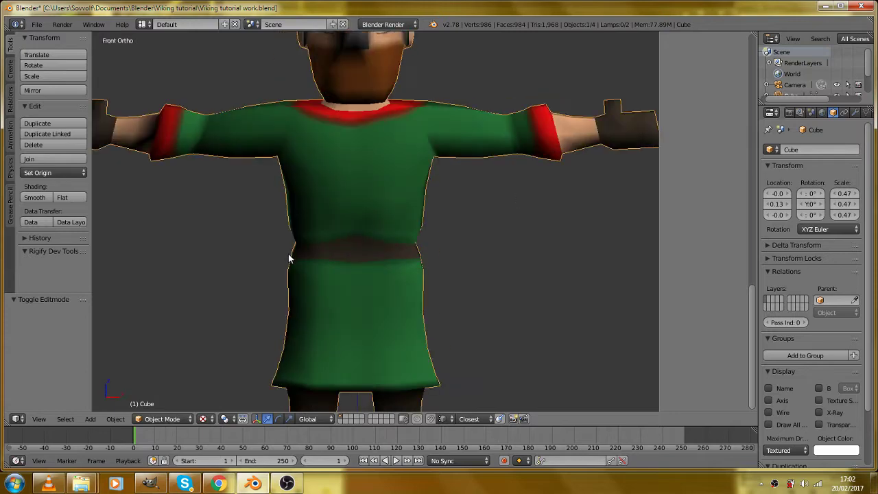
Examine the tunic's waist and belt from the front, the right side and in between.
scroll(289, 254, up, 1)
drag(456, 260, 384, 260)
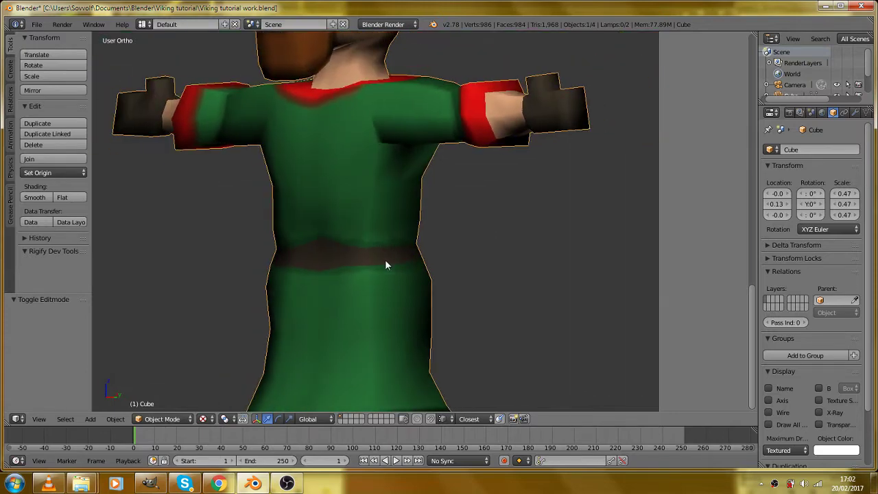
key(KP_3)
scroll(353, 270, up, 3)
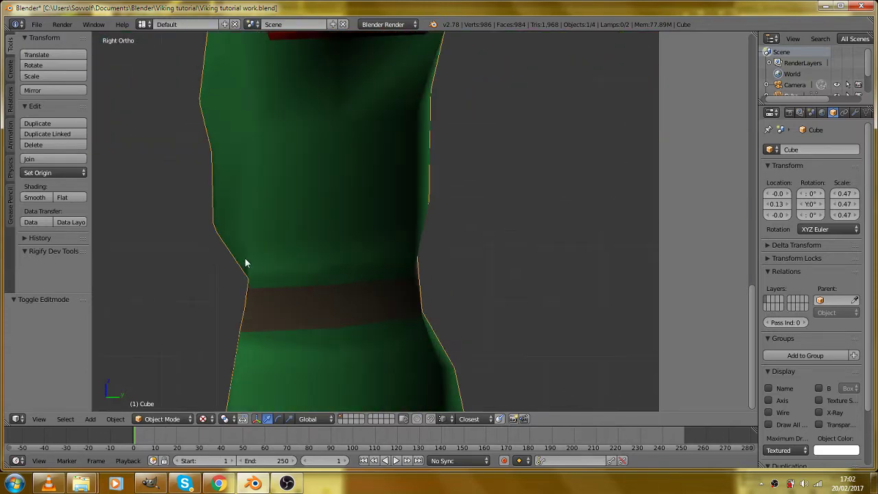
drag(245, 262, 403, 263)
key(Tab)
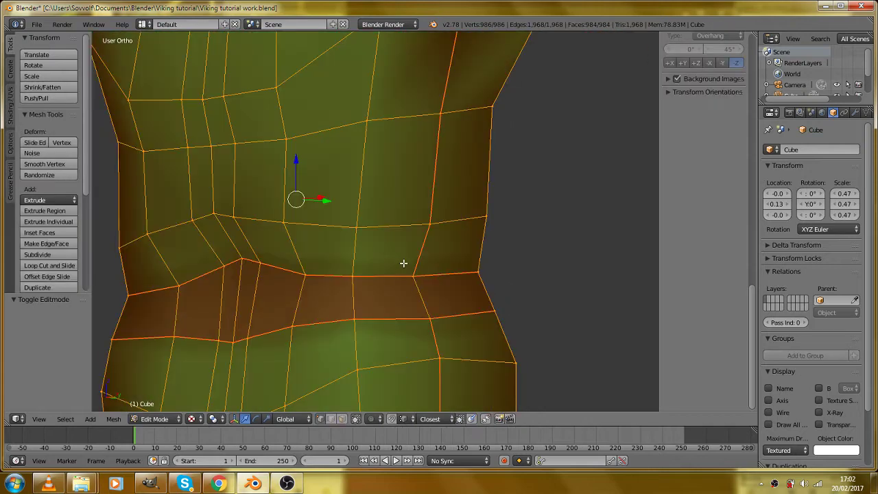
key(Tab)
key(KP_1)
scroll(348, 309, down, 2)
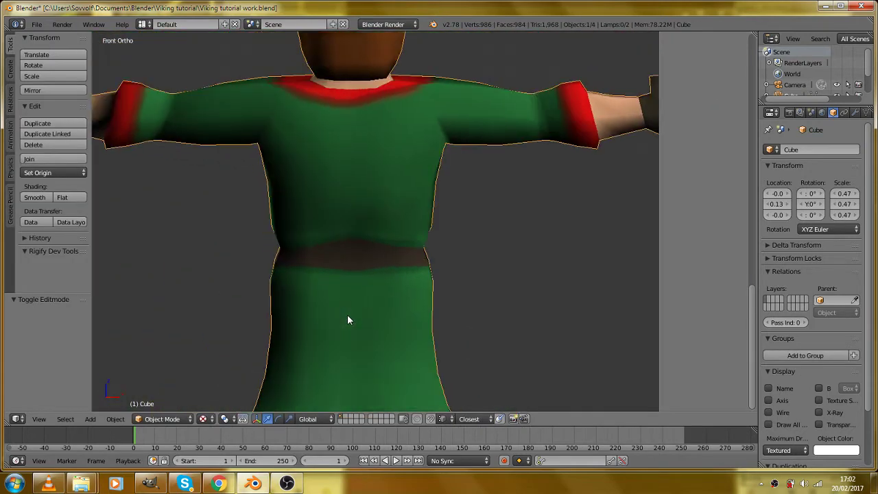
scroll(348, 316, up, 3)
scroll(348, 316, down, 2)
key(KP_3)
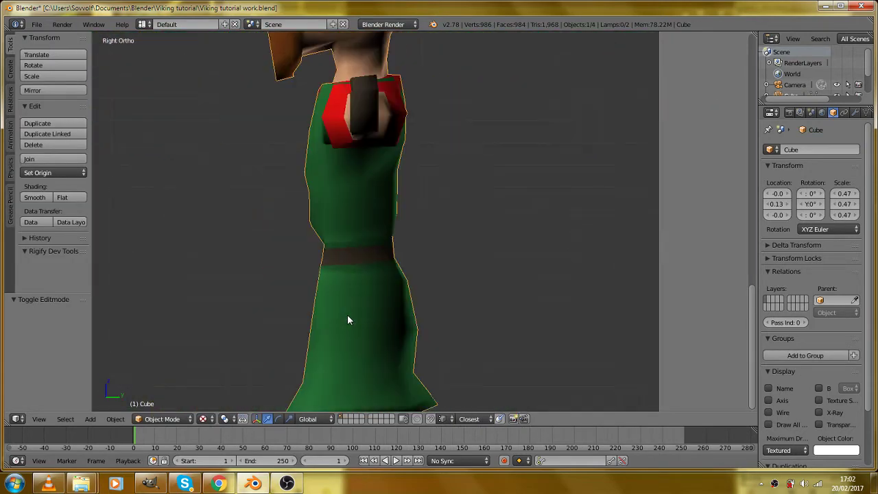
scroll(347, 317, up, 4)
drag(261, 249, 329, 267)
scroll(329, 268, down, 5)
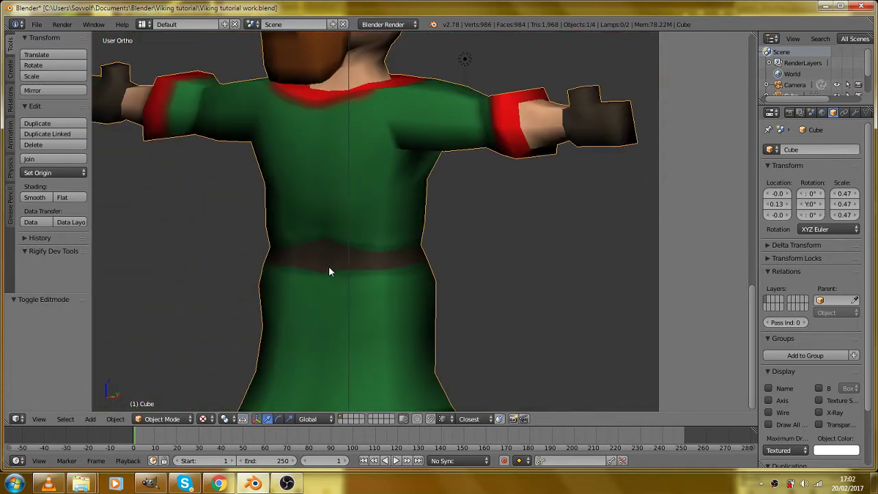
key(KP_3)
scroll(328, 272, up, 4)
Edit the mesh and move the front side vertex just above the belt about 0.024 backward along Y.
key(Tab)
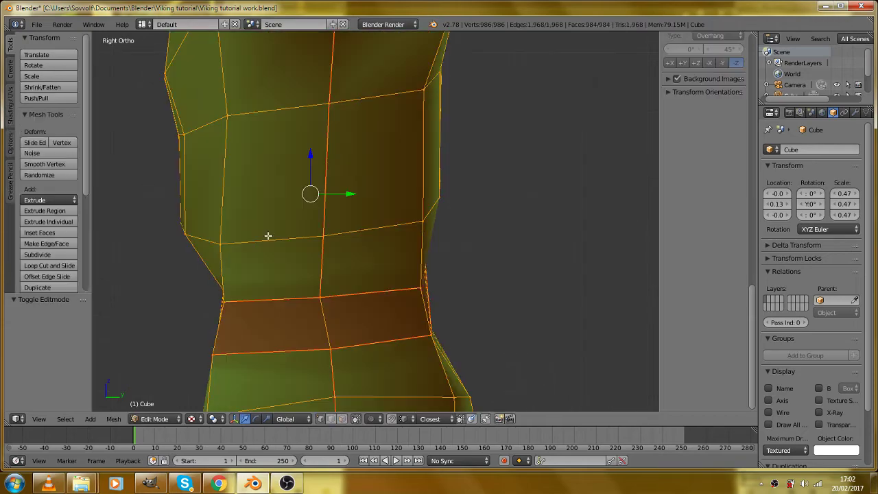
scroll(267, 236, down, 2)
scroll(277, 235, down, 2)
drag(278, 236, 296, 251)
scroll(297, 250, up, 4)
right_click(296, 250)
key(KP_3)
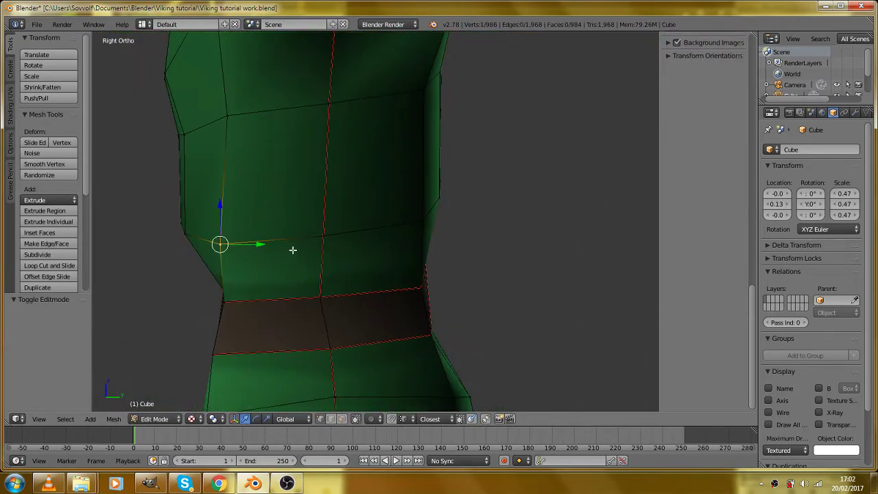
key(g)
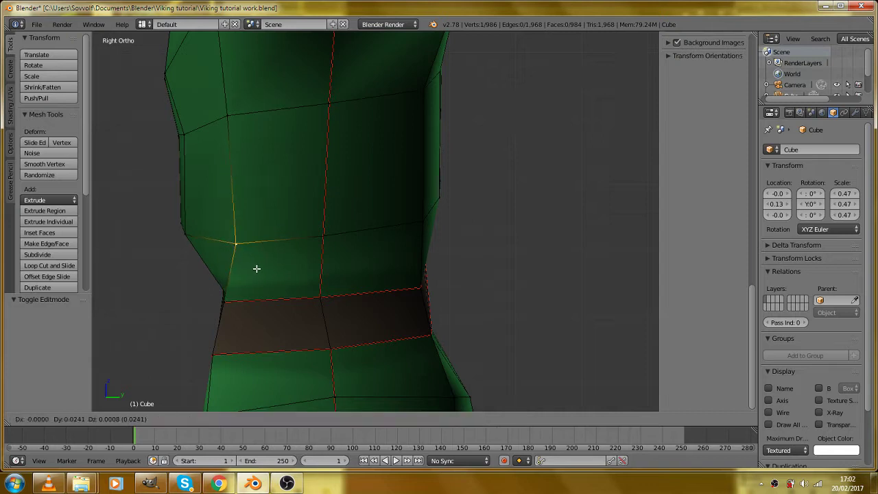
click(256, 268)
Move the belt's upper and lower front side vertices about 0.032 backward along Y.
right_click(218, 357)
right_click(228, 306)
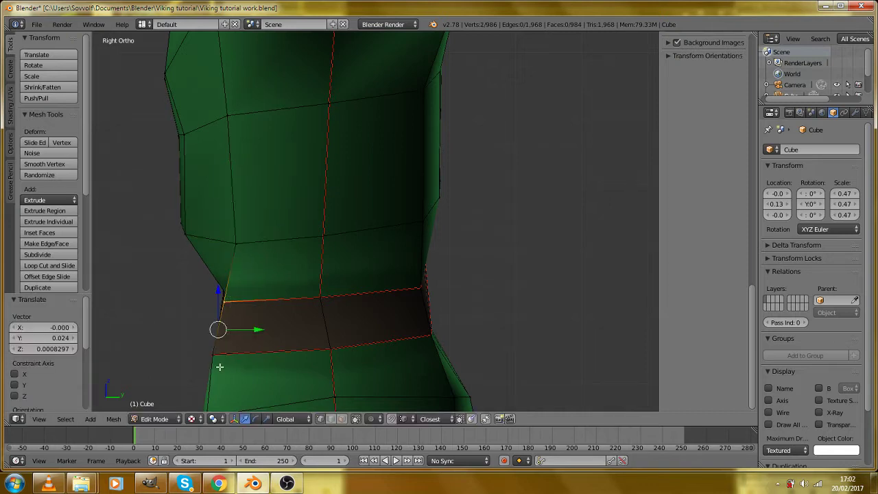
shift+right_click(213, 354)
key(g)
key(y)
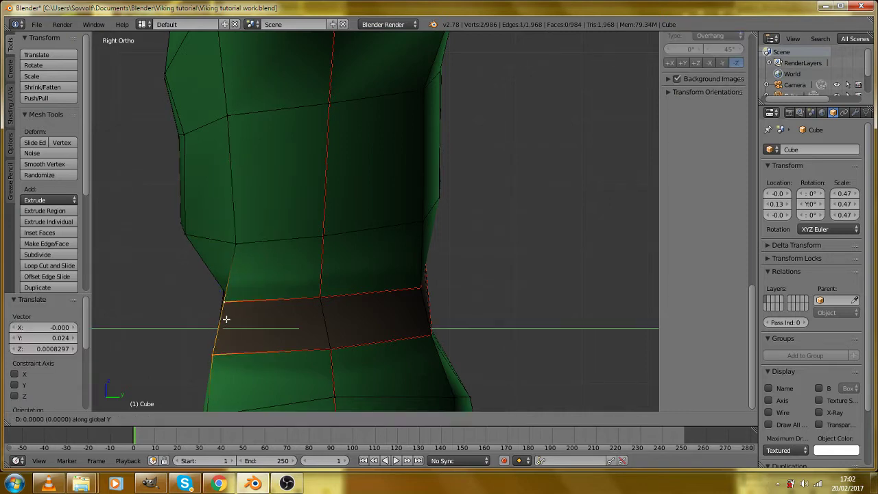
click(246, 316)
Add the skirt vertex below the belt to the selected belt vertices and shift all three about 0.020 backward along Y.
scroll(256, 360, down, 2)
shift+right_click(258, 357)
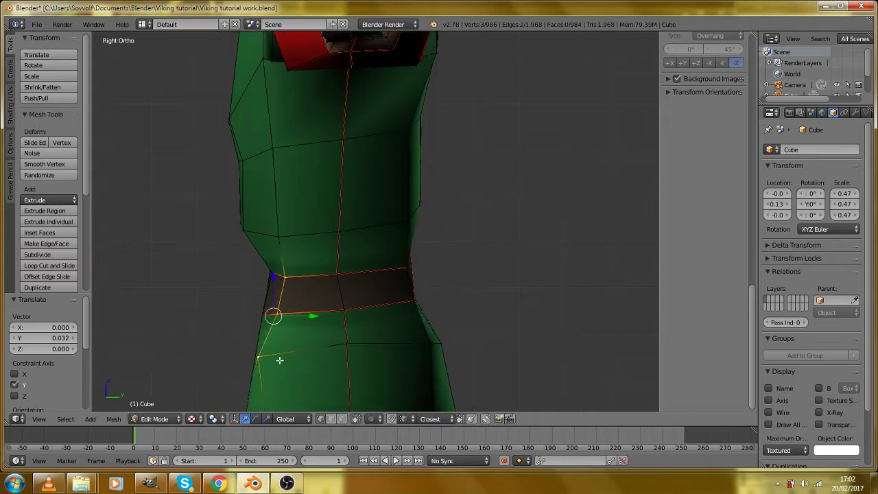
key(g)
key(y)
click(288, 358)
Move the skirt vertex below the belt a little further backward along Y on its own.
right_click(273, 356)
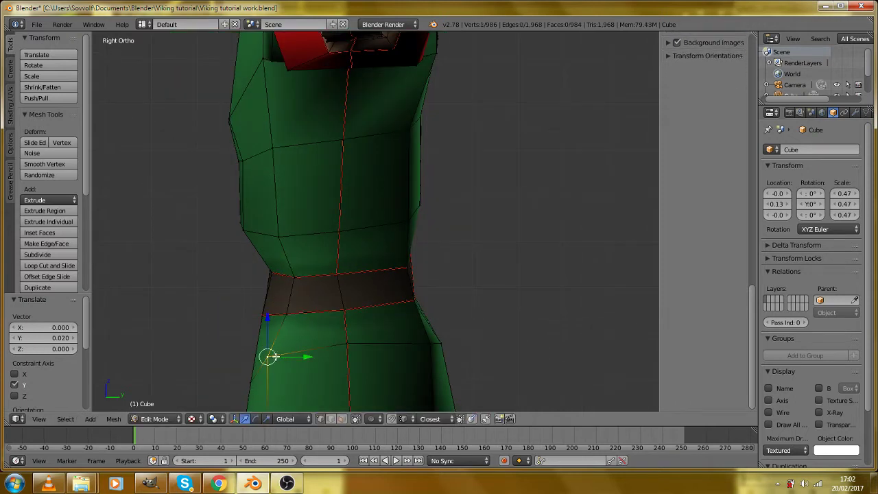
key(g)
key(y)
click(285, 352)
Smooth the six central vertices above the belt with Smooth Vertex at 0.500 and one repeat, and check the shaded torso.
mouse_move(228, 242)
mouse_down()
mouse_move(287, 224)
mouse_move(257, 217)
mouse_move(320, 215)
mouse_move(259, 201)
mouse_move(316, 201)
mouse_move(299, 181)
mouse_move(315, 160)
mouse_move(380, 200)
mouse_move(398, 139)
mouse_up()
right_click(276, 224)
key(a)
key(c)
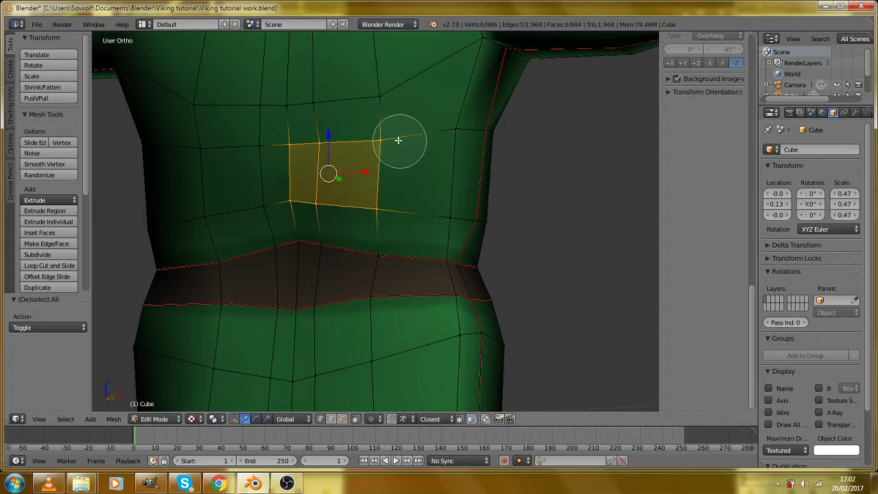
right_click(398, 164)
key(w)
click(395, 271)
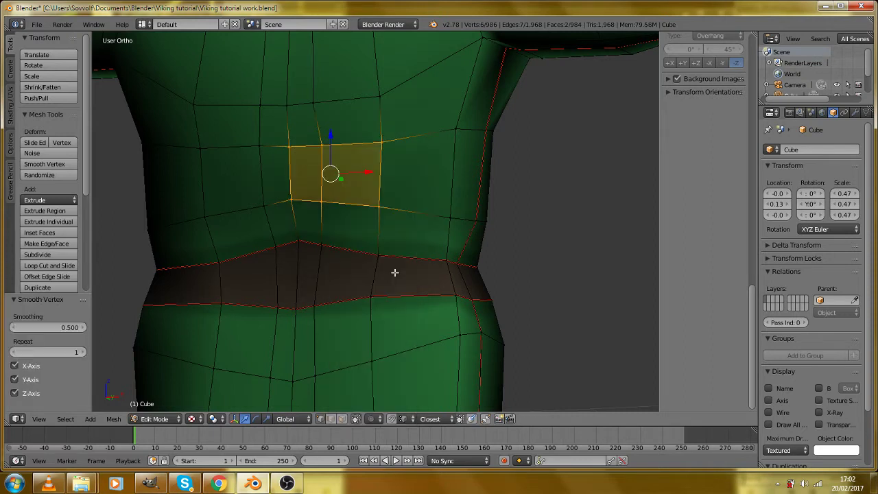
key(Tab)
scroll(374, 208, down, 2)
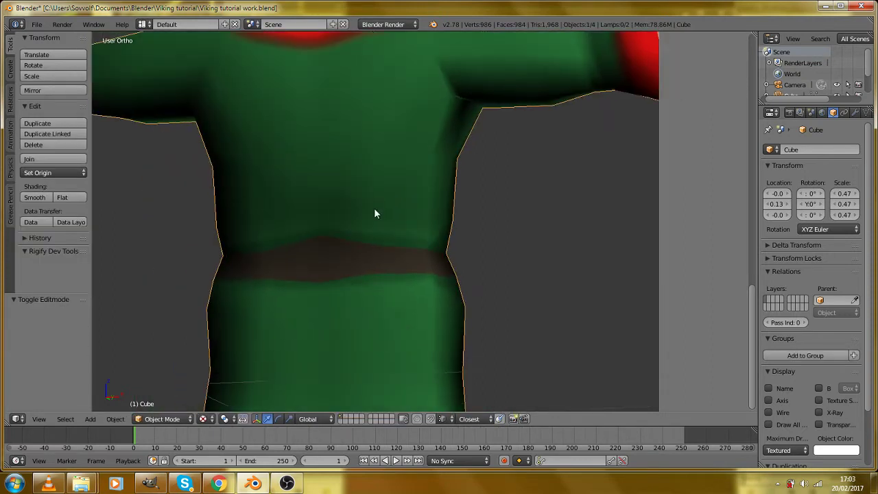
drag(374, 208, 339, 249)
scroll(290, 234, up, 2)
Lower the three middle vertices of the edge row above the belt about 0.019 along Z.
key(Tab)
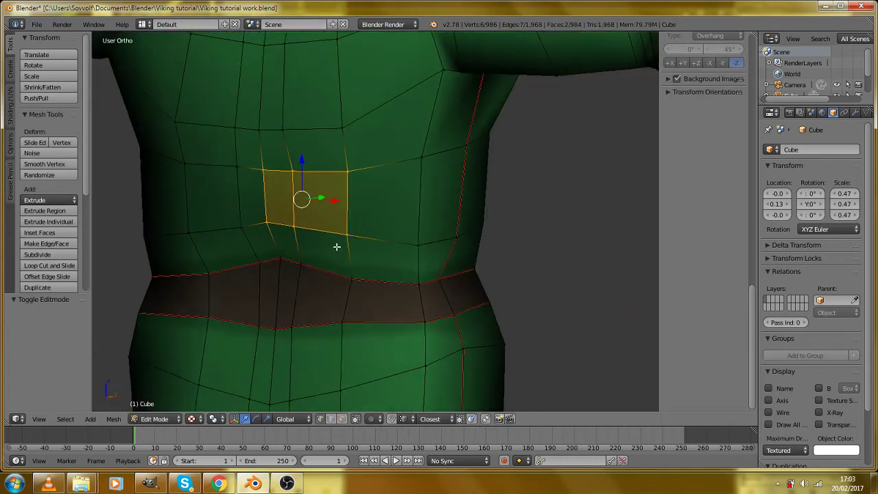
key(a)
right_click(276, 223)
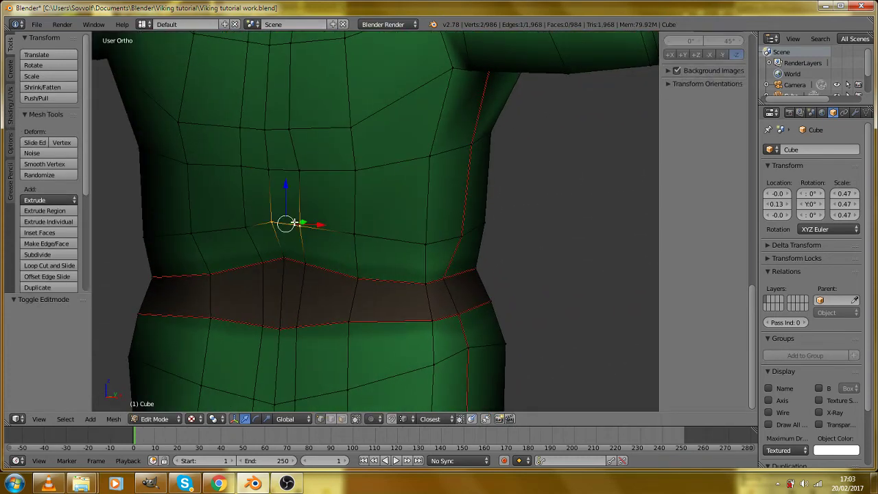
shift+right_click(233, 230)
key(g)
key(z)
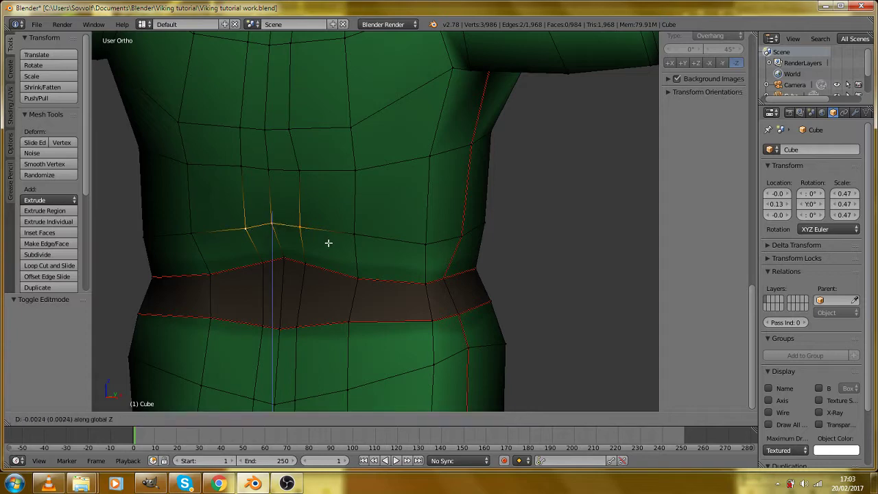
click(332, 250)
Lower the next two vertices in the row above the belt along Z, one after the other.
right_click(364, 241)
key(g)
key(z)
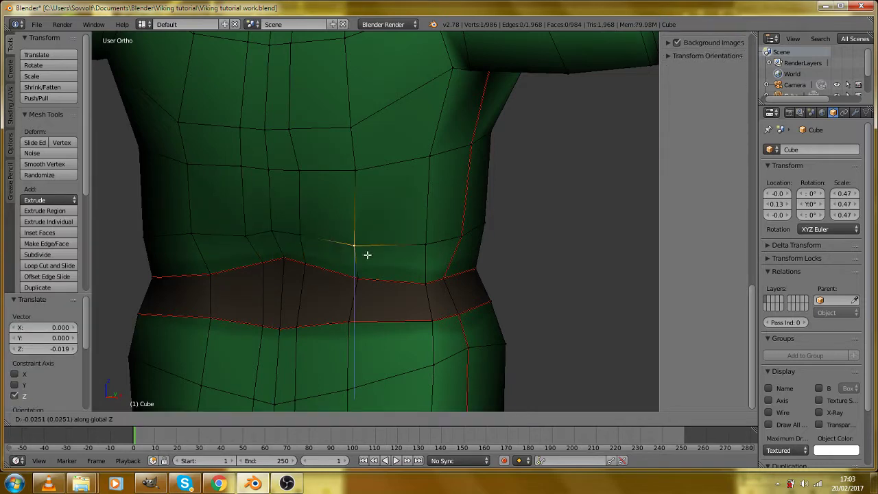
click(366, 251)
right_click(415, 247)
key(g)
key(z)
click(418, 260)
key(Tab)
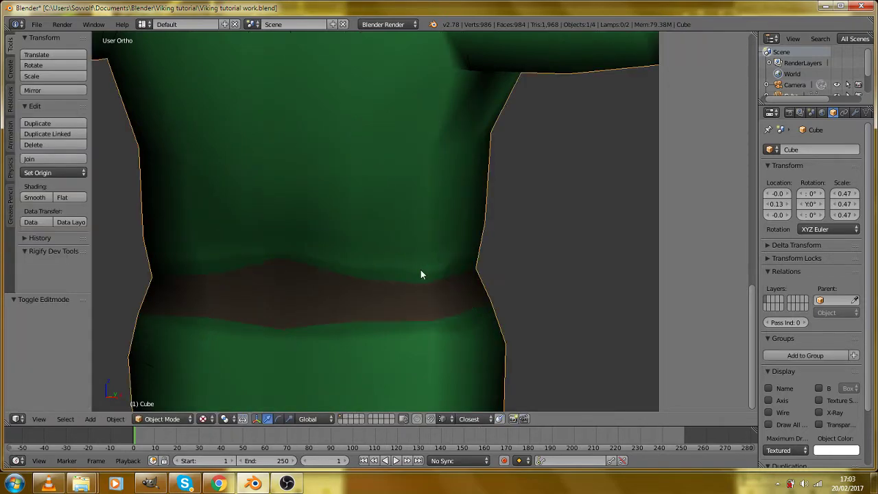
Inspect the waist and belt mesh from the opposite side of the character.
scroll(420, 270, down, 6)
drag(297, 290, 402, 283)
key(Tab)
scroll(418, 292, up, 3)
key(Tab)
key(Tab)
scroll(396, 293, up, 3)
drag(427, 369, 409, 319)
Select the skirt, waist and upper belt vertices on the opposite side of the body and compare both sides.
right_click(403, 301)
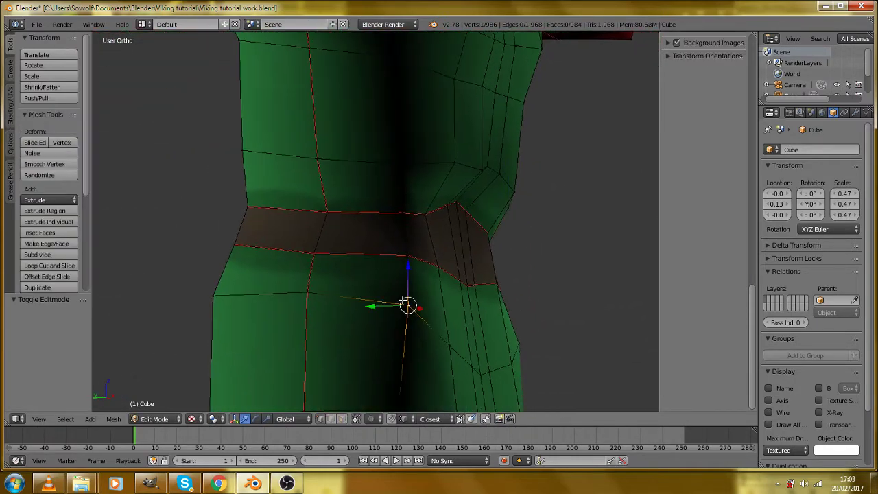
shift+right_click(403, 162)
shift+right_click(404, 212)
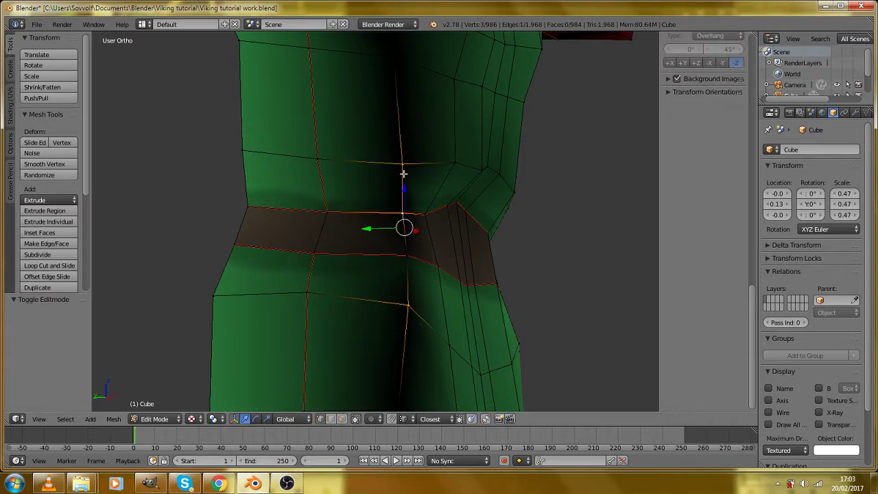
drag(403, 174, 355, 247)
scroll(313, 253, down, 3)
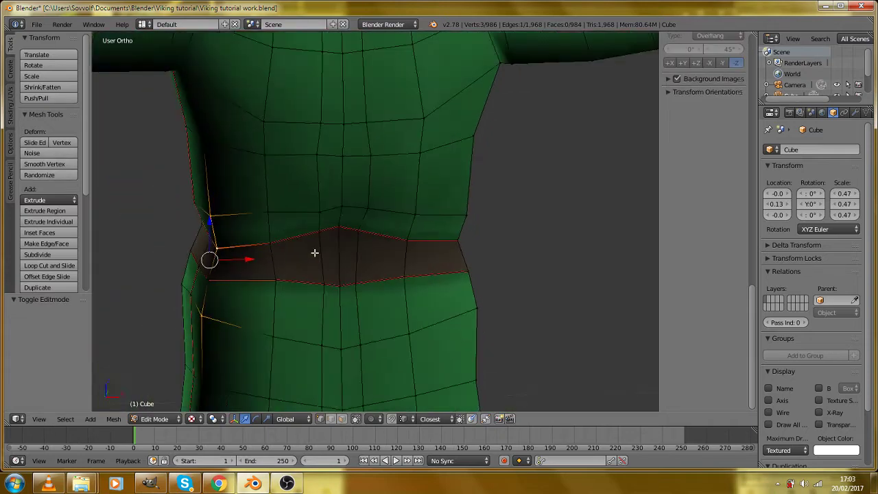
Undo the belt, skirt and torso edits made after the first waist vertex move.
key(ctrl+z)
key(ctrl+z)
key(ctrl+z)
key(ctrl+z)
key(ctrl+z)
key(ctrl+z)
key(ctrl+z)
key(ctrl+z)
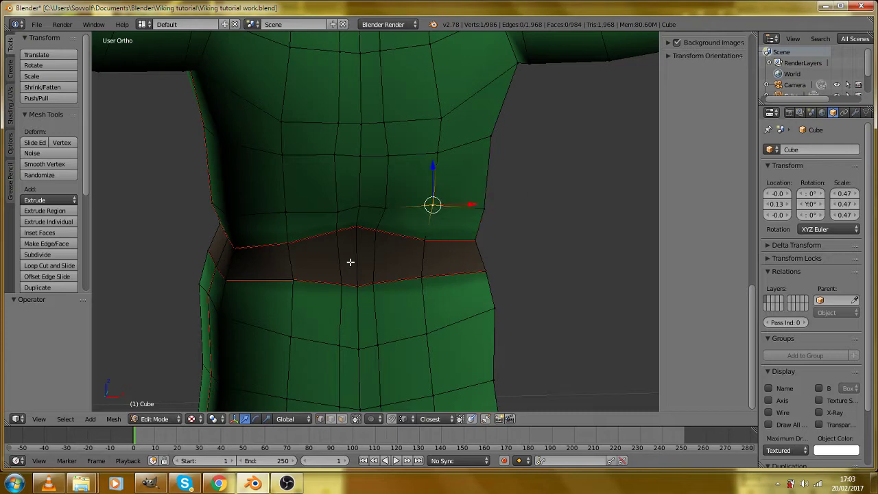
key(ctrl+z)
key(ctrl+z)
key(ctrl+z)
key(ctrl+z)
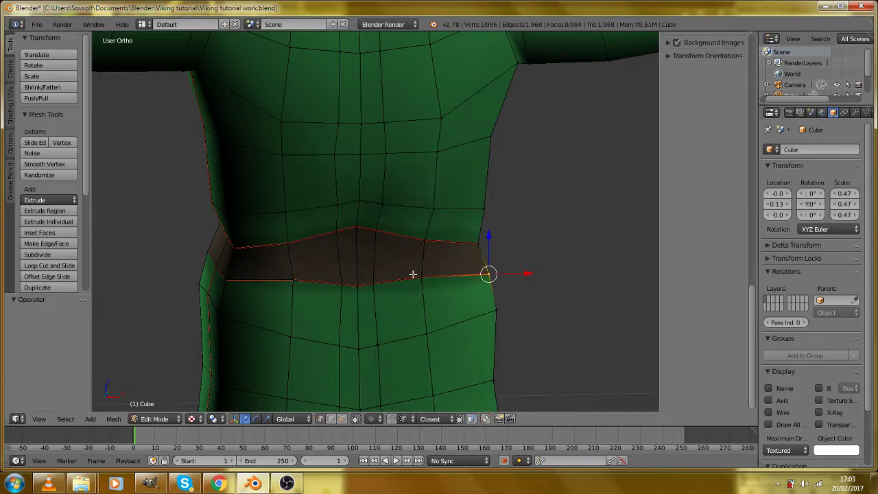
Open the mesh editing options for X Mirror and Topology Mirror.
drag(413, 275, 313, 270)
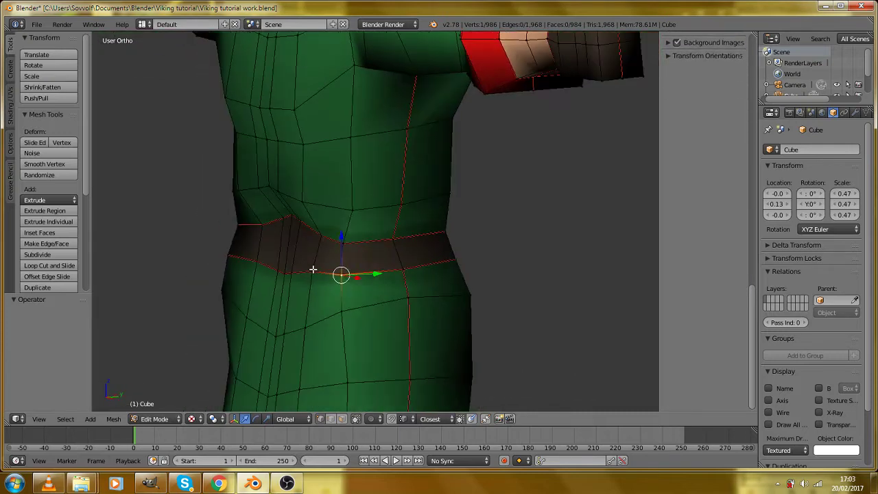
click(15, 93)
click(10, 152)
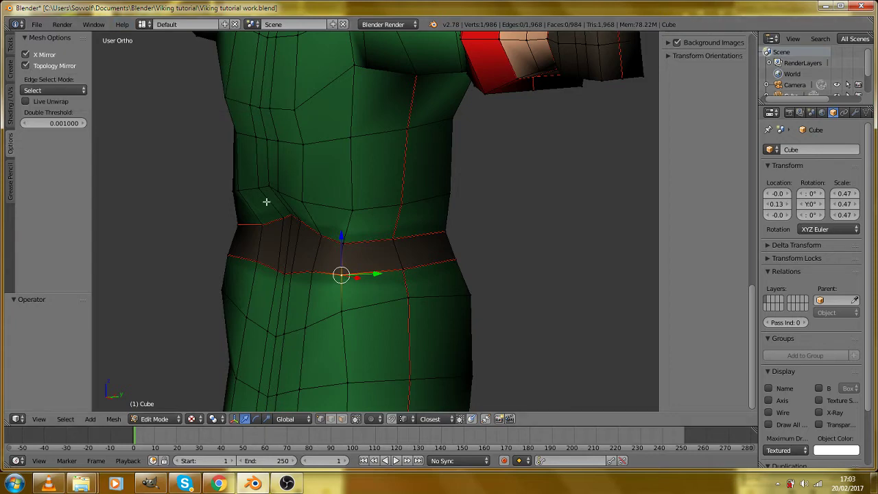
Move the belt's upper and lower front side vertices about 0.015 backward along Y in the right view.
scroll(330, 241, up, 3)
drag(332, 269, 287, 264)
key(KP_3)
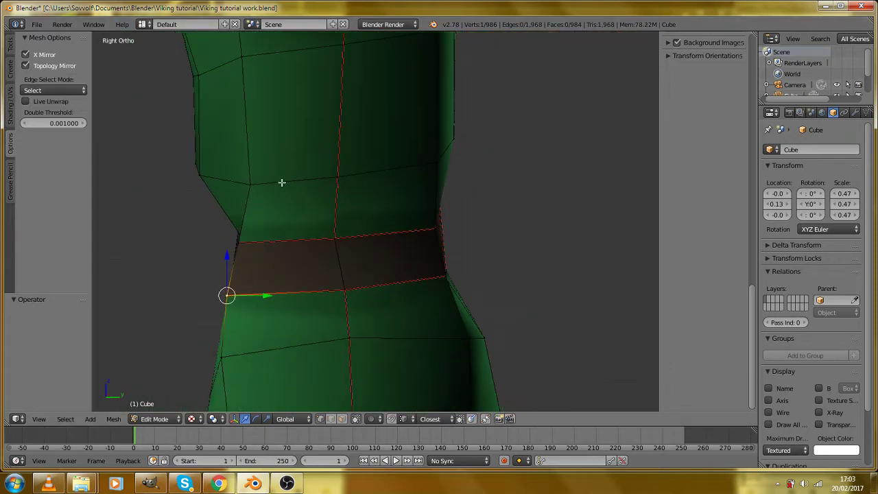
scroll(259, 197, down, 2)
right_click(280, 230)
scroll(253, 321, up, 2)
right_click(233, 318)
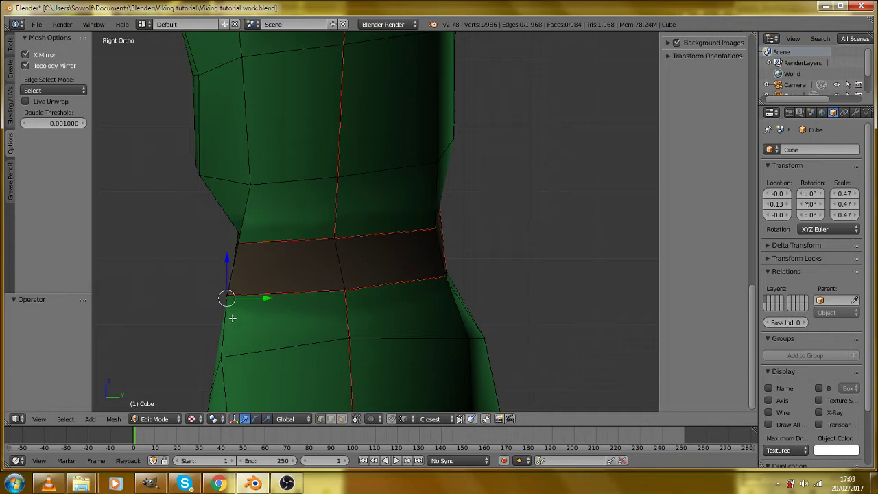
shift+right_click(247, 241)
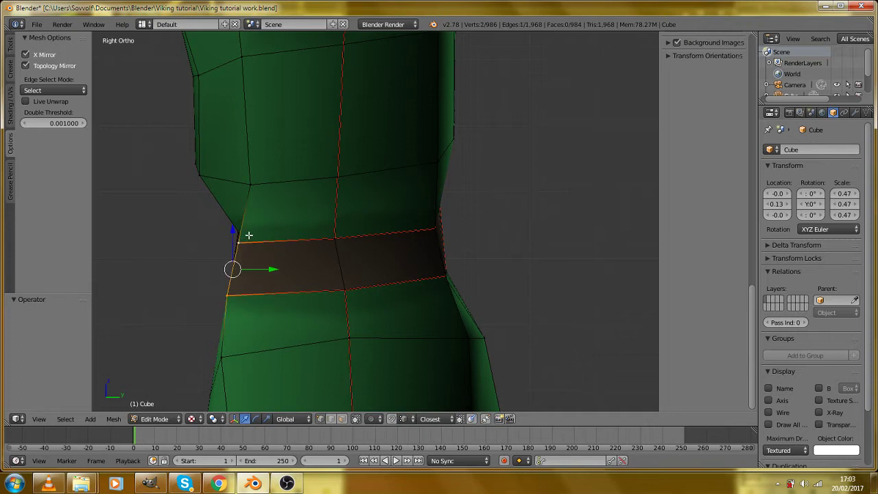
key(g)
key(y)
click(280, 265)
Move the front side skirt vertex below the belt about 0.026 backward along Y.
right_click(226, 355)
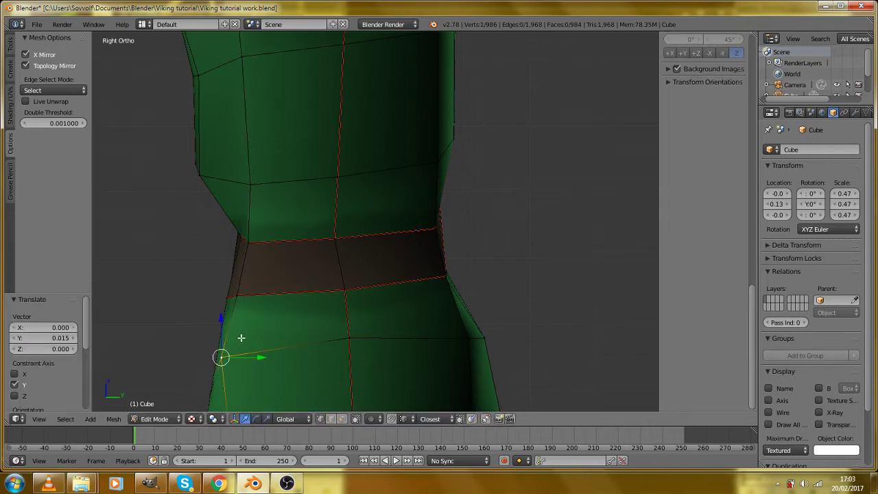
key(g)
key(y)
click(242, 358)
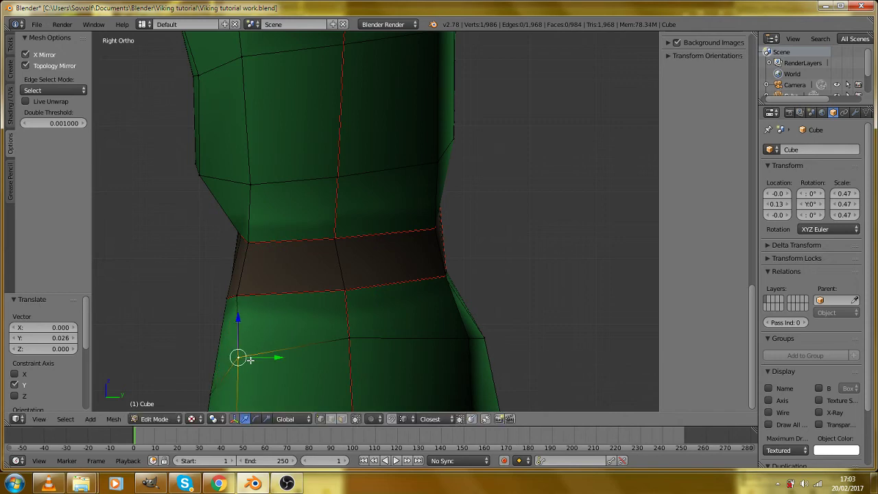
Shift the belt's lower front side vertex about 0.012 backward along Y and check the belt from behind.
right_click(245, 295)
scroll(253, 227, down, 4)
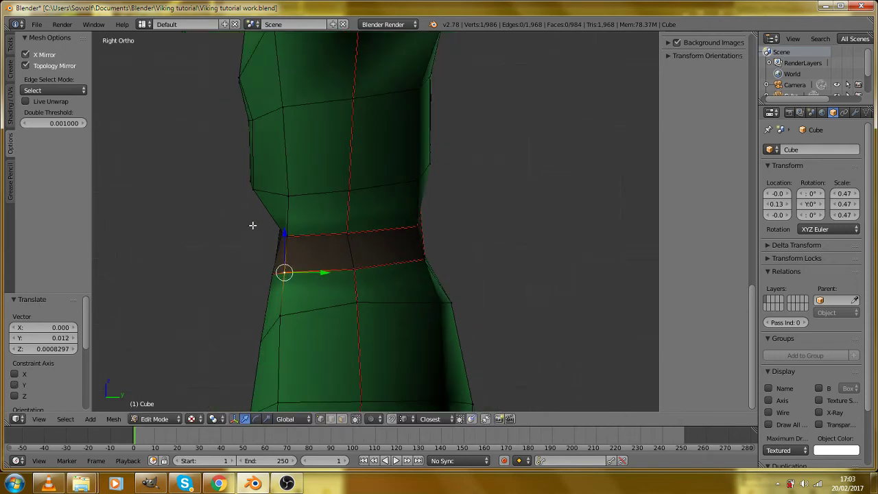
scroll(404, 289, up, 3)
drag(429, 296, 393, 282)
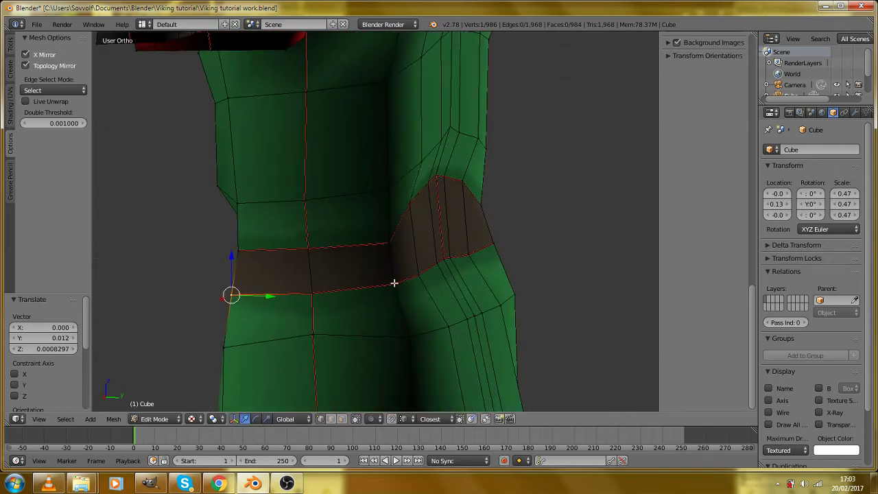
Move the belt's upper and lower rear side vertices about 0.034 forward along Y in the right view.
right_click(393, 282)
shift+right_click(385, 248)
key(KP_3)
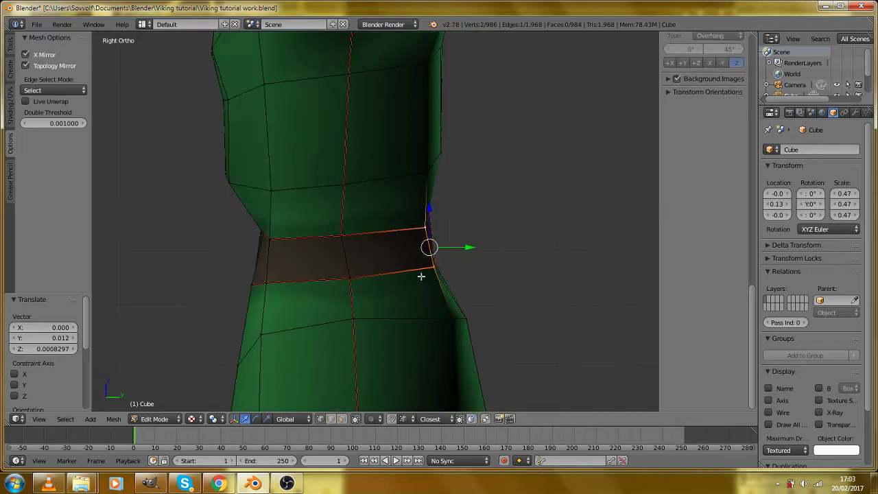
key(g)
key(y)
click(402, 283)
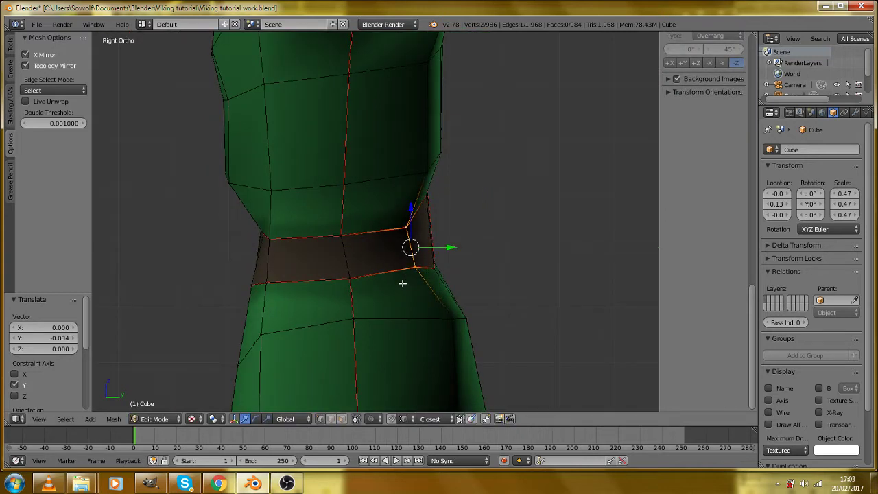
Move the rear side torso vertex above the belt about 0.015 forward along Y.
right_click(435, 169)
key(g)
key(y)
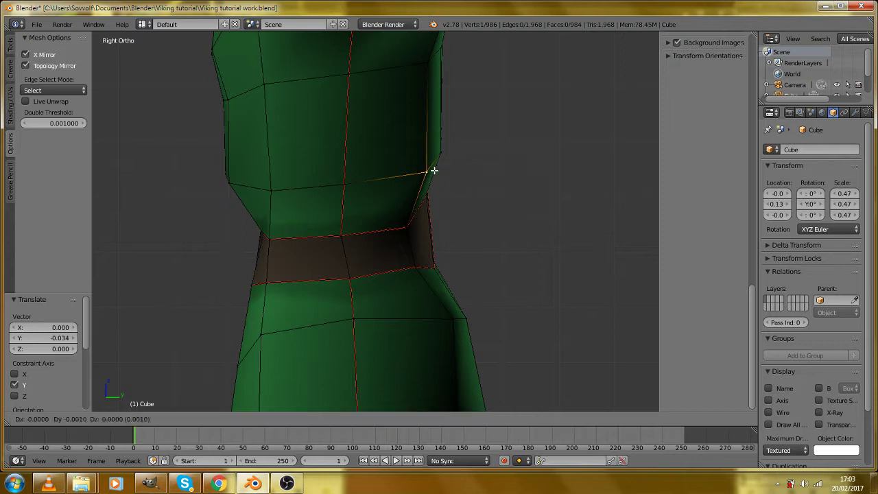
click(426, 172)
Move the rear side skirt vertex below the belt about 0.008 forward along Y.
right_click(472, 321)
key(g)
key(y)
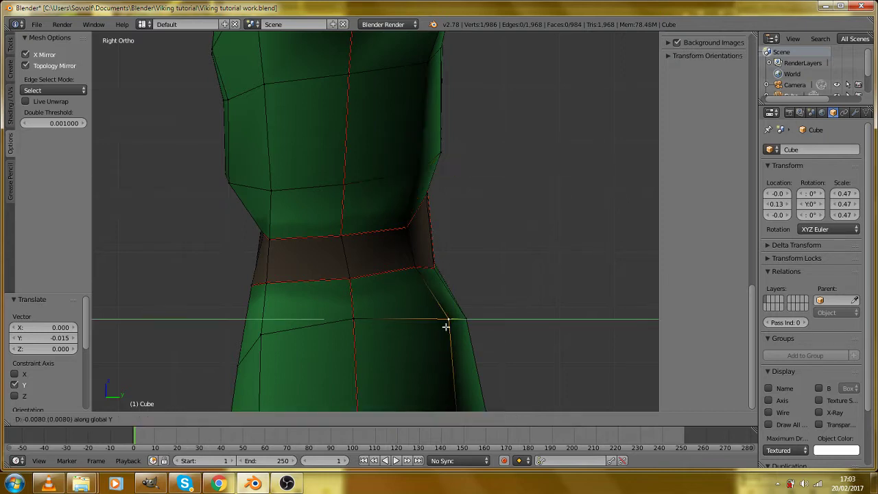
click(445, 320)
Examine the waist and belt shape from the left, front, angled and right views.
key(Tab)
drag(356, 310, 298, 311)
key(KP_1)
key(KP_3)
key(ctrl+KP_3)
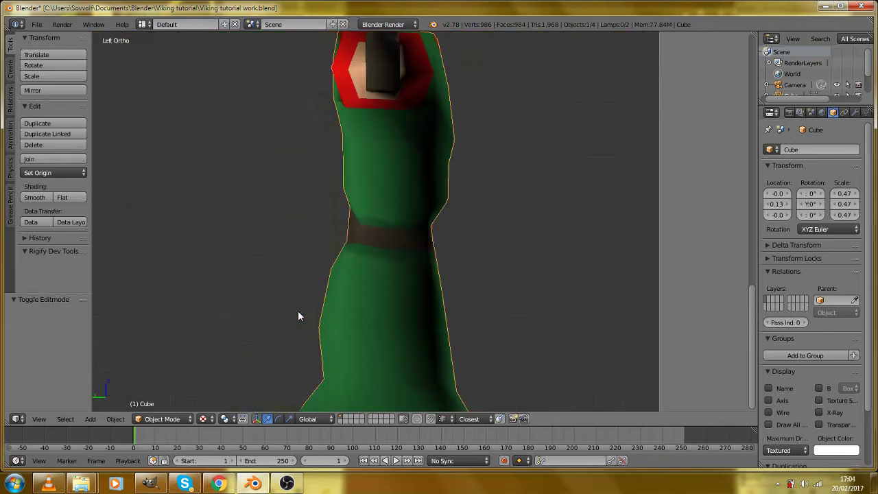
key(Tab)
scroll(294, 261, up, 6)
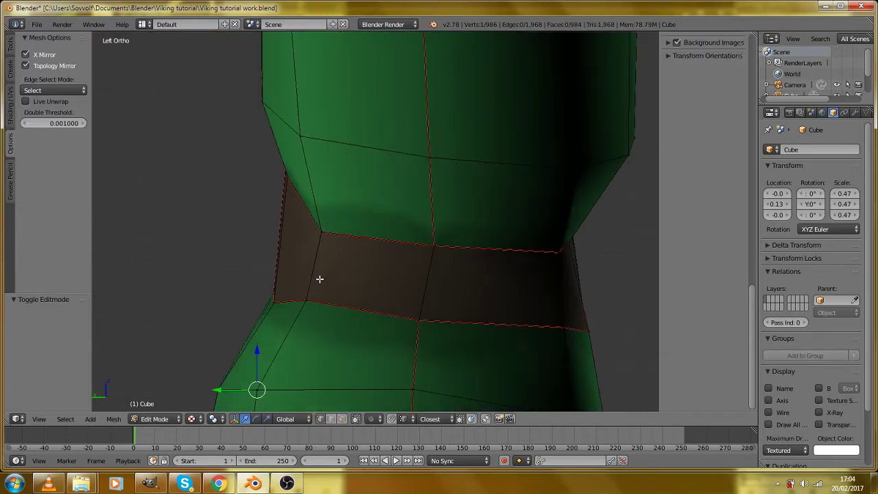
scroll(358, 289, down, 3)
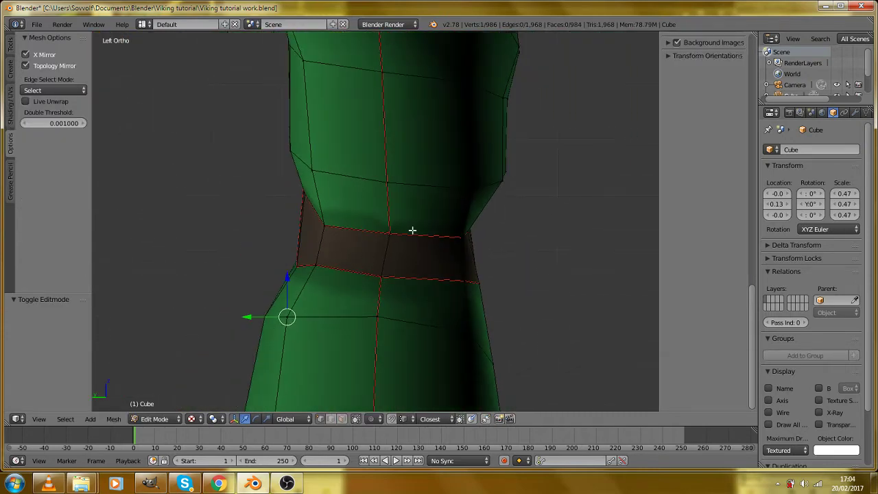
scroll(425, 254, up, 3)
scroll(444, 289, down, 2)
drag(427, 303, 444, 209)
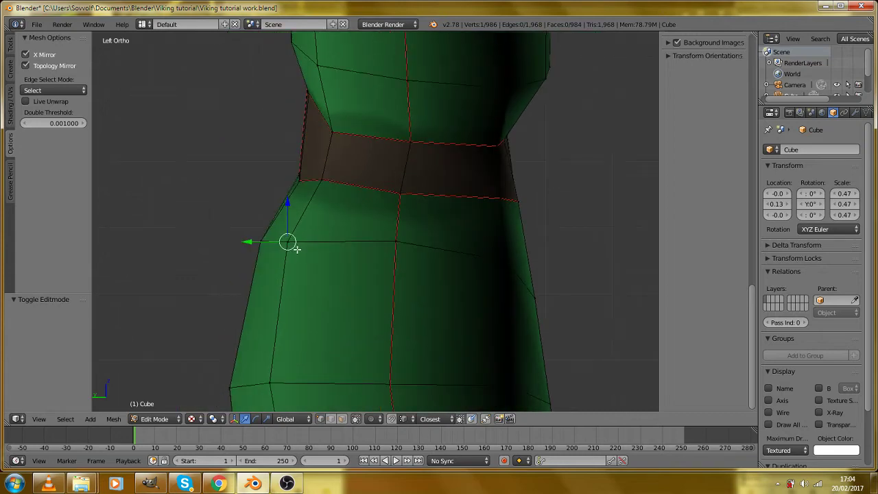
scroll(372, 269, down, 5)
key(KP_1)
scroll(410, 238, up, 5)
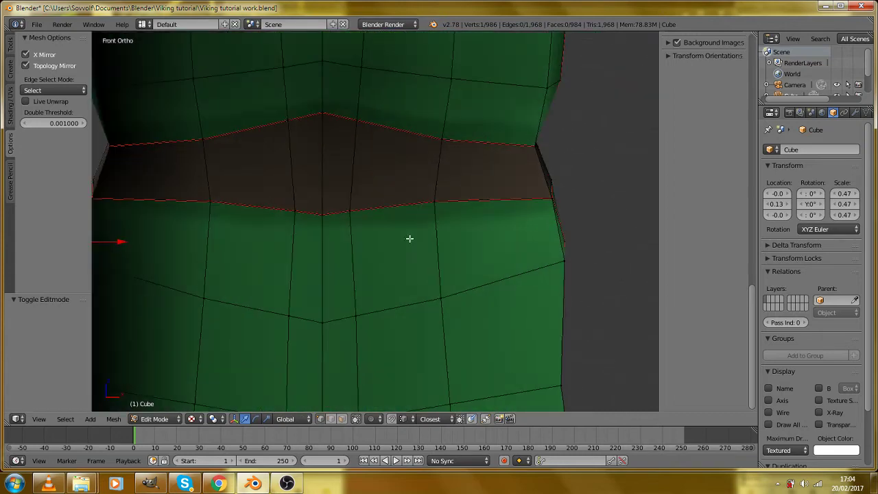
scroll(373, 107, down, 8)
drag(465, 247, 377, 262)
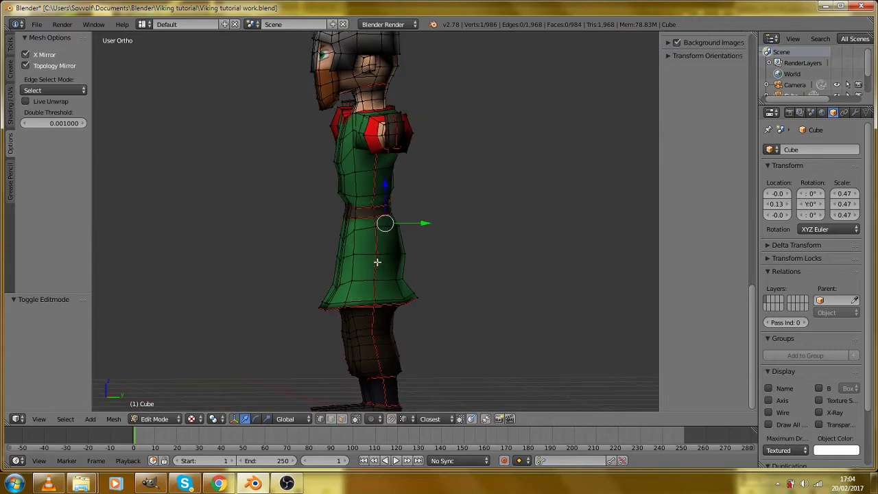
scroll(377, 259, up, 3)
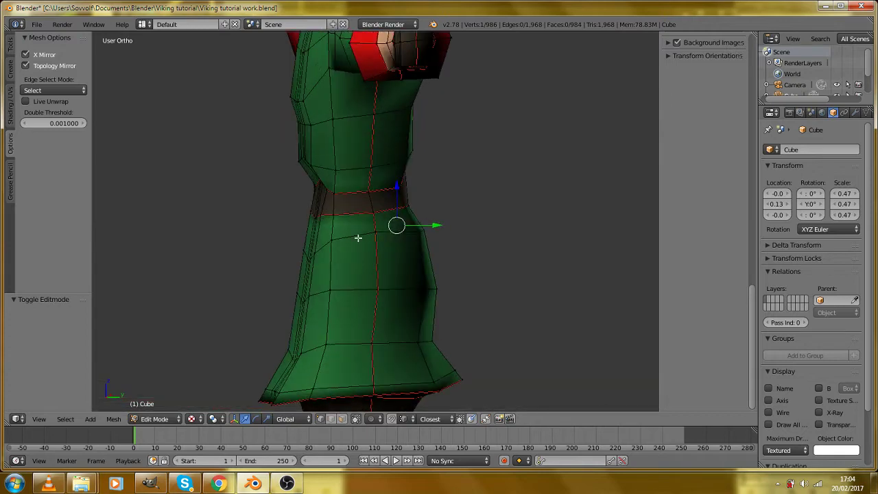
key(KP_3)
scroll(357, 236, up, 2)
drag(276, 196, 353, 256)
key(a)
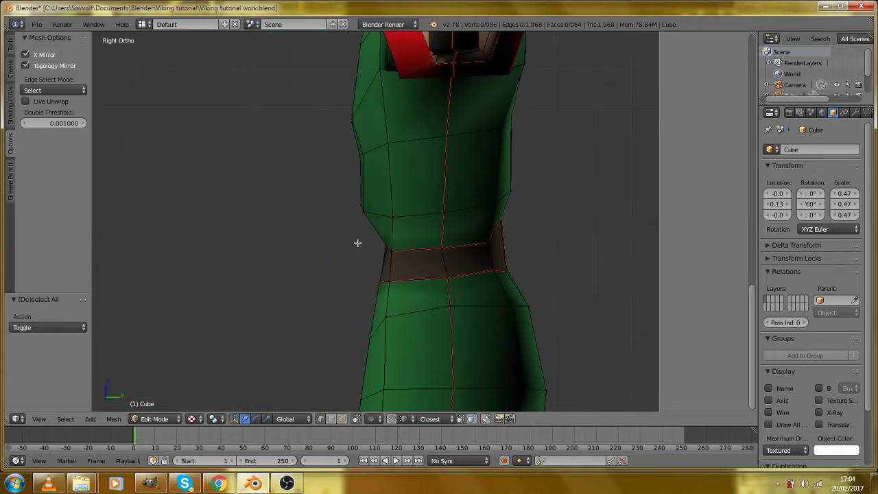
alt+right_click(419, 209)
drag(334, 220, 427, 255)
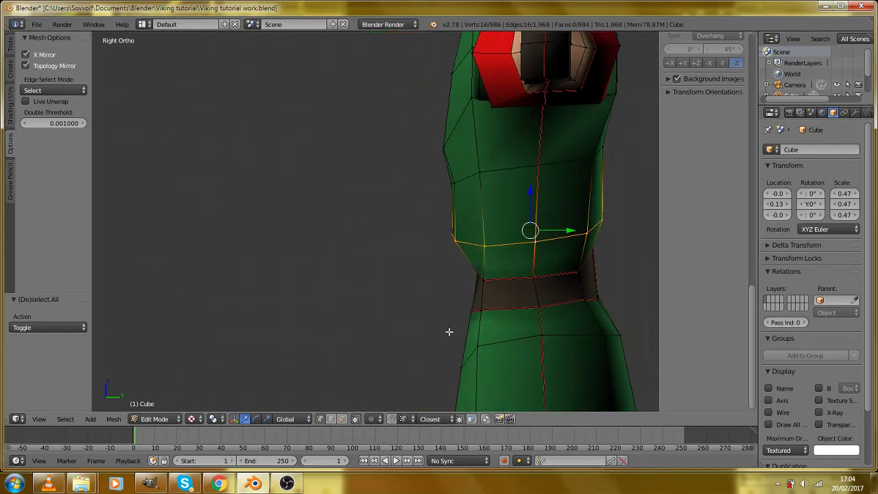
key(a)
In wireframe shading, circle-select the front vertices of the torso edge loop just above the belt.
key(z)
scroll(439, 266, up, 2)
key(c)
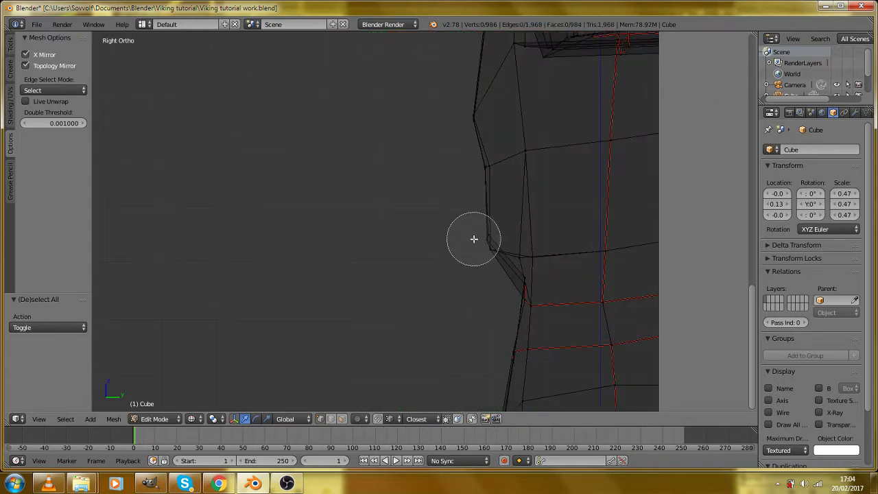
click(479, 241)
drag(484, 241, 506, 243)
right_click(515, 245)
scroll(501, 259, down, 2)
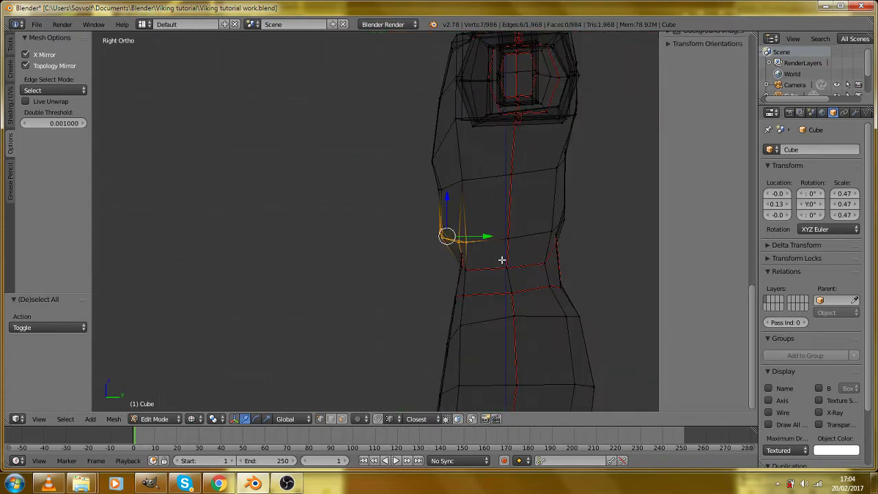
Switch to solid shading and move the selected front torso vertices about 0.022 backward along Y and 0.014 down.
key(z)
key(z)
key(z)
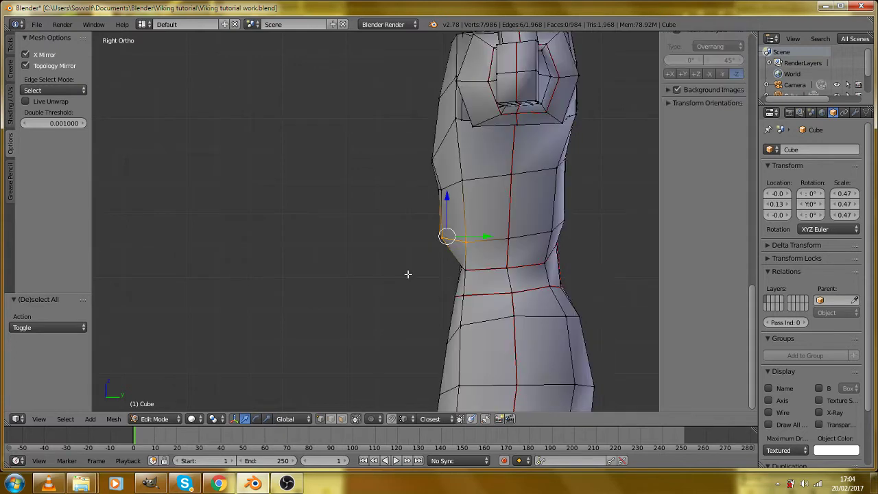
key(g)
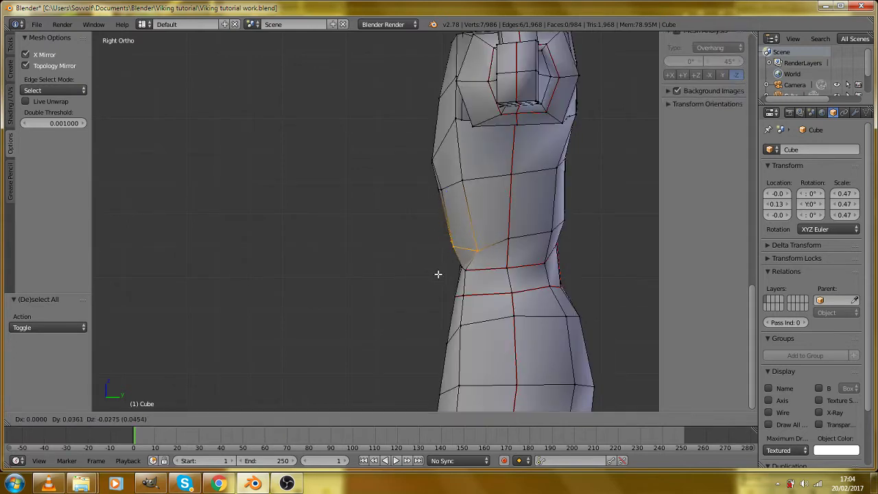
click(433, 270)
Smooth the selected front torso vertices and move them about 0.011 backward along Y and 0.014 down.
scroll(454, 270, up, 2)
key(w)
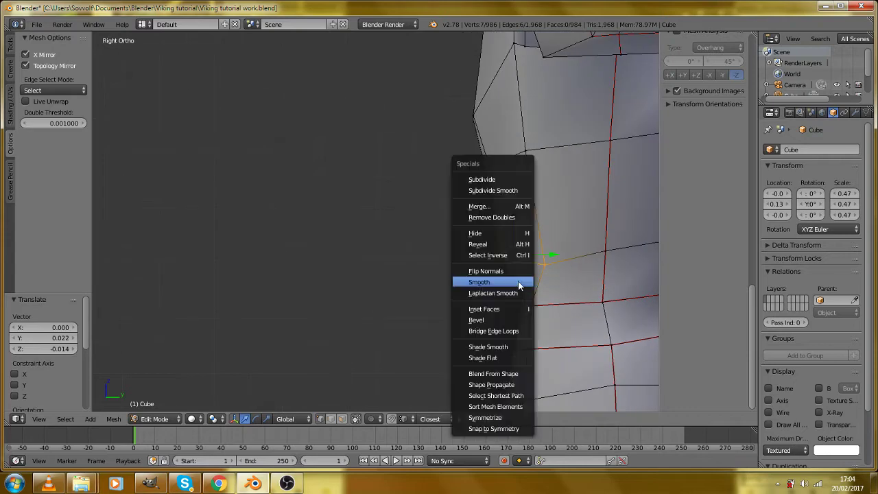
click(511, 280)
key(g)
click(516, 284)
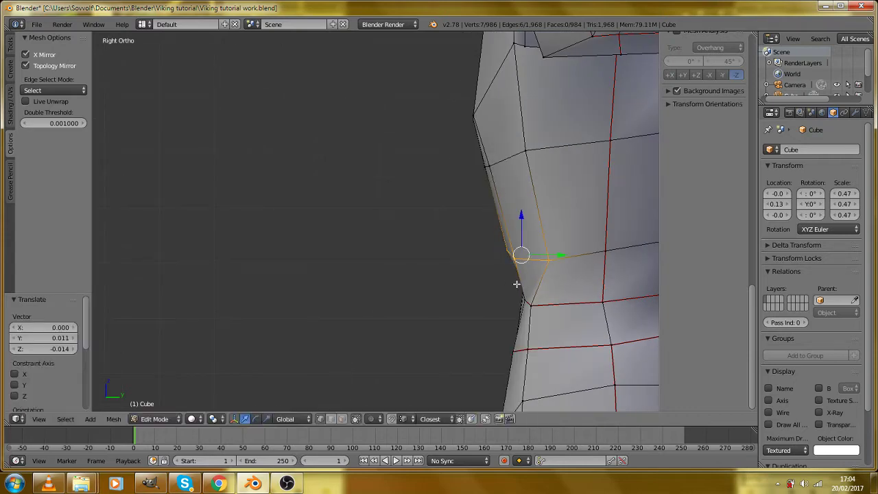
Lower the two outer front vertices just above the belt on the +X side by about 0.023 and 0.022.
key(Tab)
drag(517, 284, 547, 284)
key(Tab)
scroll(545, 284, down, 3)
drag(461, 259, 498, 255)
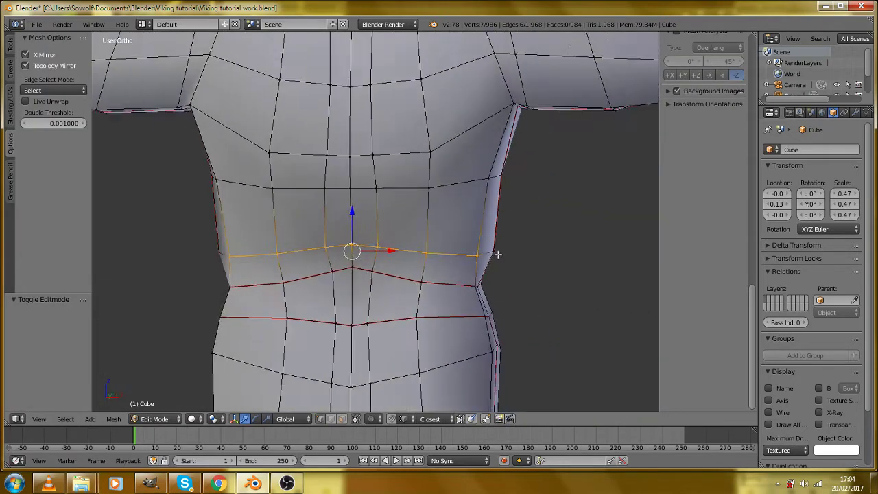
scroll(478, 256, up, 3)
right_click(470, 275)
key(g)
click(471, 290)
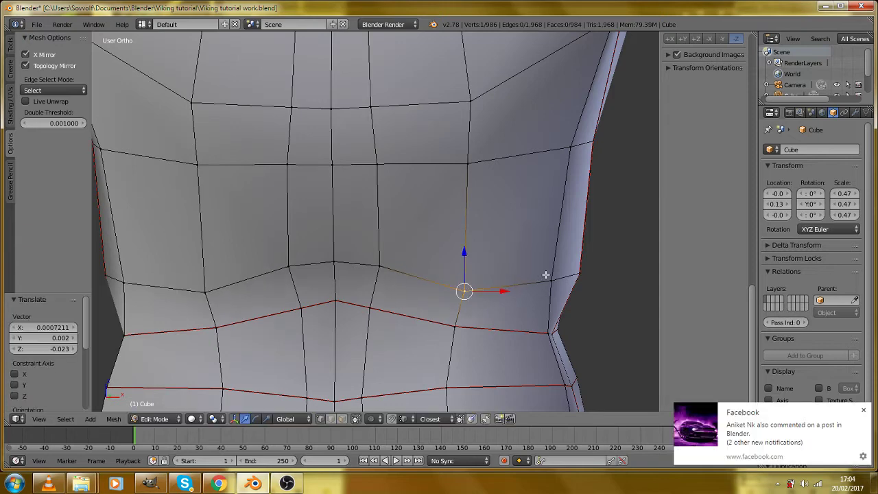
right_click(546, 278)
key(g)
click(546, 296)
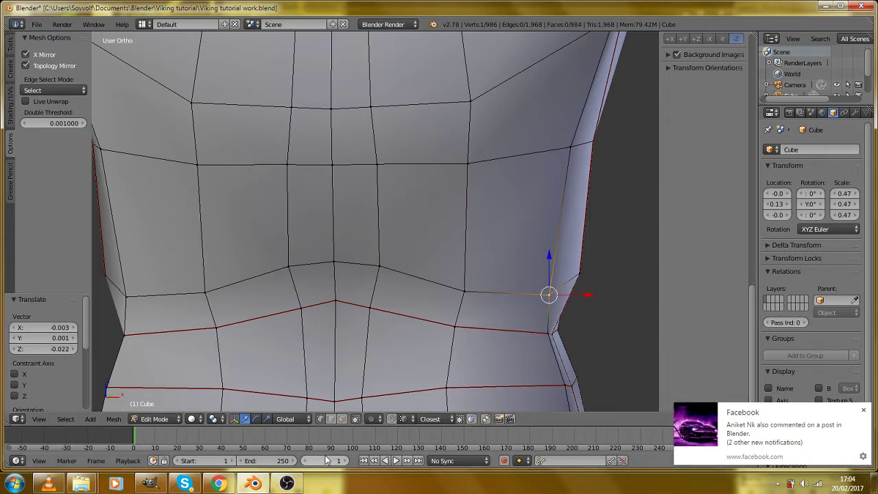
Bring up the web browser, close it, and dismiss the Facebook notification.
click(220, 484)
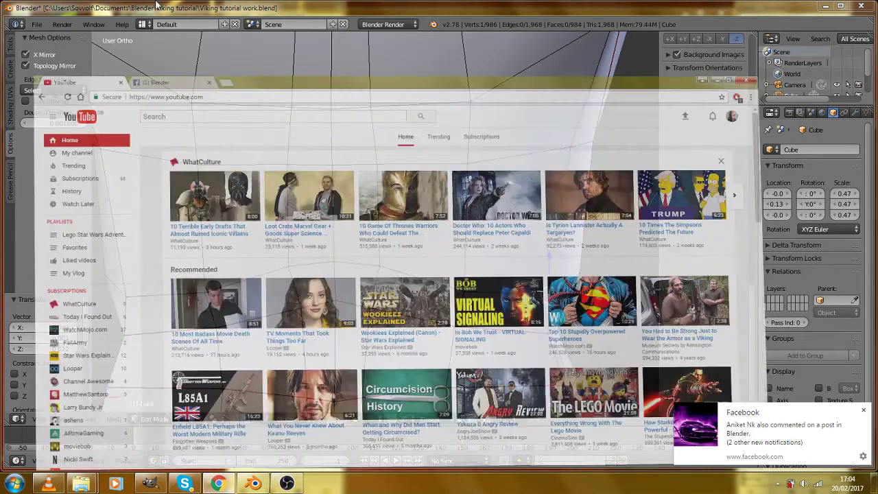
click(827, 6)
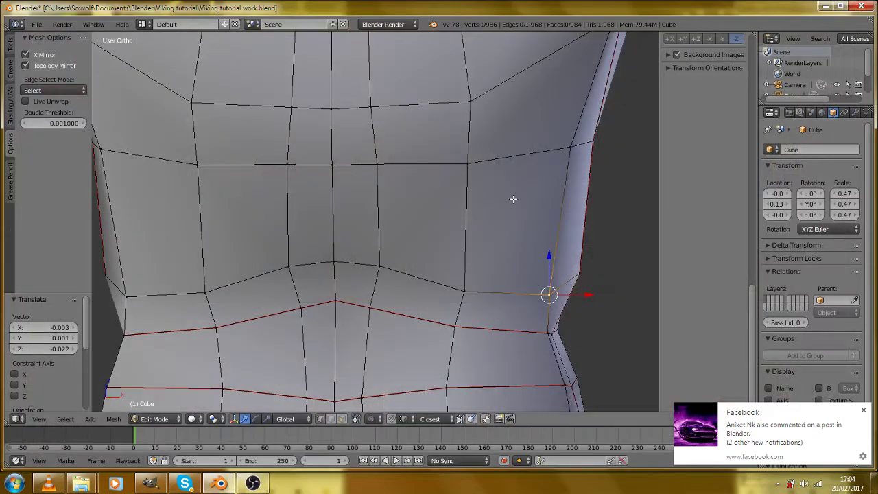
click(865, 411)
scroll(563, 278, down, 3)
right_click(476, 289)
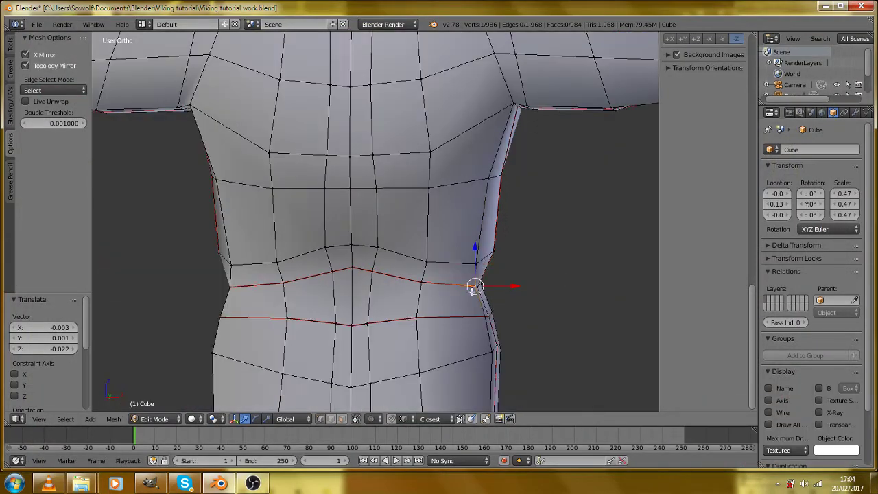
scroll(456, 311, down, 3)
scroll(394, 340, up, 1)
right_click(375, 343)
key(a)
Select the skirt edge loop just below the belt and smooth its vertices.
drag(430, 320, 364, 323)
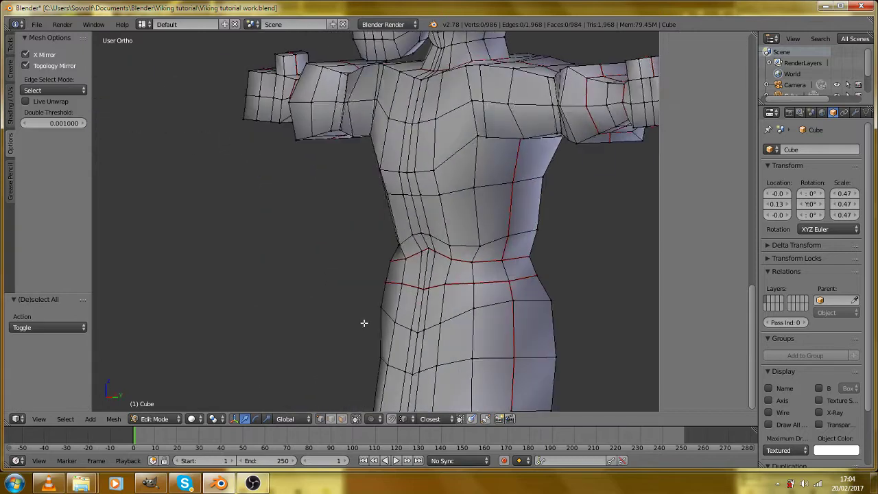
alt+right_click(496, 310)
key(w)
click(497, 309)
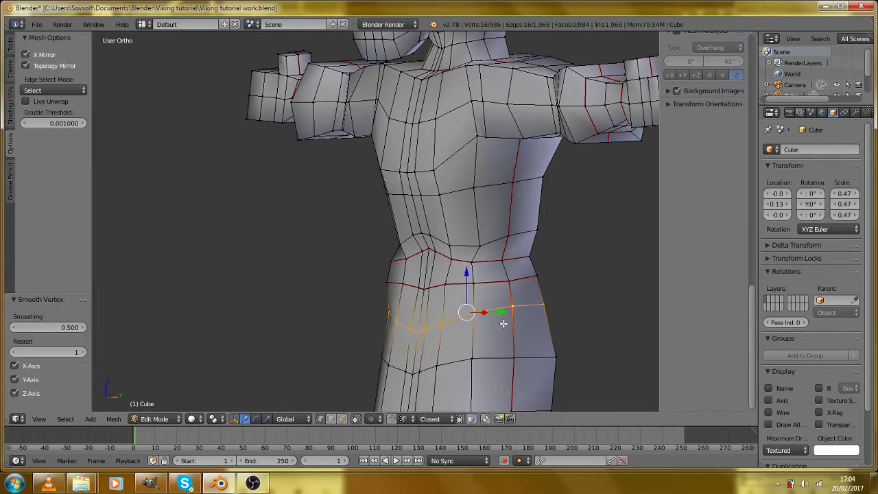
Edge-slide the loop below the belt slightly up toward the belt and scale it outward.
key(ctrl+e)
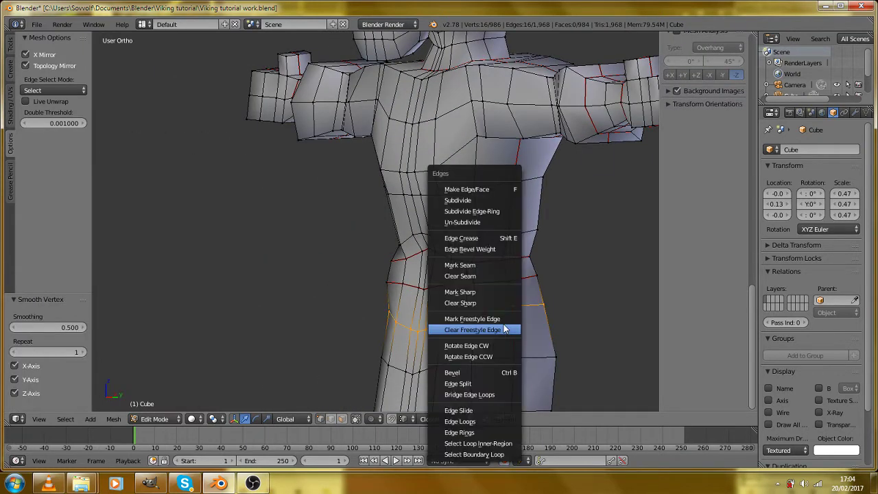
click(480, 409)
click(480, 404)
drag(482, 366, 416, 361)
key(s)
click(555, 337)
Examine the reshaped waist in object mode and the front view, and render the current frame.
key(Tab)
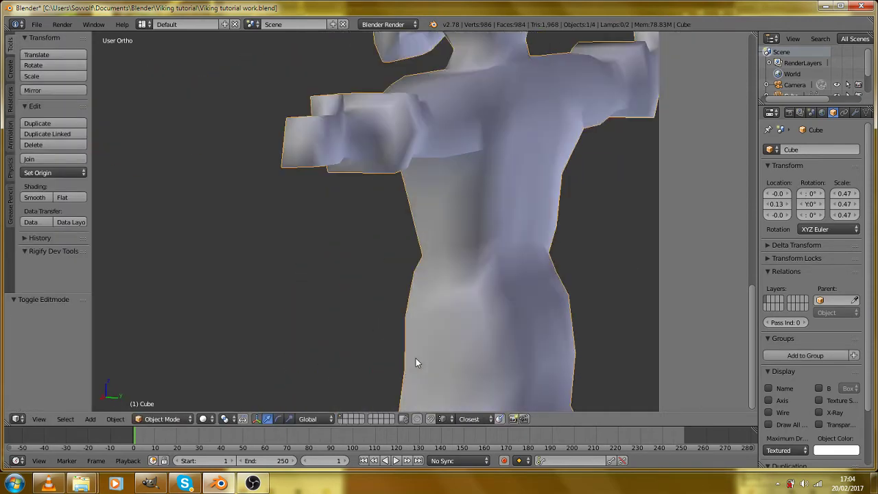
key(Tab)
drag(476, 354, 518, 342)
key(KP_1)
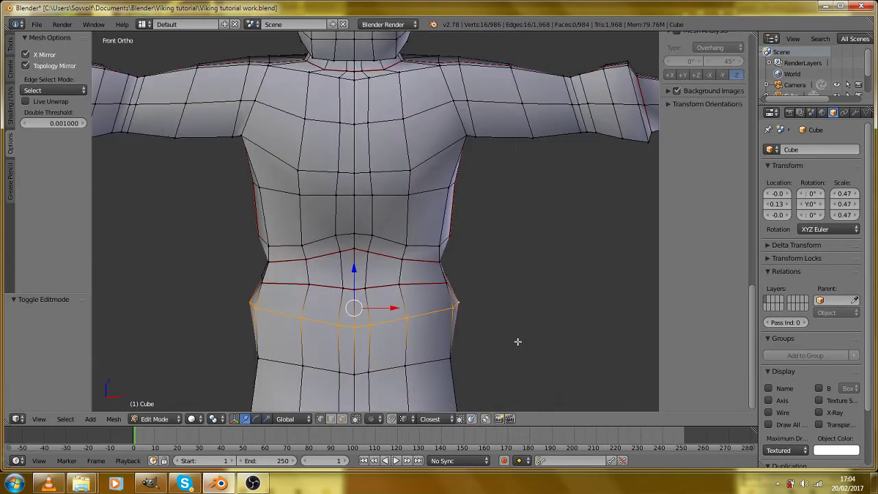
key(F12)
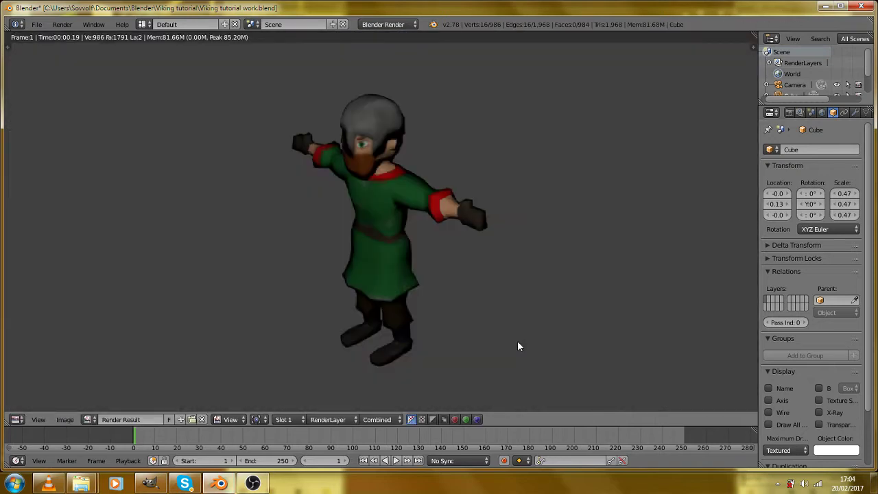
key(Escape)
key(Tab)
key(Tab)
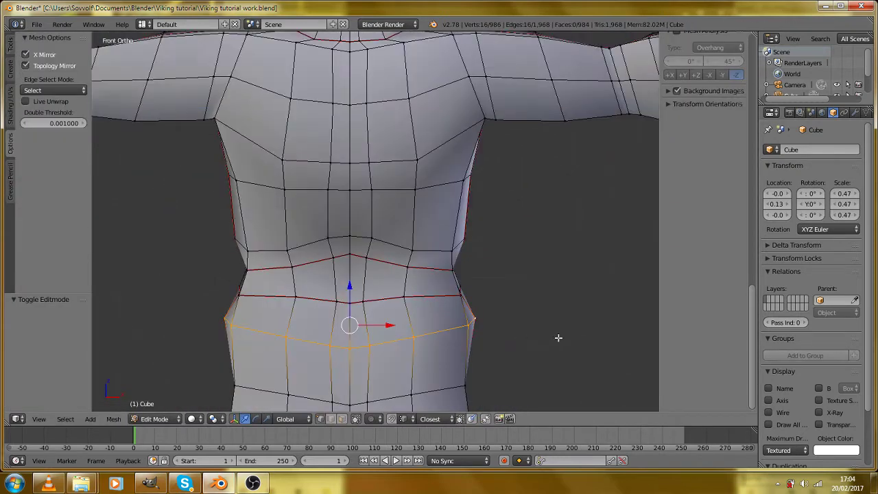
Shrink the selected skirt edge loop below the belt inward along its normals by about 0.065.
key(alt+s)
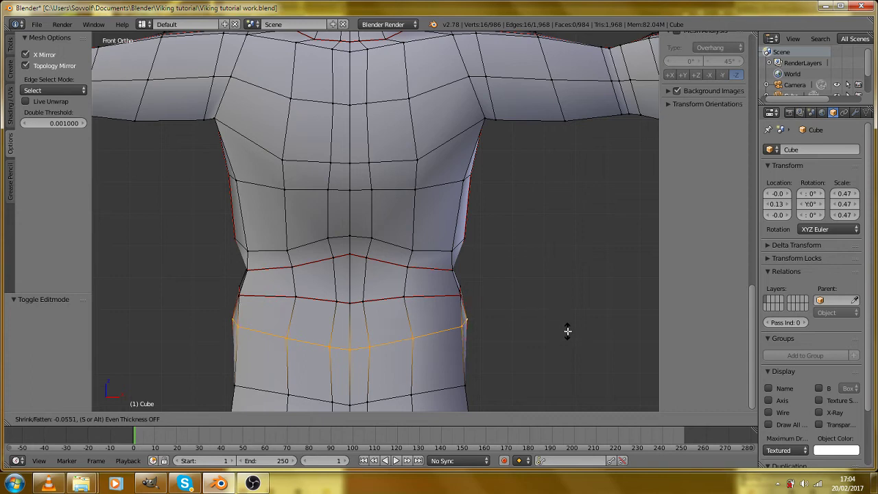
right_click(568, 332)
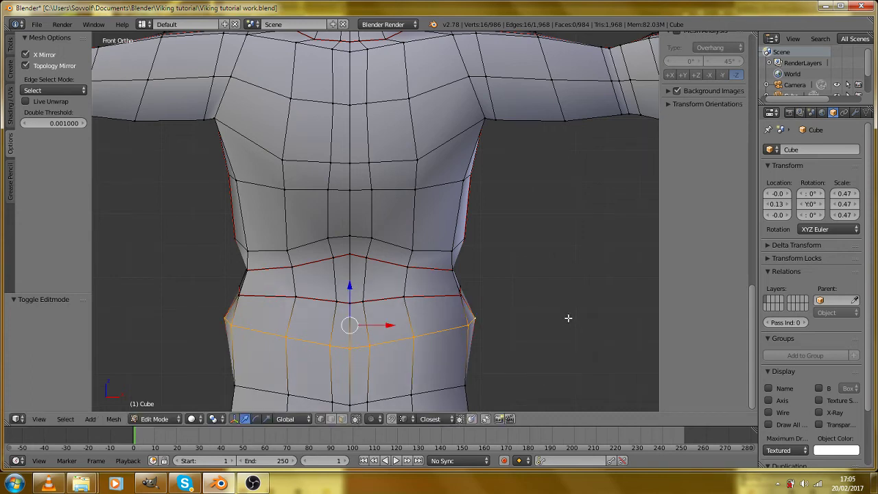
key(alt+s)
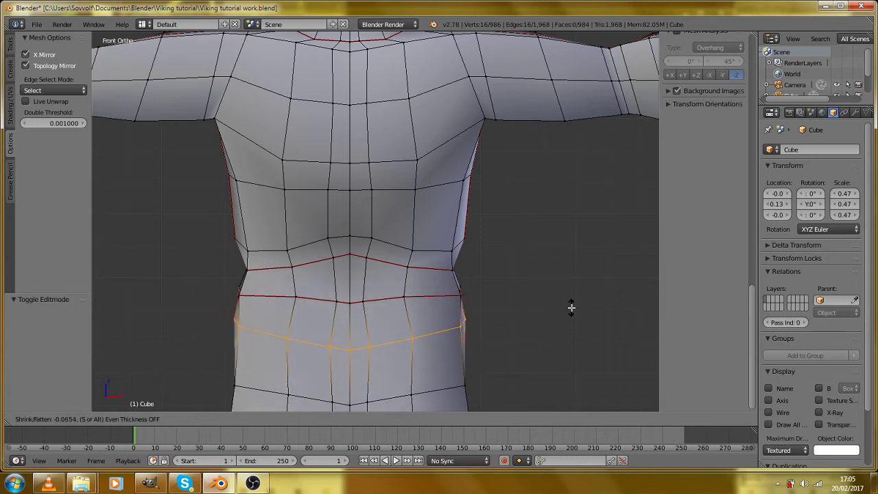
click(571, 310)
Examine the reshaped waist from several angles in object mode and render the current frame to check it.
key(Tab)
drag(548, 322, 329, 308)
key(Tab)
key(Tab)
scroll(336, 295, down, 4)
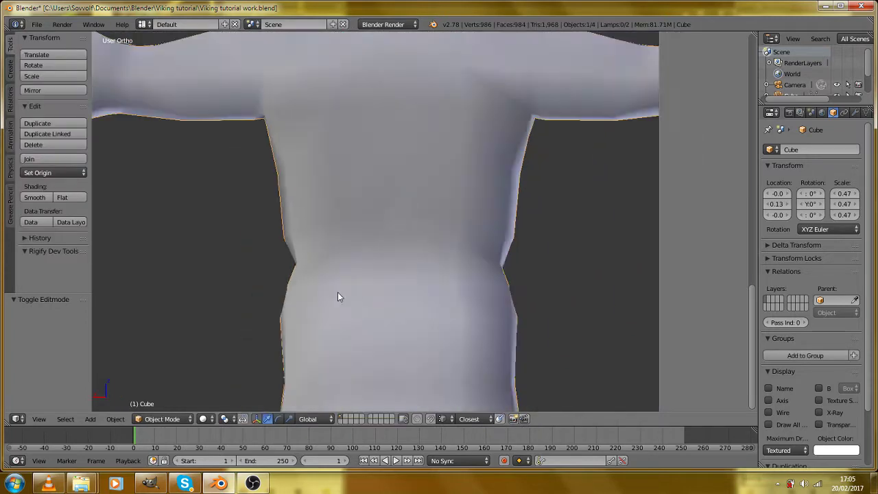
drag(389, 257, 508, 267)
scroll(508, 267, up, 4)
key(Tab)
key(F12)
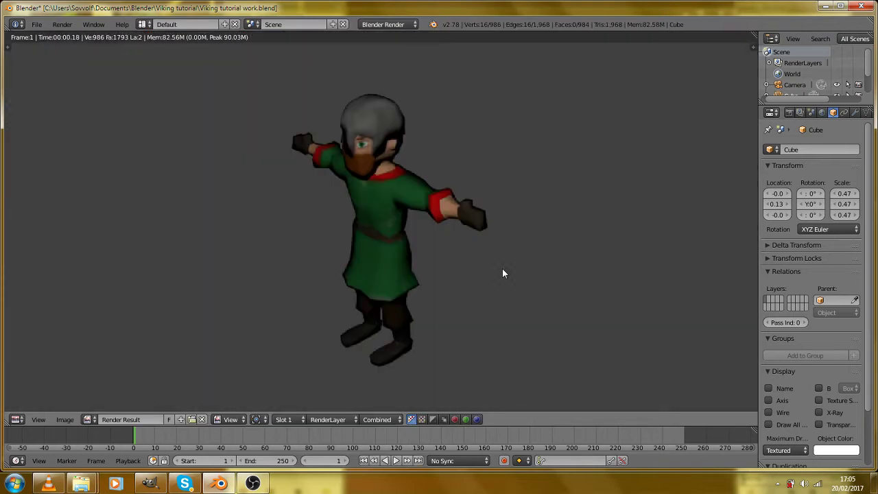
scroll(502, 273, down, 2)
key(Escape)
Examine the whole character in front view and compare its tunic and belt with the Viking reference picture.
scroll(504, 270, down, 6)
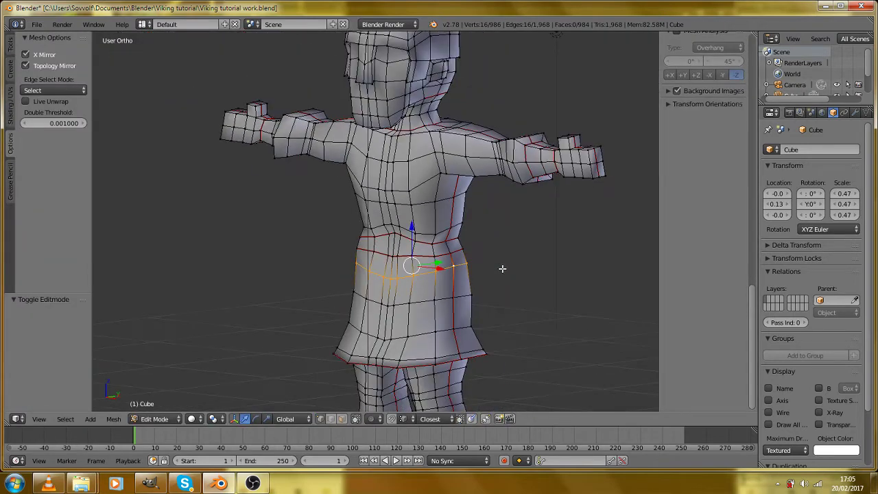
scroll(500, 269, up, 4)
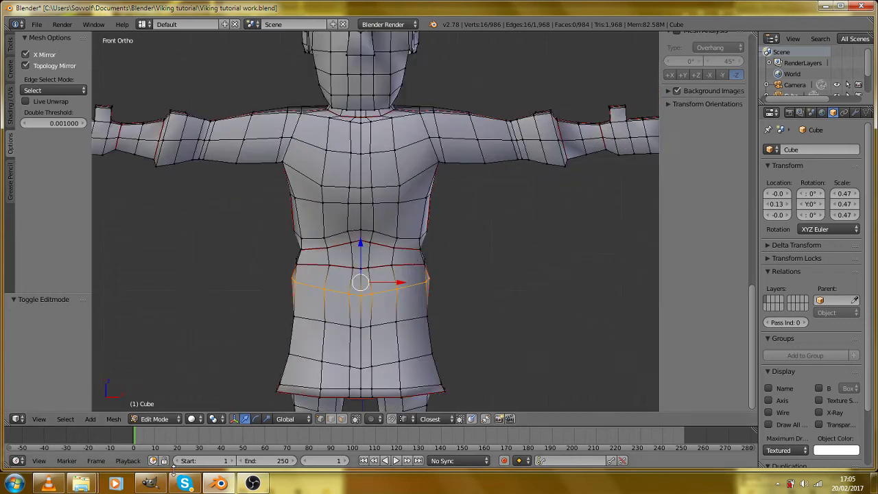
scroll(312, 271, down, 3)
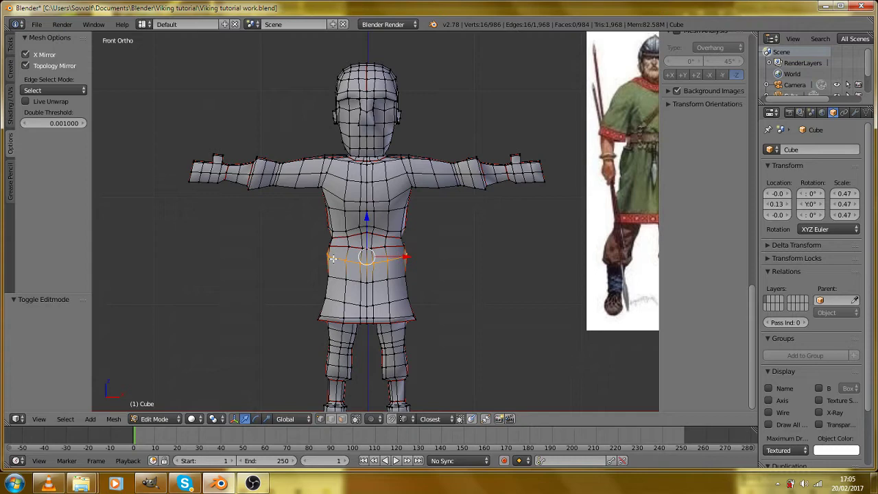
scroll(416, 212, down, 2)
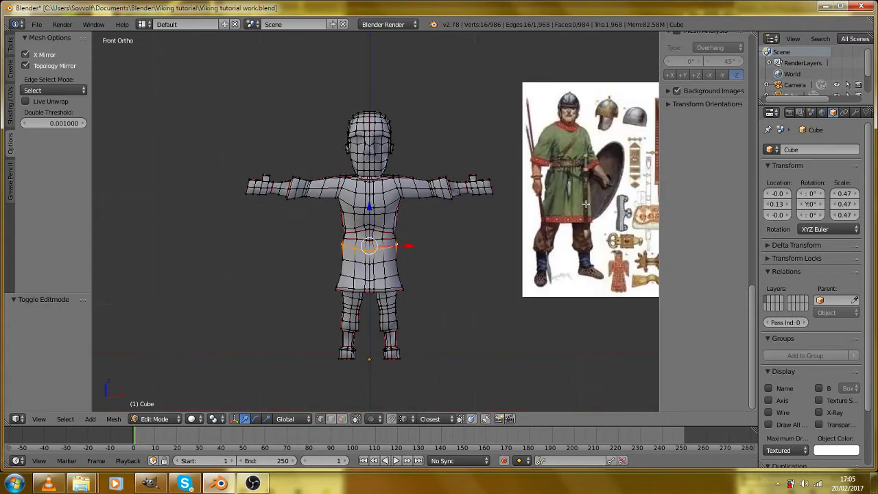
drag(585, 204, 554, 214)
key(KP_1)
scroll(551, 206, up, 3)
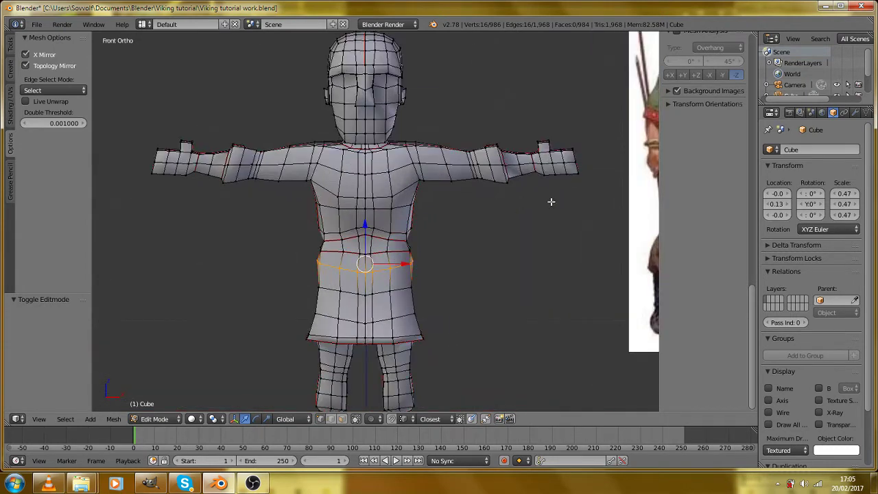
Switch to GIMP, move the toolbox clear of the texture image, and maximize the image window.
click(150, 483)
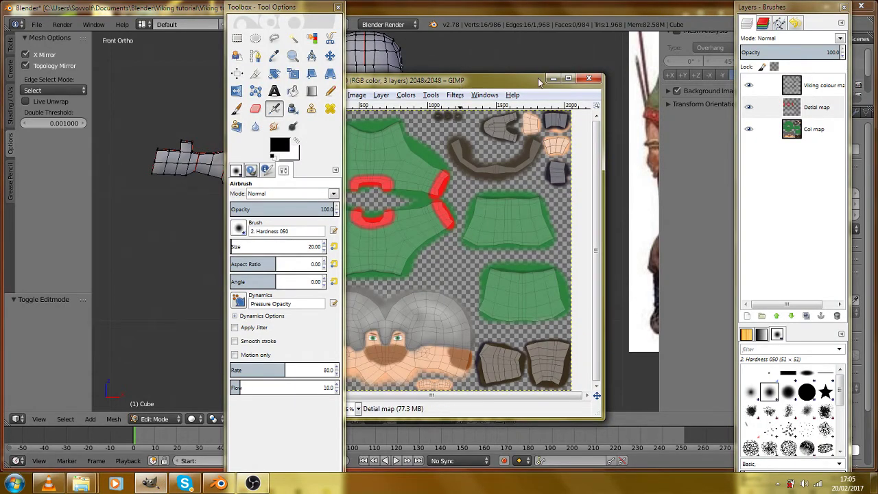
drag(271, 9, 47, 13)
click(568, 78)
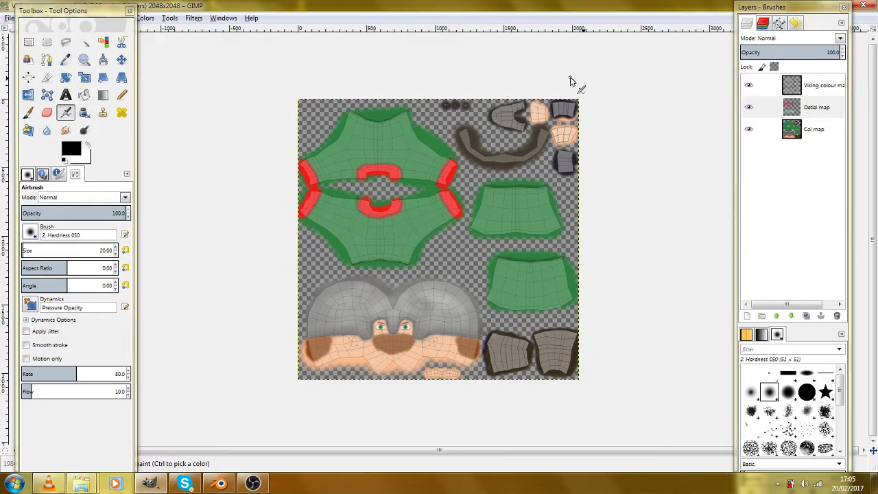
Examine the painted texture layout, comparing the tunic, skirt and belt pieces with the UV wireframe.
scroll(626, 170, up, 3)
drag(603, 243, 568, 268)
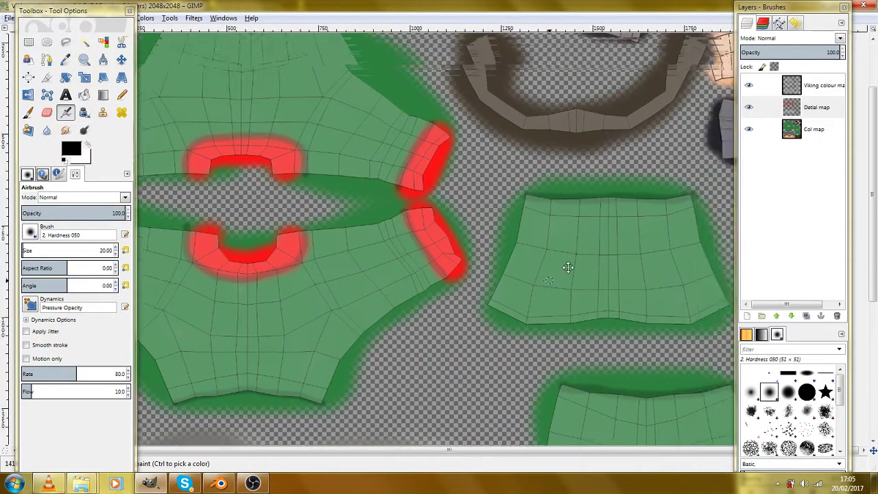
scroll(480, 241, down, 3)
scroll(488, 247, down, 2)
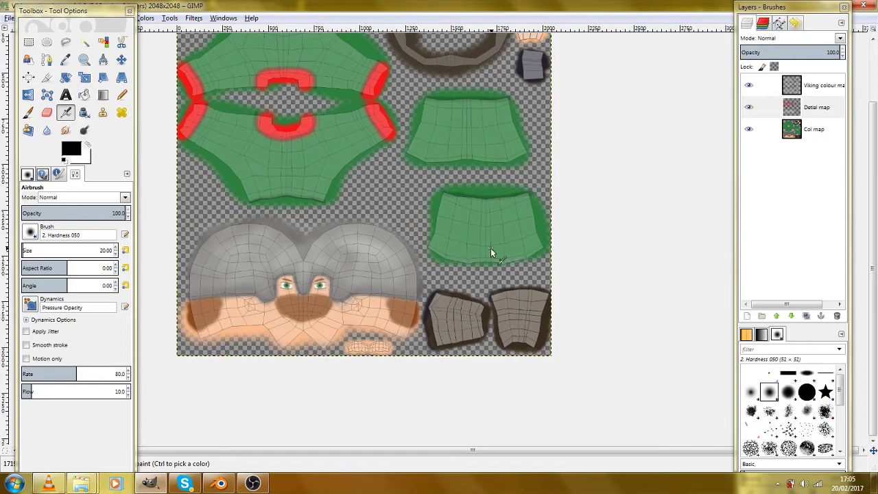
scroll(491, 250, up, 1)
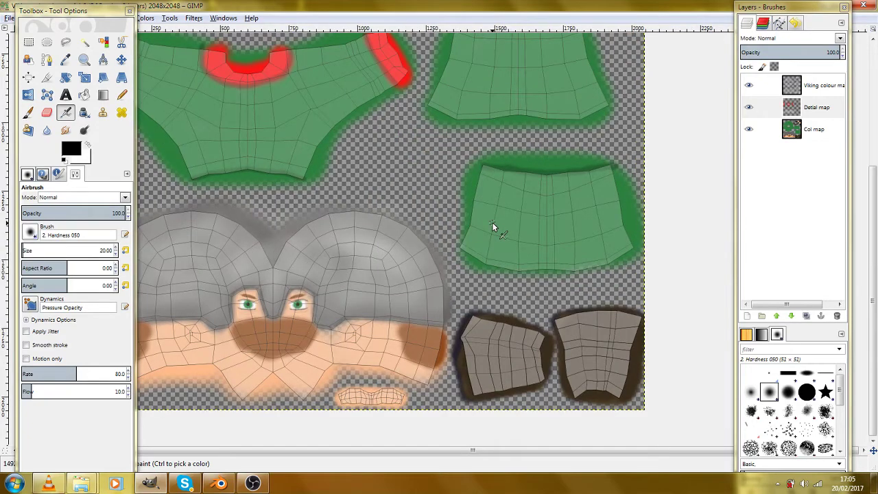
scroll(487, 215, up, 5)
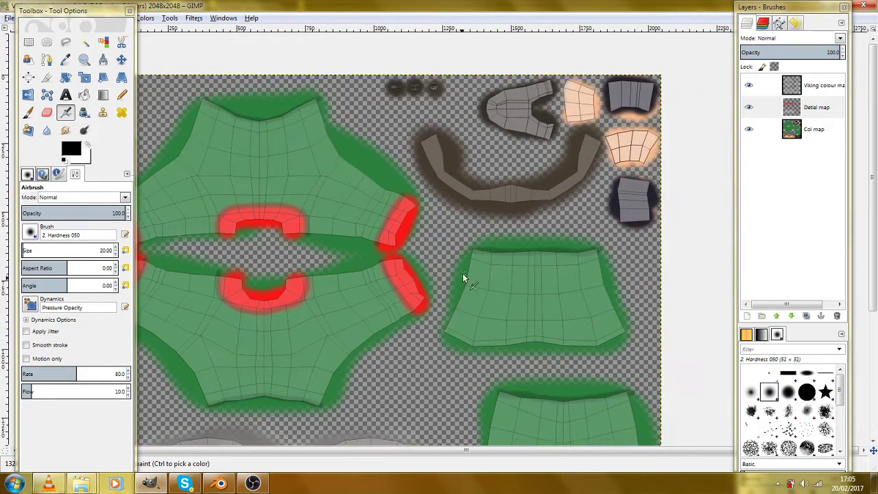
scroll(432, 230, down, 2)
scroll(494, 185, left, 4)
scroll(549, 180, down, 1)
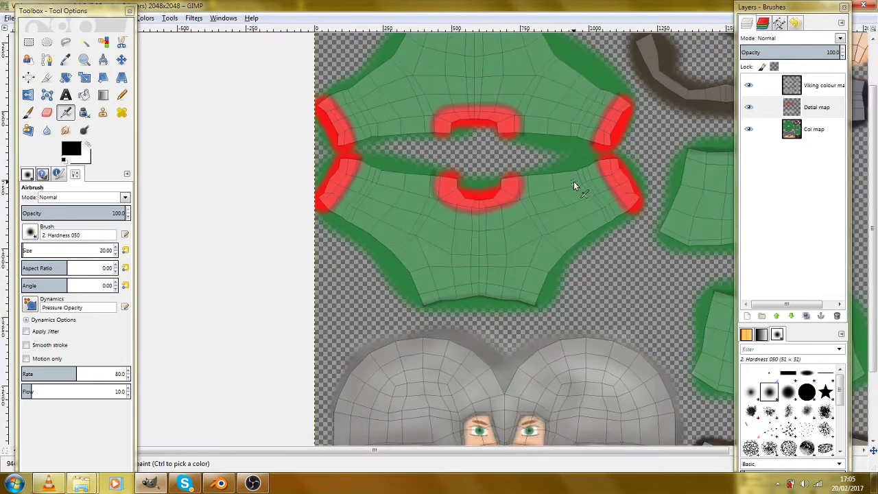
scroll(570, 188, down, 3)
scroll(480, 192, right, 6)
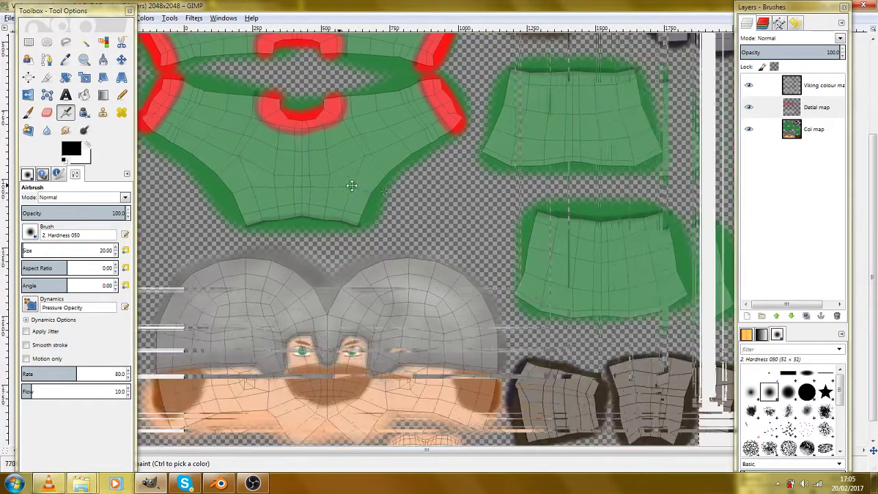
scroll(386, 206, up, 4)
scroll(412, 261, right, 1)
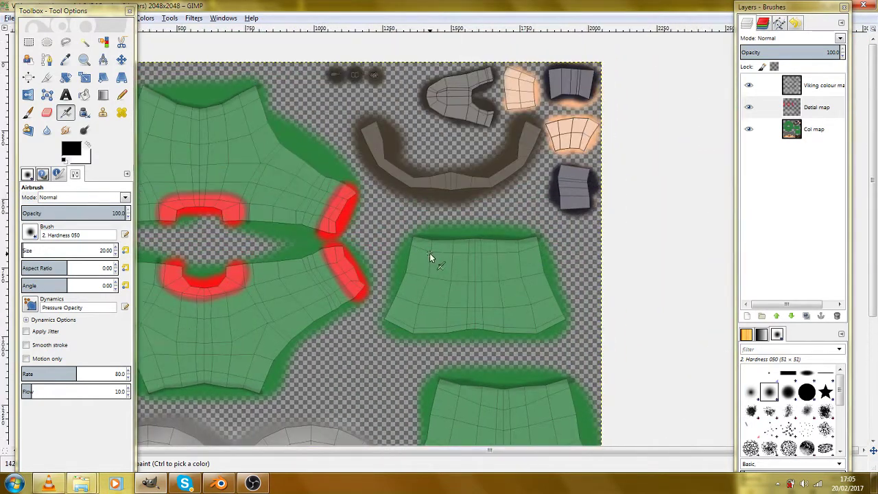
scroll(419, 250, left, 2)
scroll(420, 240, down, 2)
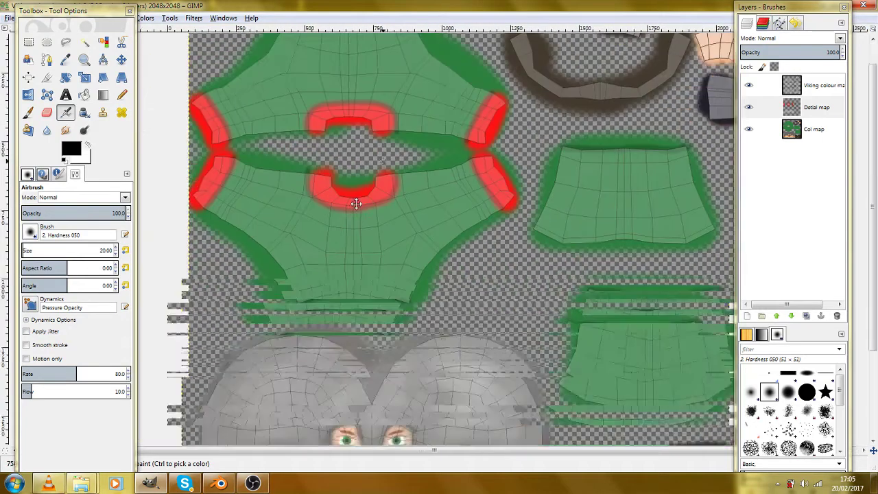
scroll(422, 234, left, 1)
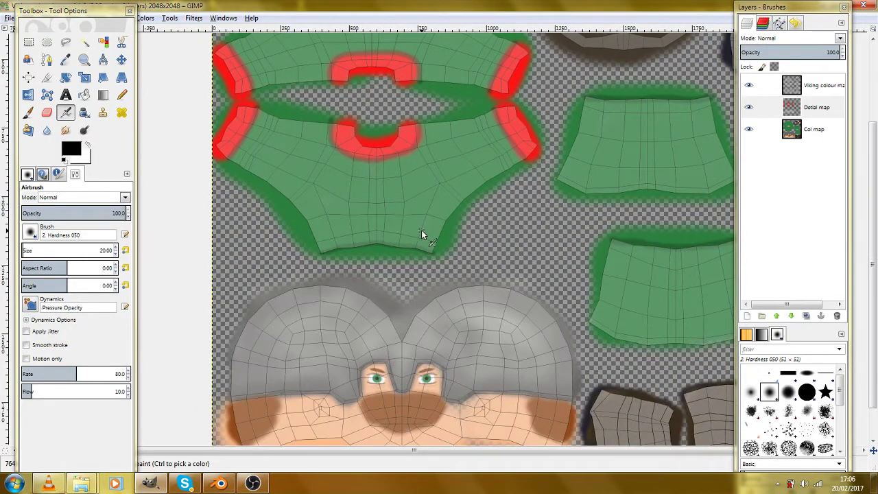
Inspect the red neckline trim on the tunic up close and check the current foreground colour.
scroll(421, 233, up, 2)
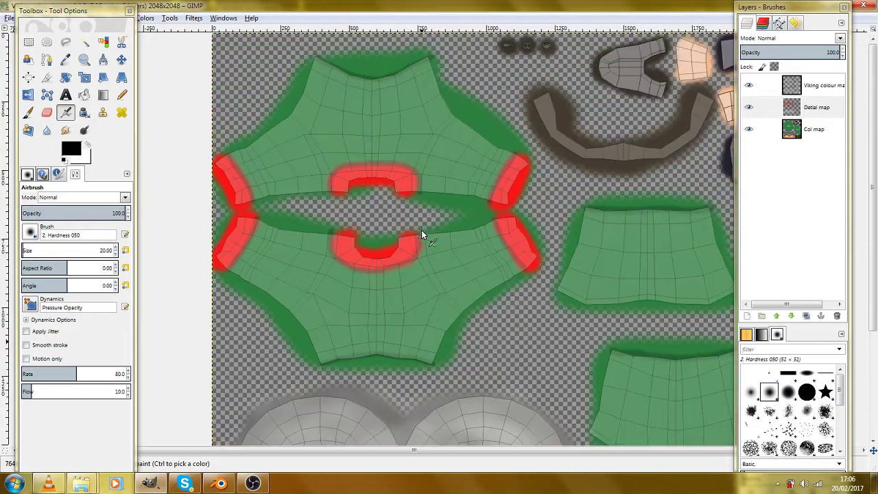
scroll(369, 238, up, 2)
scroll(264, 303, up, 1)
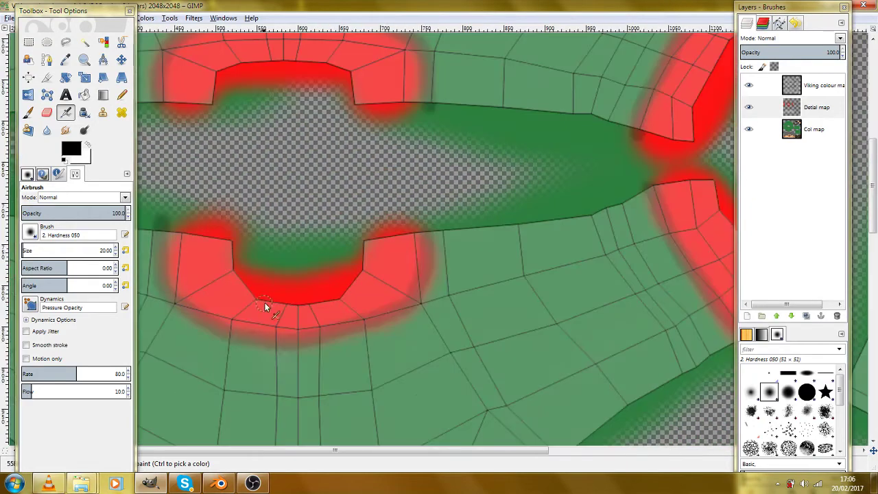
scroll(253, 329, left, 2)
scroll(281, 302, down, 1)
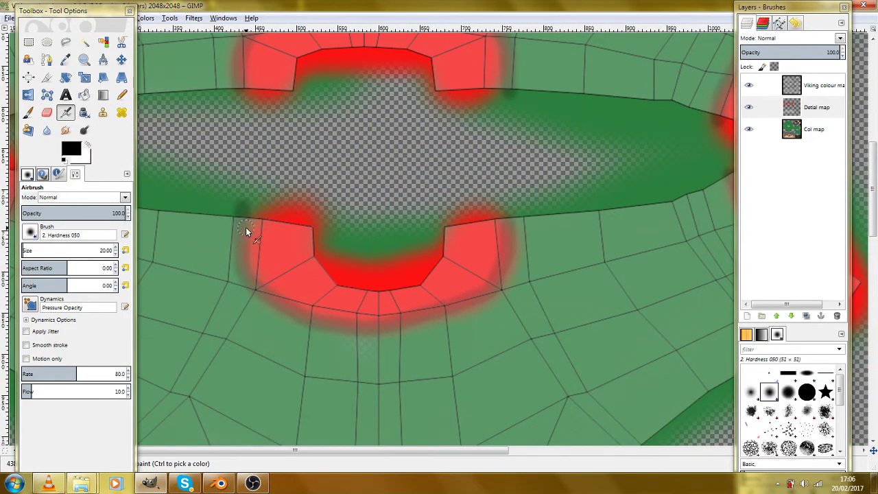
click(72, 148)
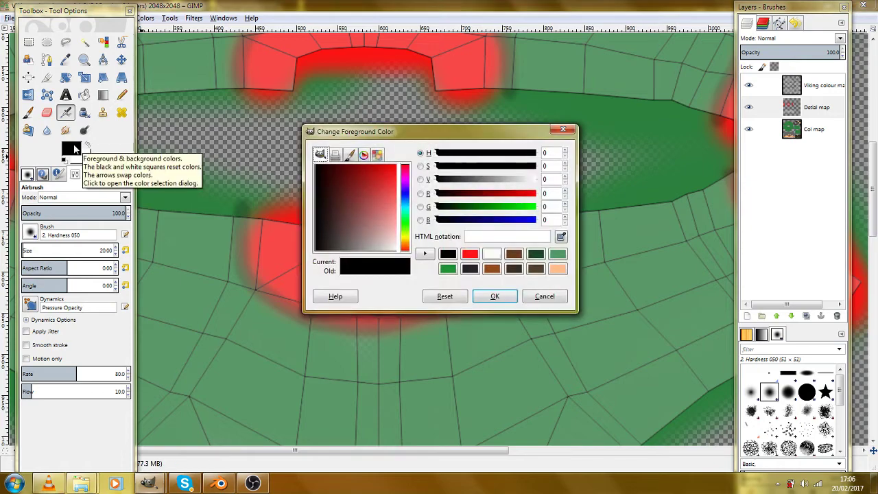
click(537, 295)
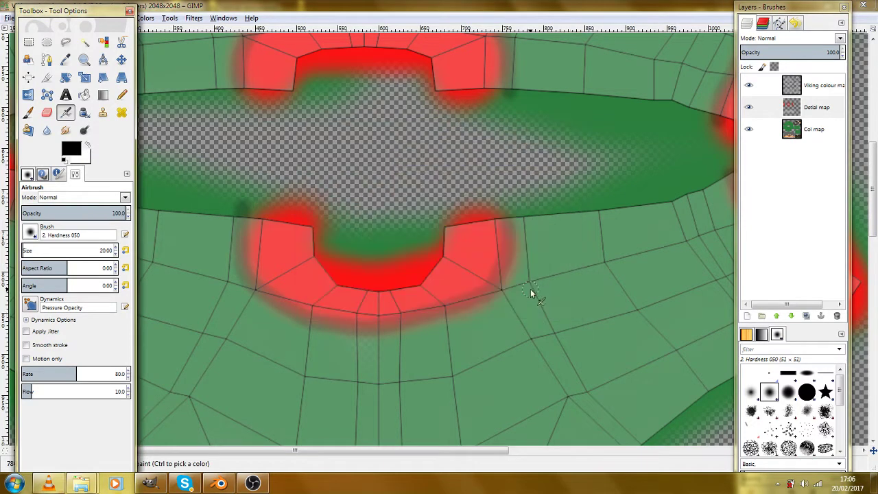
Examine the shading along the tunic's lower hem and the skirt pieces' upper edges.
scroll(521, 181, down, 8)
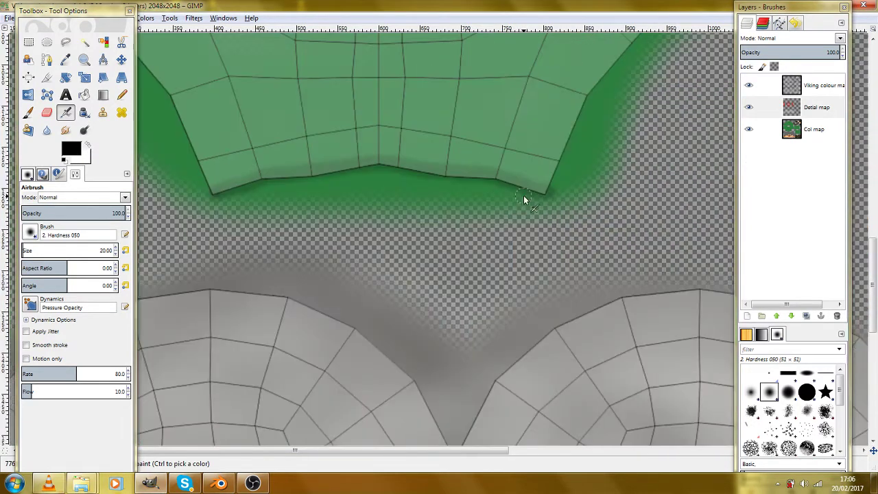
scroll(523, 196, down, 3)
drag(523, 196, 472, 257)
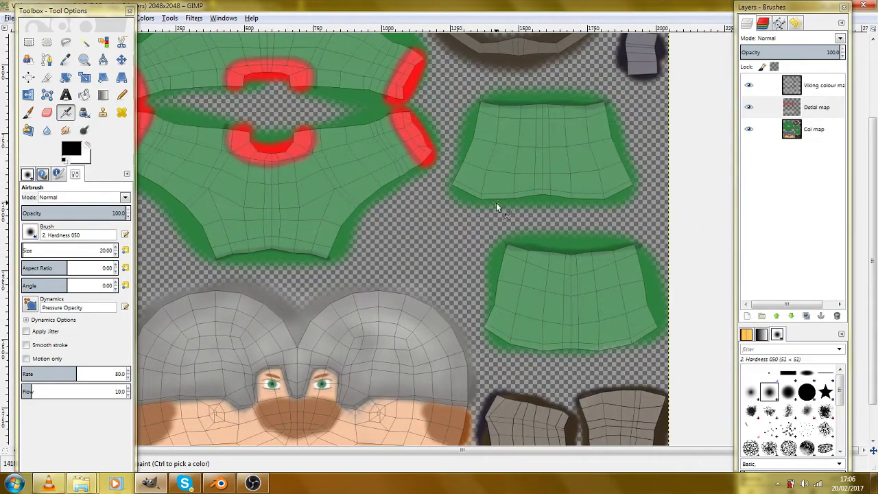
drag(496, 203, 427, 237)
scroll(426, 242, up, 4)
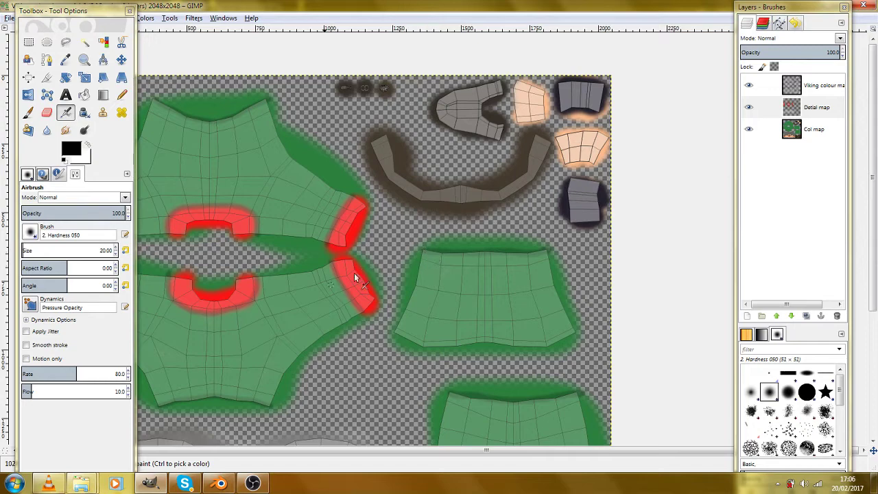
drag(303, 309, 386, 296)
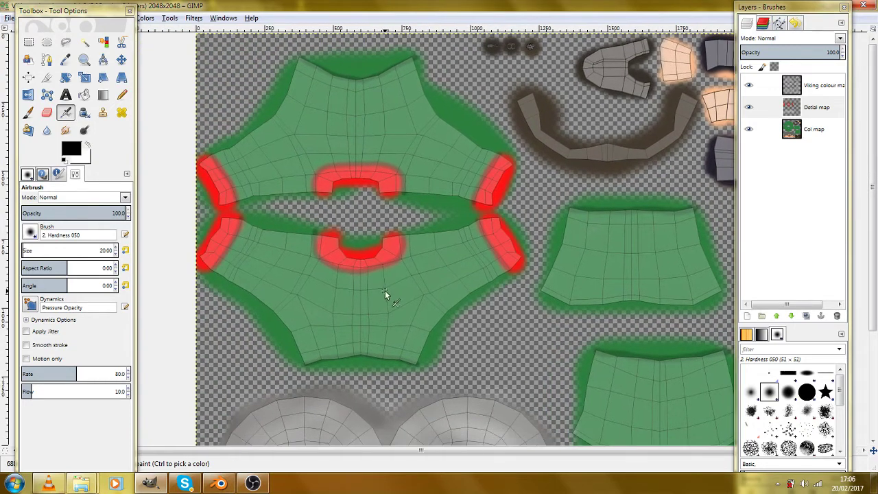
Keep black as the foreground colour and try a short airbrush stroke at the red sleeve cuff's outer edge.
scroll(476, 270, up, 4)
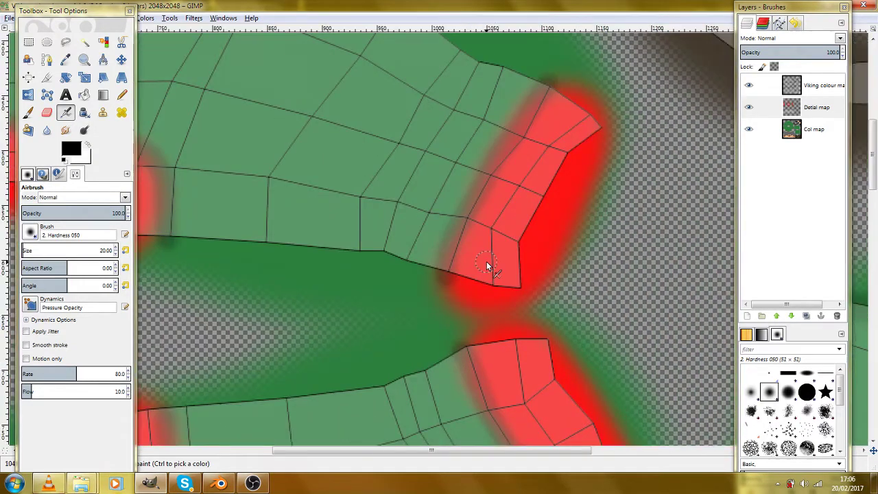
drag(487, 261, 398, 257)
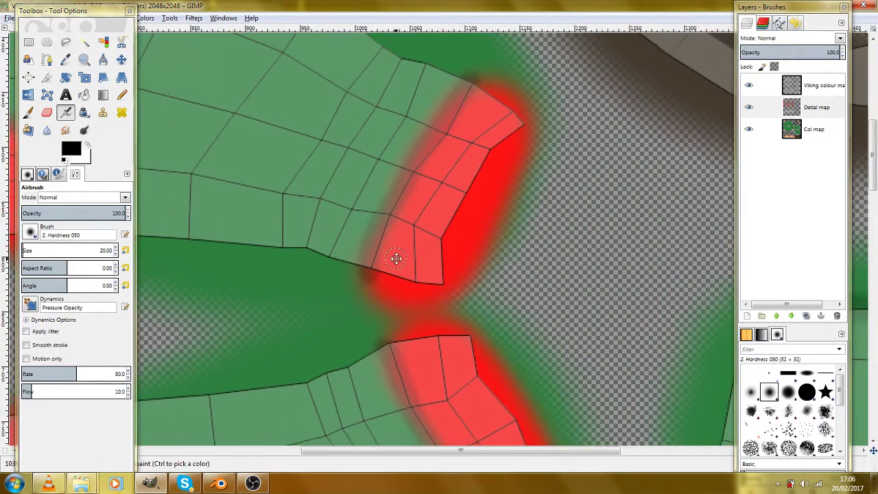
click(77, 150)
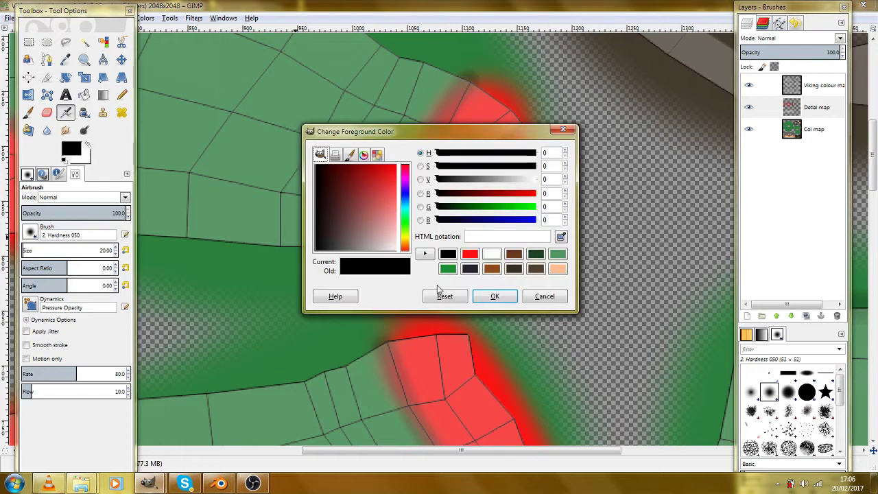
click(493, 297)
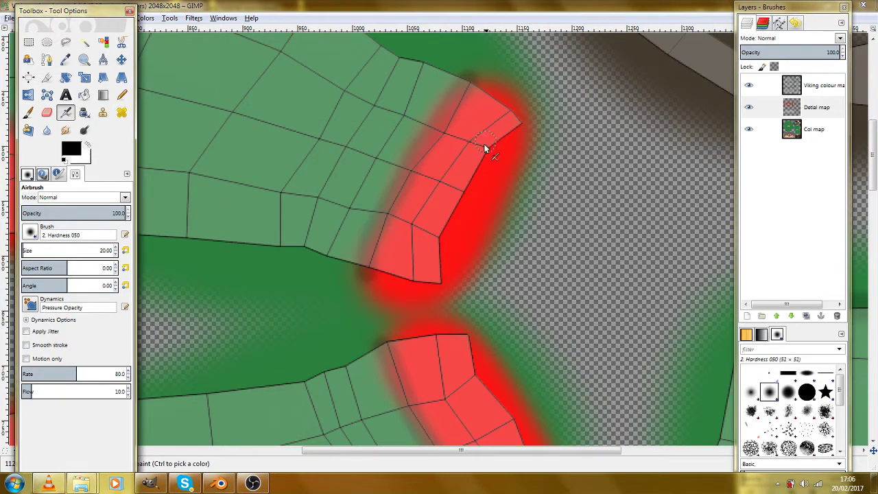
drag(514, 122, 498, 135)
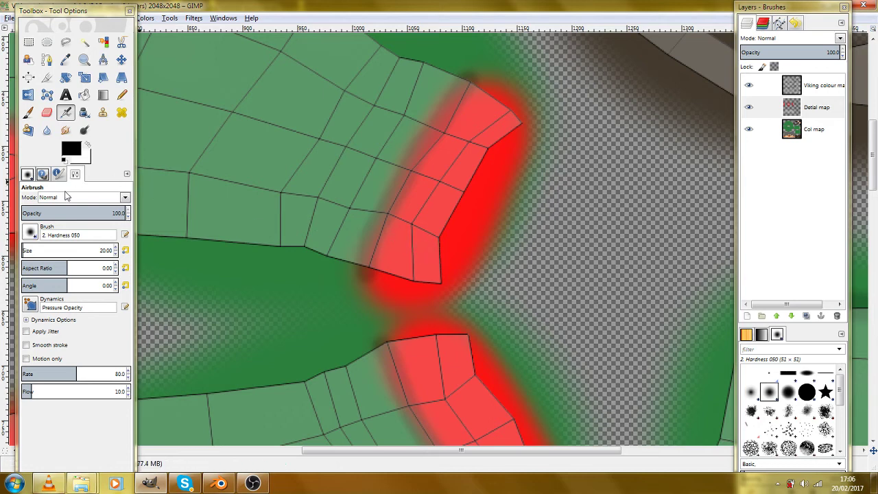
Set the airbrush size to 78.77, hide the UV wireframe layer and paint black along the upper sleeve cuff's outer edge.
drag(24, 251, 27, 251)
drag(439, 230, 489, 162)
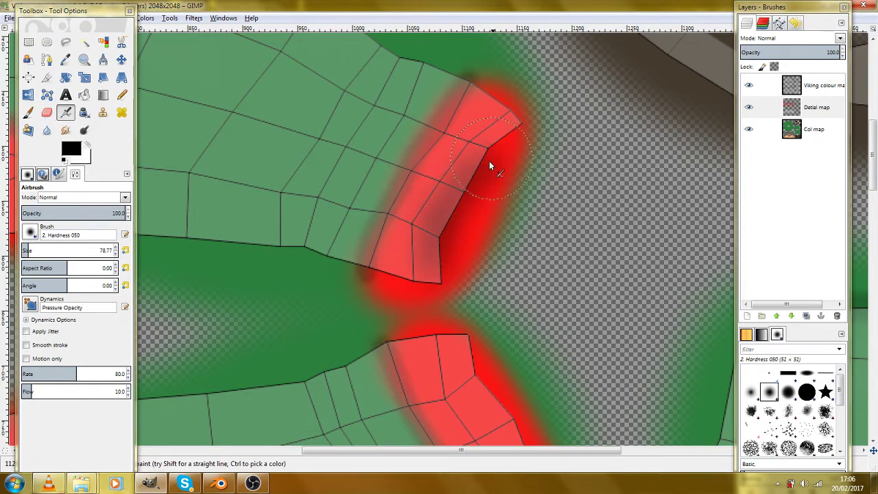
key(z)
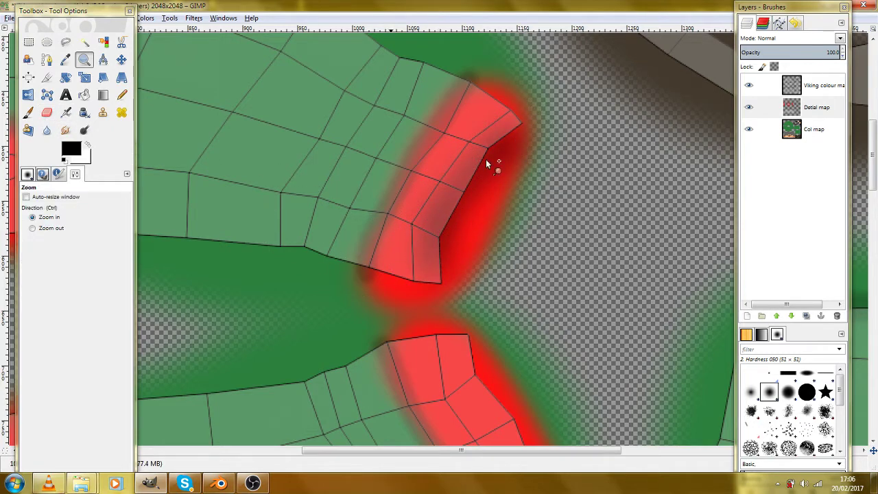
click(65, 112)
click(749, 85)
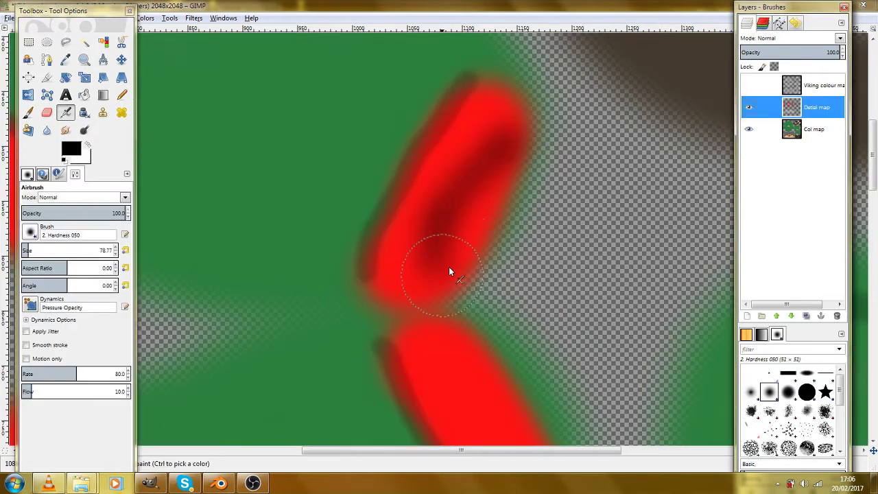
mouse_move(449, 270)
mouse_down()
mouse_move(497, 158)
mouse_move(439, 260)
mouse_move(473, 180)
mouse_move(522, 139)
mouse_move(457, 208)
mouse_move(437, 287)
mouse_move(480, 171)
mouse_move(512, 131)
mouse_move(463, 207)
mouse_move(441, 281)
mouse_up()
Show the UV wireframe layer again and extend the upper cuff's black shading to both ends of its outer edge.
scroll(441, 281, down, 4)
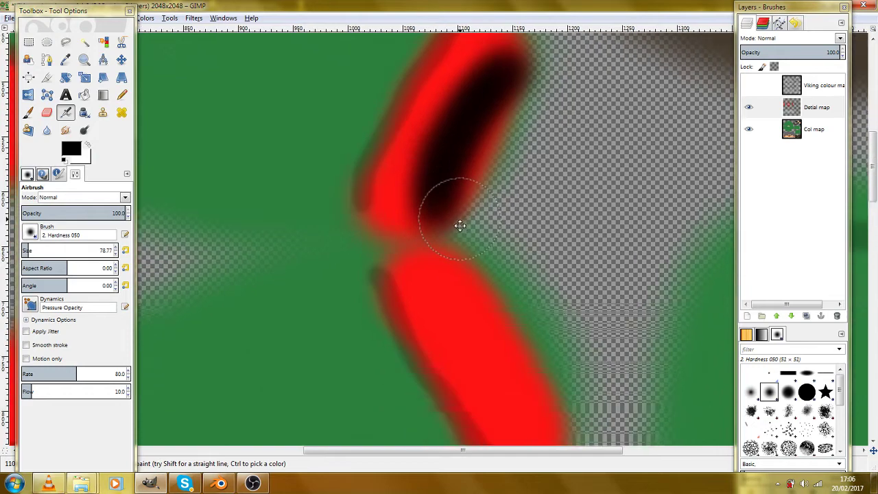
click(749, 85)
drag(485, 210, 482, 231)
mouse_move(515, 87)
mouse_down()
mouse_move(447, 211)
mouse_move(479, 122)
mouse_move(516, 84)
mouse_move(544, 77)
mouse_move(534, 78)
mouse_up()
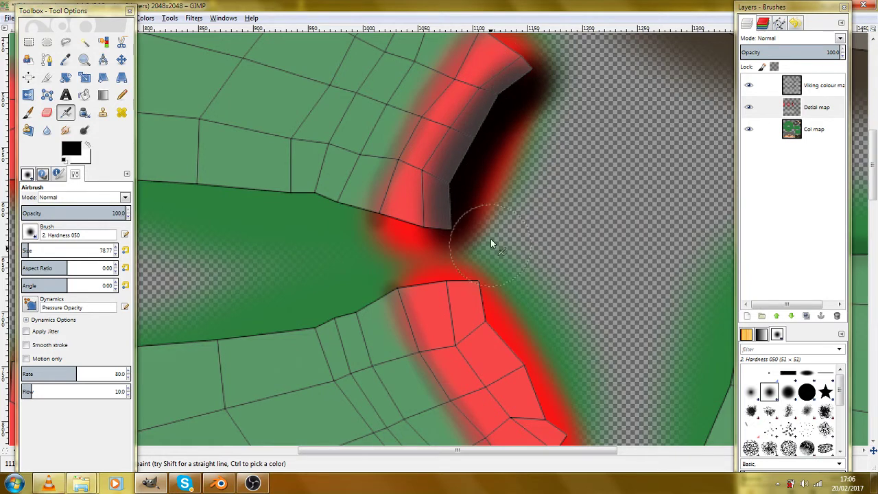
Airbrush black along the outer edge of the matching lower sleeve cuff until the whole opening is covered.
drag(490, 242, 476, 126)
mouse_move(467, 195)
mouse_down()
mouse_move(460, 158)
mouse_move(464, 223)
mouse_move(460, 198)
mouse_move(519, 291)
mouse_move(552, 322)
mouse_move(471, 227)
mouse_up()
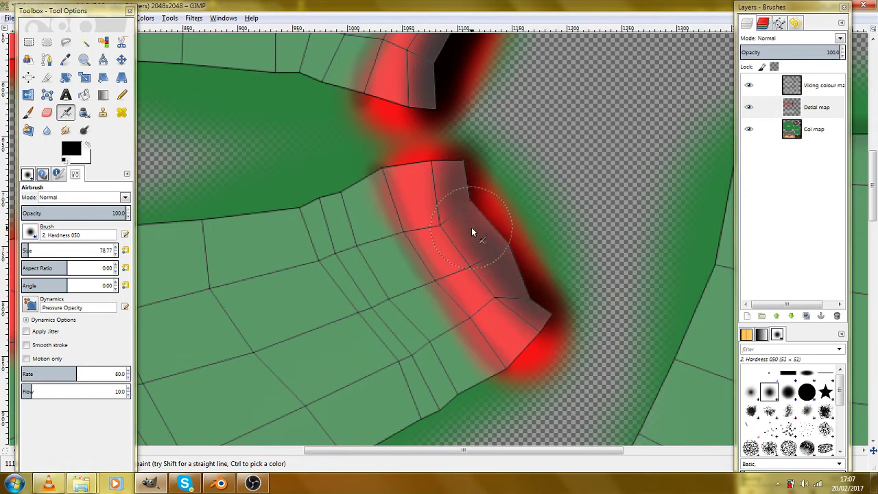
mouse_move(498, 277)
mouse_down()
mouse_move(506, 281)
mouse_move(457, 198)
mouse_move(451, 158)
mouse_up()
mouse_move(459, 200)
mouse_down()
mouse_move(504, 267)
mouse_move(559, 319)
mouse_up()
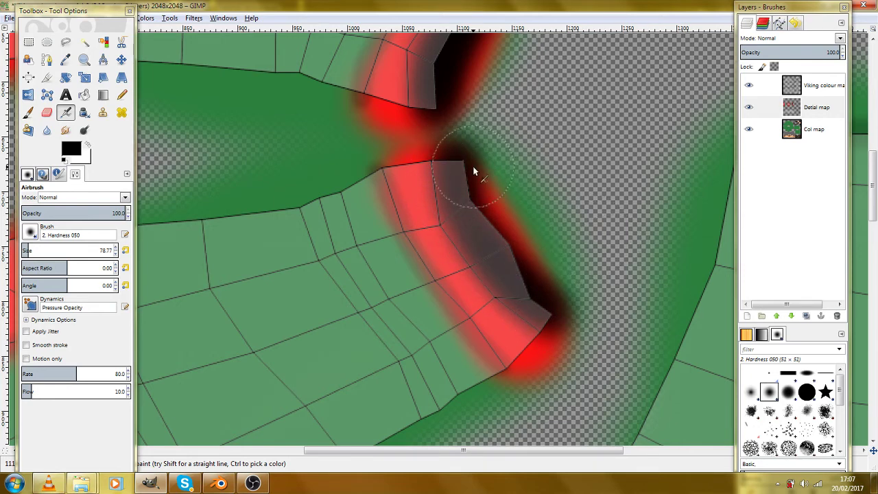
mouse_move(473, 168)
mouse_down()
mouse_move(489, 212)
mouse_move(539, 283)
mouse_move(482, 202)
mouse_move(500, 226)
mouse_move(480, 188)
mouse_move(543, 296)
mouse_move(529, 259)
mouse_up()
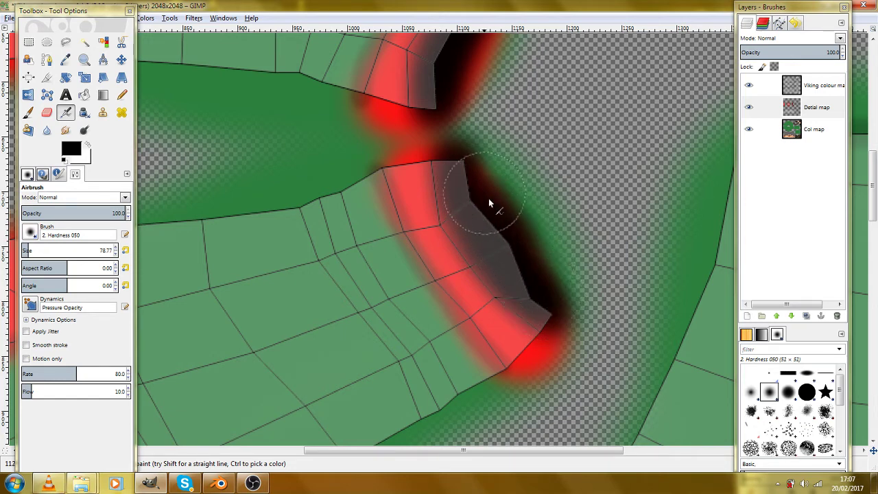
mouse_move(489, 201)
mouse_down()
mouse_move(469, 164)
mouse_move(469, 198)
mouse_move(535, 262)
mouse_up()
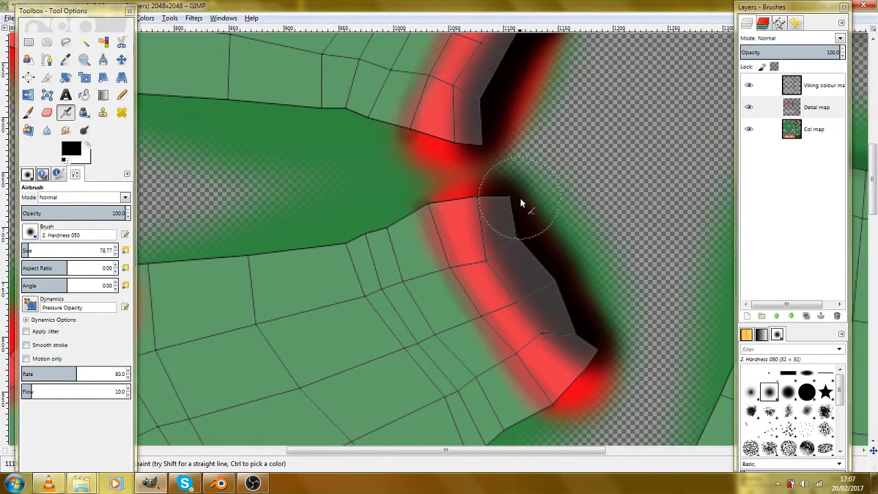
Switch to Blender and display the character in Object Mode with Texture shading.
drag(394, 269, 533, 228)
drag(292, 281, 611, 147)
mouse_move(418, 429)
mouse_down()
mouse_move(494, 332)
mouse_move(492, 173)
mouse_up()
mouse_move(322, 310)
mouse_down()
mouse_move(448, 267)
mouse_move(383, 275)
mouse_move(591, 273)
mouse_move(660, 282)
mouse_move(328, 326)
mouse_up()
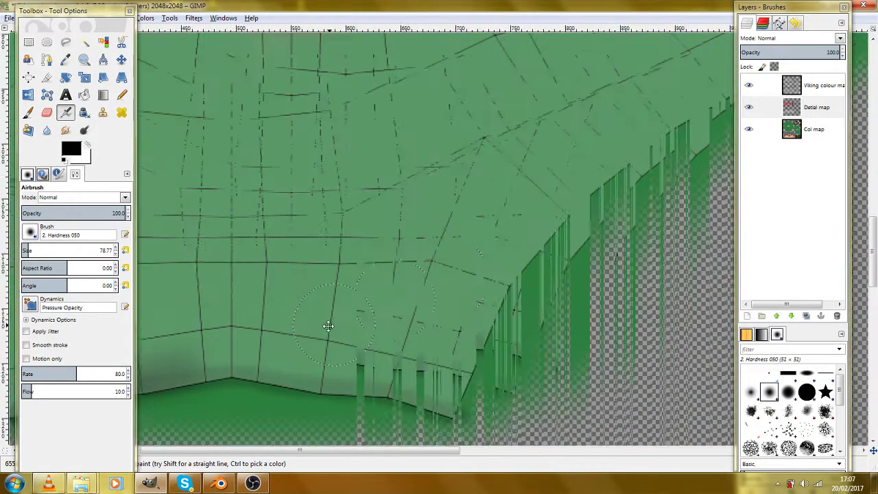
drag(658, 226, 433, 315)
click(220, 483)
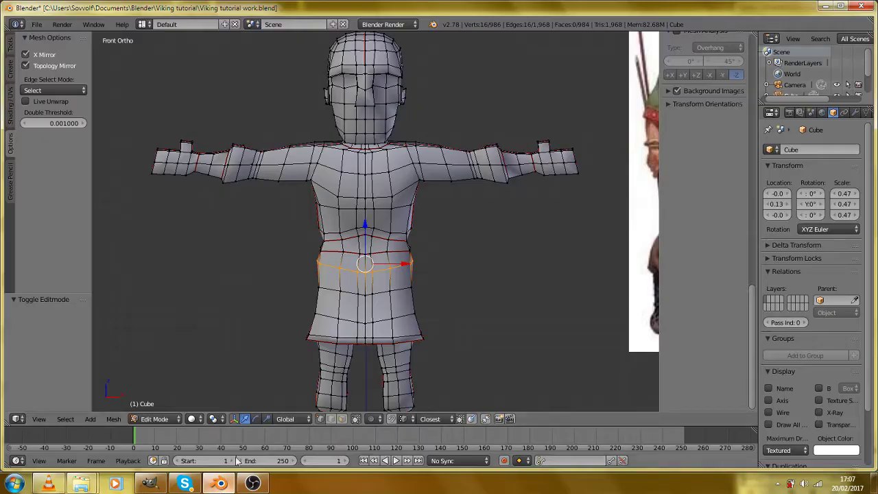
key(Tab)
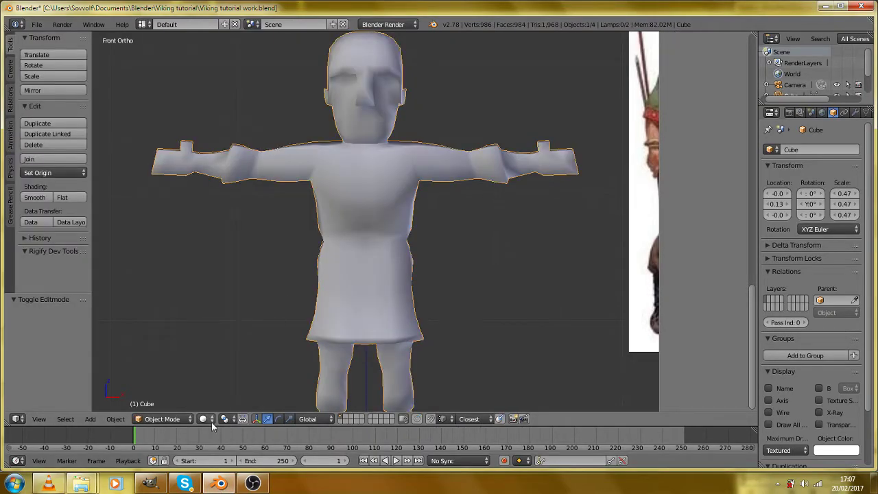
click(207, 420)
click(223, 368)
Examine the red cuff, sleeve and waist of the textured character up close from several angles.
mouse_move(608, 184)
mouse_down()
mouse_move(492, 215)
mouse_move(559, 237)
mouse_move(549, 196)
mouse_move(475, 194)
mouse_up()
scroll(493, 215, up, 2)
scroll(550, 197, up, 3)
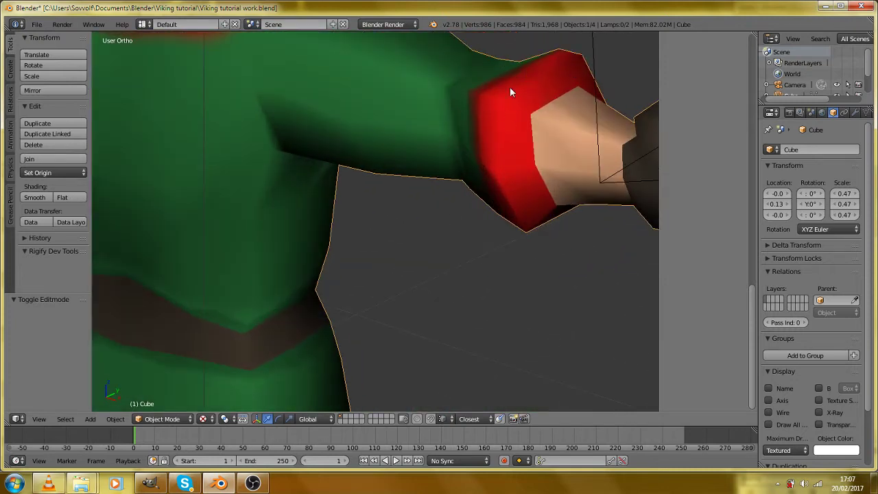
drag(497, 92, 427, 182)
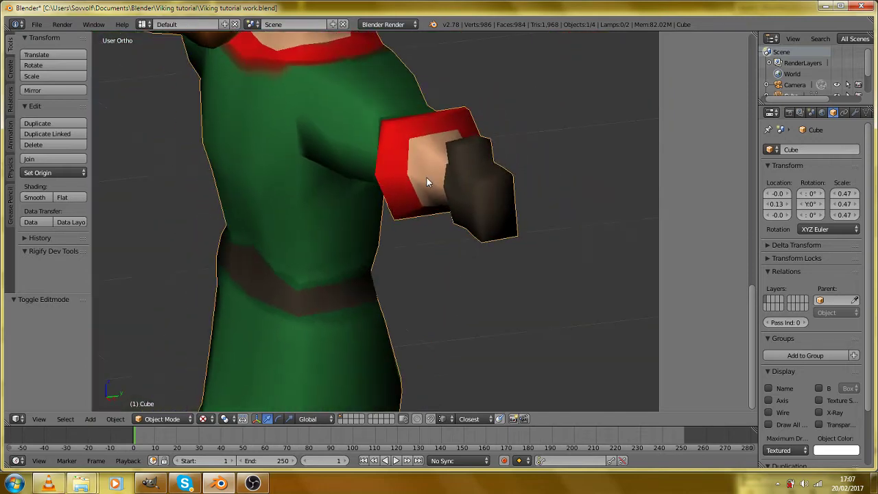
key(KP_1)
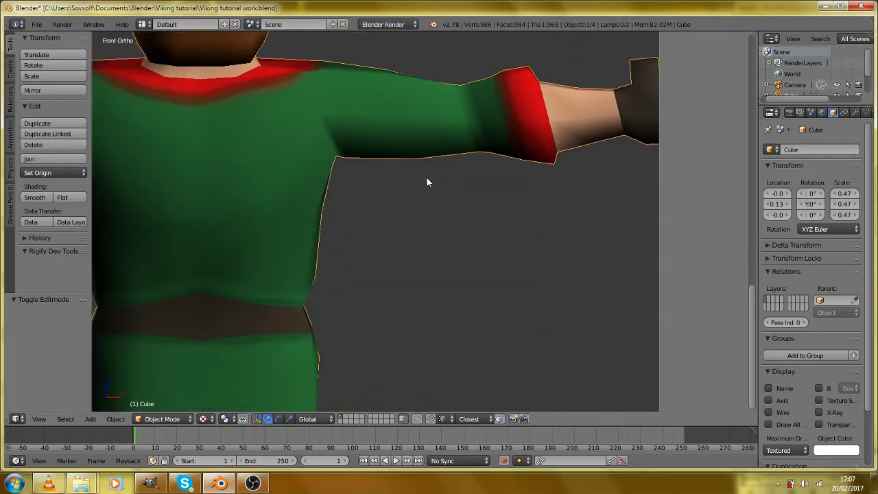
scroll(349, 268, down, 2)
Return to GIMP and airbrush darker shading along the front tunic piece's lower hem, undoing the first short stroke.
click(149, 484)
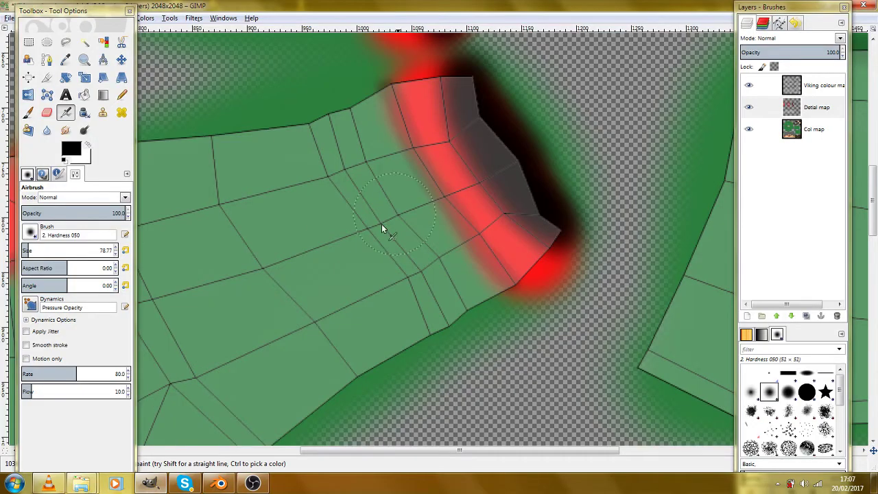
scroll(448, 237, up, 3)
scroll(384, 222, up, 2)
scroll(384, 221, down, 3)
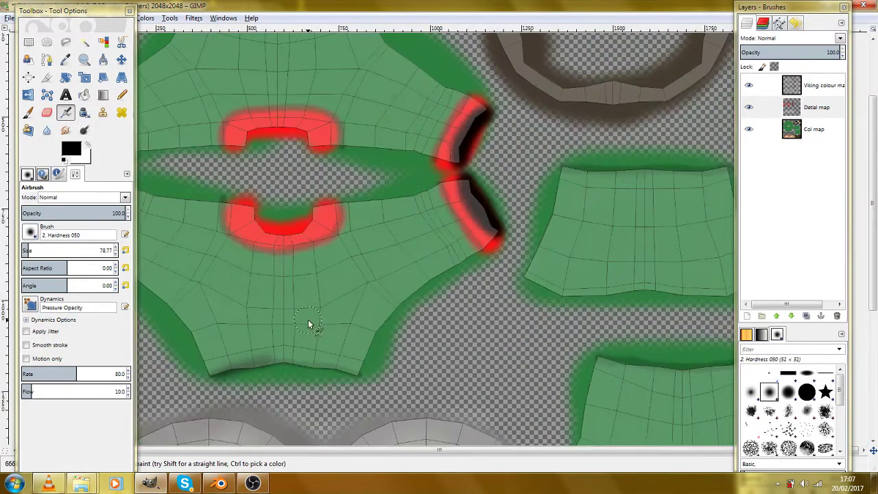
drag(308, 319, 438, 193)
scroll(408, 214, up, 2)
mouse_move(303, 249)
mouse_down()
mouse_move(472, 233)
mouse_move(561, 244)
mouse_move(597, 267)
mouse_move(575, 272)
mouse_move(481, 249)
mouse_move(329, 255)
mouse_up()
key(ctrl+z)
mouse_move(237, 268)
mouse_down()
mouse_move(395, 256)
mouse_move(495, 260)
mouse_move(582, 280)
mouse_move(600, 263)
mouse_up()
Airbrush black along the outer edge of the lower cuff on the tunic's opposite sleeve, beside the canvas border.
scroll(480, 102, up, 3)
scroll(481, 97, up, 3)
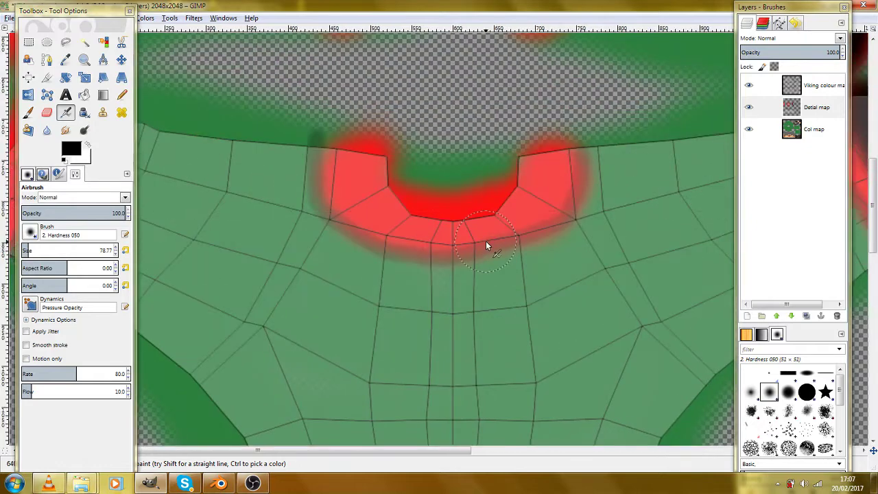
scroll(486, 241, down, 3)
drag(384, 190, 407, 246)
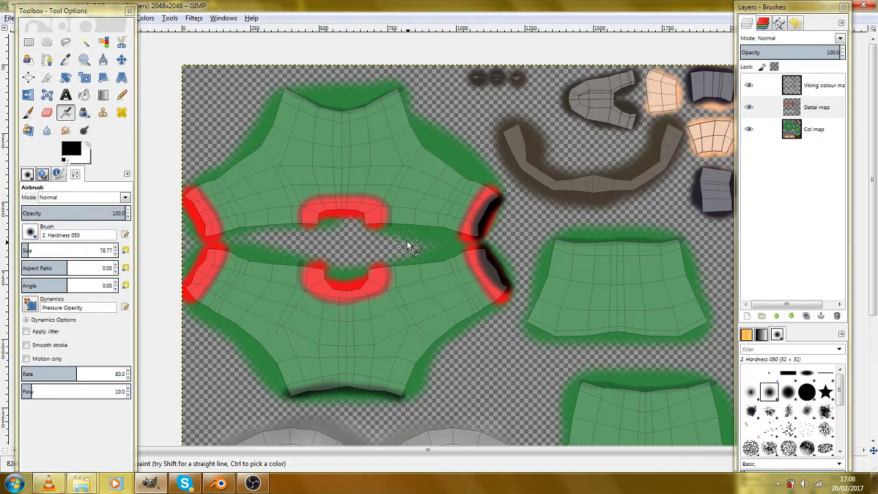
scroll(408, 246, up, 5)
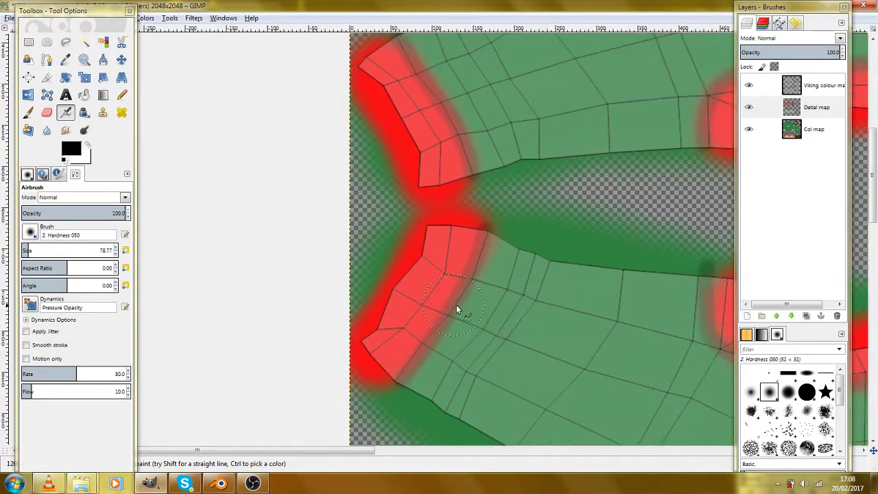
scroll(458, 310, up, 3)
mouse_move(300, 366)
mouse_down()
mouse_move(369, 330)
mouse_move(272, 386)
mouse_move(365, 306)
mouse_move(410, 229)
mouse_move(335, 339)
mouse_move(459, 197)
mouse_move(365, 330)
mouse_move(307, 390)
mouse_move(459, 153)
mouse_move(446, 187)
mouse_move(424, 226)
mouse_move(457, 128)
mouse_move(402, 273)
mouse_up()
Airbrush black along the outer edge of the upper cuff beside the canvas border.
scroll(380, 238, up, 10)
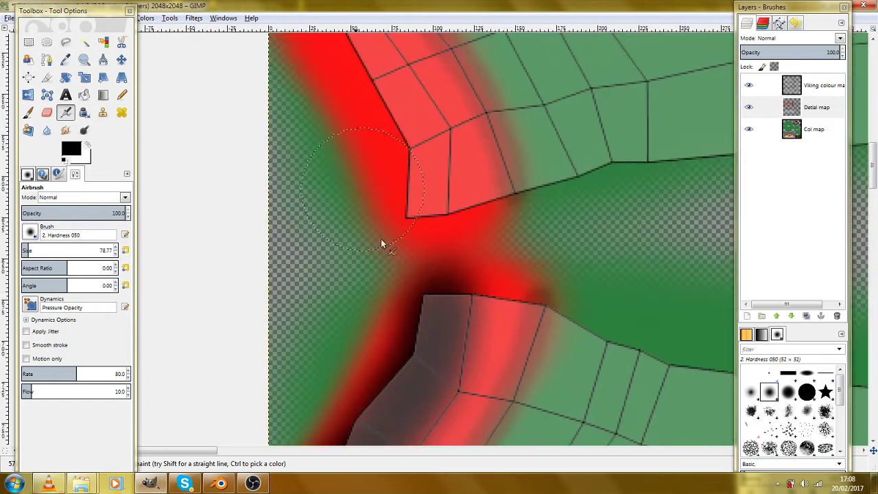
mouse_move(324, 201)
mouse_down()
mouse_move(356, 229)
mouse_move(334, 189)
mouse_move(396, 251)
mouse_move(373, 220)
mouse_move(410, 302)
mouse_move(330, 182)
mouse_move(437, 336)
mouse_move(443, 432)
mouse_move(446, 333)
mouse_move(451, 431)
mouse_move(405, 292)
mouse_move(322, 214)
mouse_move(322, 196)
mouse_move(436, 405)
mouse_up()
mouse_move(433, 369)
mouse_down()
mouse_move(426, 255)
mouse_move(431, 305)
mouse_move(417, 268)
mouse_move(344, 170)
mouse_up()
scroll(344, 170, down, 3)
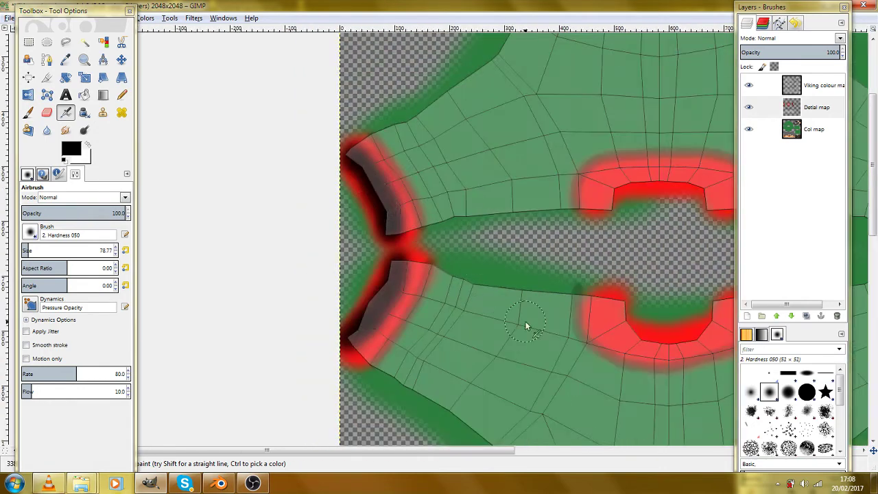
Examine the cuffs on the other sleeve and the belt and skin pieces near the canvas corner.
drag(525, 321, 341, 238)
drag(681, 178, 456, 180)
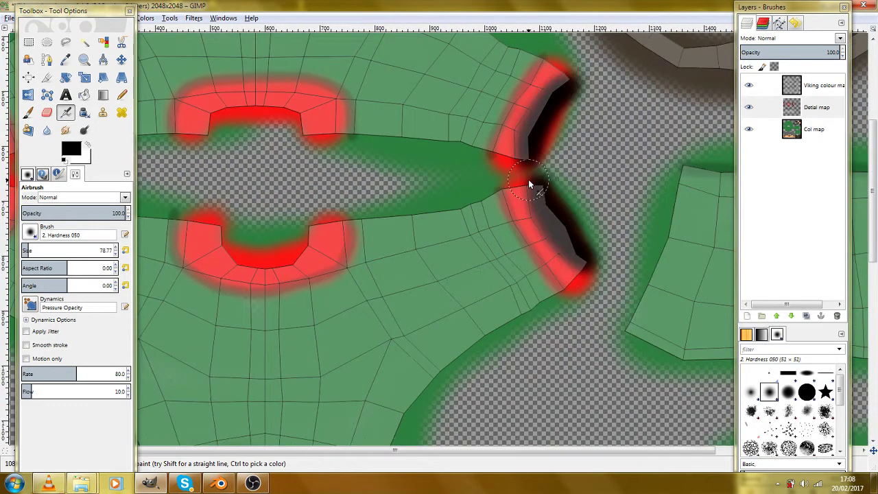
scroll(531, 183, down, 2)
drag(643, 261, 415, 261)
scroll(424, 171, up, 2)
drag(443, 85, 450, 328)
drag(294, 222, 273, 275)
drag(501, 284, 426, 288)
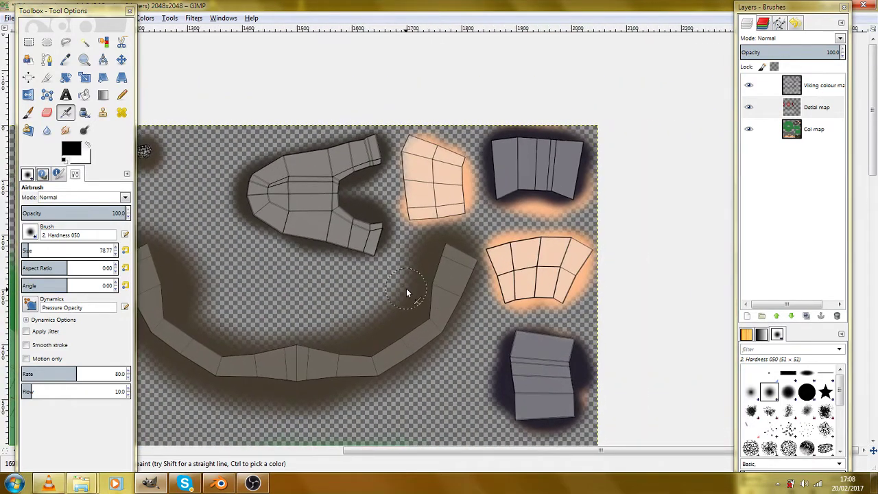
scroll(394, 300, up, 1)
scroll(393, 302, down, 2)
scroll(334, 323, down, 6)
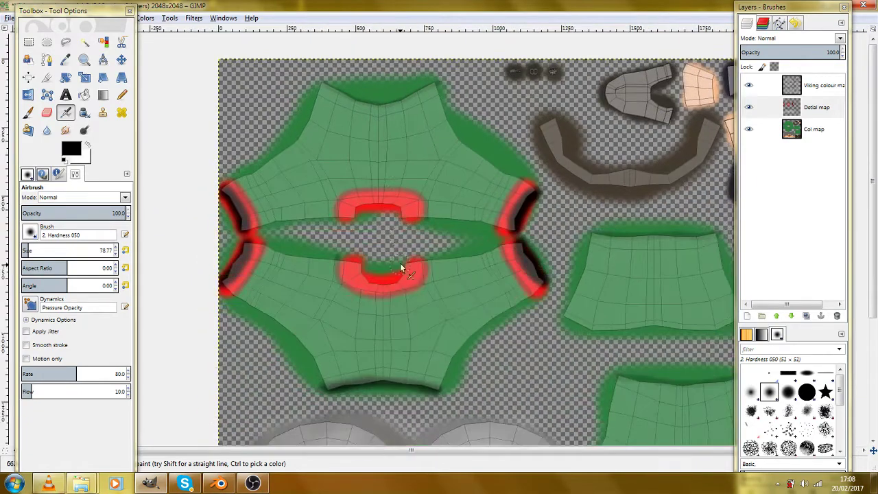
Examine the painted face texture, including the helmet, eyes, beard and ear area.
scroll(471, 170, up, 5)
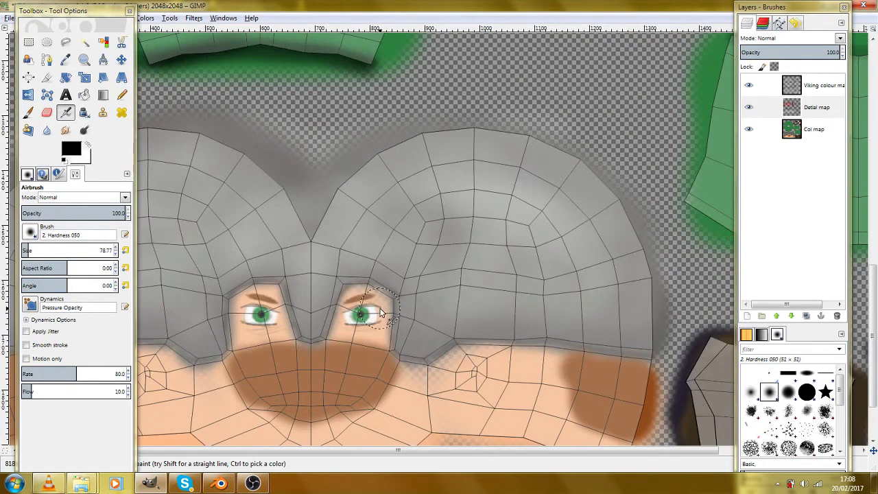
scroll(467, 219, down, 3)
scroll(467, 219, left, 4)
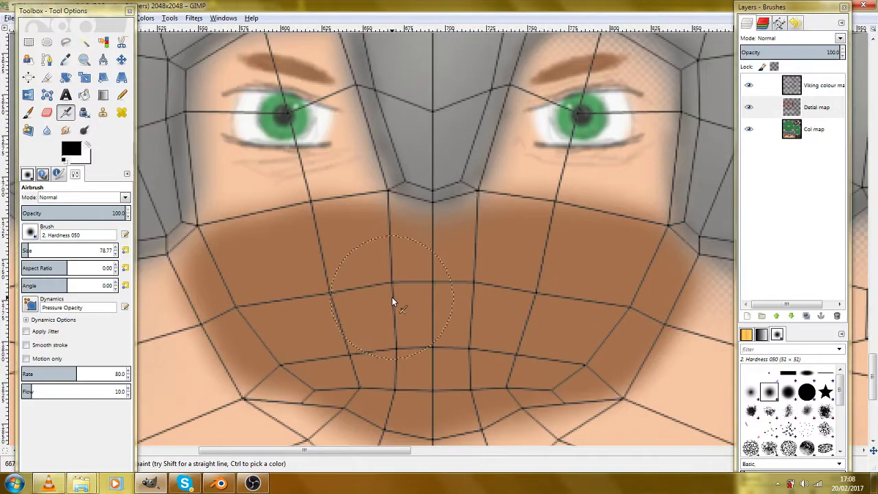
scroll(518, 294, down, 3)
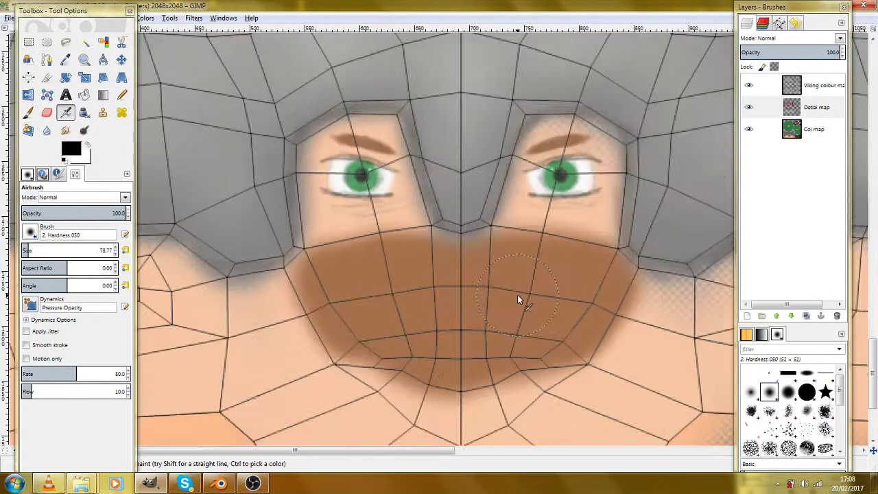
scroll(517, 294, up, 1)
scroll(517, 294, down, 2)
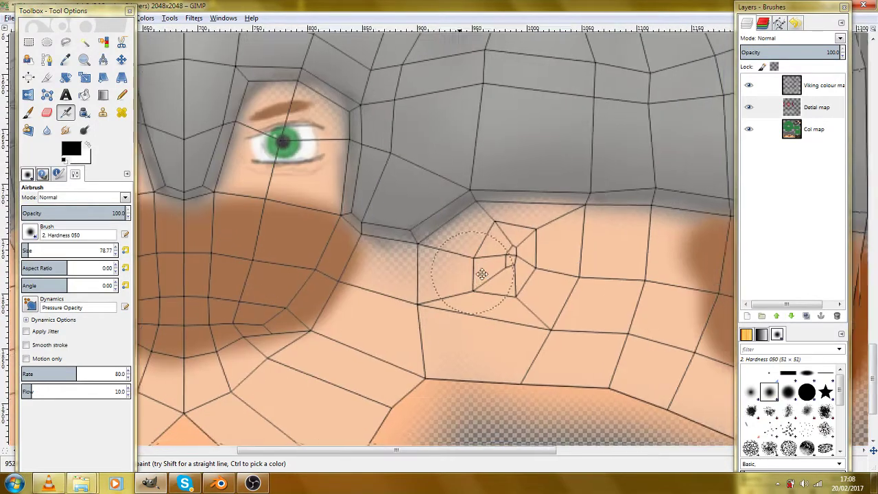
scroll(424, 253, right, 4)
drag(385, 214, 502, 295)
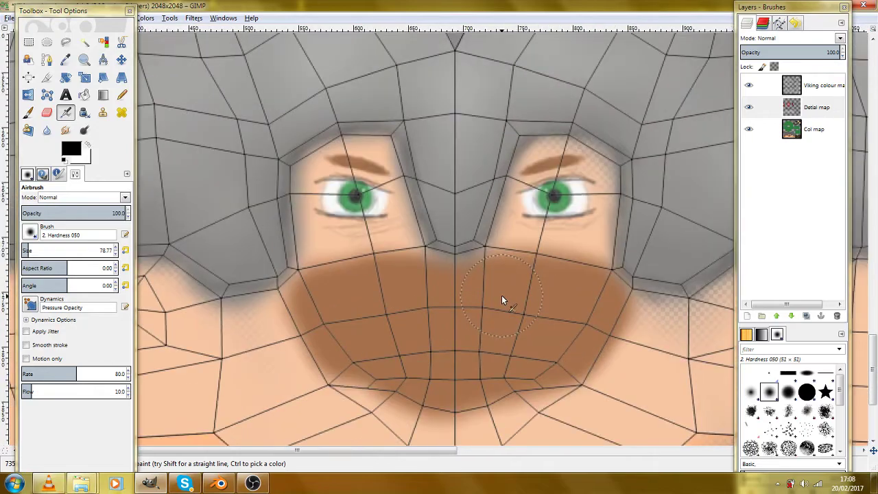
Examine the shading along the tunic's lower hem, then compare it with the skirt pieces.
scroll(502, 295, down, 3)
drag(675, 252, 471, 330)
scroll(500, 292, up, 3)
scroll(435, 290, up, 4)
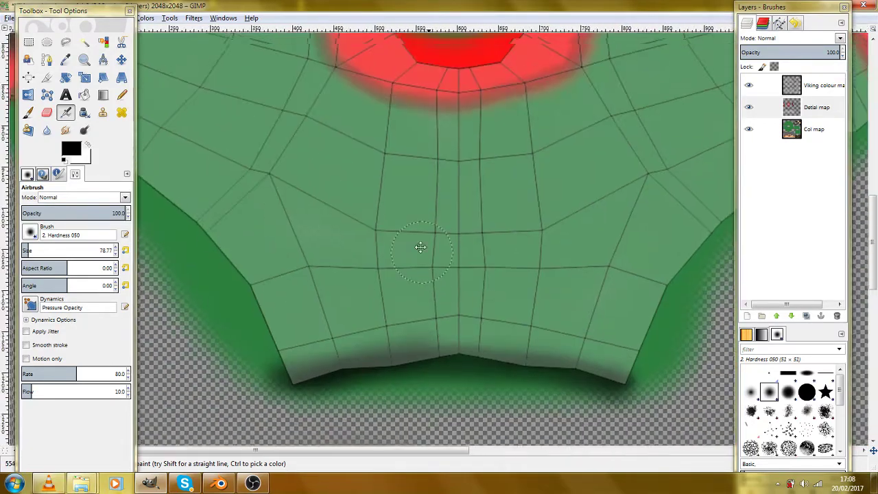
drag(420, 247, 469, 206)
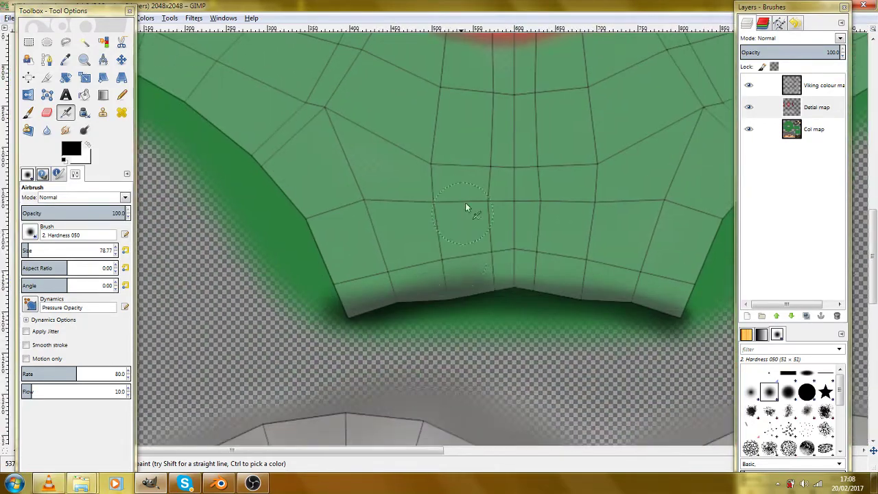
scroll(453, 285, down, 3)
drag(453, 286, 502, 342)
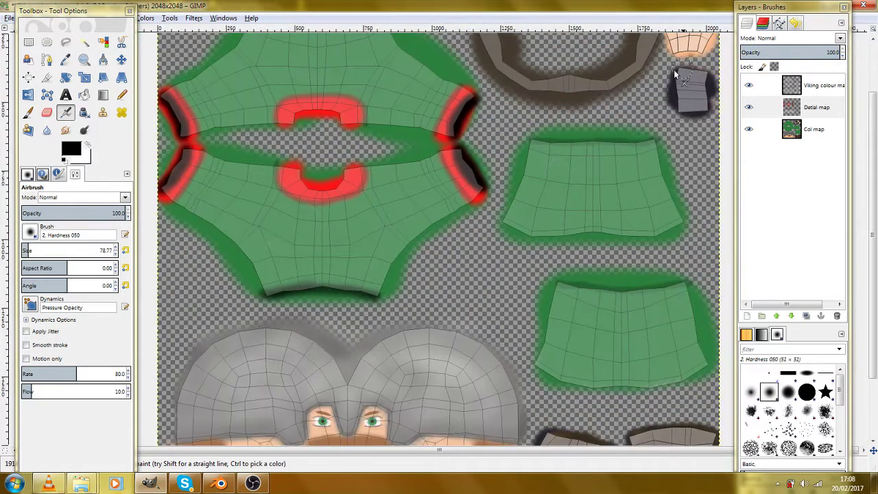
Export the texture without the wireframe layer, replacing Viking colour base.png with the default PNG options, and save the Viking colour base.xcf project.
click(749, 85)
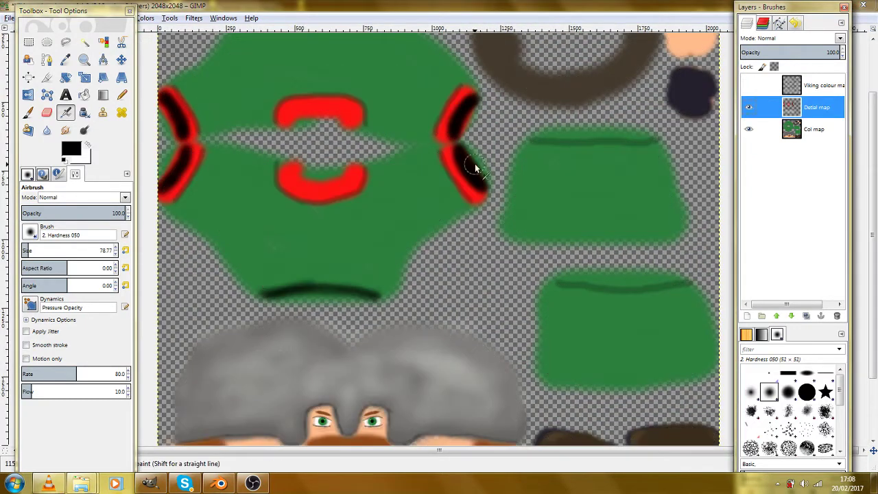
key(shift+ctrl+e)
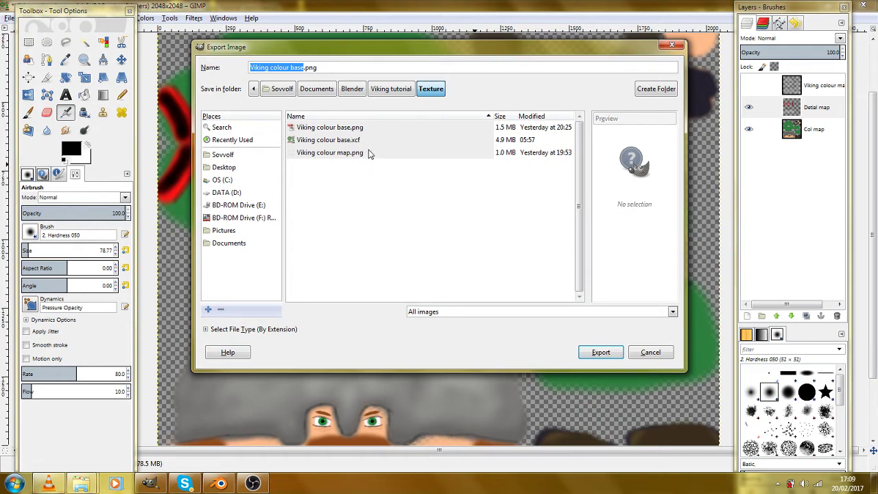
click(369, 154)
click(373, 141)
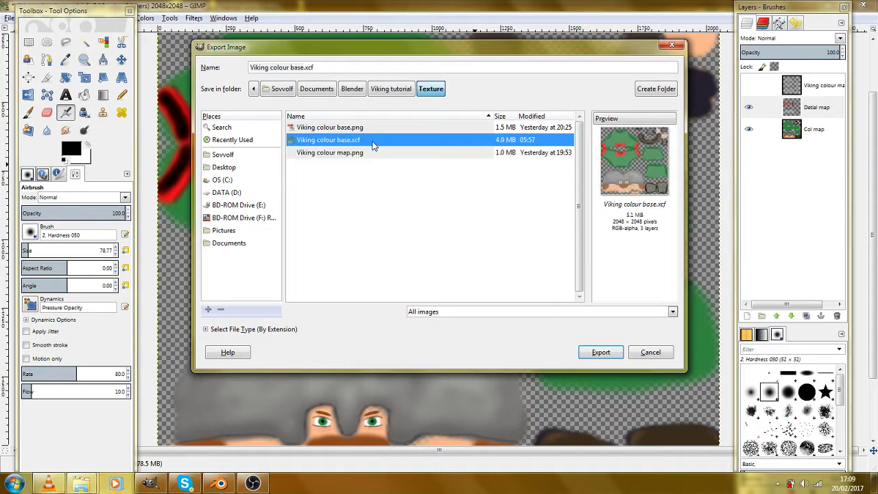
click(374, 129)
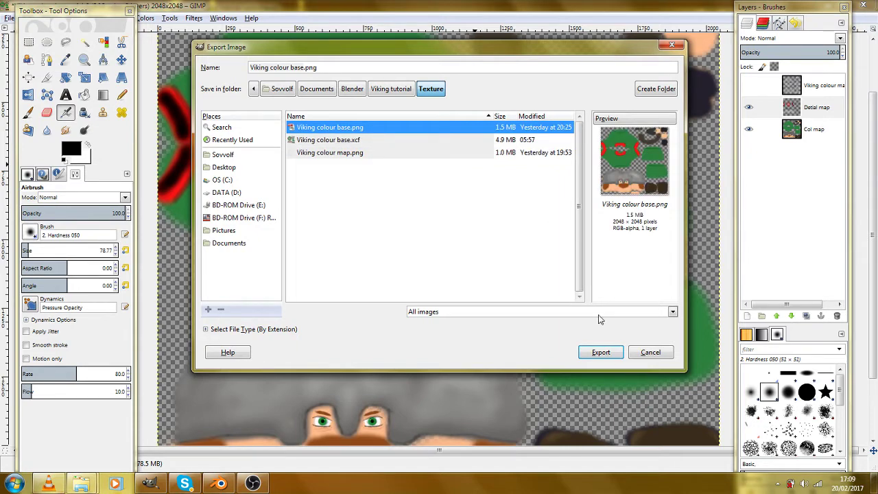
click(601, 352)
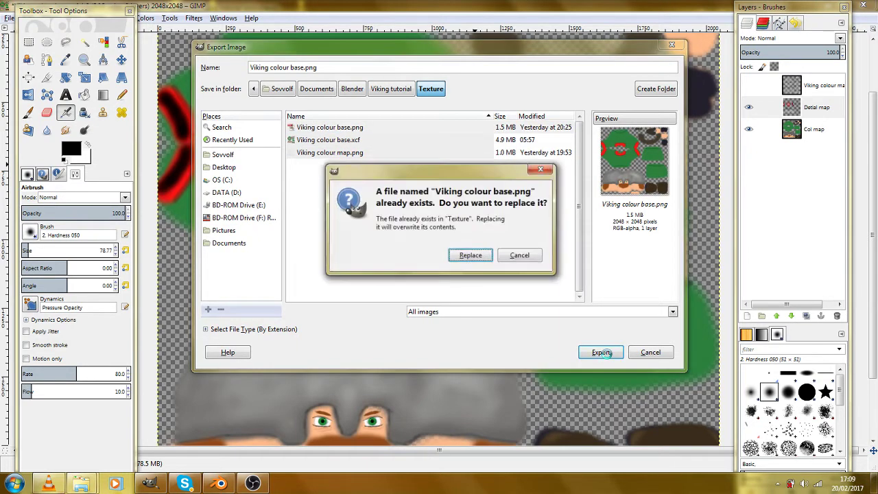
click(482, 257)
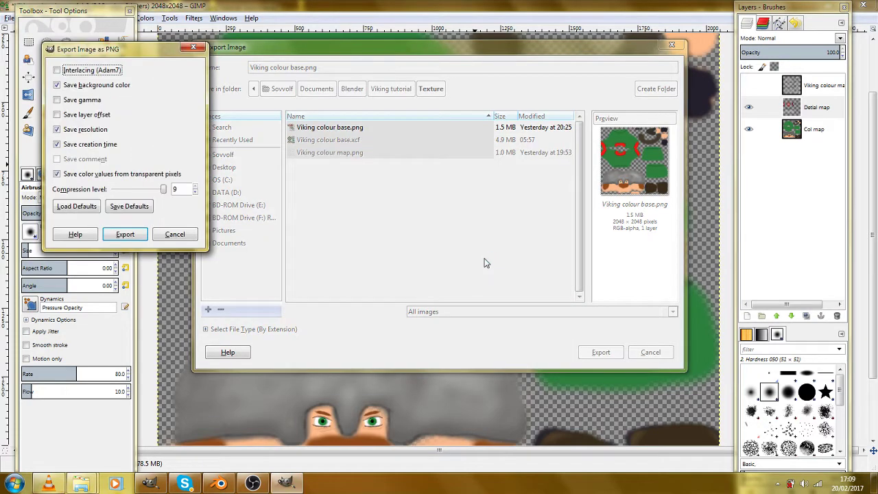
click(125, 234)
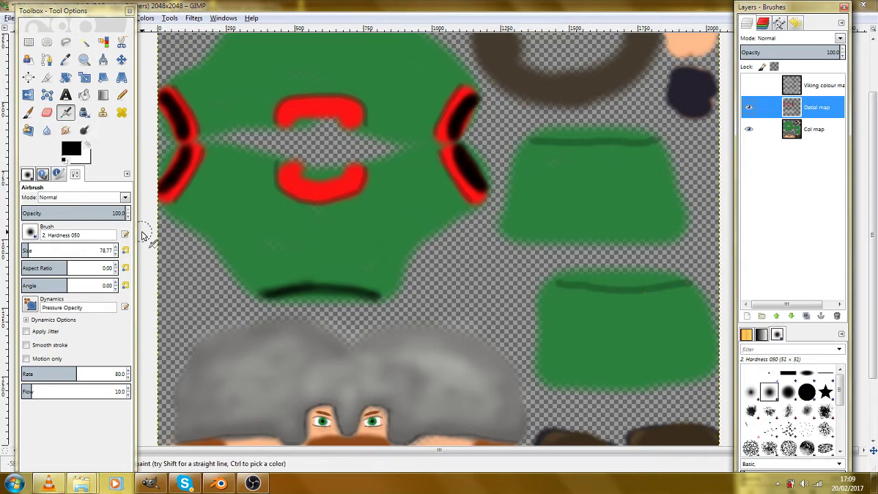
click(7, 18)
click(34, 106)
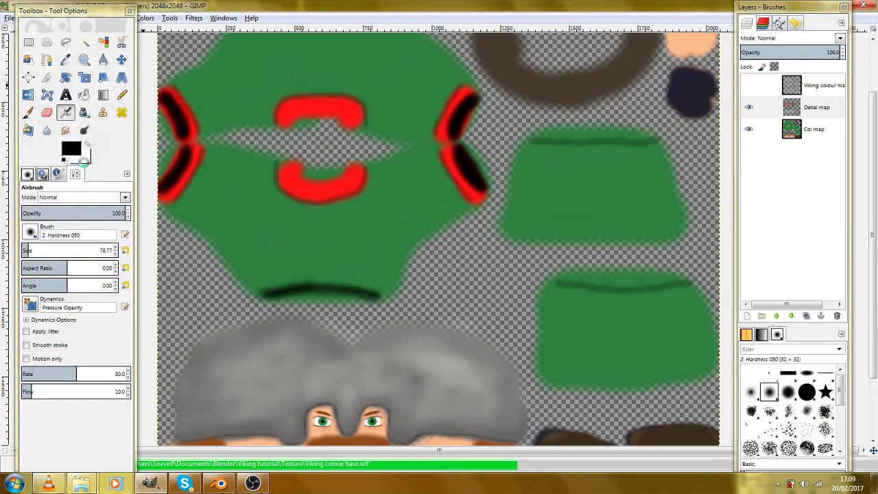
Switch to Blender, go to the Compositing screen layout, face the model from the front and reload the Viking colour base.png texture.
click(219, 483)
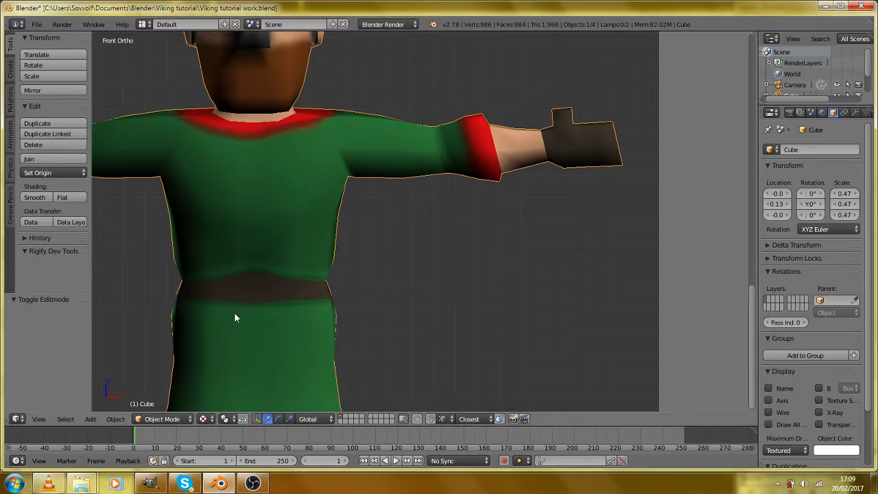
key(ctrl+Left)
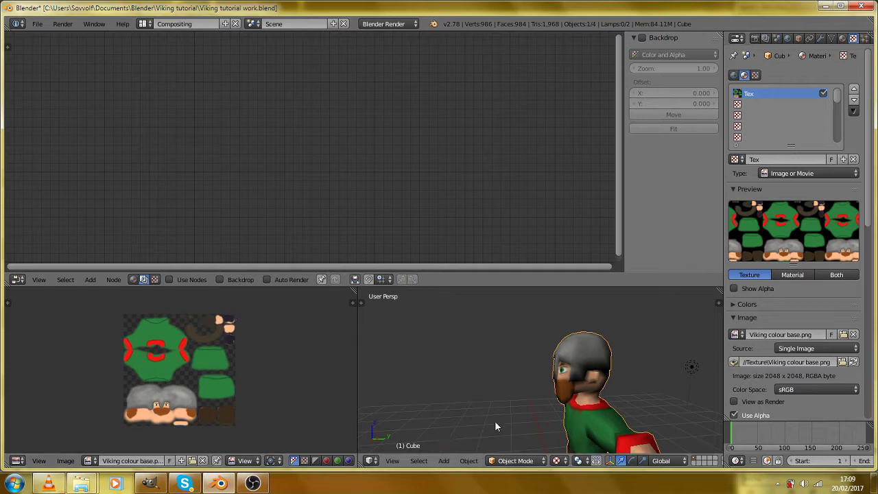
key(KP_1)
key(alt+r)
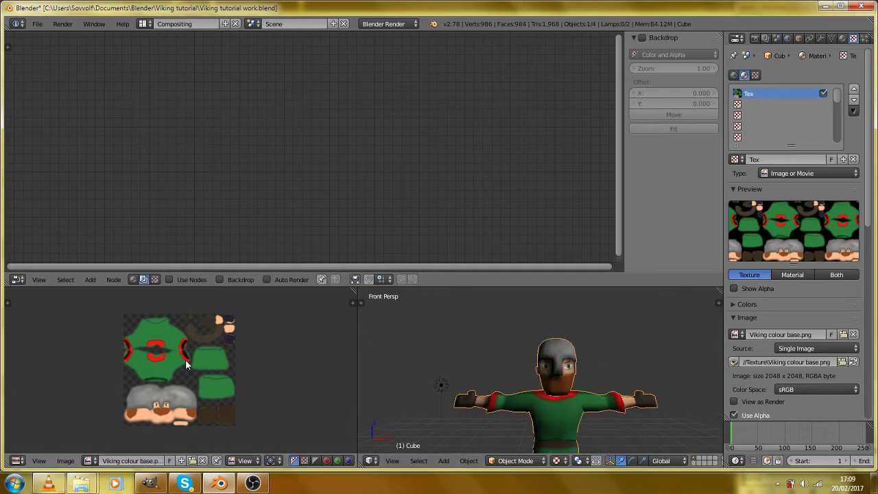
Inspect the shaded sleeve cuff on the model up close, then bring up the character's render in Slot 1.
scroll(519, 421, up, 3)
mouse_move(588, 422)
mouse_down()
mouse_move(494, 430)
mouse_move(619, 348)
mouse_move(421, 358)
mouse_move(454, 367)
mouse_move(458, 377)
mouse_up()
key(F12)
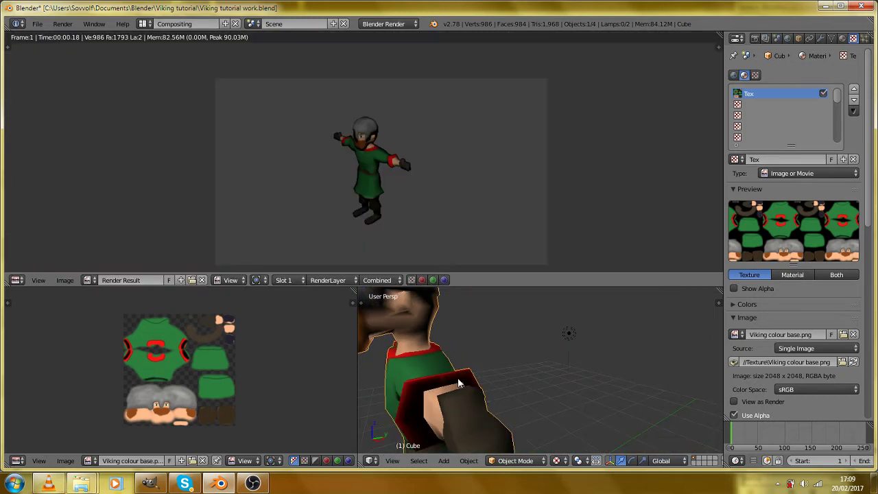
scroll(435, 181, up, 4)
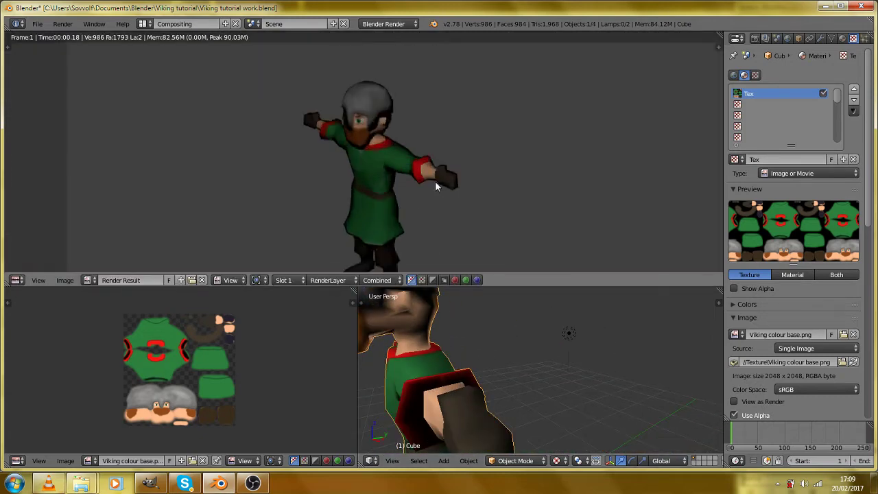
Render the character with the updated texture into Slot 2 and check the result.
click(297, 281)
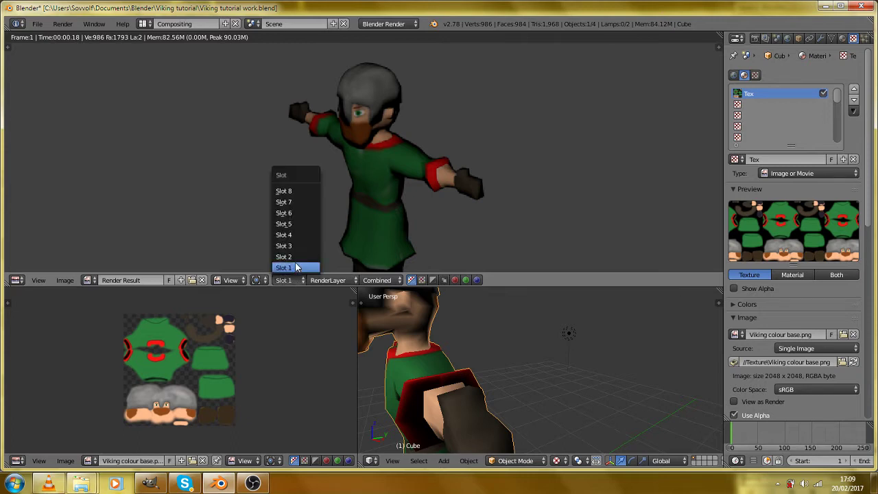
click(286, 255)
key(F12)
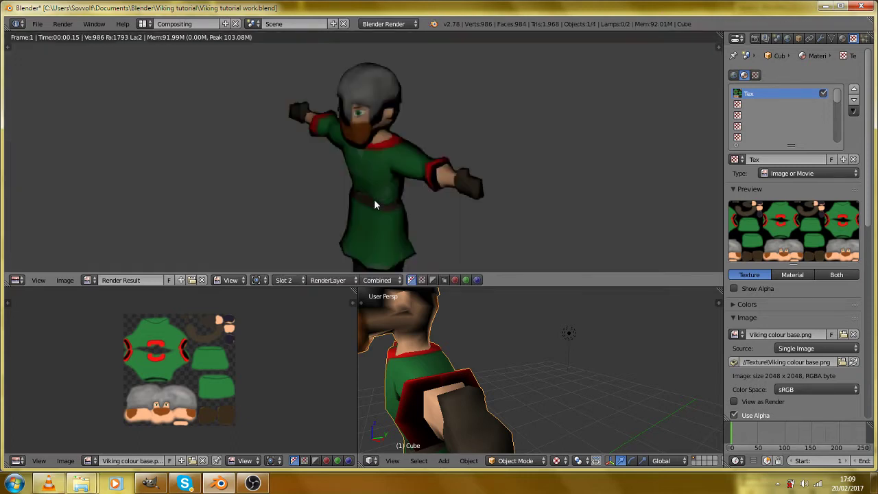
scroll(472, 198, up, 3)
scroll(471, 197, down, 5)
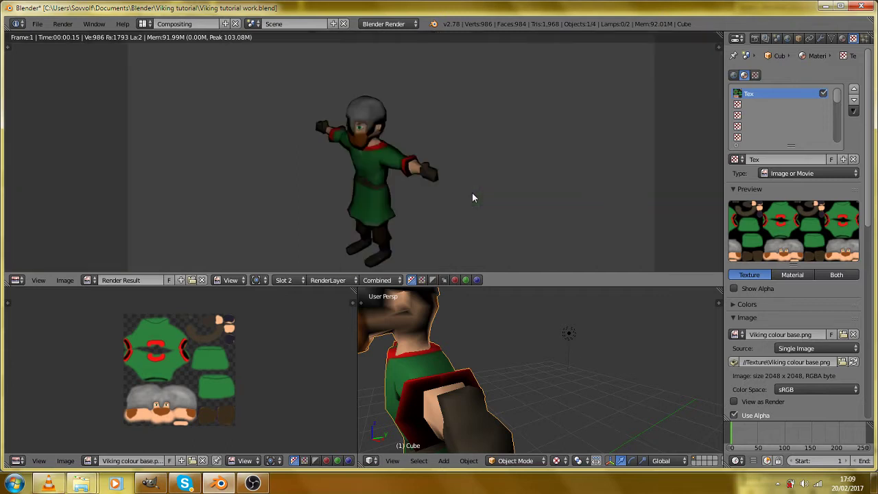
Compare the Slot 1 and Slot 2 renders by alternating between them, ending on Slot 2.
click(297, 279)
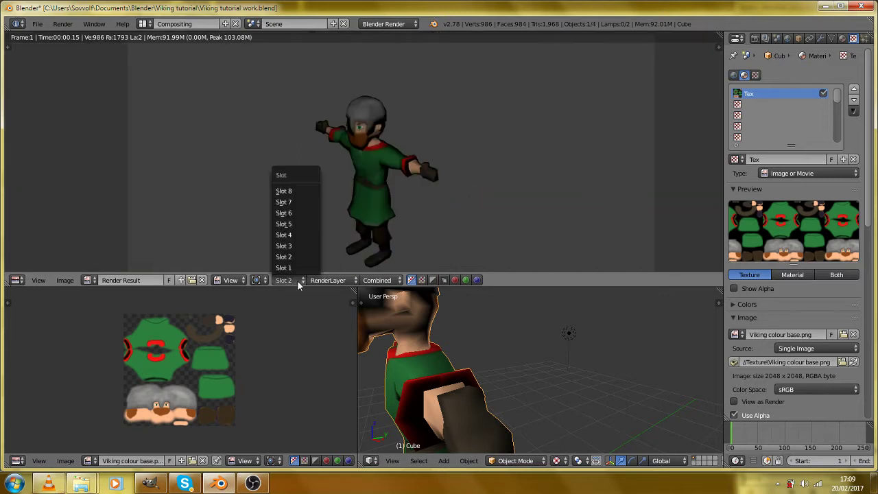
click(299, 268)
click(297, 280)
click(296, 258)
click(297, 279)
click(296, 267)
click(295, 280)
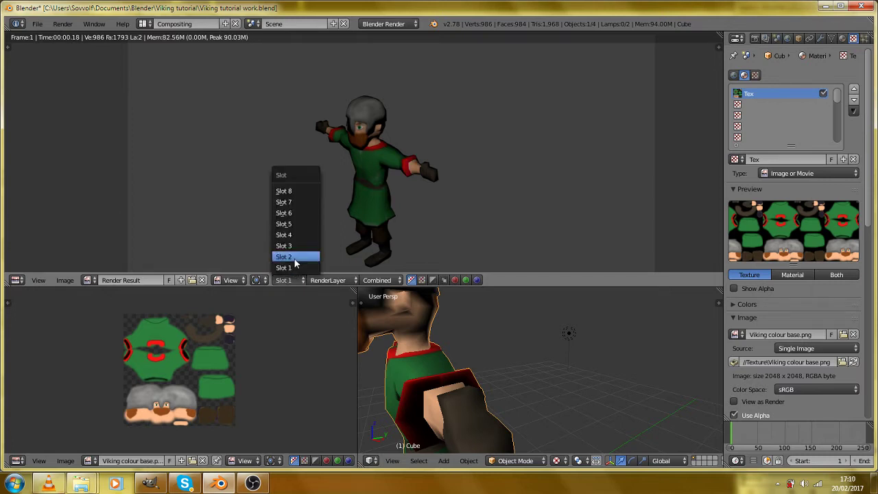
click(296, 257)
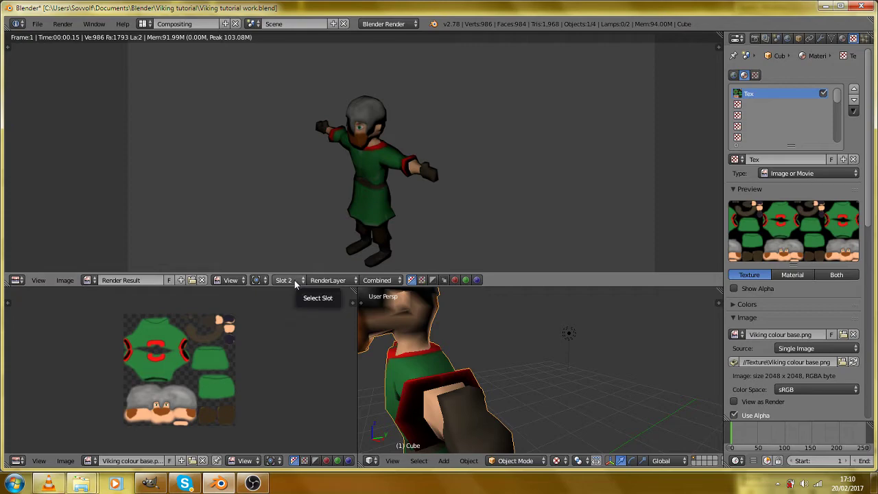
Switch to GIMP, activate the Col map layer, sample the tunic's green as foreground colour and choose the Paintbrush.
click(156, 484)
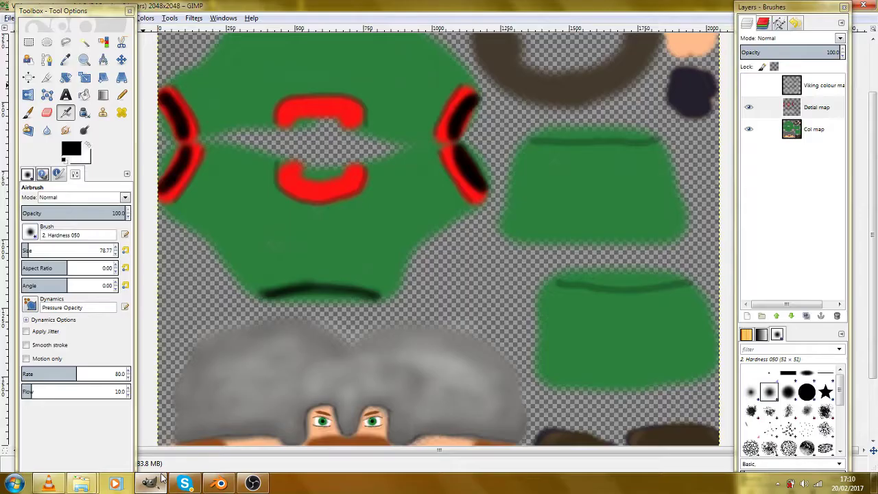
scroll(379, 341, up, 3)
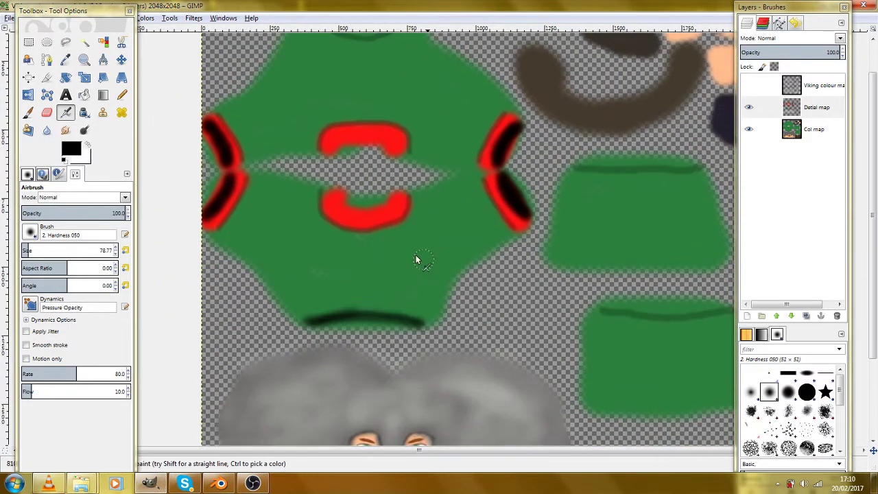
scroll(433, 264, up, 3)
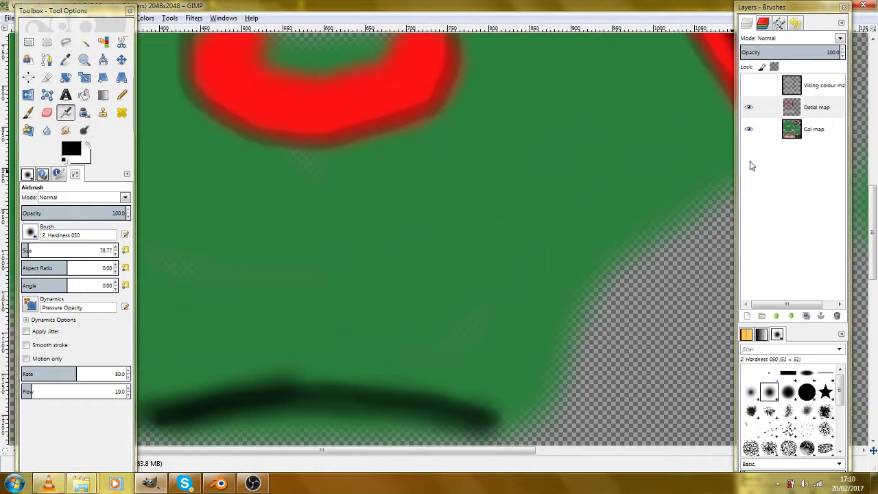
click(803, 137)
scroll(433, 255, down, 2)
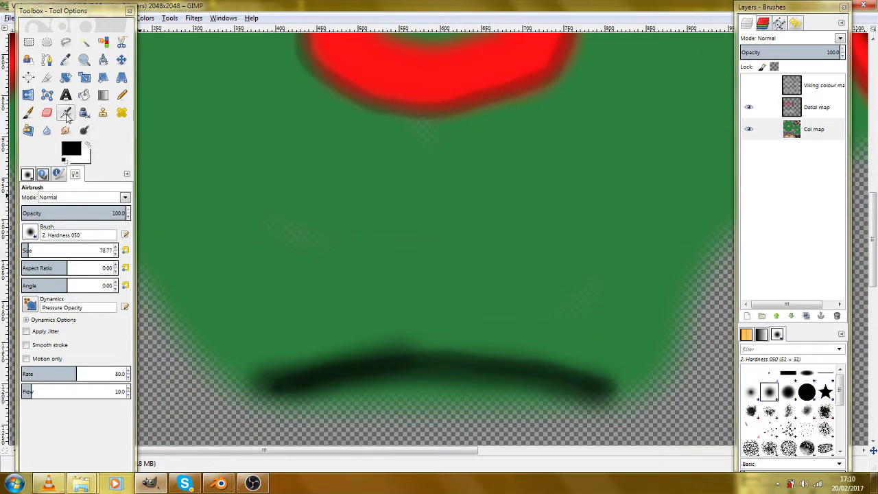
click(85, 45)
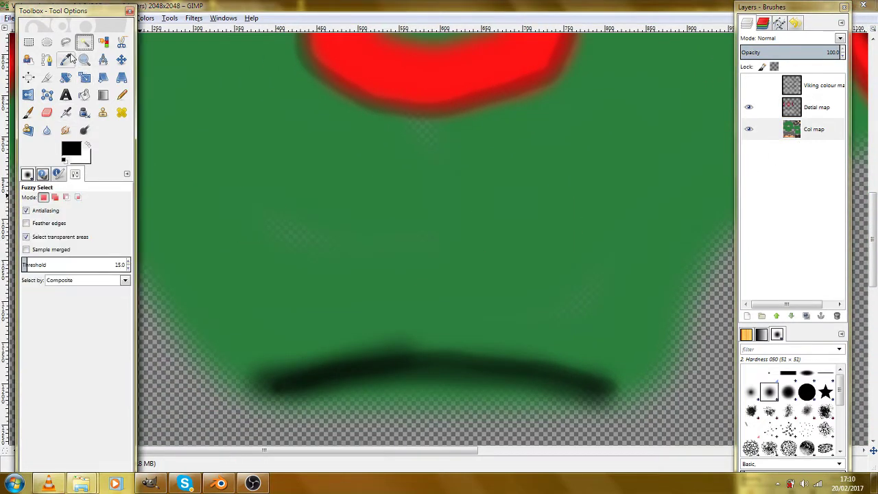
click(68, 61)
click(209, 120)
click(28, 113)
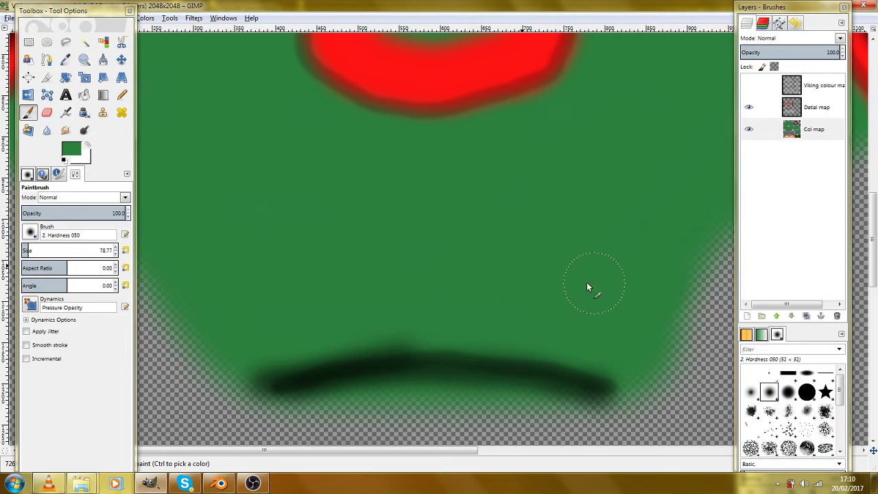
Paint green over the faint see-through patches on the tunic below the collar and check the surrounding cloth.
drag(588, 282, 298, 215)
drag(139, 94, 306, 215)
scroll(305, 215, down, 3)
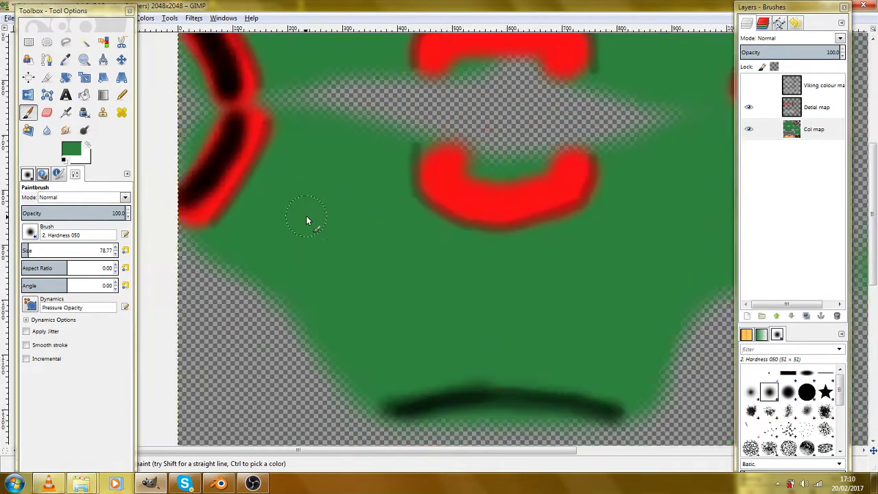
drag(392, 315, 421, 233)
scroll(389, 252, up, 2)
drag(363, 263, 449, 381)
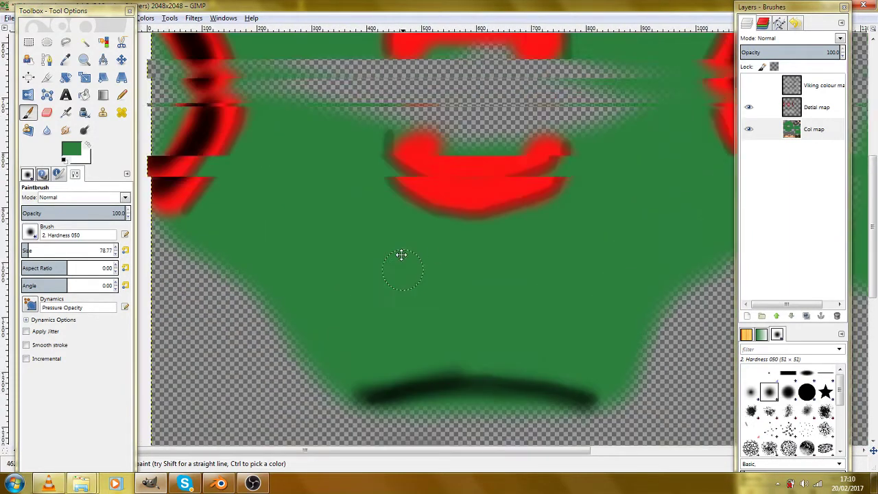
drag(402, 254, 393, 336)
drag(364, 249, 363, 278)
drag(656, 268, 484, 297)
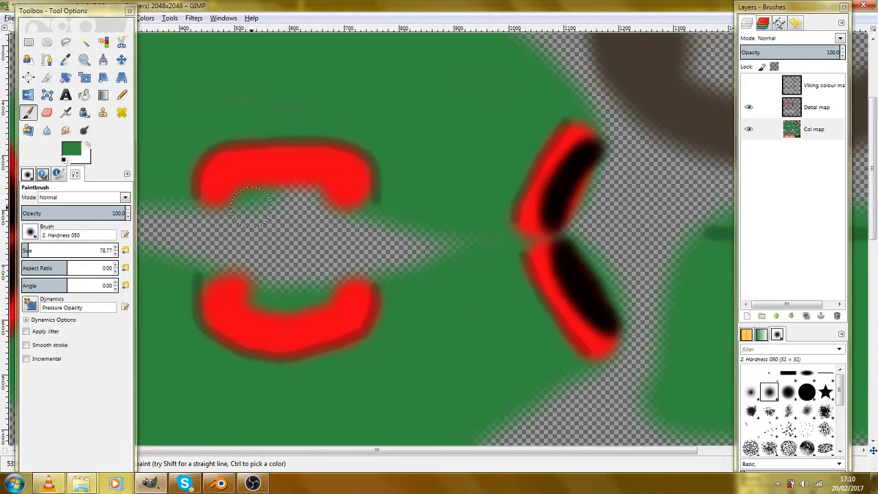
Set the foreground colour to black (000000) and show the UV wireframe layer over the tunic.
scroll(252, 206, up, 2)
click(71, 148)
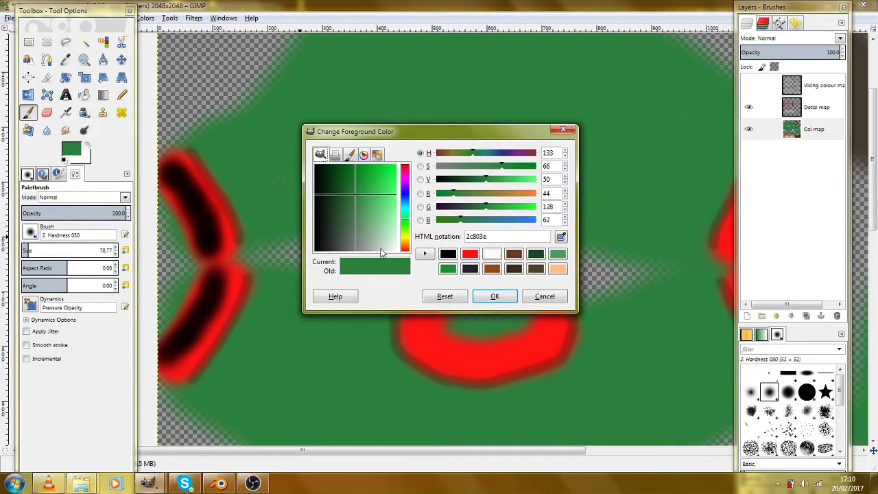
click(447, 254)
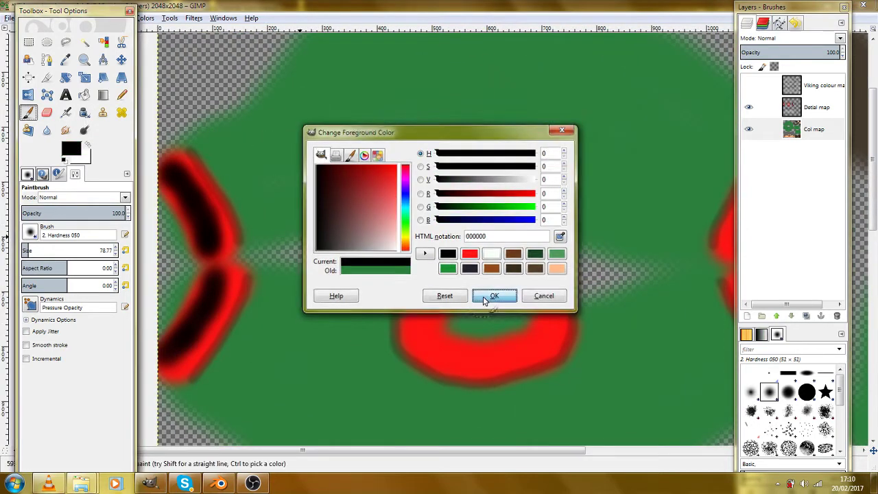
click(483, 296)
click(748, 85)
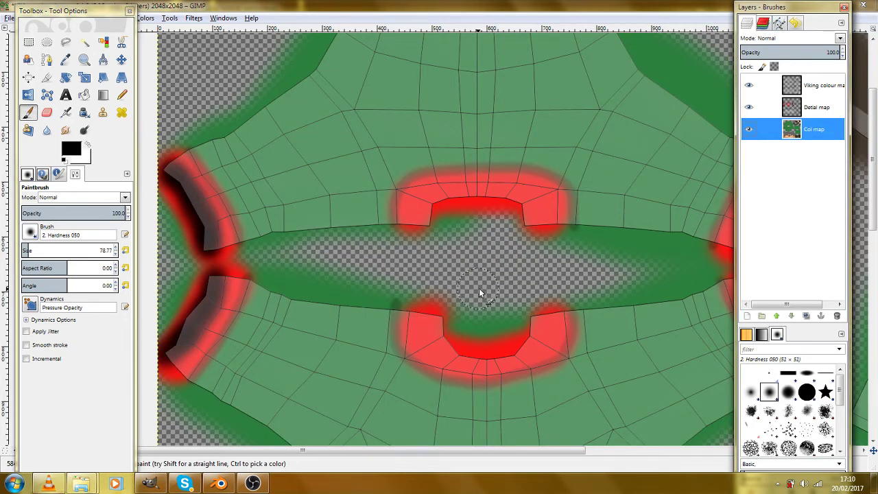
click(482, 273)
scroll(482, 272, up, 3)
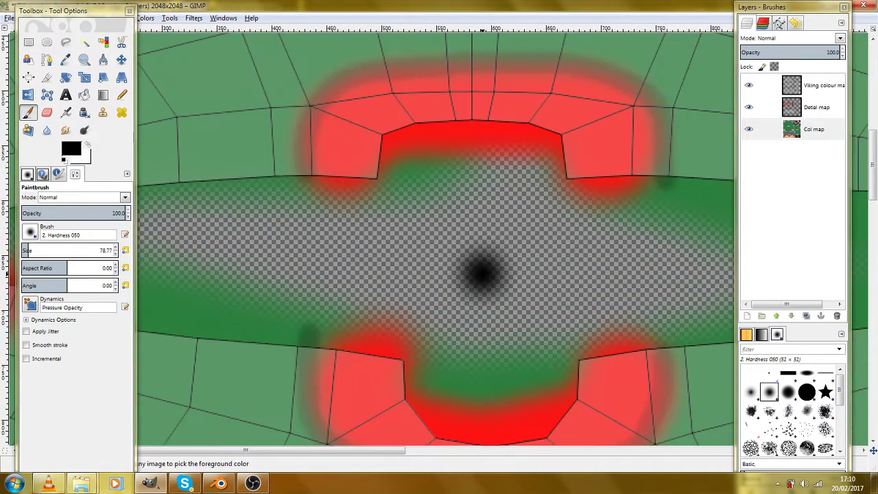
key(ctrl+z)
Airbrush black shading along the inner edge of the lower red collar trim, switching to the Detial map layer.
scroll(474, 281, down, 4)
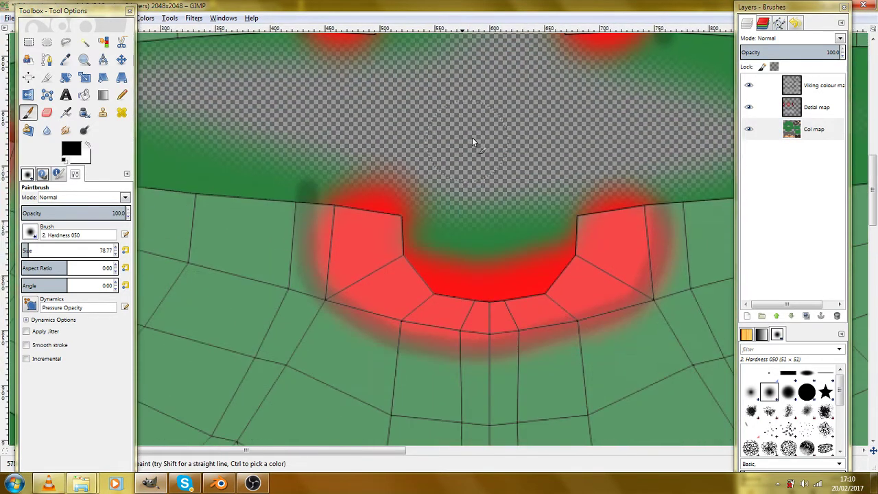
click(66, 112)
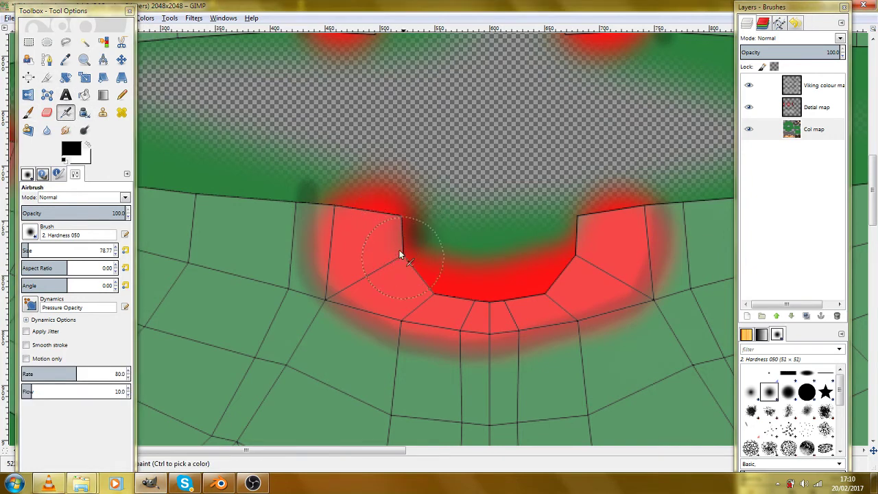
drag(399, 253, 410, 268)
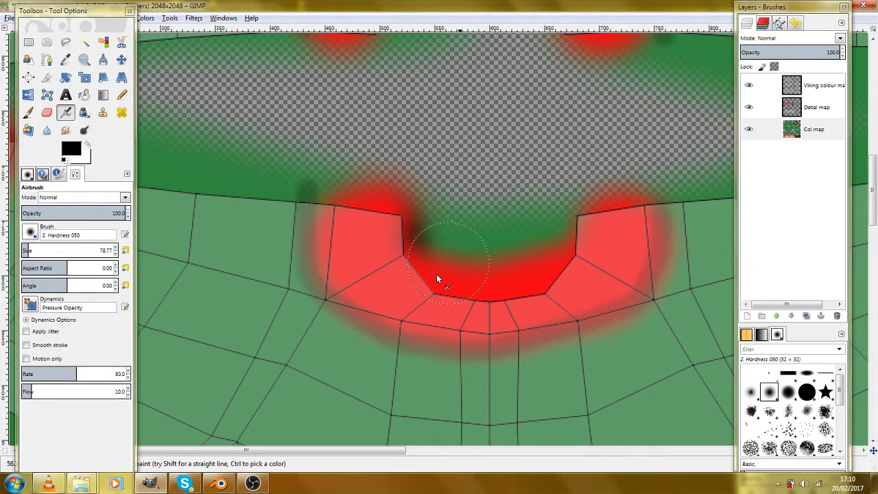
click(824, 111)
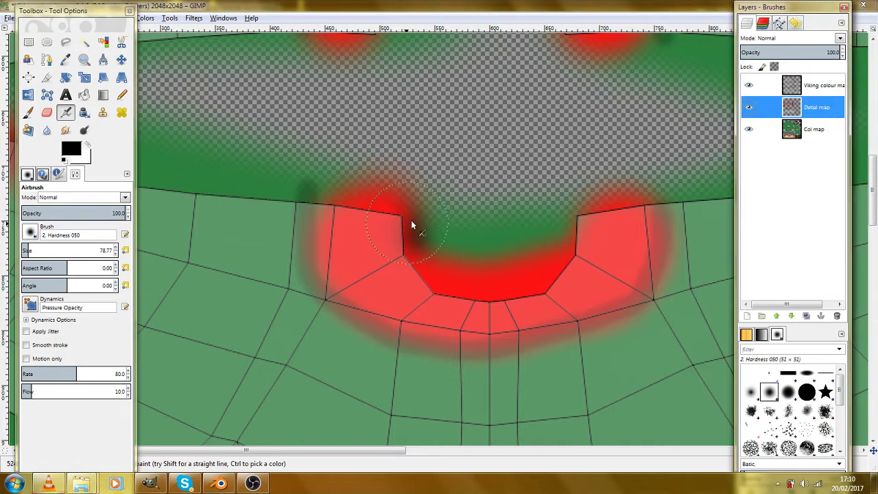
mouse_move(411, 220)
mouse_down()
mouse_move(409, 258)
mouse_move(400, 210)
mouse_move(426, 270)
mouse_move(411, 252)
mouse_move(447, 291)
mouse_move(509, 296)
mouse_move(550, 284)
mouse_move(569, 261)
mouse_move(574, 216)
mouse_move(574, 250)
mouse_move(549, 276)
mouse_move(448, 287)
mouse_move(429, 282)
mouse_move(402, 214)
mouse_up()
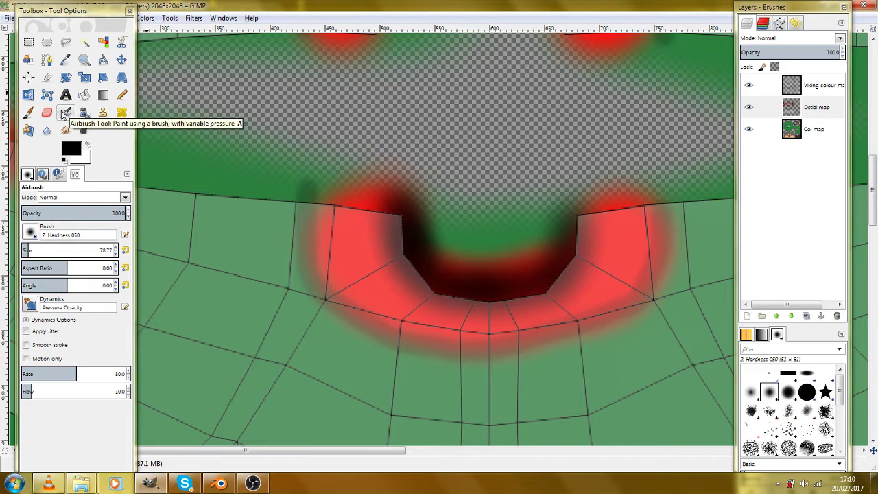
Airbrush black shading along the inner edge of the upper red collar trim and hide the UV wireframe layer.
scroll(348, 293, up, 6)
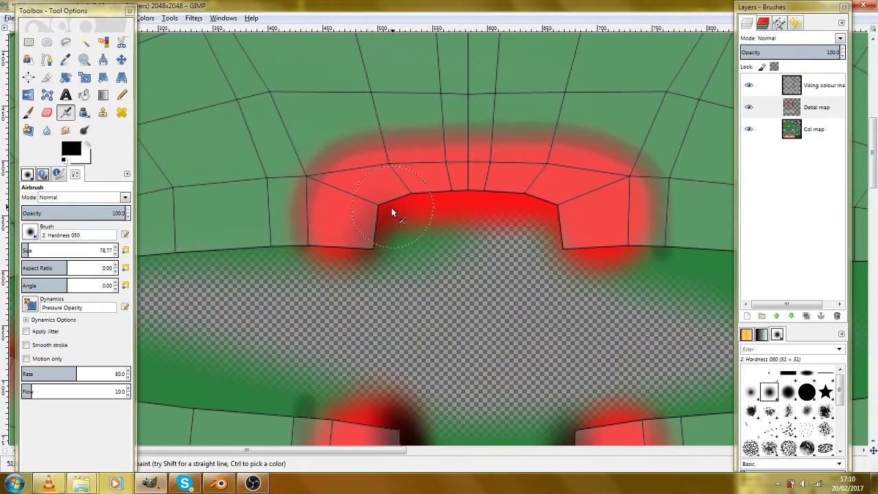
mouse_move(371, 232)
mouse_down()
mouse_move(404, 202)
mouse_move(389, 218)
mouse_move(418, 202)
mouse_move(408, 203)
mouse_move(459, 197)
mouse_move(416, 198)
mouse_move(528, 201)
mouse_move(561, 214)
mouse_move(568, 229)
mouse_move(563, 213)
mouse_move(568, 247)
mouse_up()
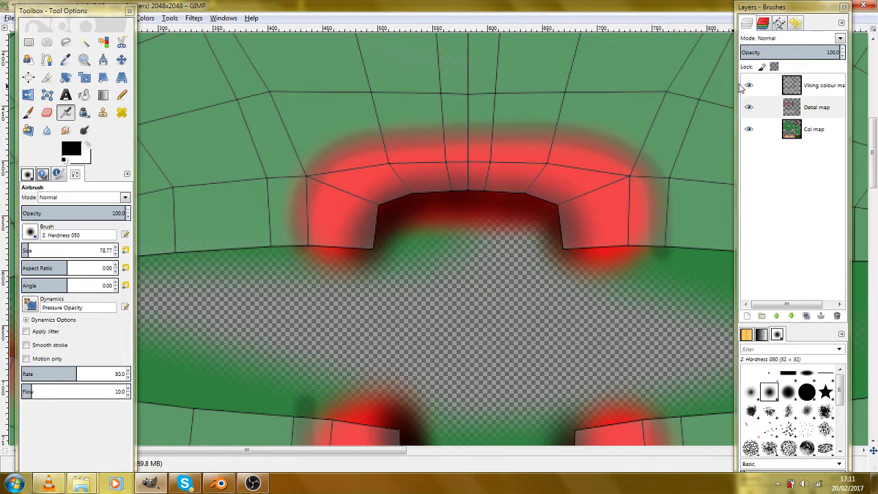
click(749, 86)
Airbrush black along the outer edge of the upper collar trim and undo the unwanted strokes.
drag(441, 255, 261, 216)
drag(490, 172, 482, 219)
key(ctrl+z)
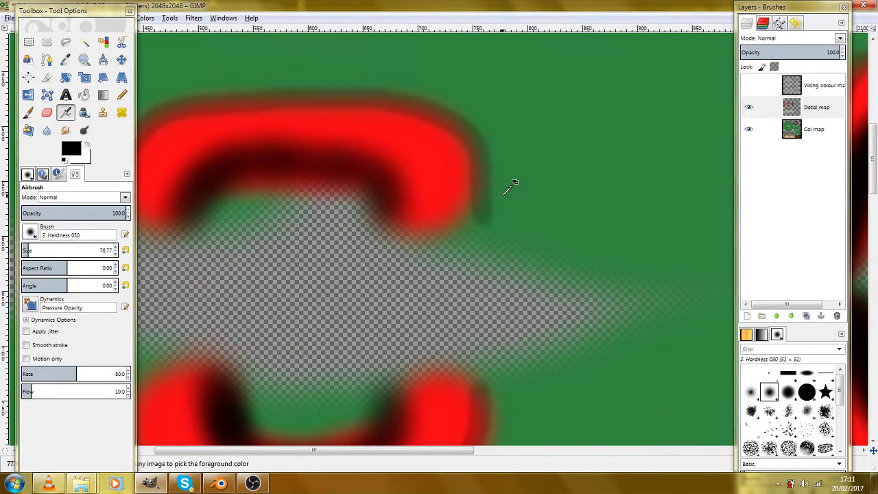
drag(425, 135, 441, 195)
mouse_move(299, 162)
mouse_down()
mouse_move(334, 160)
mouse_move(457, 198)
mouse_move(415, 178)
mouse_move(481, 225)
mouse_move(488, 263)
mouse_move(480, 234)
mouse_move(466, 293)
mouse_move(485, 282)
mouse_move(462, 214)
mouse_move(430, 177)
mouse_move(323, 167)
mouse_up()
key(ctrl+z)
key(ctrl+z)
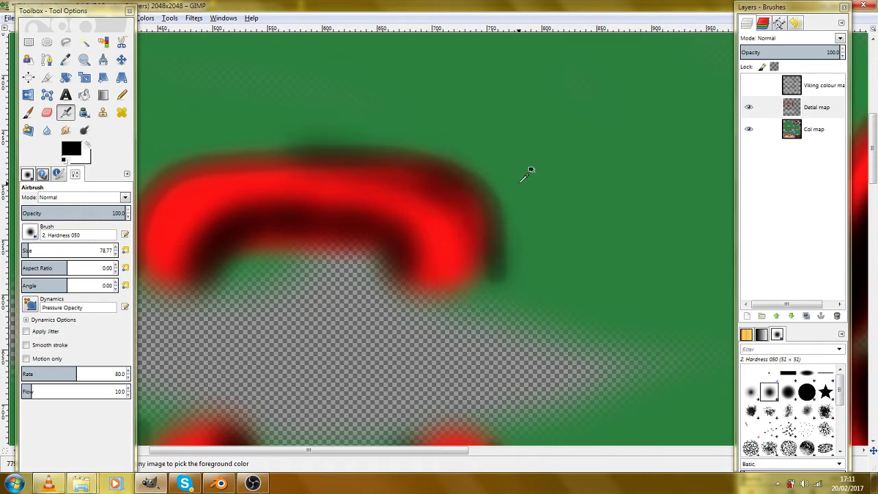
key(ctrl+z)
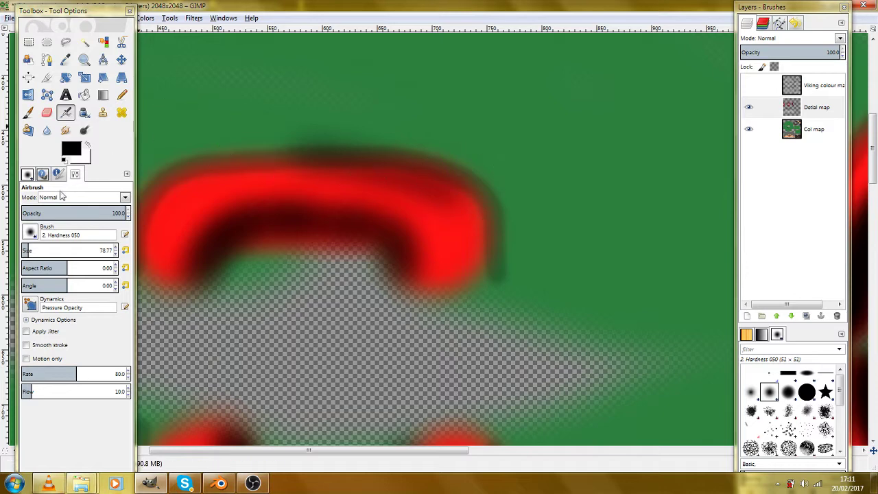
Smudge the outer edges of the red collar trim to blend them into the surrounding green cloth.
click(82, 135)
click(49, 132)
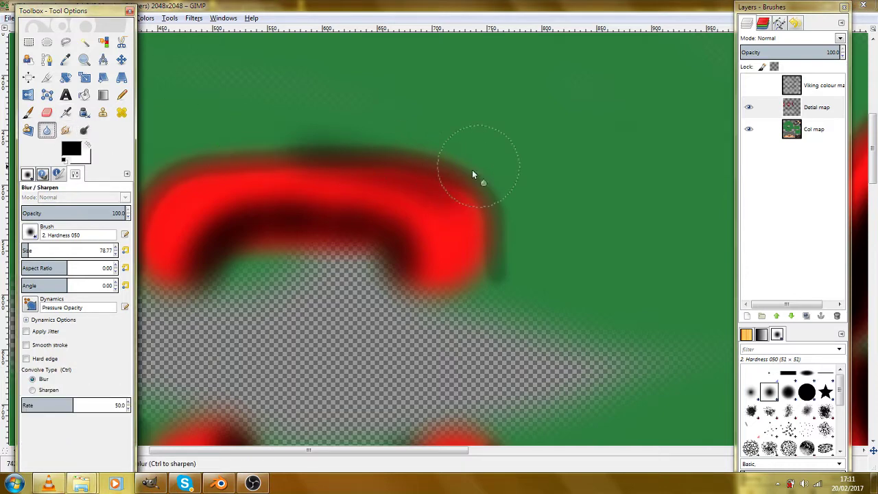
click(74, 132)
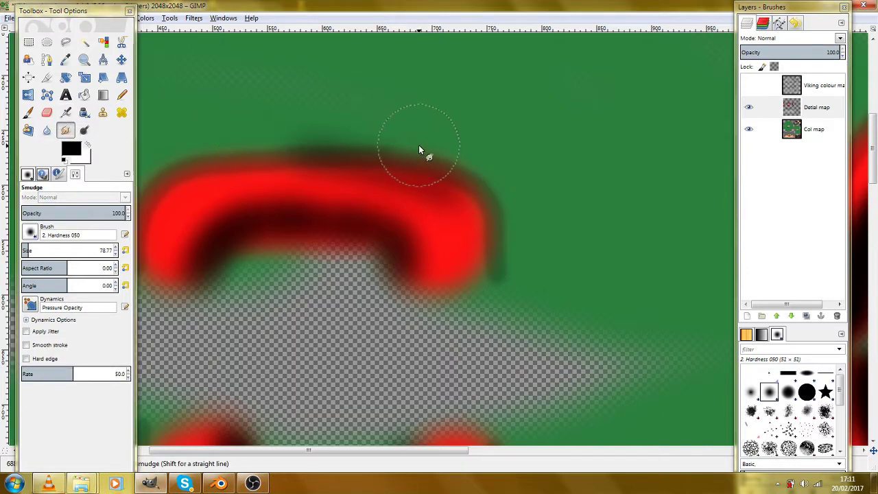
mouse_move(447, 166)
mouse_down()
mouse_move(514, 210)
mouse_move(520, 281)
mouse_move(509, 288)
mouse_up()
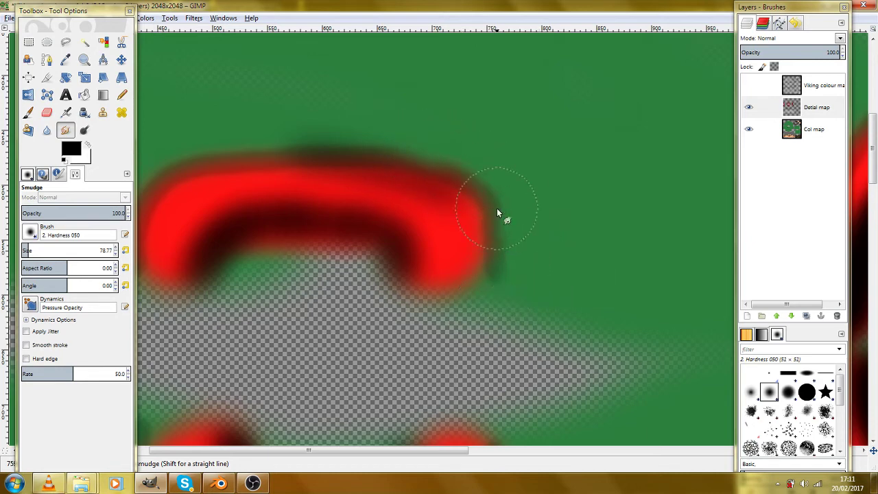
mouse_move(329, 139)
mouse_down()
mouse_move(318, 174)
mouse_move(436, 169)
mouse_move(372, 162)
mouse_move(506, 163)
mouse_move(485, 162)
mouse_move(610, 192)
mouse_move(634, 239)
mouse_move(635, 292)
mouse_move(633, 233)
mouse_move(544, 136)
mouse_move(527, 156)
mouse_move(524, 147)
mouse_move(589, 162)
mouse_move(629, 216)
mouse_move(640, 290)
mouse_move(573, 198)
mouse_move(437, 111)
mouse_move(443, 143)
mouse_move(587, 167)
mouse_up()
scroll(588, 167, down, 5)
scroll(416, 221, left, 1)
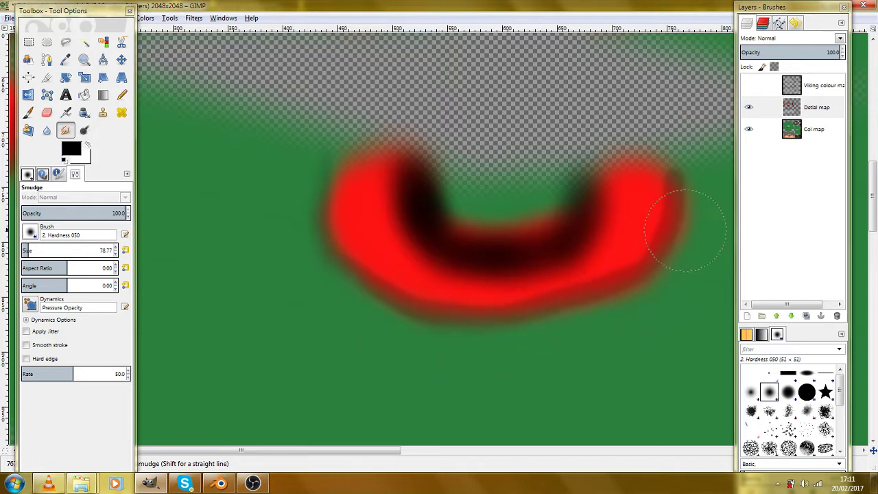
Choose the Airbrush and set its size to 30, undoing a size 40 test stroke on the lower collar trim's outer edge.
click(66, 114)
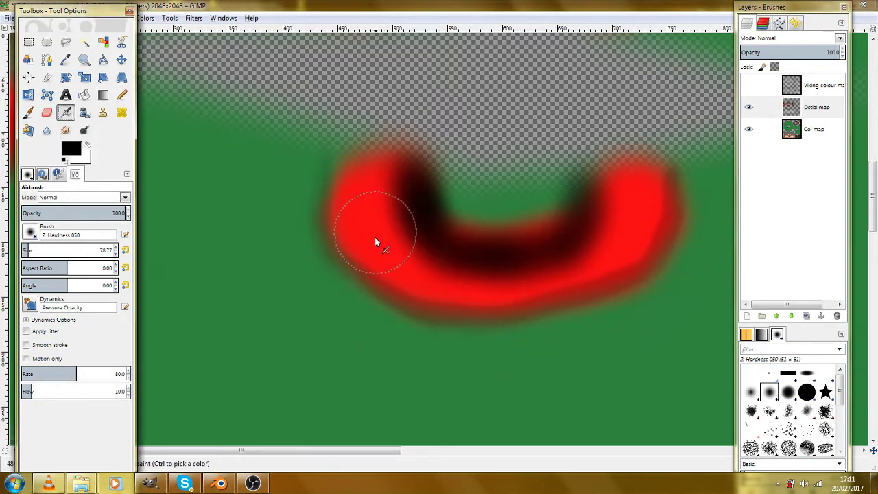
click(67, 251)
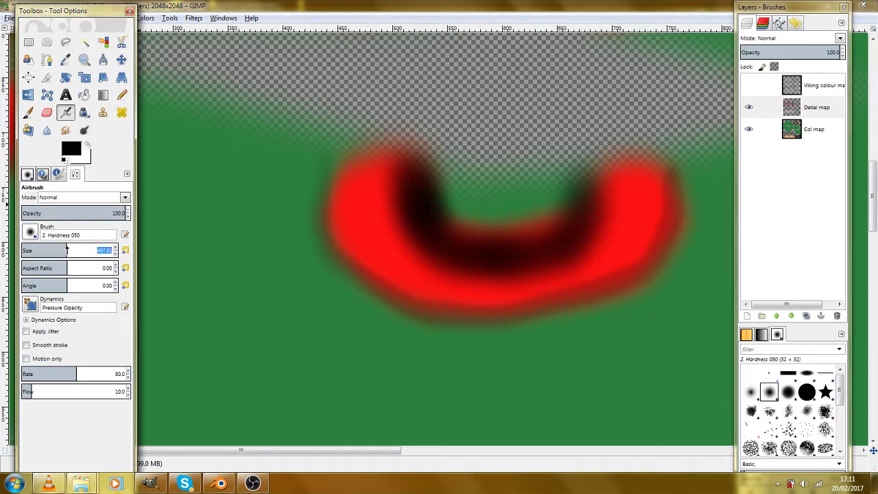
text(40)
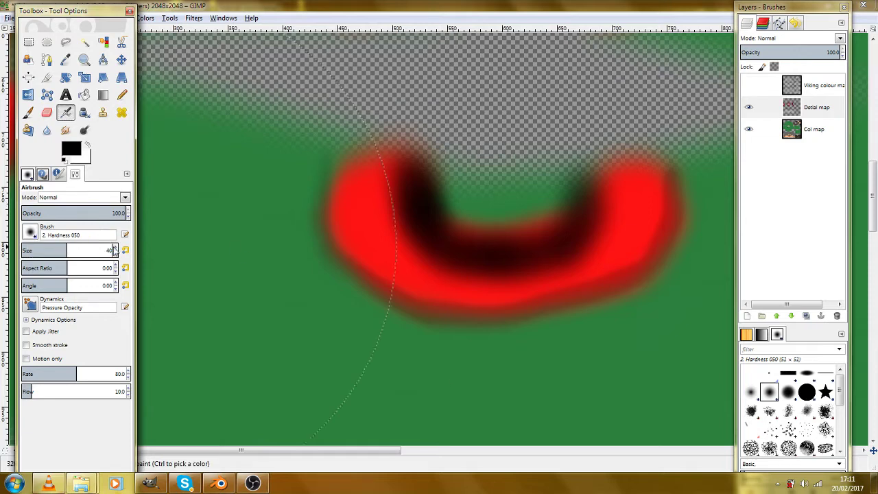
key(Return)
drag(336, 146, 310, 218)
key(ctrl+z)
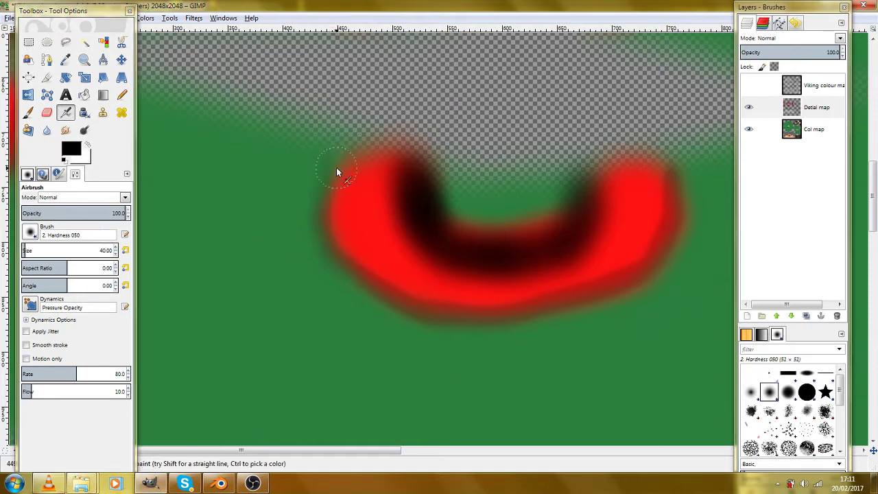
click(76, 249)
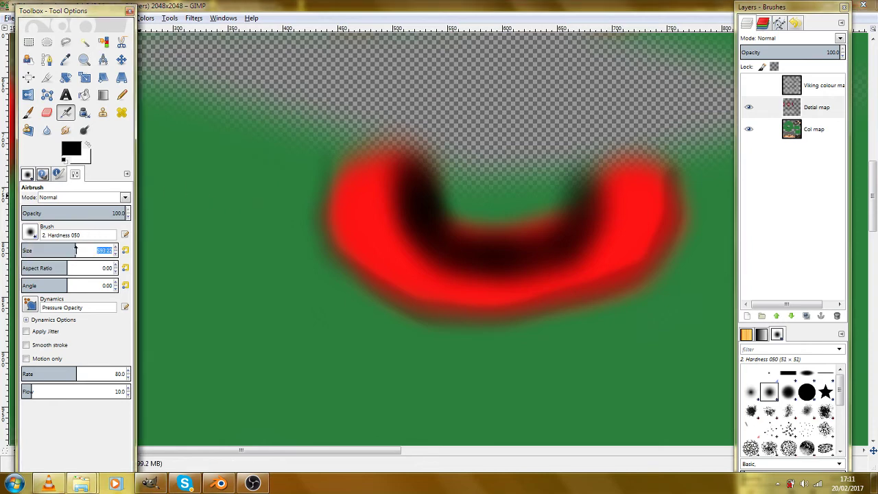
text(30)
key(Return)
Try to airbrush a black outline around the lower collar trim's outer edge at full opacity, and undo the strokes.
mouse_move(340, 155)
mouse_down()
mouse_move(331, 179)
mouse_move(328, 233)
mouse_up()
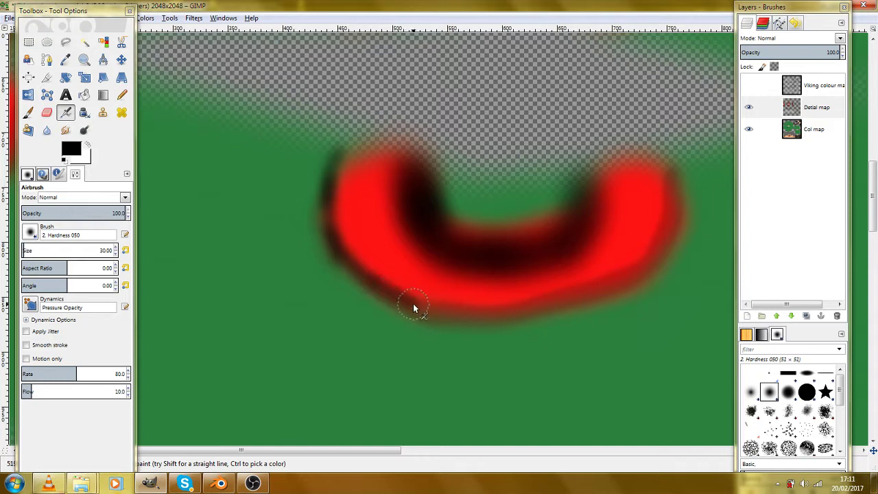
mouse_move(414, 305)
mouse_down()
mouse_move(531, 317)
mouse_move(513, 320)
mouse_move(634, 298)
mouse_move(565, 309)
mouse_move(631, 277)
mouse_up()
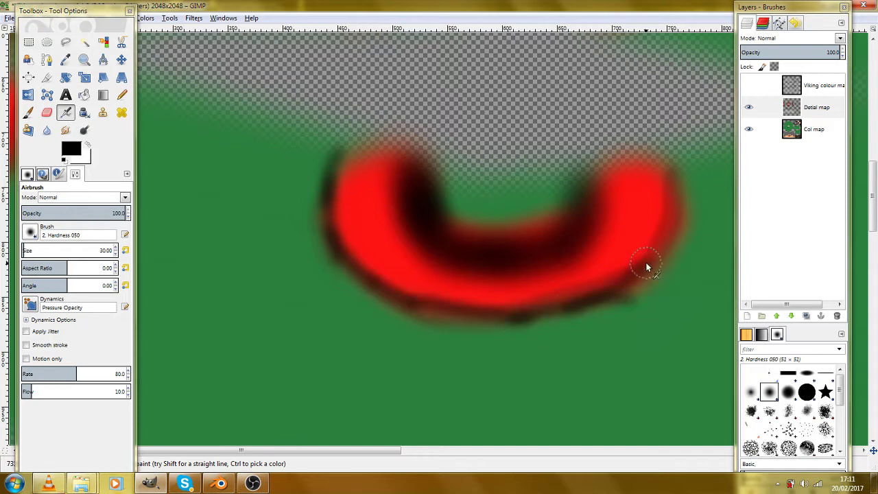
key(ctrl+z)
key(ctrl+z)
key(ctrl+z)
key(ctrl+z)
key(ctrl+z)
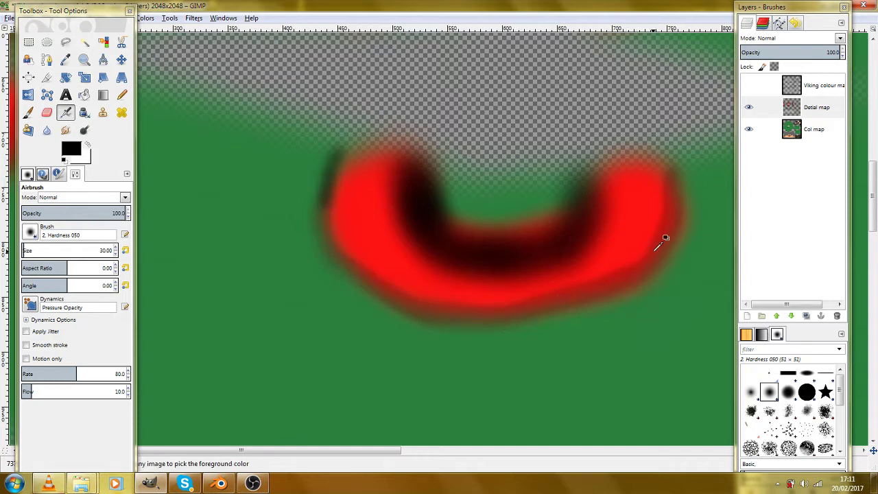
key(ctrl+z)
Set the Airbrush opacity to 80 and paint a black outline along the lower collar trim's outer edge.
click(103, 213)
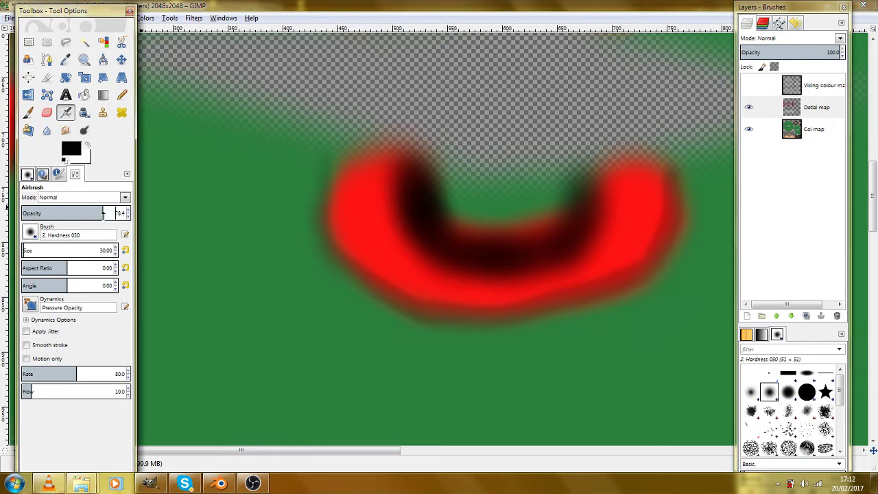
double_click(121, 213)
text(80)
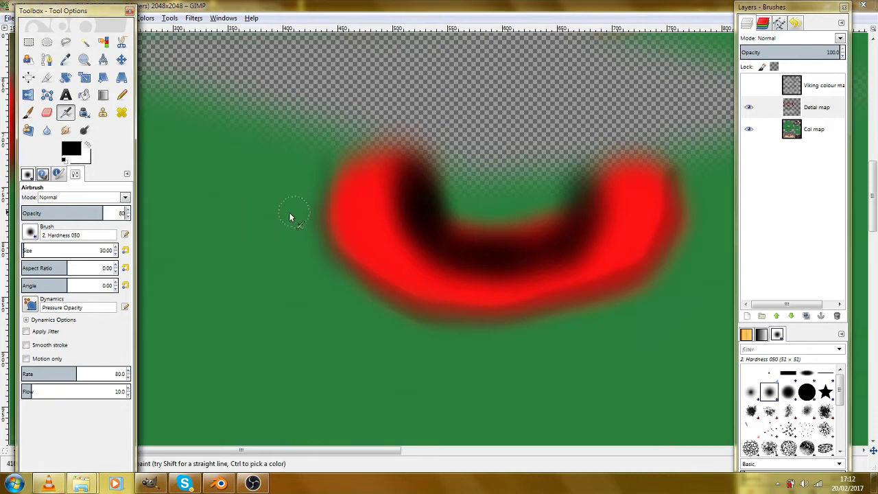
key(Return)
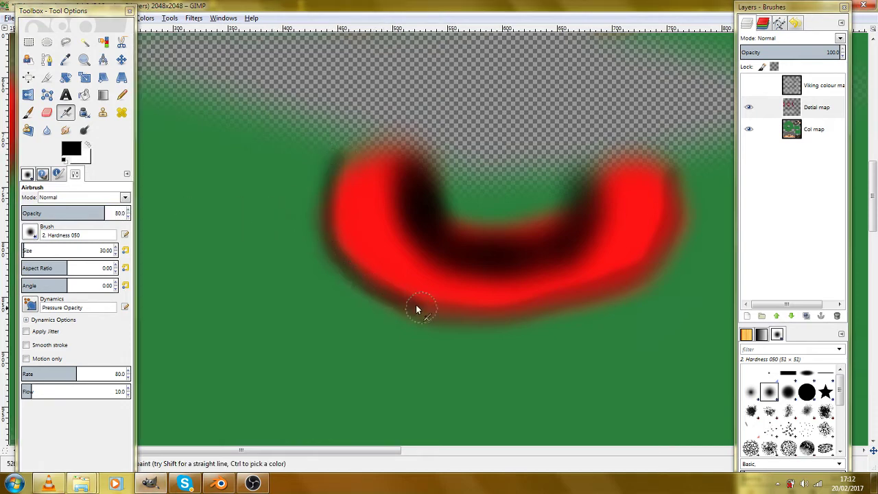
mouse_move(416, 307)
mouse_down()
mouse_move(543, 315)
mouse_move(592, 304)
mouse_move(620, 289)
mouse_up()
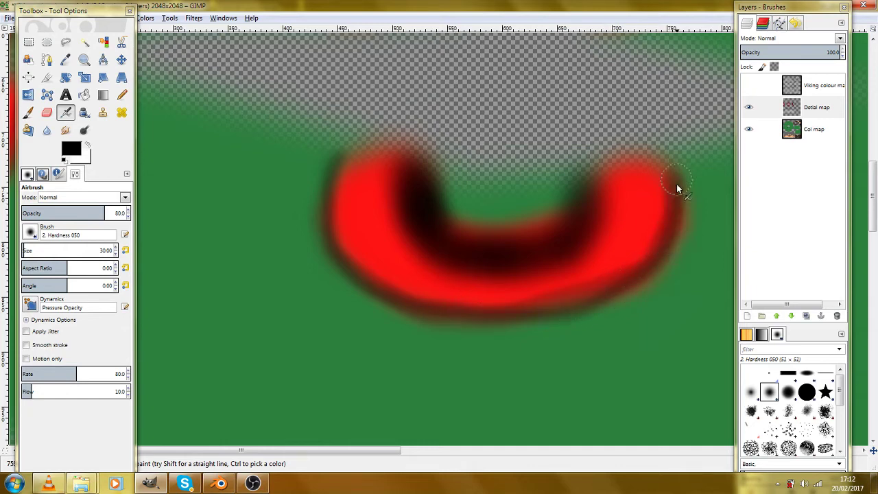
Examine the shading on the collar trim, cuffs and tunic hem across the whole texture.
scroll(676, 177, up, 8)
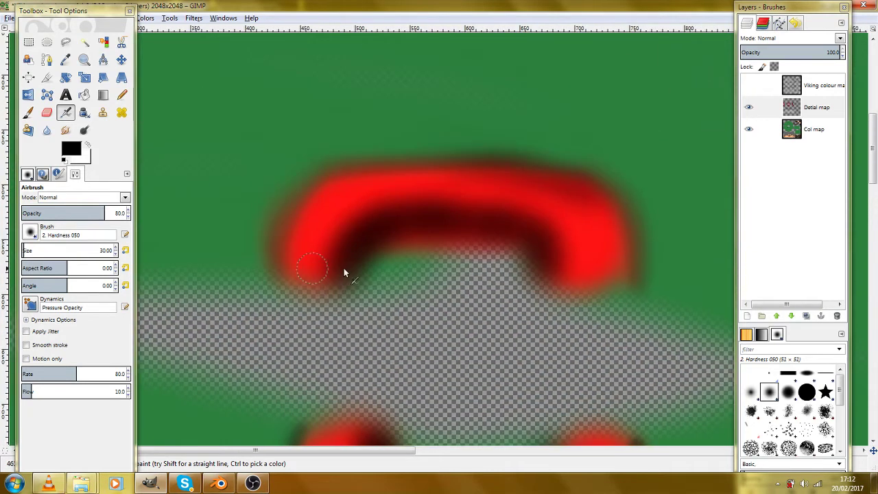
scroll(304, 320, down, 4)
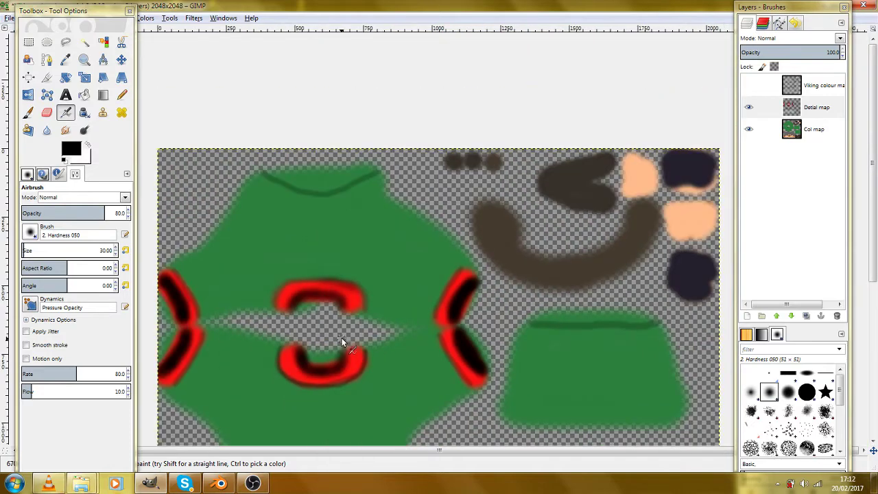
scroll(413, 194, down, 3)
scroll(393, 304, down, 2)
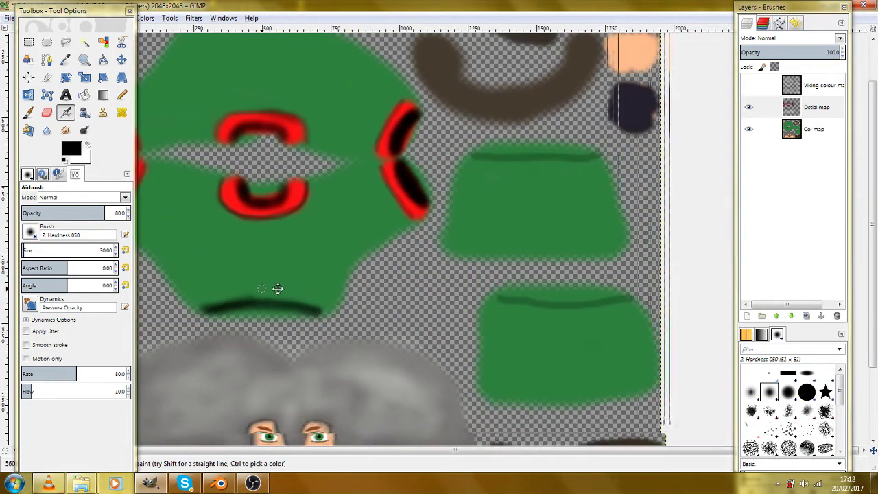
scroll(295, 281, down, 2)
scroll(345, 262, up, 2)
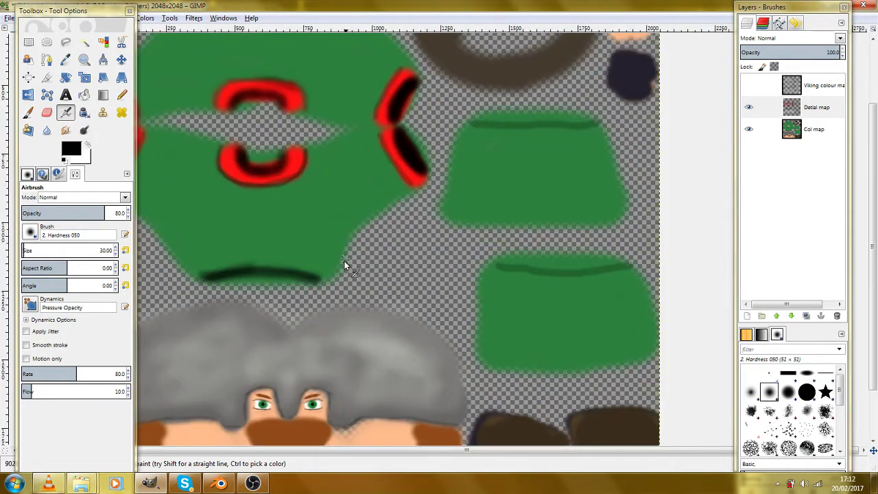
drag(345, 263, 494, 213)
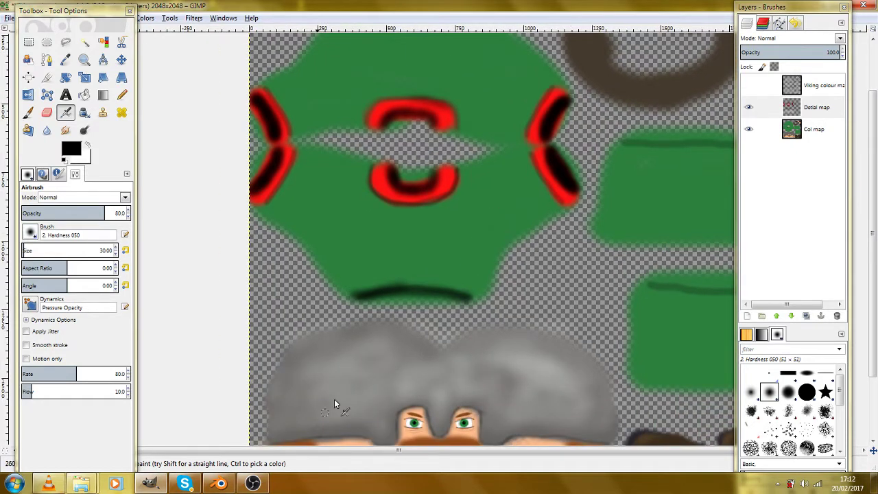
Switch to Blender and show the Viking model from the front in the Default screen layout.
click(219, 483)
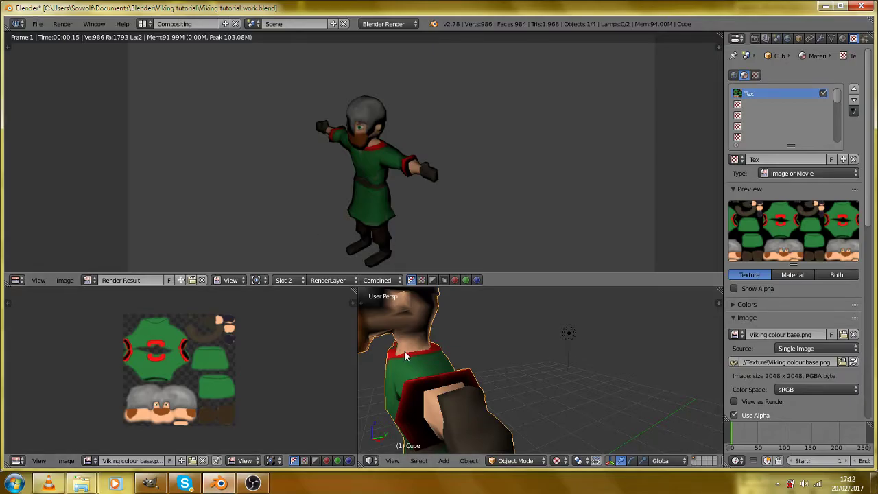
key(KP_1)
scroll(418, 350, down, 6)
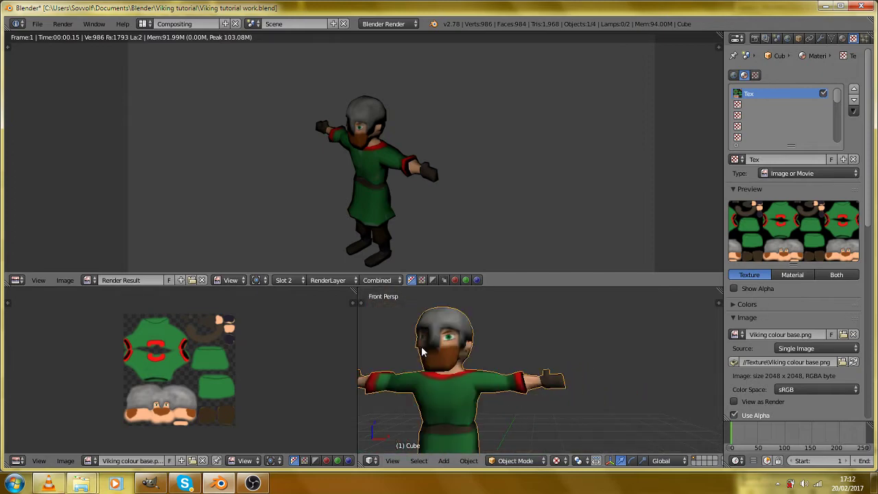
key(ctrl+Right)
key(ctrl+Right)
key(ctrl+Left)
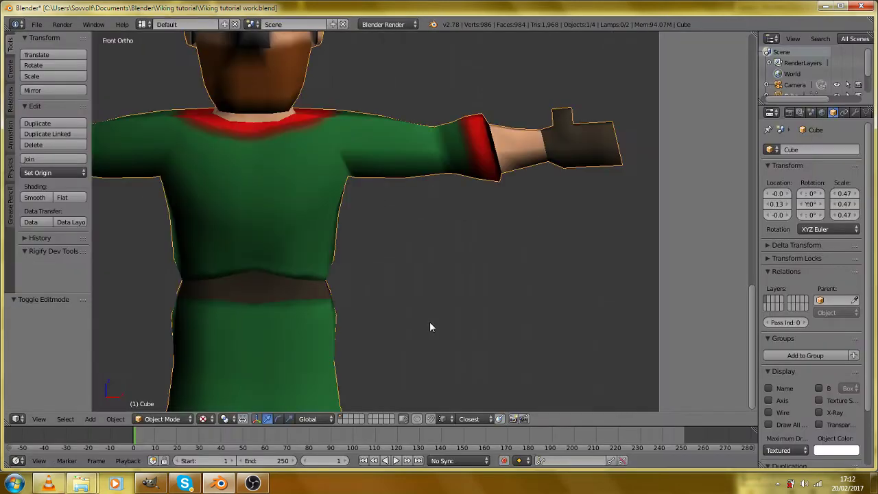
Examine the red sleeve cuff and its trim details on the reference picture behind the model.
scroll(431, 319, down, 3)
scroll(432, 318, down, 2)
scroll(617, 219, up, 2)
drag(617, 219, 417, 276)
scroll(461, 171, up, 4)
scroll(393, 225, down, 4)
scroll(394, 226, up, 5)
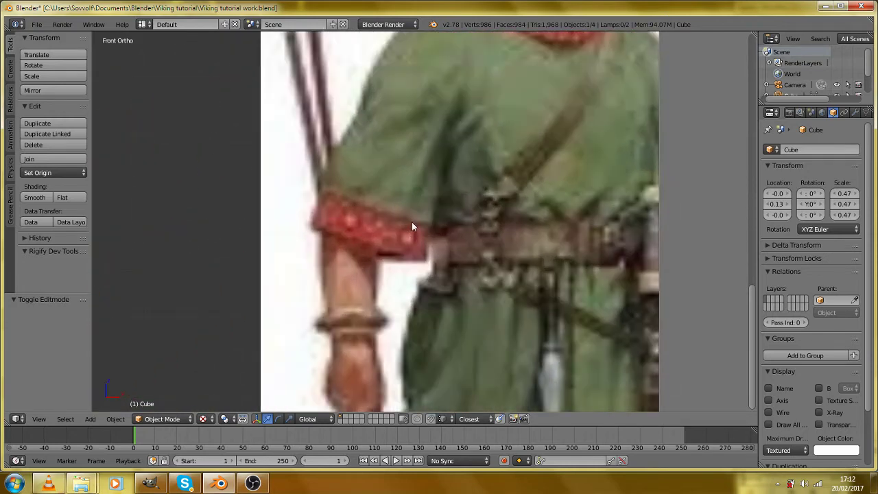
Examine the sleeves and tunic waist on the reference picture and the Viking model from the front.
scroll(412, 221, up, 1)
drag(560, 184, 544, 241)
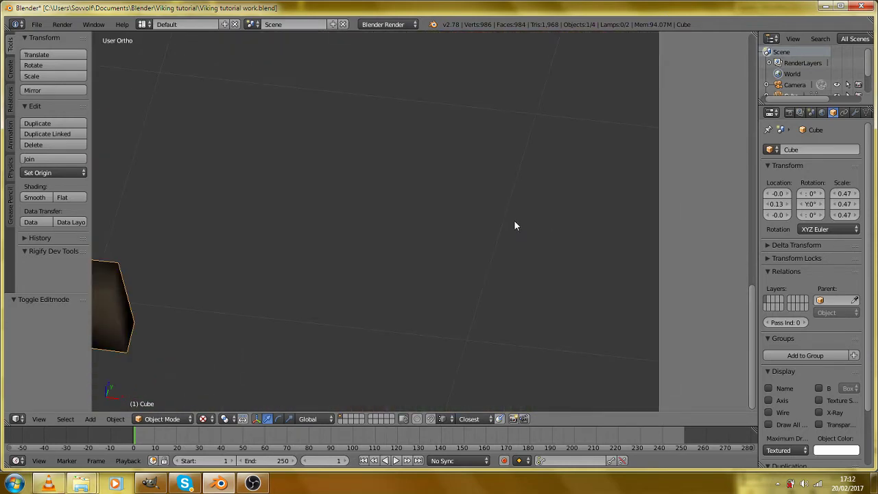
key(KP_1)
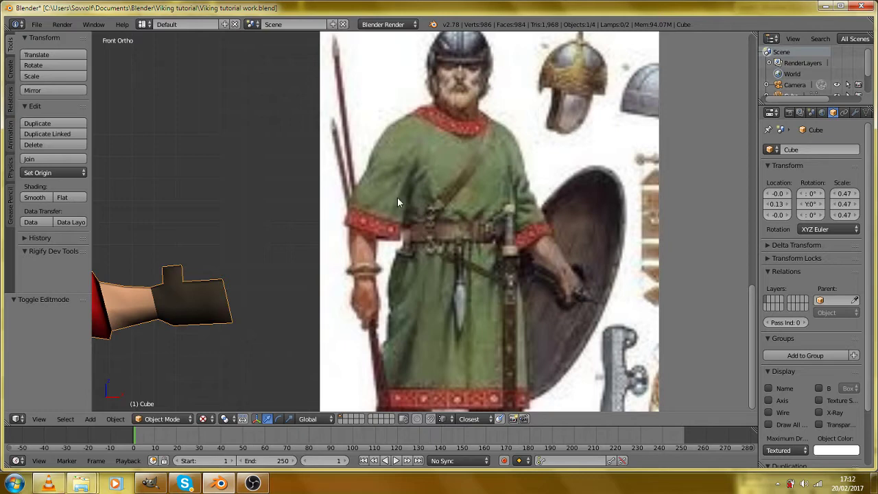
drag(347, 260, 448, 218)
drag(236, 258, 425, 199)
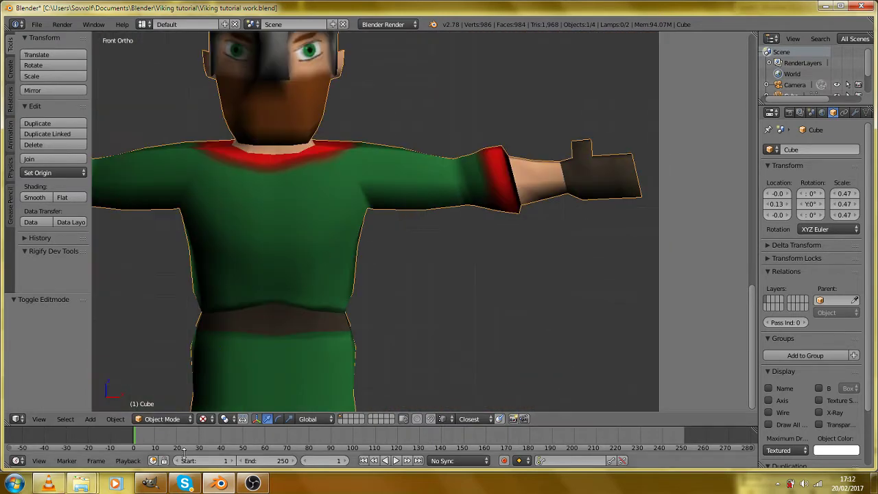
Switch to GIMP, show the Viking colour map layer and bring the tunic front's dark lower edge into close view.
click(150, 484)
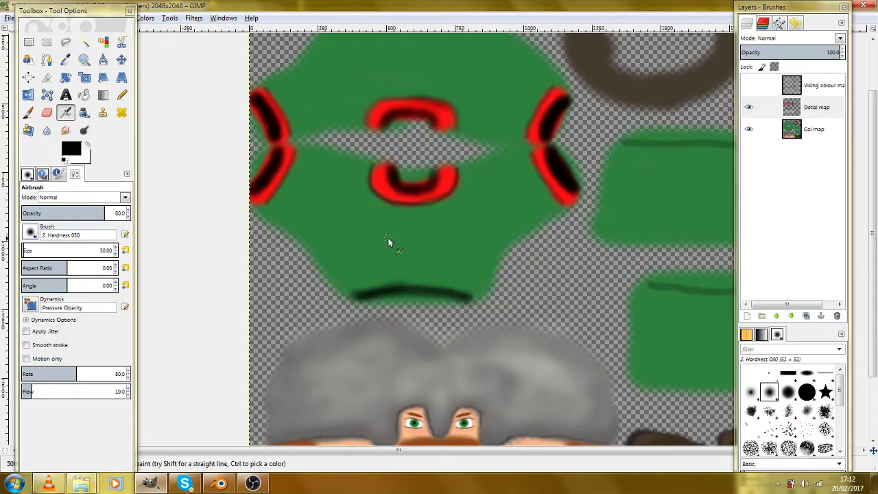
click(748, 85)
scroll(430, 302, up, 4)
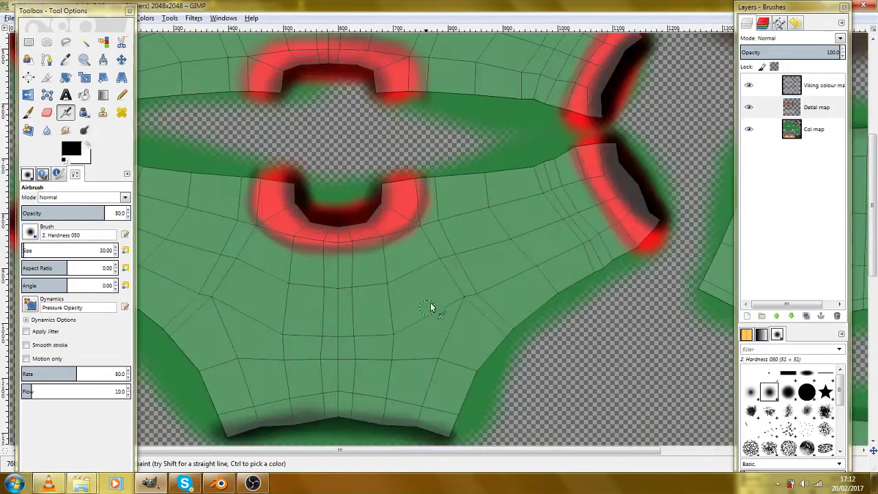
drag(336, 347, 434, 259)
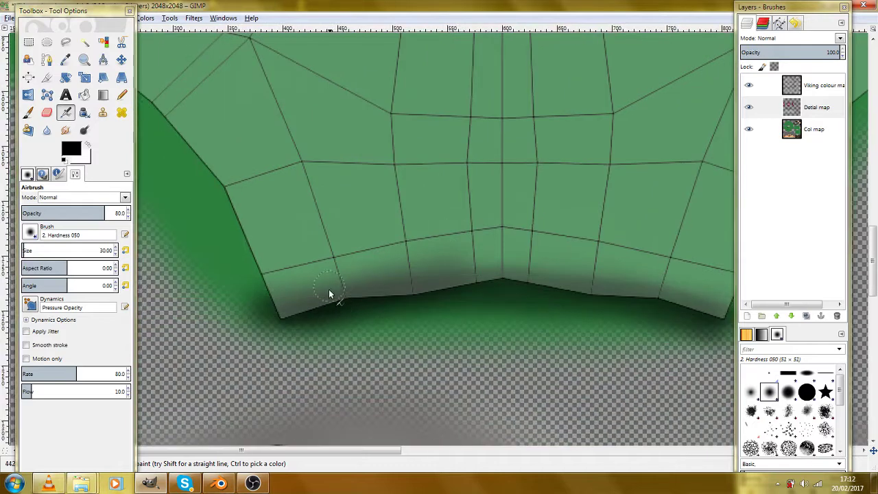
Try painting short black crease strokes above the tunic front's lower edge with the mesh lines shown, and undo them.
drag(359, 260, 439, 284)
key(ctrl+z)
mouse_move(353, 282)
mouse_down()
mouse_move(385, 261)
mouse_move(413, 259)
mouse_move(388, 270)
mouse_move(439, 257)
mouse_move(439, 276)
mouse_move(435, 253)
mouse_move(404, 273)
mouse_up()
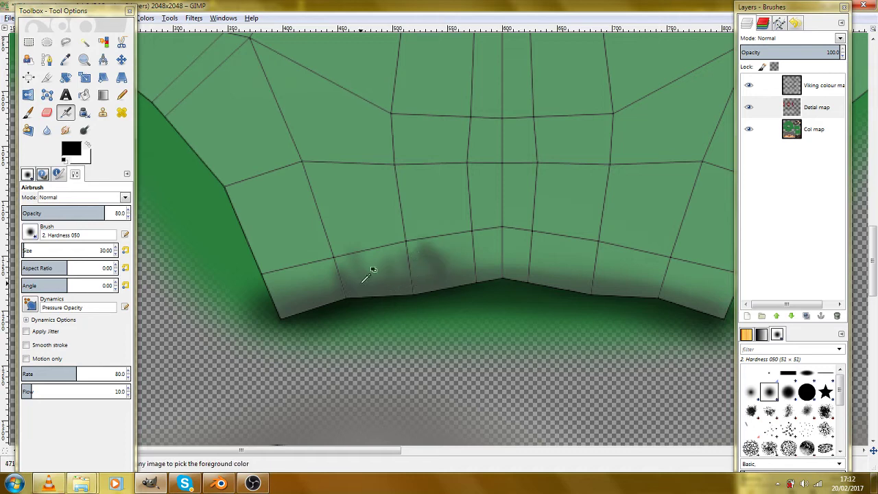
key(ctrl+z)
key(ctrl+z)
key(ctrl+z)
key(ctrl+z)
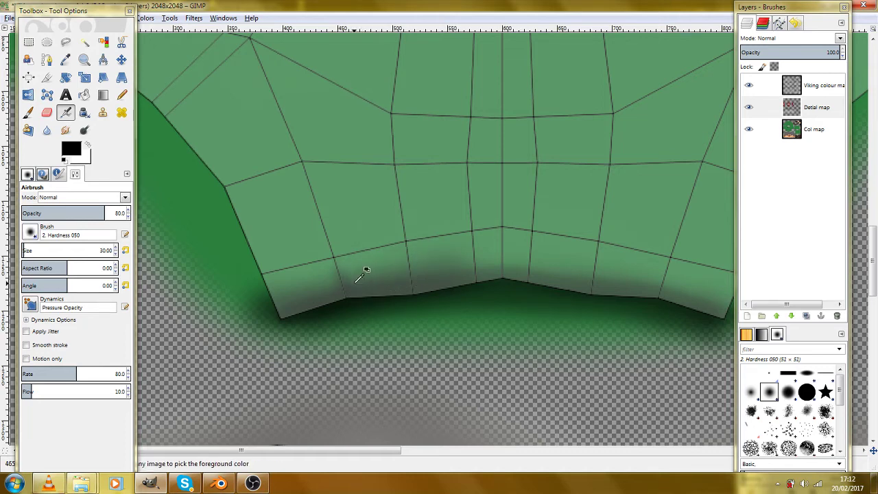
Hide the Viking colour map layer and try a row of short black creases rising from the tunic's dark lower band.
click(749, 86)
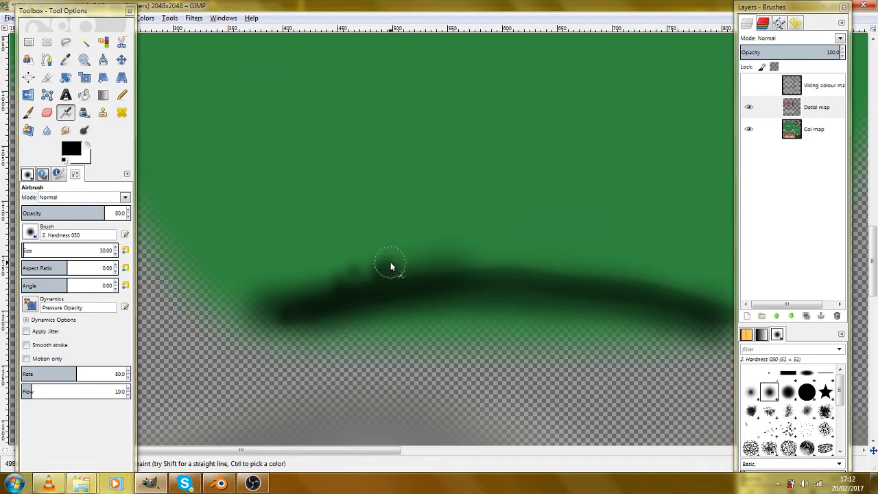
drag(388, 278, 384, 252)
mouse_move(423, 291)
mouse_down()
mouse_move(435, 253)
mouse_move(455, 270)
mouse_move(474, 262)
mouse_up()
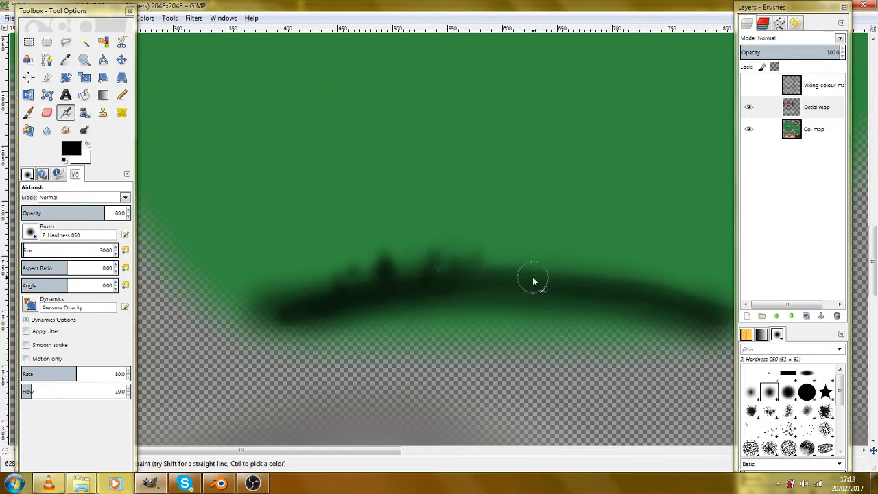
mouse_move(561, 278)
mouse_down()
mouse_move(482, 290)
mouse_move(447, 280)
mouse_move(438, 260)
mouse_up()
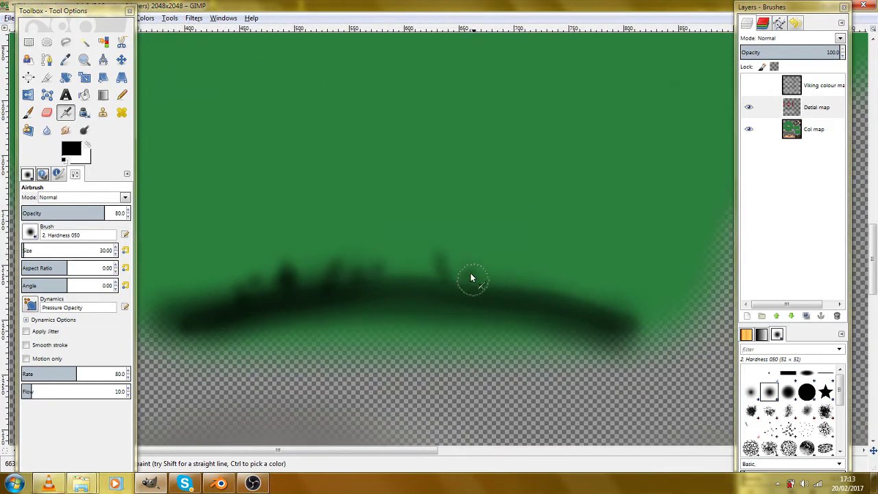
drag(473, 284, 470, 274)
mouse_move(489, 284)
mouse_down()
mouse_move(588, 292)
mouse_move(550, 283)
mouse_up()
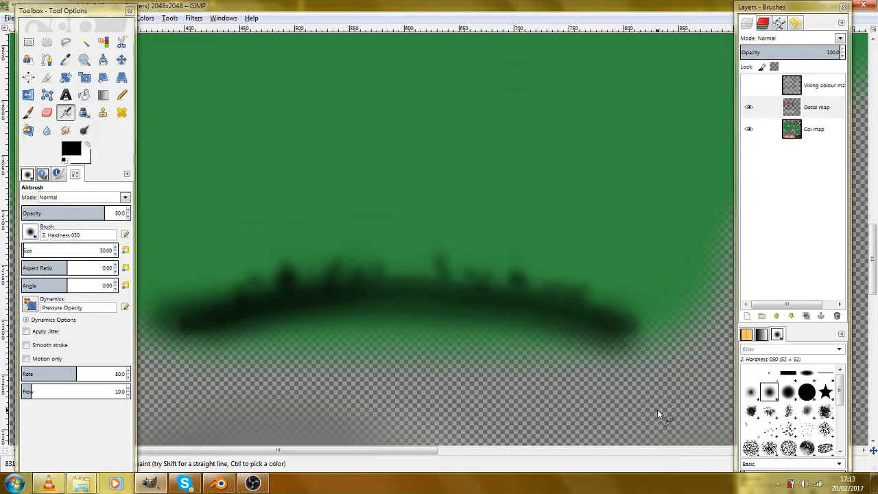
Undo the latest crease strokes on the middle and right part of the tunic's lower band.
key(ctrl+z)
key(ctrl+z)
key(ctrl+z)
key(ctrl+z)
key(ctrl+z)
key(ctrl+z)
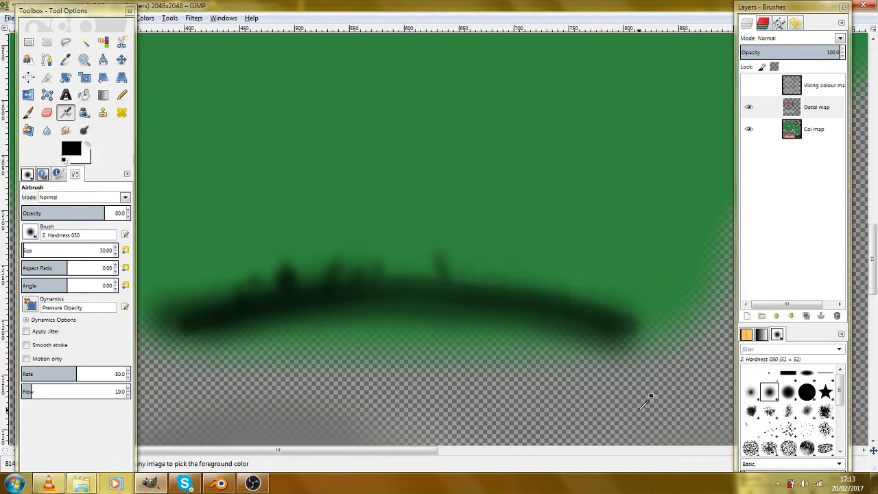
key(ctrl+z)
Set the Airbrush opacity to 60 and test two short crease strokes at the middle of the tunic's lower band.
click(92, 216)
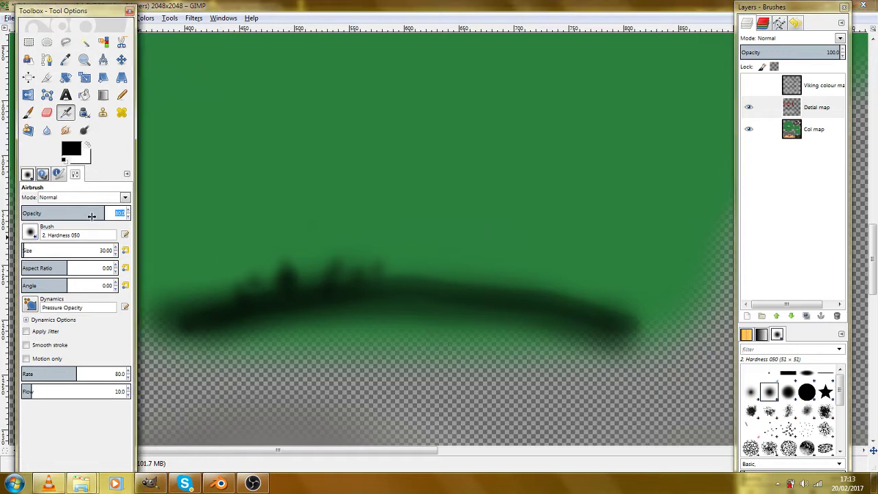
text(60)
key(Return)
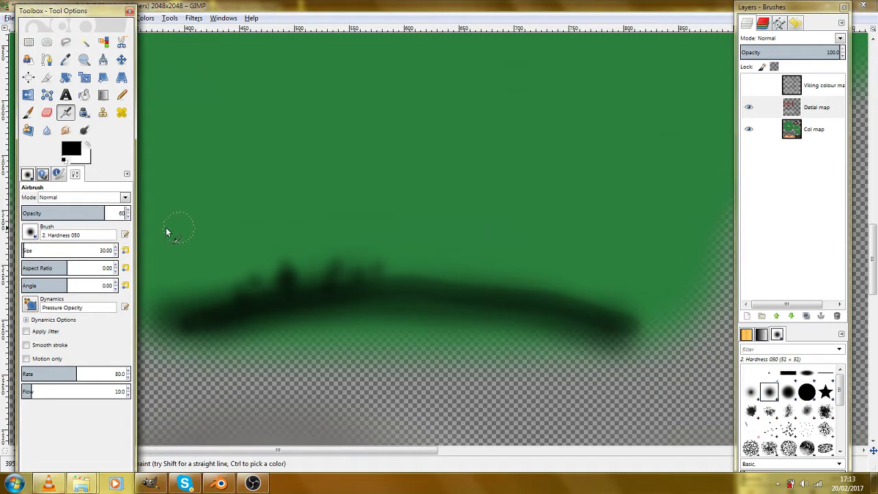
drag(412, 288, 418, 257)
drag(441, 286, 447, 266)
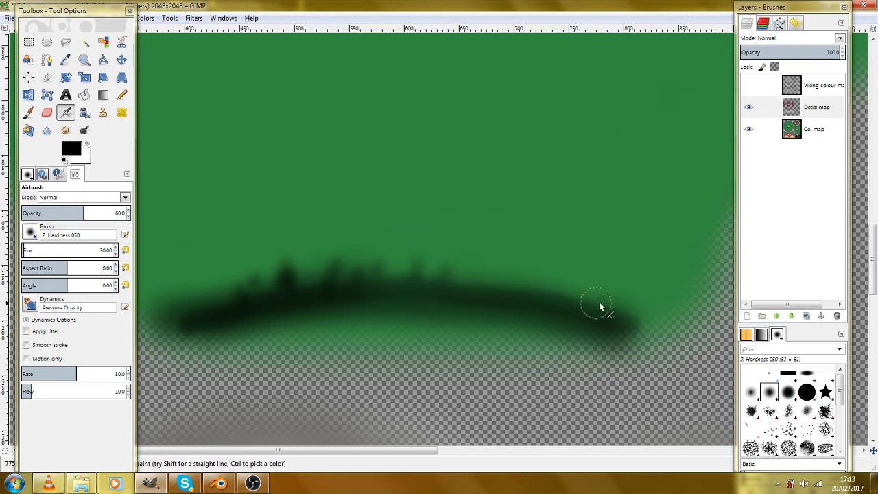
key(ctrl+z)
key(ctrl+z)
Set the Airbrush size to 20 and try finer crease strokes along the right half of the tunic's lower band.
click(64, 248)
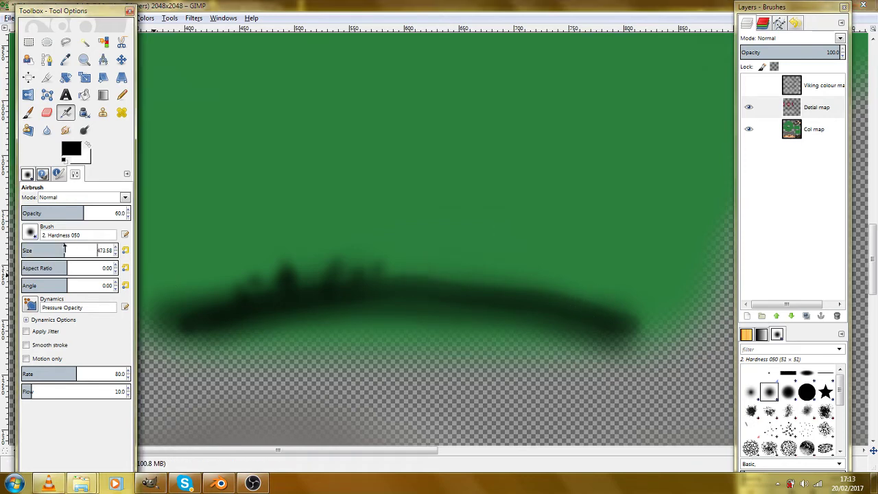
text(209)
key(Return)
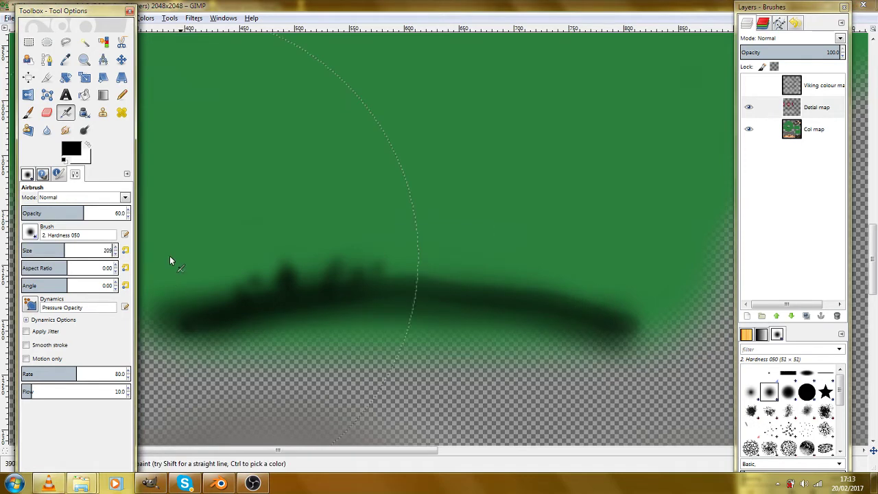
key(BackSpace)
key(Return)
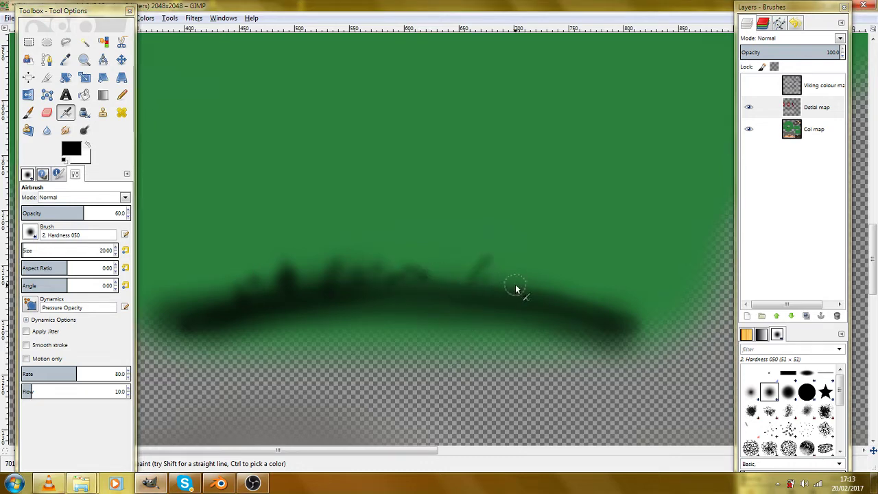
mouse_move(515, 284)
mouse_down()
mouse_move(485, 284)
mouse_move(486, 275)
mouse_move(461, 271)
mouse_up()
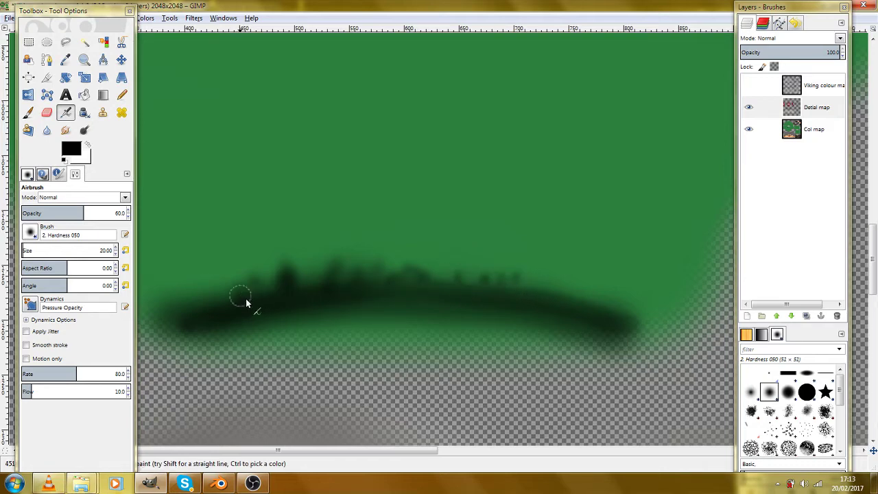
drag(542, 288, 540, 279)
mouse_move(528, 291)
mouse_down()
mouse_move(527, 280)
mouse_move(571, 288)
mouse_up()
Undo all the crease strokes back to the smooth dark band along the tunic's lower edge.
key(ctrl+z)
key(ctrl+z)
key(ctrl+z)
key(ctrl+z)
key(ctrl+z)
key(ctrl+z)
key(ctrl+z)
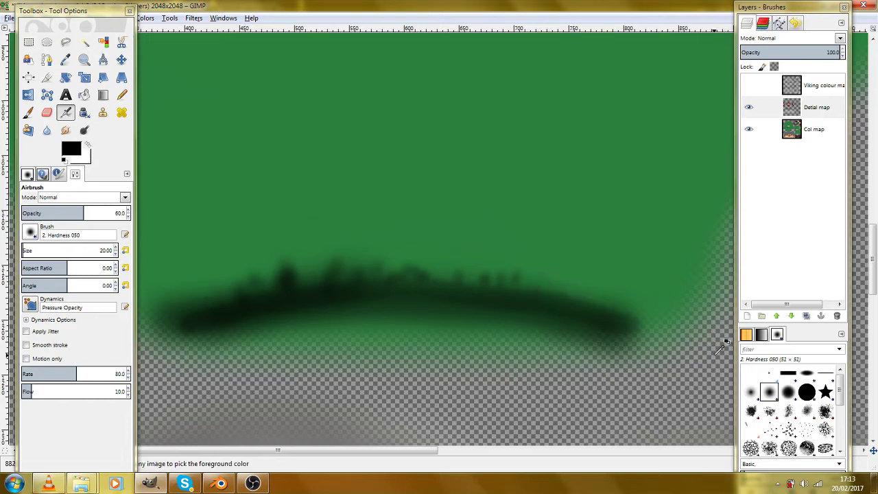
key(ctrl+z)
key(ctrl+z)
key(ctrl+z)
key(ctrl+z)
key(ctrl+z)
key(ctrl+z)
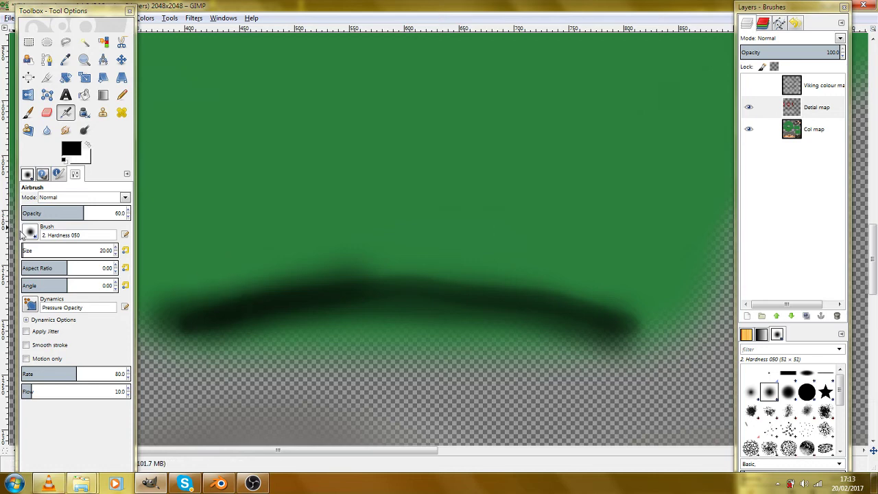
Set the Airbrush size to 30 and paint evenly spaced short black creases along the top of the tunic's lower band.
click(27, 250)
text(30)
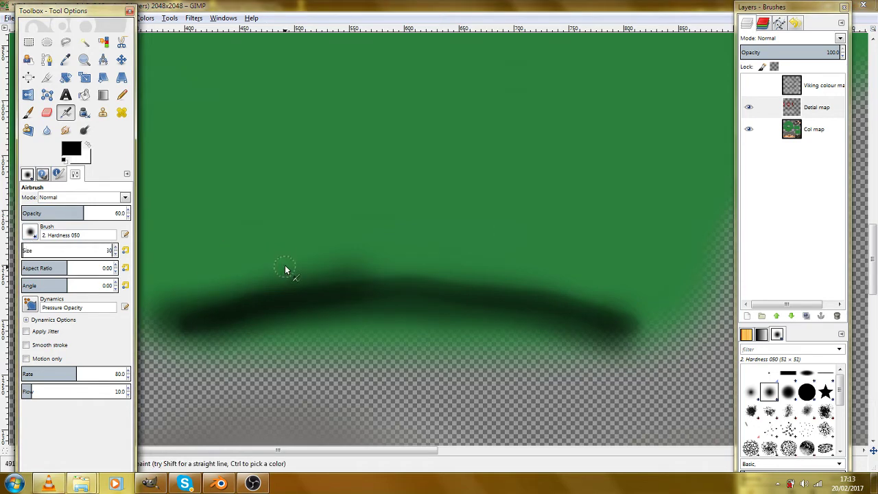
key(Return)
mouse_move(225, 286)
mouse_down()
mouse_move(230, 305)
mouse_move(260, 277)
mouse_move(264, 291)
mouse_move(343, 263)
mouse_move(345, 284)
mouse_move(407, 265)
mouse_move(422, 273)
mouse_move(457, 265)
mouse_move(451, 282)
mouse_move(508, 275)
mouse_move(499, 288)
mouse_move(545, 274)
mouse_move(578, 293)
mouse_up()
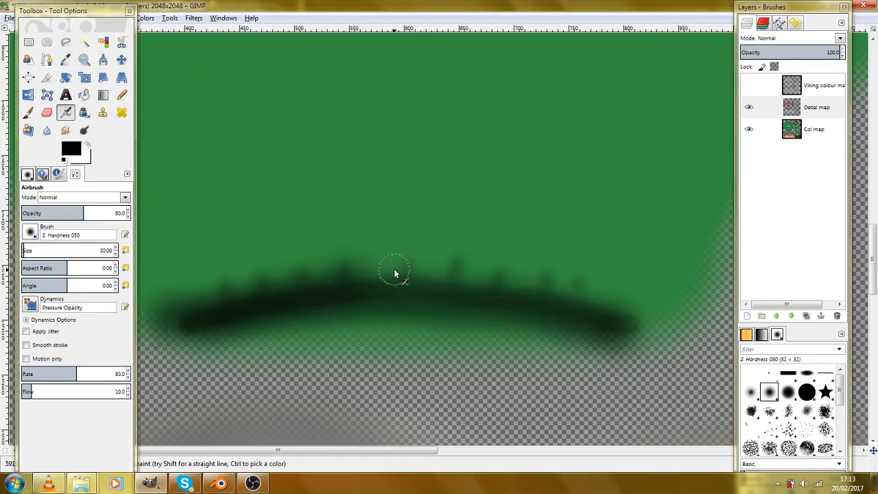
scroll(486, 274, down, 3)
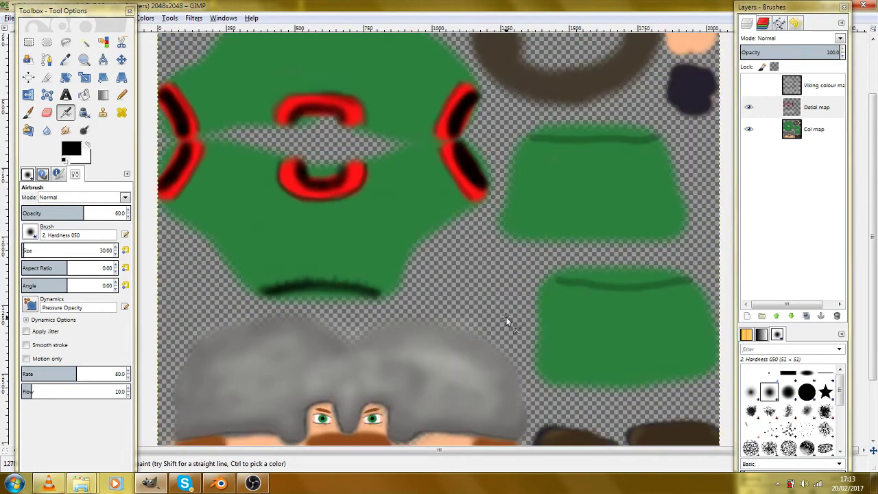
Show the Viking colour map layer and examine the mesh lines over the tunic front and its new creases.
click(748, 85)
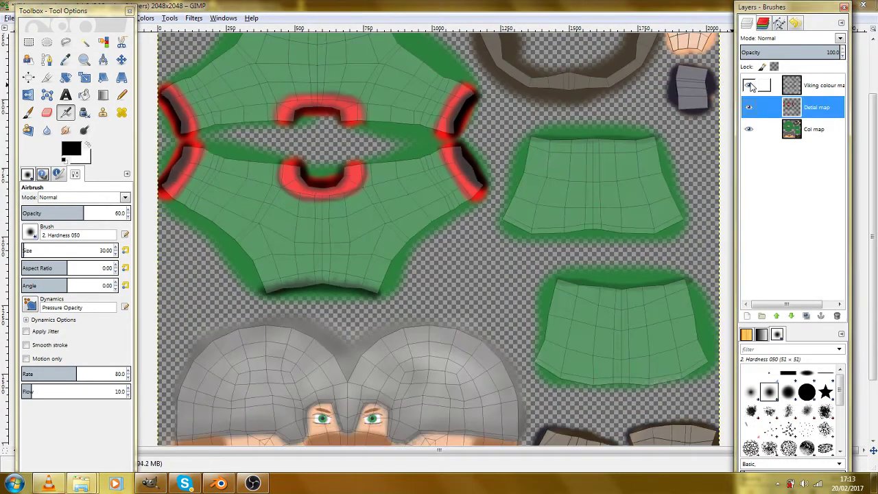
scroll(313, 261, up, 3)
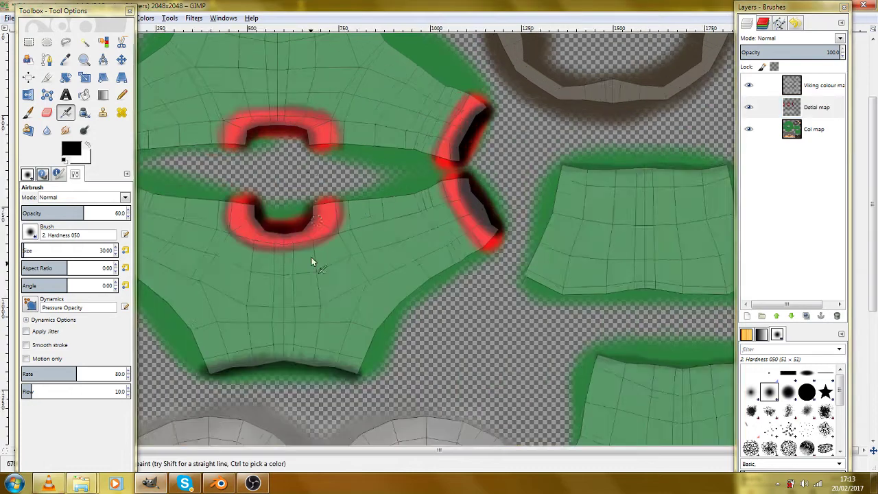
scroll(385, 292, up, 1)
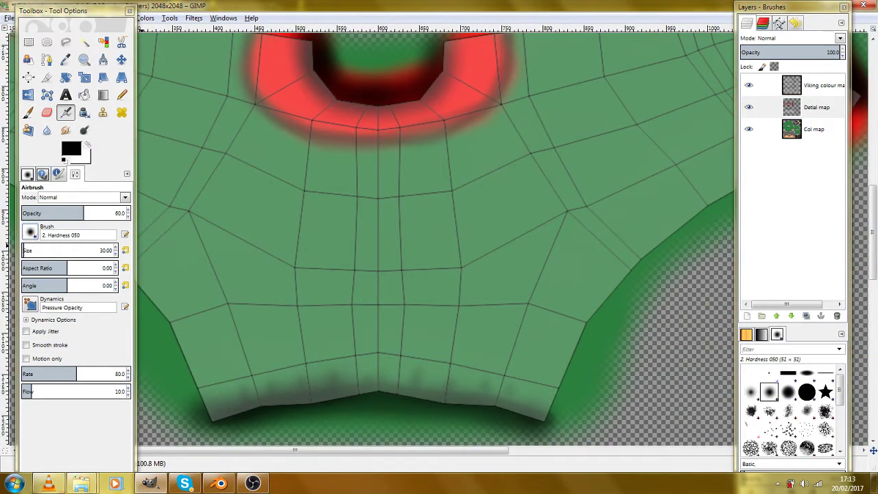
Set the Airbrush opacity to 40, hide the Viking colour map layer and try a diagonal fold stroke on the tunic front.
mouse_move(77, 216)
mouse_down()
mouse_move(3, 219)
mouse_move(75, 218)
mouse_move(22, 224)
mouse_up()
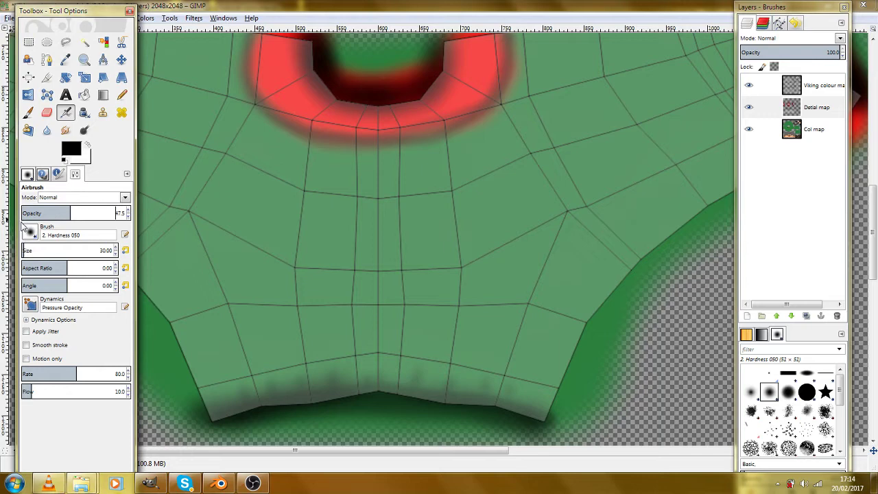
key(ctrl+a)
text(40)
key(Return)
click(749, 85)
drag(336, 226, 415, 252)
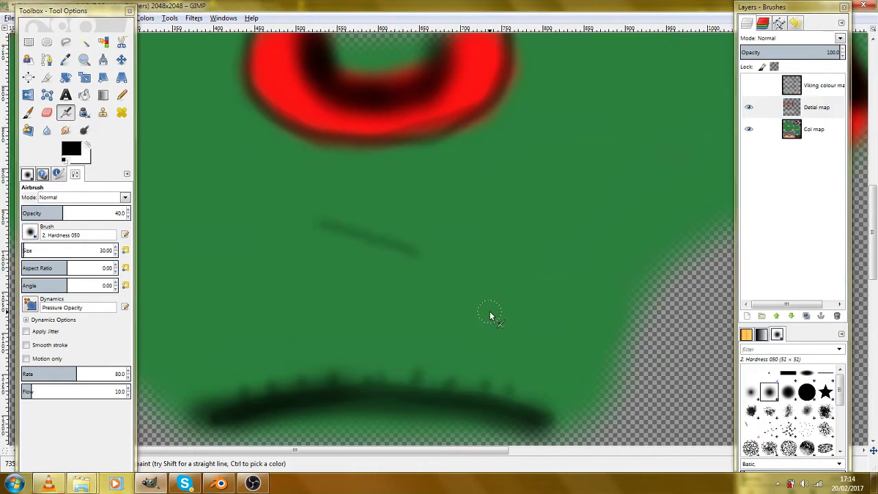
key(ctrl+z)
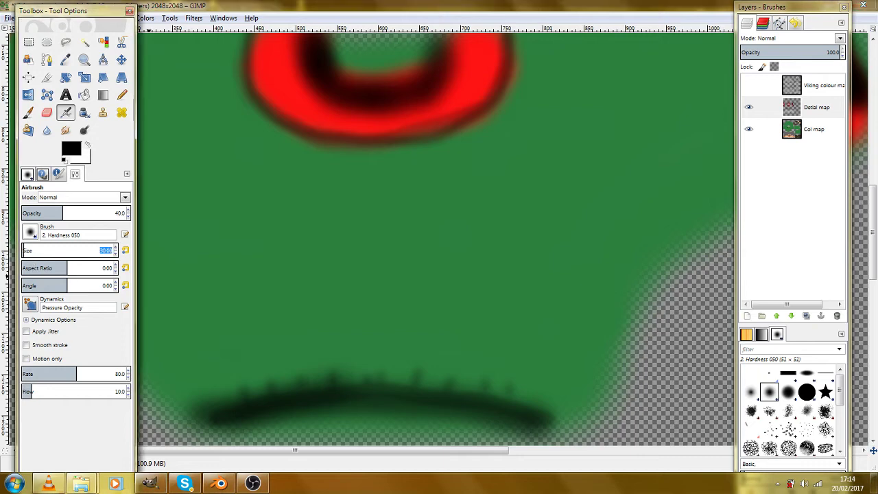
Set the Airbrush opacity to 20 and test a fainter diagonal fold stroke below the collar, undoing it.
click(44, 213)
click(45, 214)
text(20)
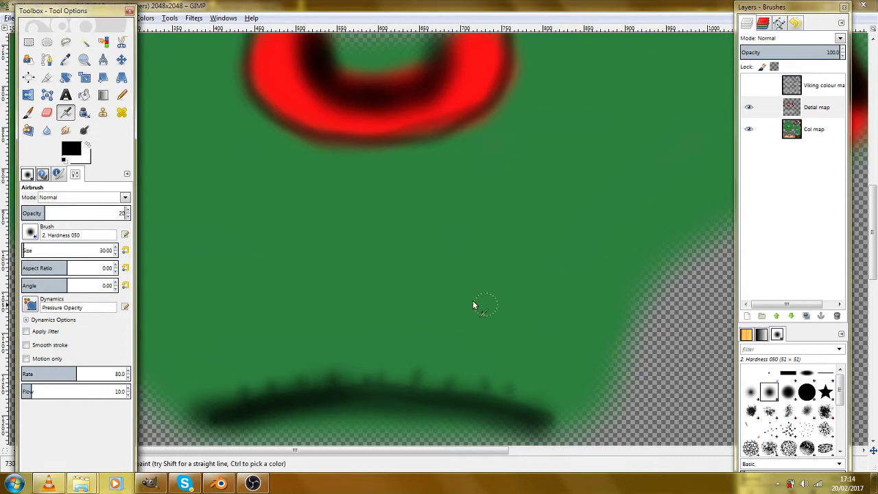
key(Return)
drag(367, 201, 441, 256)
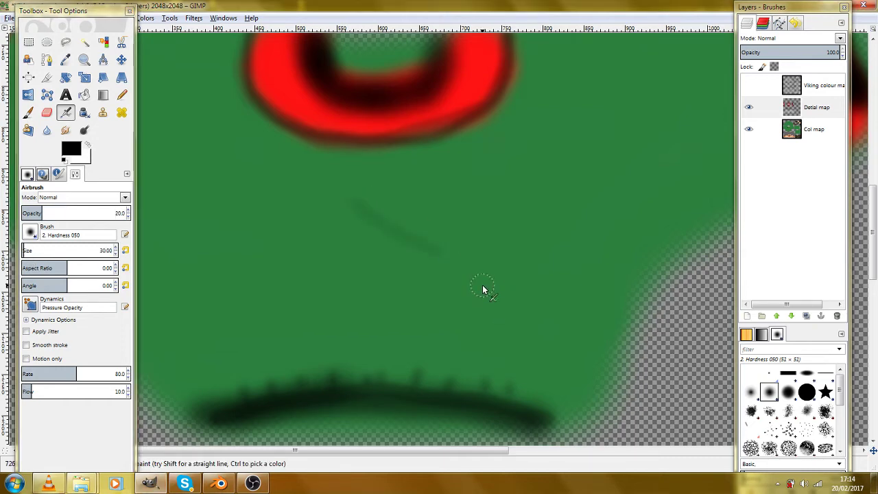
key(ctrl+z)
Set the Airbrush size to 40.
click(31, 252)
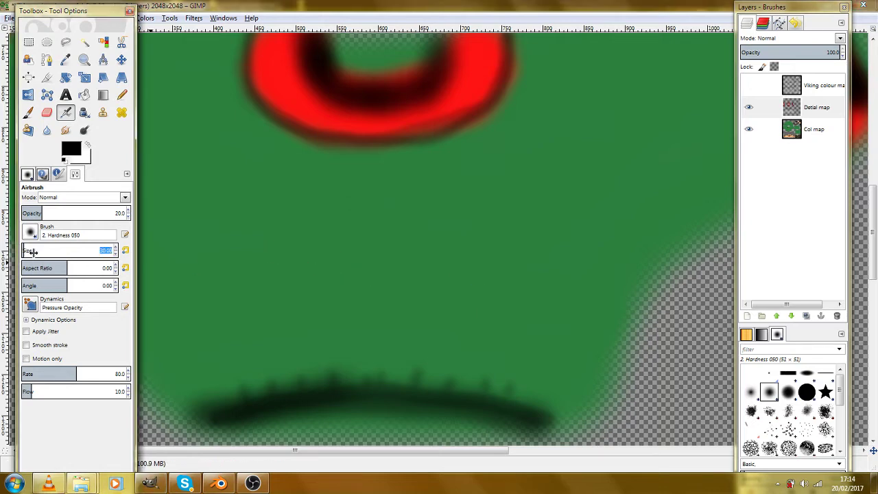
text(40)
key(Return)
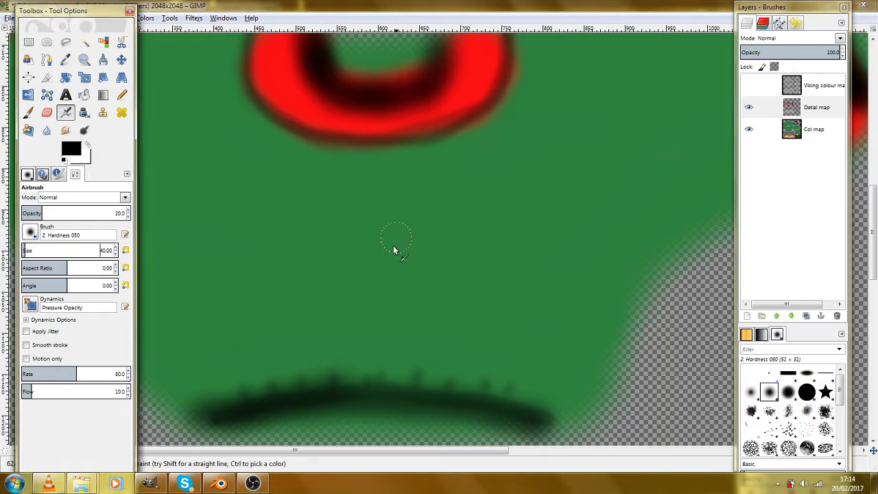
Try a diagonal fold stroke below the collar, undo it and show the Viking colour map layer.
drag(393, 244, 557, 309)
key(ctrl+z)
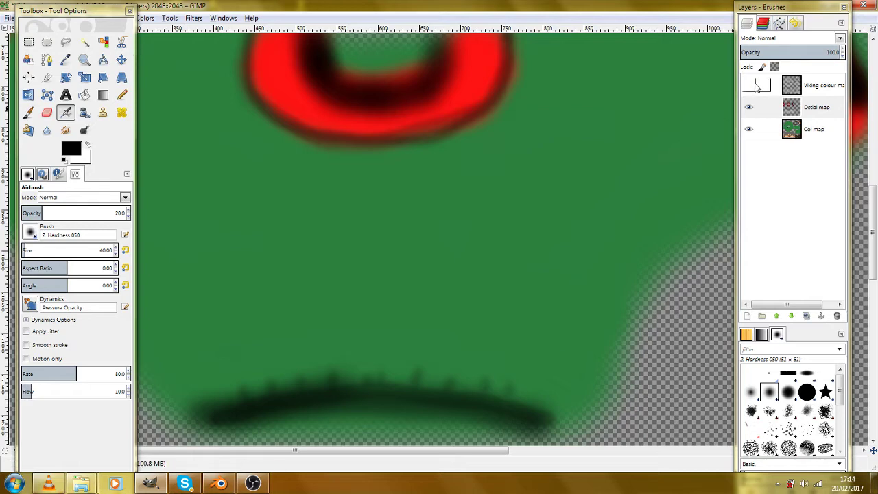
click(748, 85)
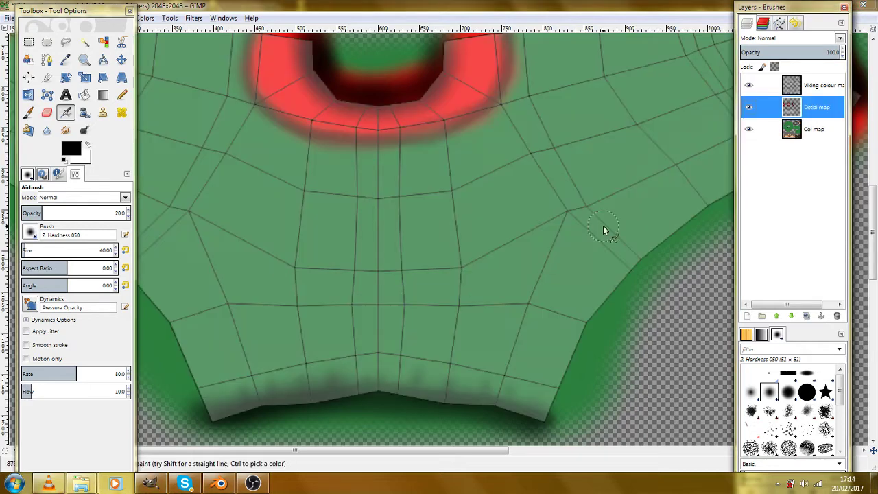
Airbrush faint black crease strokes below the collar and toward both shoulders of the tunic front, following the mesh lines.
drag(513, 147, 550, 134)
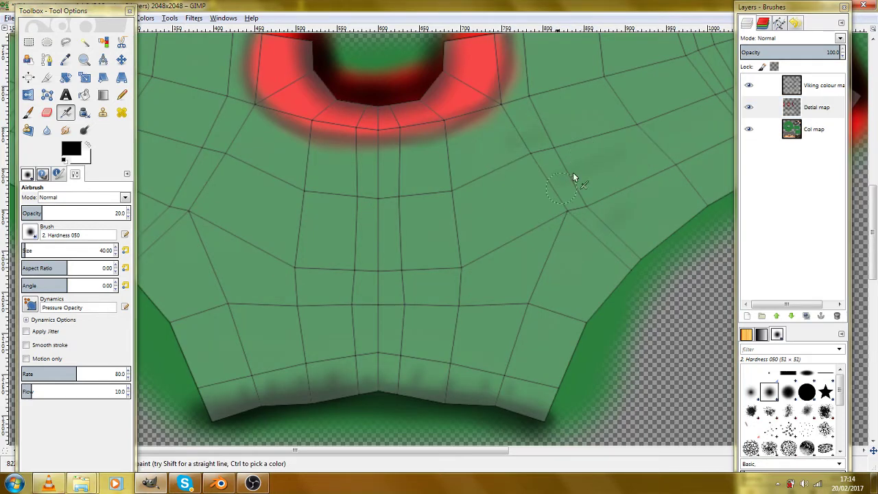
drag(314, 206, 338, 224)
drag(523, 383, 625, 426)
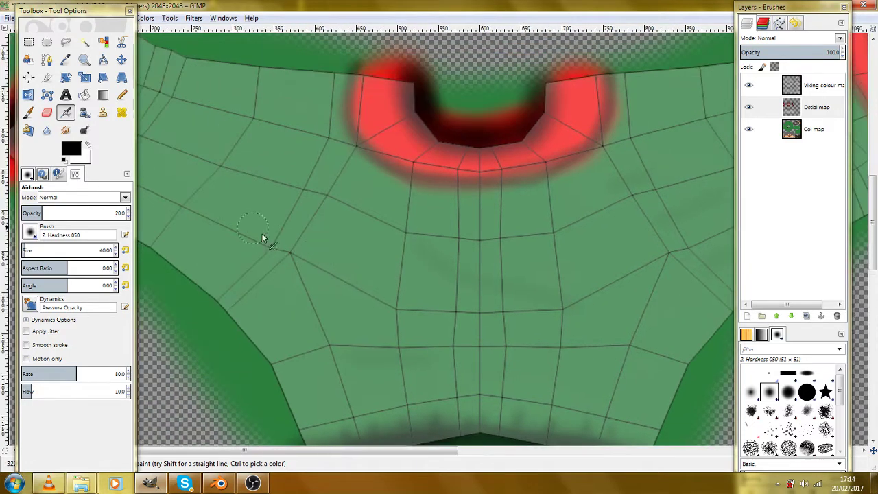
mouse_move(254, 237)
mouse_down()
mouse_move(259, 206)
mouse_move(249, 227)
mouse_move(302, 281)
mouse_up()
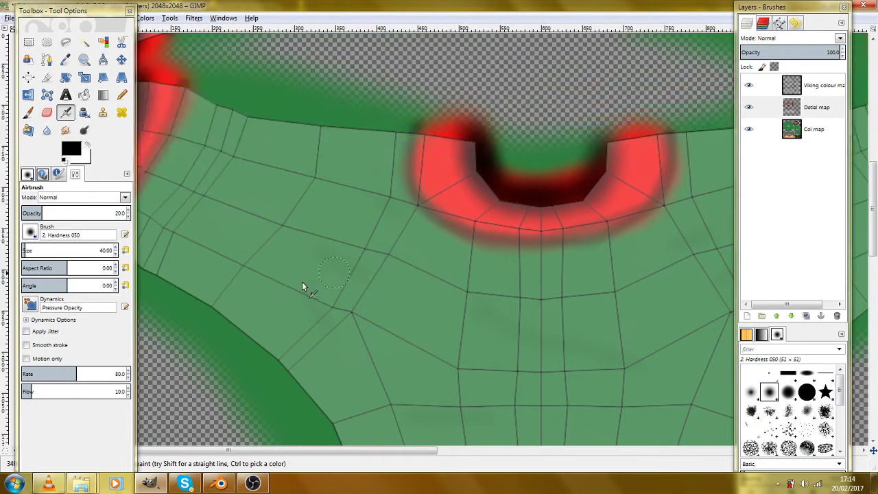
drag(580, 304, 466, 274)
Airbrush faint black creases along both sleeves of the tunic front, near the red cuffs.
drag(703, 200, 505, 200)
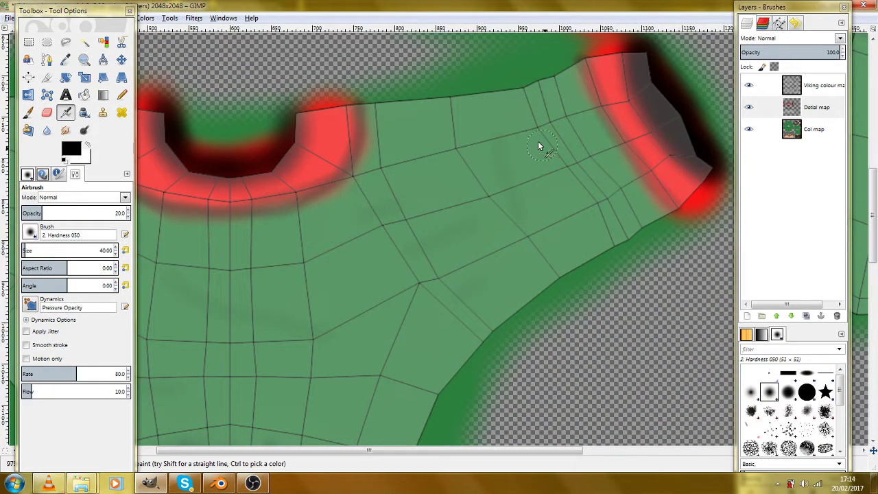
scroll(476, 160, left, 10)
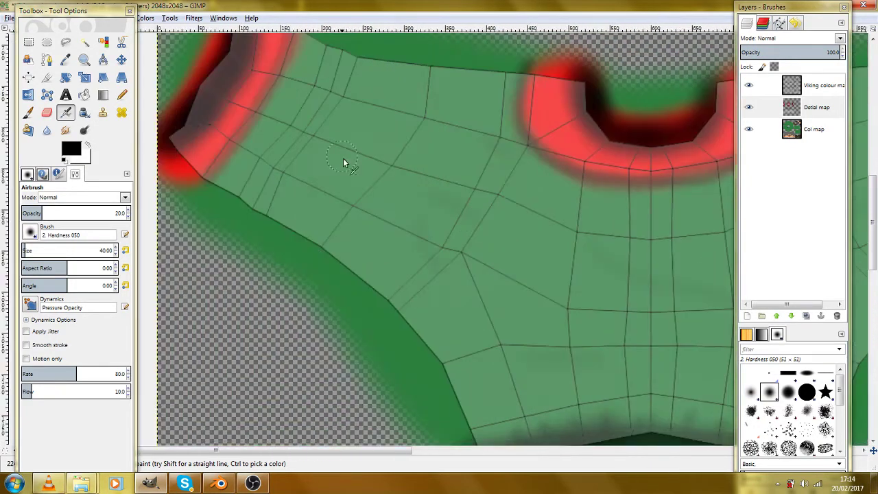
drag(306, 160, 335, 125)
drag(371, 165, 431, 116)
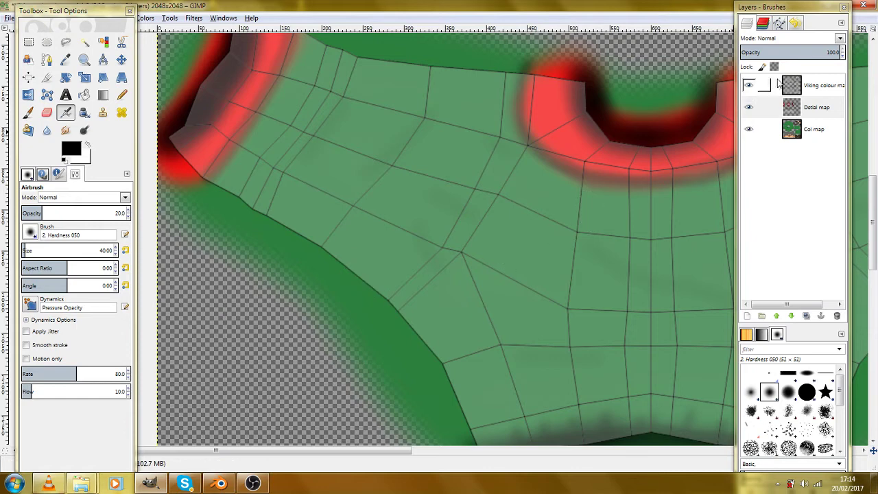
Hide the Viking colour map layer and set the foreground colour to the lighter green 519b61.
click(751, 85)
drag(594, 284, 374, 240)
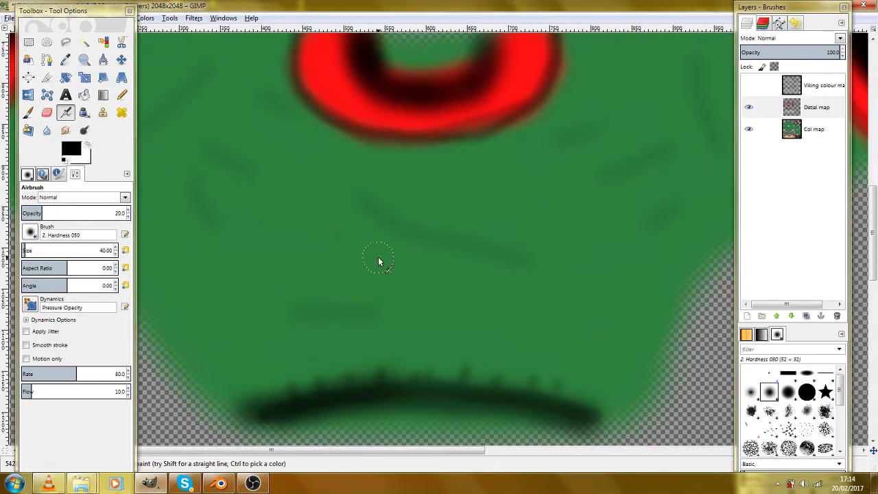
click(67, 151)
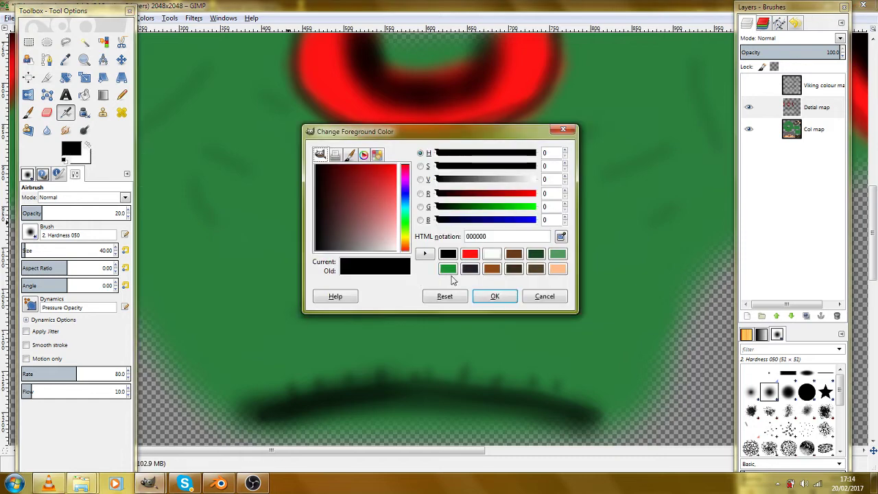
click(557, 254)
click(502, 296)
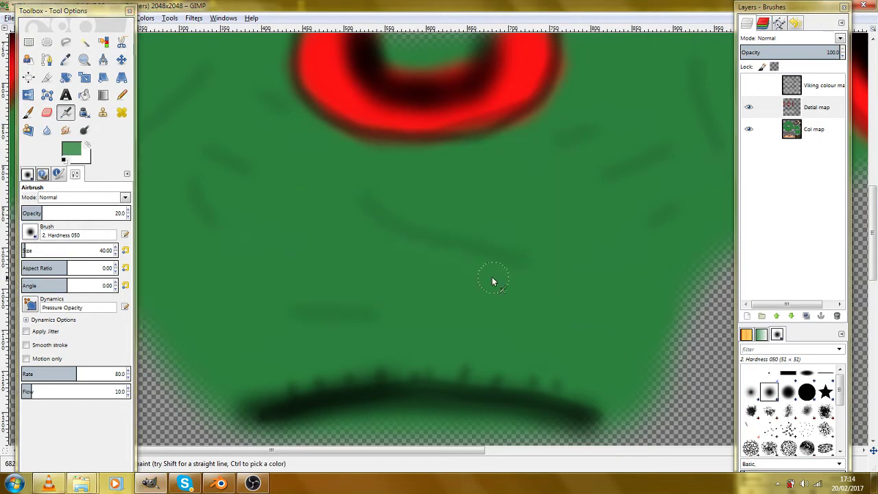
Airbrush light green highlights beside the dark creases on the chest and left sleeve of the tunic front.
mouse_move(396, 268)
mouse_down()
mouse_move(338, 253)
mouse_move(506, 282)
mouse_move(385, 253)
mouse_move(450, 288)
mouse_move(295, 300)
mouse_move(354, 306)
mouse_move(339, 291)
mouse_up()
scroll(300, 196, up, 2)
scroll(308, 234, left, 3)
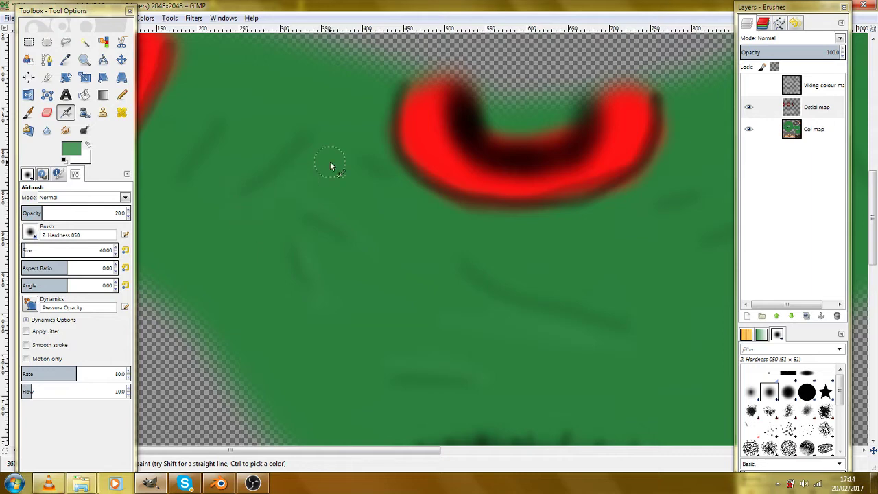
scroll(330, 165, up, 3)
scroll(357, 179, left, 3)
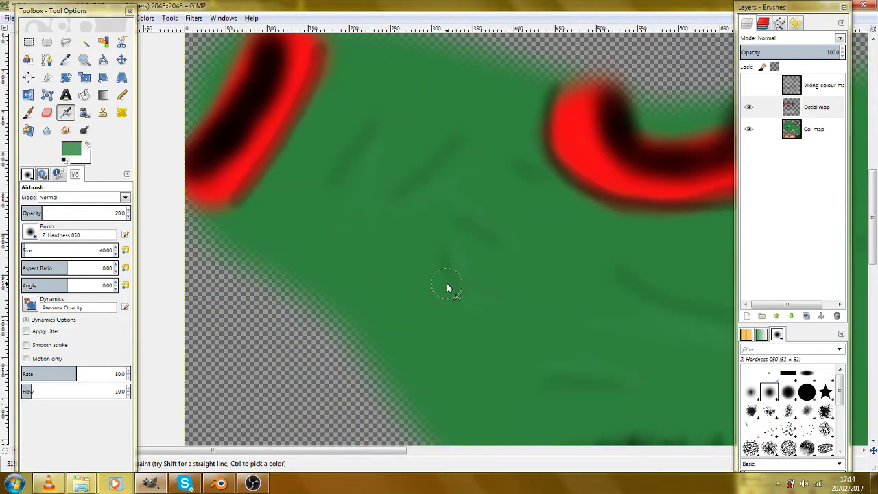
scroll(405, 226, up, 2)
scroll(366, 167, right, 1)
scroll(478, 220, down, 3)
scroll(478, 220, right, 5)
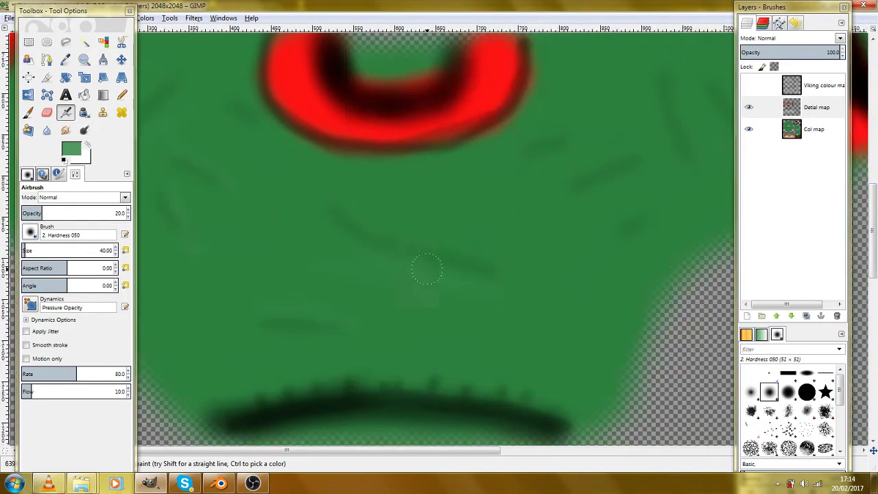
Airbrush light green highlights beside the creases on the right sleeve and above the dark hem of the tunic front.
scroll(429, 261, right, 3)
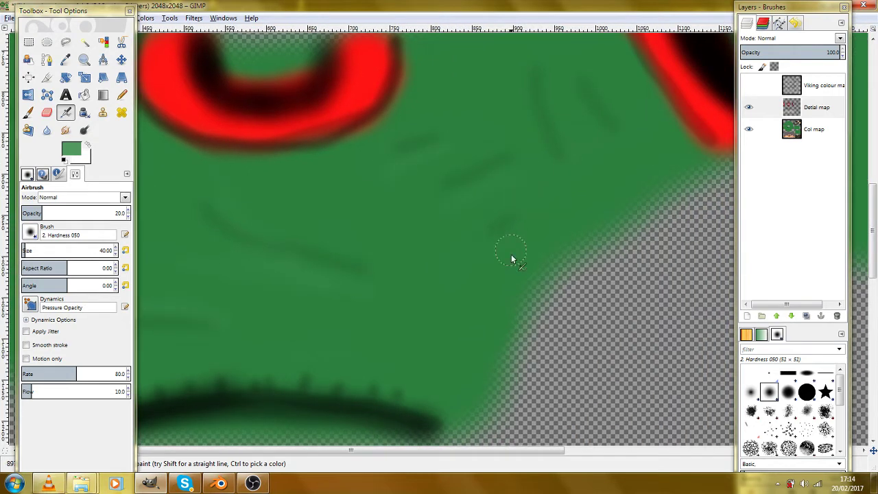
scroll(511, 259, up, 3)
scroll(492, 190, right, 1)
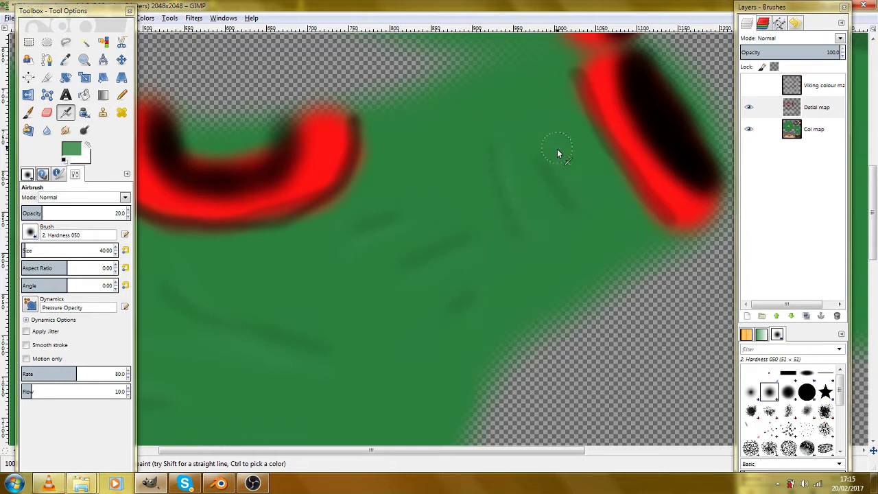
scroll(480, 281, down, 5)
scroll(493, 302, left, 3)
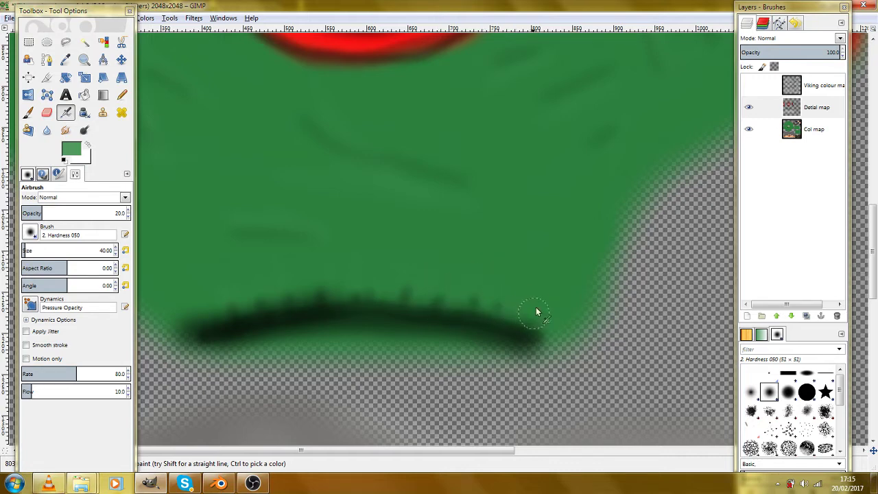
drag(290, 276, 388, 296)
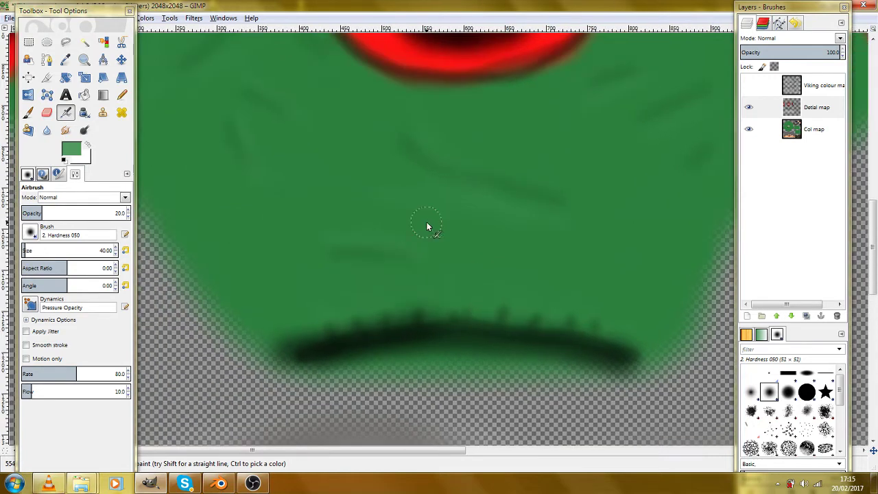
scroll(416, 260, up, 3)
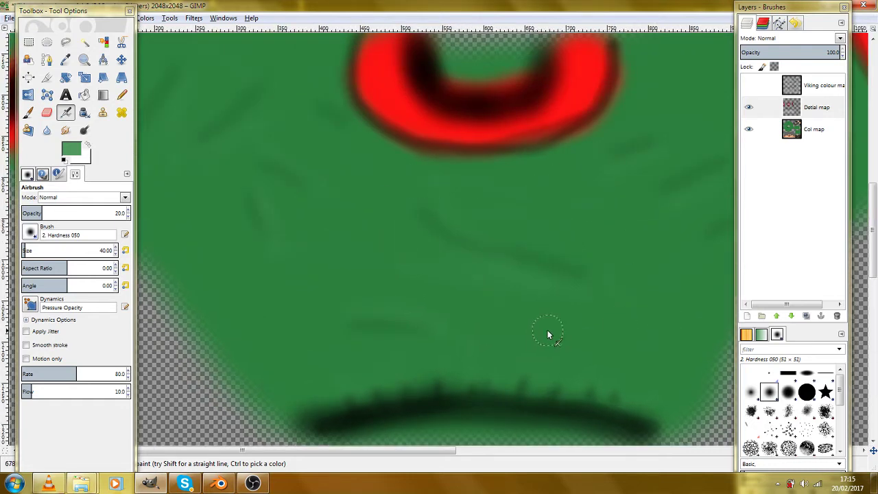
Soften the black creases across the chest and both sleeves with light green strokes, checking them against the whole texture.
key(shift+ctrl+j)
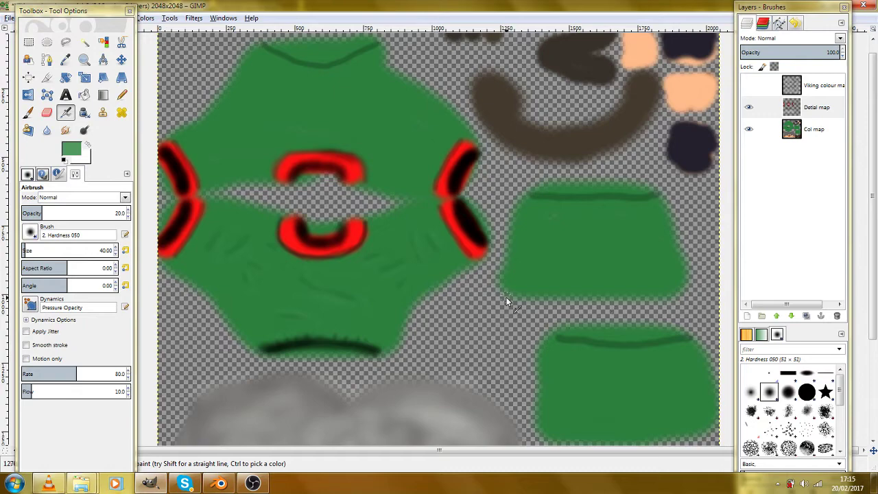
ctrl+scroll(355, 295, up, 3)
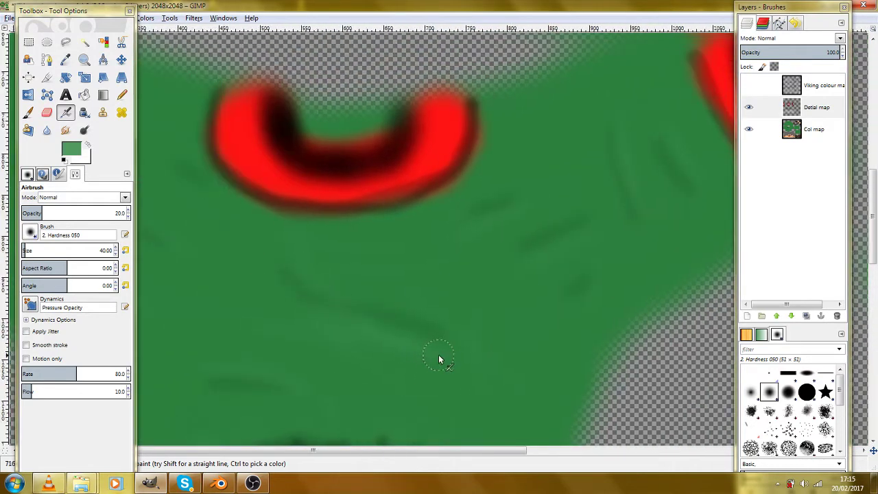
scroll(425, 299, left, 3)
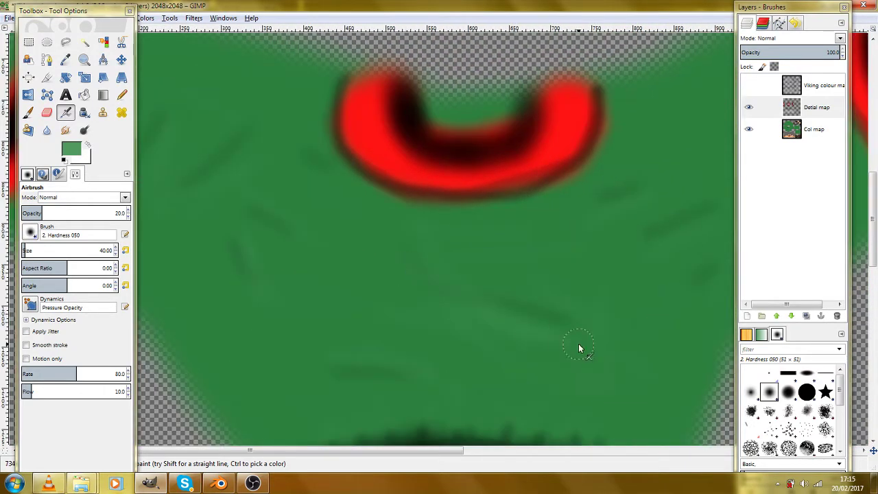
drag(371, 356, 404, 296)
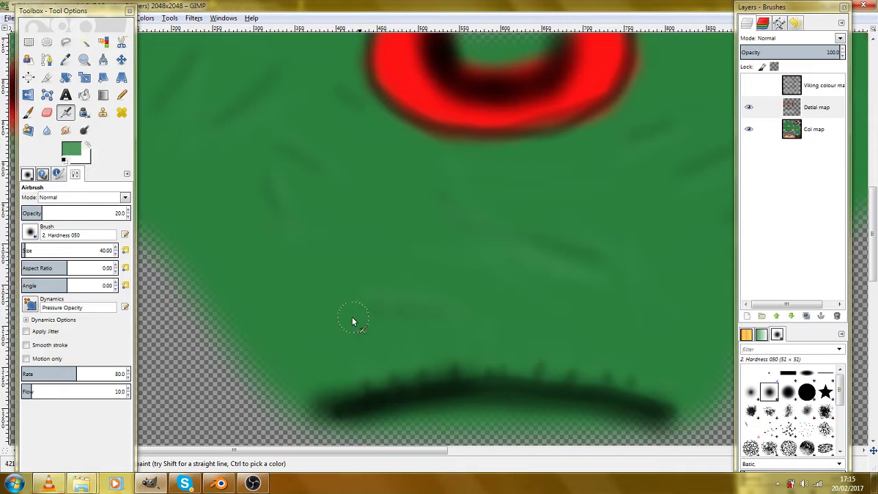
scroll(352, 319, up, 2)
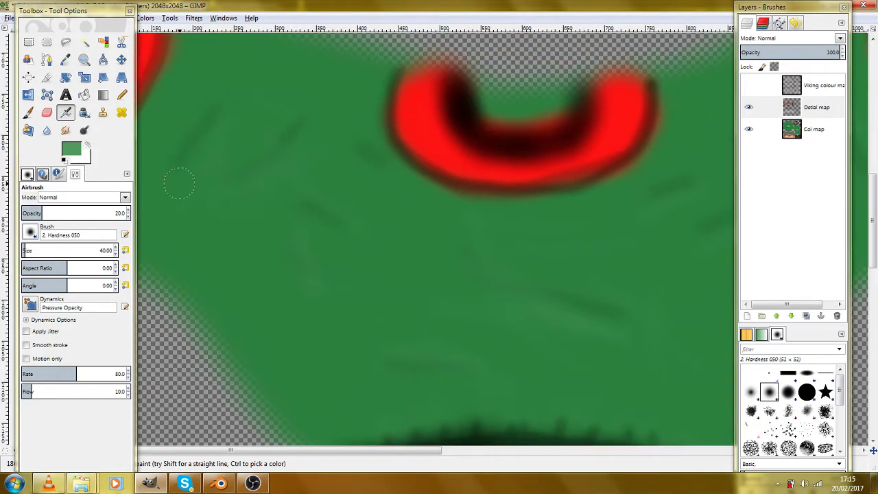
scroll(265, 227, right, 4)
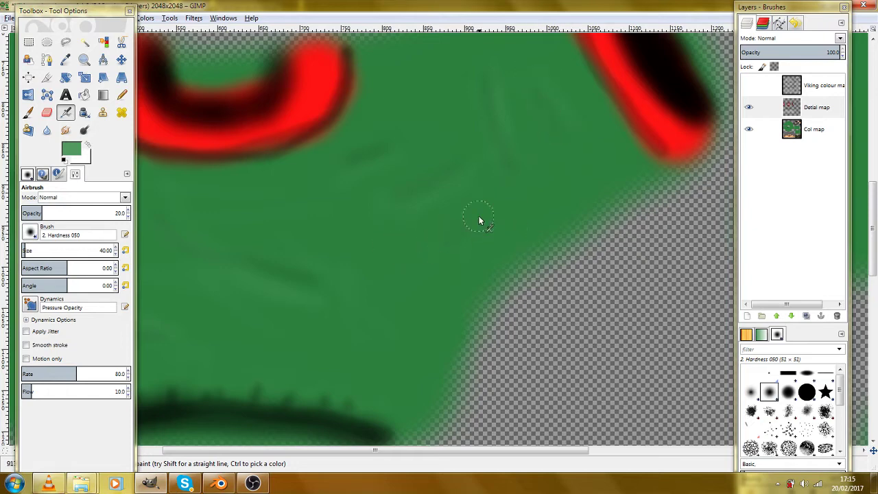
scroll(479, 220, down, 3)
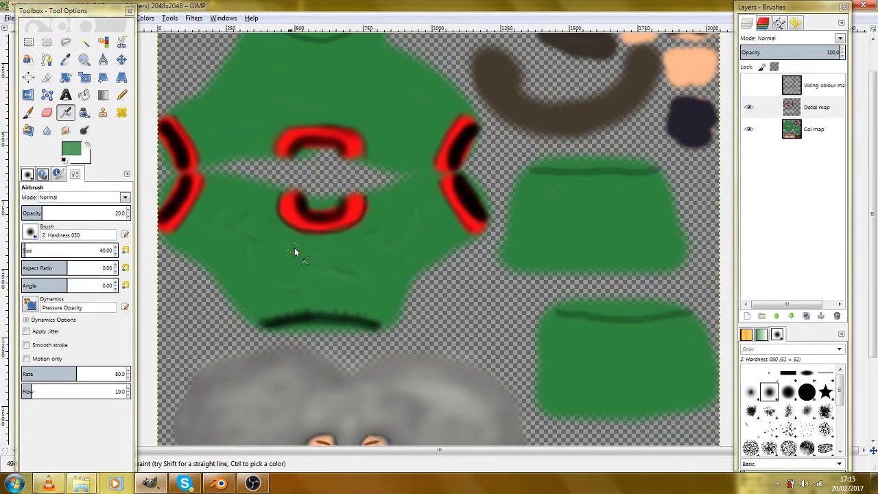
scroll(320, 288, up, 3)
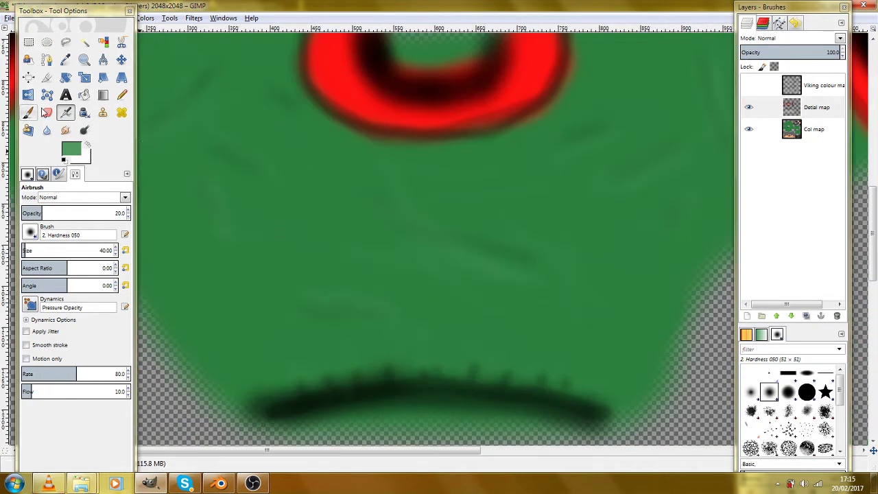
Set the foreground colour to the dark green from the colour history.
click(69, 151)
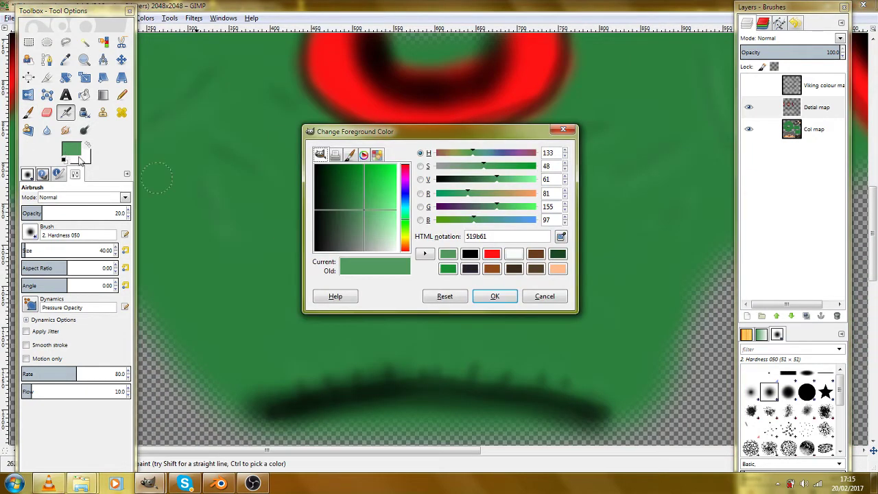
click(447, 269)
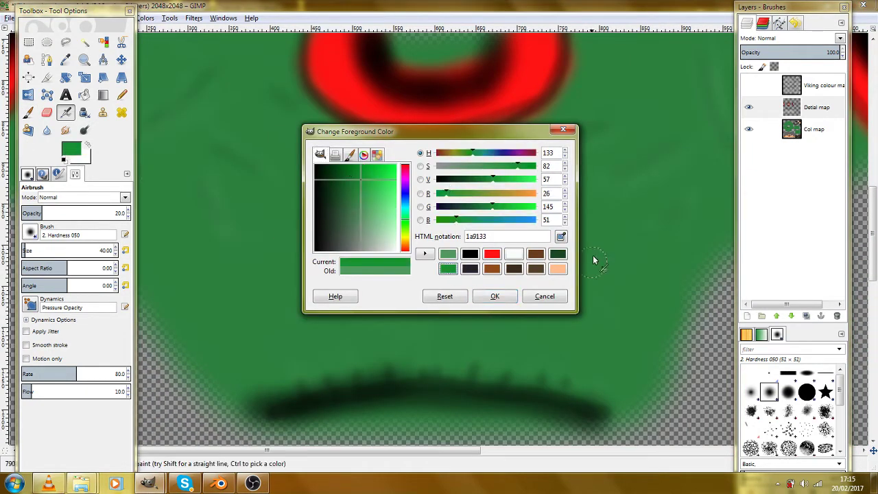
click(558, 254)
click(514, 298)
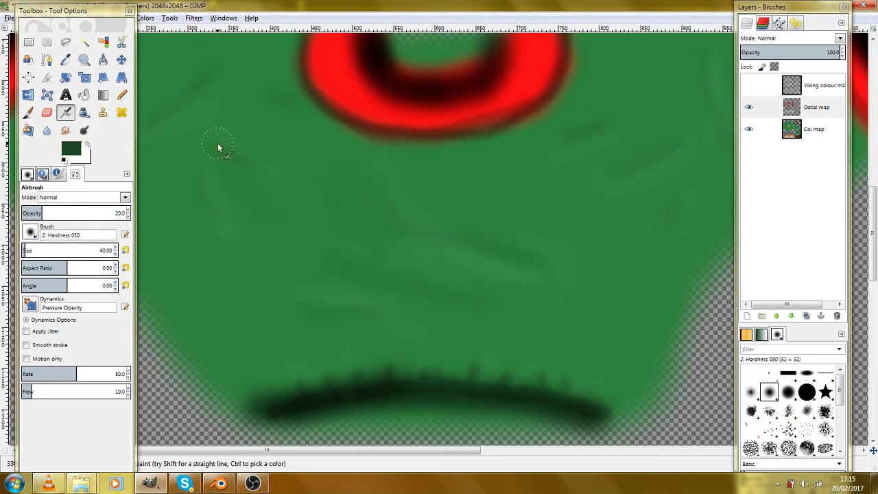
Airbrush dark green fold shadows across the chest and shoulders of the tunic front.
drag(232, 159, 269, 248)
drag(590, 247, 445, 208)
drag(230, 114, 317, 157)
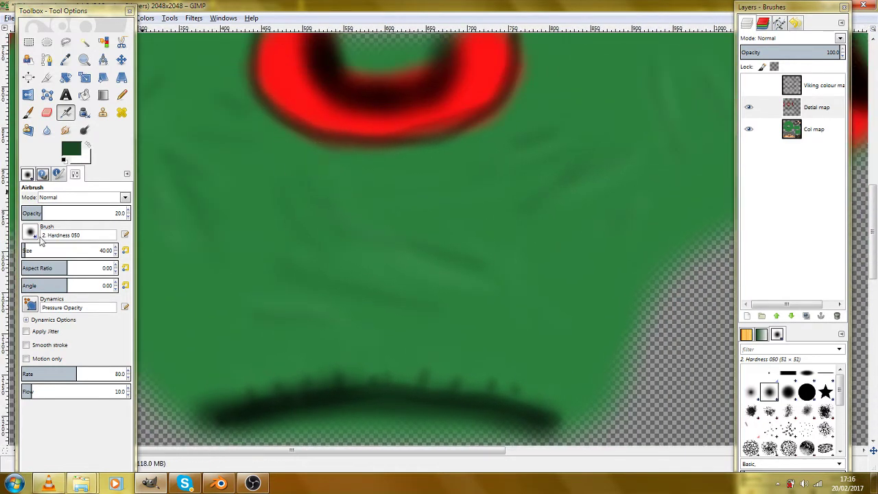
Set the airbrush size to 50 and deepen the dark green fold shadows on the chest and sleeves of the tunic front.
double_click(104, 250)
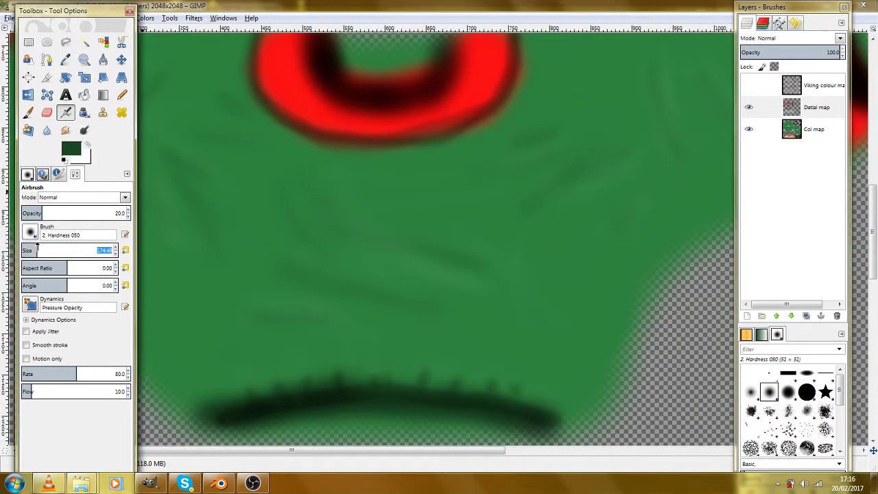
text(50)
key(Return)
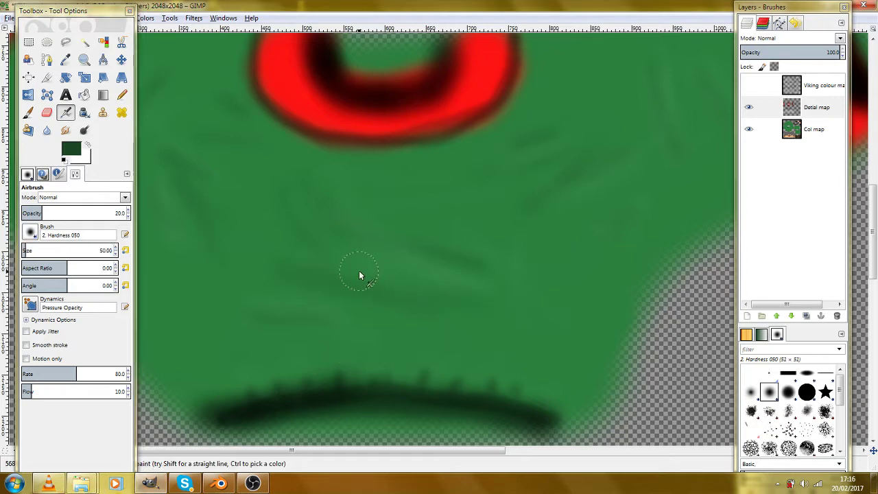
drag(451, 218, 681, 294)
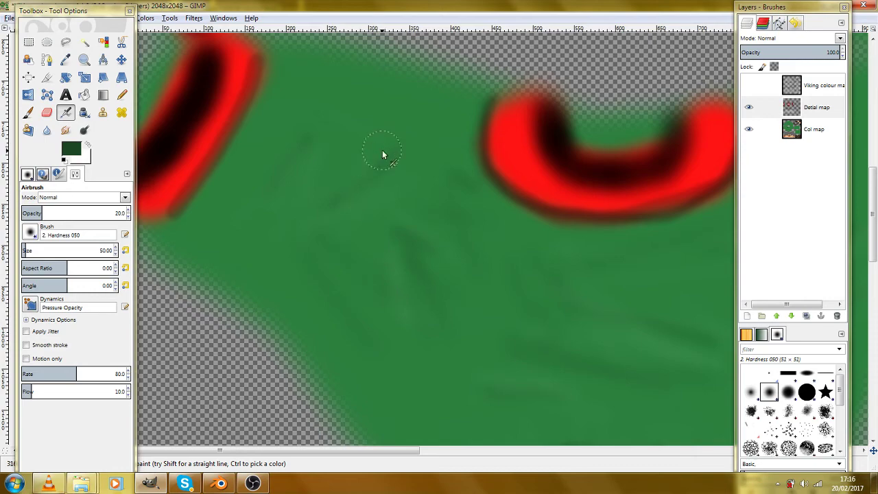
drag(367, 128, 393, 192)
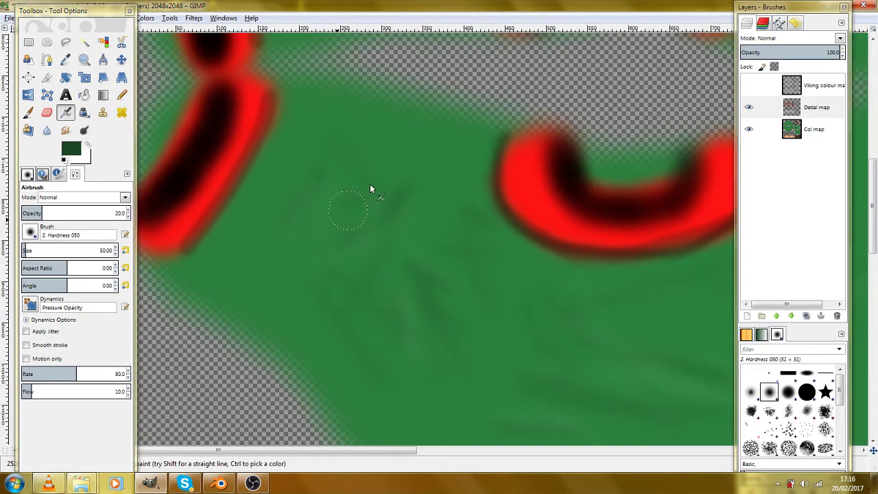
drag(348, 363, 309, 203)
drag(502, 230, 309, 234)
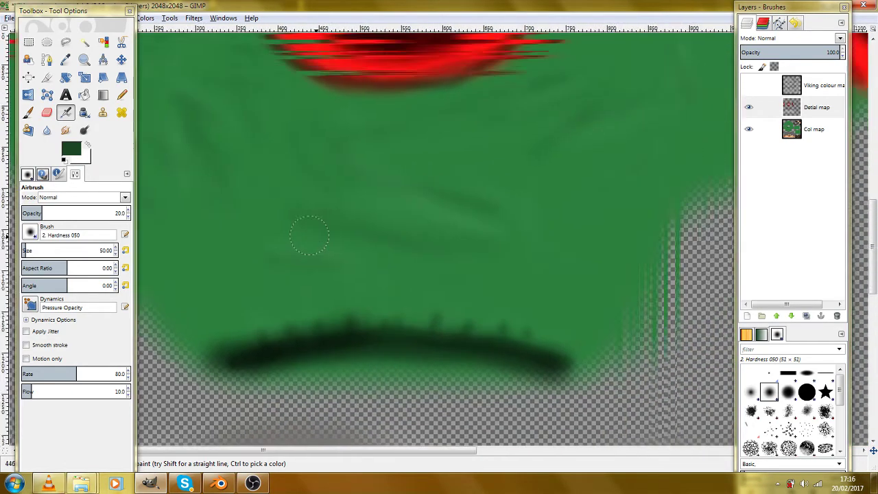
drag(571, 160, 378, 239)
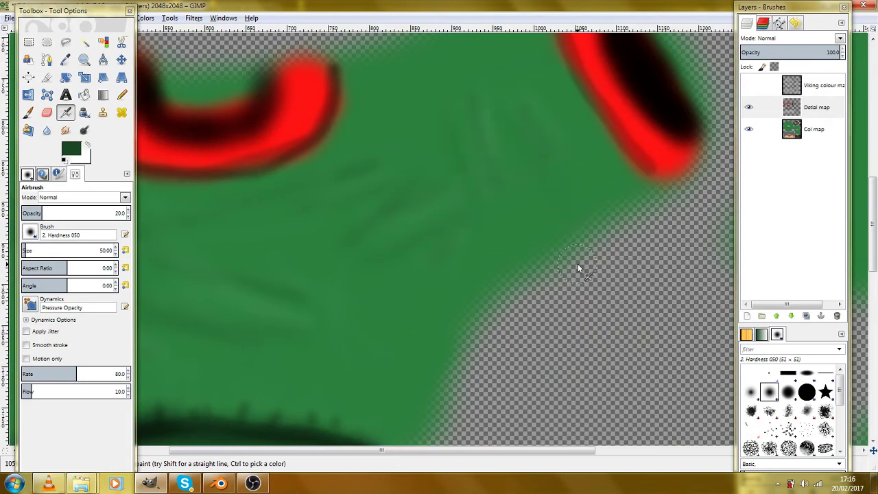
Make the Col map layer active for painting on the tunic's back panel.
scroll(577, 264, down, 3)
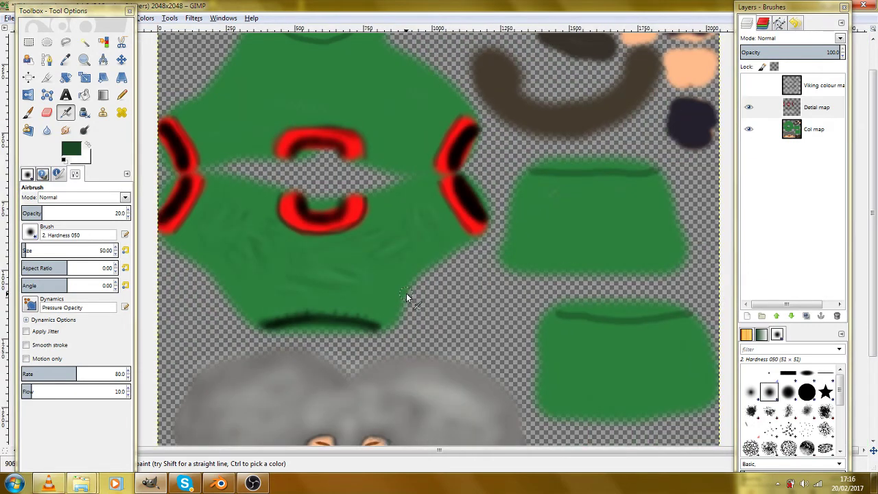
scroll(406, 293, up, 5)
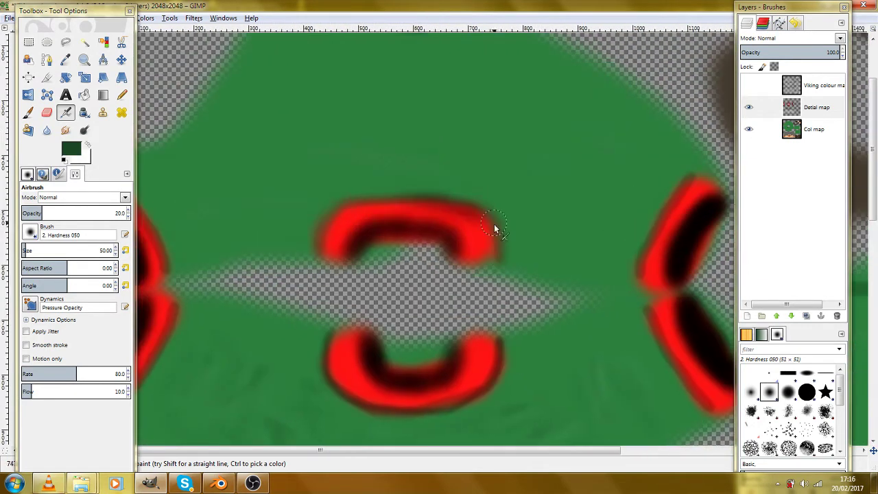
drag(485, 185, 493, 229)
scroll(479, 220, up, 2)
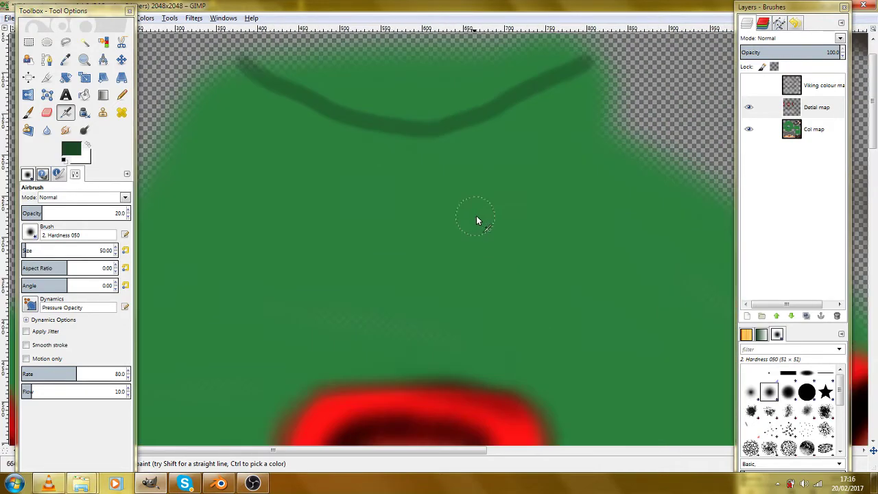
click(799, 124)
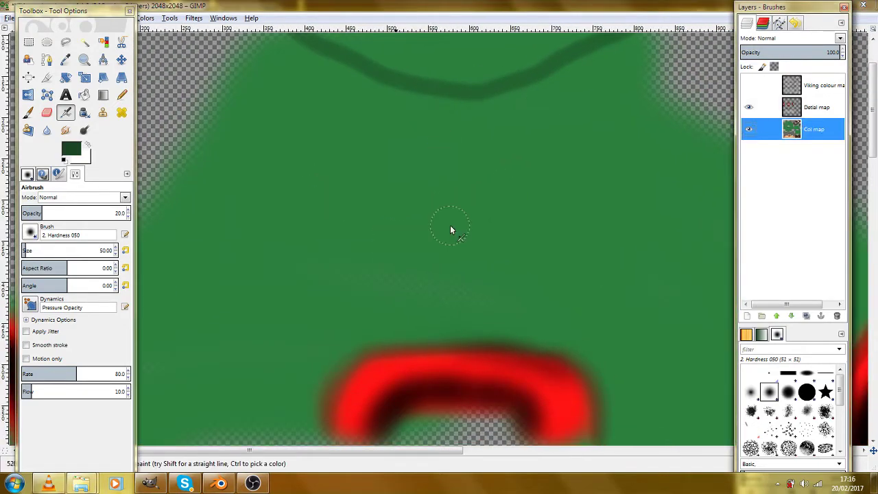
drag(450, 225, 528, 163)
click(69, 152)
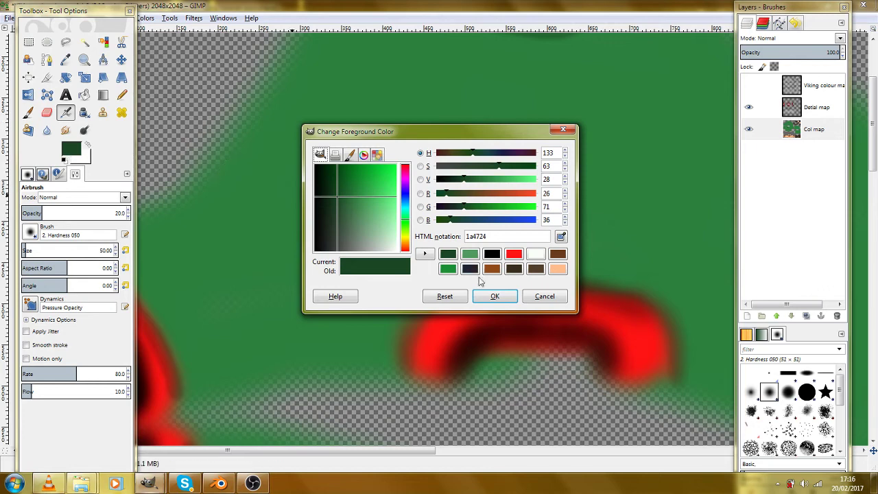
click(447, 269)
click(485, 297)
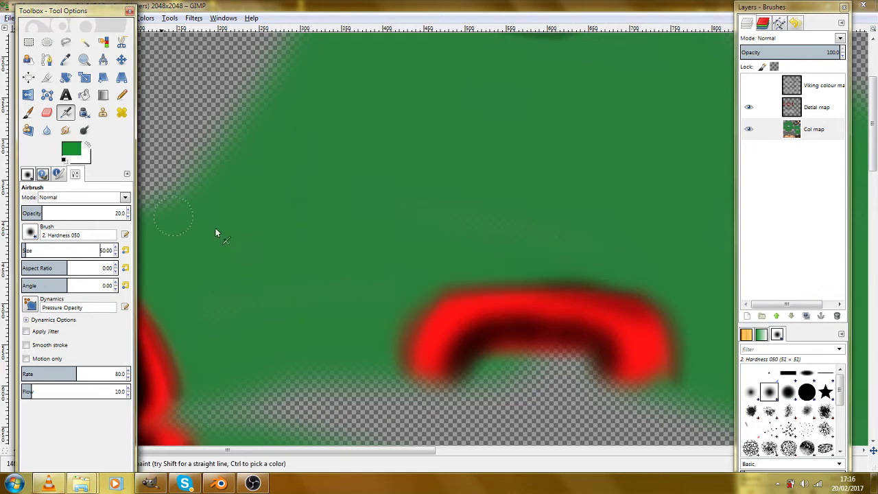
key(p)
drag(209, 318, 279, 311)
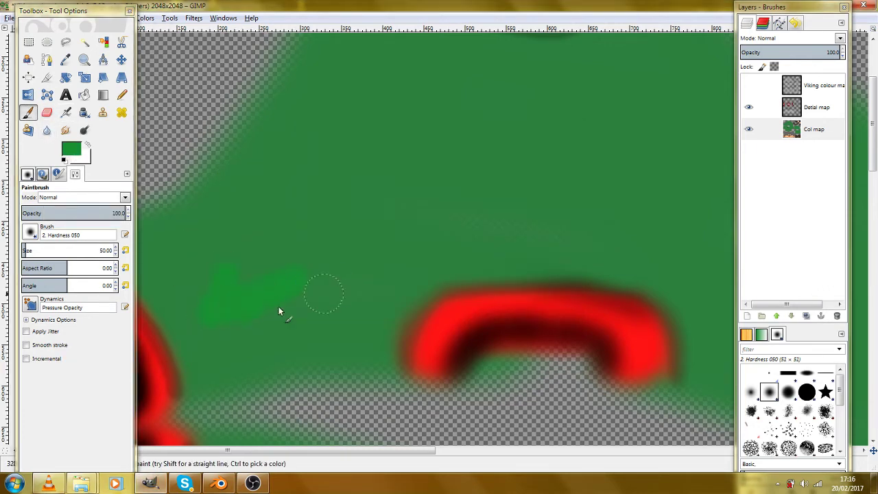
key(ctrl+z)
click(69, 151)
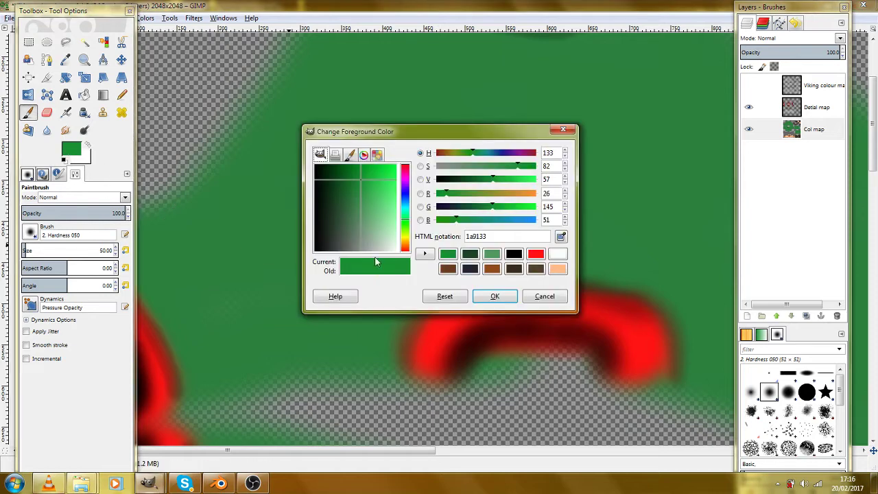
click(490, 255)
click(495, 295)
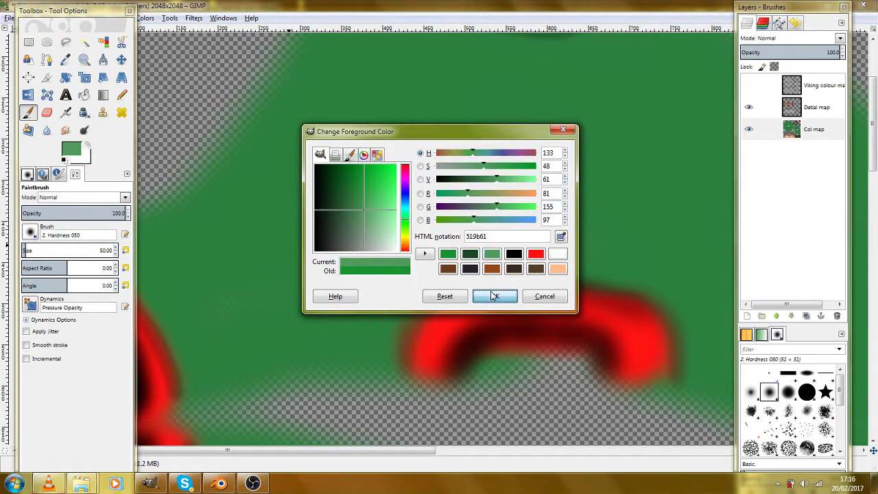
drag(300, 312, 288, 300)
key(ctrl+z)
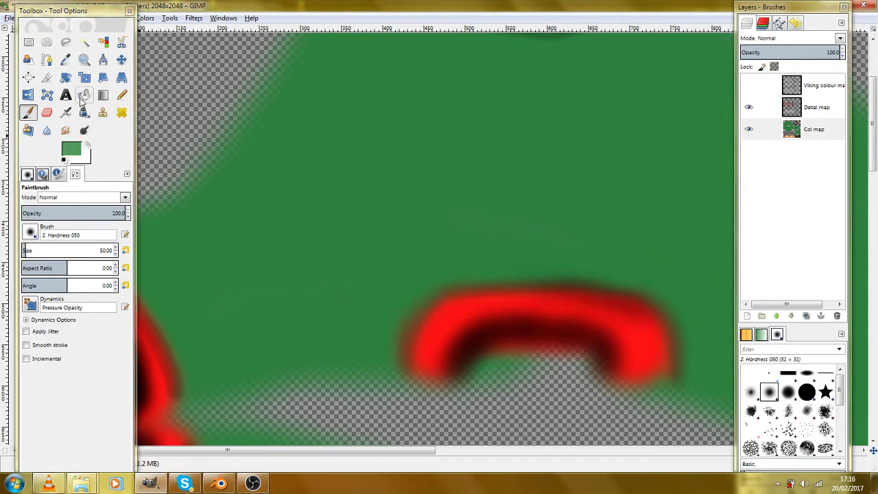
Sample the tunic's base green and paint over the faint marks on the back panel with the Paintbrush.
click(66, 60)
click(360, 112)
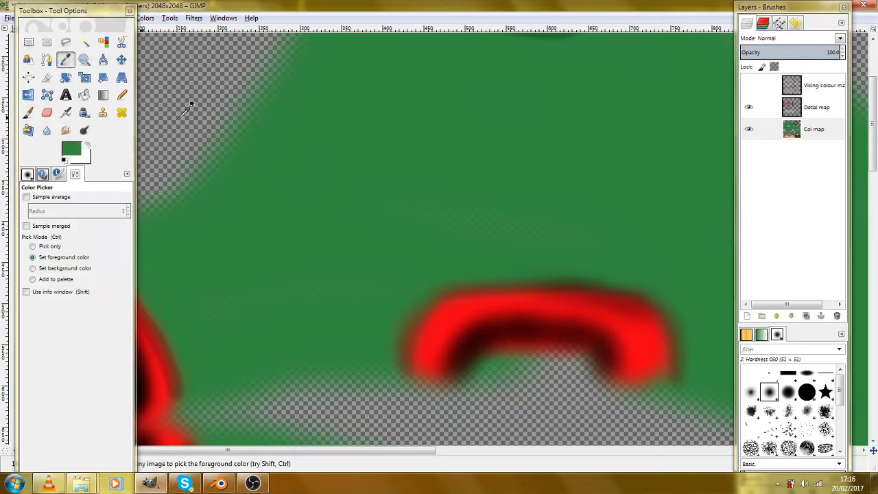
click(28, 112)
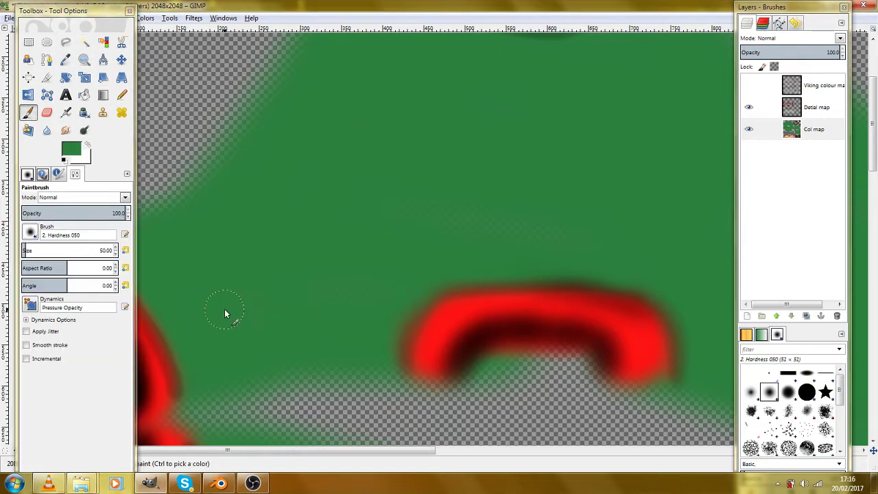
drag(666, 251, 527, 309)
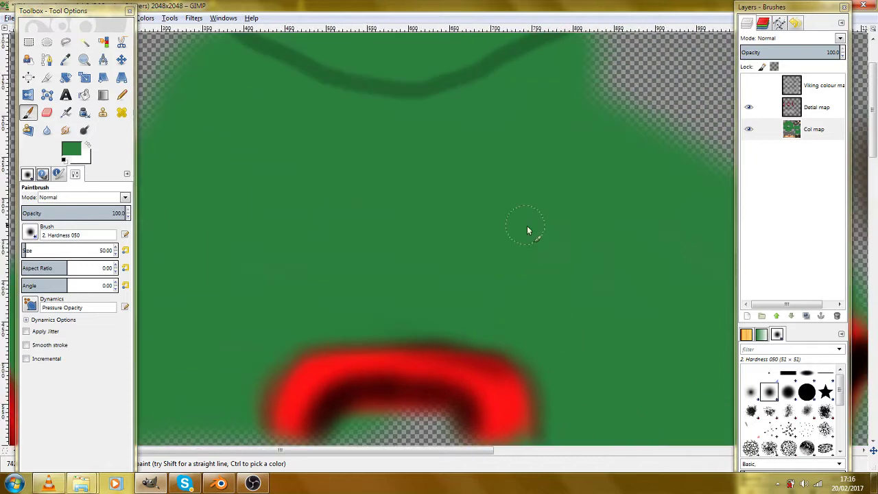
drag(581, 341, 559, 308)
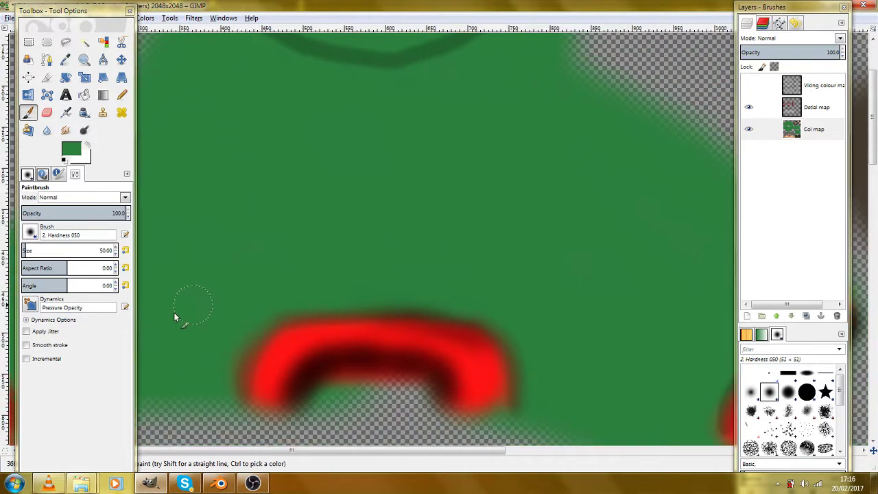
drag(490, 299, 309, 272)
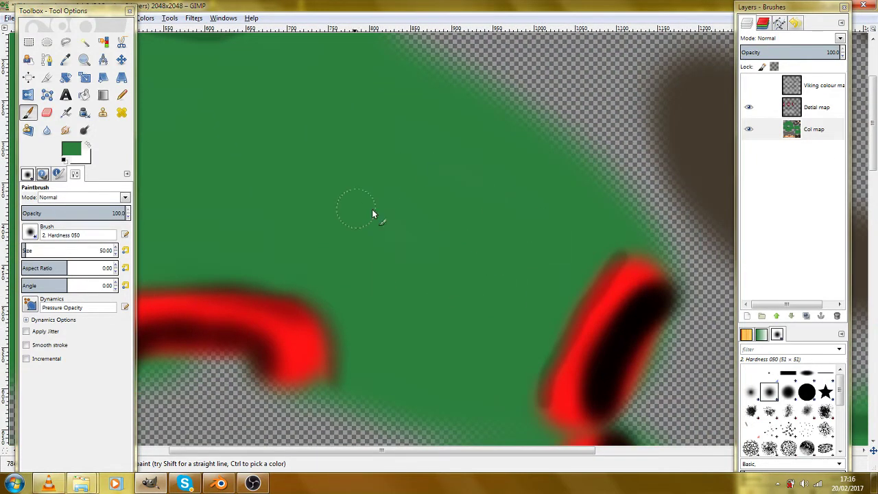
drag(364, 207, 633, 266)
drag(316, 367, 360, 301)
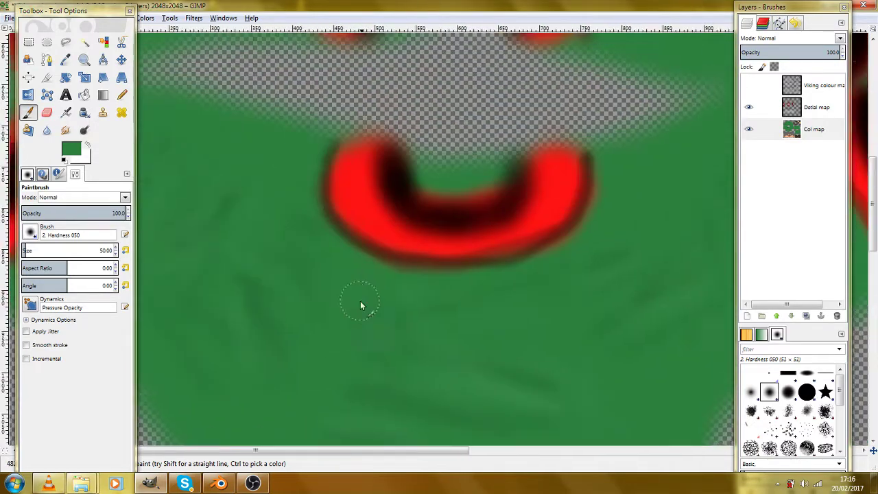
Airbrush soft fold shadows in dark green 1a4724 above the dark hem of the tunic front.
drag(417, 297, 401, 165)
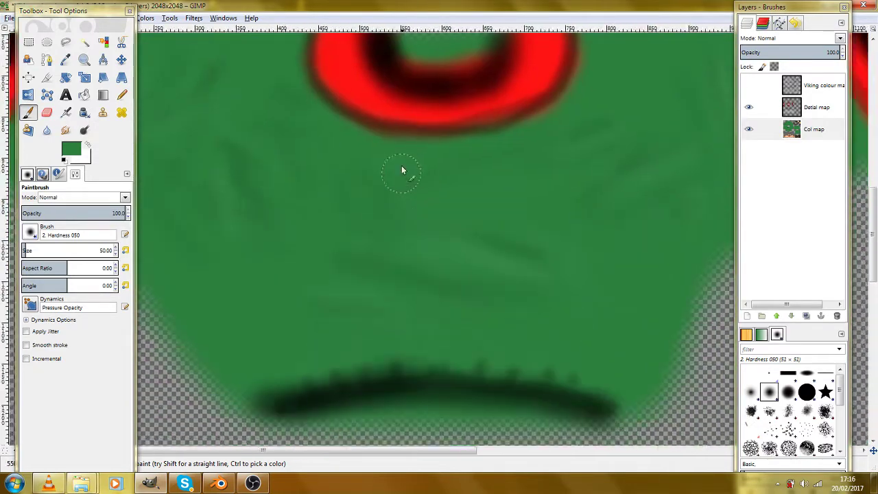
click(71, 150)
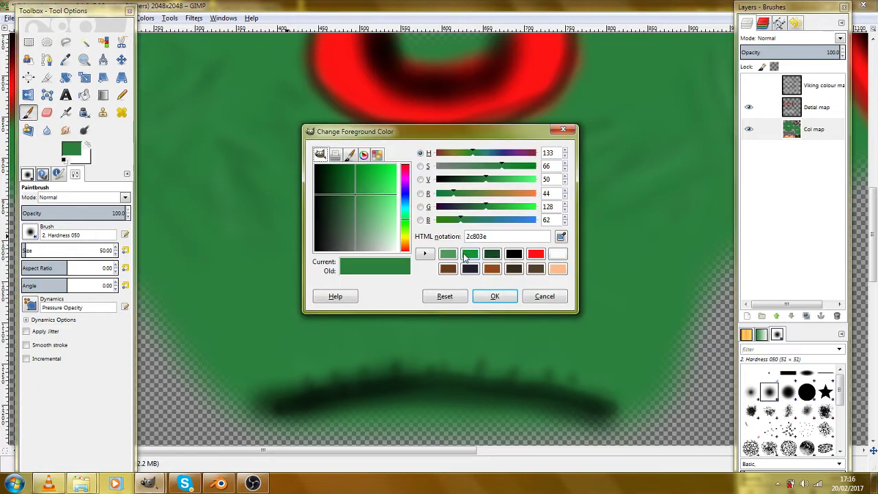
click(492, 254)
click(493, 297)
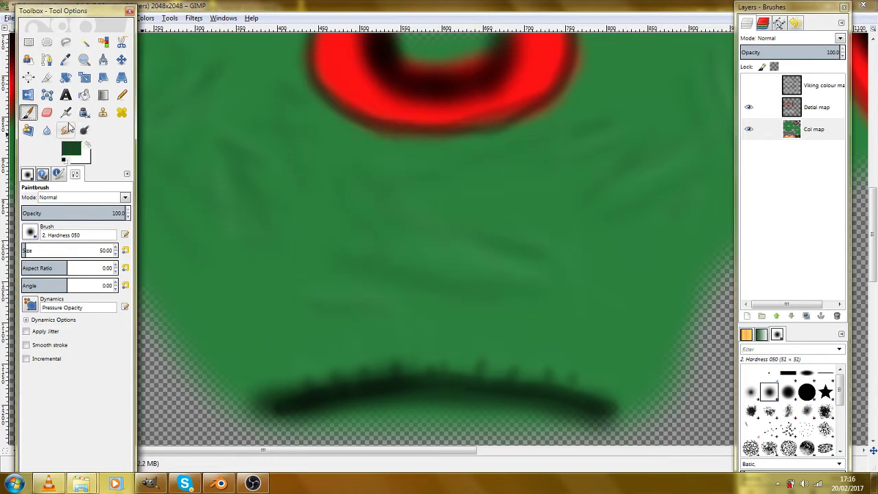
click(66, 113)
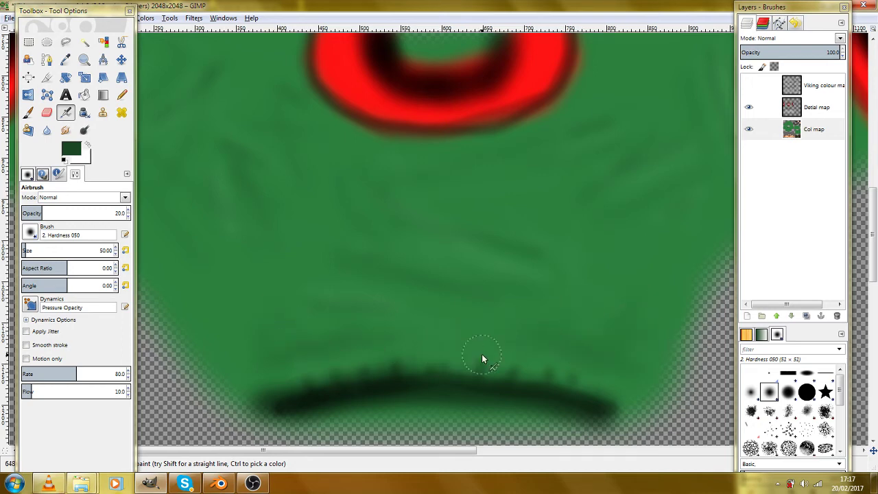
drag(284, 343, 399, 381)
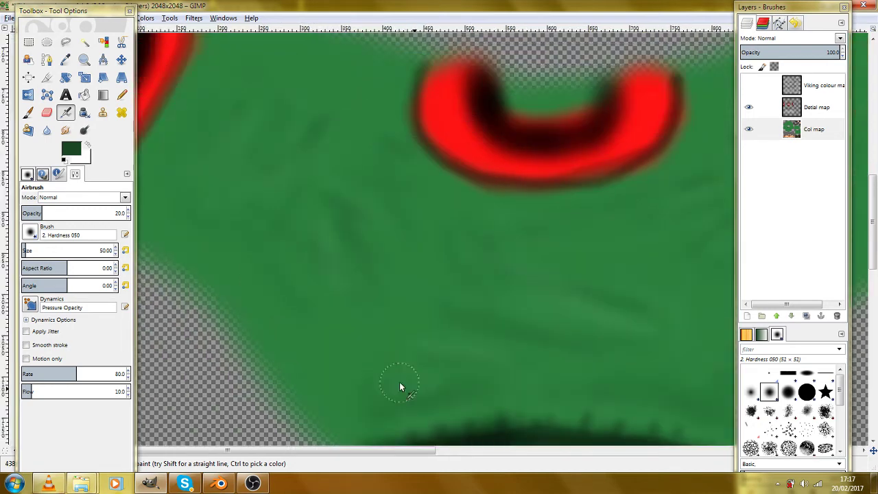
drag(472, 372, 480, 318)
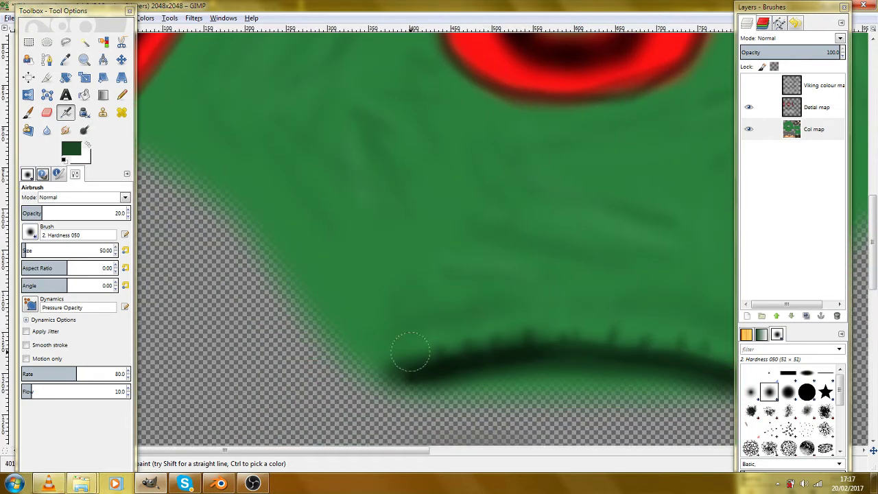
drag(579, 320, 447, 272)
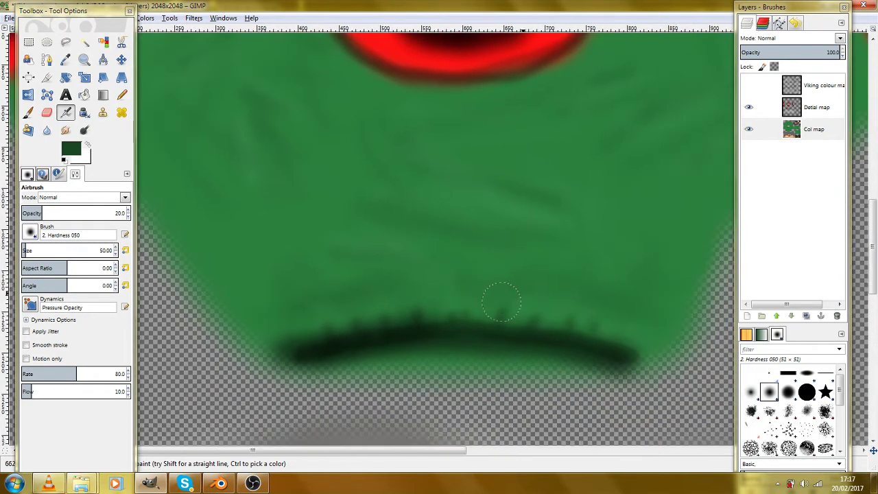
scroll(421, 265, up, 3)
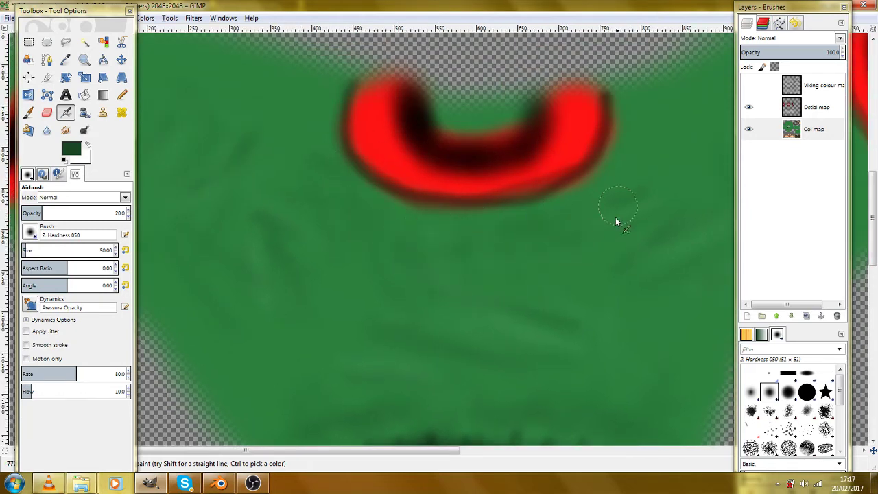
Show the Viking colour map wireframe layer over the texture and inspect the tunic's back panel and shoulders against it.
drag(615, 217, 518, 270)
drag(515, 215, 529, 367)
drag(470, 236, 506, 329)
drag(566, 151, 475, 195)
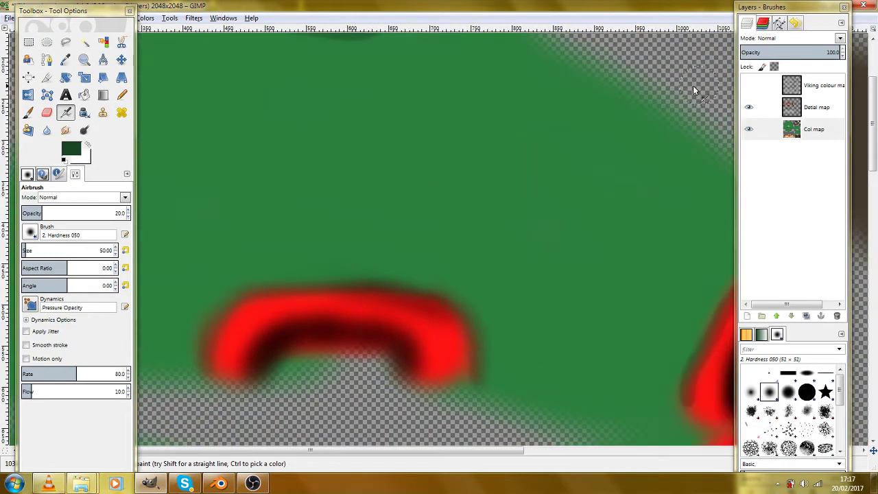
drag(496, 157, 409, 103)
drag(390, 176, 373, 77)
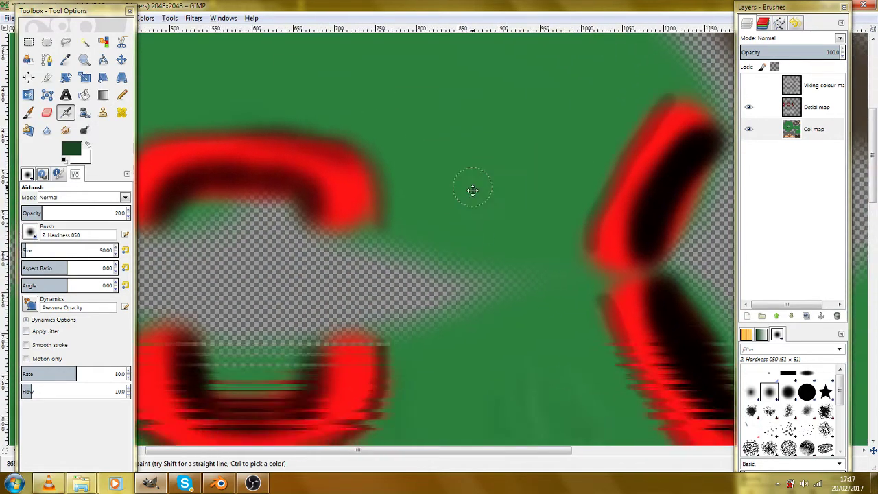
drag(472, 190, 435, 240)
click(749, 86)
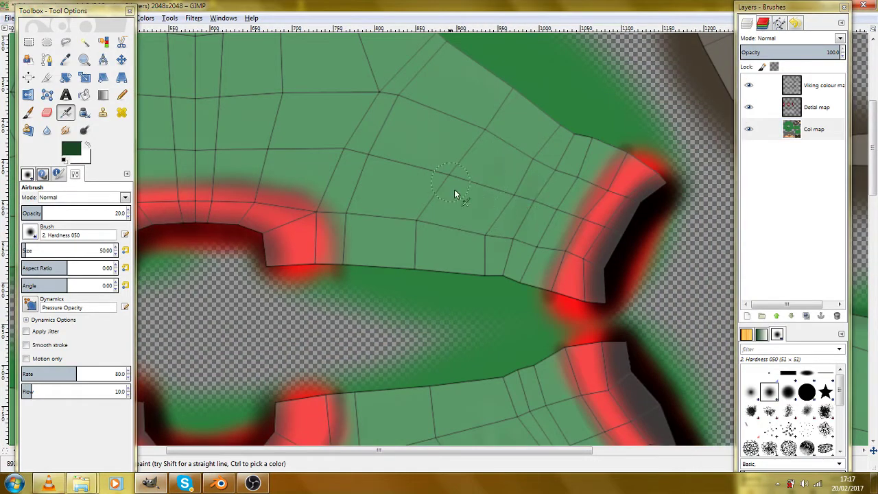
drag(426, 249, 458, 243)
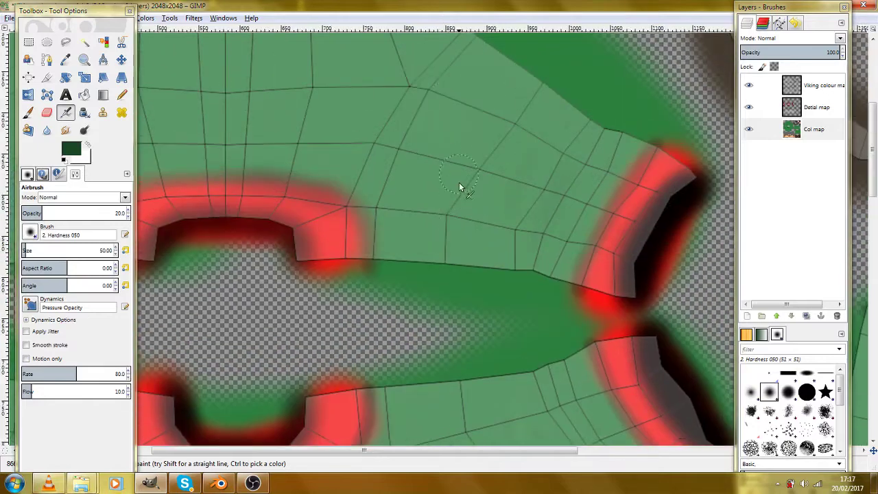
mouse_move(353, 213)
mouse_down()
mouse_move(494, 321)
mouse_move(665, 320)
mouse_up()
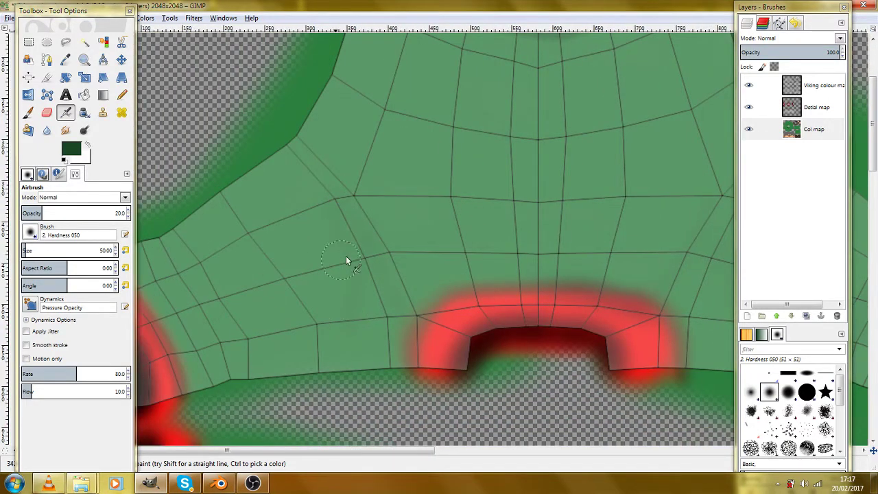
Check the tunic's back panel and neckline against the wireframe and hide the Viking colour map layer.
mouse_move(203, 279)
mouse_down()
mouse_move(241, 246)
mouse_move(225, 393)
mouse_up()
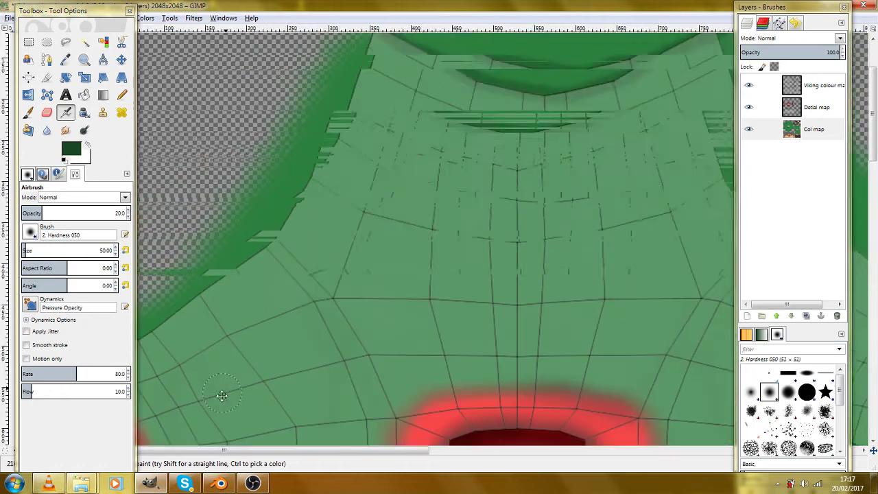
drag(450, 255, 413, 180)
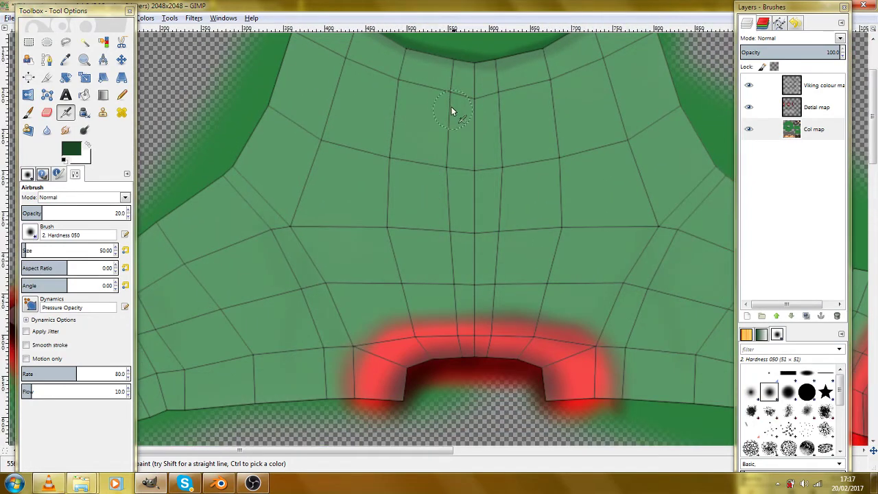
scroll(408, 75, up, 2)
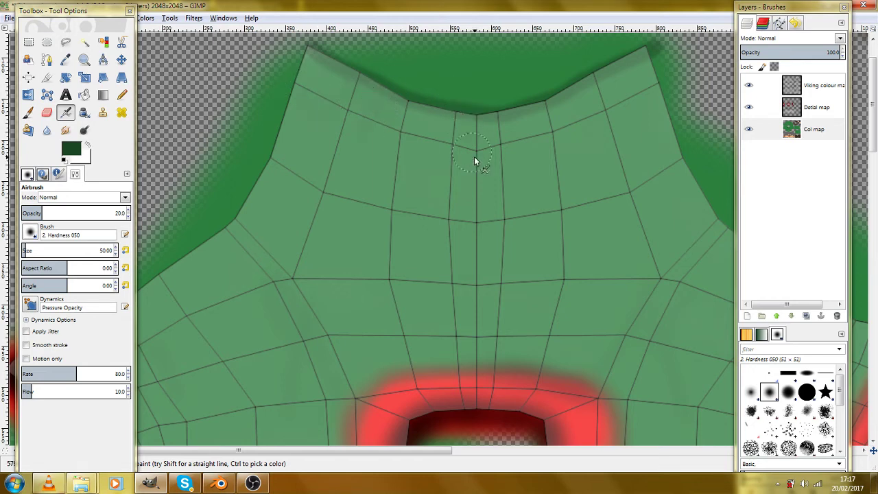
click(748, 85)
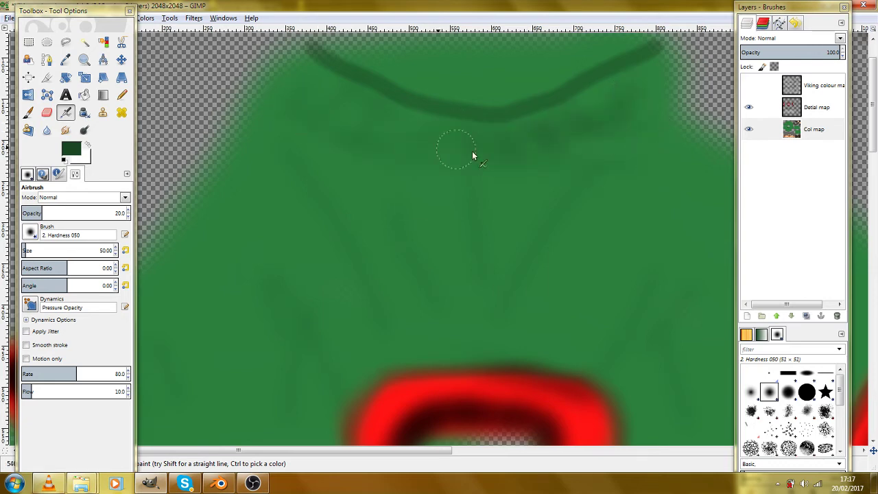
Examine the creases and trim across the tunic's shoulder, front and dark hem, and on the separate green panels beside it.
drag(594, 194, 381, 135)
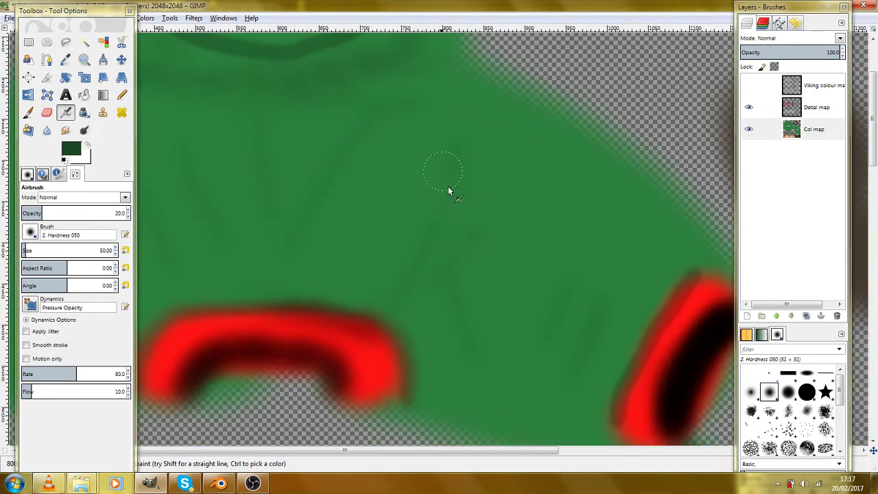
scroll(583, 239, down, 10)
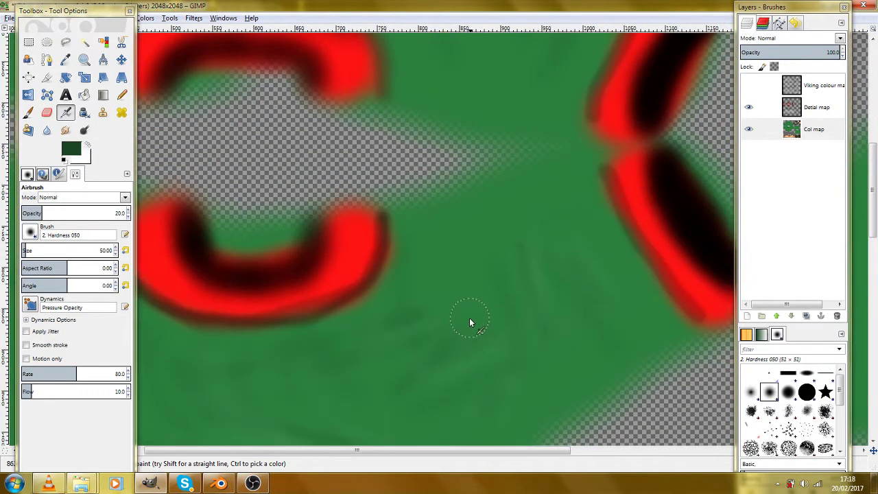
ctrl+scroll(470, 317, down, 3)
scroll(470, 317, down, 2)
ctrl+scroll(514, 307, up, 2)
ctrl+scroll(515, 304, up, 1)
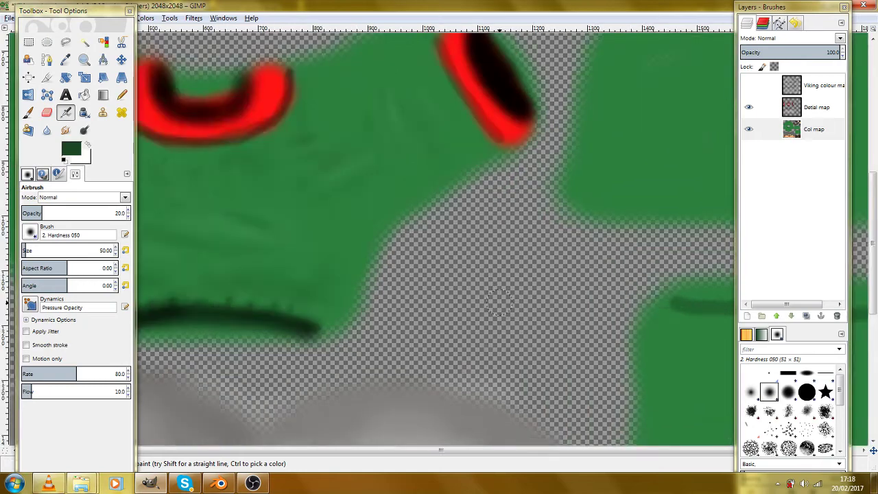
drag(669, 195, 367, 239)
scroll(344, 237, up, 2)
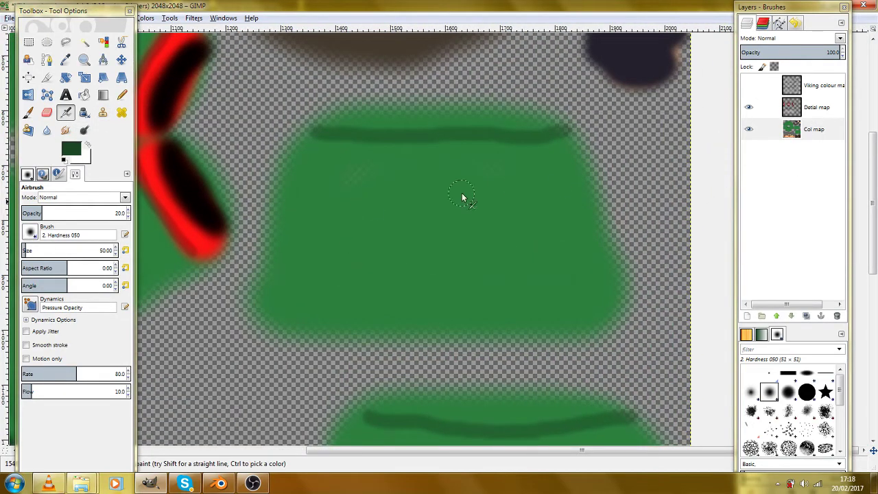
drag(219, 192, 510, 253)
drag(214, 155, 463, 296)
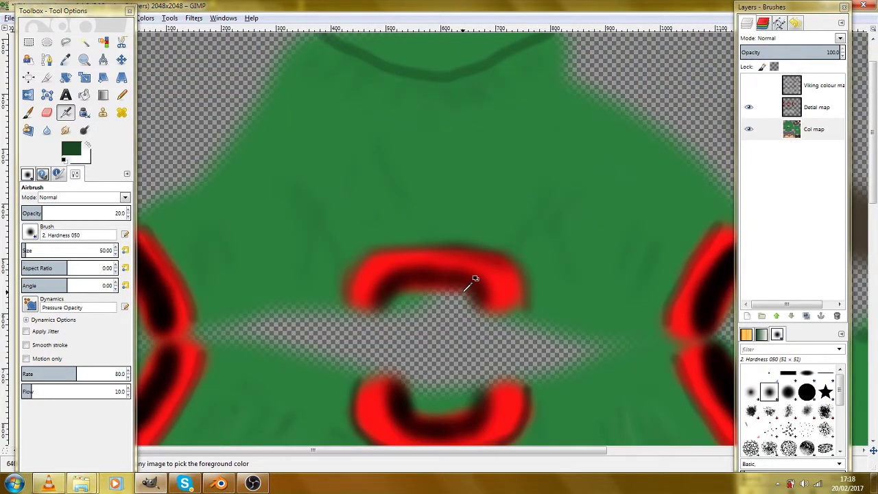
Undo the back-panel creases made on Col map and make the Detial map layer active with the wireframe hidden.
key(ctrl+z)
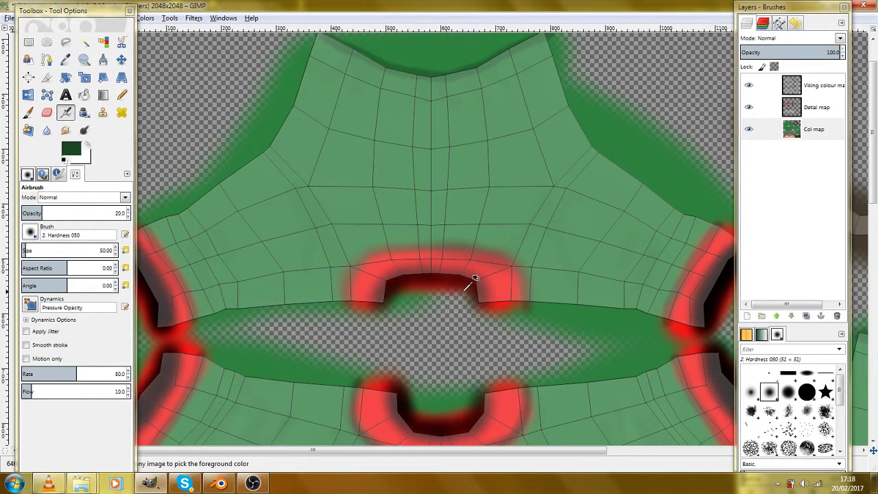
click(756, 107)
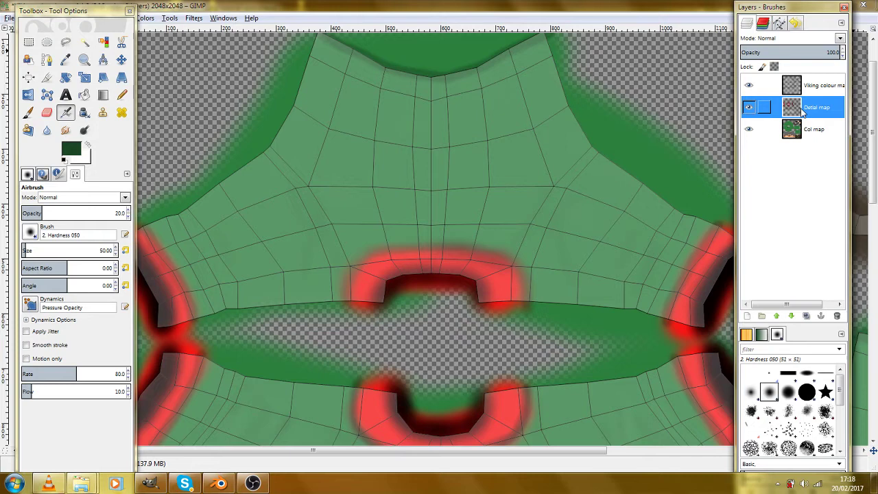
click(748, 85)
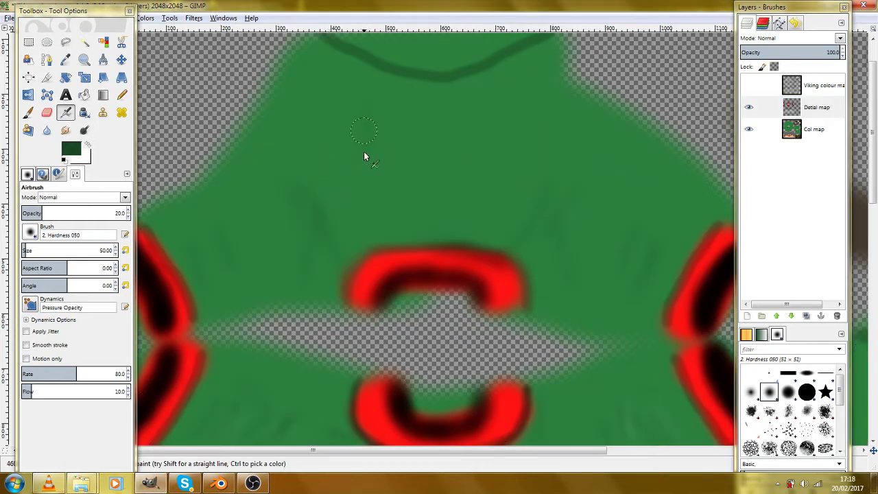
Airbrush faint dark green creases running down the tunic's back panel between the neckline and the red trim on the Detial map layer.
drag(364, 153, 367, 164)
drag(337, 65, 325, 94)
drag(421, 105, 423, 205)
mouse_move(501, 107)
mouse_down()
mouse_move(442, 225)
mouse_move(430, 197)
mouse_move(416, 197)
mouse_move(454, 245)
mouse_up()
drag(363, 198, 392, 248)
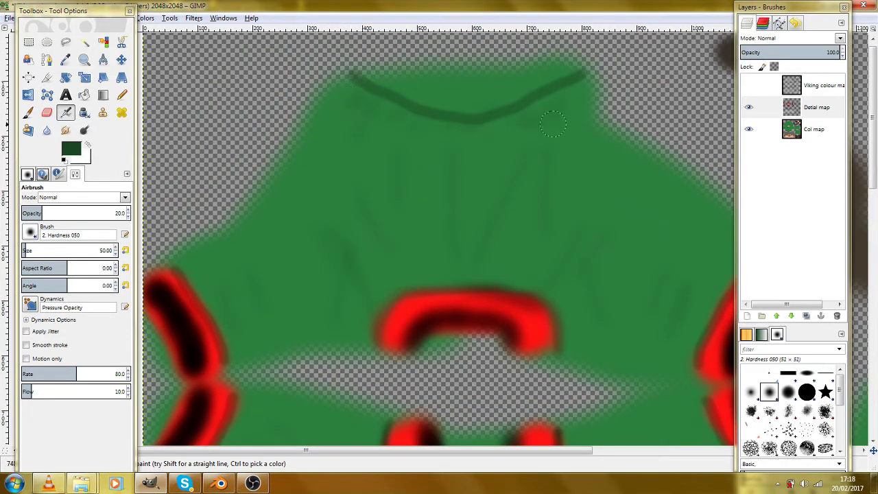
drag(657, 198, 491, 168)
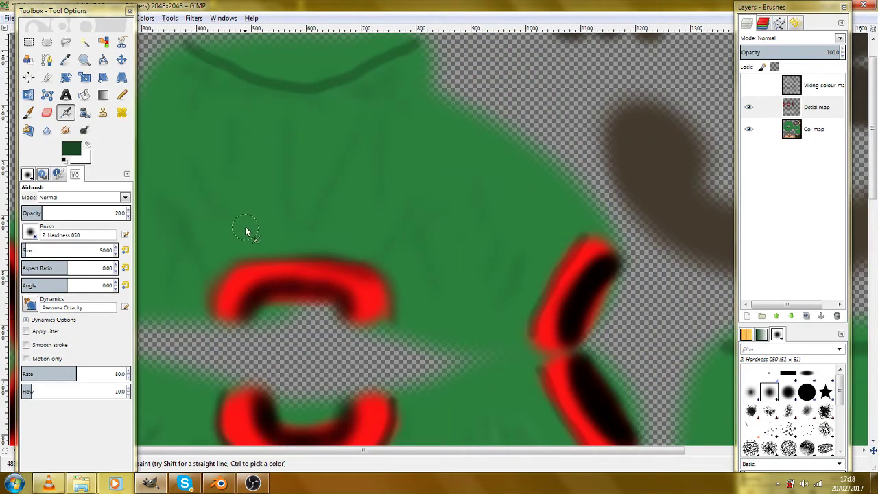
drag(140, 158, 286, 198)
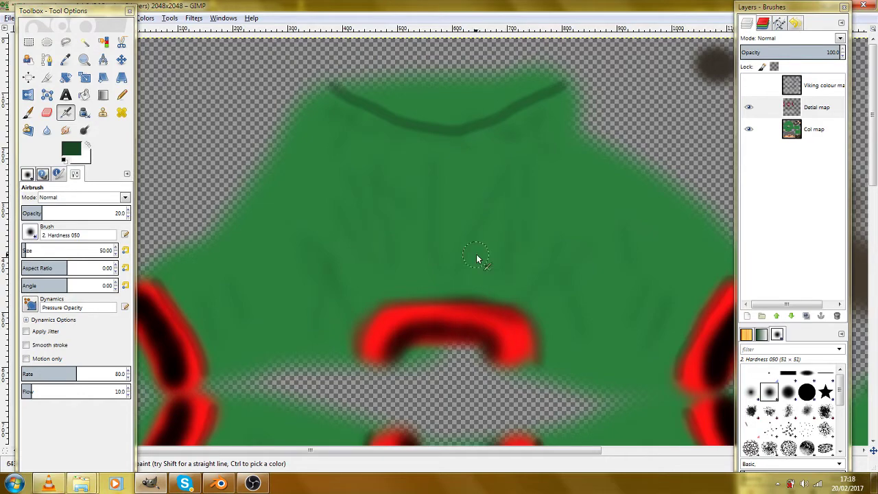
Airbrush faint vertical dark green creases below the dark band on the upper of the separate green panels.
mouse_move(586, 363)
mouse_down()
mouse_move(438, 259)
mouse_move(595, 293)
mouse_move(628, 392)
mouse_move(485, 245)
mouse_up()
mouse_move(400, 151)
mouse_down()
mouse_move(331, 141)
mouse_move(440, 153)
mouse_move(495, 146)
mouse_up()
mouse_move(568, 326)
mouse_down()
mouse_move(325, 163)
mouse_move(416, 197)
mouse_move(406, 212)
mouse_move(424, 181)
mouse_move(461, 184)
mouse_move(485, 220)
mouse_move(543, 167)
mouse_move(572, 221)
mouse_move(603, 227)
mouse_up()
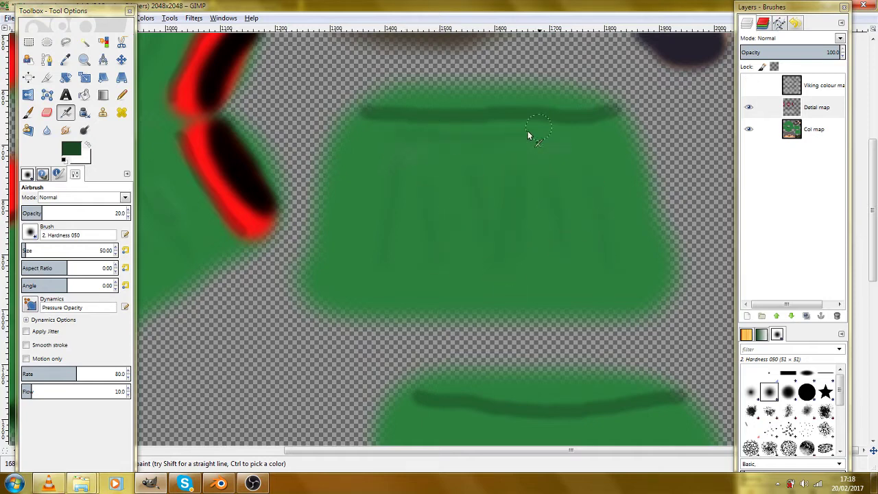
Airbrush faint dark green fold lines down the two green skirt panels on the detail layer.
drag(370, 135, 348, 243)
scroll(542, 199, down, 5)
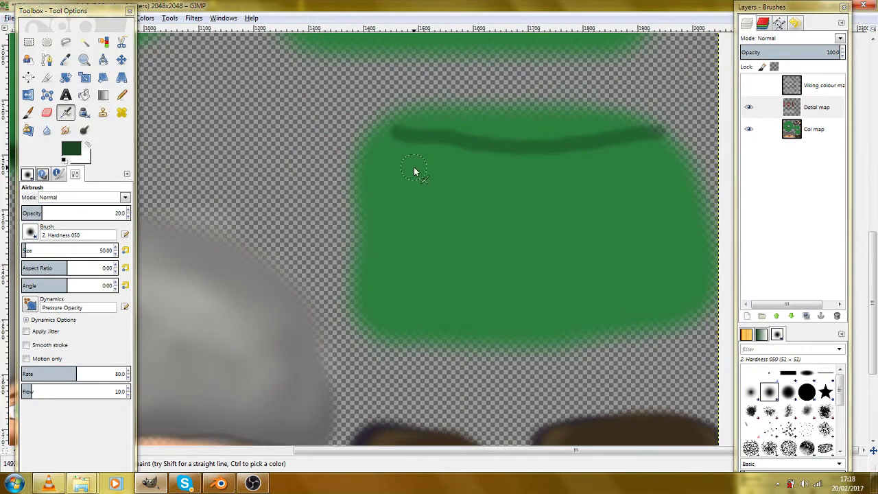
drag(414, 171, 407, 282)
drag(466, 199, 473, 312)
mouse_move(439, 206)
mouse_down()
mouse_move(483, 169)
mouse_move(539, 194)
mouse_move(570, 295)
mouse_move(630, 192)
mouse_up()
drag(423, 337, 485, 411)
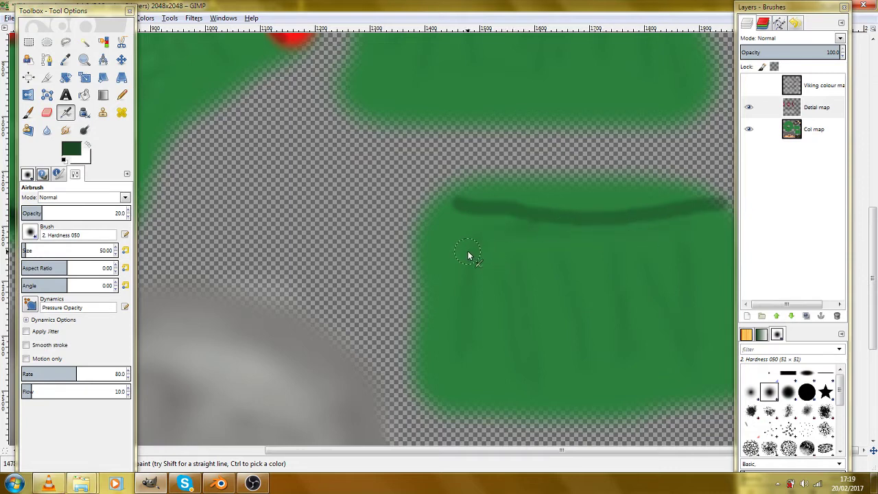
scroll(468, 251, down, 3)
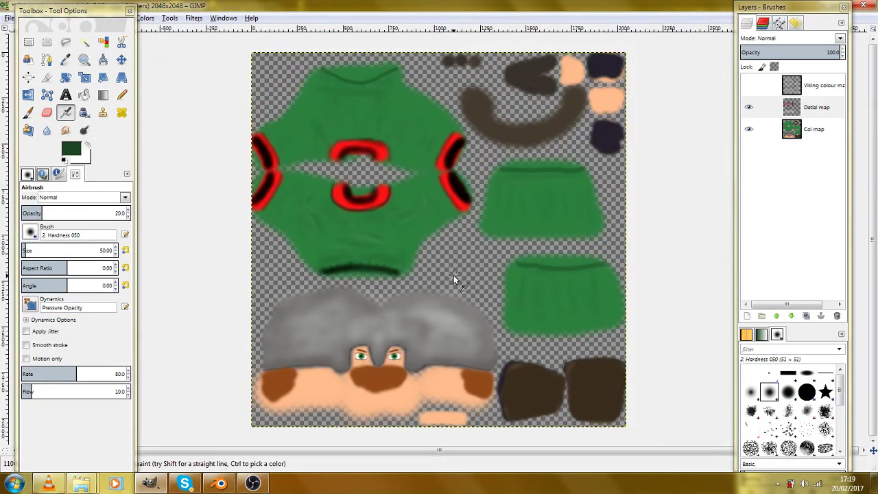
Review the skirt and brown trouser pieces of the texture, and switch to Blender to examine the trousers in the viking reference image.
scroll(453, 281, up, 4)
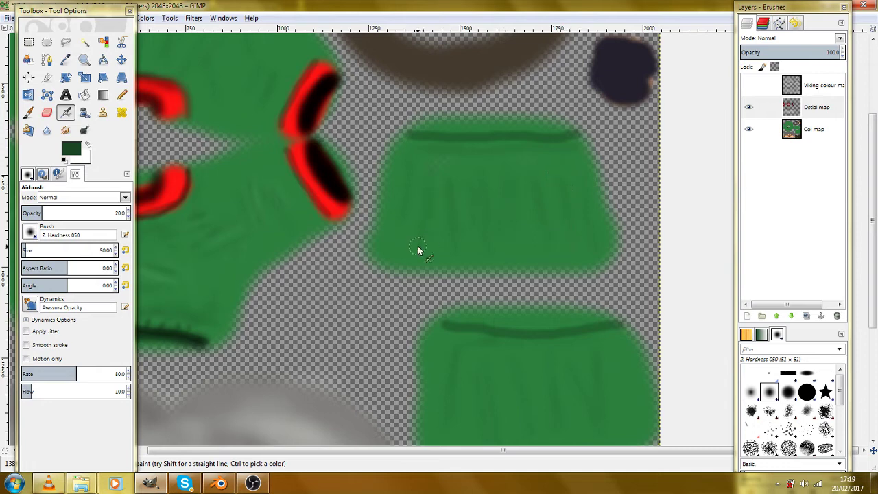
mouse_move(467, 129)
mouse_down()
mouse_move(458, 225)
mouse_move(441, 281)
mouse_up()
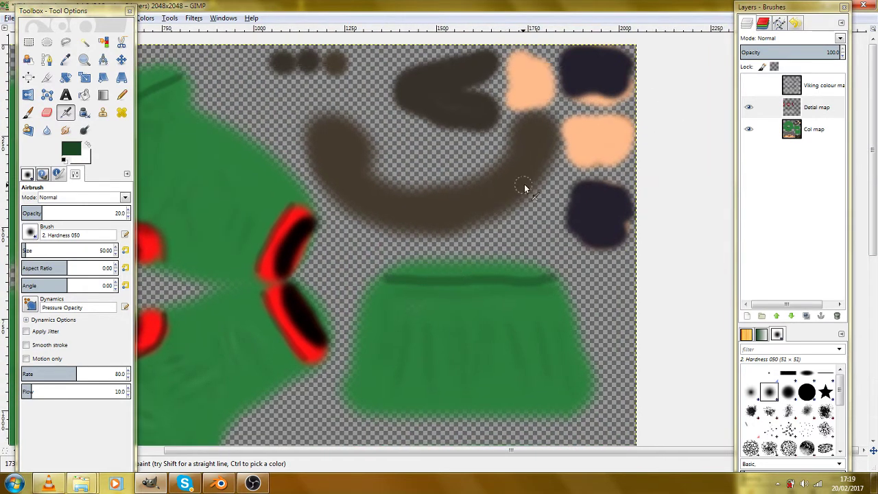
drag(509, 235, 531, 264)
drag(506, 312, 492, 147)
drag(508, 254, 518, 120)
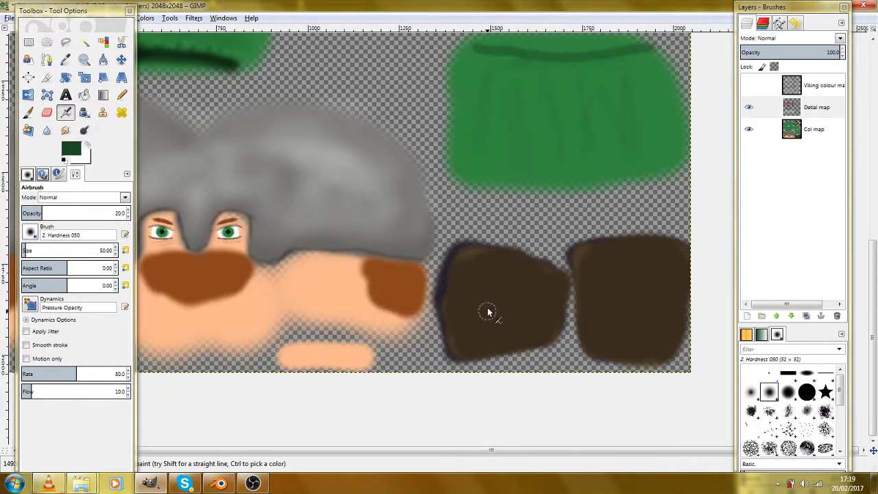
drag(488, 309, 468, 259)
scroll(467, 261, up, 2)
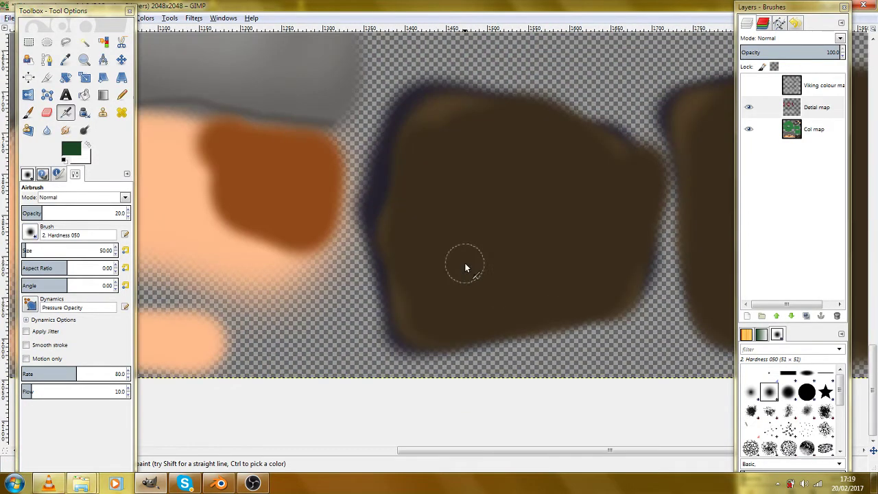
click(219, 484)
scroll(396, 268, down, 5)
scroll(581, 308, up, 5)
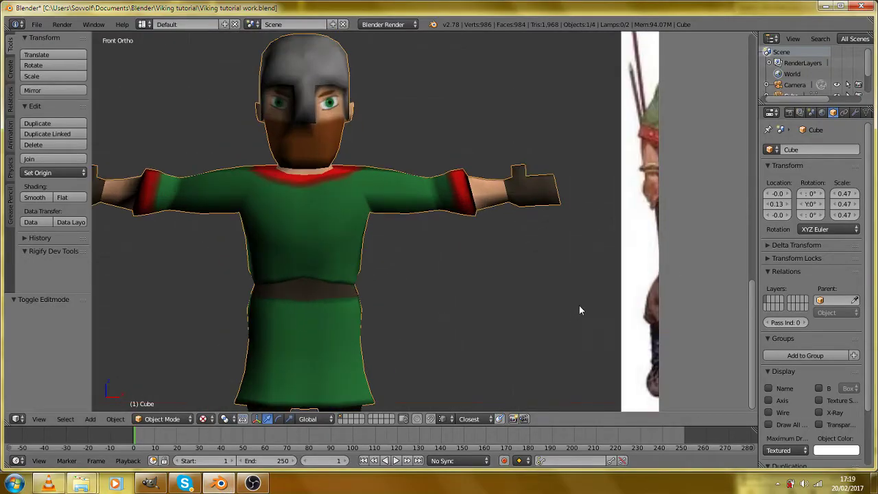
scroll(515, 318, up, 3)
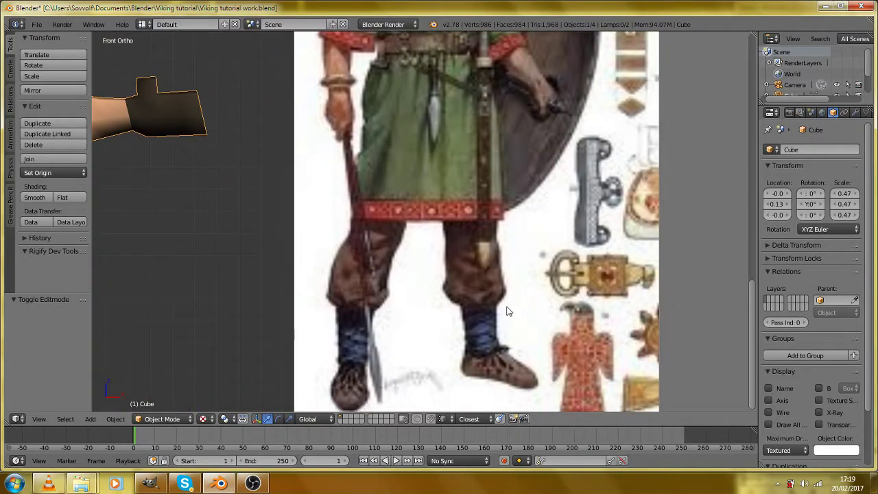
Switch back to GIMP, pick the lighter brown from the trouser piece on the Col map layer, and reselect the Detial map layer.
click(151, 483)
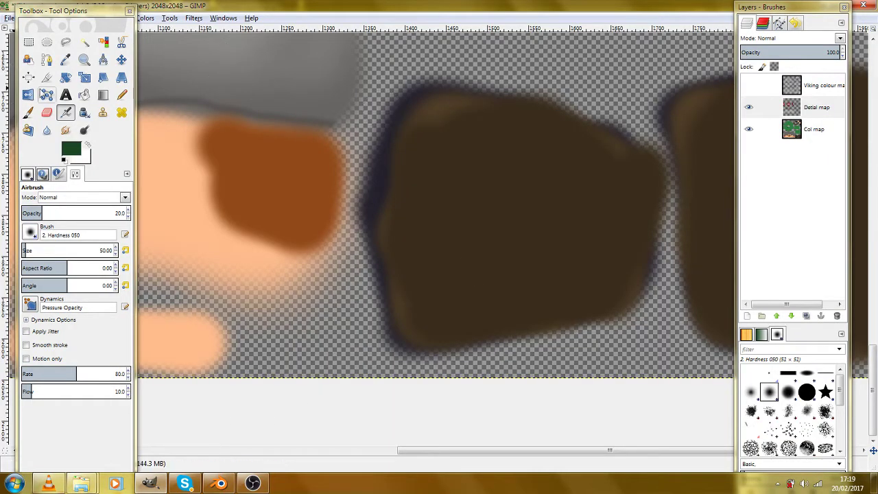
click(65, 61)
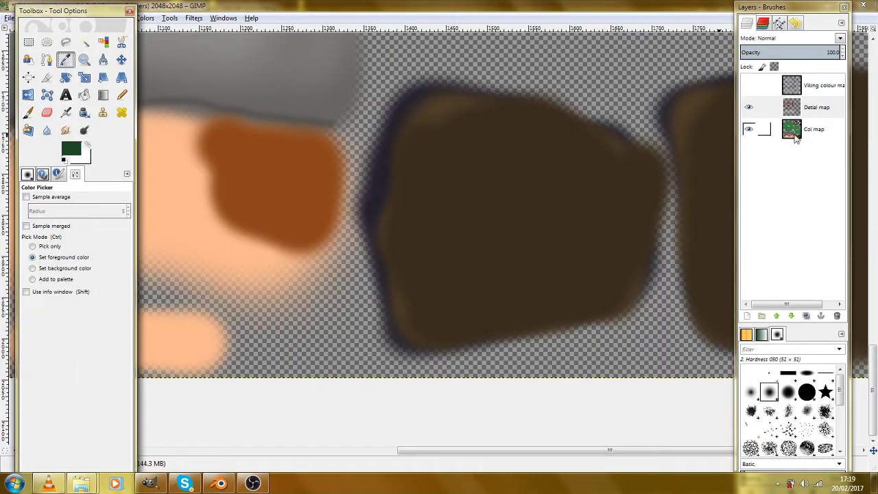
click(818, 136)
click(446, 91)
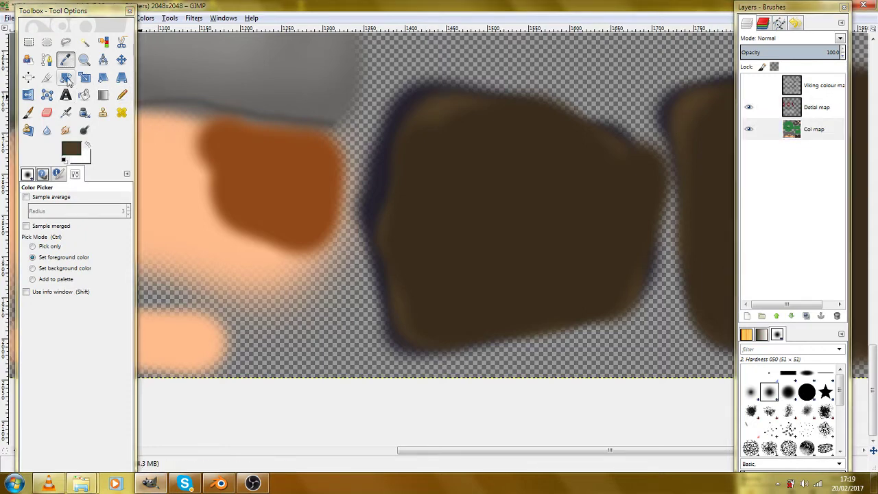
click(812, 114)
drag(592, 177, 432, 200)
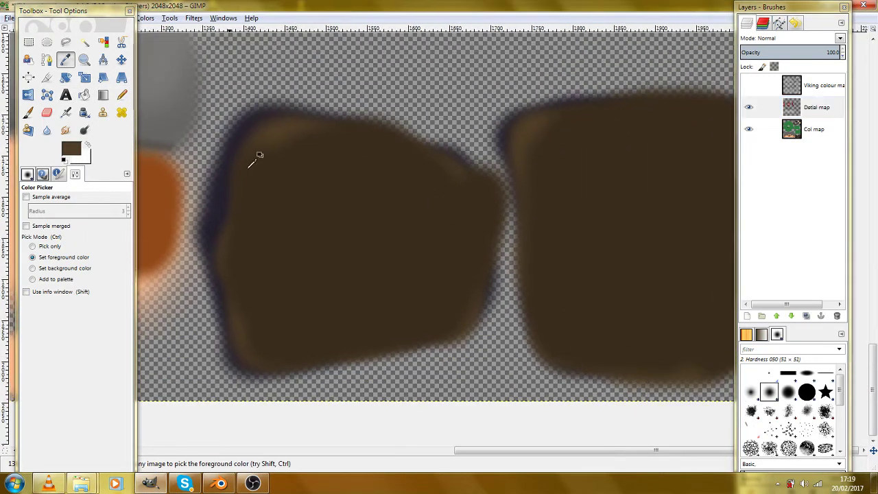
Check the UV layout over both trouser pieces by showing and hiding the Viking colour map layer, and activate the Airbrush.
click(747, 85)
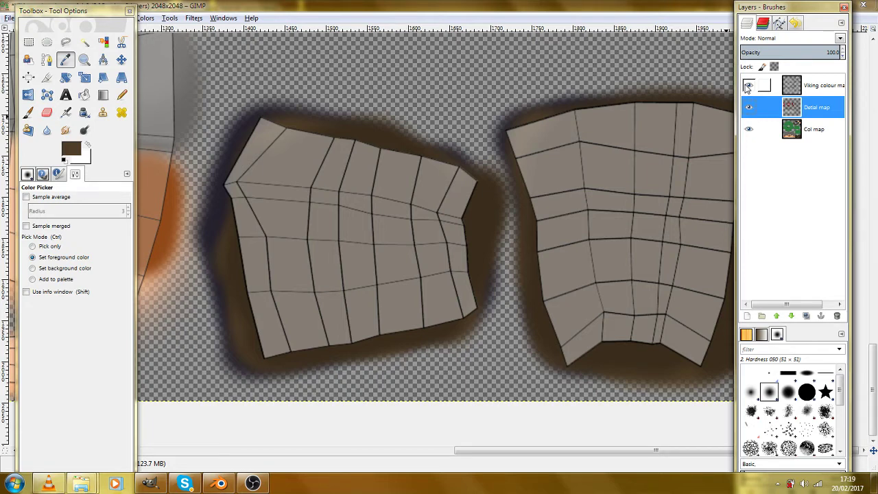
click(748, 85)
click(748, 85)
click(747, 85)
drag(712, 107, 525, 162)
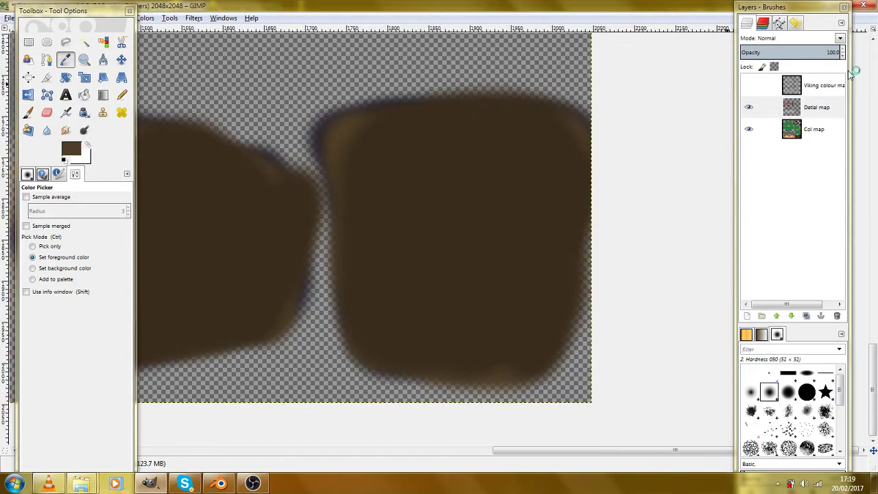
click(748, 85)
key(a)
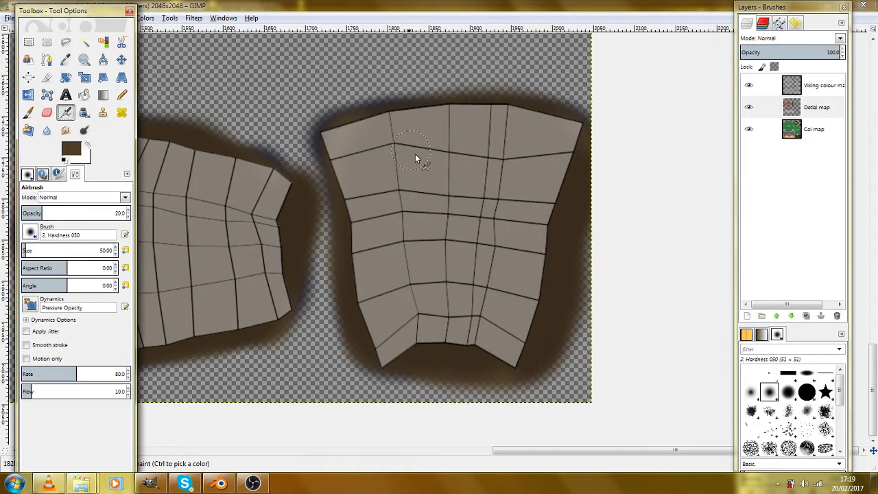
click(748, 85)
Airbrush faint lighter brown crease marks across the larger trouser piece at 20 opacity.
click(467, 159)
mouse_move(415, 165)
mouse_down()
mouse_move(394, 238)
mouse_move(437, 272)
mouse_up()
mouse_move(463, 310)
mouse_down()
mouse_move(431, 243)
mouse_move(451, 217)
mouse_up()
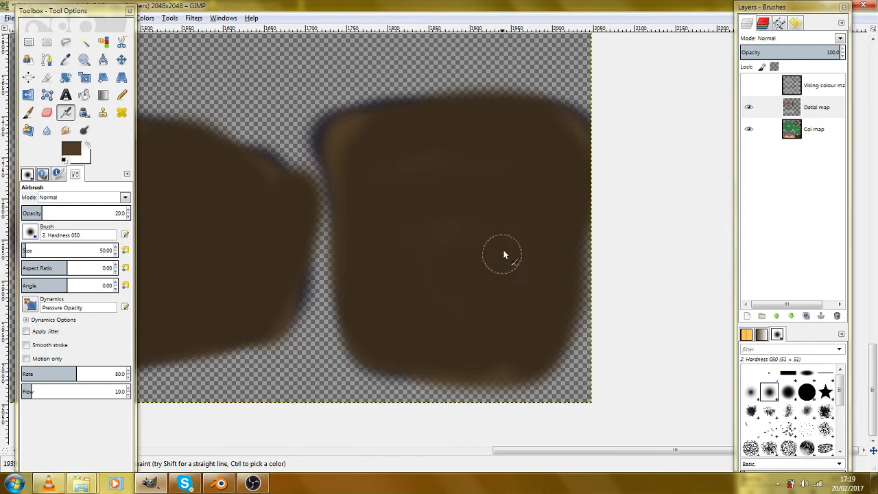
Raise the airbrush opacity to 53.7 and paint lighter brown creases on both trouser pieces.
click(77, 213)
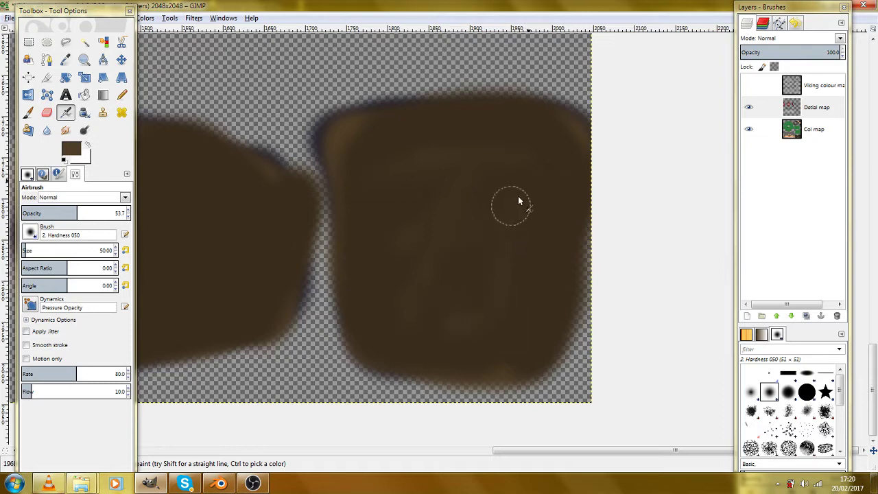
scroll(455, 148, left, 5)
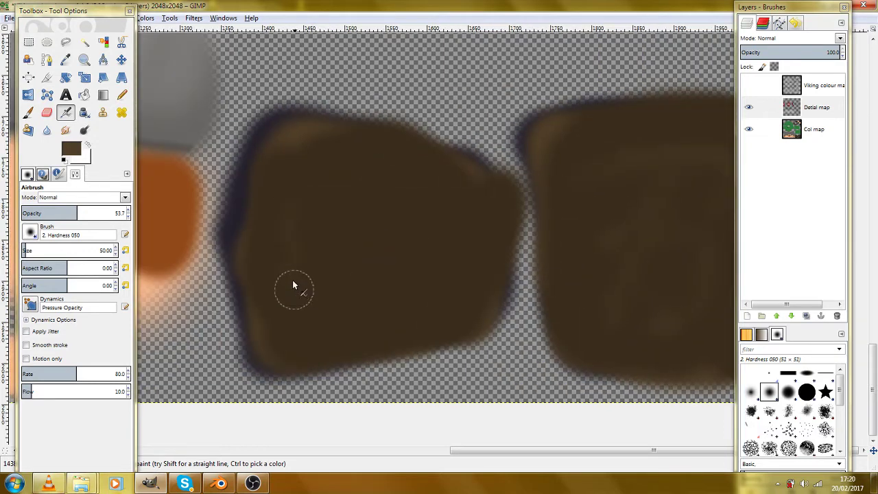
mouse_move(293, 281)
mouse_down()
mouse_move(347, 202)
mouse_move(380, 264)
mouse_move(419, 247)
mouse_move(358, 189)
mouse_up()
scroll(456, 248, right, 4)
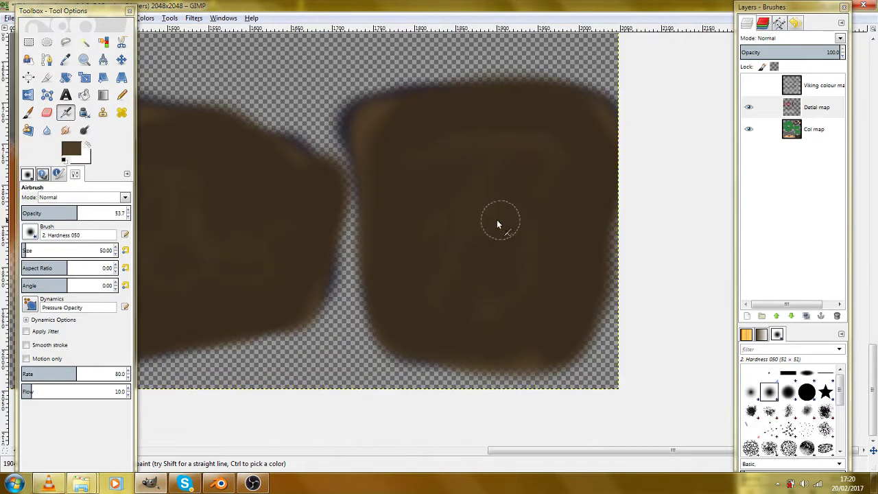
scroll(409, 220, left, 4)
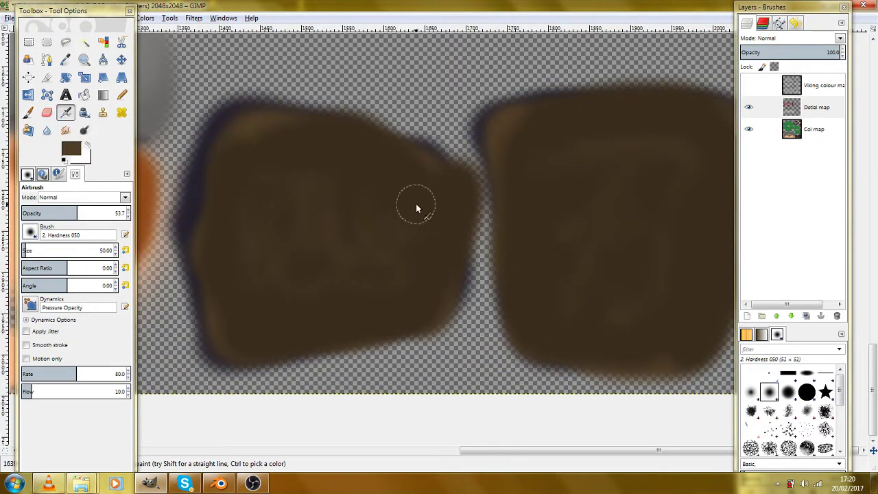
Look over the texture from the trouser pieces to the dark navy patch beside the belt, and briefly check the model in Blender.
scroll(480, 212, up, 1)
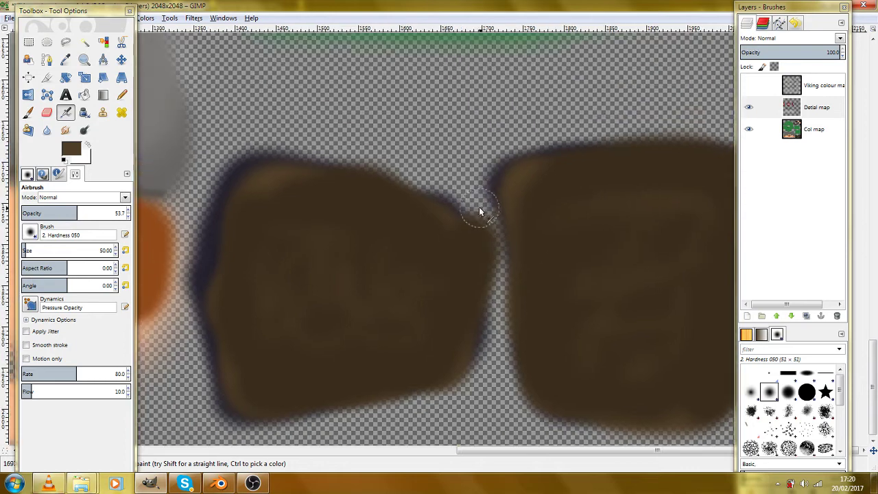
scroll(489, 202, down, 3)
scroll(503, 197, up, 4)
scroll(508, 196, right, 2)
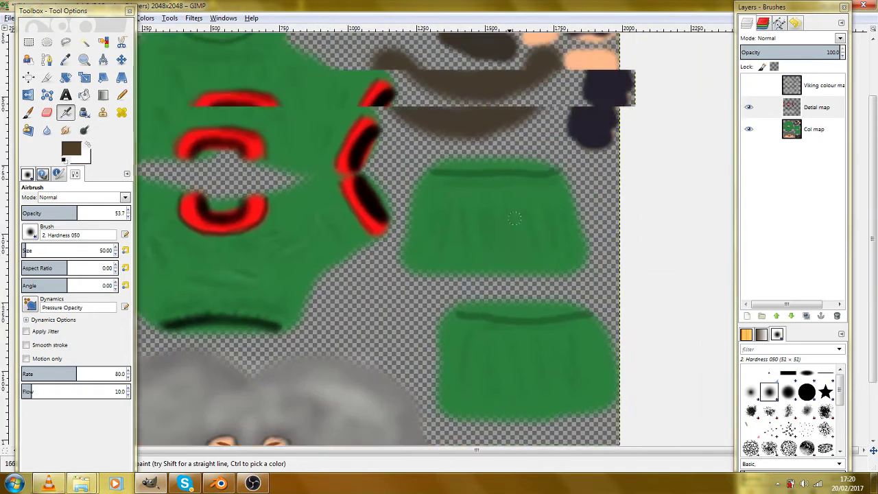
scroll(583, 172, up, 1)
scroll(611, 189, up, 2)
scroll(512, 206, up, 1)
scroll(240, 194, right, 2)
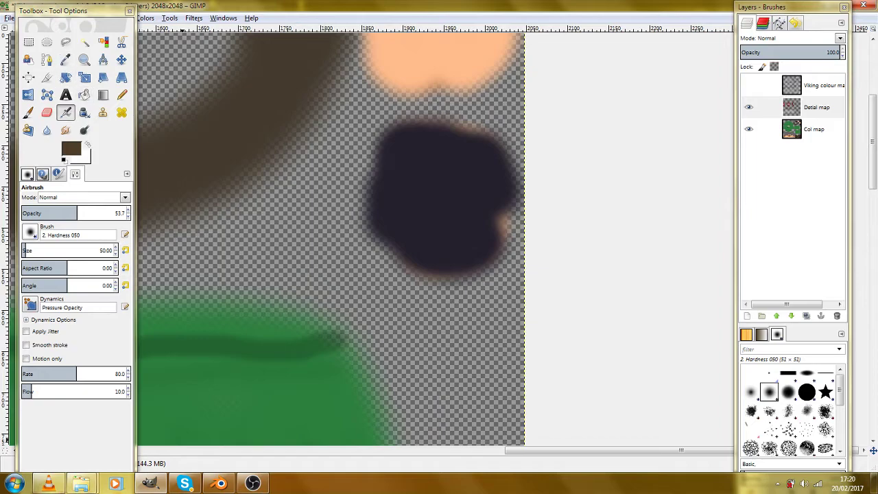
click(220, 482)
click(219, 483)
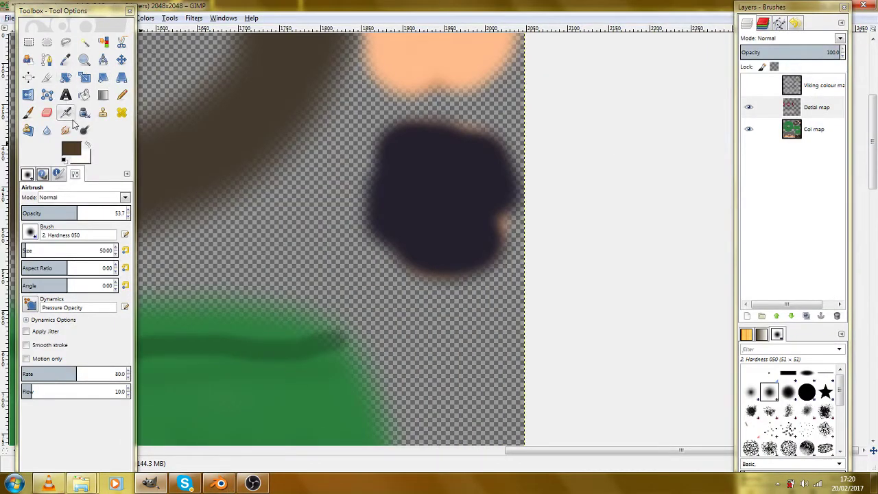
Change the foreground colour to a muted dark blue, starting from the recent colour 24202c and shifting its hue to about 241.
click(72, 146)
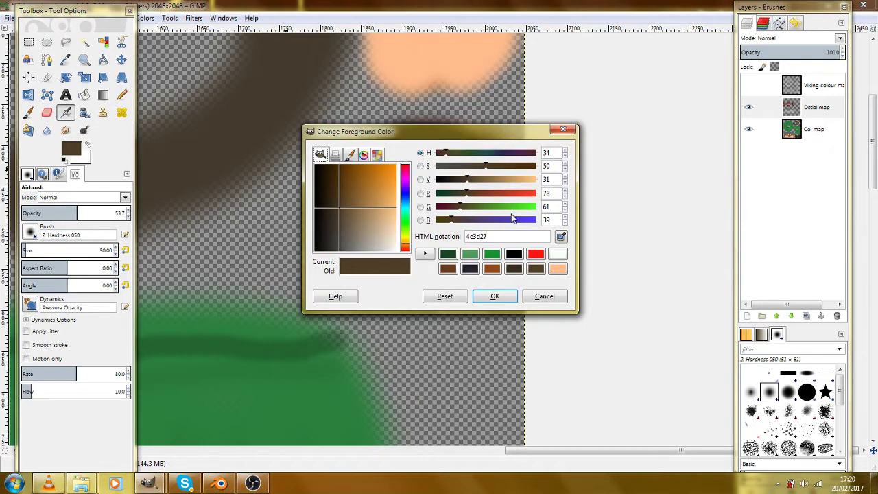
click(511, 218)
click(470, 269)
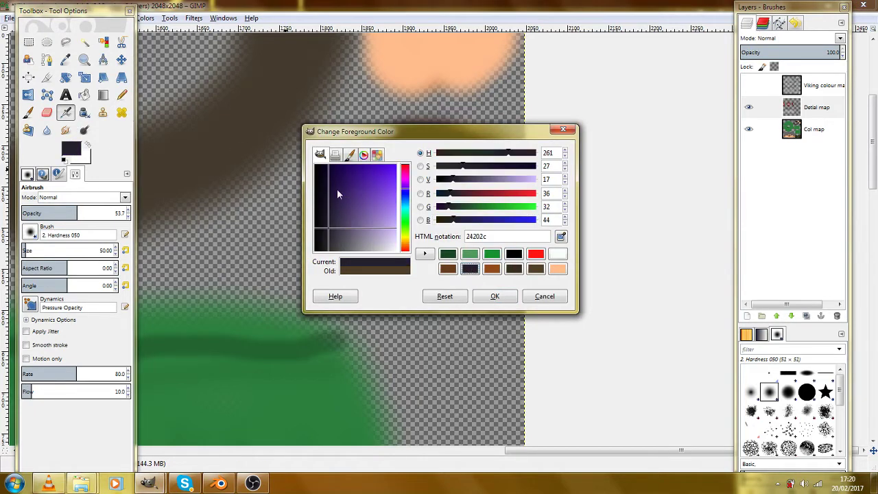
drag(337, 189, 367, 184)
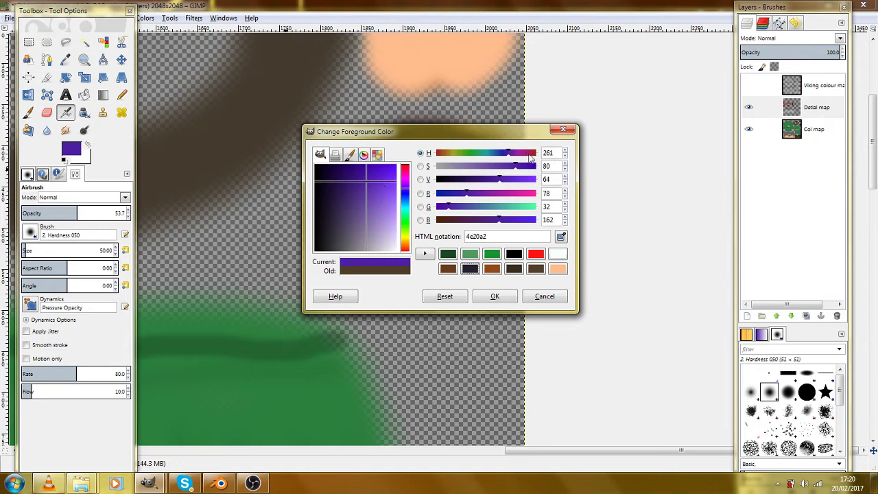
drag(508, 157, 502, 155)
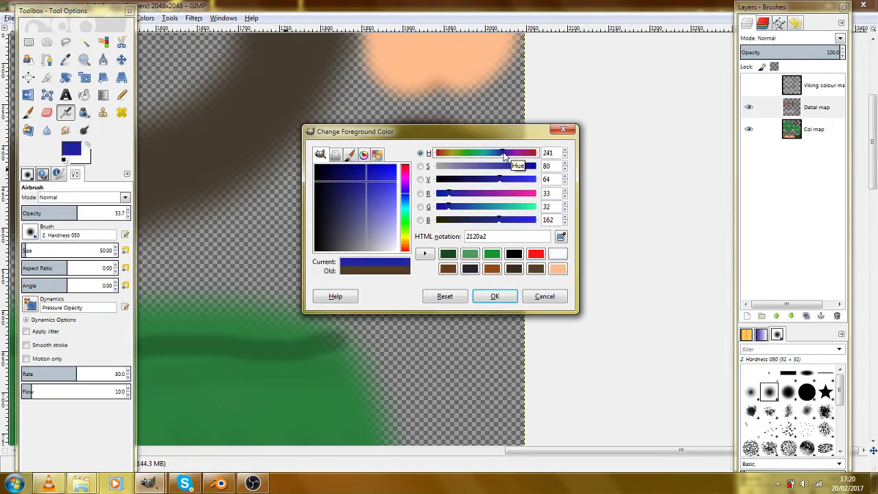
click(361, 180)
drag(360, 178, 347, 199)
click(494, 297)
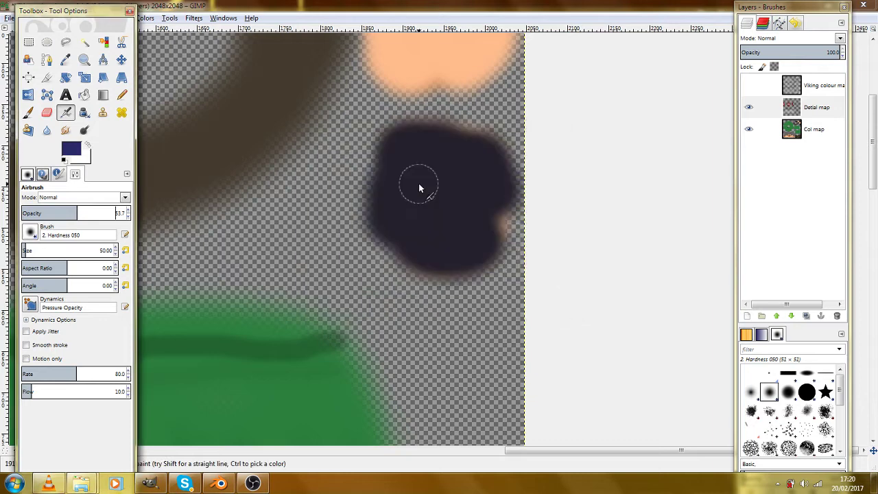
Check the dark navy patch against the UV layout layer and try a blue airbrush stroke on it at size 20.
click(749, 86)
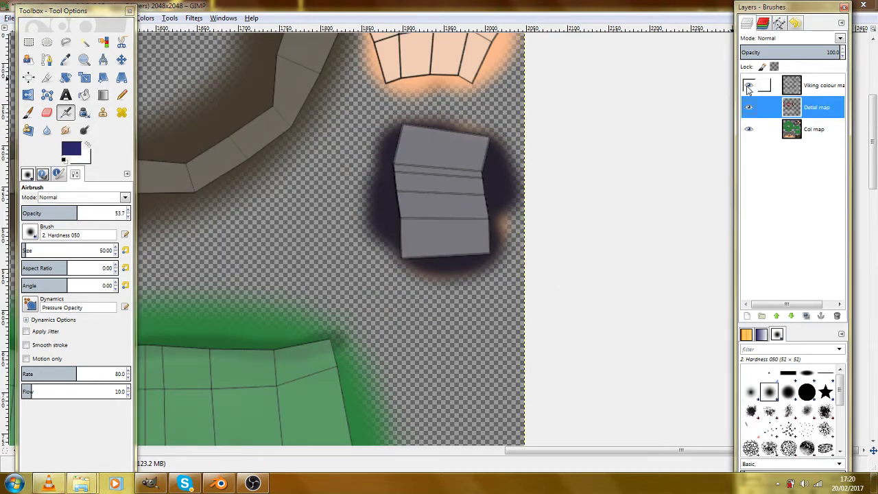
click(748, 85)
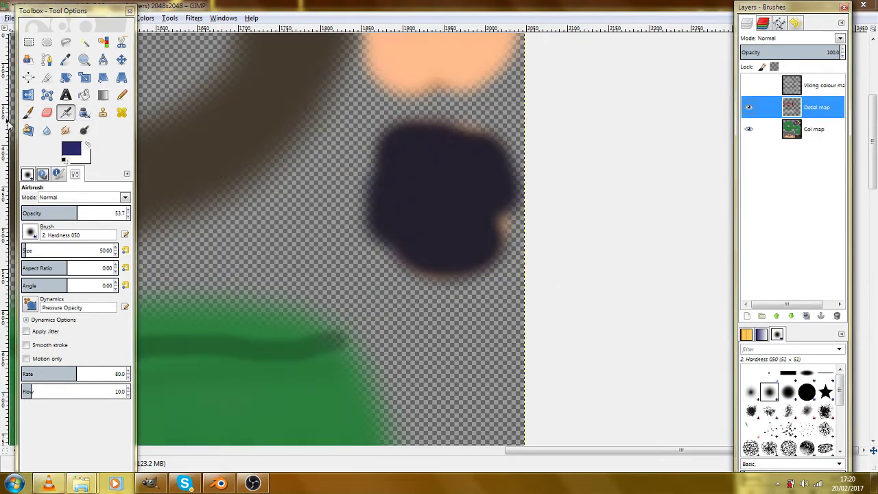
click(71, 146)
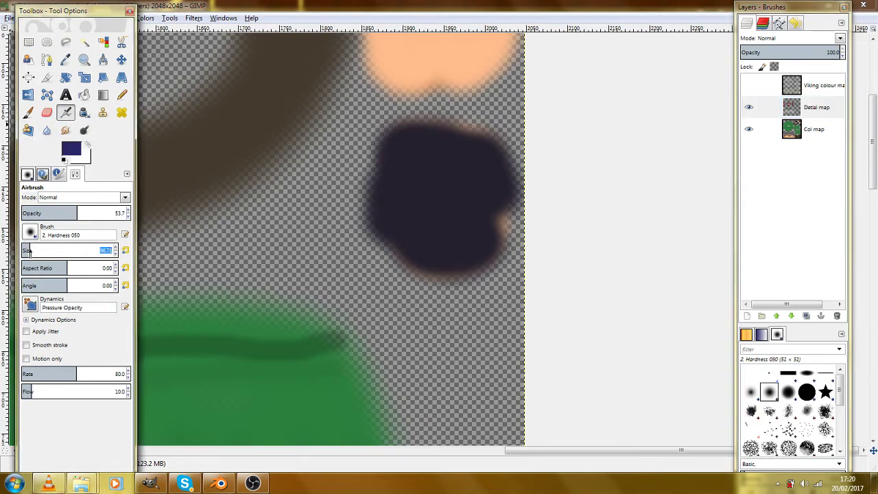
text(20)
key(Return)
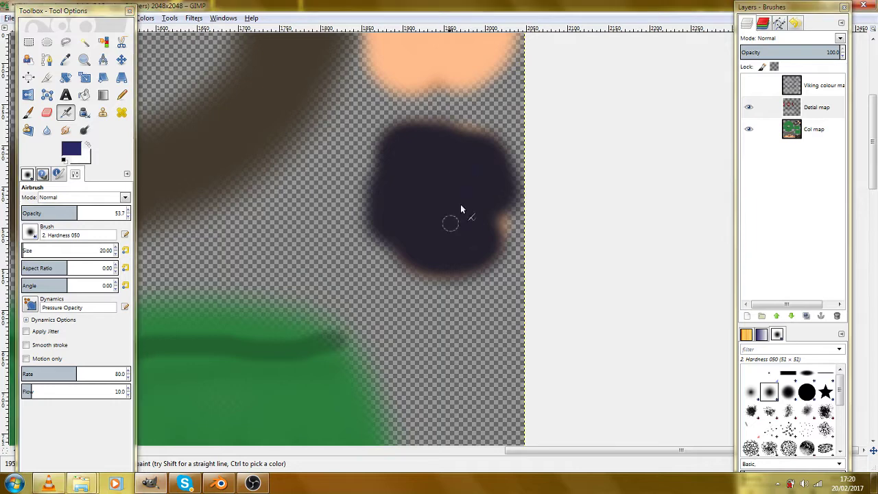
mouse_move(460, 206)
mouse_down()
mouse_move(464, 157)
mouse_move(421, 244)
mouse_move(429, 162)
mouse_move(403, 207)
mouse_move(463, 194)
mouse_up()
Set the airbrush size to 40 and paint vertical blue streaks down the navy patch, using the UV layout as a guide.
click(30, 251)
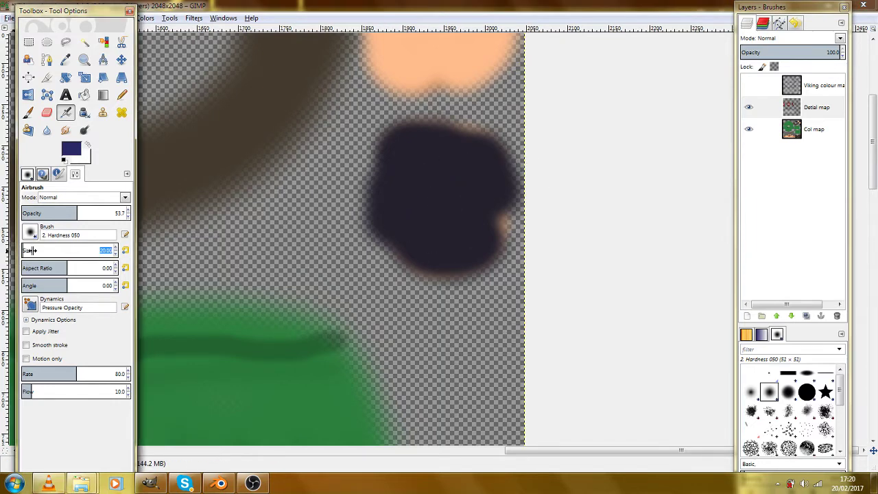
text(40)
key(Return)
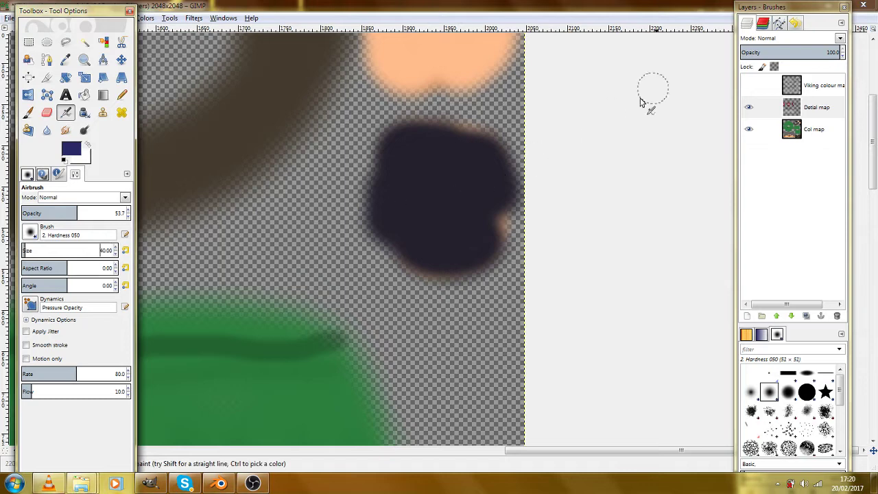
click(749, 85)
click(749, 85)
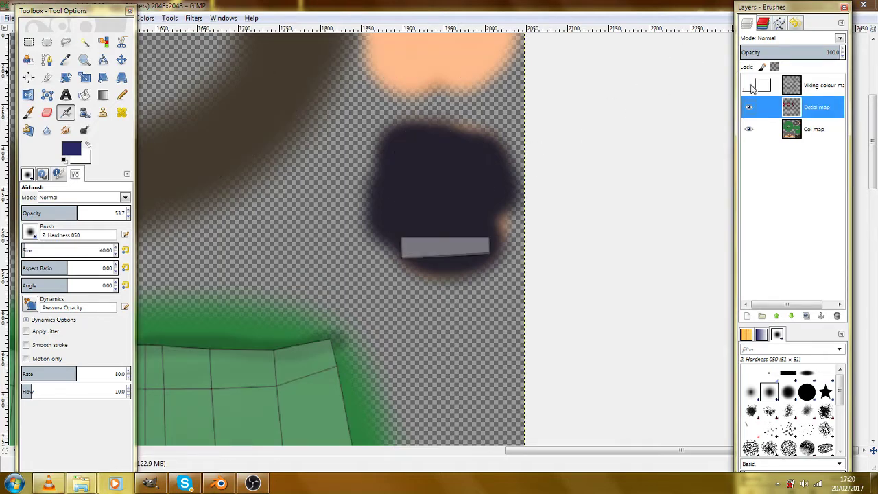
click(749, 85)
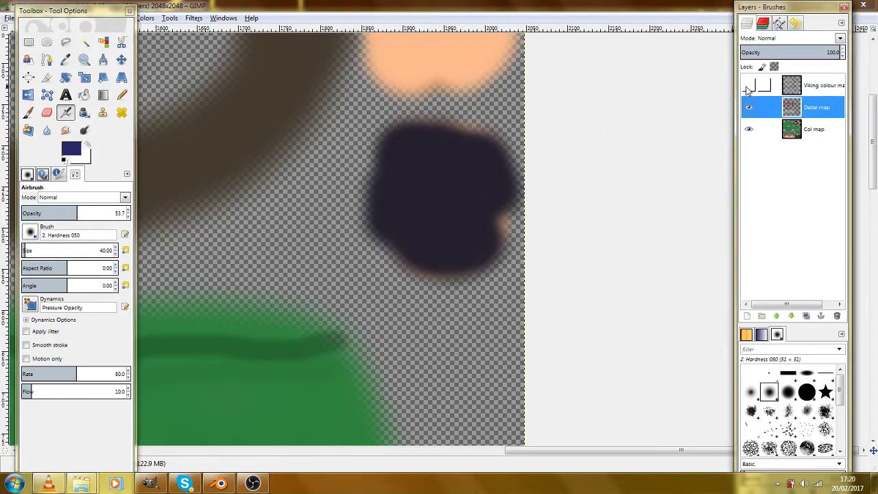
drag(469, 146, 468, 251)
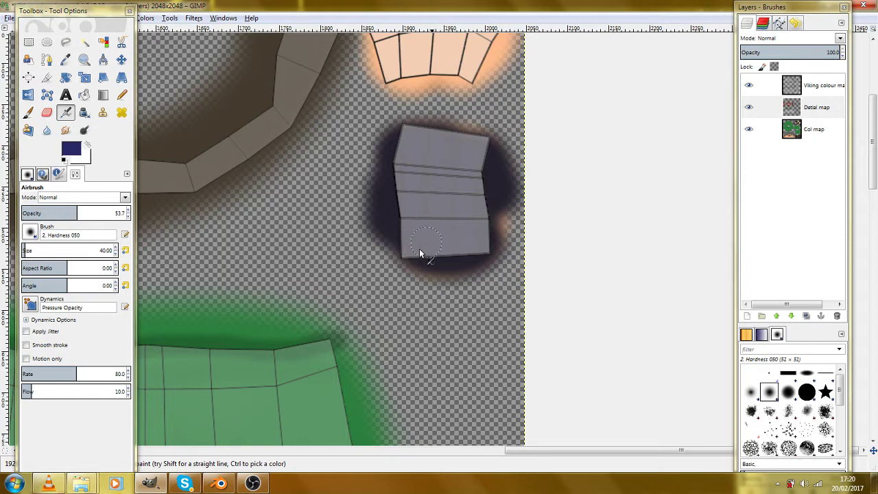
click(749, 85)
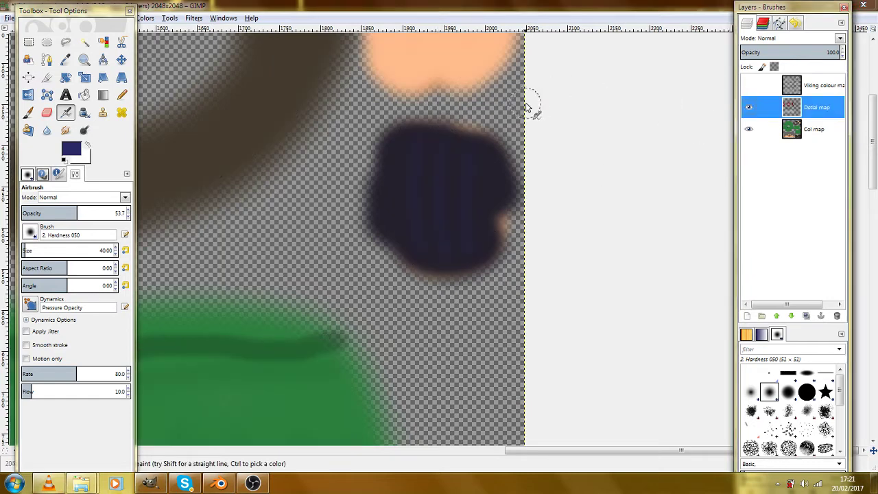
Show the UV layout layer and airbrush faint blue streaks onto the other navy patch near the texture's upper edge.
scroll(528, 108, up, 8)
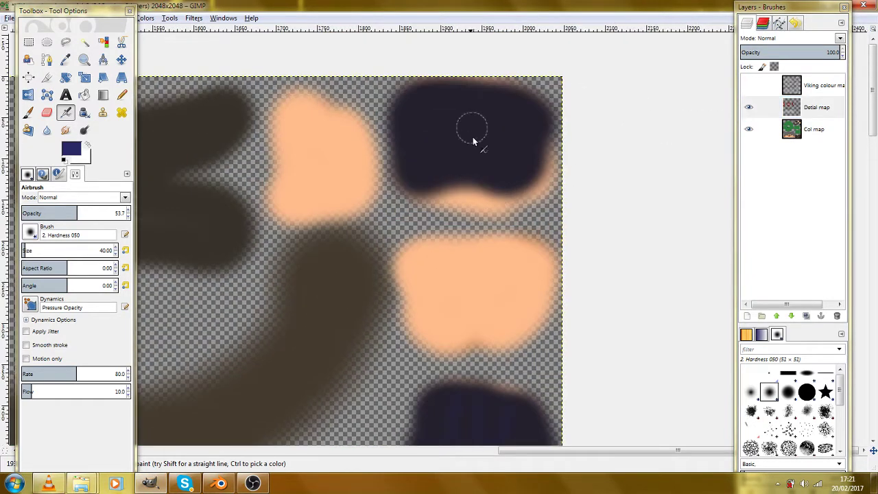
click(749, 85)
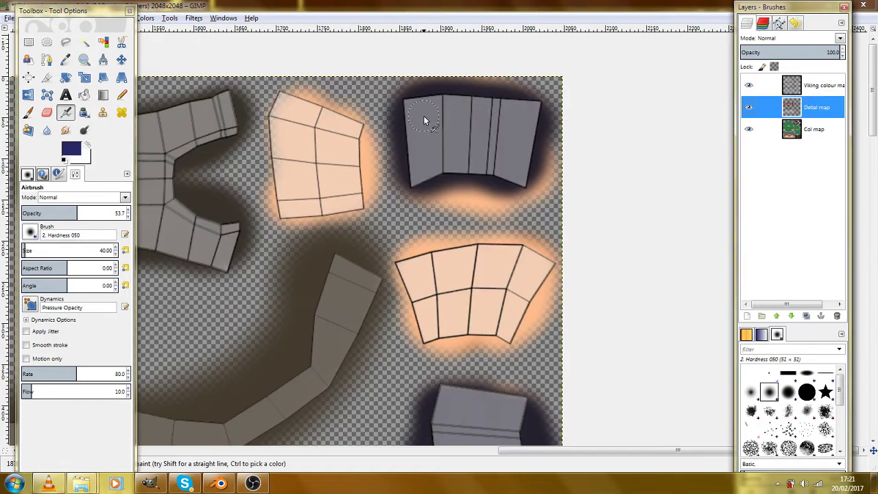
drag(425, 116, 430, 99)
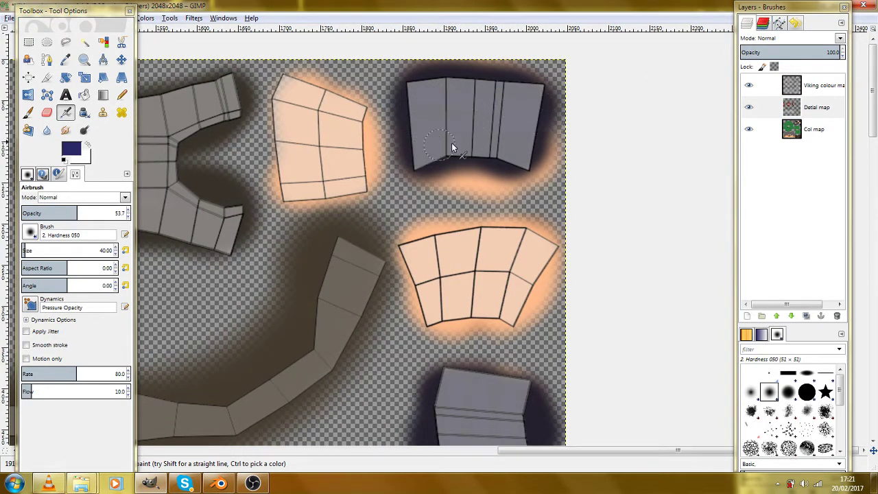
drag(157, 211, 421, 172)
Switch to Blender to examine the clothing and lower legs in the viking reference image, and return to GIMP.
scroll(423, 168, down, 1)
scroll(425, 161, down, 2)
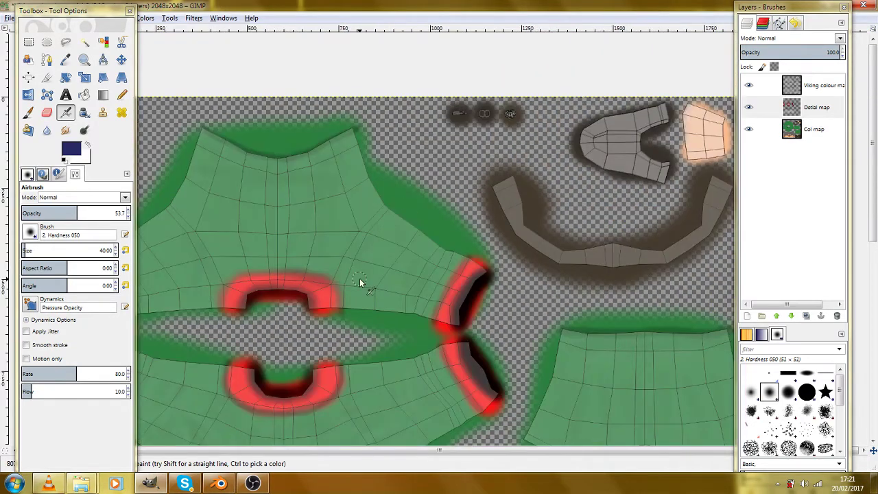
click(231, 485)
scroll(360, 240, up, 1)
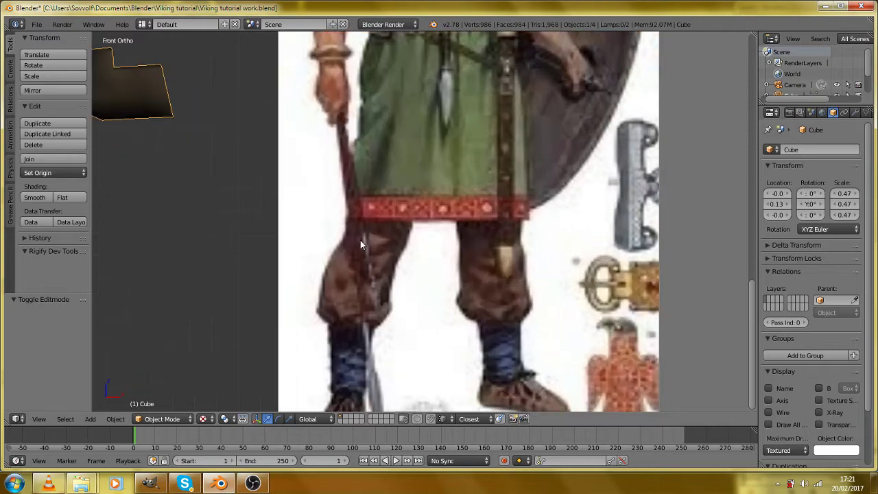
scroll(360, 240, down, 1)
drag(359, 221, 366, 300)
key(KP_1)
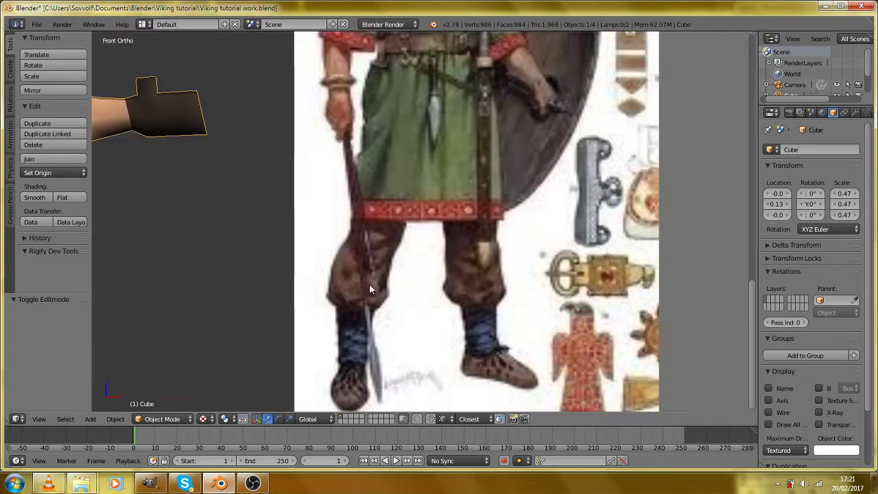
scroll(370, 280, down, 2)
drag(410, 144, 397, 229)
scroll(430, 265, up, 3)
click(152, 486)
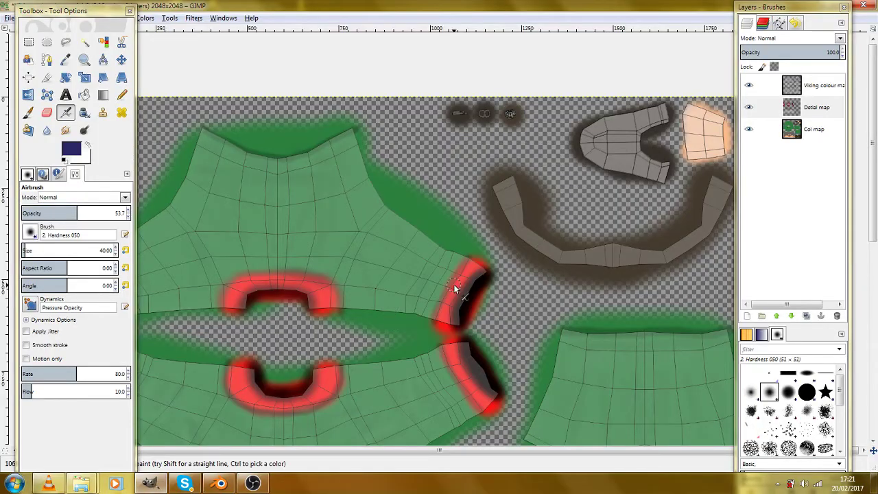
Hide the UV layout, sample the belt's brown from the Col map layer, and lighten the foreground colour to 635544.
scroll(453, 284, up, 3)
scroll(419, 269, up, 2)
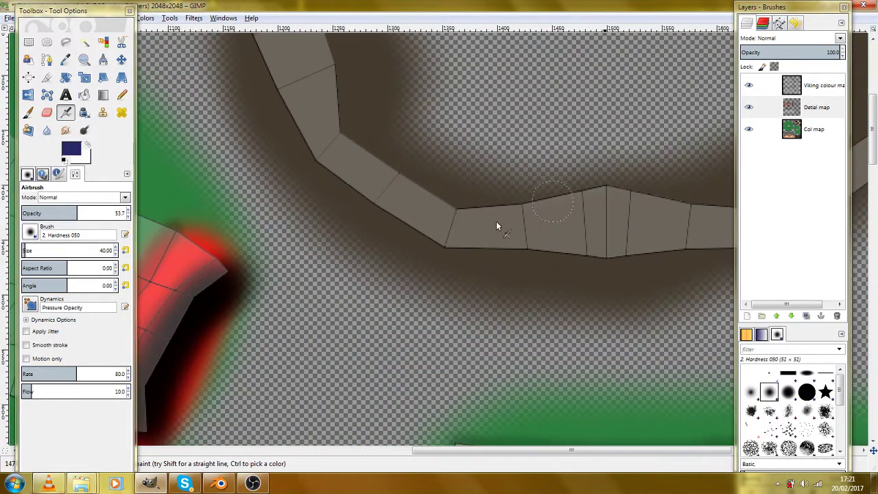
click(748, 85)
drag(657, 122, 591, 136)
click(65, 59)
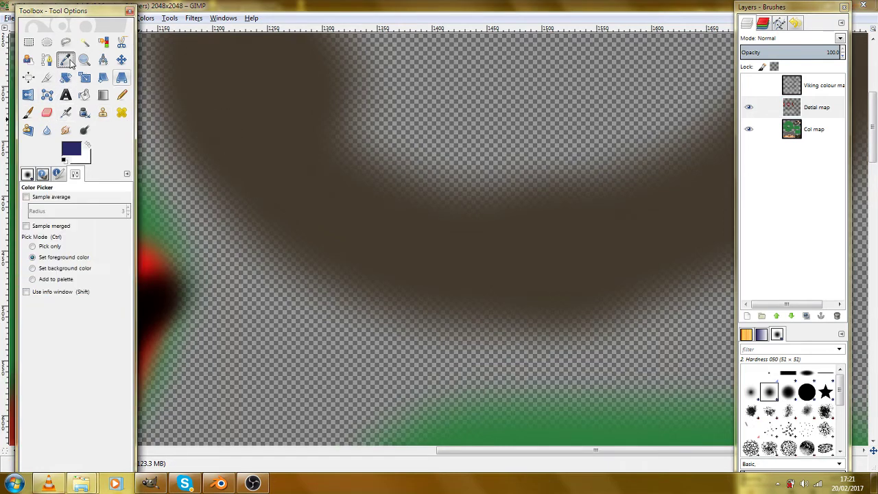
click(295, 170)
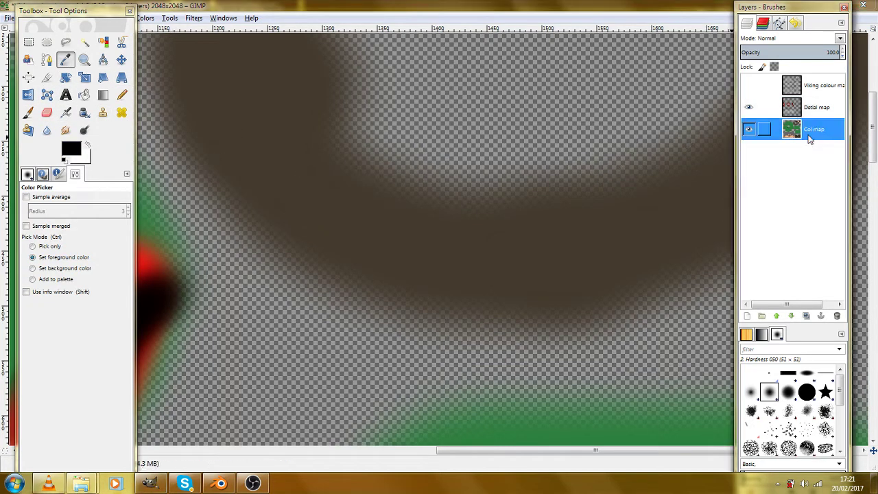
click(540, 229)
click(72, 152)
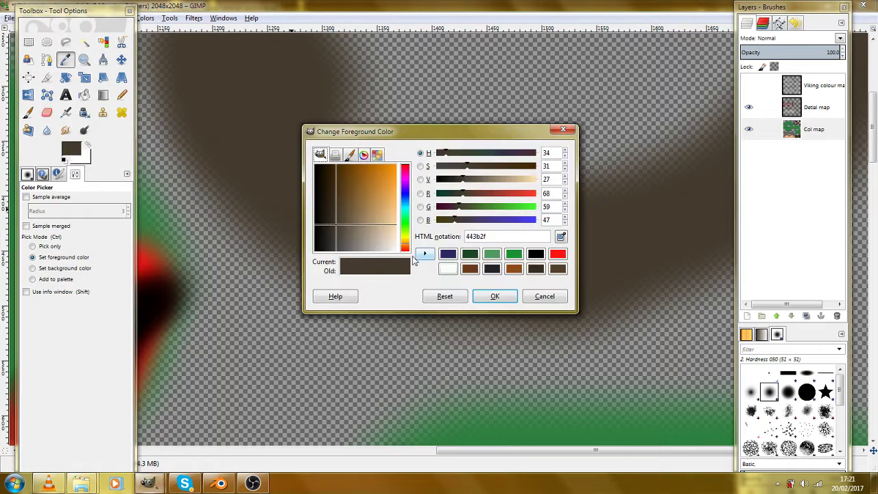
click(347, 228)
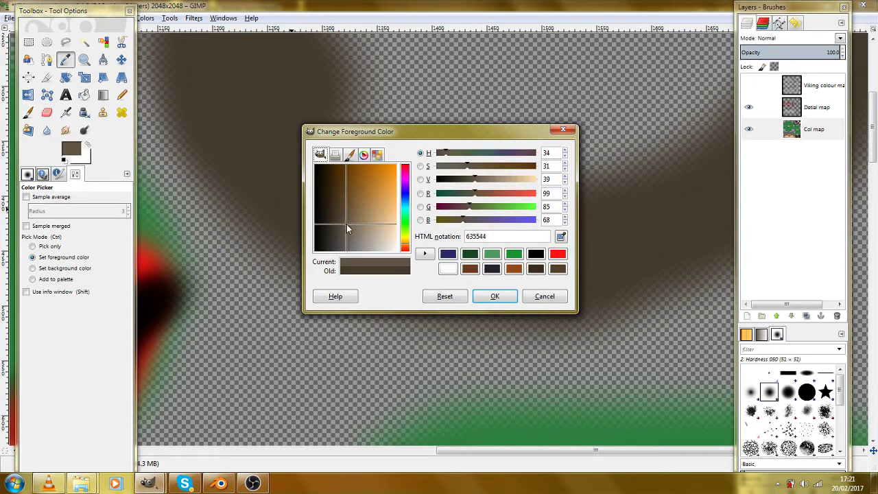
click(488, 296)
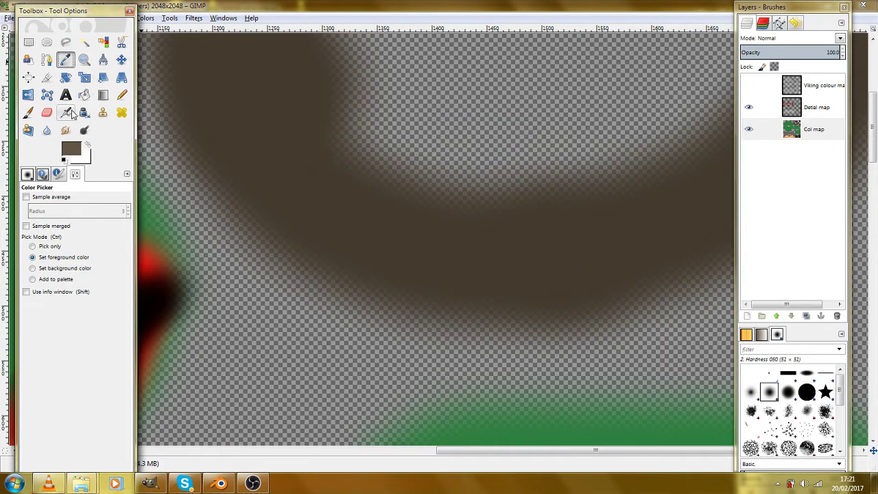
Airbrush a lighter brown highlight along the middle of the curved belt on the Detial map layer, checking it against the UV layout.
click(68, 113)
click(833, 108)
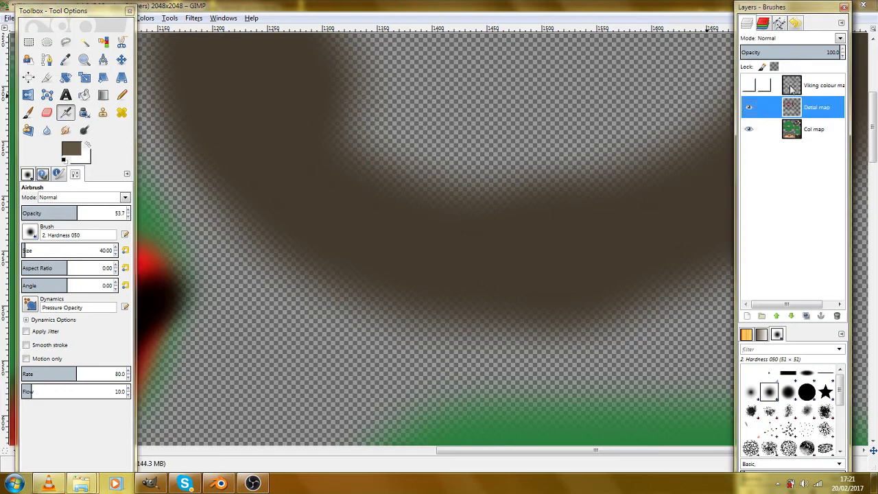
click(751, 84)
drag(251, 138, 299, 225)
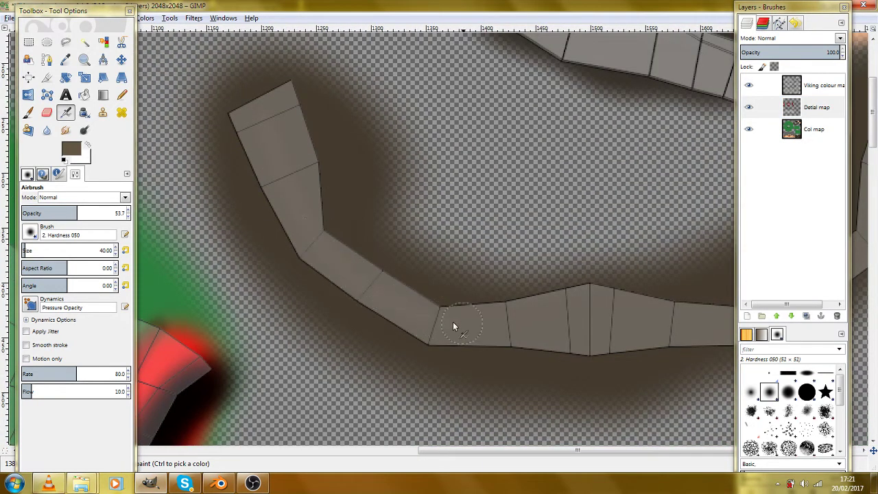
drag(644, 327, 336, 280)
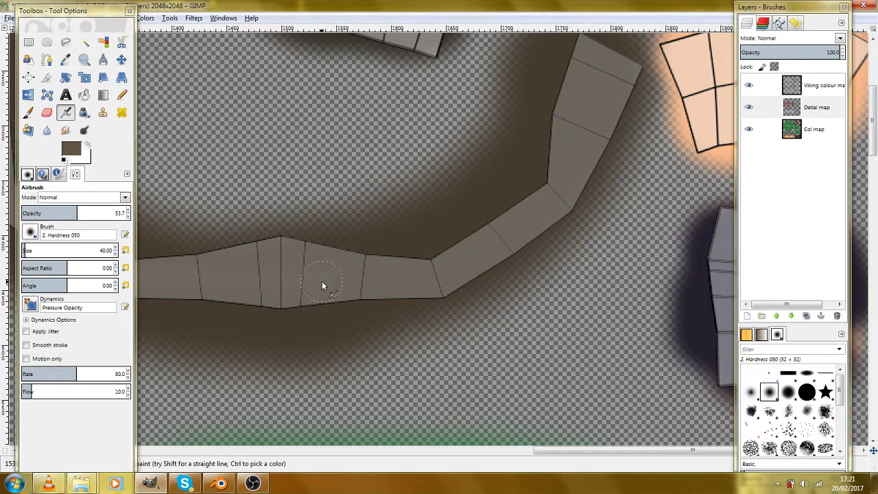
shift+click(437, 281)
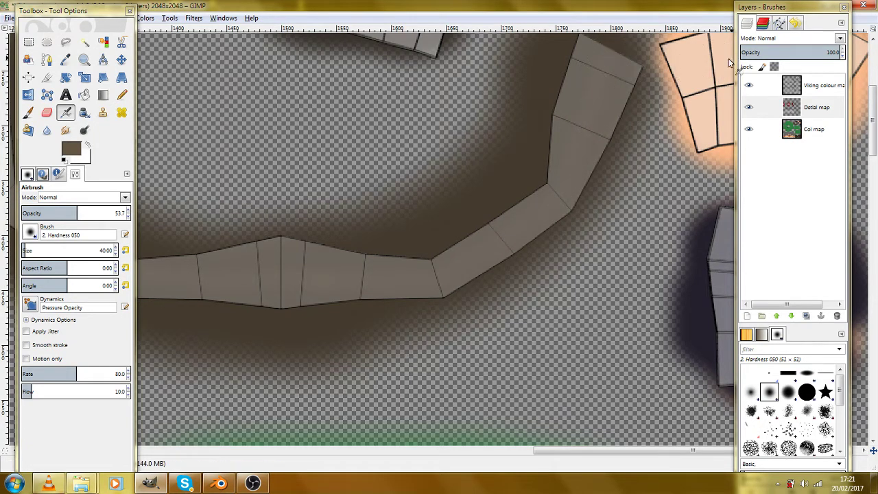
click(749, 85)
drag(405, 195, 558, 191)
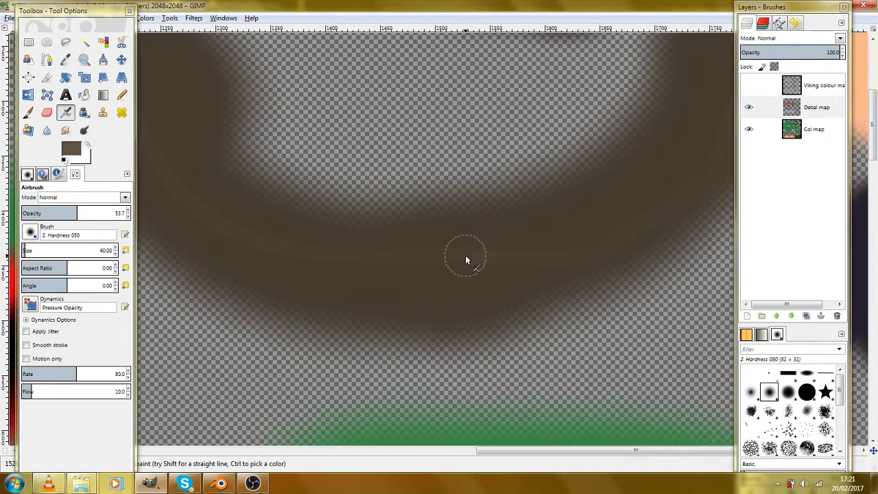
click(749, 85)
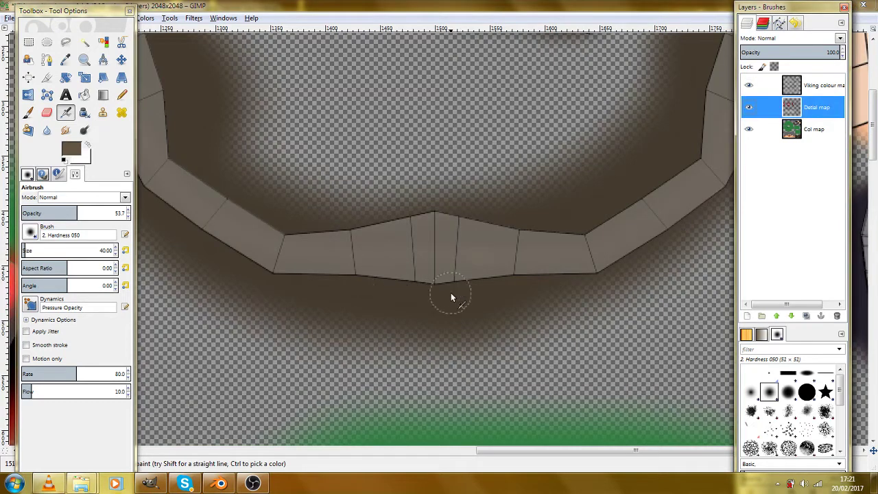
click(748, 85)
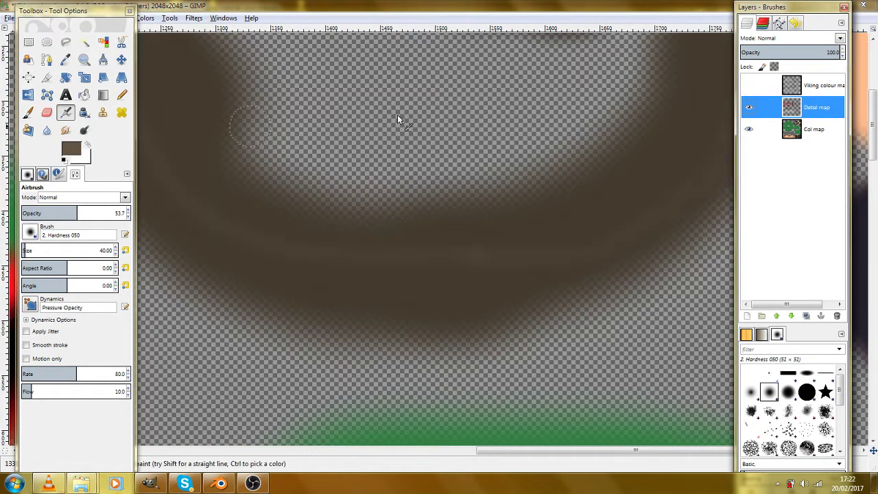
Soften the lighter brown highlight along the belt with the Smudge tool and compare it with the UV layout.
click(65, 130)
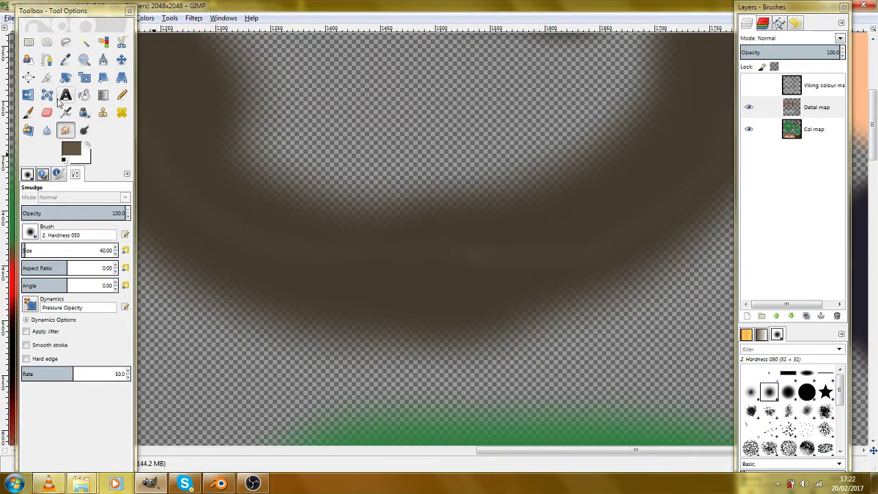
click(65, 59)
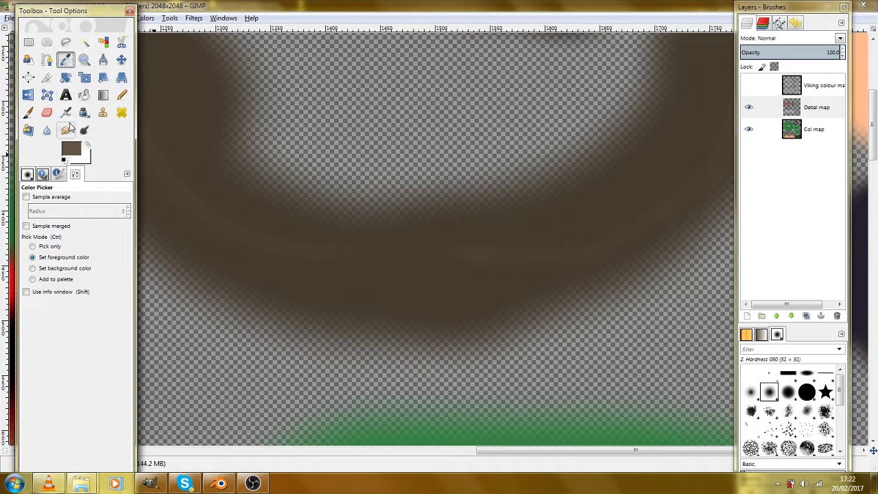
click(65, 130)
scroll(274, 251, left, 5)
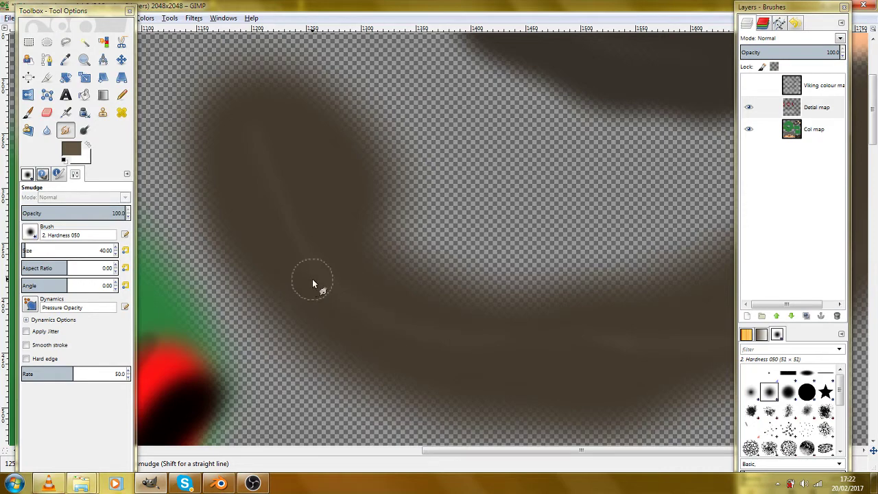
drag(478, 350, 314, 284)
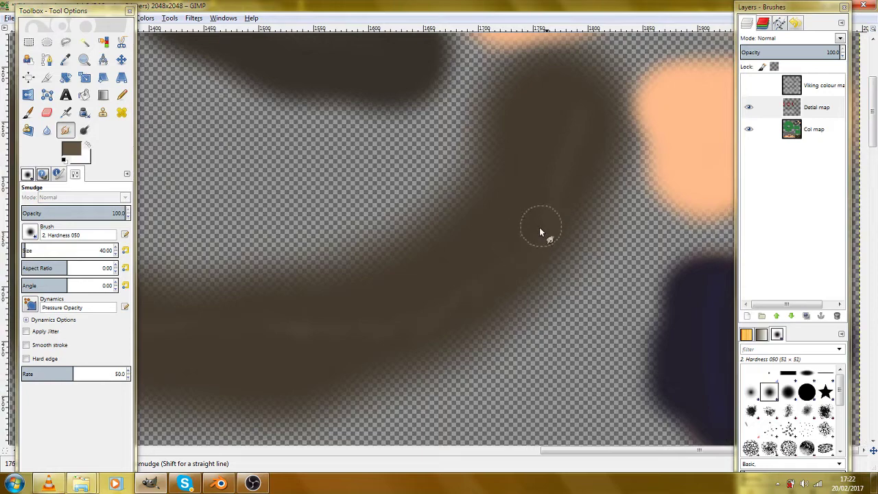
click(749, 85)
click(749, 85)
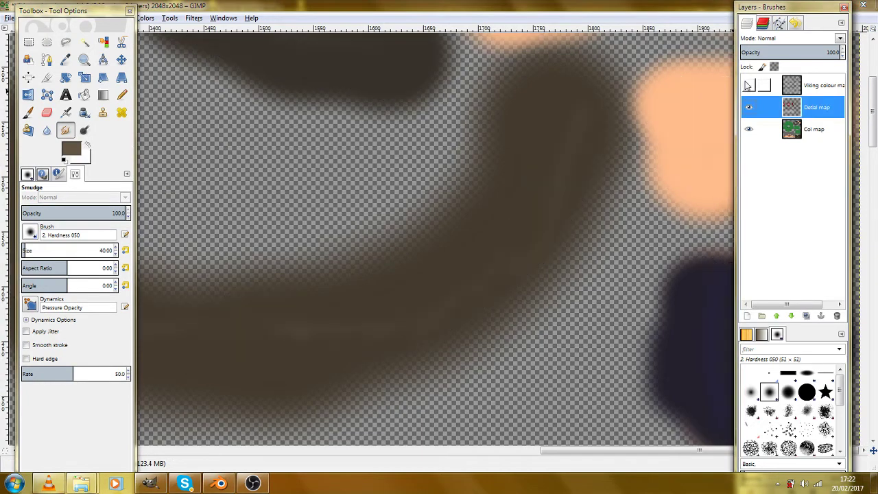
Check the belt highlight against the UV layout, then try to airbrush a broader lighter brown stroke along the belt's left half.
click(749, 85)
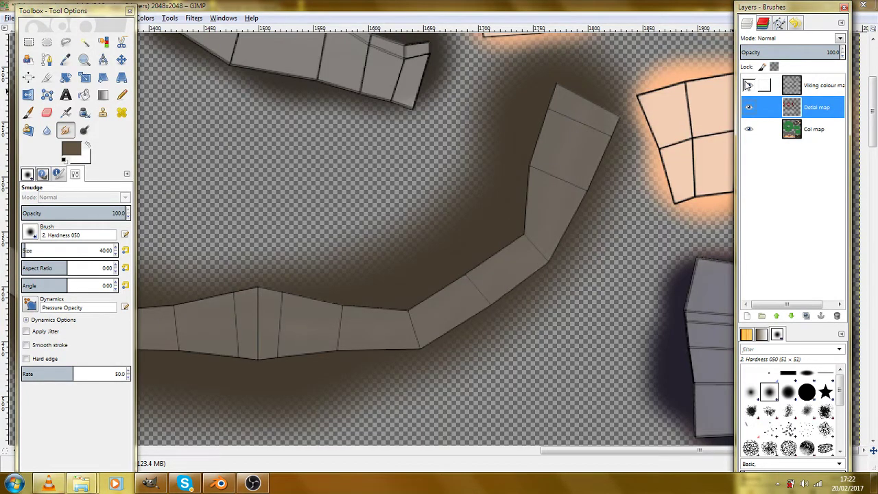
click(748, 85)
scroll(715, 108, left, 5)
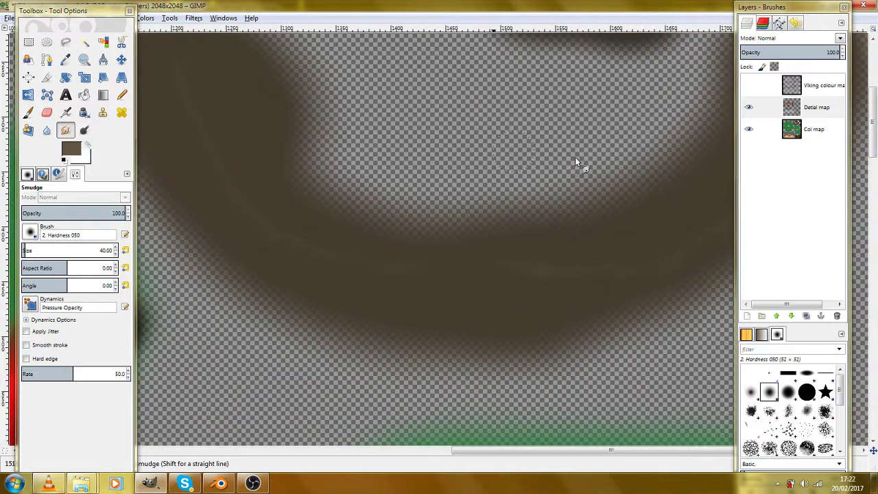
click(65, 113)
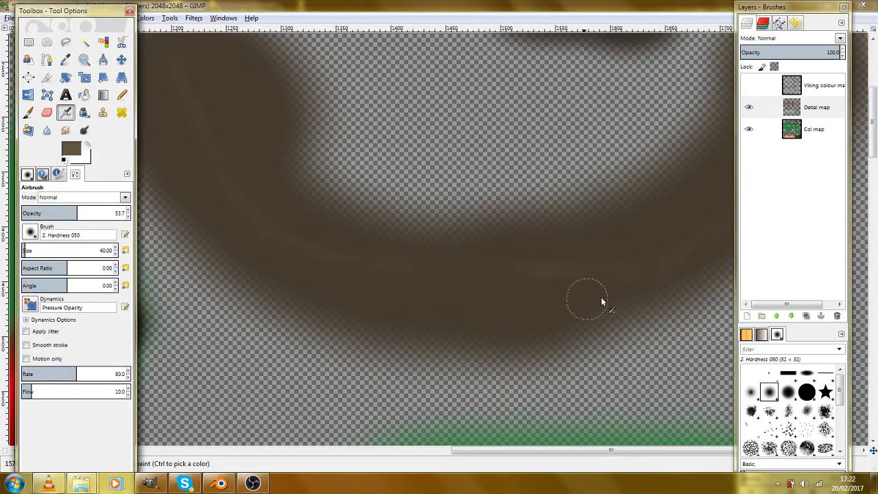
mouse_move(367, 303)
mouse_down()
mouse_move(176, 224)
mouse_move(326, 313)
mouse_up()
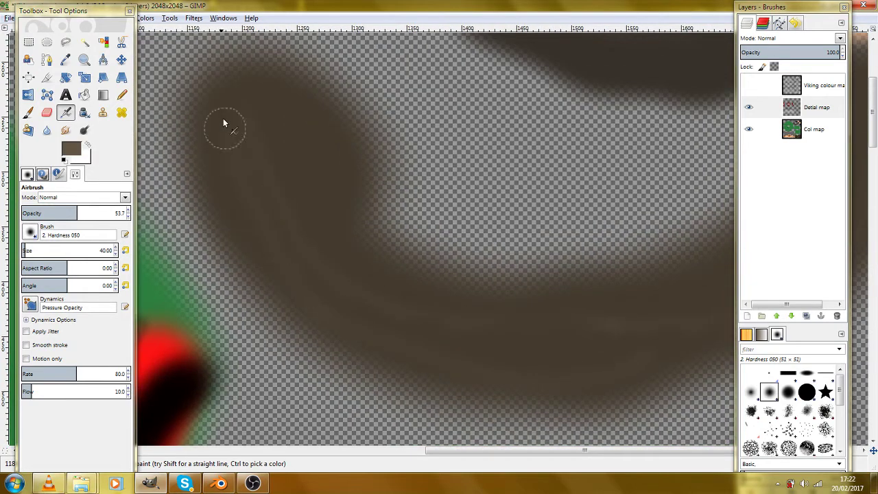
click(749, 86)
click(749, 86)
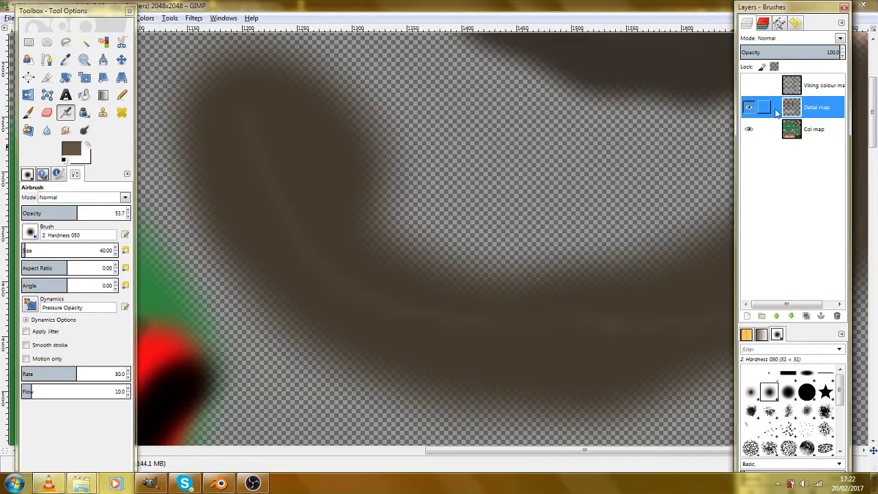
Airbrush the lighter brown highlight along the belt's left half within the UV layout outline, and compare it with the layout hidden.
click(748, 86)
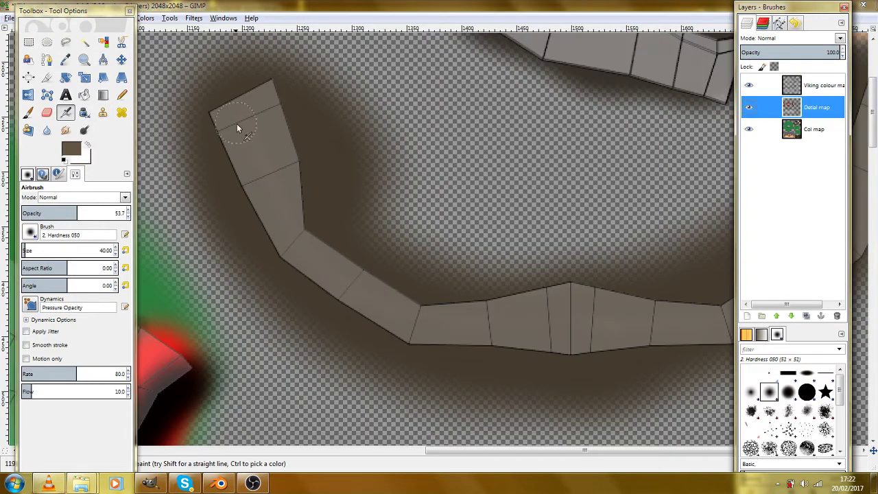
drag(225, 117, 248, 173)
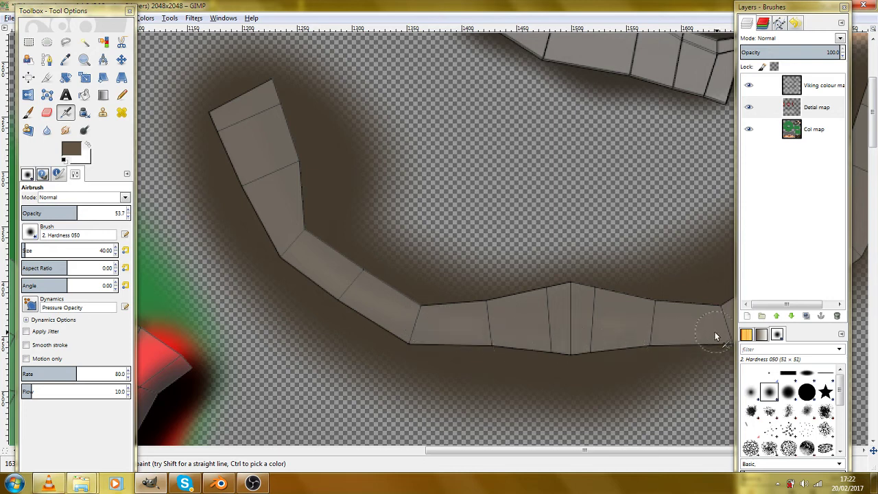
click(749, 86)
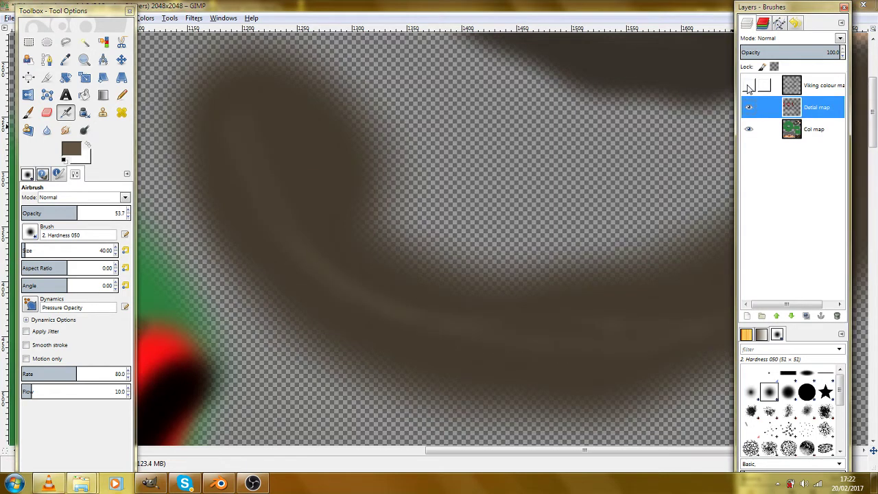
click(749, 85)
key(z)
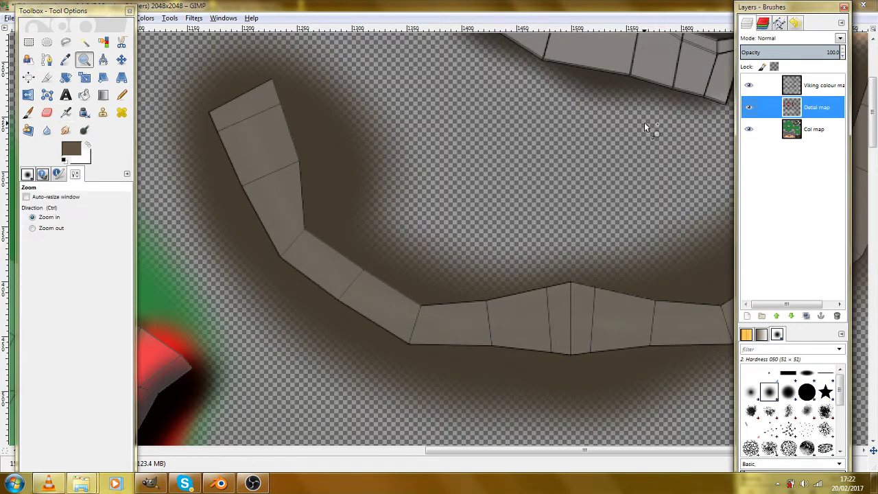
click(748, 85)
Examine the beard area of the face texture and overlay the UV layout on it.
scroll(438, 174, down, 5)
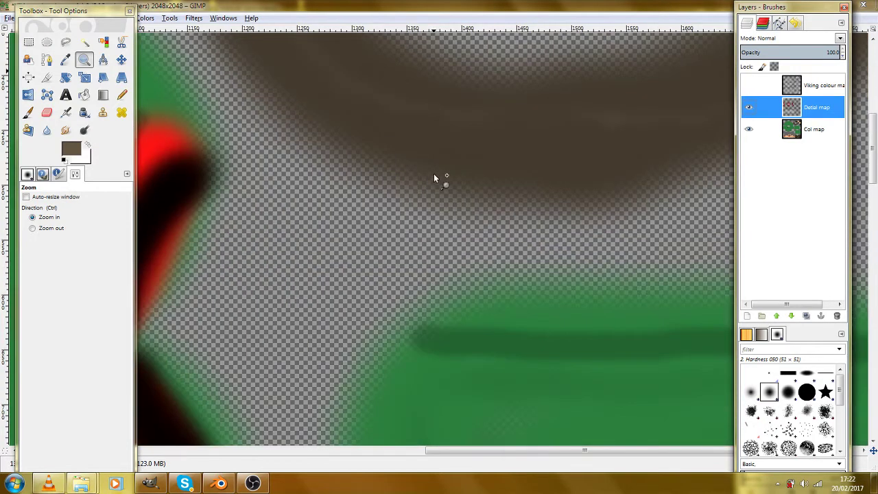
click(381, 5)
key(minus)
scroll(355, 107, down, 2)
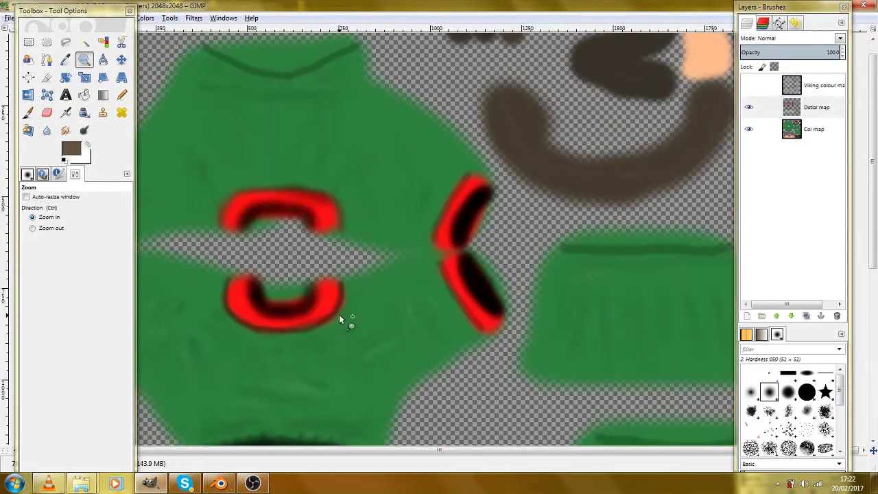
drag(340, 316, 326, 290)
scroll(324, 289, down, 8)
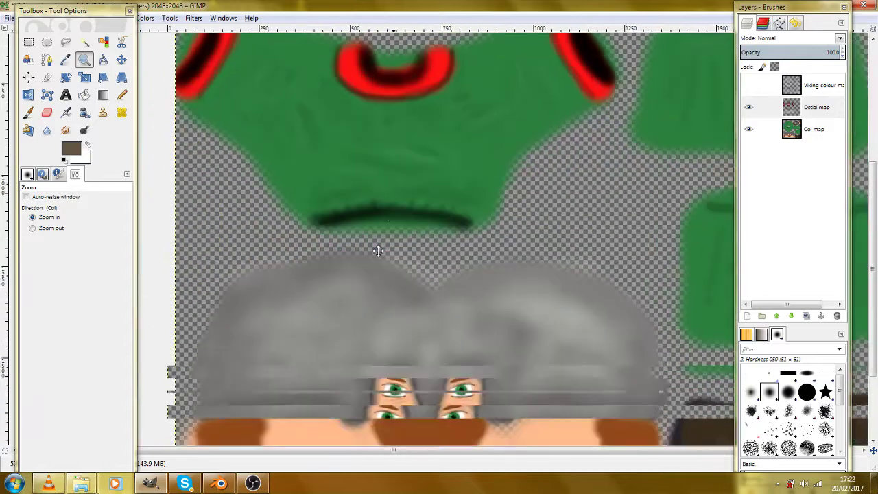
scroll(478, 331, up, 3)
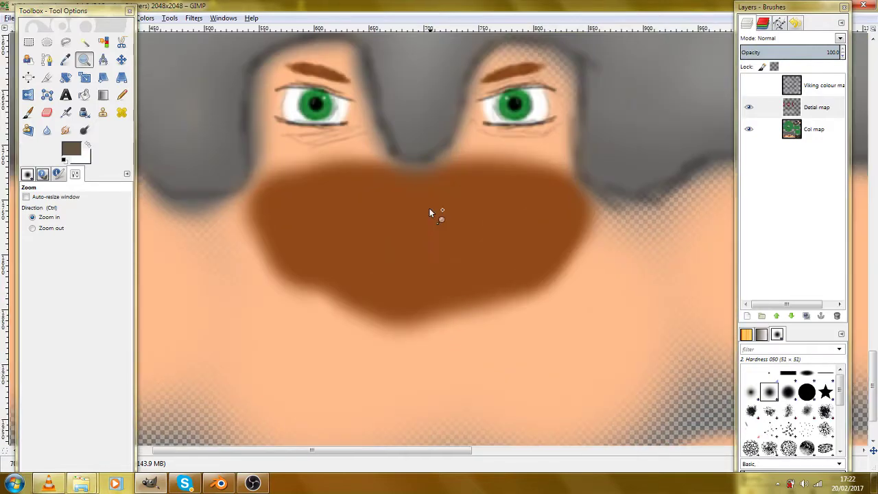
click(66, 114)
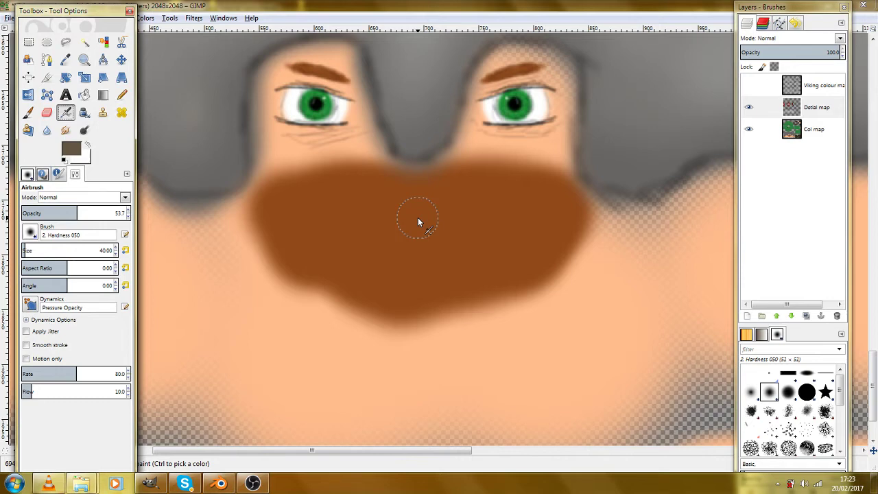
click(749, 85)
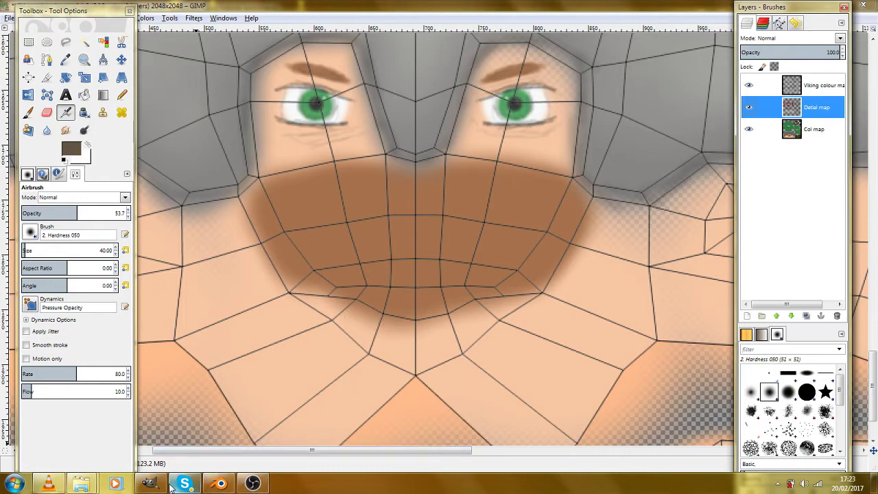
Switch to Blender to examine the reference image and the model's lower face mesh in Edit Mode, and return to GIMP.
click(211, 484)
scroll(393, 200, down, 5)
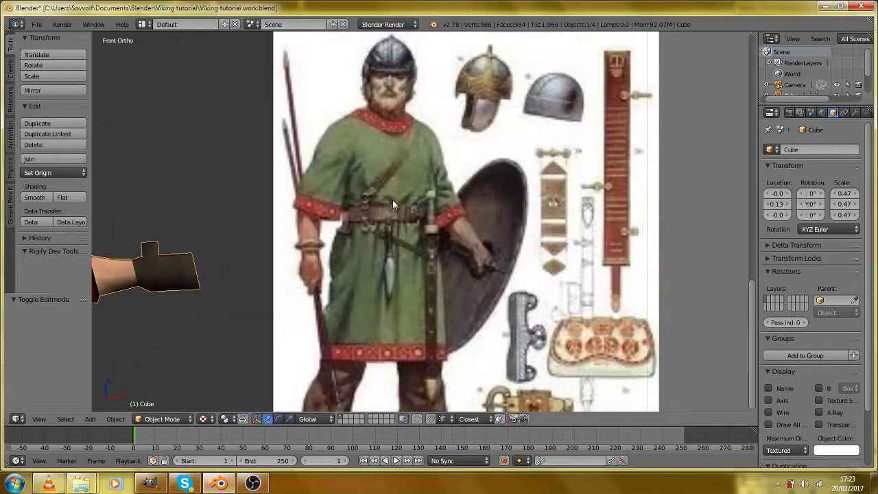
key(Tab)
scroll(368, 257, up, 6)
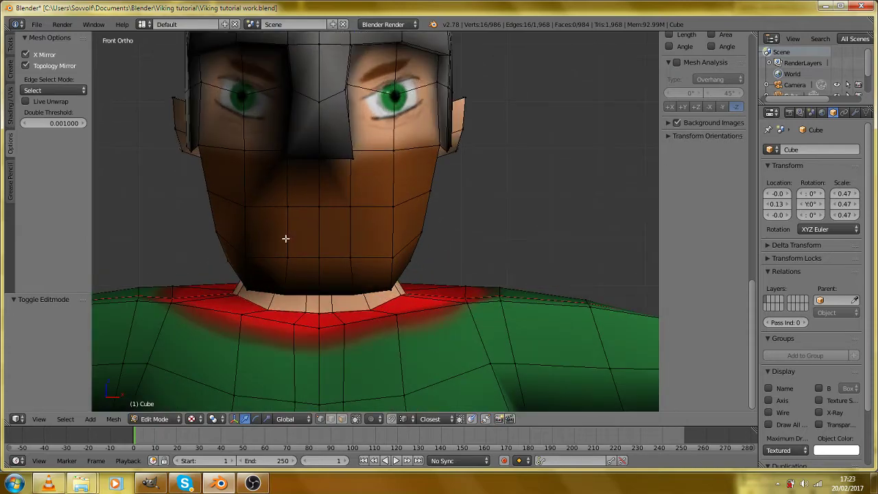
mouse_move(365, 239)
mouse_down()
mouse_move(231, 242)
mouse_move(352, 244)
mouse_up()
key(KP_1)
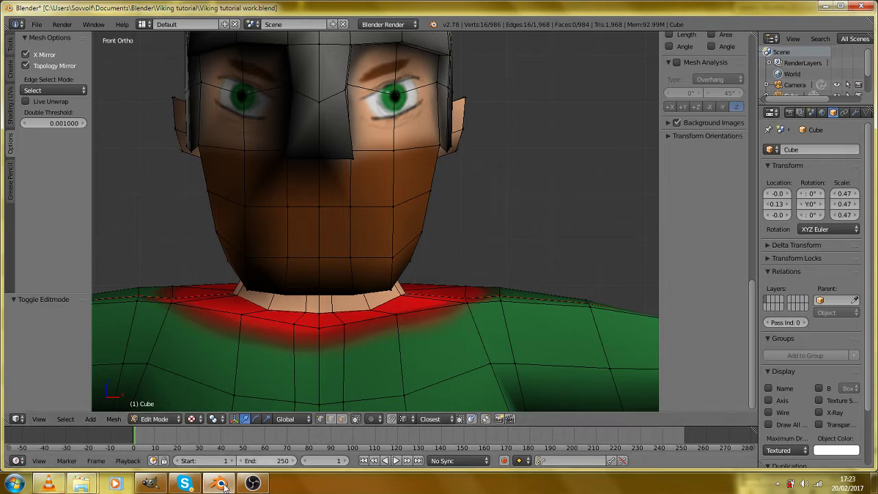
click(149, 484)
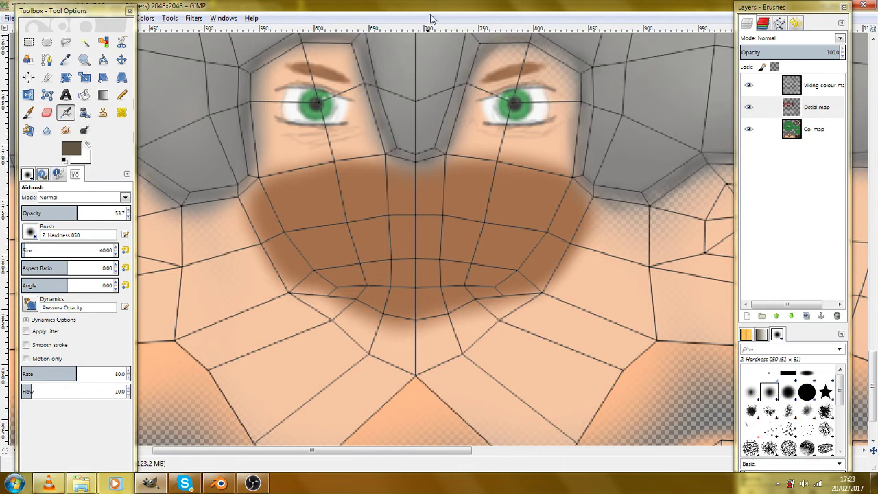
Sample the peach skin tone below the beard from the Col map layer as the foreground colour.
scroll(422, 110, up, 2)
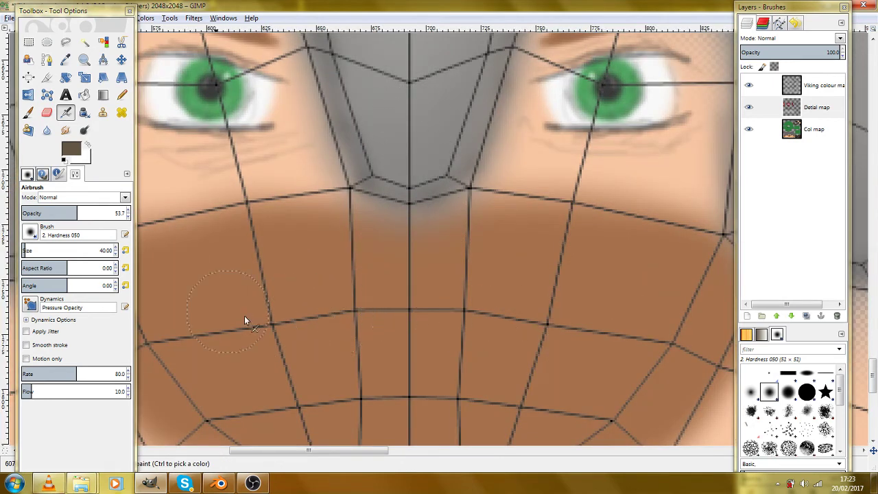
click(816, 139)
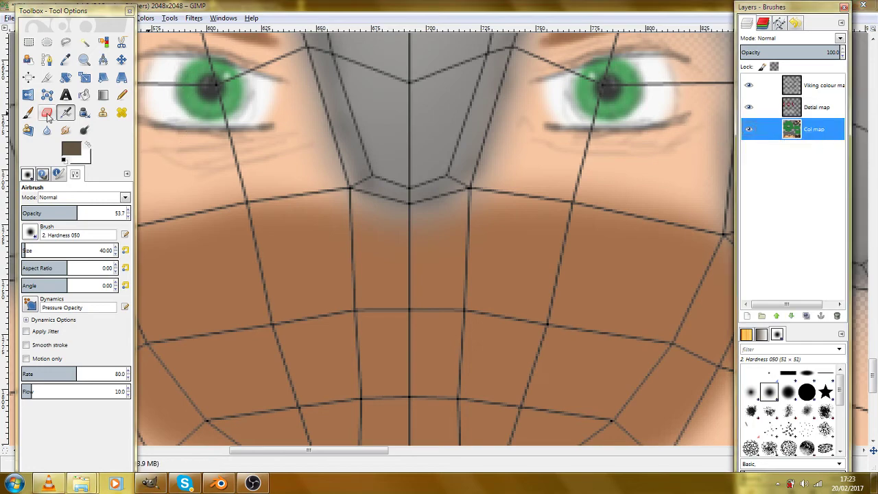
click(75, 148)
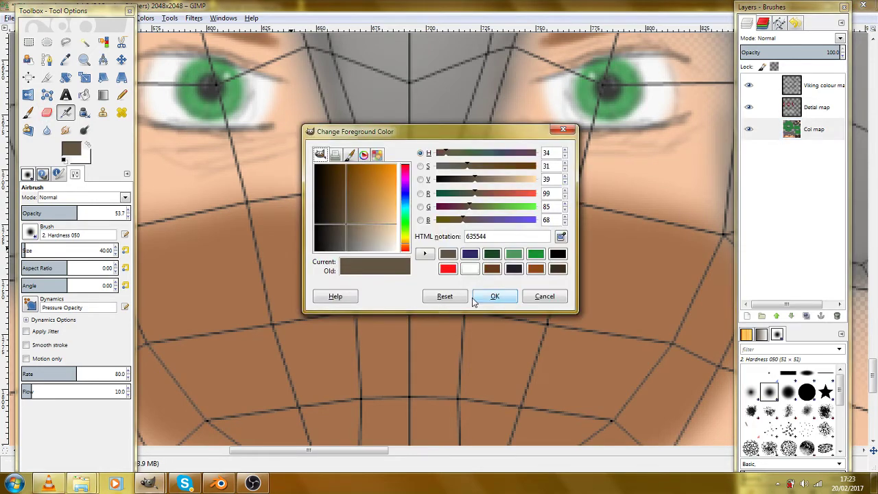
click(531, 302)
drag(254, 295, 508, 317)
scroll(437, 322, down, 3)
scroll(435, 321, down, 5)
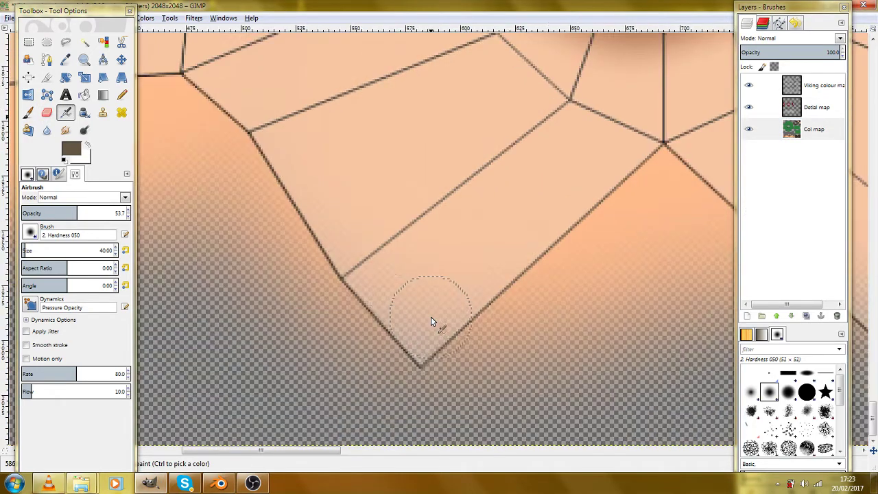
click(64, 62)
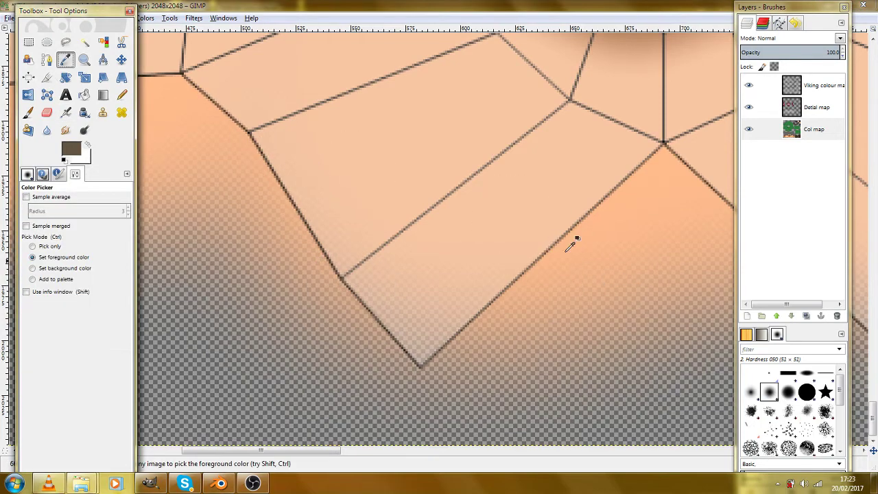
click(682, 177)
drag(576, 77, 476, 176)
scroll(498, 294, up, 10)
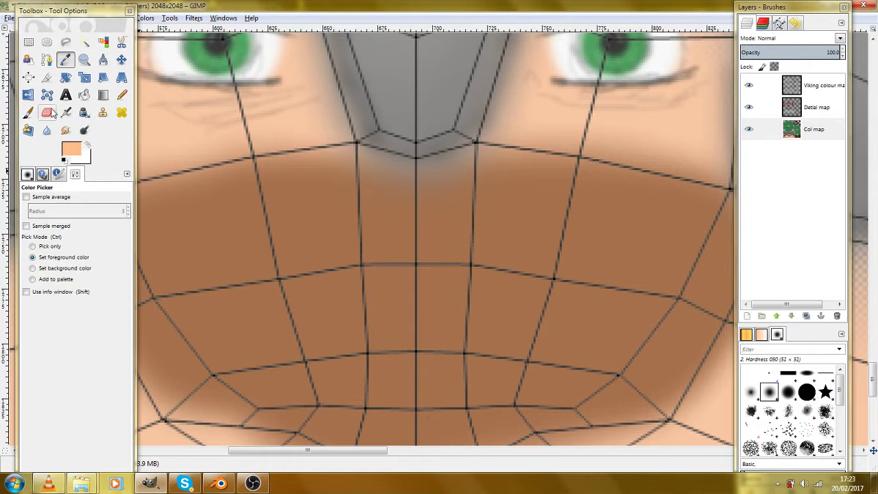
Paint a skin-coloured oval mouth area in the middle of the beard with the size 40 Paintbrush, and hide the UV layout.
click(28, 113)
mouse_move(376, 267)
mouse_down()
mouse_move(497, 269)
mouse_move(340, 267)
mouse_up()
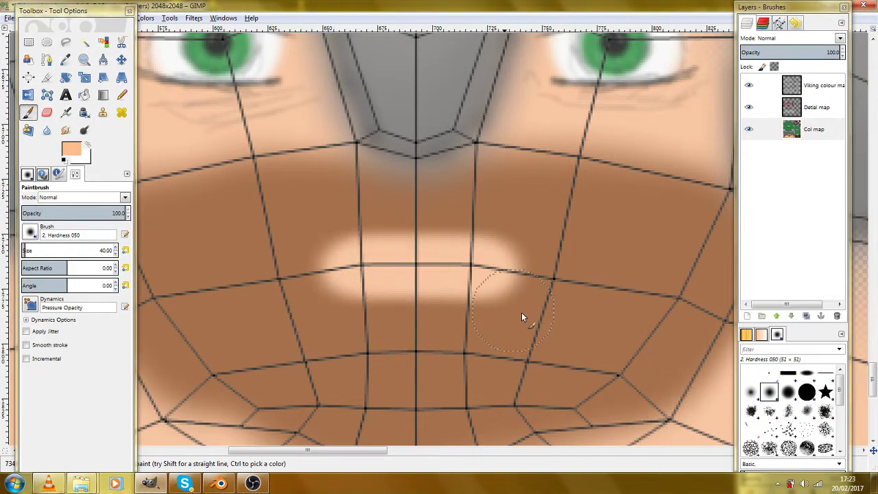
mouse_move(359, 278)
mouse_down()
mouse_move(362, 286)
mouse_move(428, 287)
mouse_move(490, 273)
mouse_move(476, 253)
mouse_move(419, 251)
mouse_move(331, 276)
mouse_up()
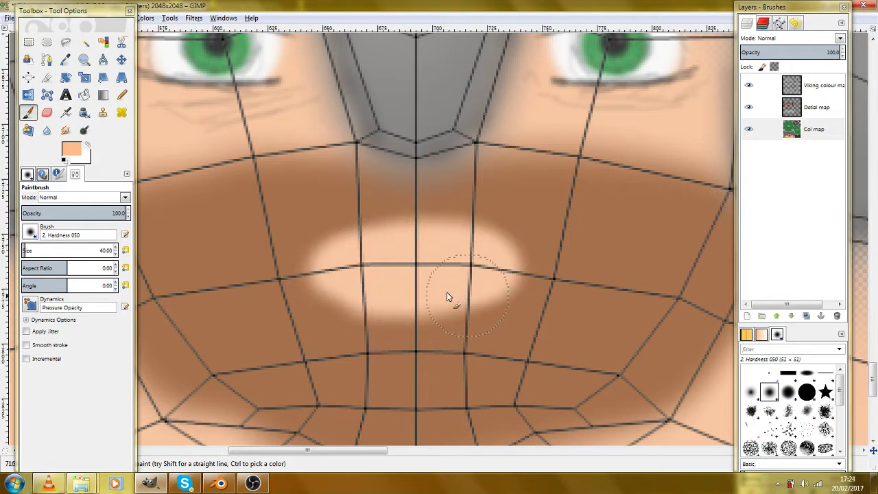
click(750, 86)
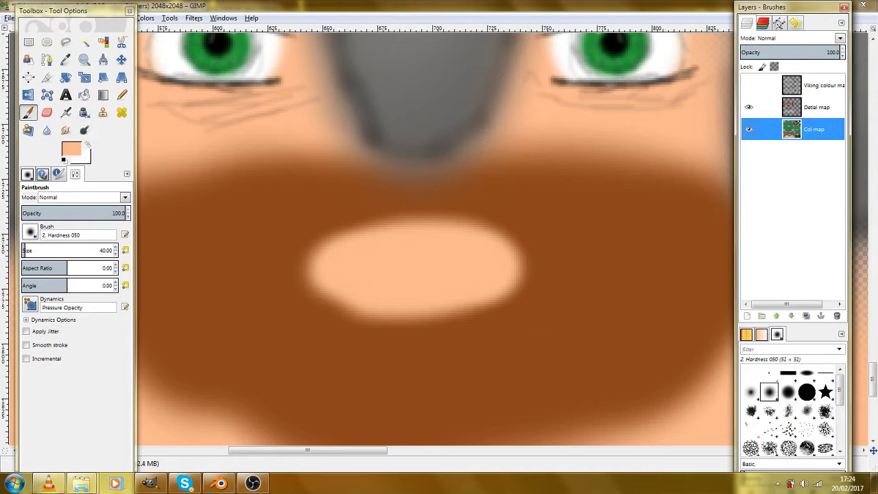
Activate the Detial map layer, set the foreground colour to black 000000 and the Paintbrush size to 5.
click(820, 107)
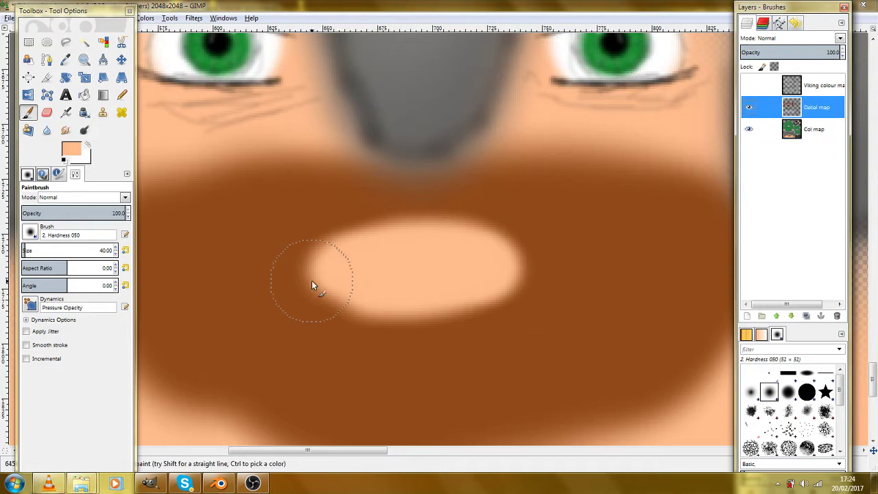
click(77, 147)
click(557, 254)
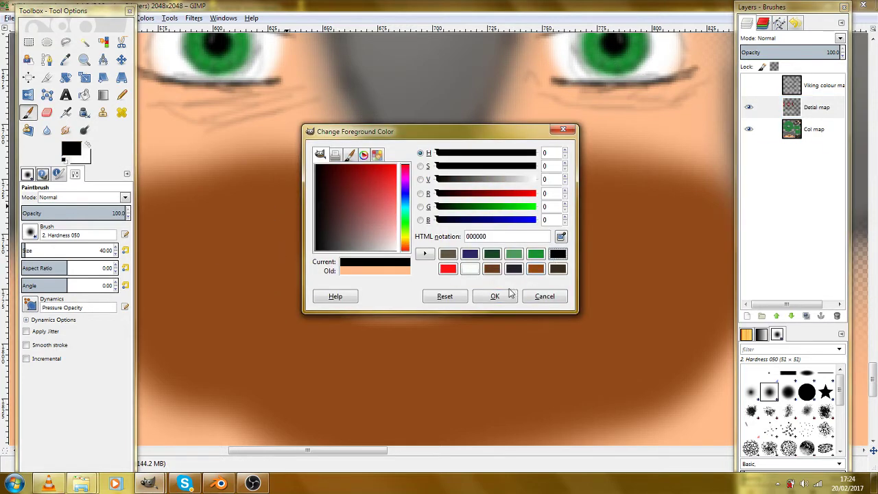
click(501, 295)
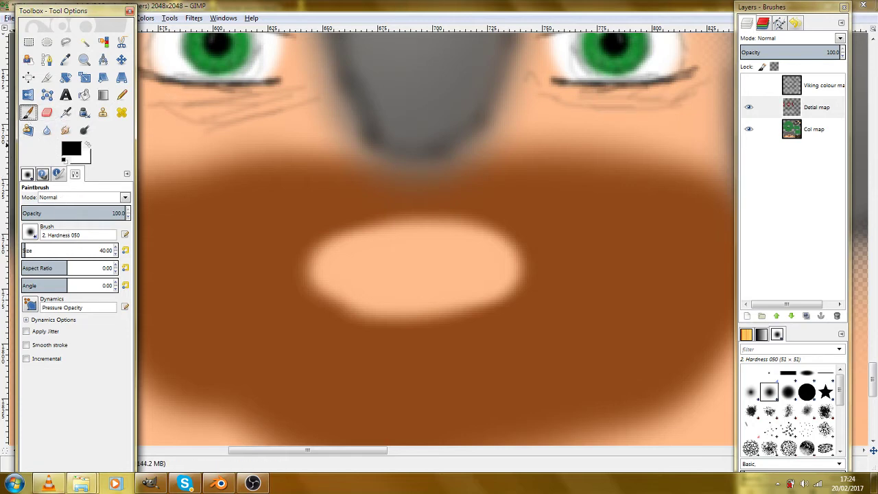
click(31, 253)
text(5)
key(Return)
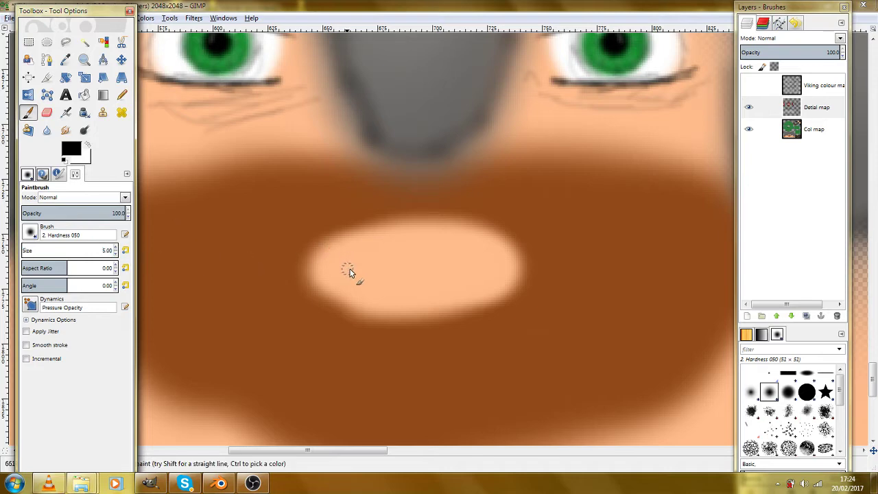
Try a straight black mouth line across the skin-coloured oval, and undo it.
click(345, 268)
shift+click(499, 269)
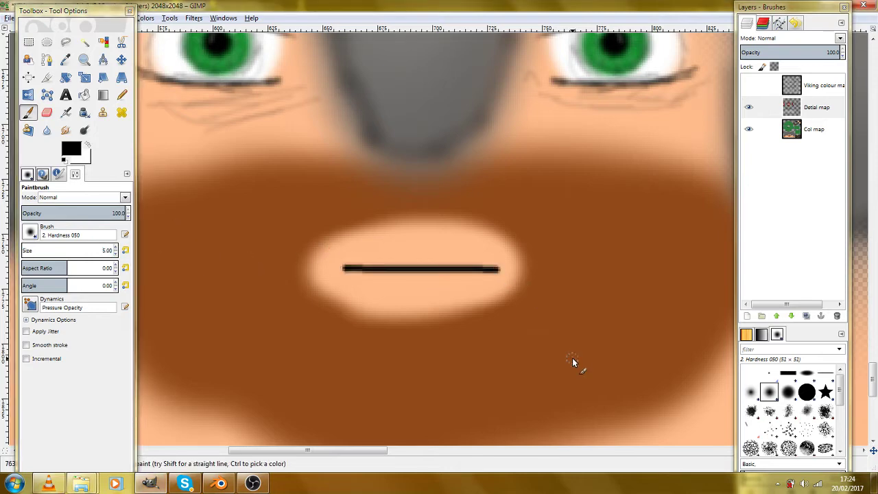
key(ctrl+z)
key(ctrl+z)
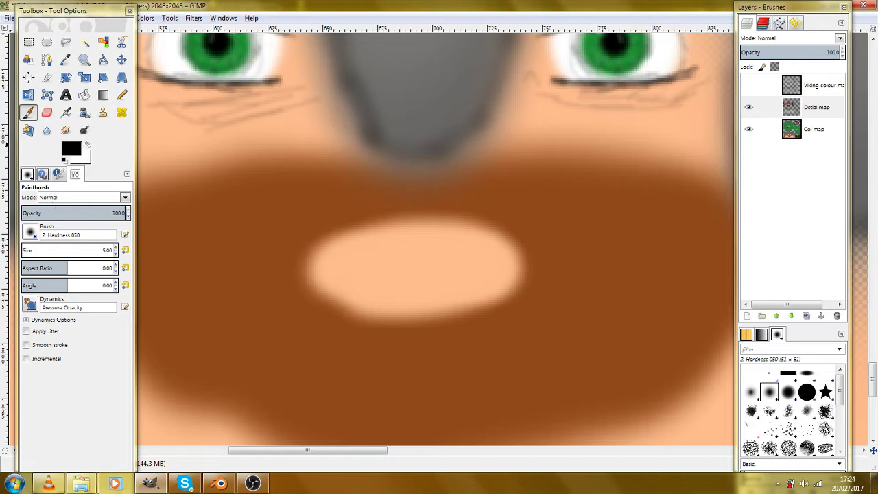
Switch to the Airbrush, try a straight black mouth line across the skin-coloured oval, and undo it.
drag(66, 216, 7, 221)
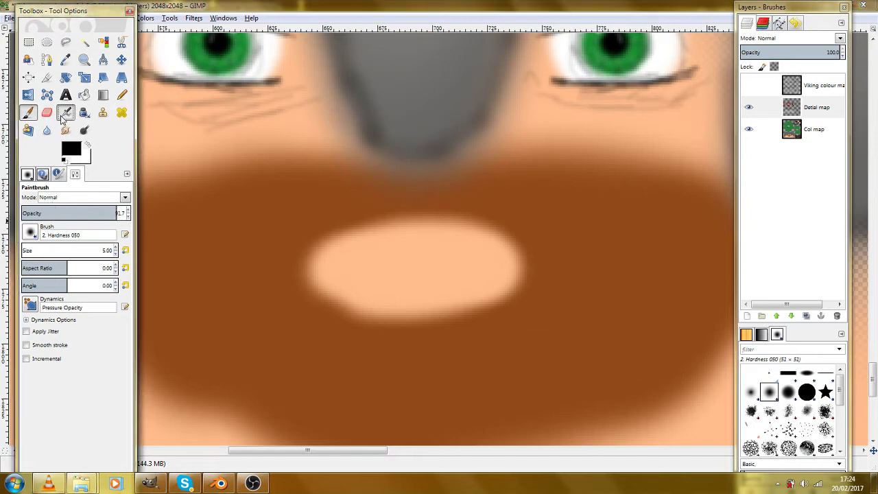
click(64, 114)
click(333, 268)
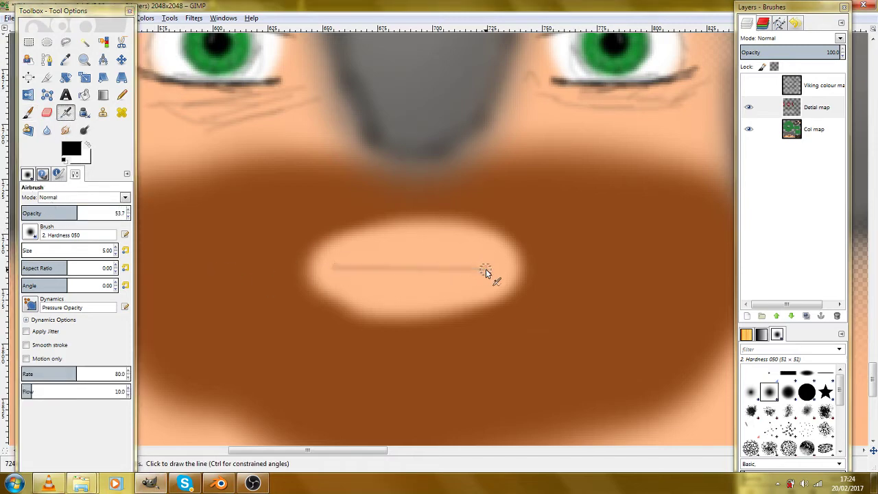
click(485, 269)
key(ctrl+z)
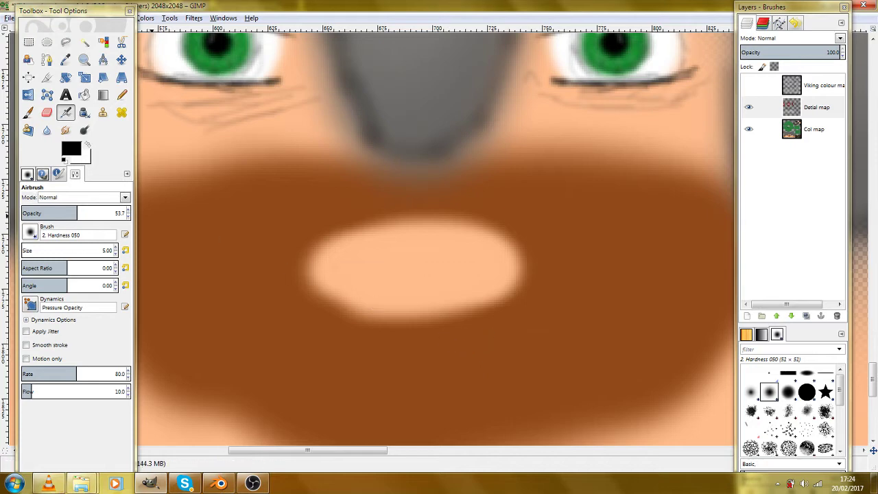
Set the Airbrush opacity to 69.3, try another straight mouth line, compare it with the UV layout, and undo it.
drag(76, 216, 238, 226)
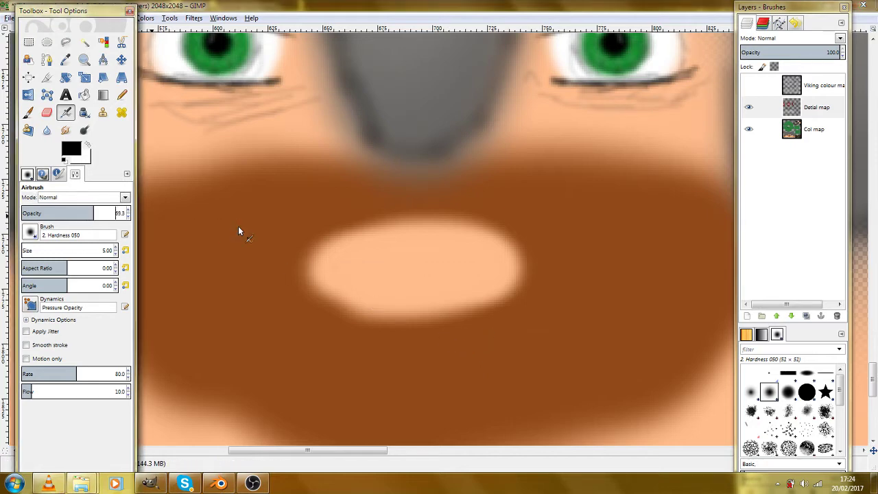
click(339, 269)
shift+click(492, 269)
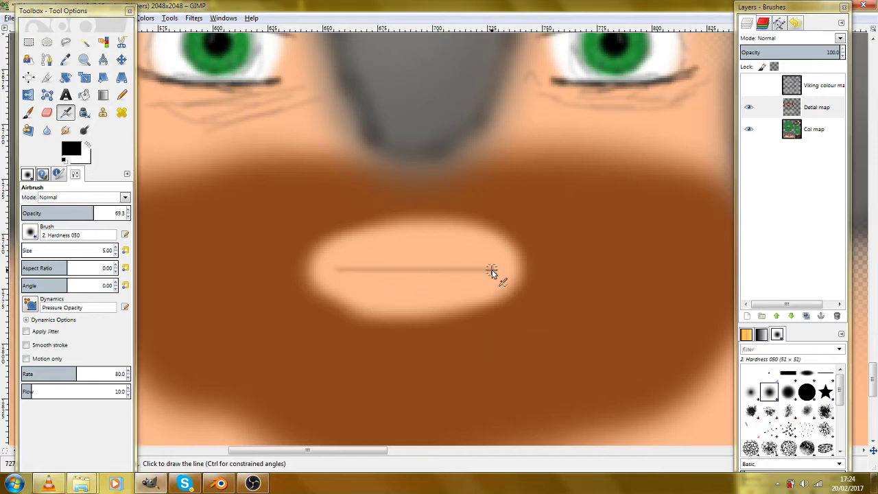
click(749, 85)
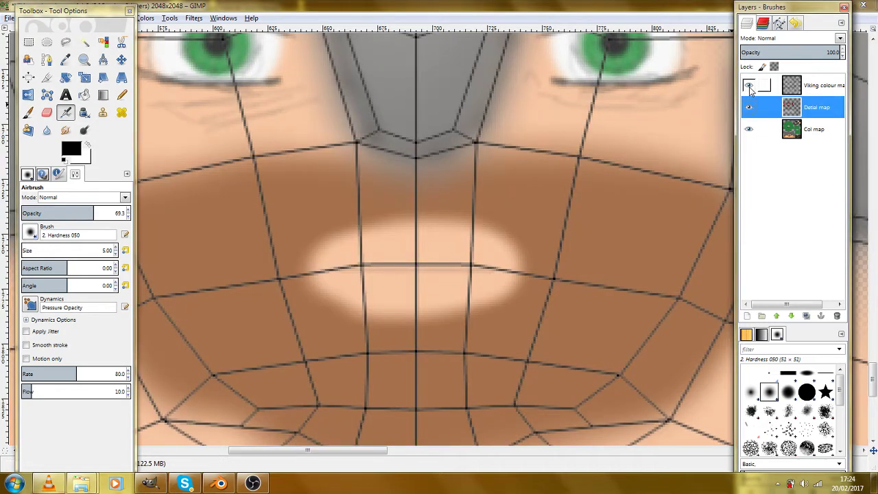
click(749, 86)
key(ctrl+z)
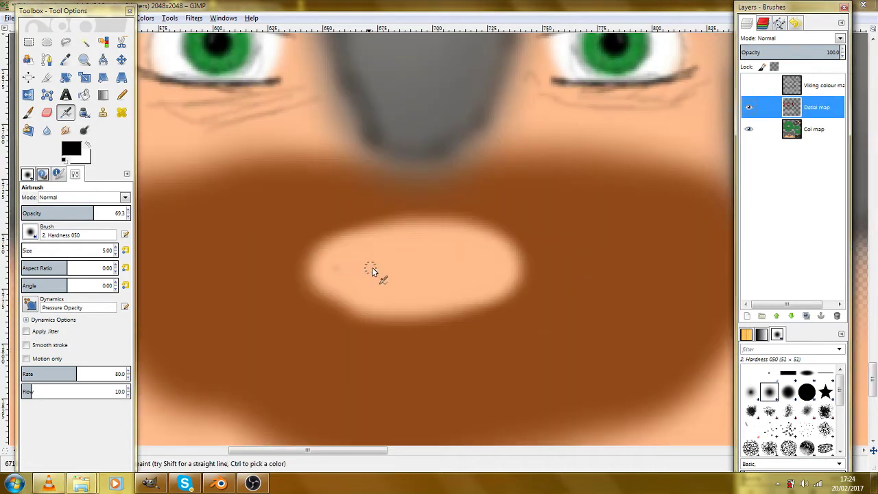
Airbrush a straight black mouth line across the middle of the skin-coloured oval and export the texture to Viking colour base.png.
click(349, 271)
shift+click(483, 273)
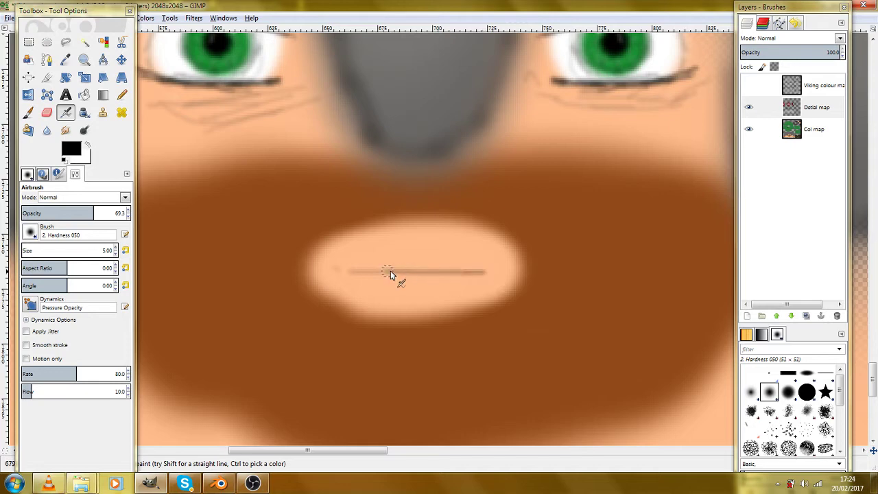
mouse_move(389, 273)
mouse_down()
mouse_move(481, 274)
mouse_move(348, 269)
mouse_up()
scroll(466, 281, down, 2)
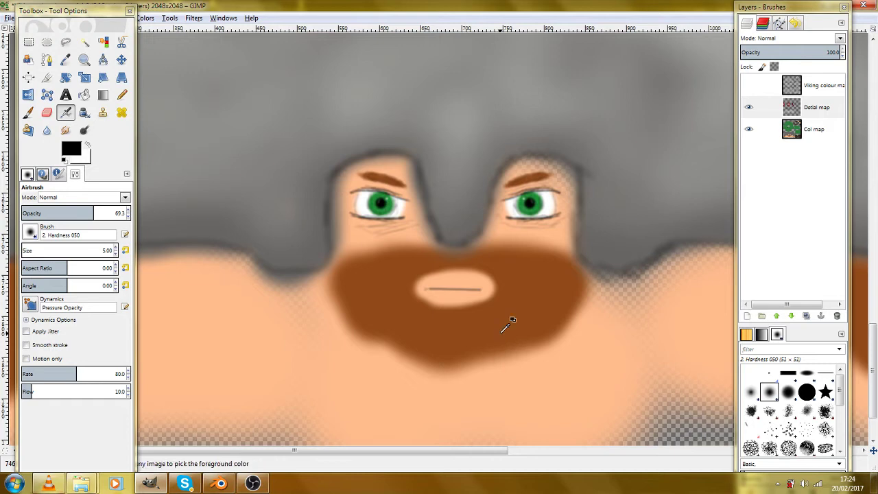
key(ctrl+e)
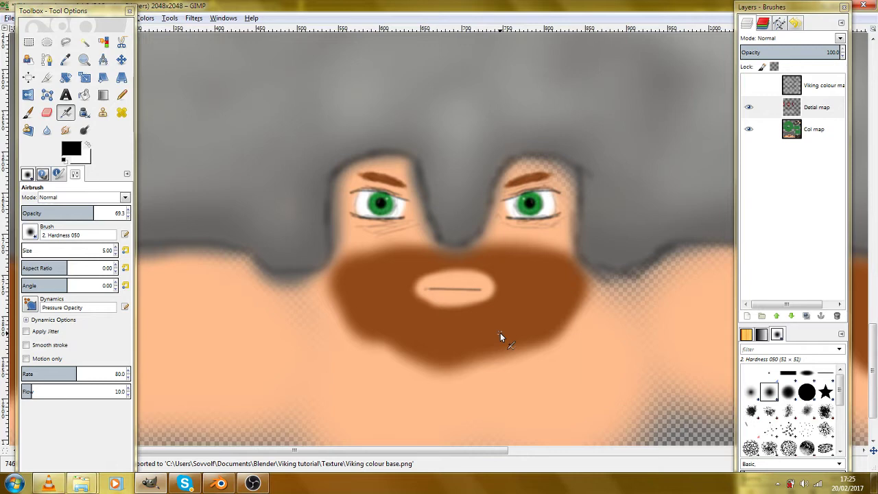
Switch to Blender's Compositing layout, reload the Viking colour base.png texture and render the character.
click(219, 483)
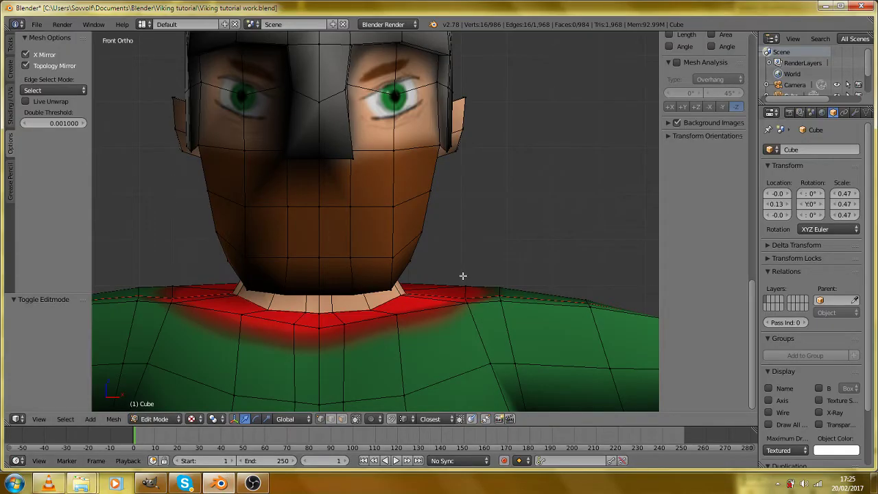
key(ctrl+Left)
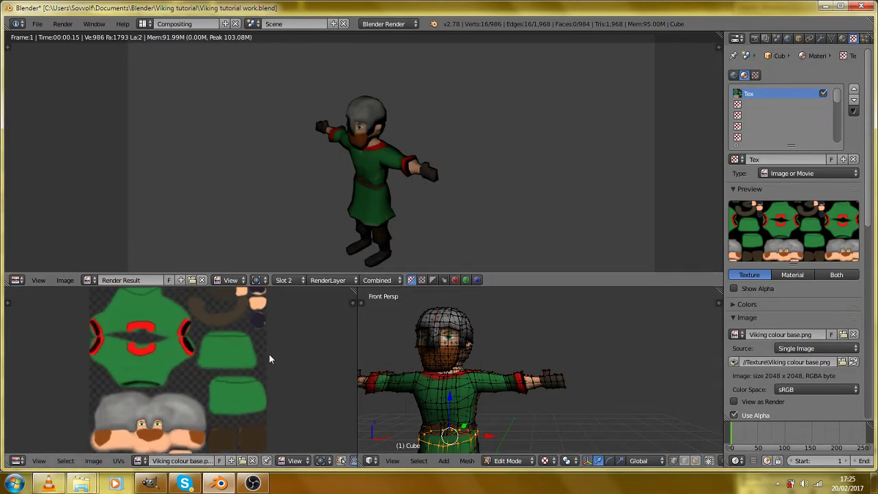
key(alt+r)
scroll(479, 392, up, 4)
drag(478, 392, 532, 393)
key(F12)
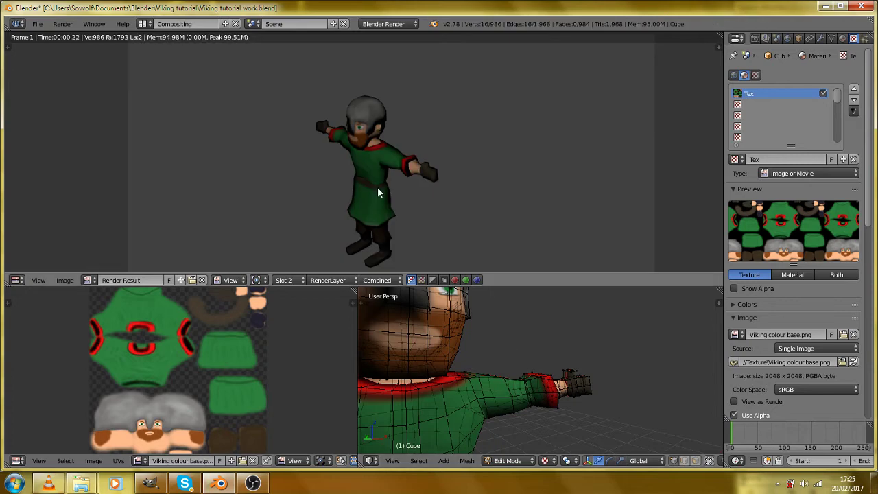
Examine the rendered viking's face, beard and overall figure.
scroll(377, 194, up, 3)
scroll(378, 194, up, 2)
scroll(318, 159, down, 3)
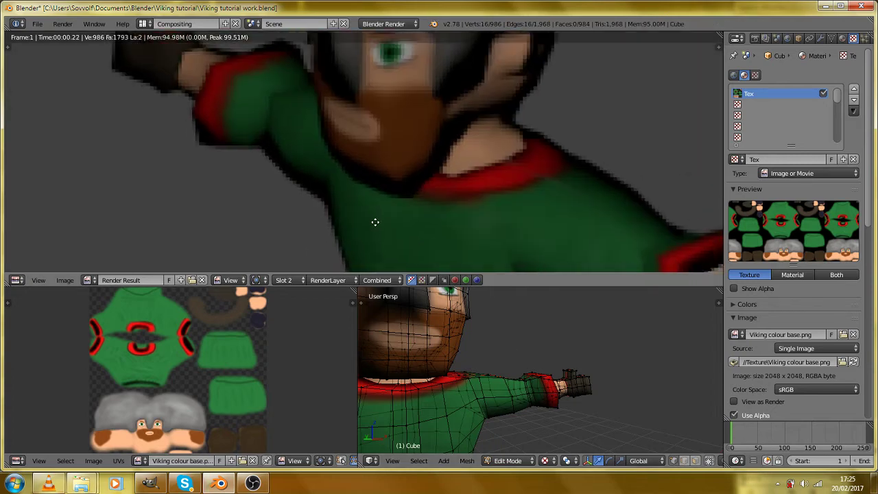
scroll(385, 239, down, 2)
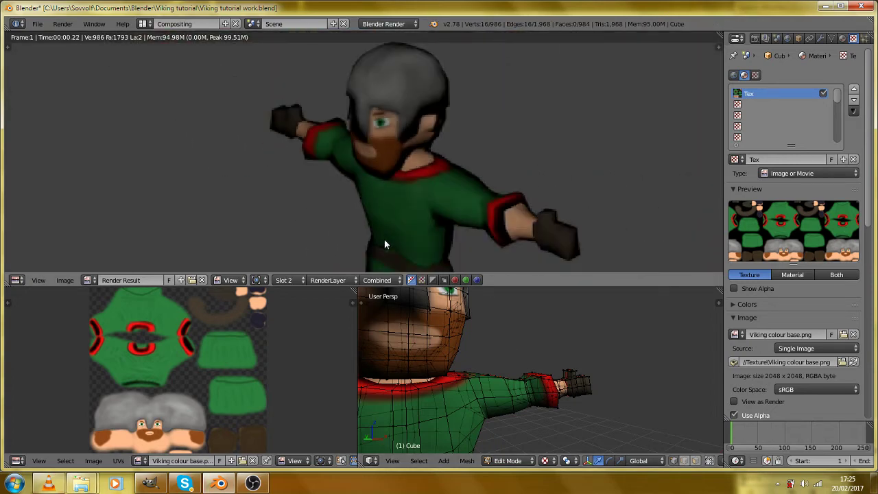
scroll(385, 243, down, 2)
scroll(376, 215, up, 4)
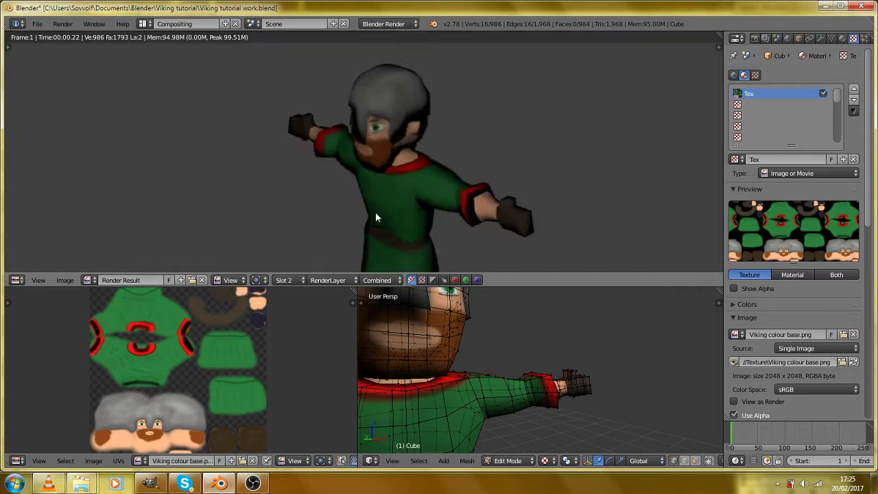
scroll(375, 217, down, 4)
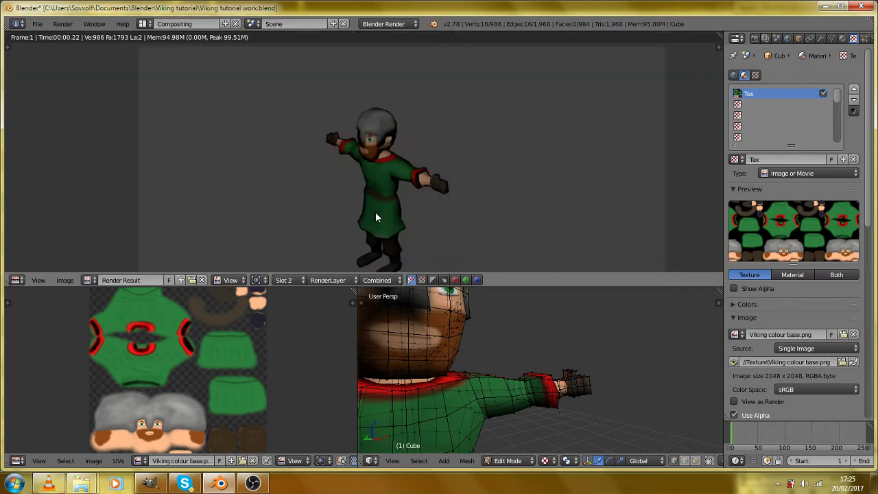
Inspect the tunic, belt and skirt hem in the render for texture gaps.
scroll(392, 217, up, 6)
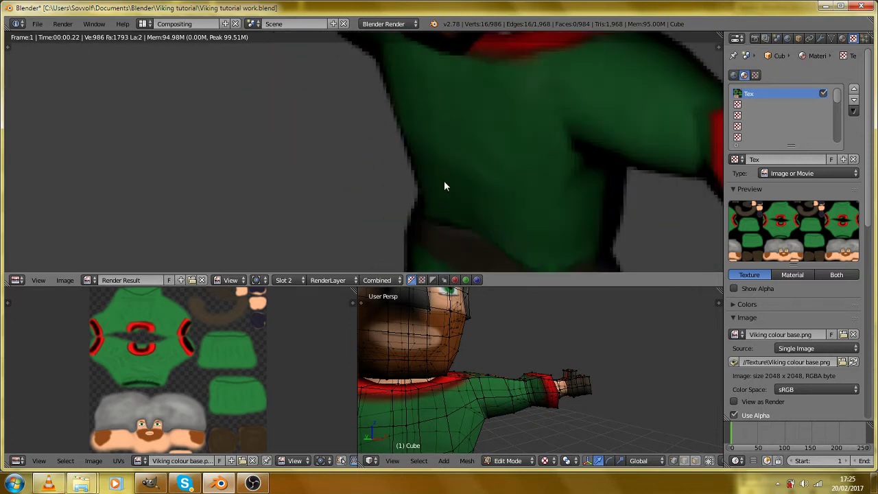
scroll(472, 181, down, 2)
drag(470, 187, 487, 158)
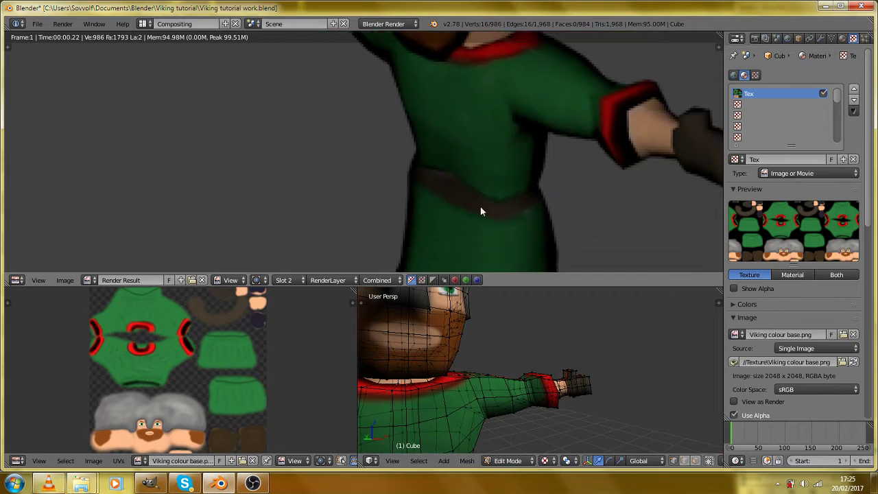
drag(481, 229, 490, 117)
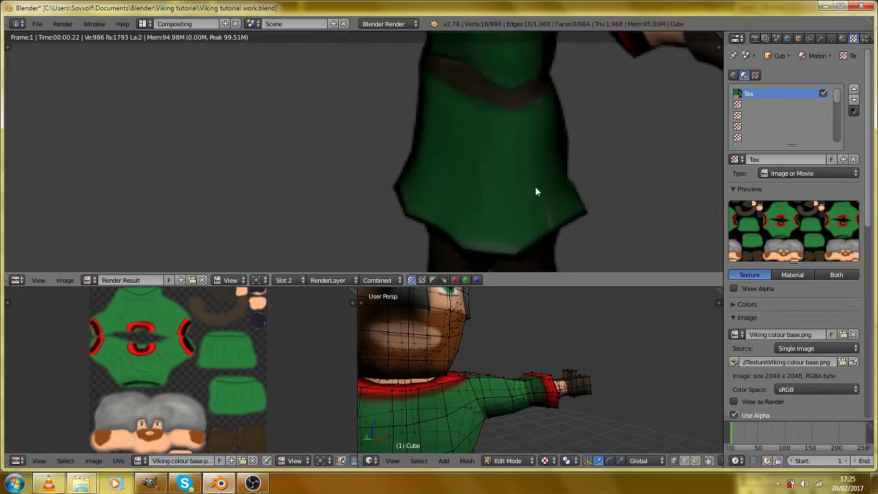
scroll(549, 229, up, 3)
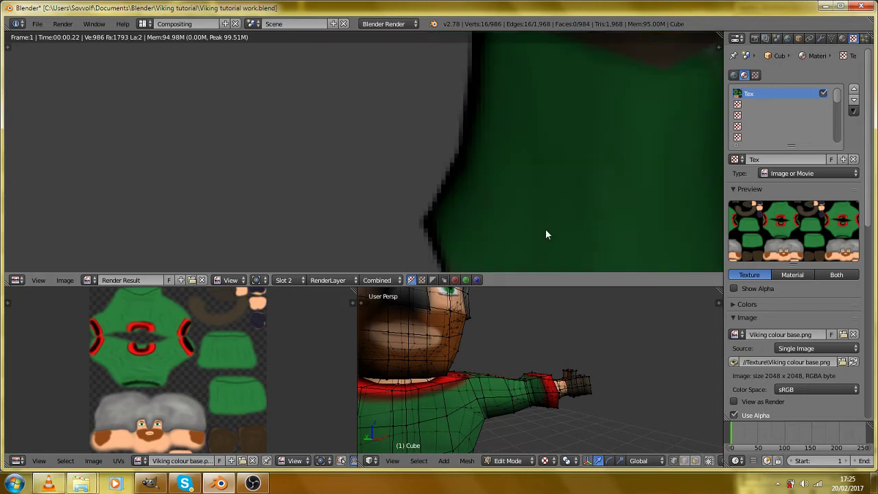
drag(546, 230, 474, 92)
scroll(487, 169, up, 3)
drag(624, 214, 434, 157)
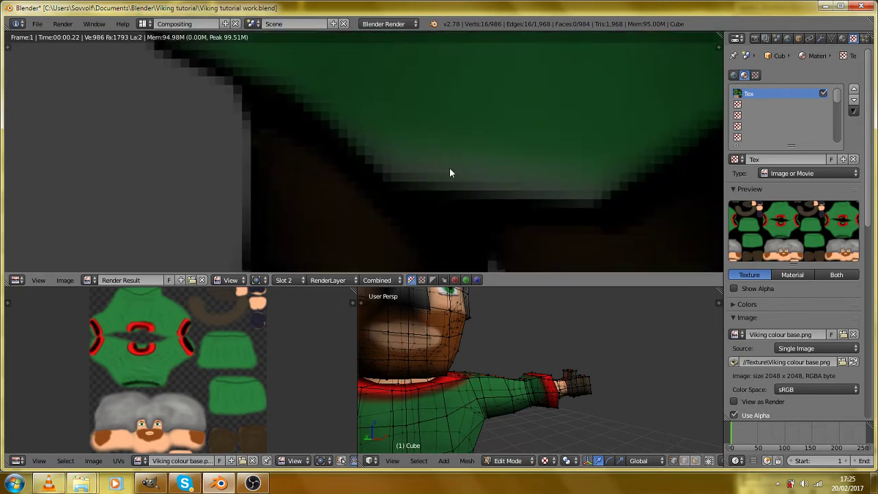
scroll(449, 172, down, 5)
drag(434, 122, 431, 180)
scroll(428, 166, down, 4)
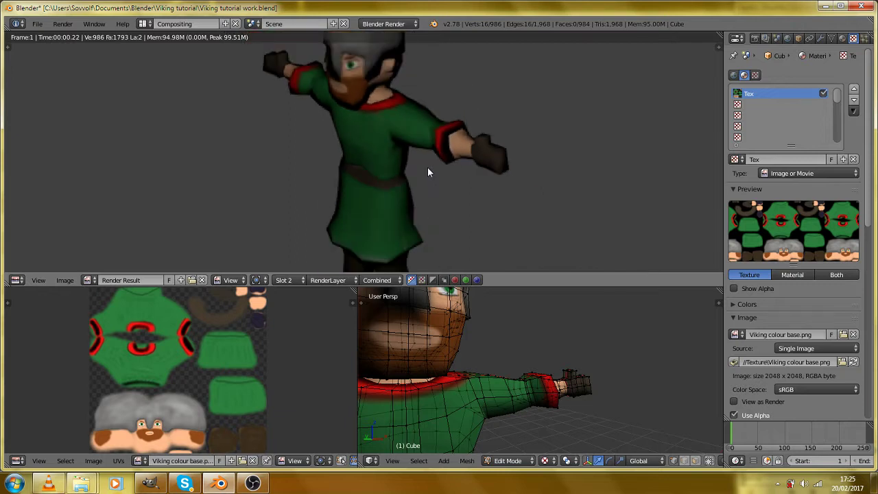
Examine the trousers and boots in the render, including the area below the skirt hem.
scroll(410, 199, up, 2)
drag(400, 235, 401, 42)
scroll(400, 75, up, 3)
drag(400, 86, 385, 190)
scroll(420, 150, up, 1)
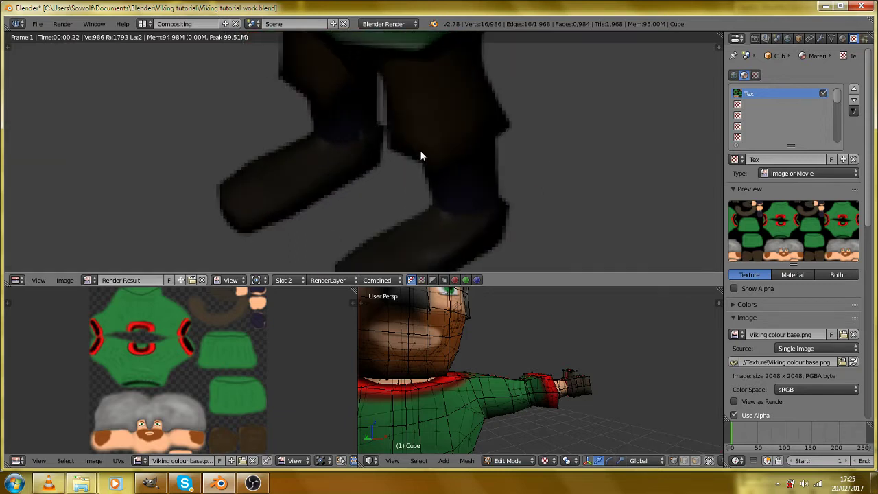
scroll(439, 165, up, 1)
scroll(438, 164, down, 3)
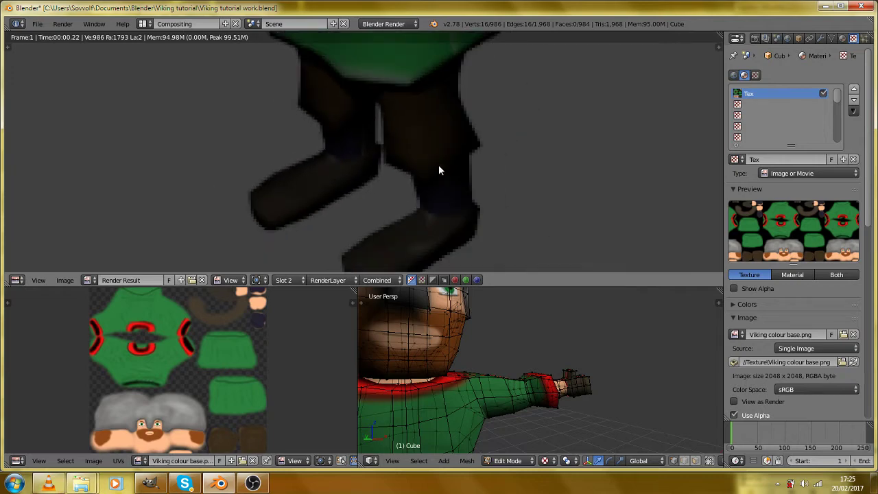
scroll(438, 166, down, 5)
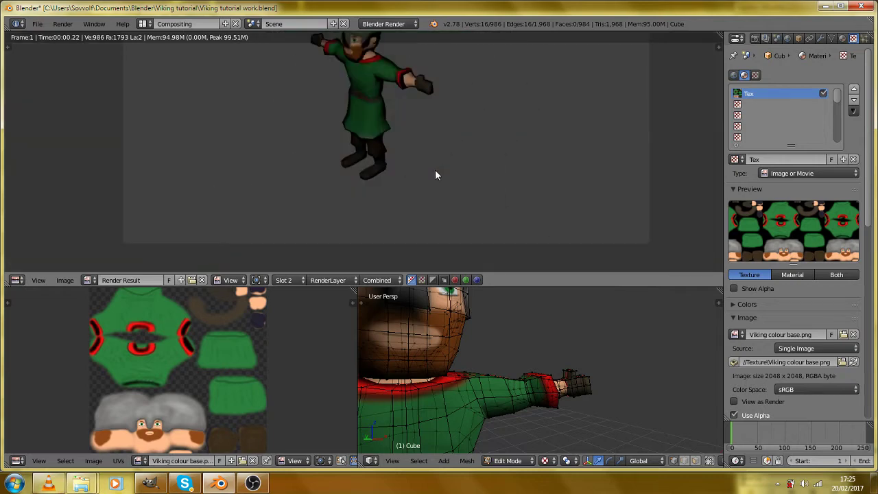
Switch back to GIMP, activate the Col map layer and show the UV layout over the skirt pieces.
click(159, 484)
click(814, 129)
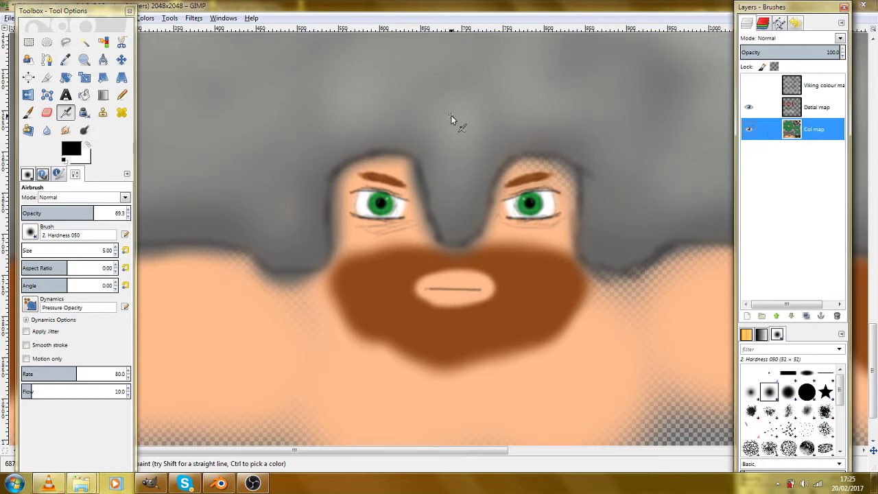
click(389, 7)
scroll(448, 204, down, 3)
drag(483, 221, 295, 249)
click(748, 85)
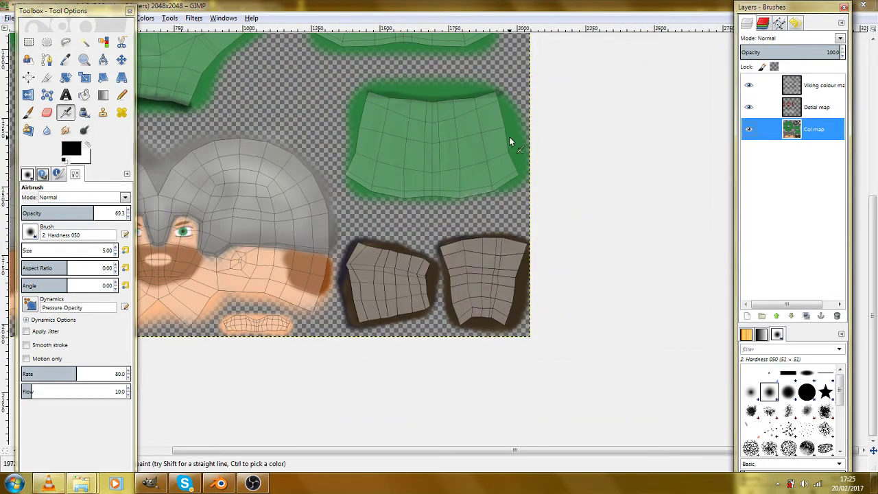
Sample the tunic green beside the lower skirt piece as the foreground colour and set the Paintbrush size to 100.
click(442, 9)
scroll(311, 174, up, 2)
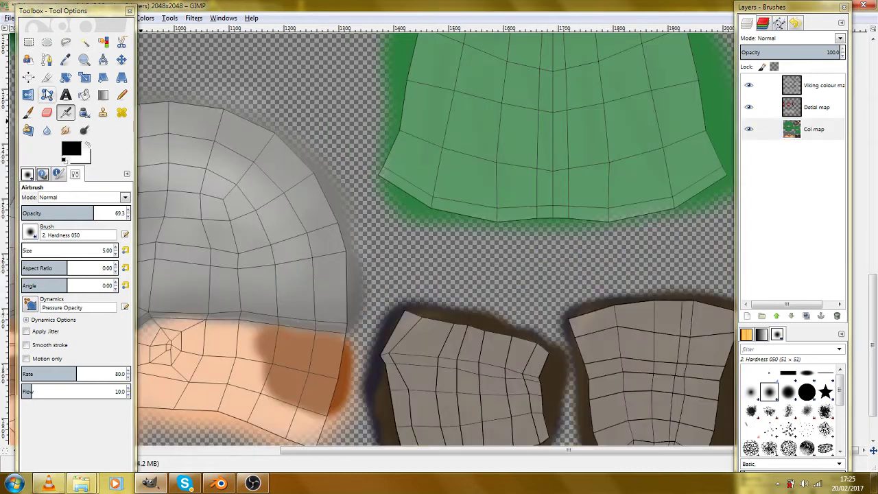
click(67, 62)
click(402, 50)
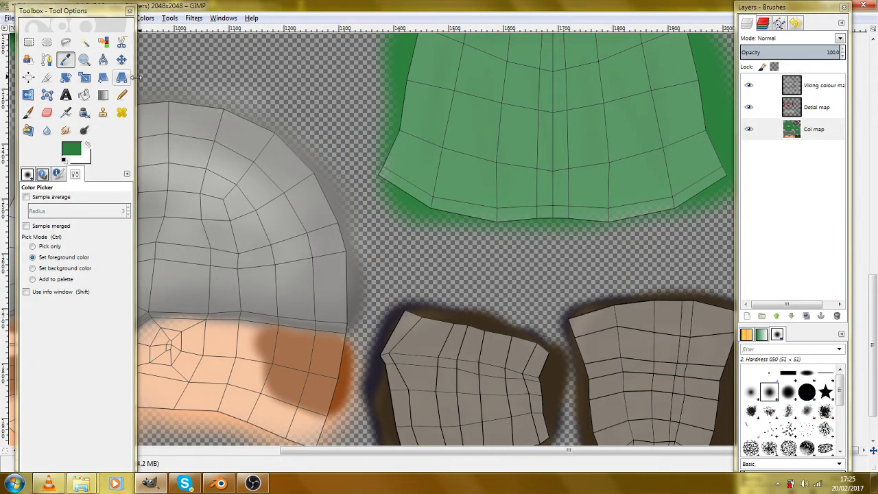
click(29, 112)
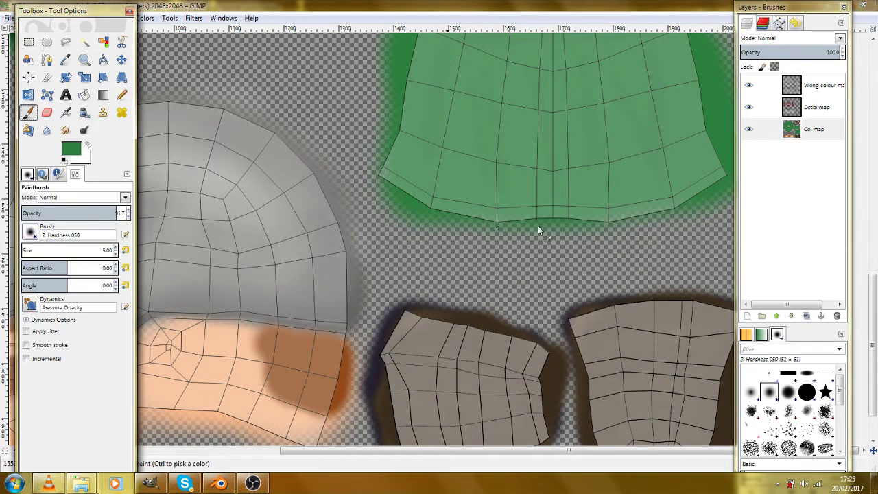
double_click(107, 250)
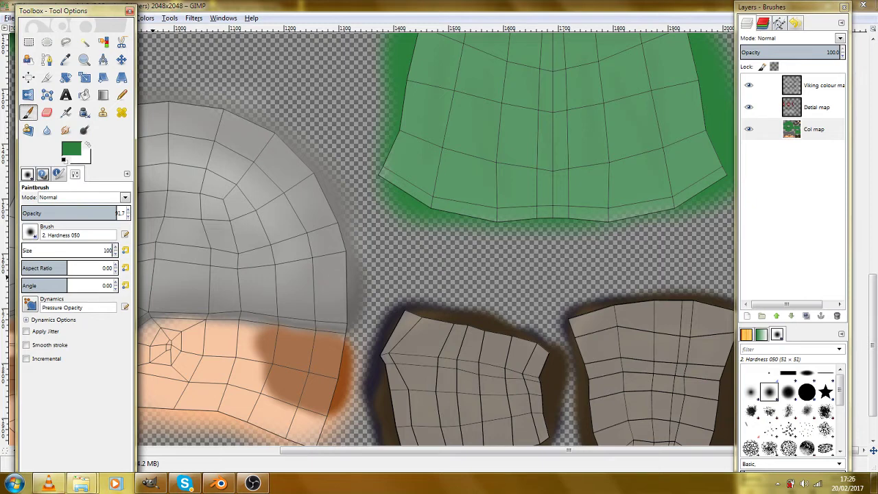
text(100)
key(Return)
Paint green beyond the hem and side edges of the lower skirt piece so the colour overlaps its UV outline.
mouse_move(606, 205)
mouse_down()
mouse_move(696, 206)
mouse_move(538, 223)
mouse_up()
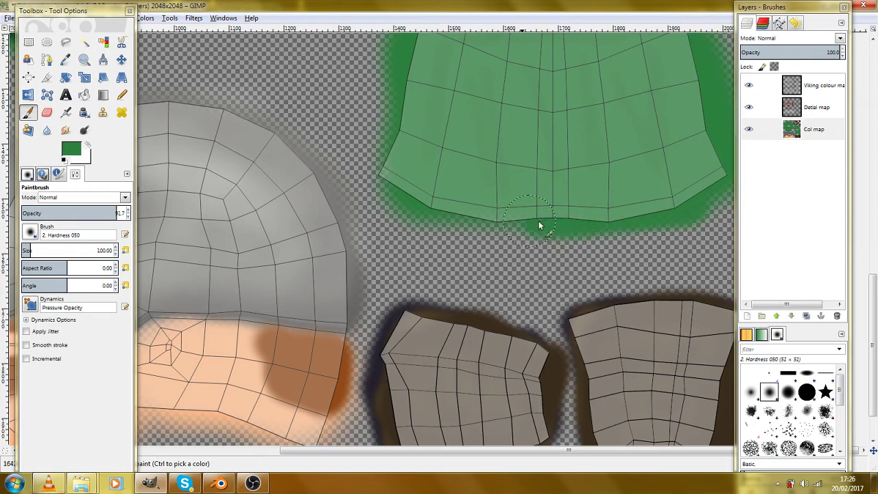
scroll(378, 174, up, 3)
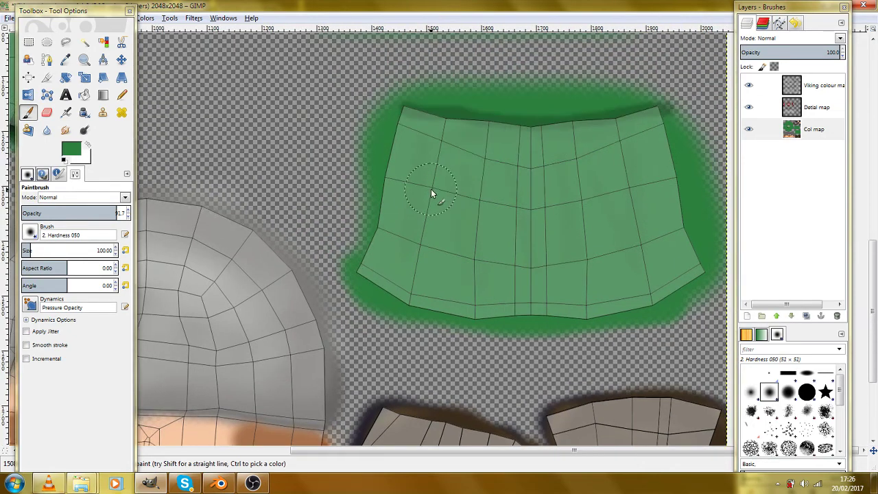
click(372, 229)
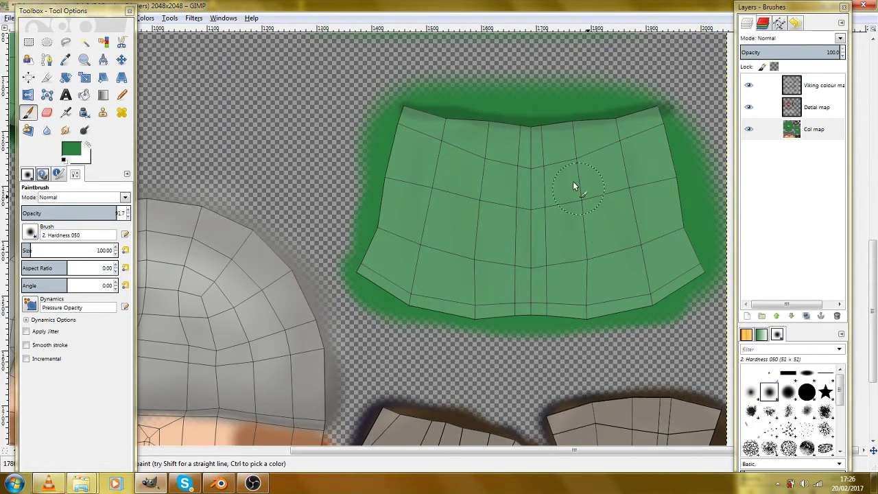
Paint green beyond the hem and lower corners of the upper skirt piece so the colour overlaps its UV outline.
scroll(536, 239, up, 7)
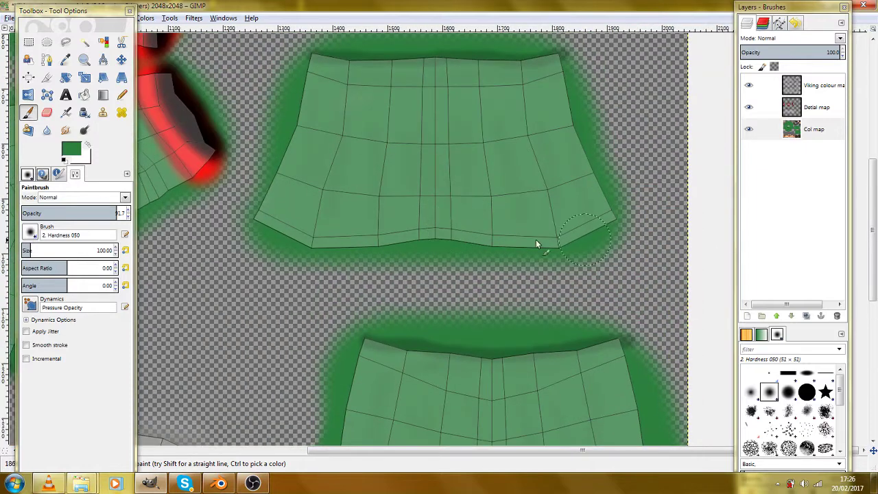
mouse_move(623, 226)
mouse_down()
mouse_move(615, 208)
mouse_move(365, 240)
mouse_up()
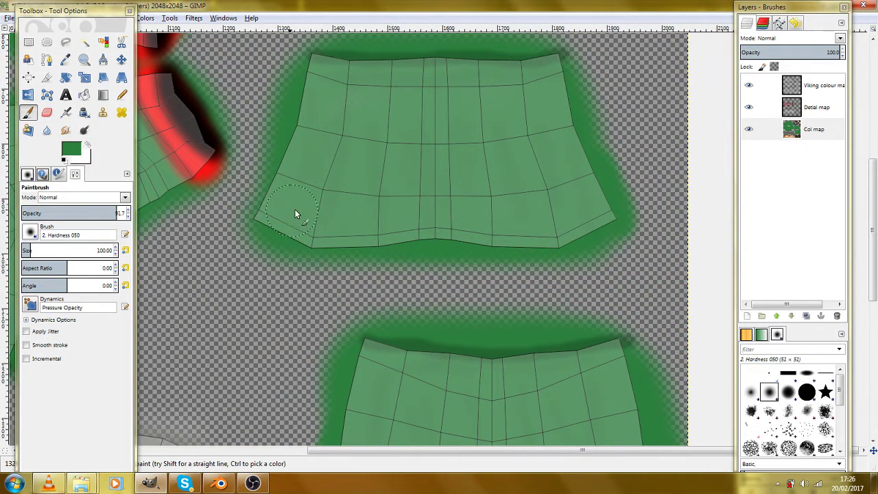
drag(263, 223, 332, 168)
scroll(428, 127, down, 6)
drag(686, 180, 663, 142)
drag(400, 157, 500, 93)
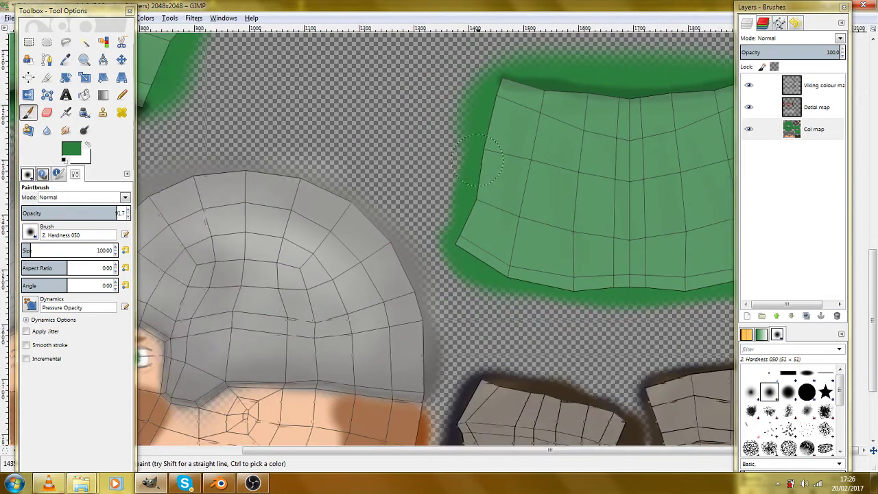
scroll(628, 182, down, 2)
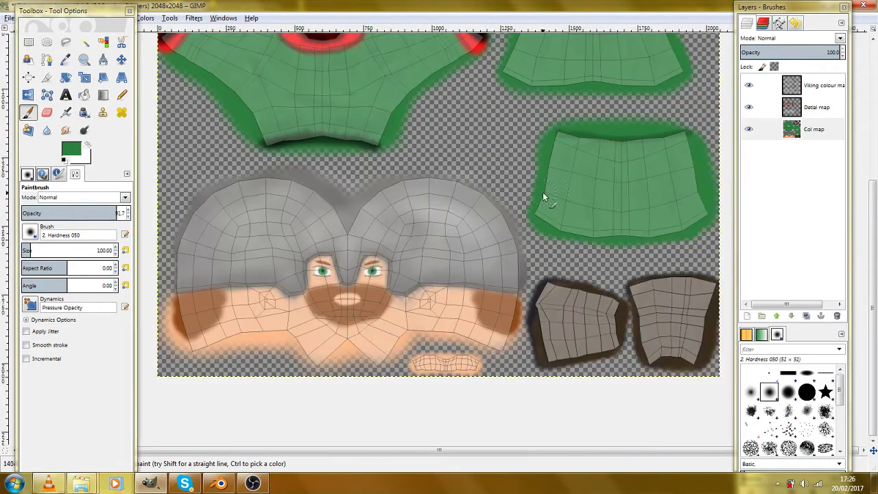
scroll(535, 180, up, 2)
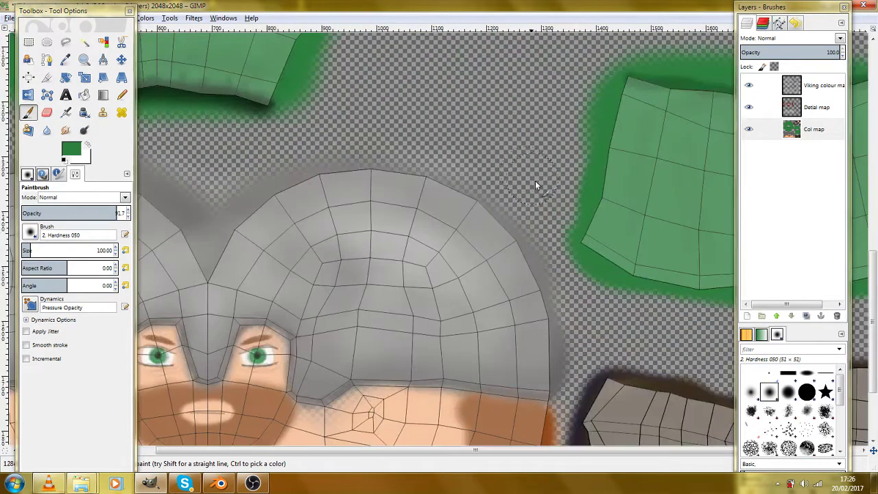
Hide the Viking colour map layer with the UV layout and activate the Detial map layer.
click(749, 86)
scroll(657, 146, up, 2)
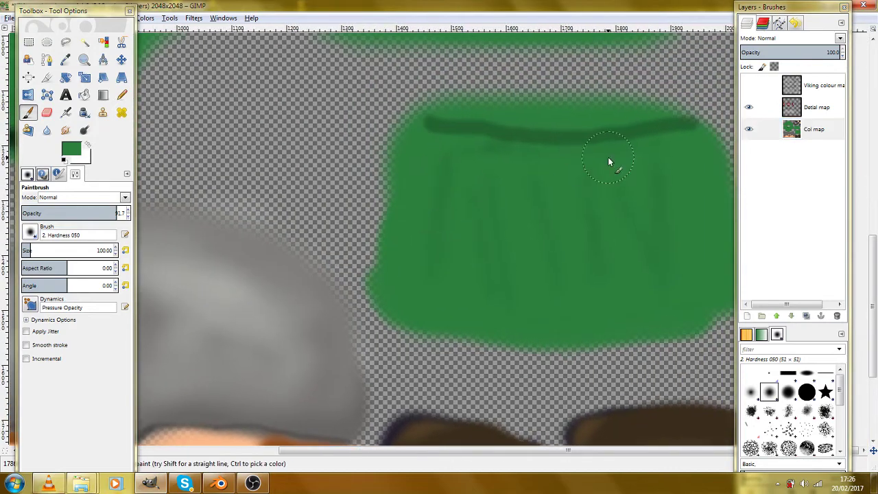
scroll(609, 164, up, 1)
drag(509, 312, 541, 243)
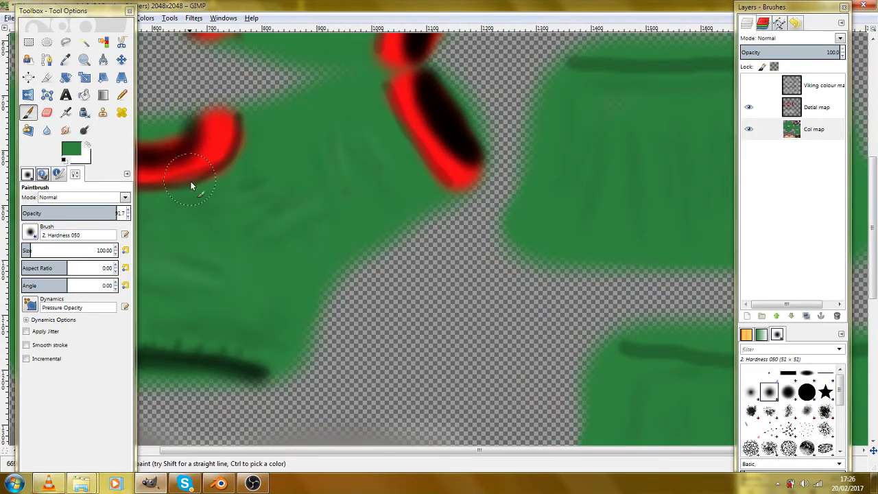
Set the foreground colour to a lighter, muted green and select the Airbrush for highlighting the lower skirt piece.
click(71, 149)
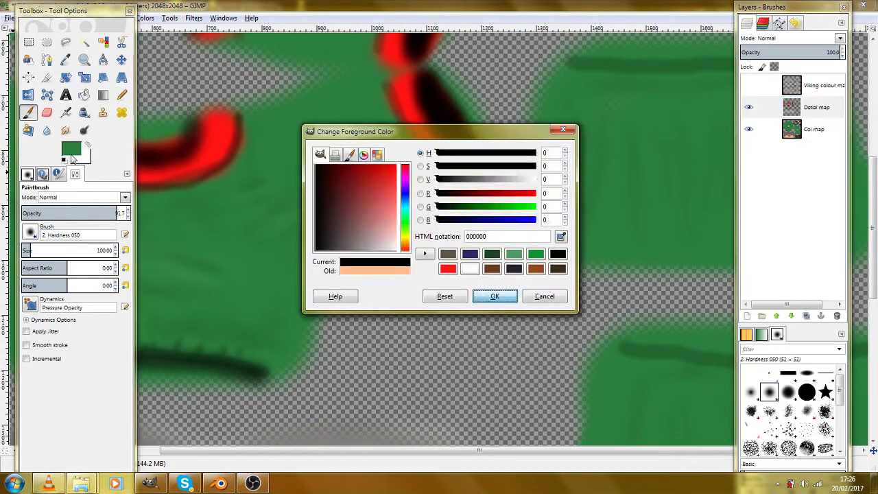
click(537, 254)
click(493, 297)
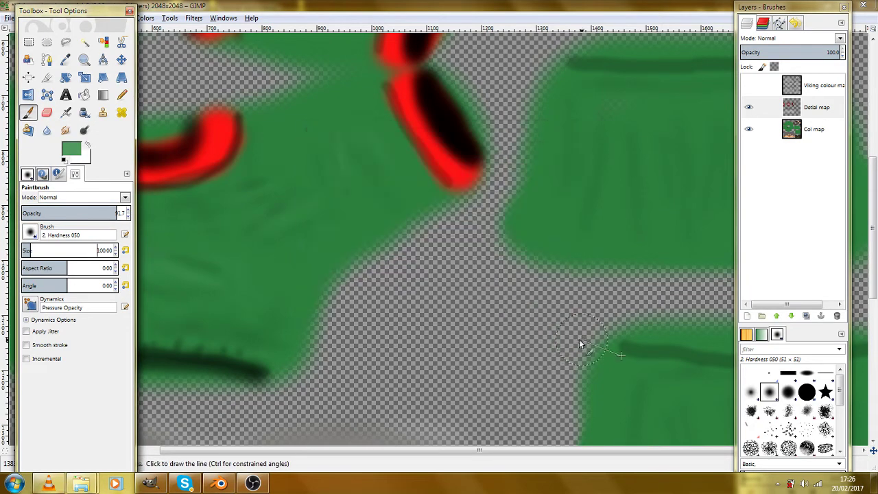
drag(580, 343, 252, 211)
key(s)
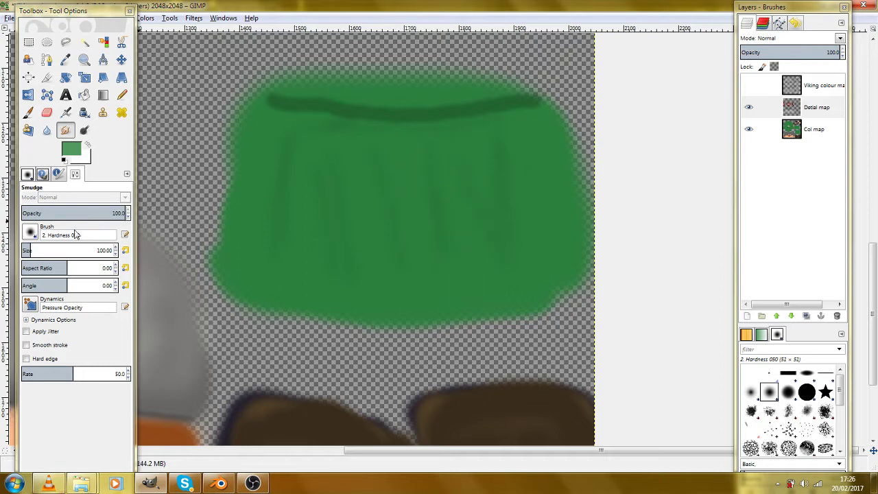
click(66, 112)
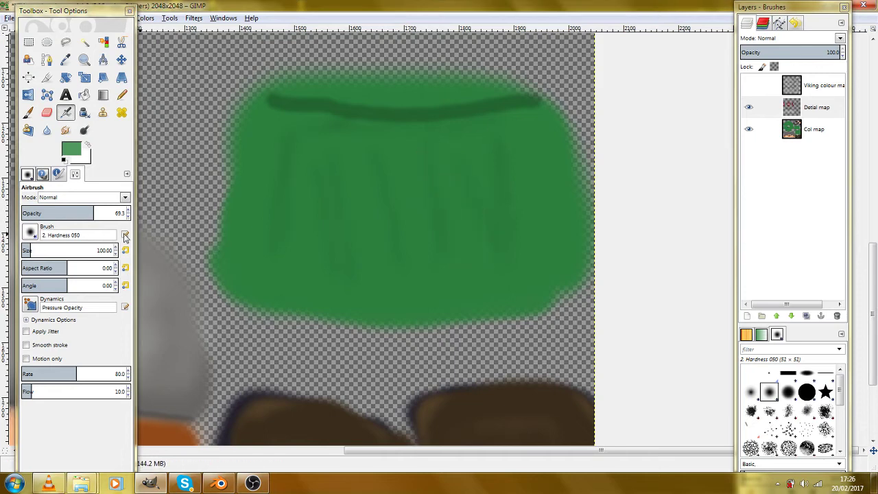
click(75, 250)
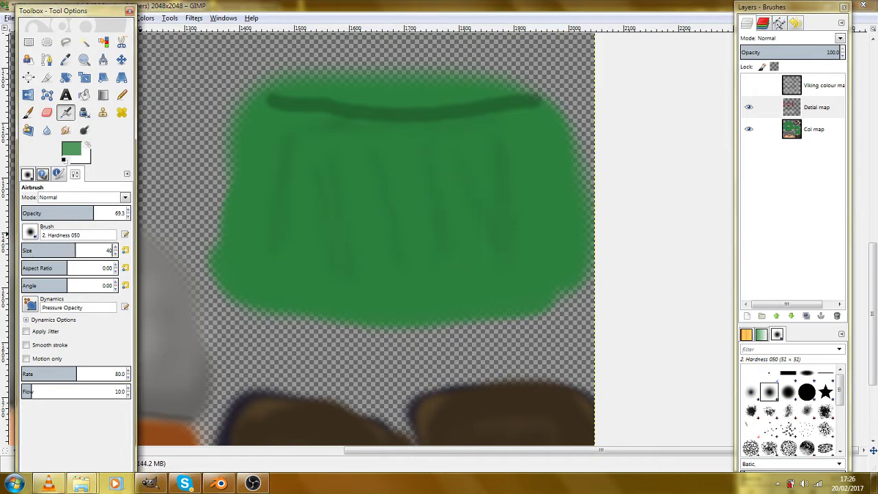
text(40)
key(Return)
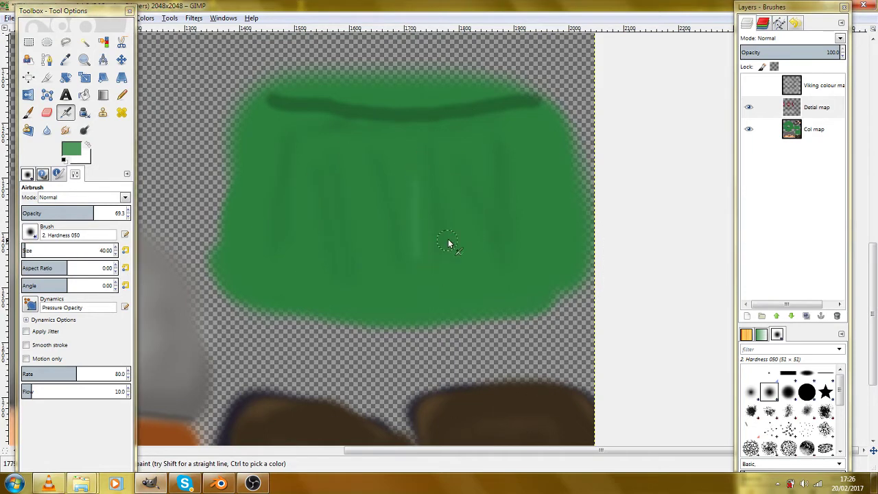
key(ctrl+z)
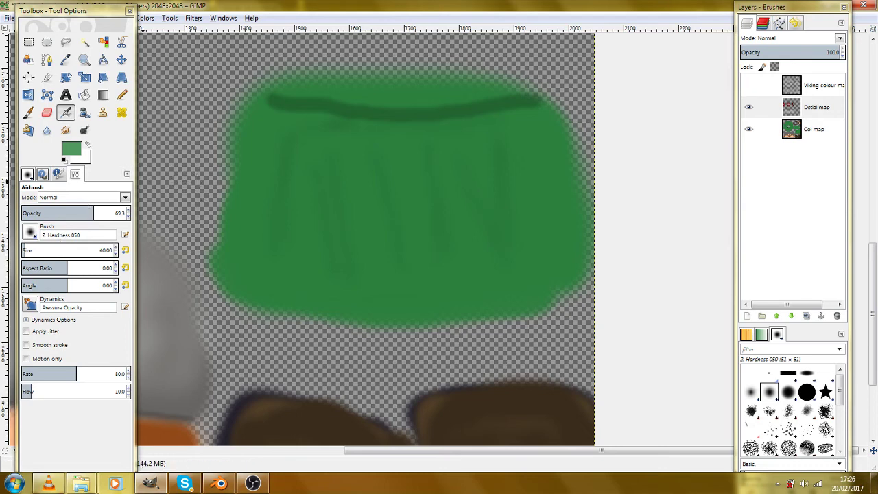
With the Airbrush at size 50 and opacity 32.6, paint lighter green highlights between the folds of both skirt pieces.
drag(25, 250, 53, 250)
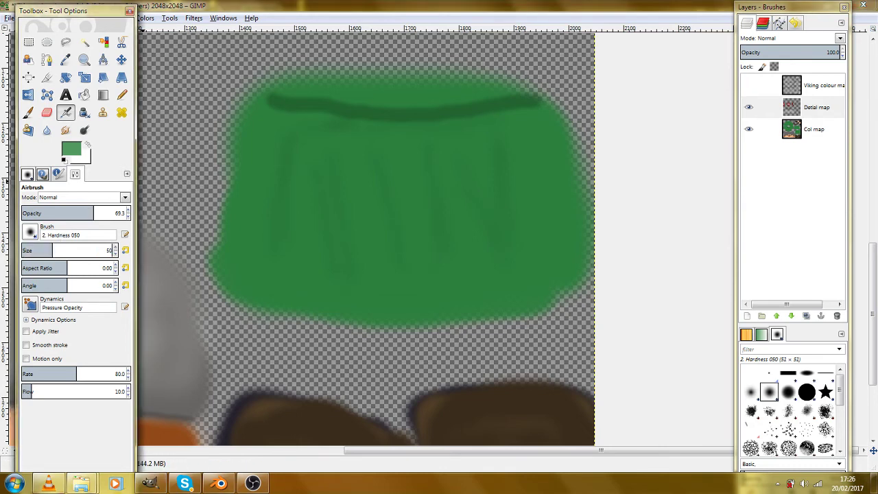
key(Return)
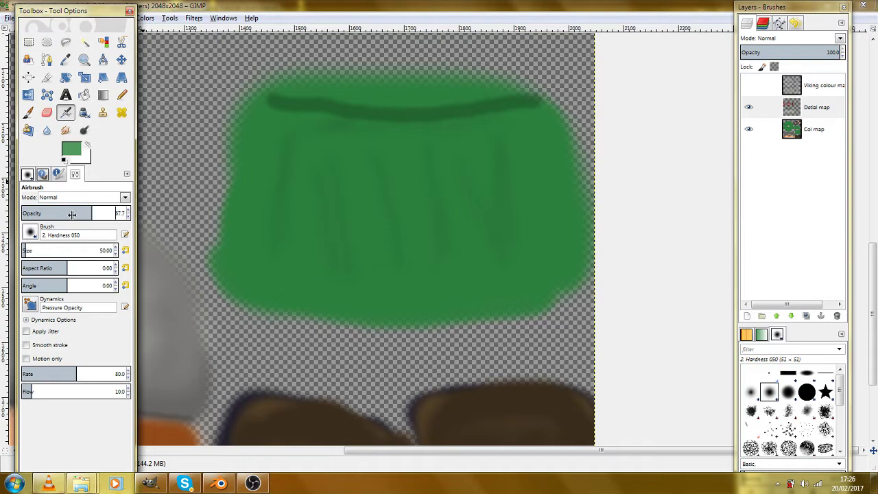
drag(72, 214, 69, 214)
drag(88, 213, 56, 216)
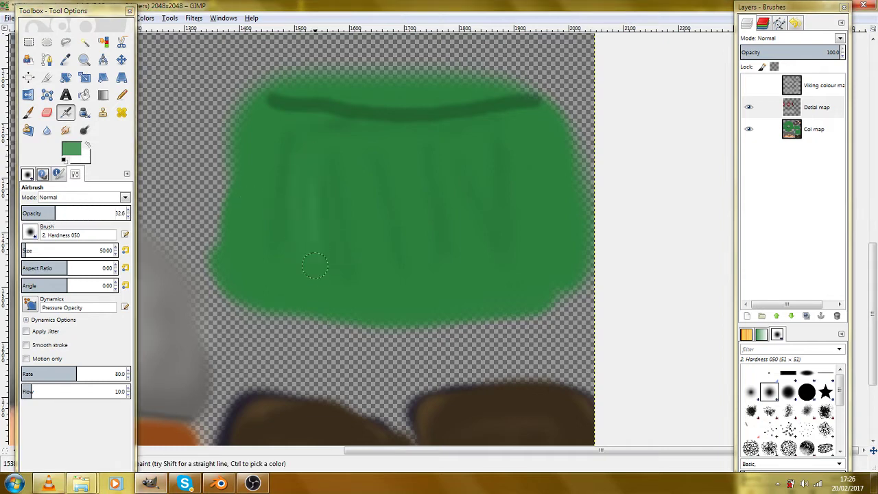
key(ctrl)
drag(334, 180, 339, 268)
drag(464, 99, 481, 352)
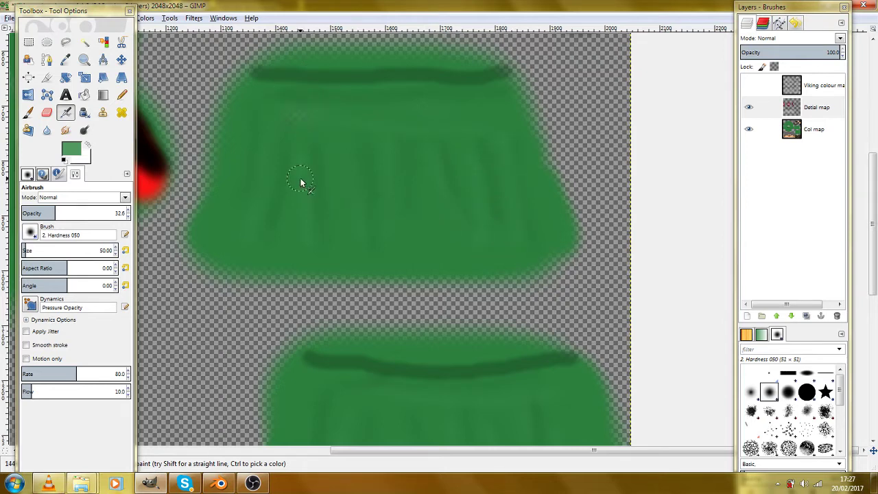
Airbrush soft lighter green highlights between the sleeve and body folds of the tunic pieces.
scroll(316, 201, down, 3)
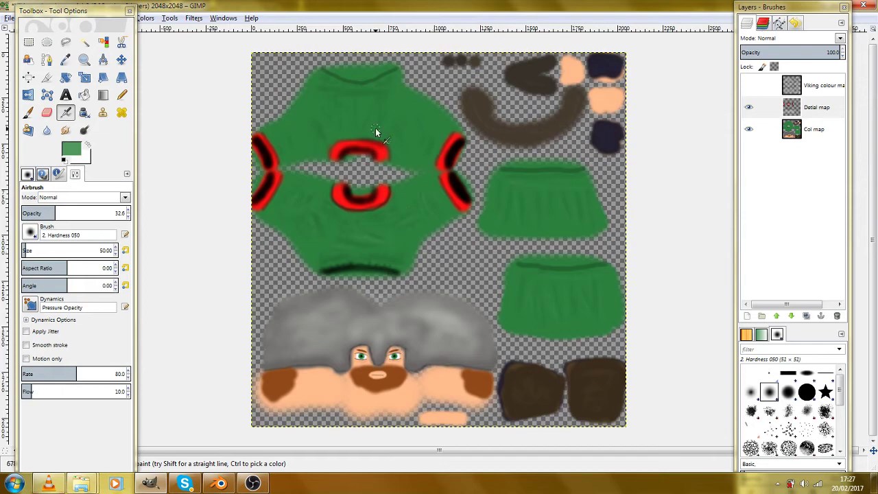
scroll(375, 128, up, 5)
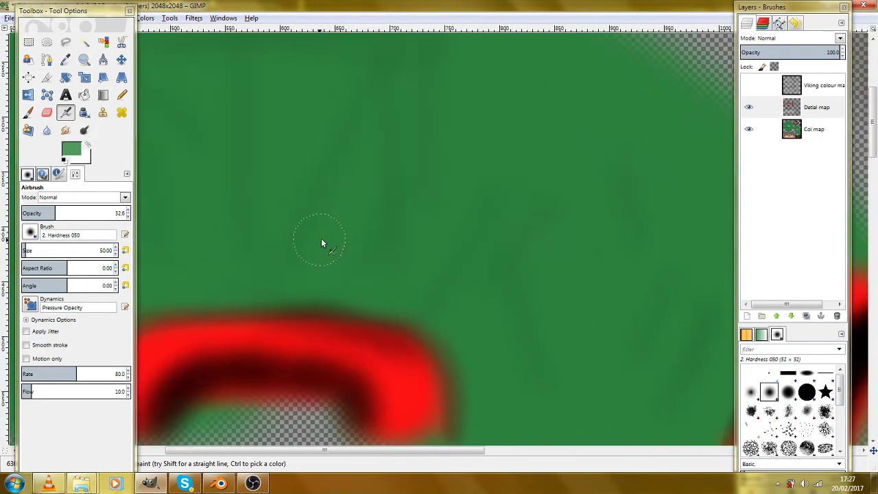
scroll(320, 240, down, 2)
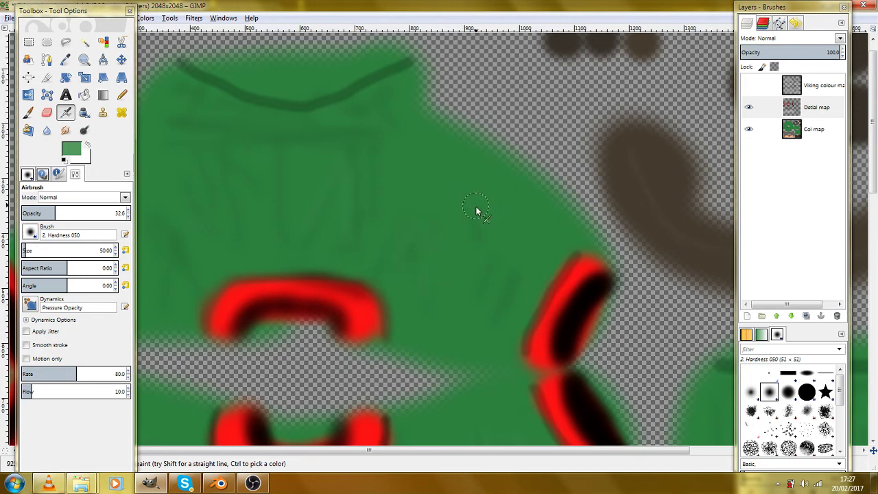
drag(476, 207, 498, 259)
drag(487, 300, 528, 375)
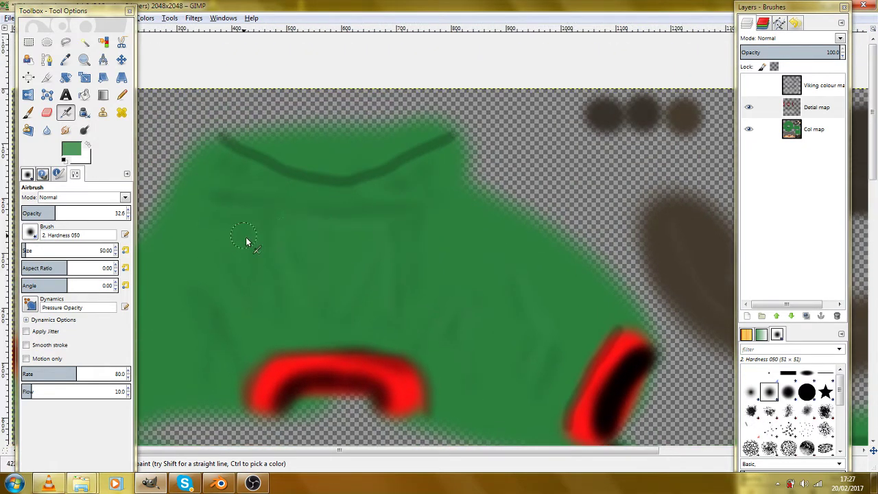
drag(270, 310, 355, 207)
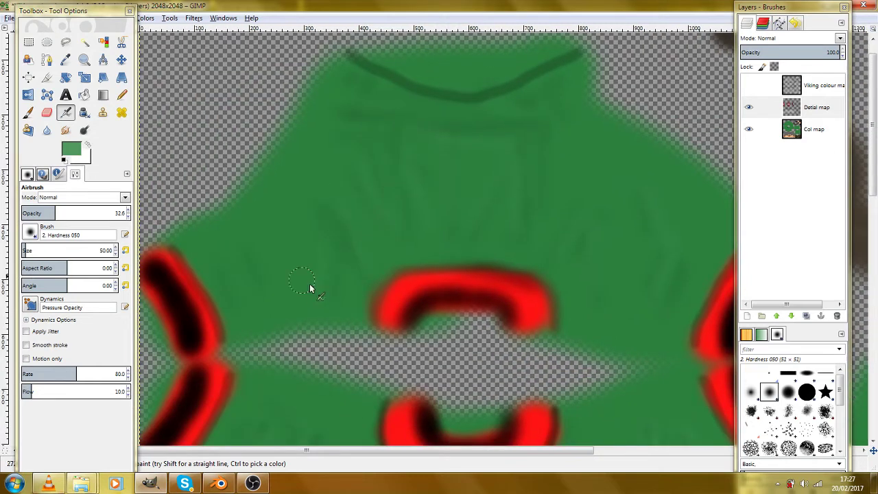
scroll(341, 292, down, 2)
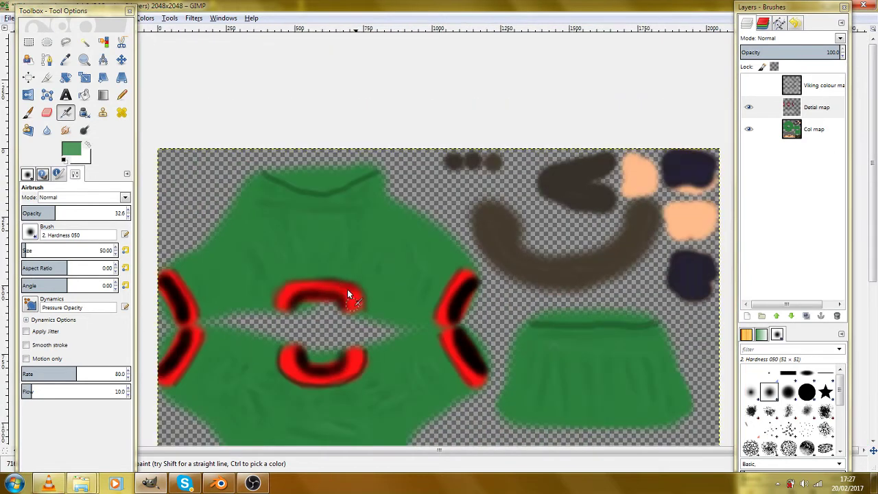
scroll(342, 276, down, 2)
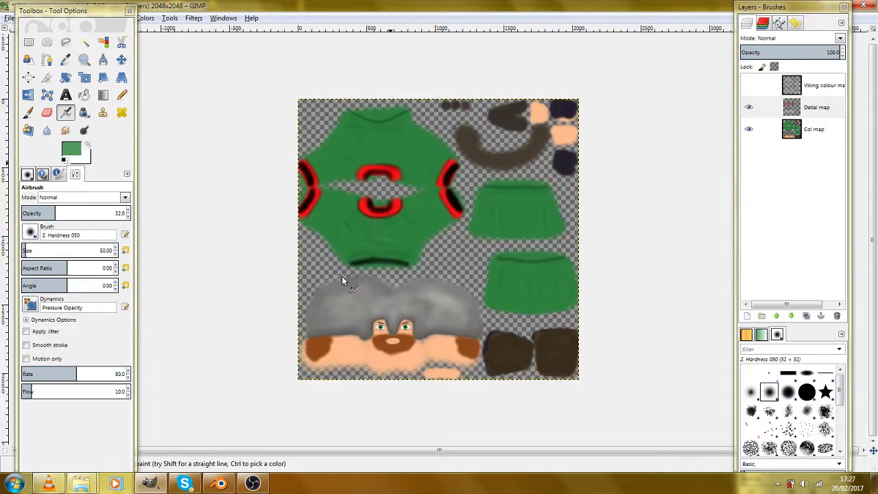
scroll(382, 216, up, 2)
drag(381, 217, 377, 323)
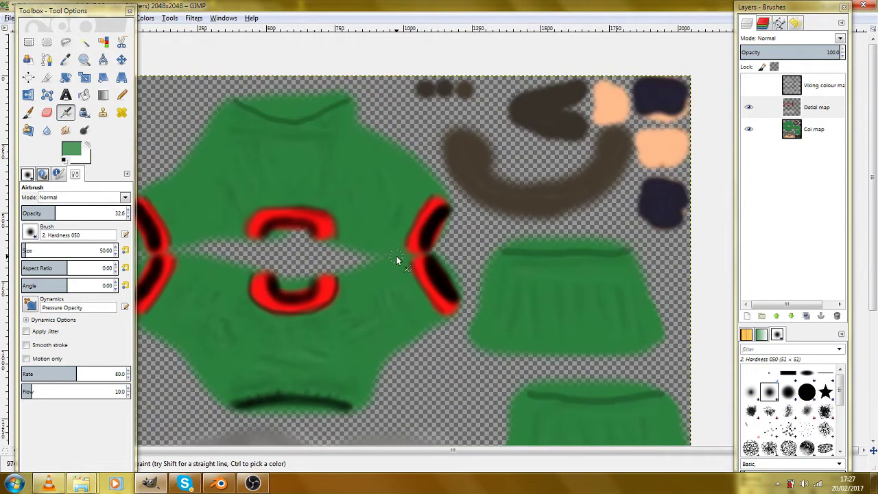
Select the Smudge tool for reshaping the beard around the viking's mouth.
scroll(396, 257, down, 5)
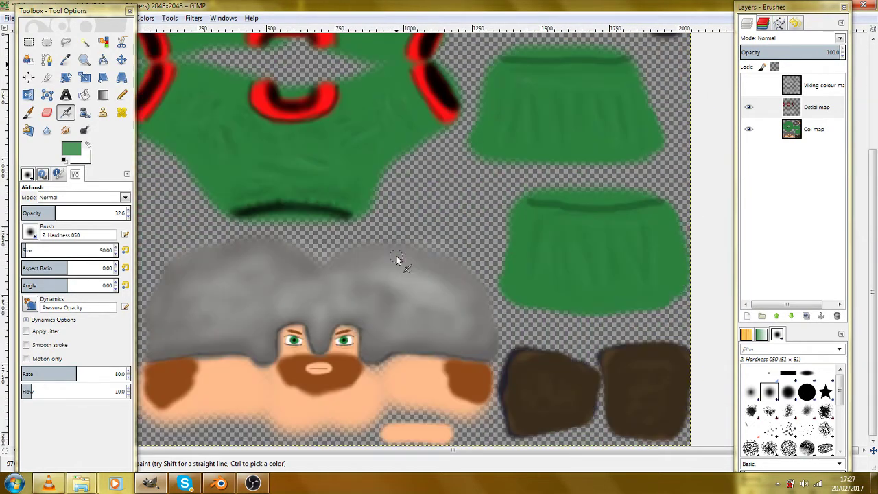
scroll(383, 280, up, 3)
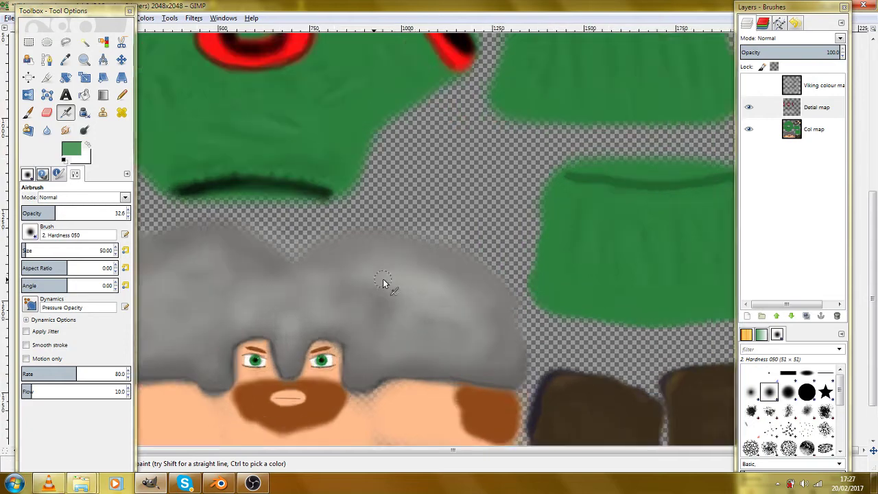
drag(296, 312, 348, 169)
scroll(343, 307, up, 1)
drag(341, 308, 396, 197)
scroll(396, 197, up, 1)
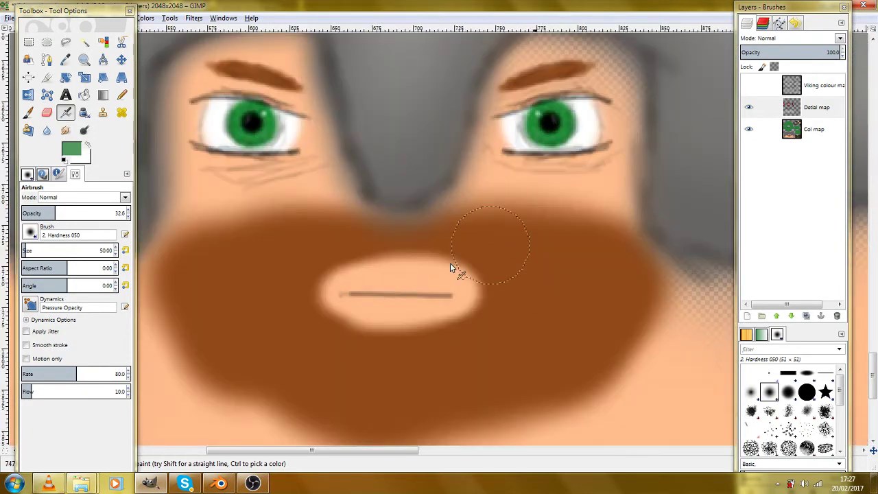
click(768, 109)
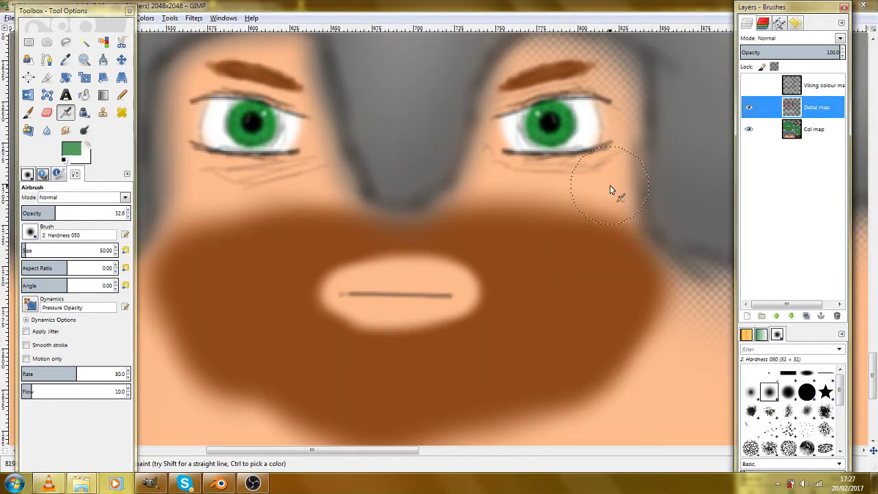
scroll(395, 322, up, 2)
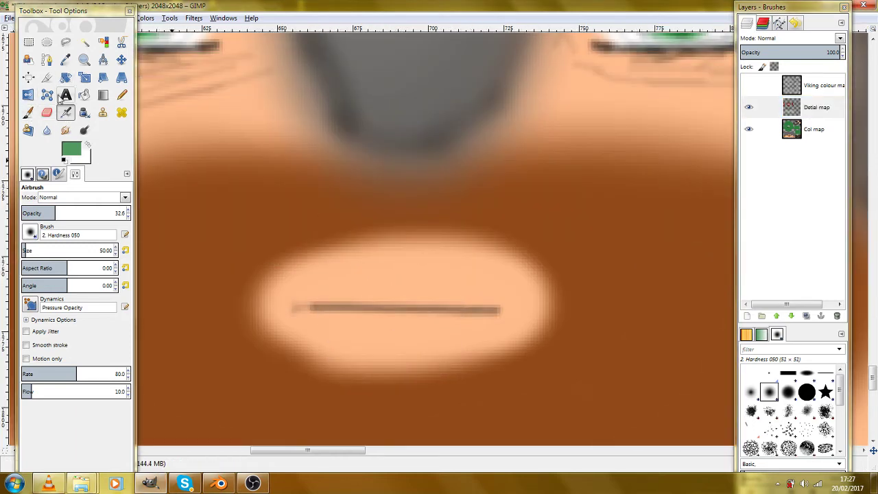
click(66, 130)
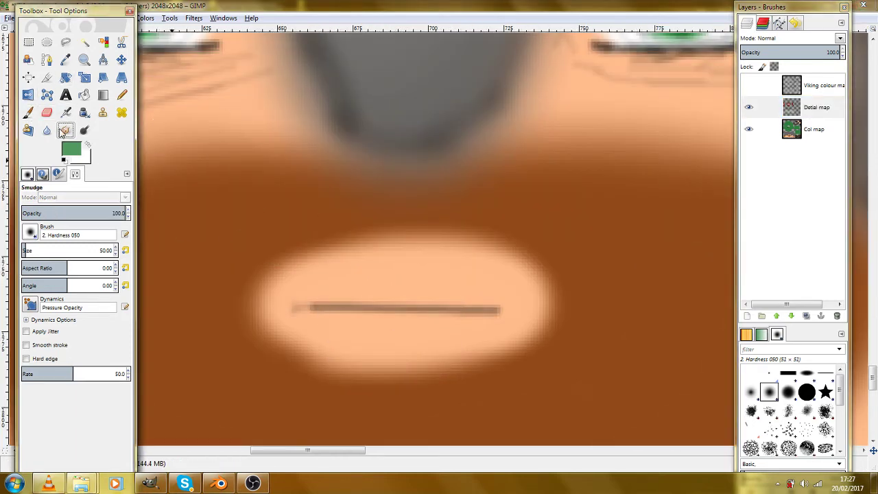
Set the Smudge brush size to 30 and make Col map the active layer.
click(75, 250)
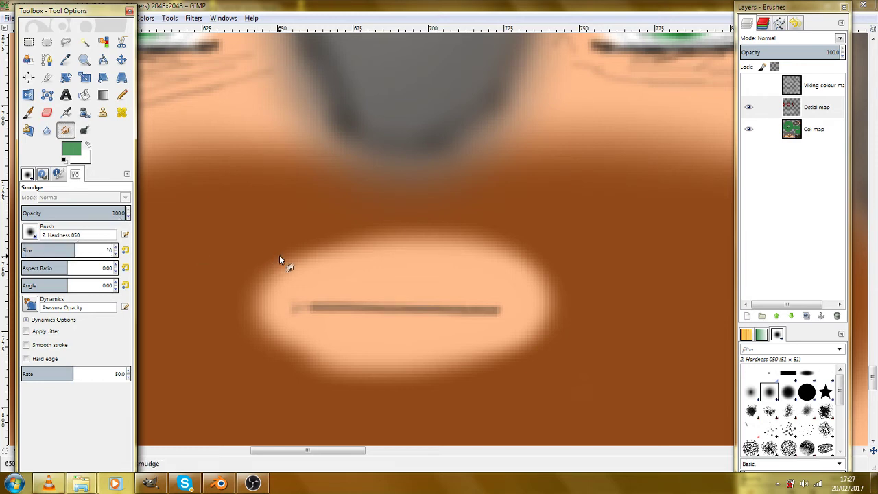
key(Return)
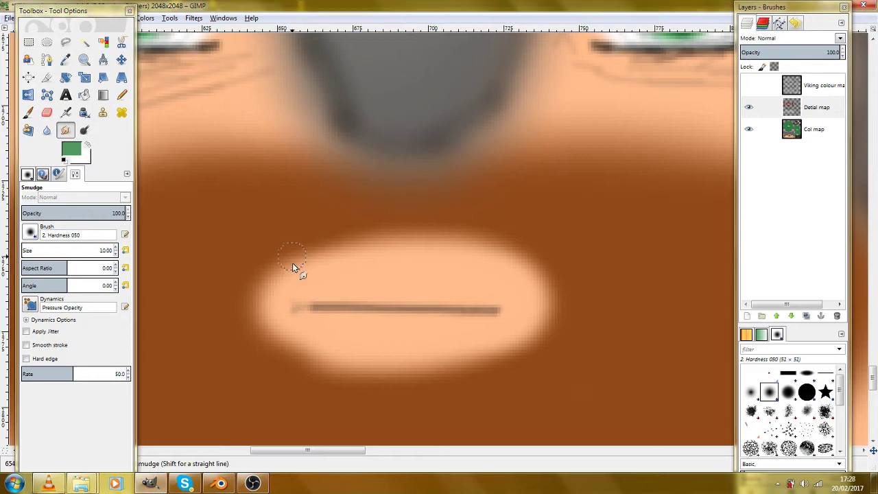
click(66, 251)
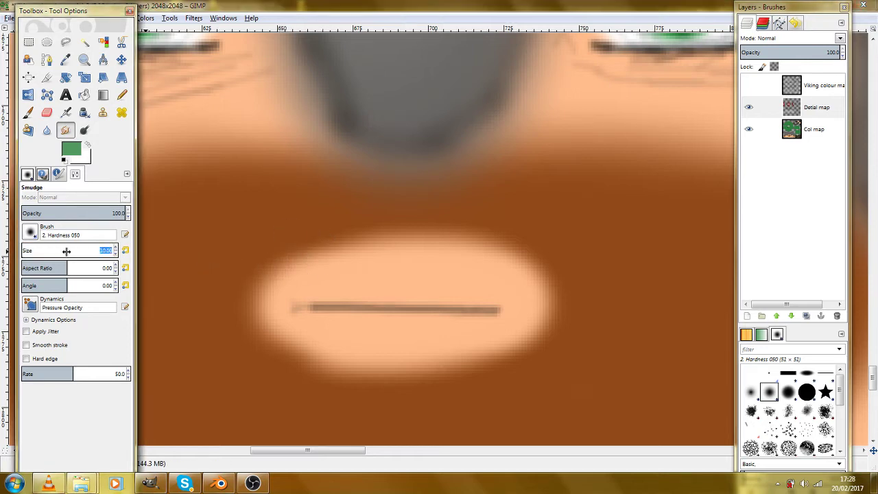
text(30)
key(Return)
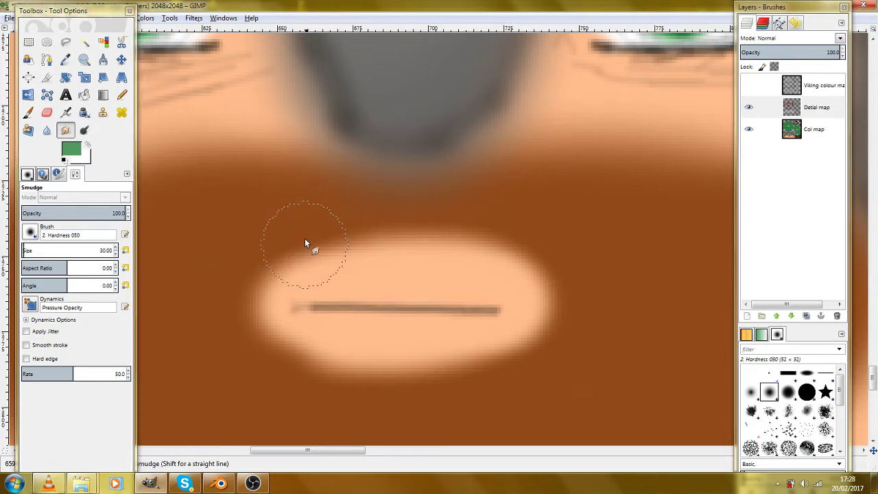
click(815, 129)
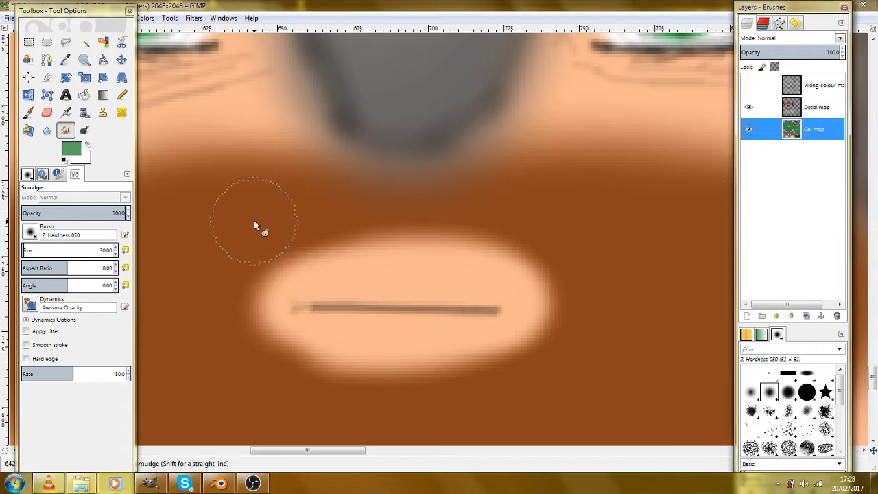
Smudge the brown beard inward along the upper edge and lower centre of the skin patch around the mouth.
drag(290, 255, 271, 264)
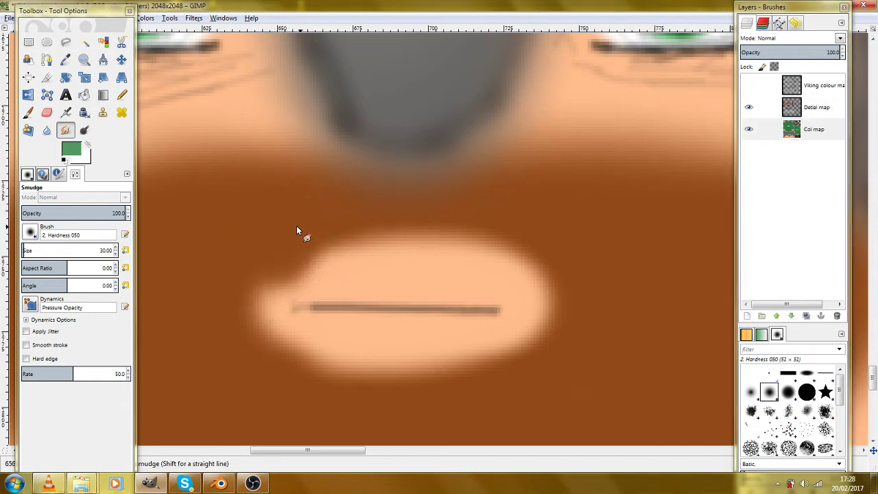
mouse_move(302, 232)
mouse_down()
mouse_move(323, 254)
mouse_move(333, 237)
mouse_move(335, 252)
mouse_move(320, 260)
mouse_move(298, 250)
mouse_move(320, 230)
mouse_move(337, 252)
mouse_move(363, 251)
mouse_move(402, 230)
mouse_move(399, 257)
mouse_move(442, 250)
mouse_move(451, 260)
mouse_move(473, 238)
mouse_move(510, 238)
mouse_move(493, 269)
mouse_move(523, 252)
mouse_move(518, 265)
mouse_move(486, 253)
mouse_move(502, 250)
mouse_move(550, 262)
mouse_move(541, 289)
mouse_up()
drag(421, 395, 449, 326)
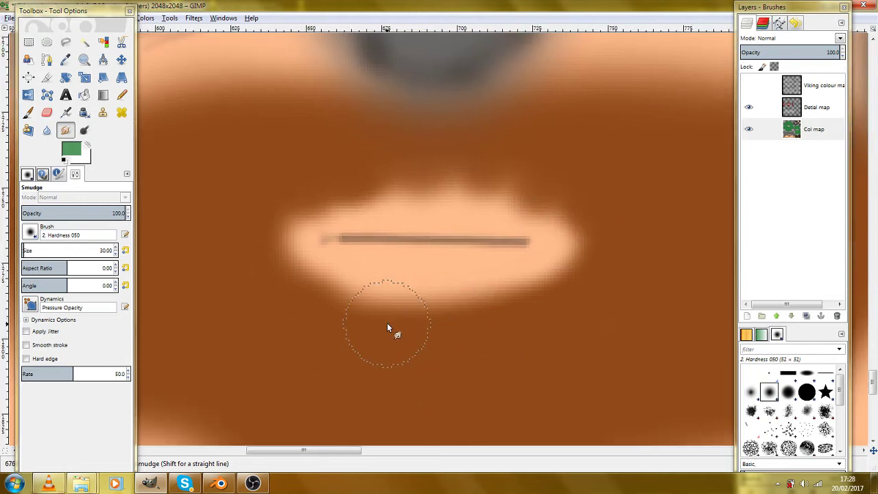
mouse_move(390, 322)
mouse_down()
mouse_move(412, 295)
mouse_move(430, 310)
mouse_move(438, 284)
mouse_move(428, 300)
mouse_move(379, 294)
mouse_move(407, 278)
mouse_move(405, 286)
mouse_move(396, 279)
mouse_move(429, 276)
mouse_up()
Smudge the upper beard edge beneath both eyes to blend it unevenly with the cheek skin.
drag(538, 201, 384, 251)
mouse_move(555, 153)
mouse_down()
mouse_move(514, 123)
mouse_move(538, 148)
mouse_move(578, 166)
mouse_move(602, 169)
mouse_move(601, 140)
mouse_up()
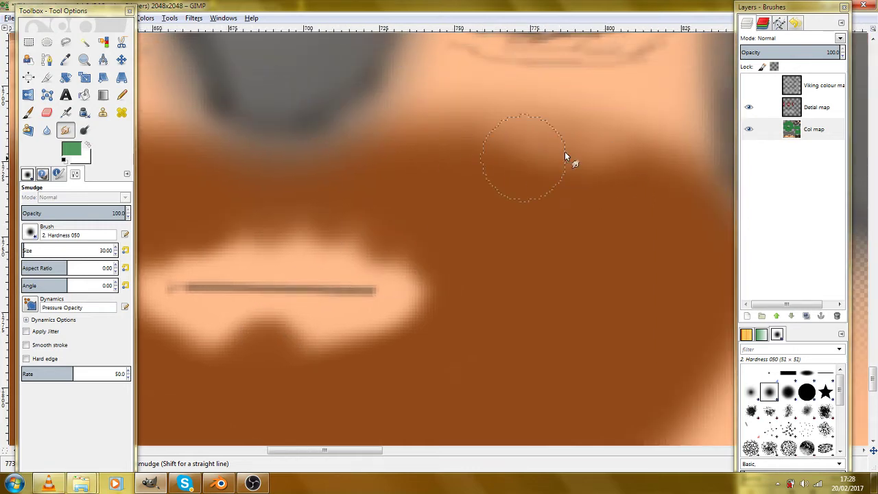
scroll(520, 200, down, 1)
scroll(402, 192, up, 2)
scroll(401, 191, left, 3)
scroll(383, 249, down, 1)
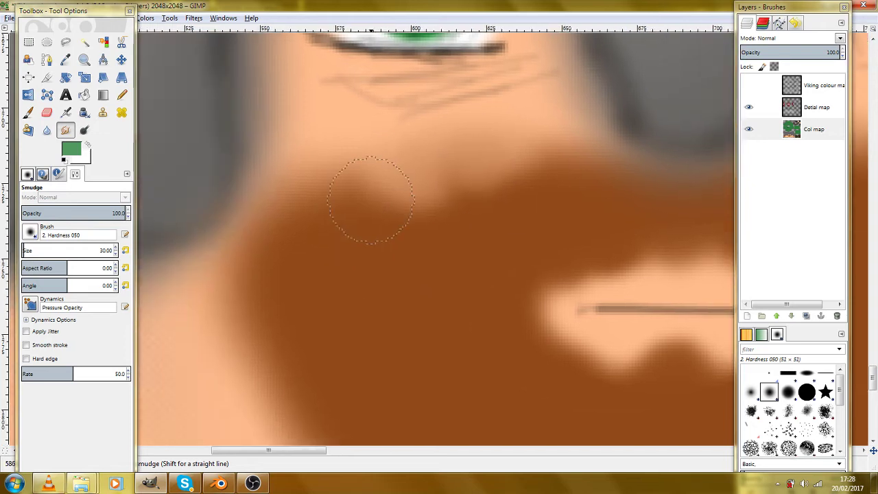
scroll(371, 206, left, 1)
scroll(370, 206, down, 1)
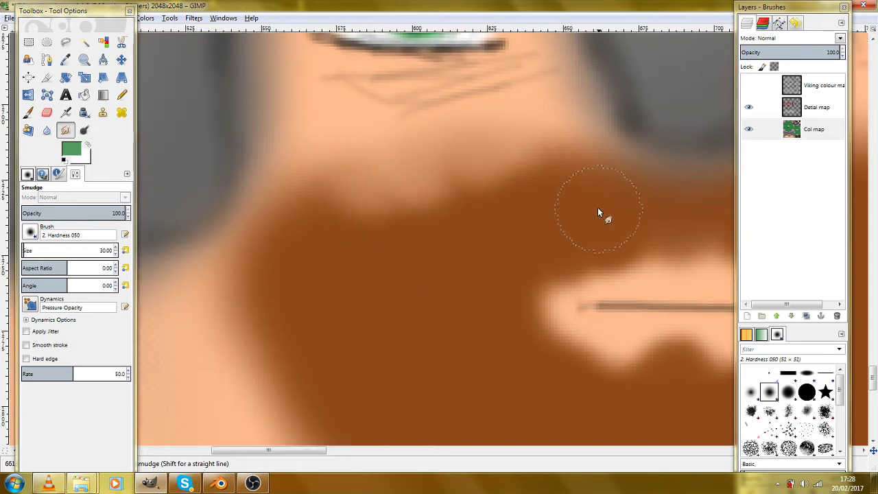
scroll(601, 215, right, 4)
scroll(520, 210, up, 1)
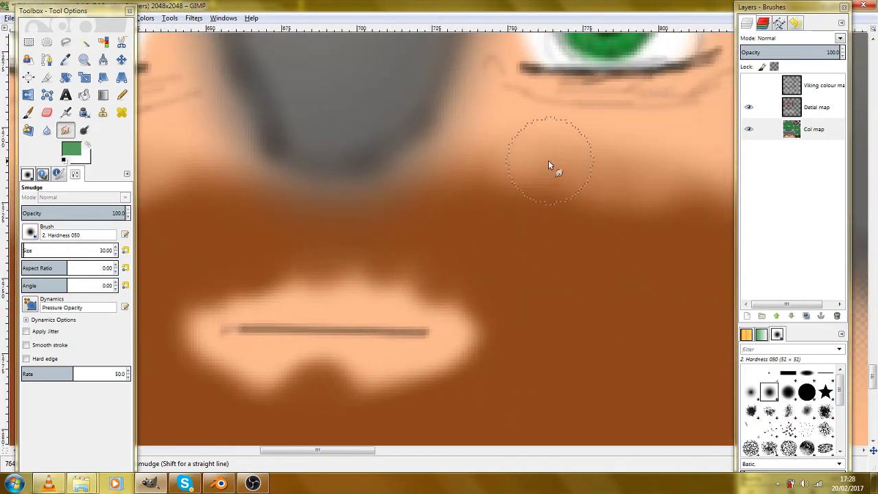
scroll(594, 202, down, 3)
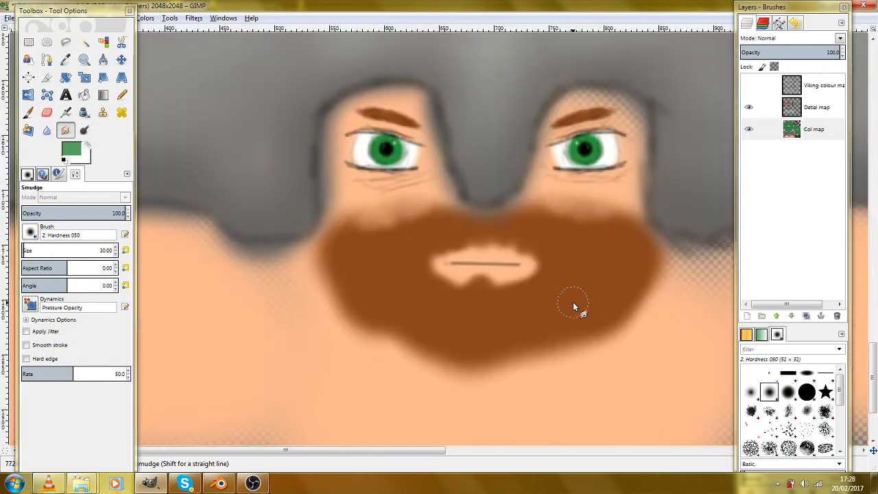
Smudge the beard notch below the centre of the mouth to make it rounder and wider.
scroll(573, 302, up, 3)
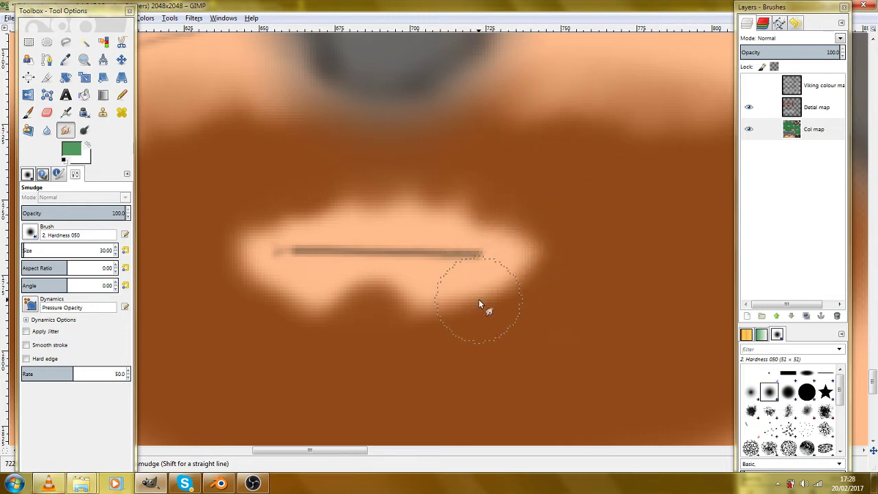
mouse_move(371, 309)
mouse_down()
mouse_move(375, 283)
mouse_move(377, 302)
mouse_move(398, 304)
mouse_move(367, 313)
mouse_move(328, 304)
mouse_move(344, 304)
mouse_move(343, 281)
mouse_up()
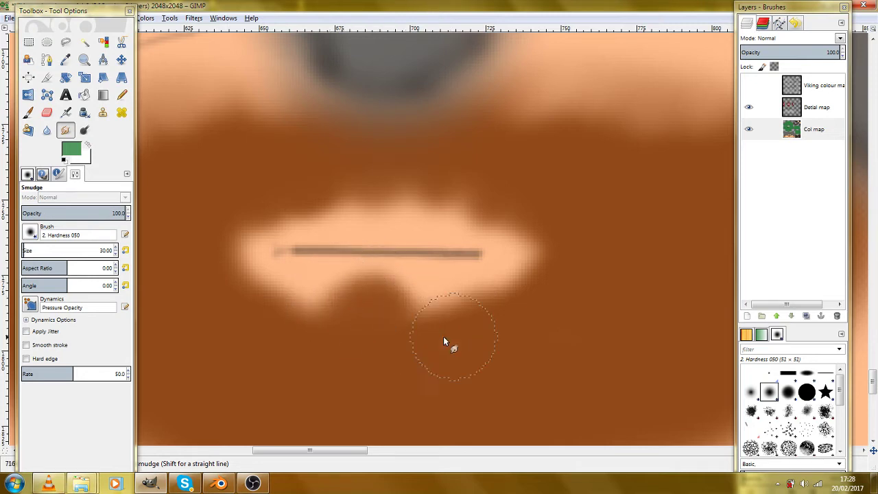
scroll(505, 300, down, 3)
scroll(505, 300, down, 2)
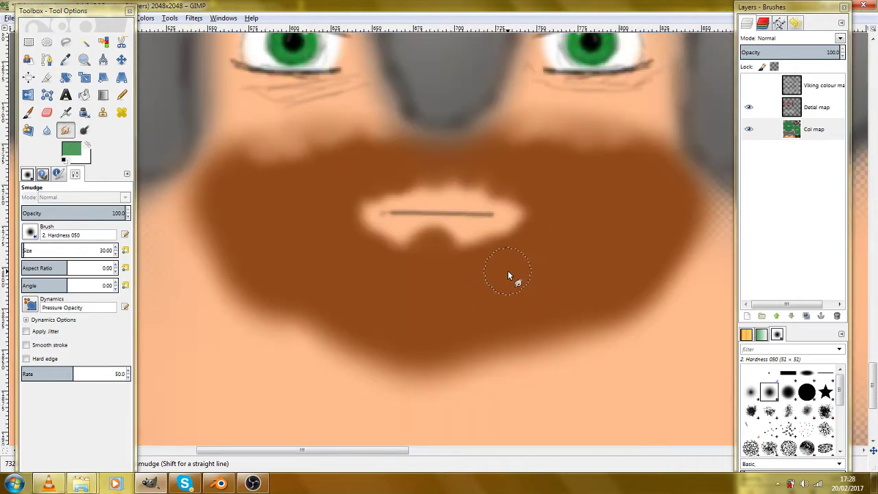
Smudge the skin tone down into the beard on the cheek beneath the left-hand eye.
scroll(580, 305, down, 1)
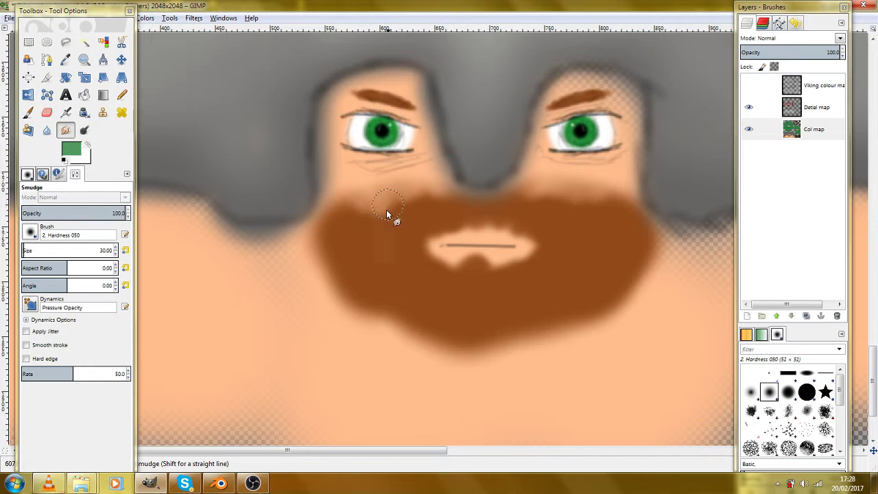
ctrl+scroll(395, 221, up, 2)
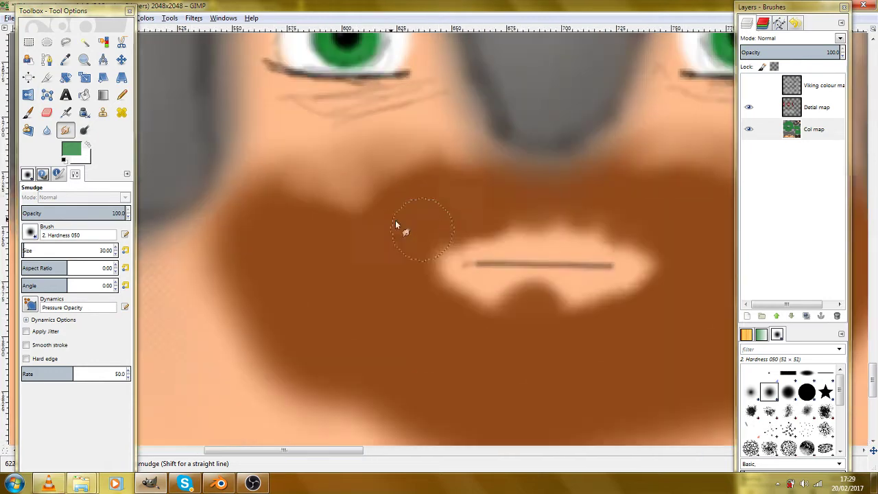
mouse_move(374, 181)
mouse_down()
mouse_move(378, 206)
mouse_move(325, 197)
mouse_up()
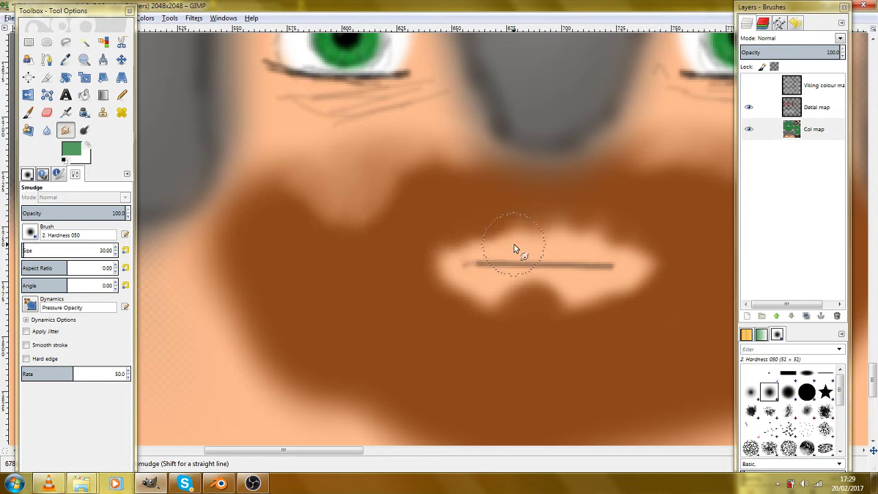
Smudge the skin tone down into the beard beneath the right-hand eye to match the opposite cheek.
ctrl+scroll(514, 243, down, 2)
drag(572, 256, 400, 261)
ctrl+scroll(432, 254, up, 2)
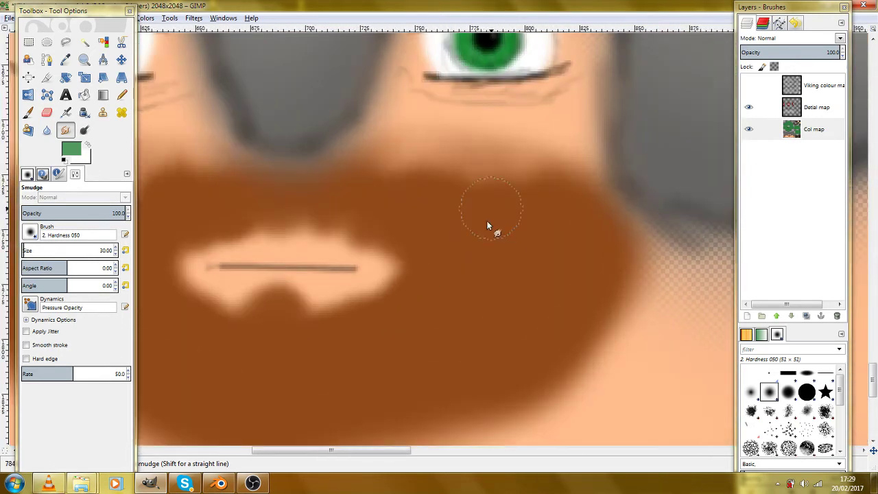
mouse_move(491, 197)
mouse_down()
mouse_move(518, 203)
mouse_move(528, 181)
mouse_move(488, 172)
mouse_move(531, 188)
mouse_up()
ctrl+scroll(471, 243, down, 2)
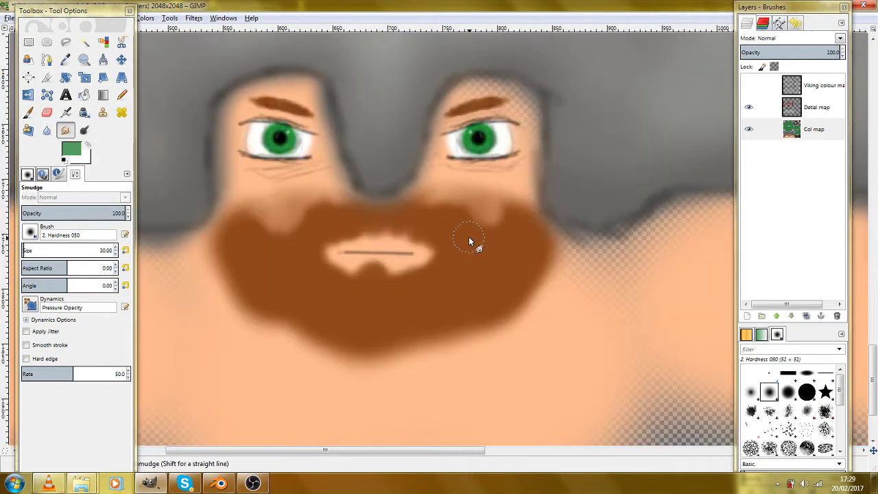
ctrl+scroll(484, 227, up, 2)
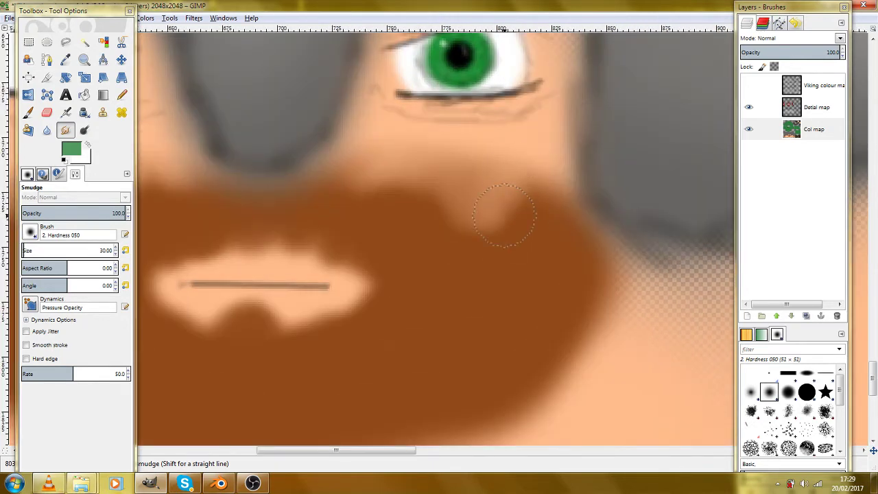
ctrl+scroll(402, 243, down, 2)
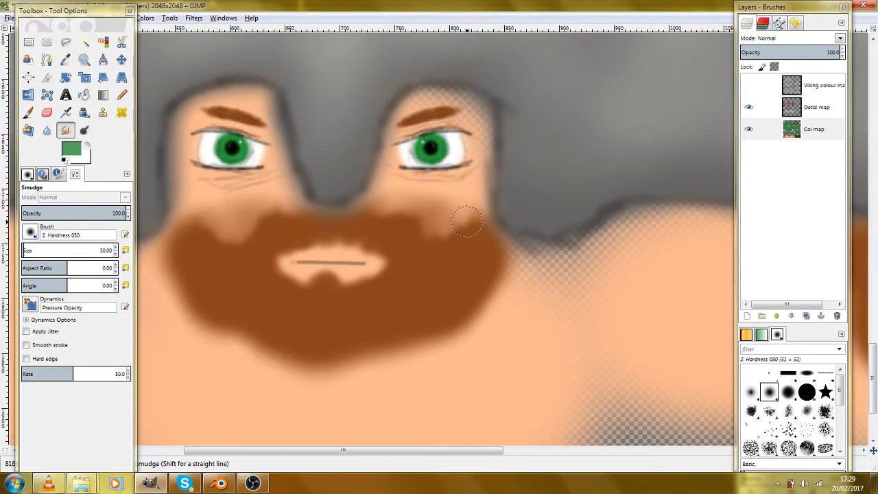
mouse_move(465, 216)
mouse_down()
mouse_move(471, 228)
mouse_move(428, 230)
mouse_up()
ctrl+scroll(483, 264, down, 3)
ctrl+scroll(297, 269, up, 2)
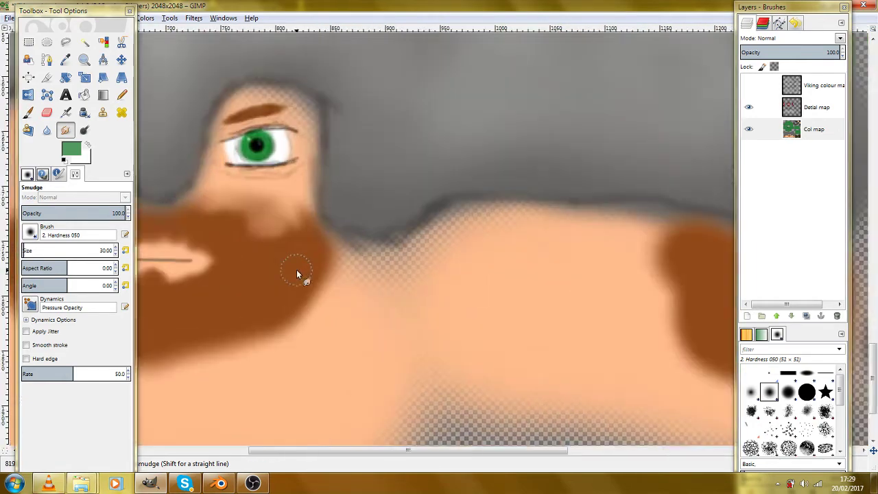
Pick the brown beard colour from the Col map layer as the foreground colour with the Color Picker.
ctrl+scroll(402, 262, down, 1)
ctrl+scroll(353, 275, up, 2)
ctrl+scroll(500, 220, up, 1)
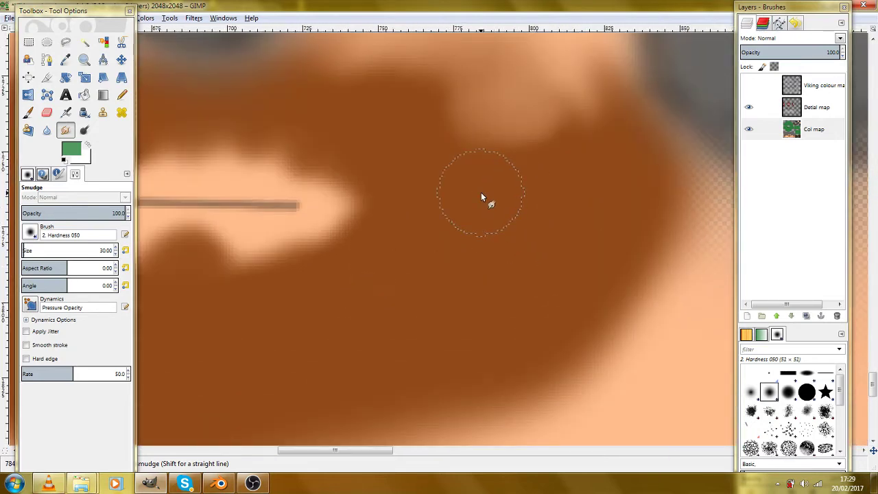
ctrl+scroll(481, 192, up, 1)
ctrl+scroll(481, 192, down, 2)
ctrl+scroll(515, 222, down, 1)
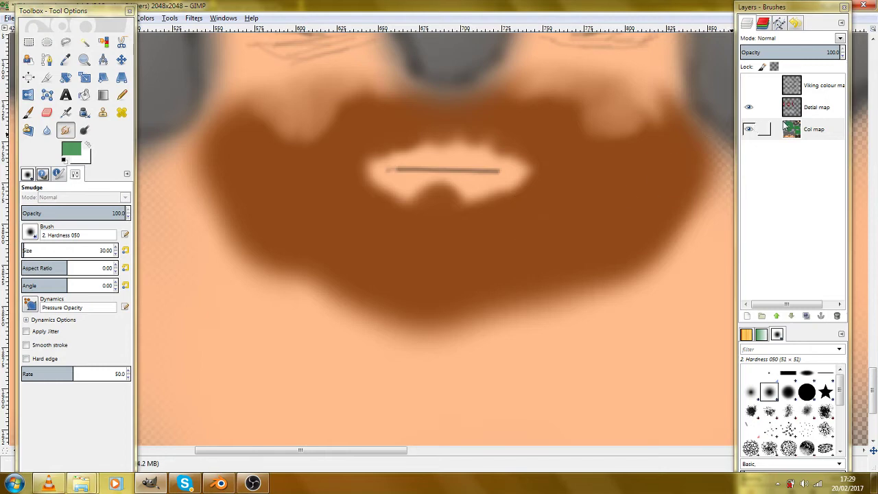
click(819, 110)
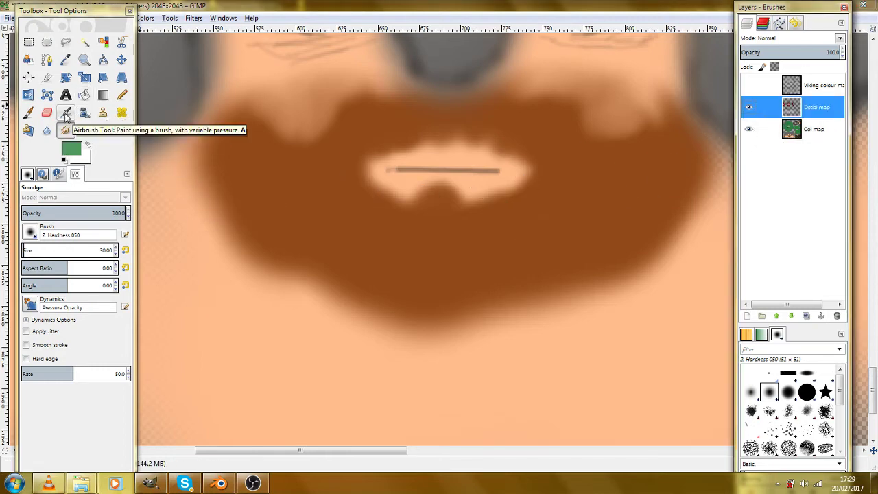
click(28, 112)
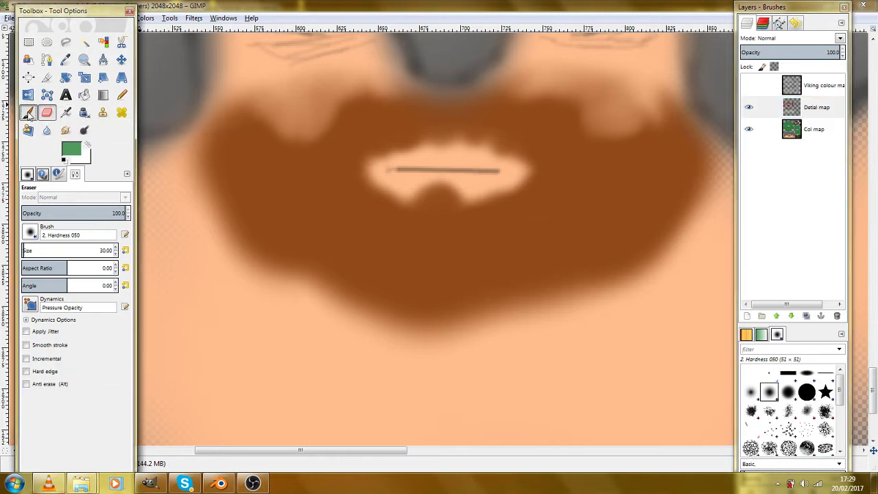
click(66, 61)
key(d)
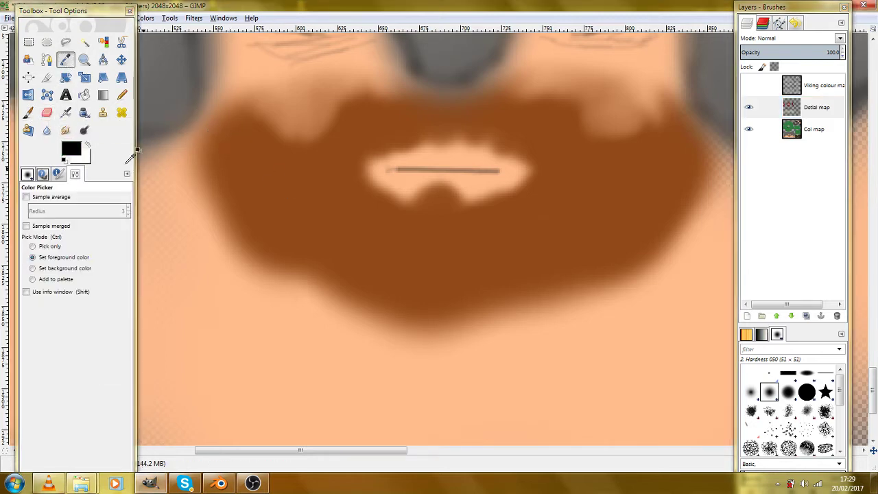
click(830, 130)
click(323, 202)
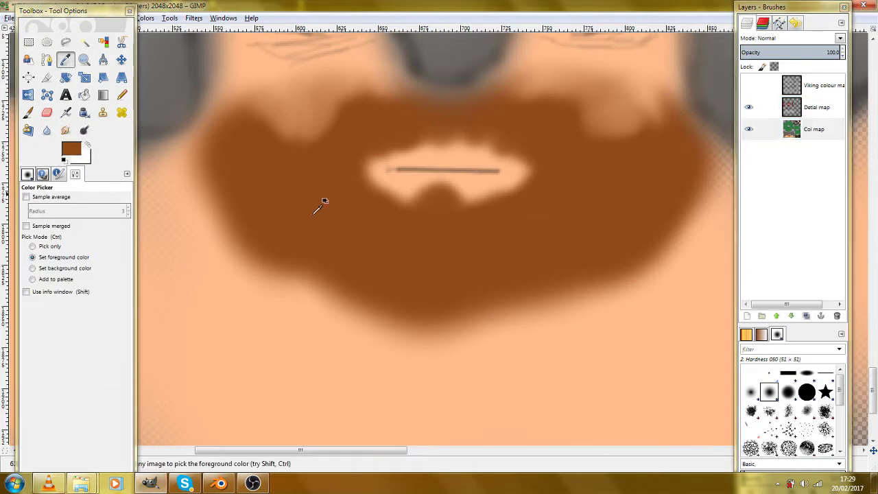
Switch to the Airbrush on the Detial map layer and set the foreground colour to dark brown 6a3c1d.
click(750, 109)
click(66, 112)
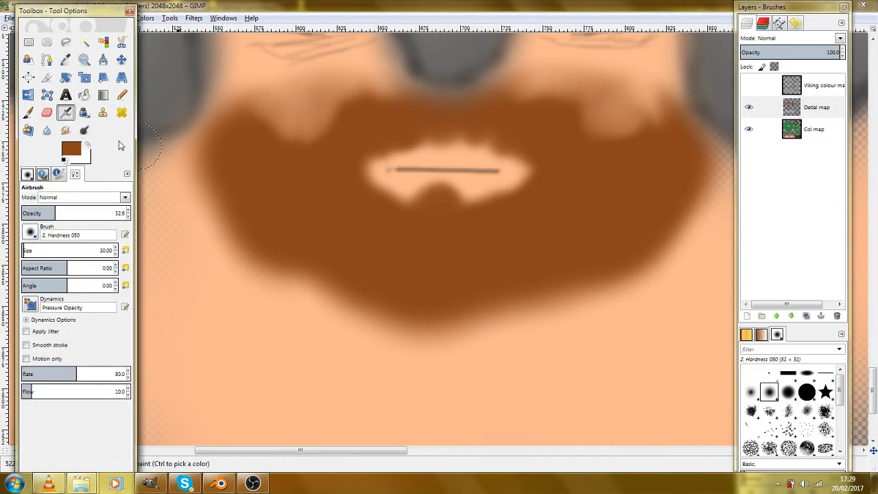
click(72, 149)
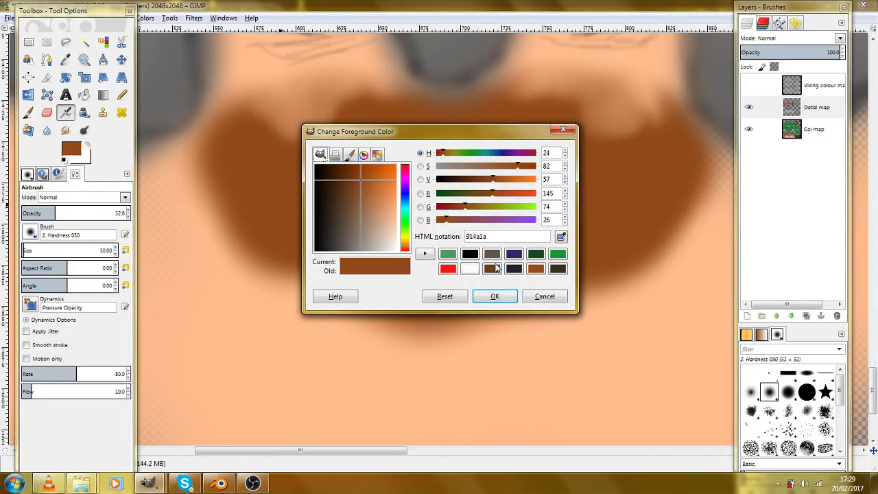
click(492, 268)
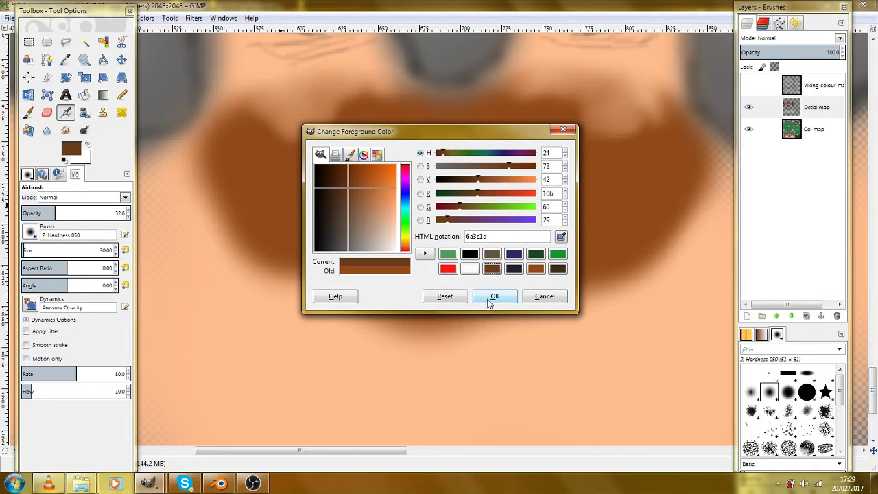
click(494, 297)
Airbrush faint dark hair strands across the beard below and beside the mouth.
drag(348, 237, 370, 266)
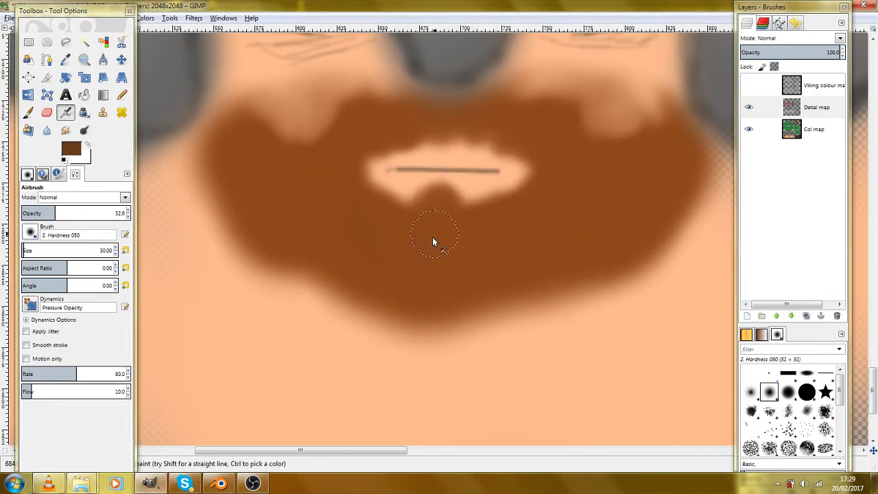
drag(432, 238, 477, 244)
scroll(578, 196, up, 2)
scroll(478, 305, down, 2)
drag(356, 276, 421, 281)
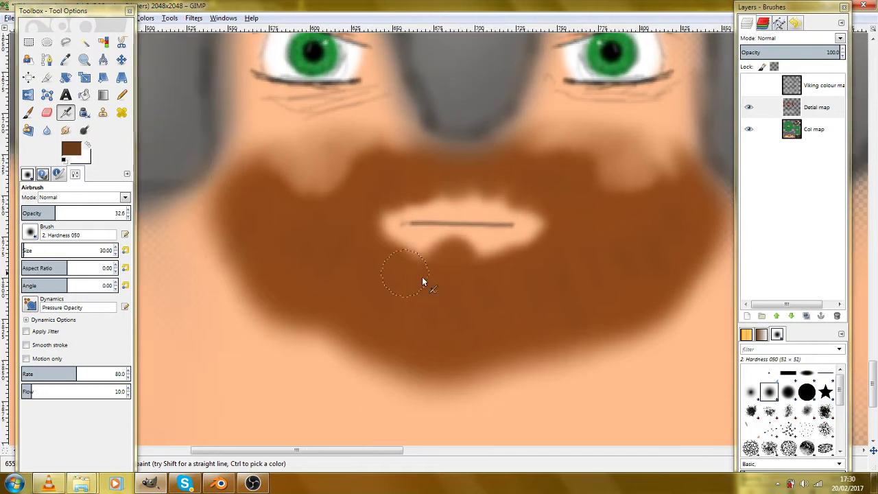
Set the foreground colour to the lighter brown 8e4c20 and the airbrush size to 20.
click(72, 148)
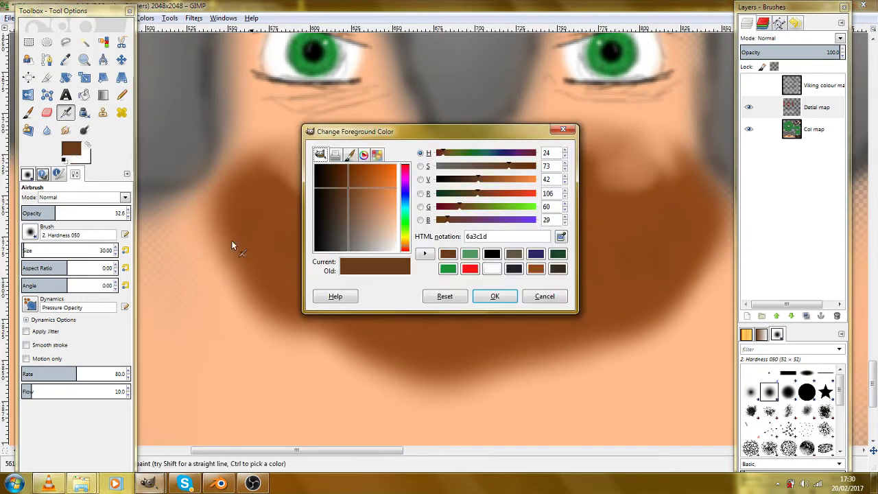
click(360, 185)
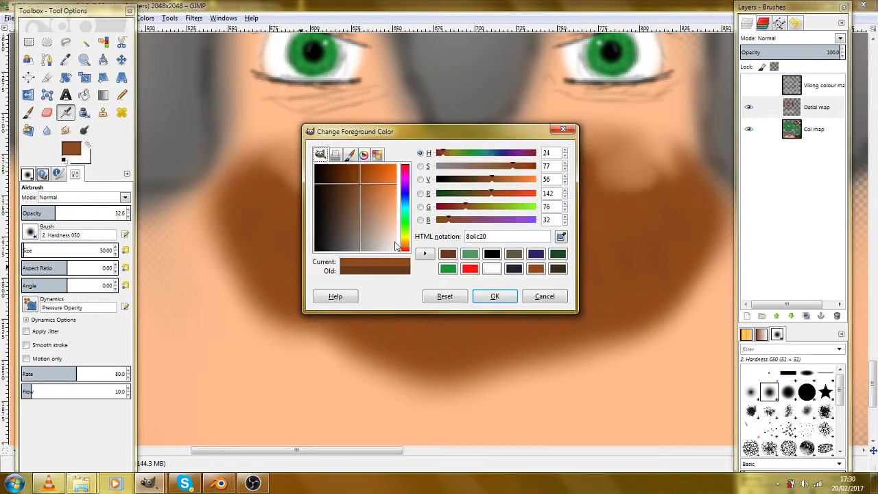
click(487, 297)
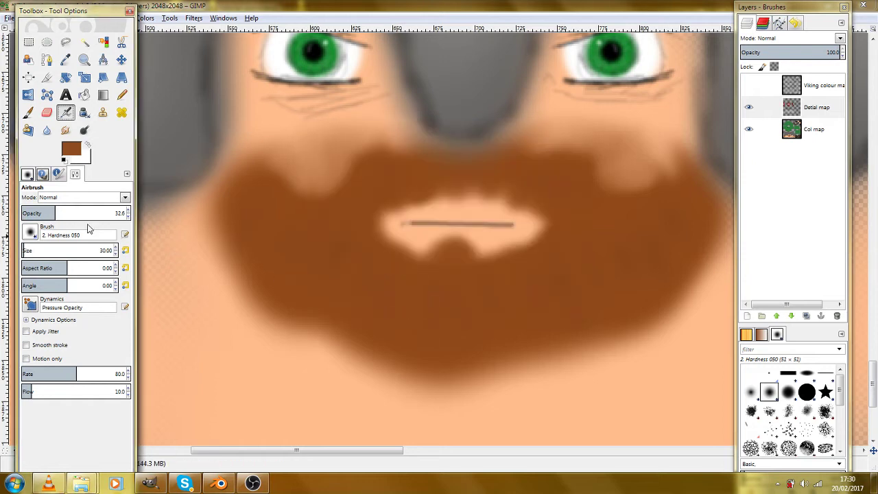
click(42, 251)
text(2)
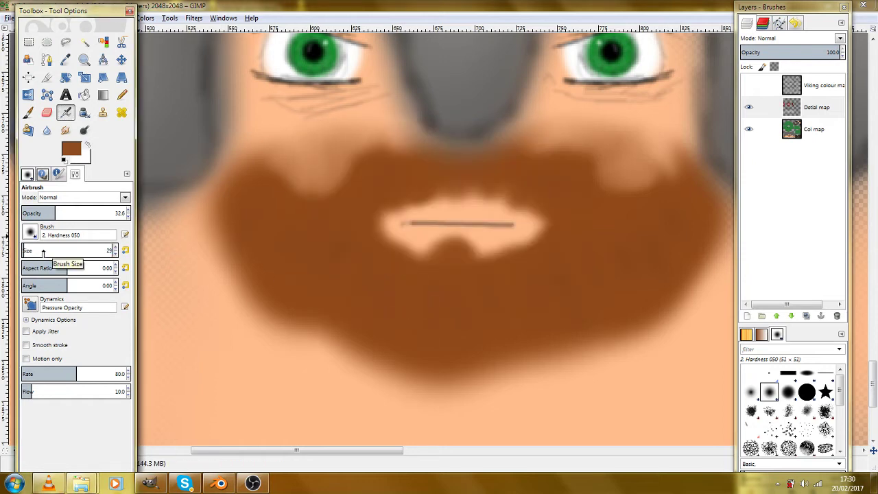
text(0)
key(Return)
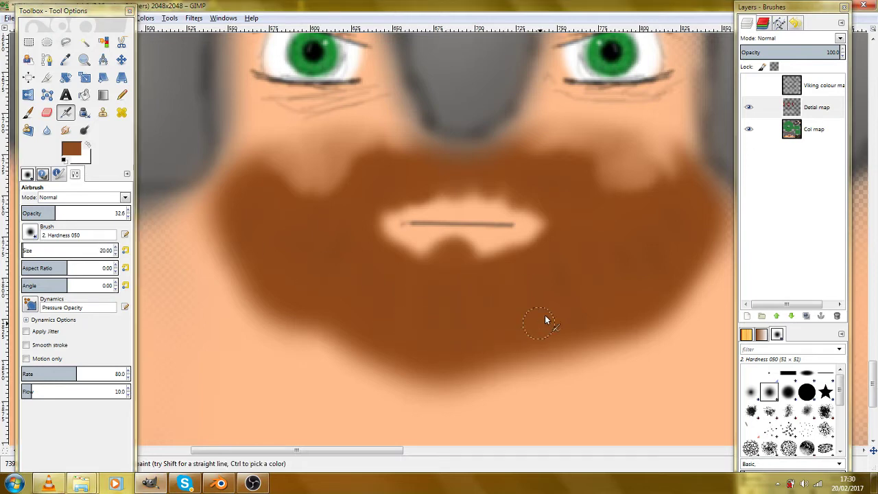
Lighten the foreground colour to 9d5f36 and airbrush soft highlight strands through the beard.
click(71, 149)
drag(362, 190, 364, 194)
click(494, 295)
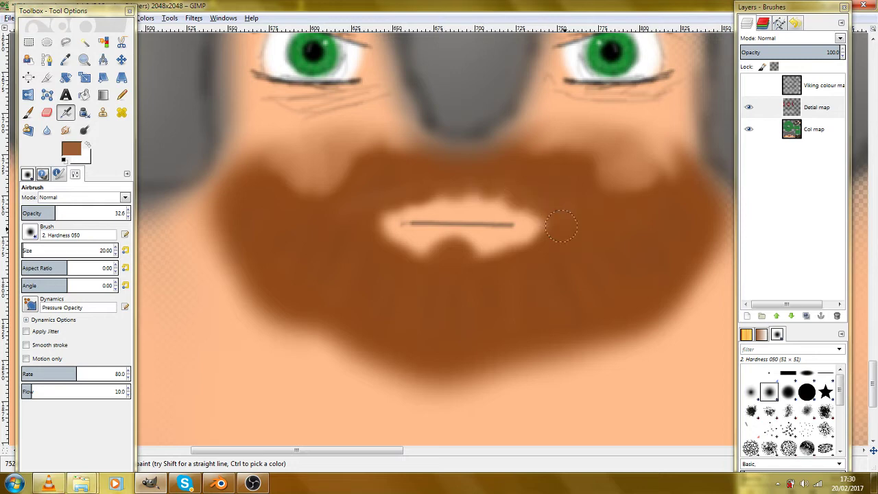
Return the foreground colour to dark brown 6a3c1d and airbrush a shadow in the beard around the mouth.
click(78, 151)
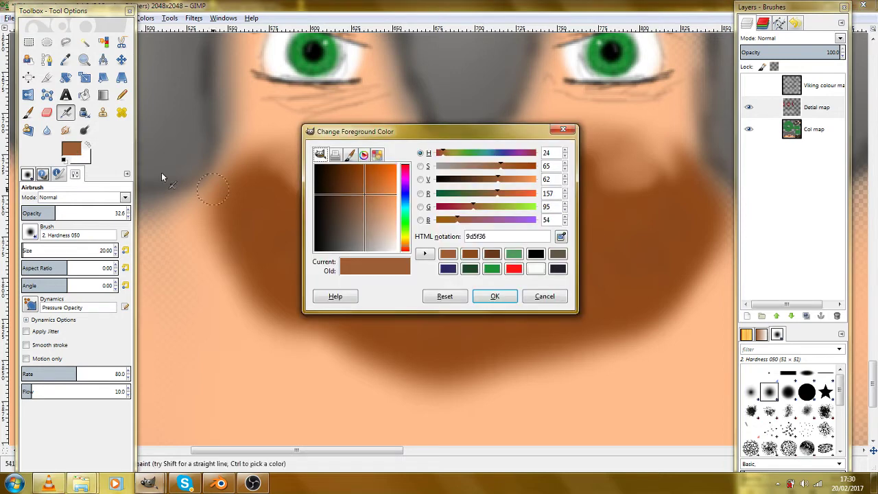
click(491, 254)
click(495, 296)
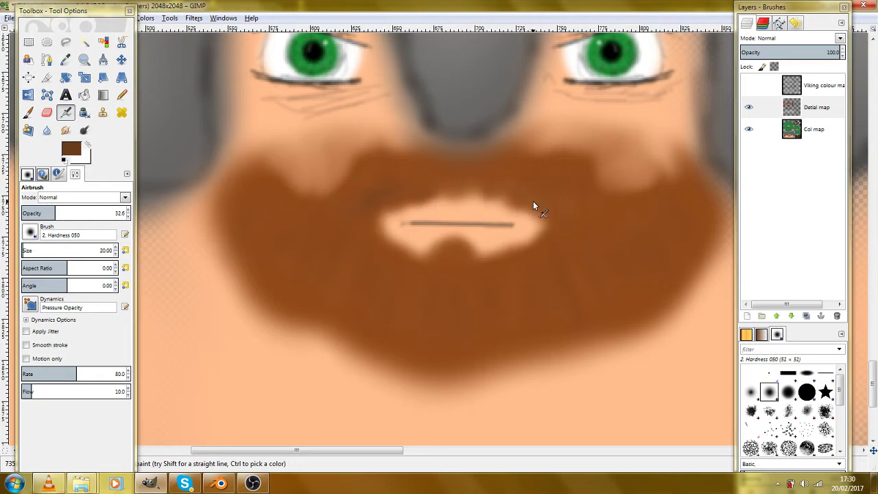
scroll(528, 254, up, 3)
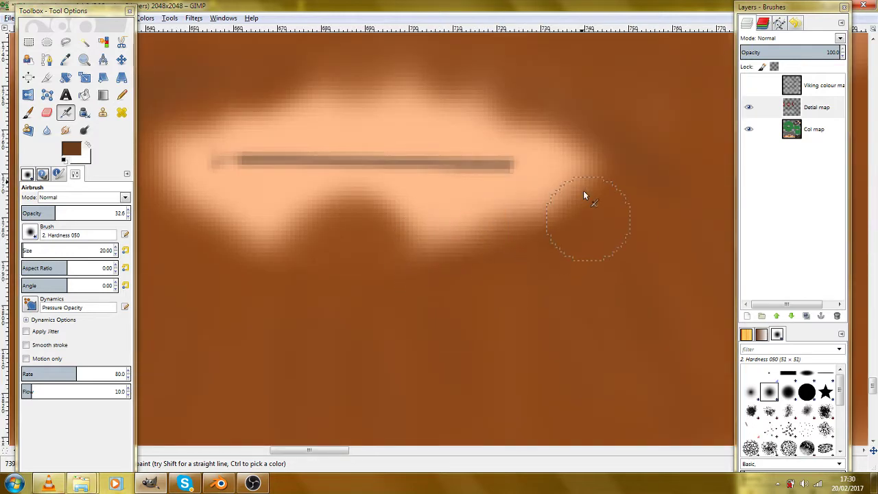
drag(244, 241, 430, 228)
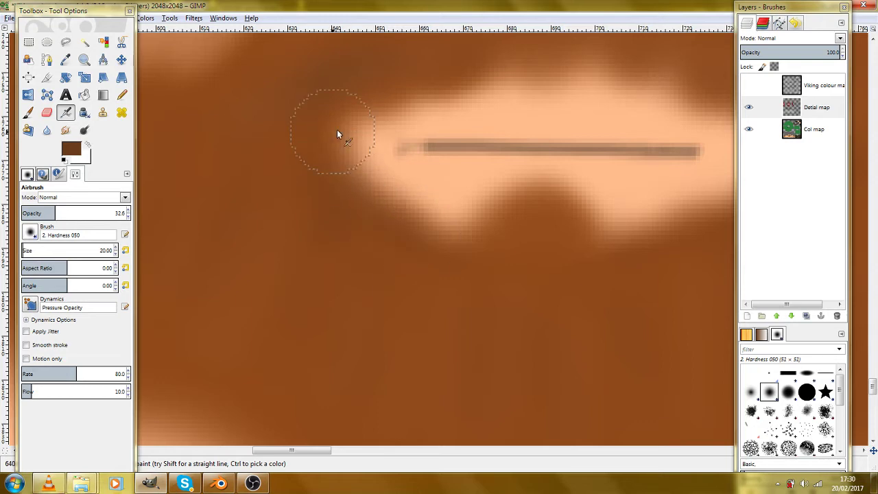
drag(443, 71, 370, 130)
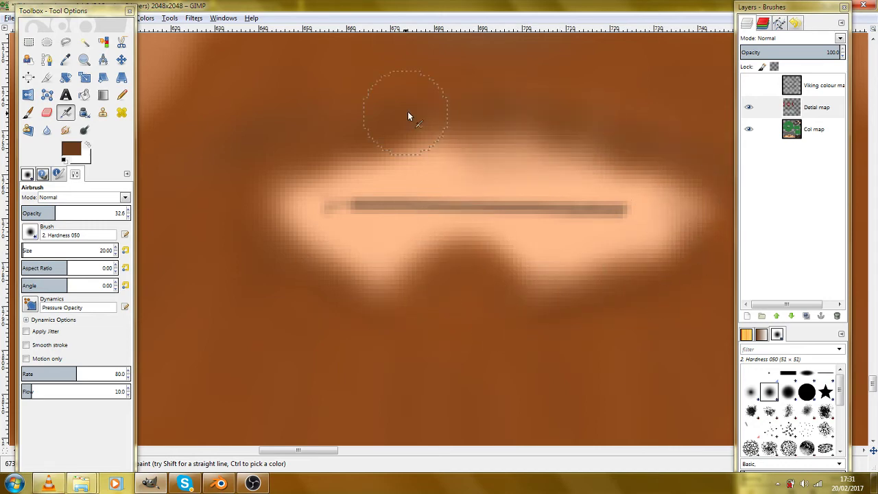
Airbrush dark brown shading along the moustache edges beside the skin notches beneath both eyes.
drag(417, 96, 450, 233)
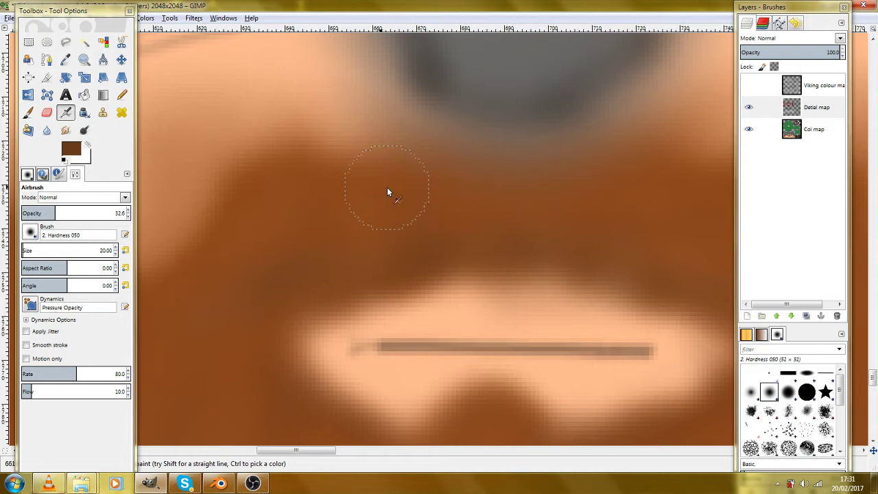
drag(203, 229, 408, 254)
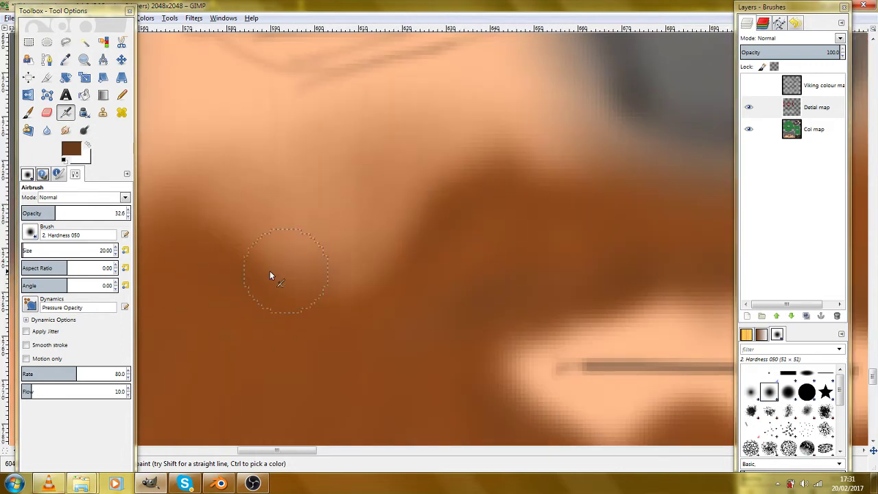
scroll(589, 236, down, 2)
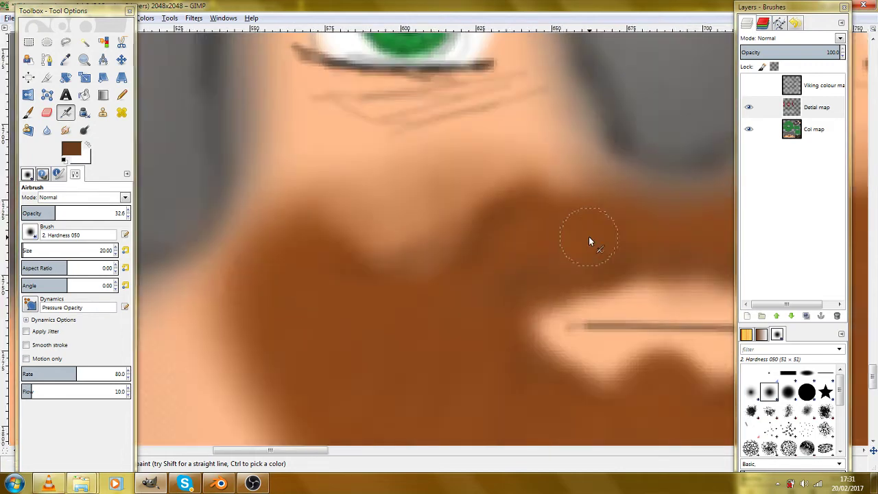
mouse_move(651, 266)
mouse_down()
mouse_move(474, 269)
mouse_move(341, 258)
mouse_up()
scroll(512, 218, up, 2)
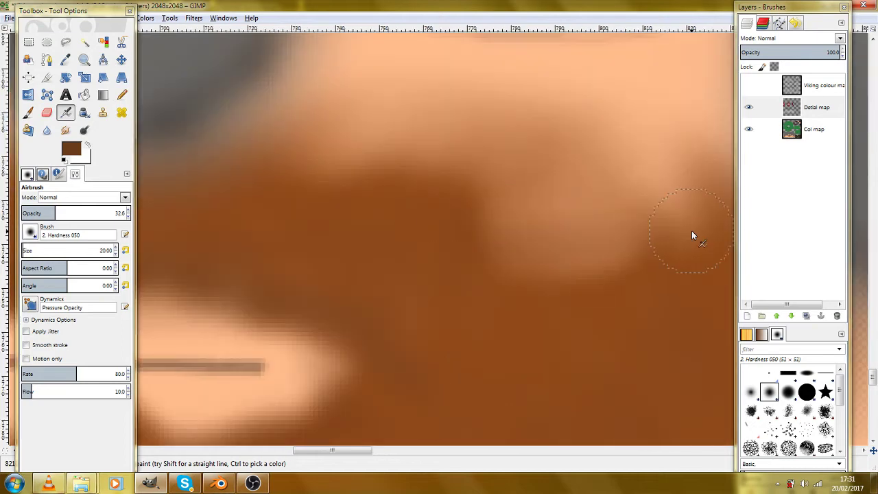
drag(501, 176, 485, 288)
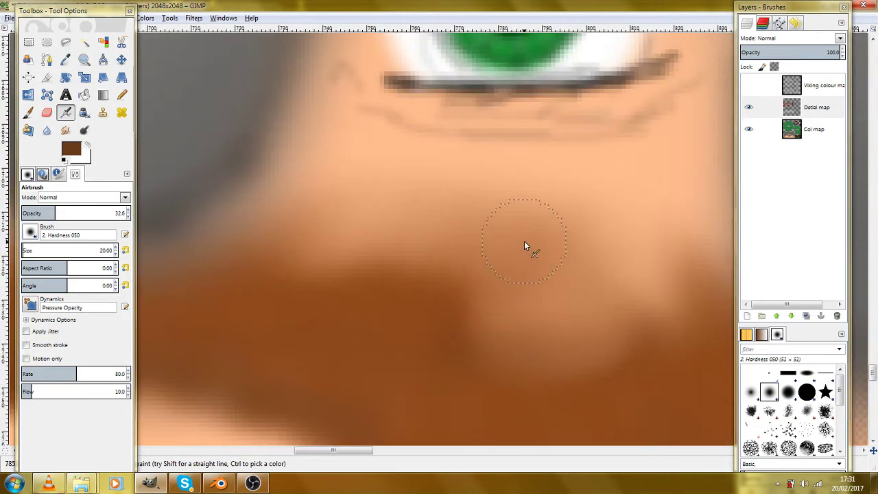
scroll(489, 239, down, 2)
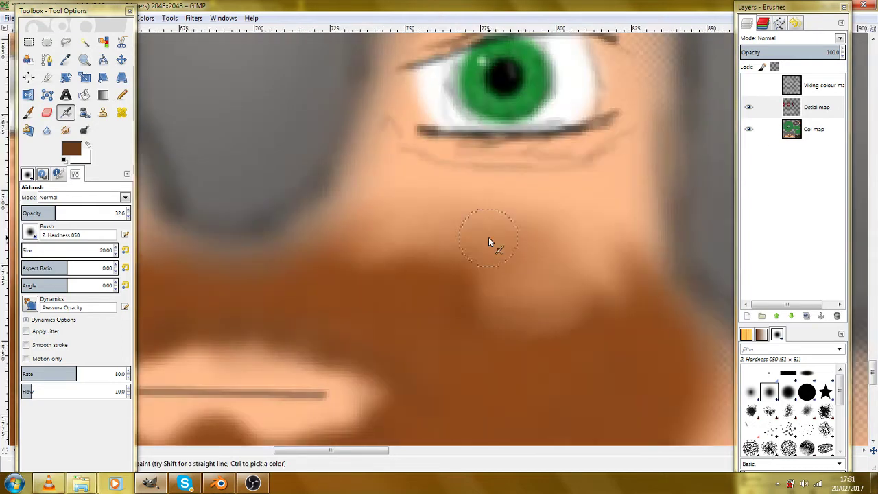
Airbrush dark brown strands into the beard below the left-hand corner of the mouth.
scroll(488, 347, down, 2)
scroll(417, 386, up, 3)
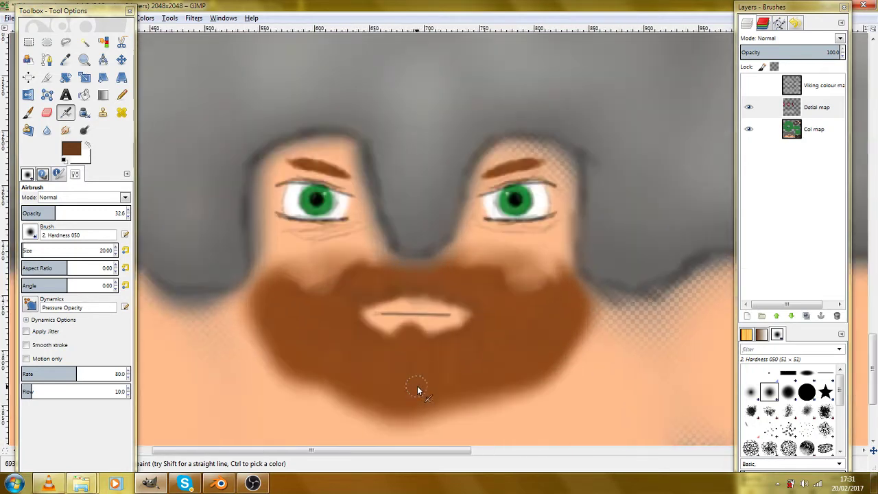
scroll(405, 371, up, 2)
scroll(367, 348, down, 1)
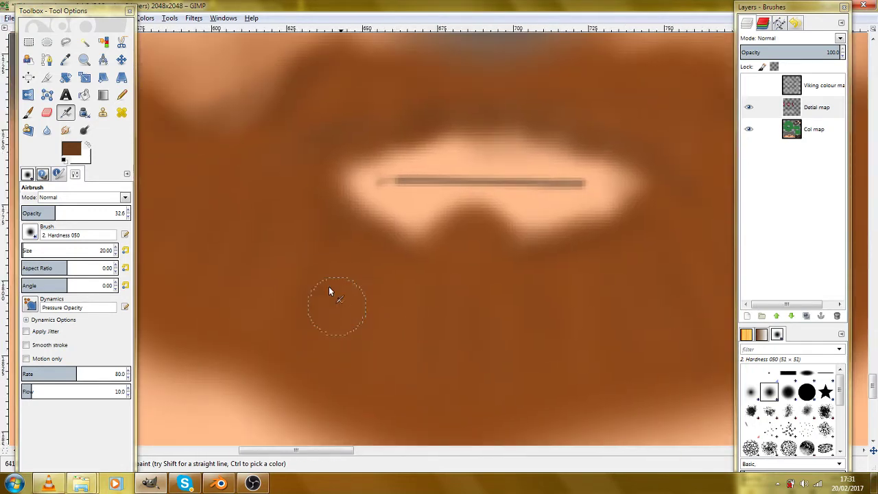
drag(318, 385, 413, 338)
Set the foreground colour to darker brown 4e2a12 and airbrush thin strands beneath the mouth at brush size 10.
click(72, 149)
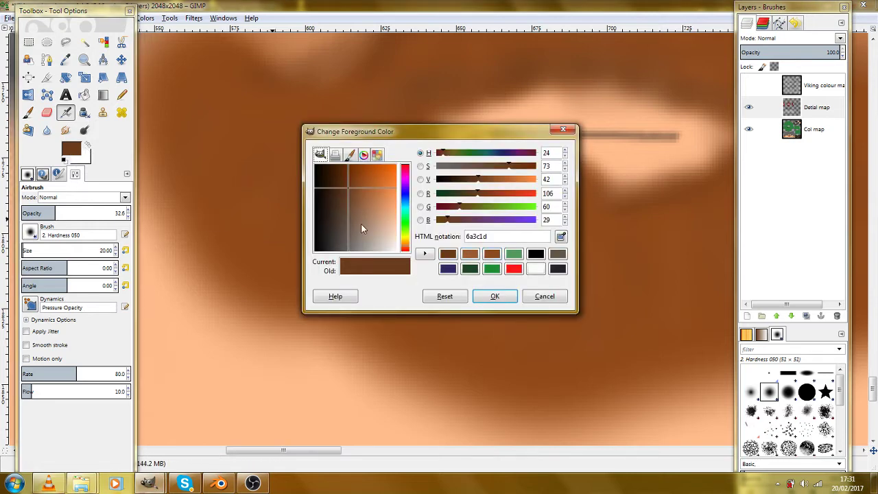
drag(341, 188, 340, 184)
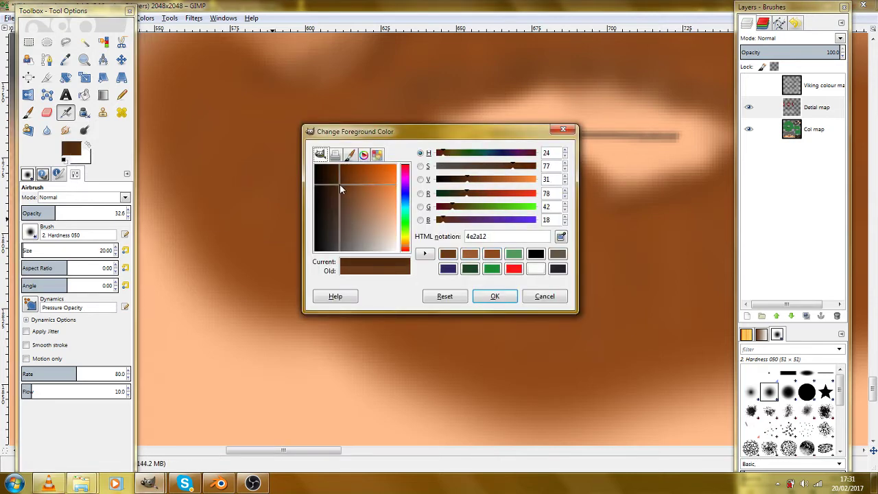
click(506, 300)
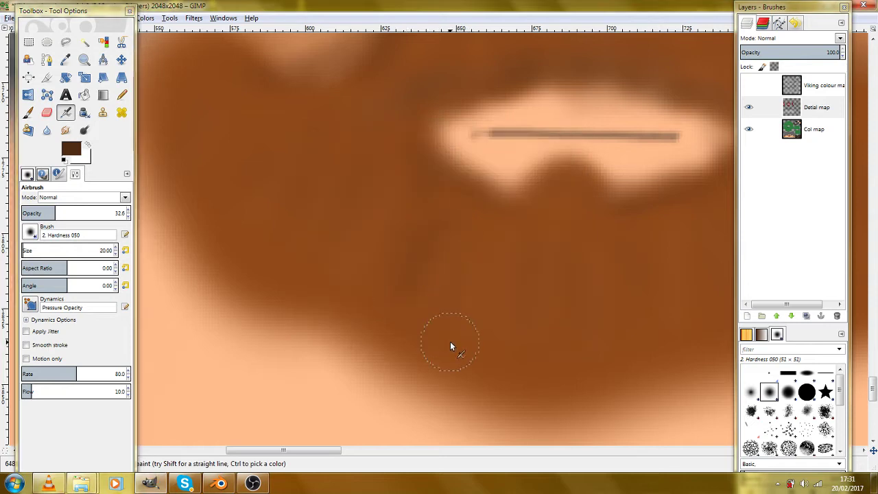
click(28, 251)
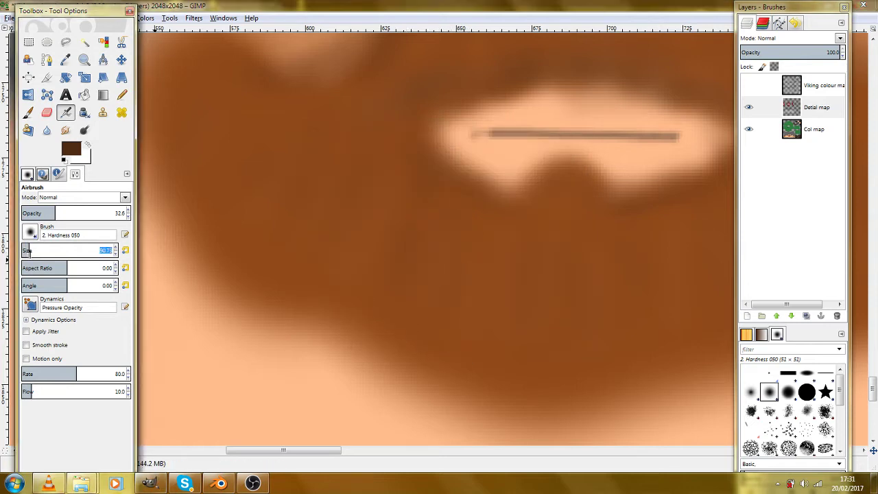
text(10)
key(Return)
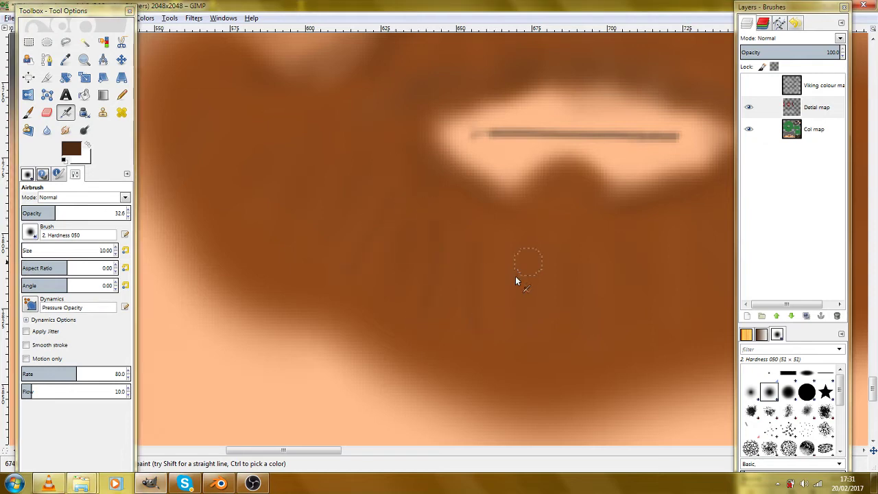
scroll(533, 261, down, 2)
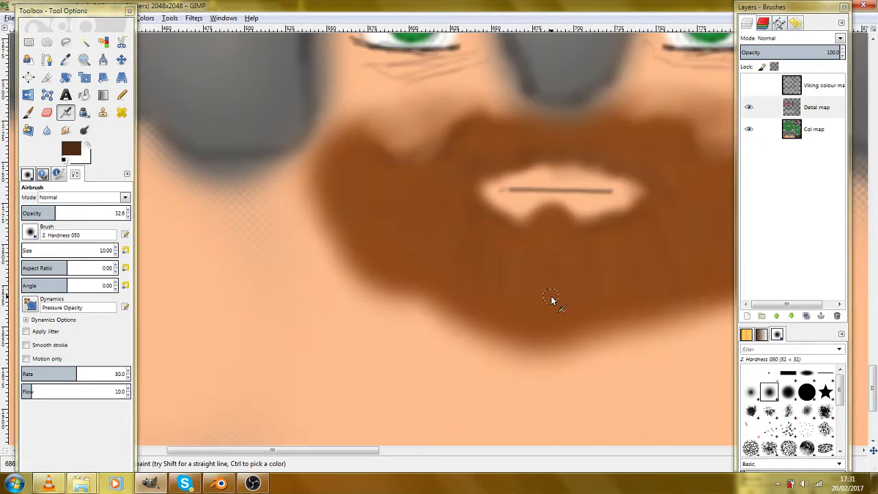
scroll(551, 299, up, 2)
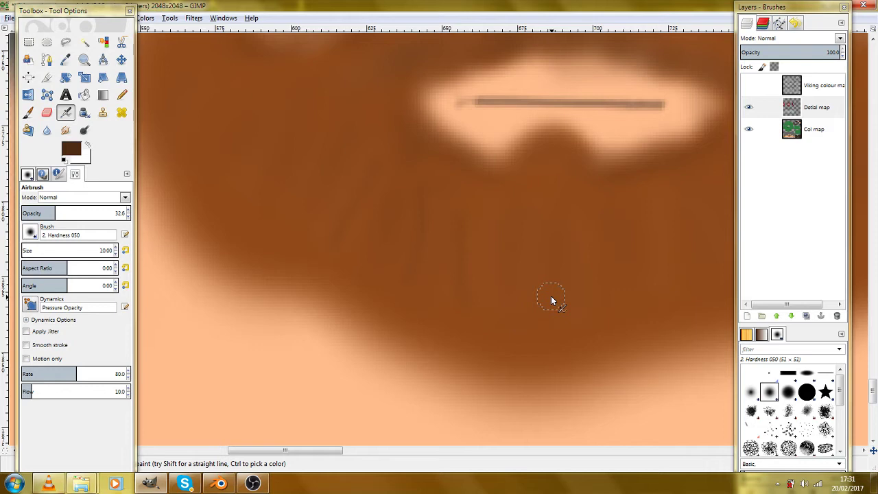
key(ctrl)
Set the airbrush size to 15 and paint darker vertical hair strands in the beard below the mouth.
click(57, 251)
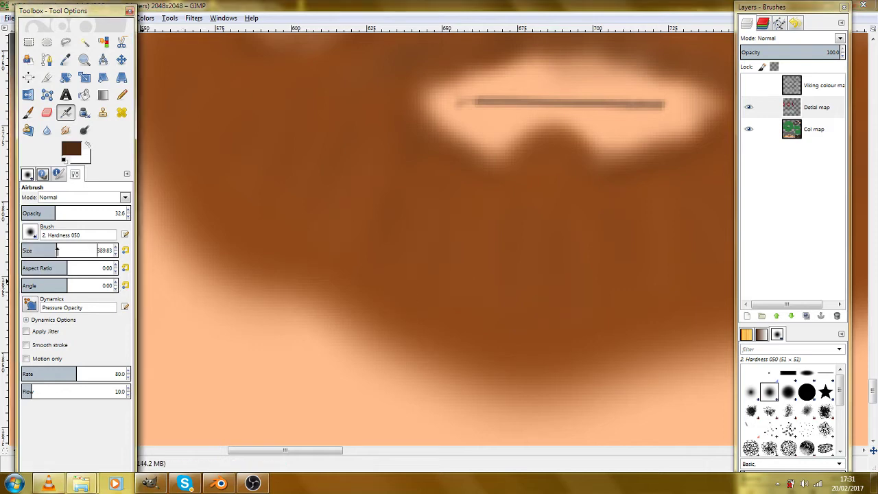
double_click(57, 250)
text(15)
key(Return)
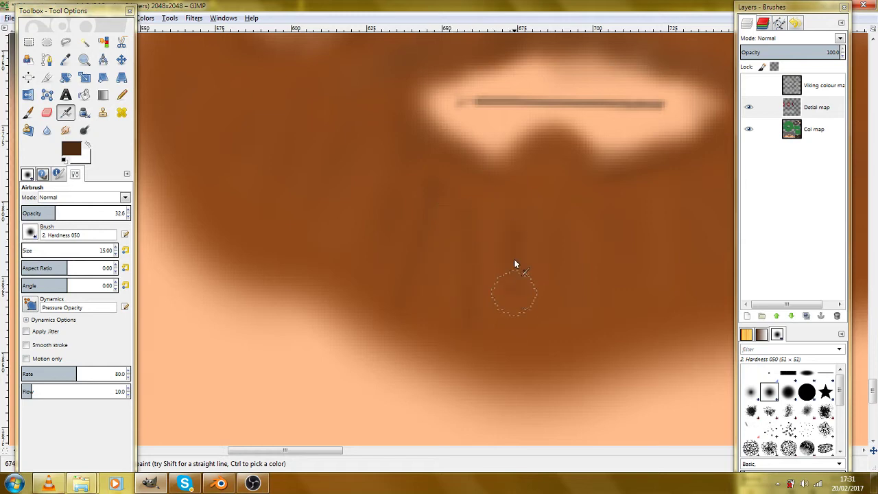
scroll(648, 242, down, 2)
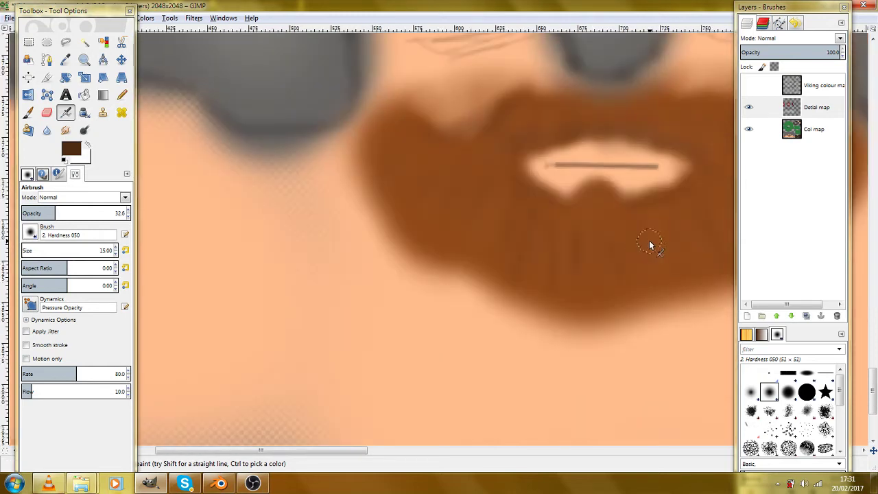
scroll(605, 274, up, 1)
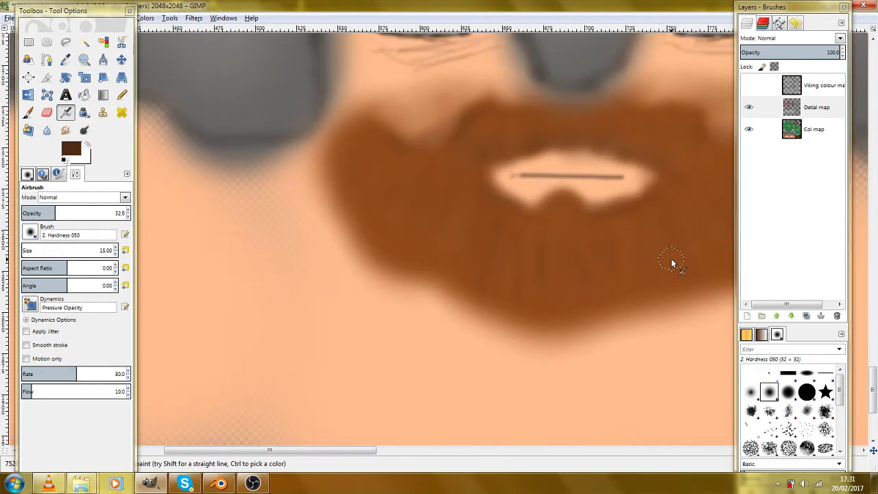
Airbrush dark brown hair strands into the beard around the right-hand corner of the mouth.
scroll(645, 224, down, 1)
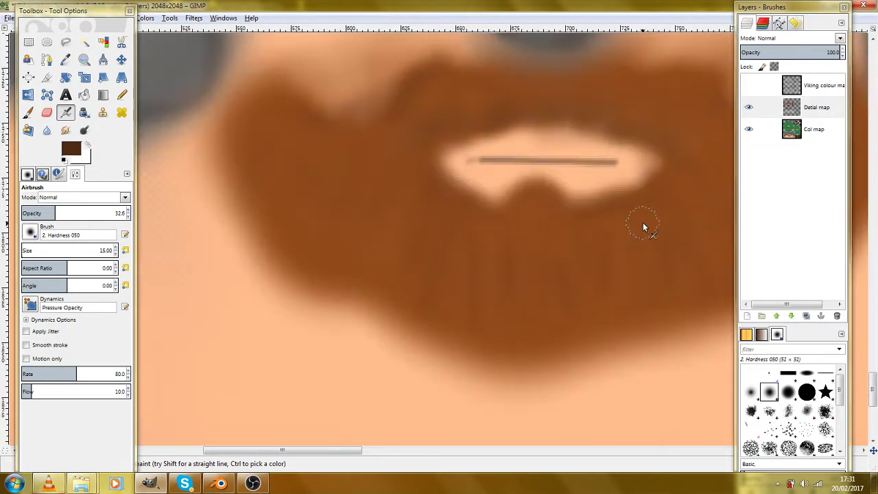
scroll(639, 229, down, 1)
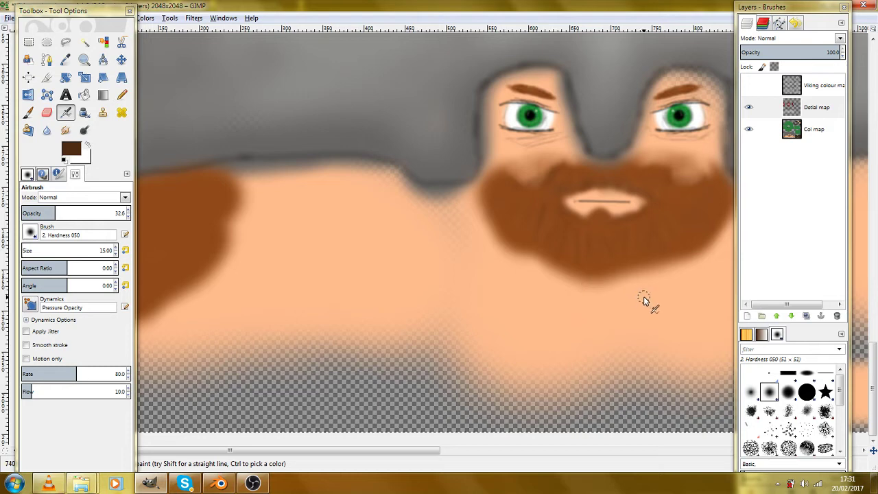
drag(647, 271, 539, 284)
scroll(566, 269, up, 2)
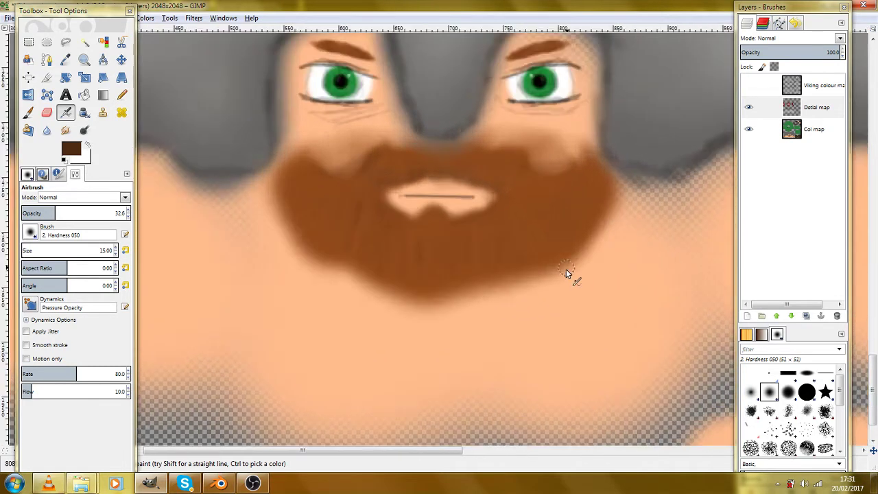
drag(527, 187, 549, 218)
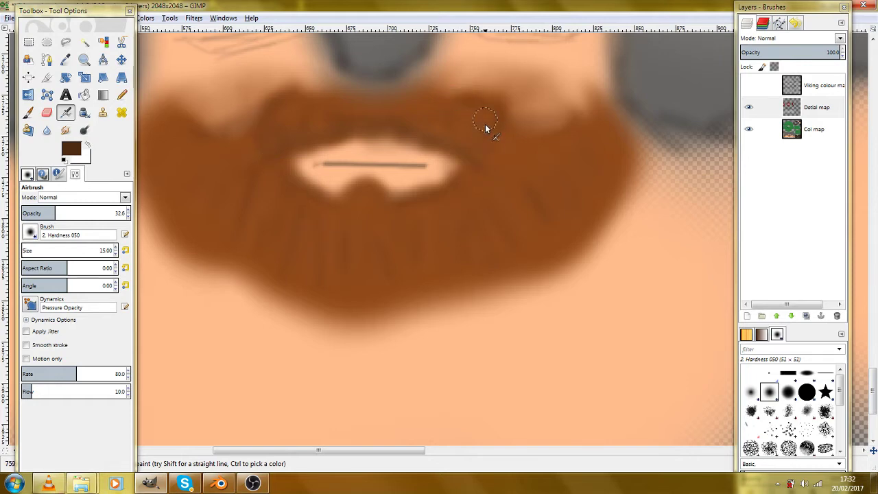
Airbrush dark brown shading around the left-hand moustache notch and along the beard's lower edge.
scroll(527, 207, down, 2)
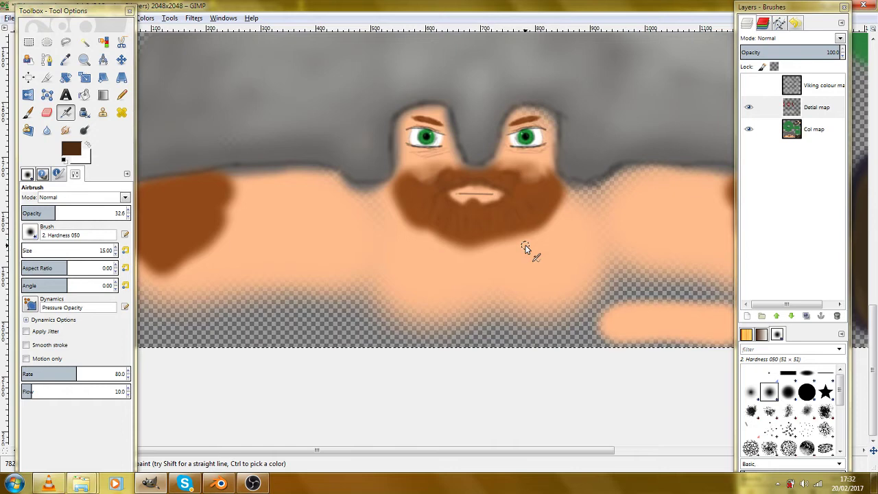
scroll(473, 213, up, 3)
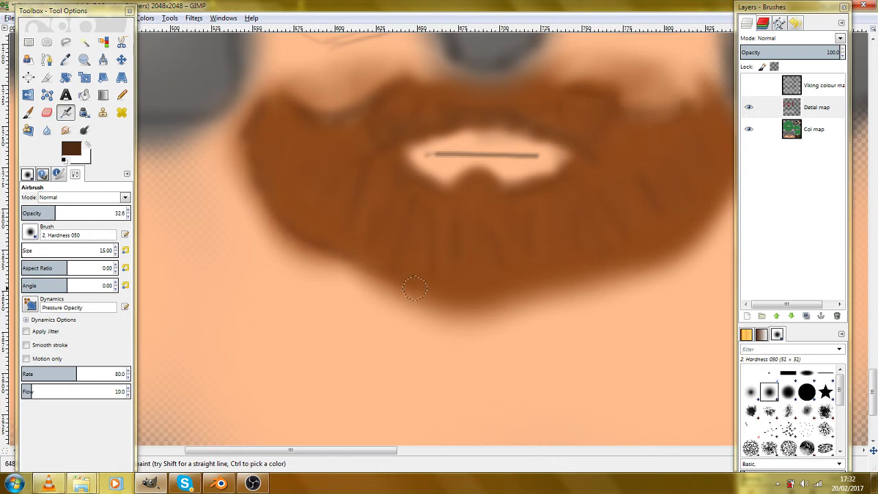
mouse_move(436, 293)
mouse_down()
mouse_move(507, 295)
mouse_move(622, 273)
mouse_up()
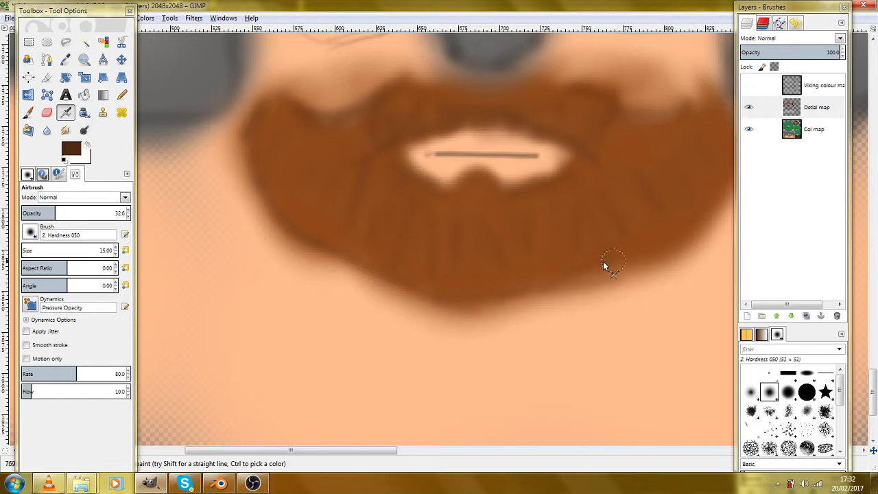
scroll(622, 272, down, 3)
scroll(629, 260, up, 1)
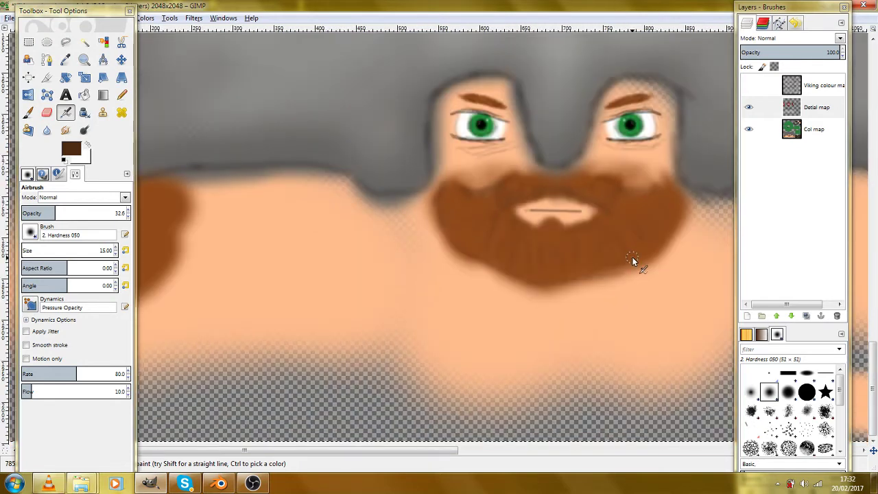
drag(632, 258, 374, 276)
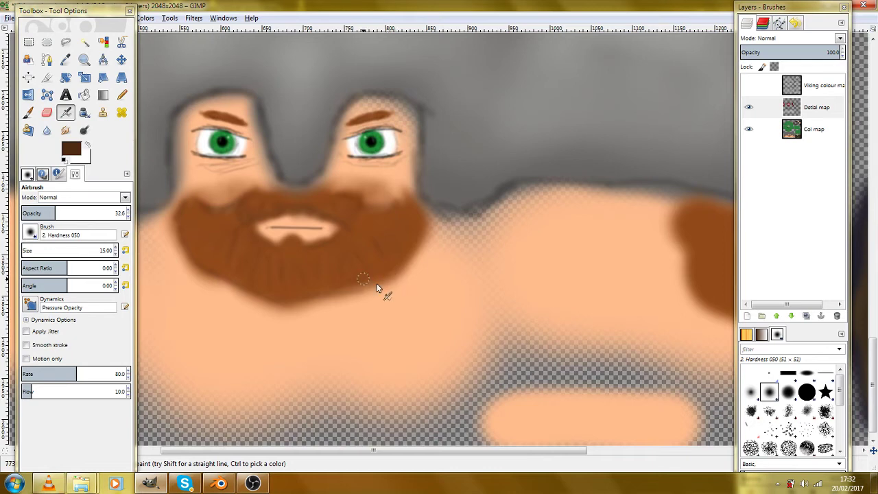
Airbrush dark brown shading along the beard edge at the cheek notch beneath the right-hand eye.
scroll(377, 283, up, 3)
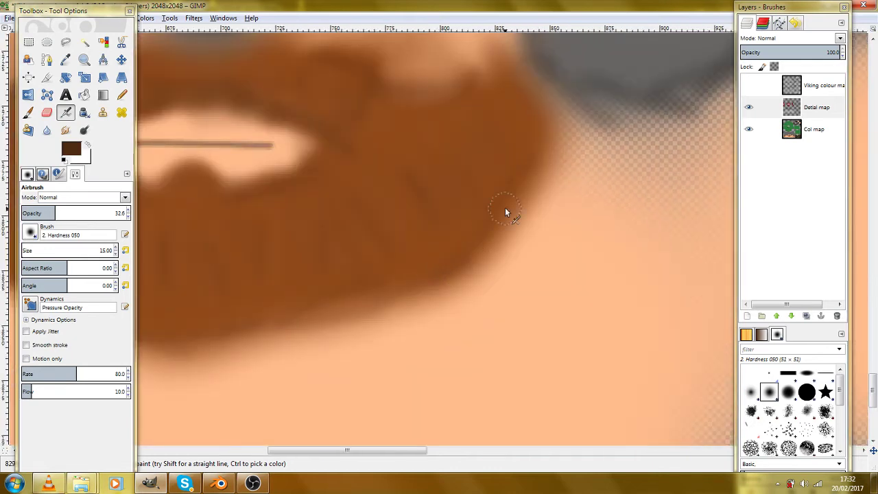
scroll(500, 229, down, 1)
scroll(492, 240, up, 1)
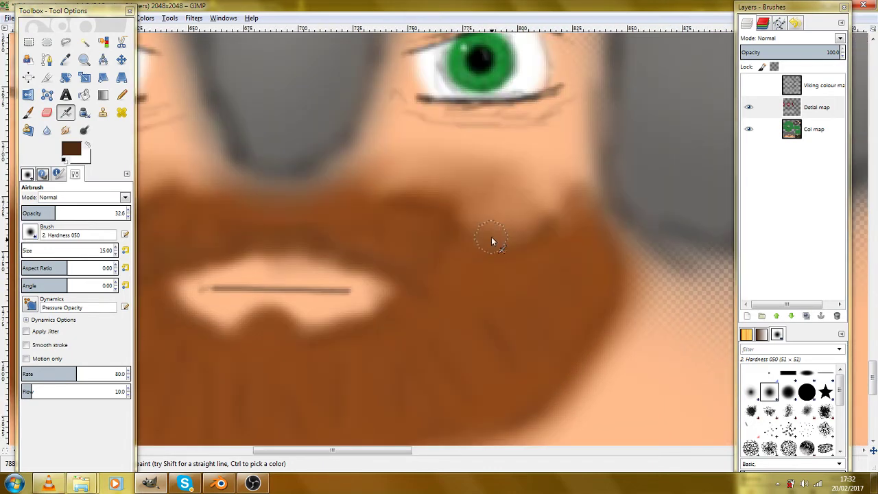
Export the updated texture map over the existing Viking colour base.png.
scroll(468, 306, down, 5)
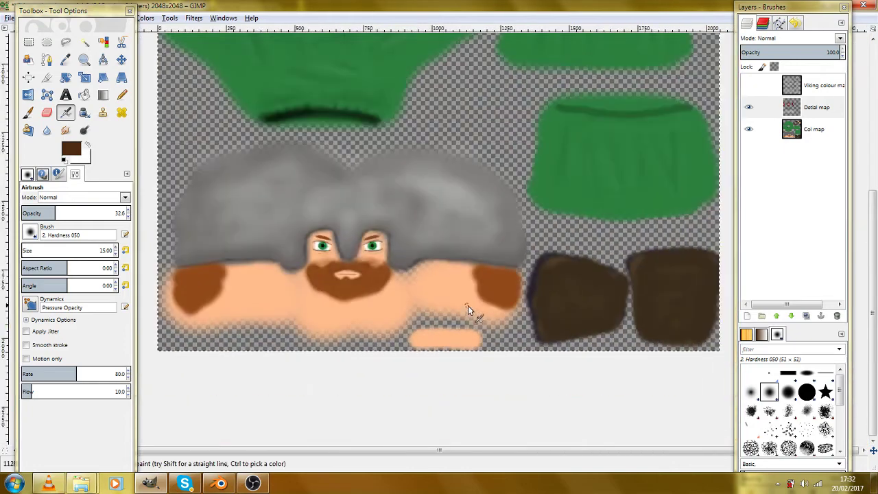
click(8, 18)
click(38, 105)
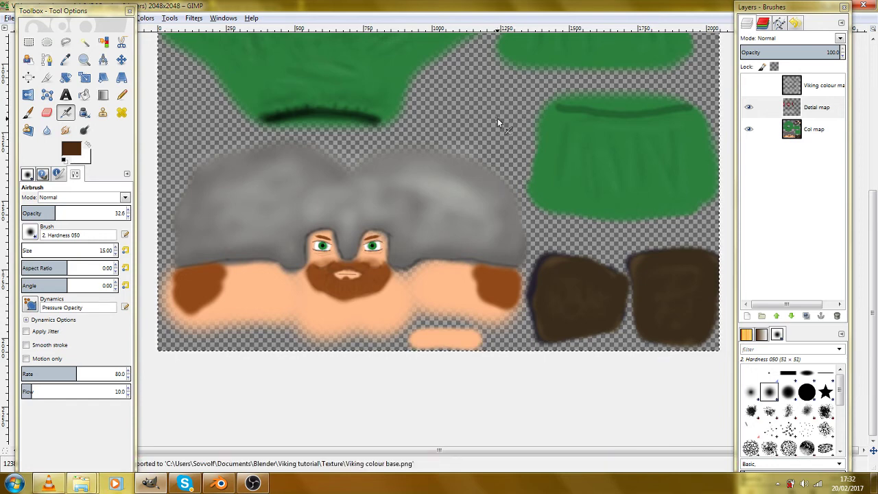
Switch to Blender, reload the Viking colour base.png texture and render the character from the camera view.
mouse_move(229, 484)
click(218, 428)
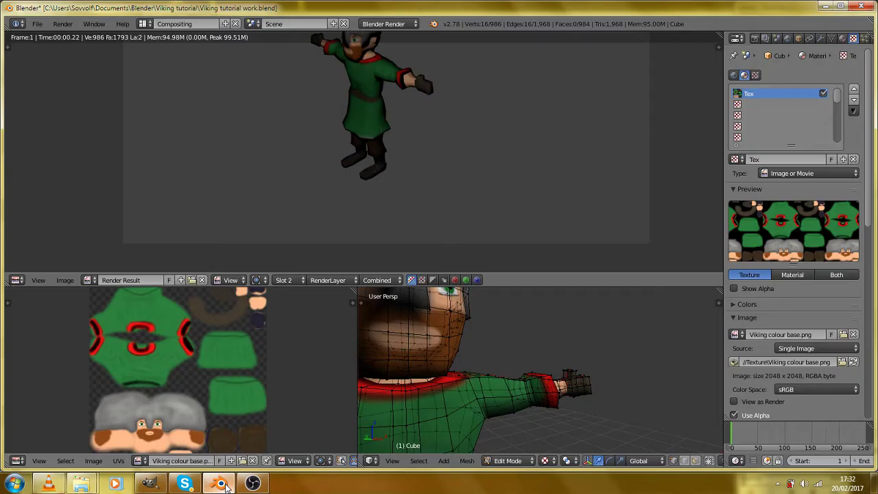
key(alt+r)
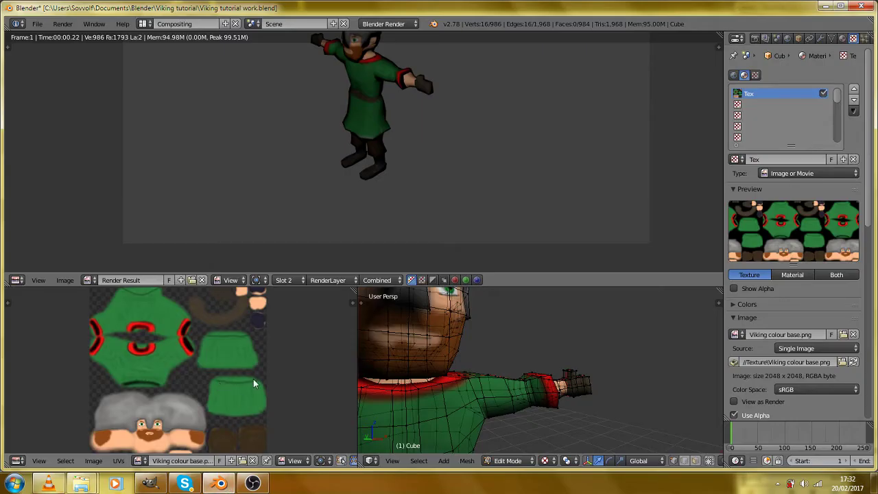
scroll(489, 382, down, 4)
key(KP_0)
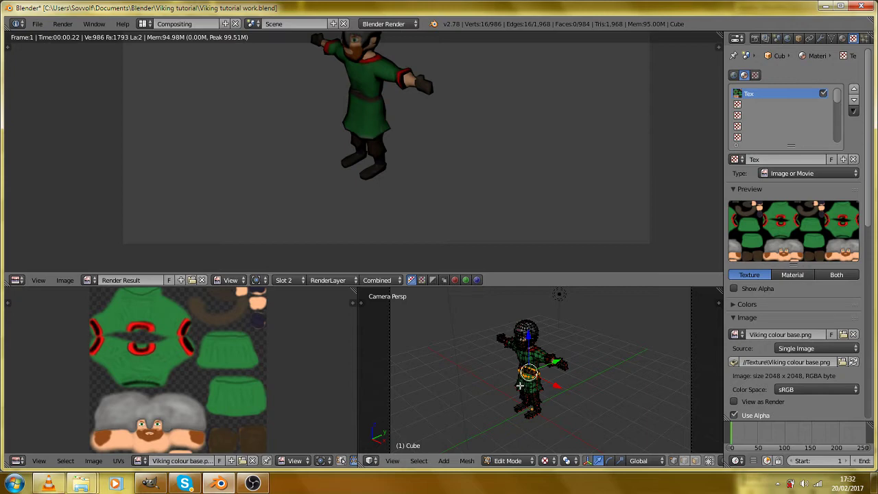
key(F12)
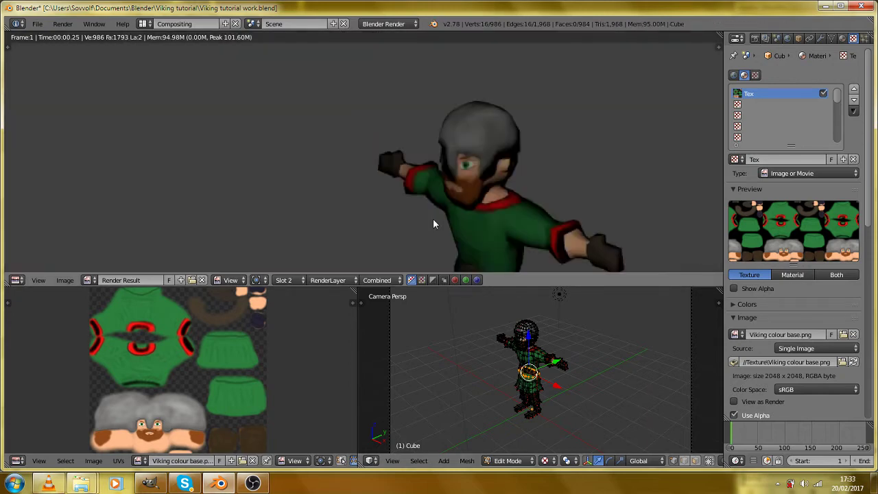
scroll(433, 218, up, 7)
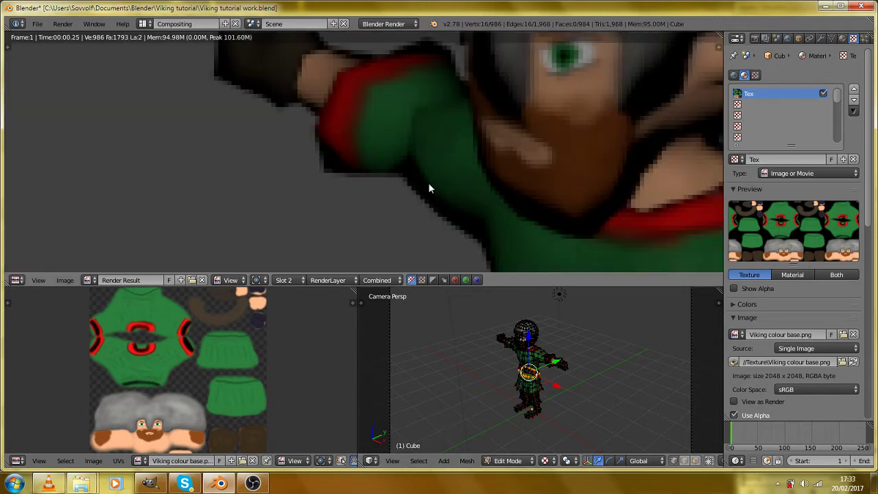
key(Home)
drag(454, 221, 467, 172)
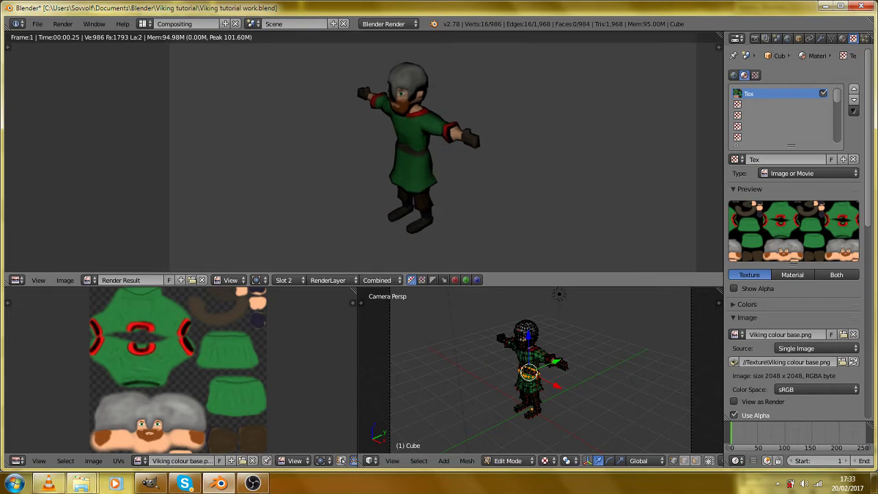
Show the model from the front in the 3D view and switch it to Object Mode.
key(KP_1)
scroll(506, 345, down, 2)
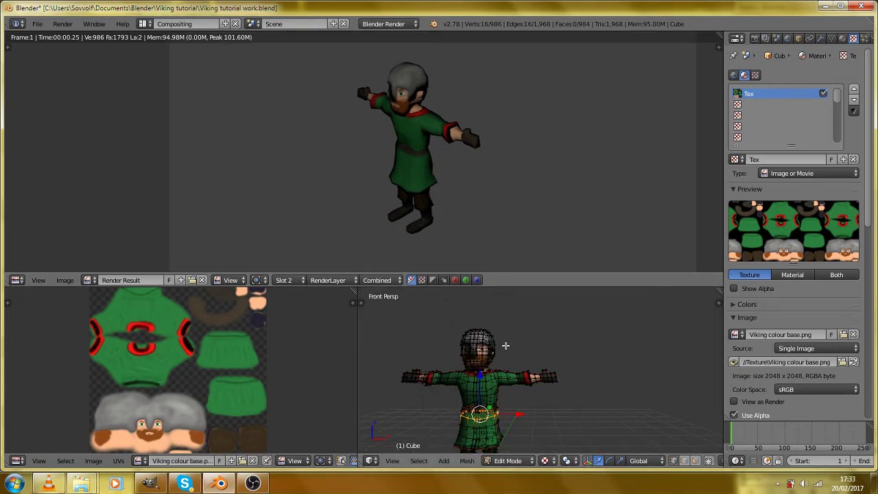
key(Tab)
Examine the rendered character up close, checking the tunic, belt, legs, boots, face and helmet shading.
scroll(434, 205, up, 3)
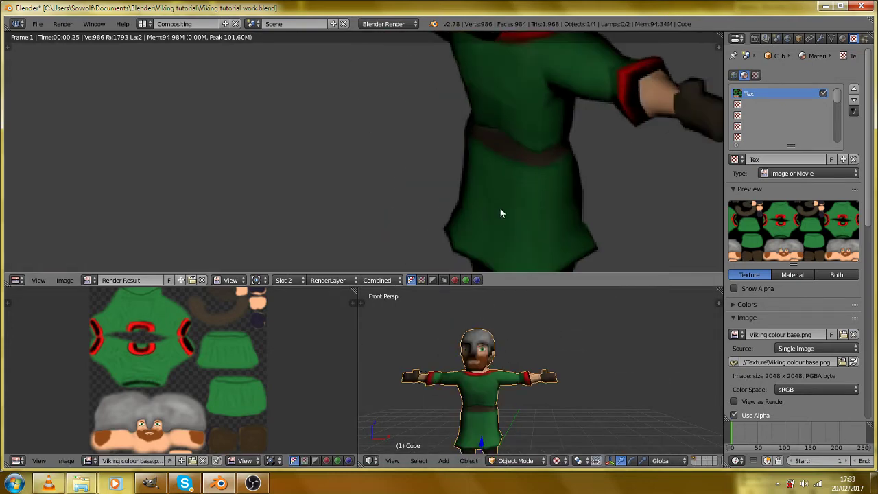
scroll(456, 151, up, 1)
drag(457, 150, 408, 158)
scroll(349, 139, up, 4)
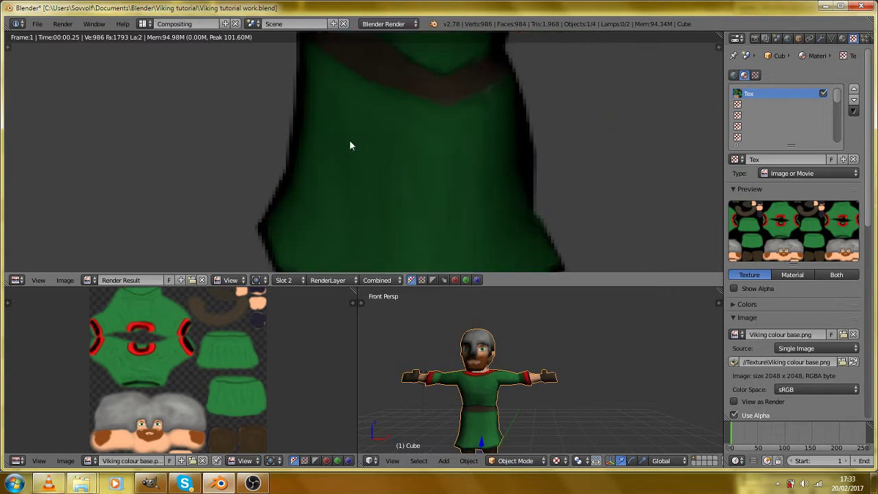
scroll(359, 190, down, 4)
drag(360, 192, 384, 103)
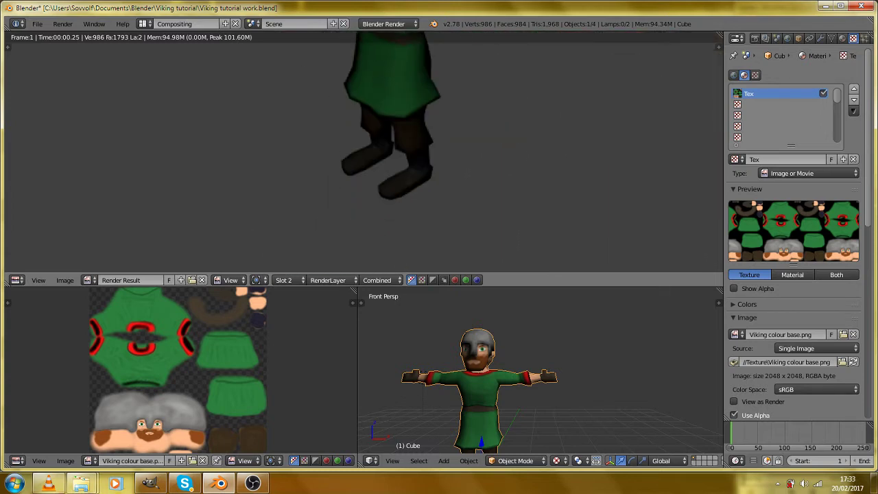
scroll(421, 168, up, 4)
scroll(421, 167, up, 3)
drag(489, 130, 386, 204)
scroll(387, 201, down, 4)
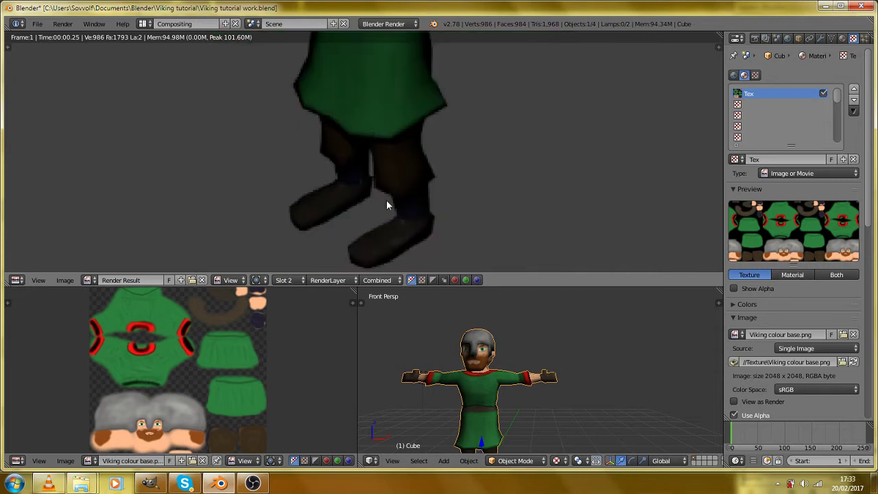
drag(369, 81, 373, 260)
scroll(390, 212, up, 1)
scroll(391, 210, down, 2)
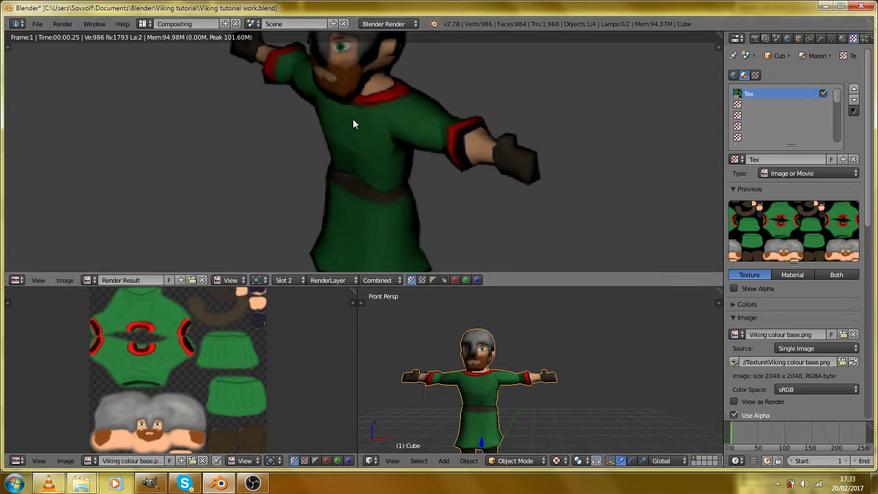
scroll(355, 118, down, 2)
drag(356, 117, 355, 189)
scroll(356, 192, up, 3)
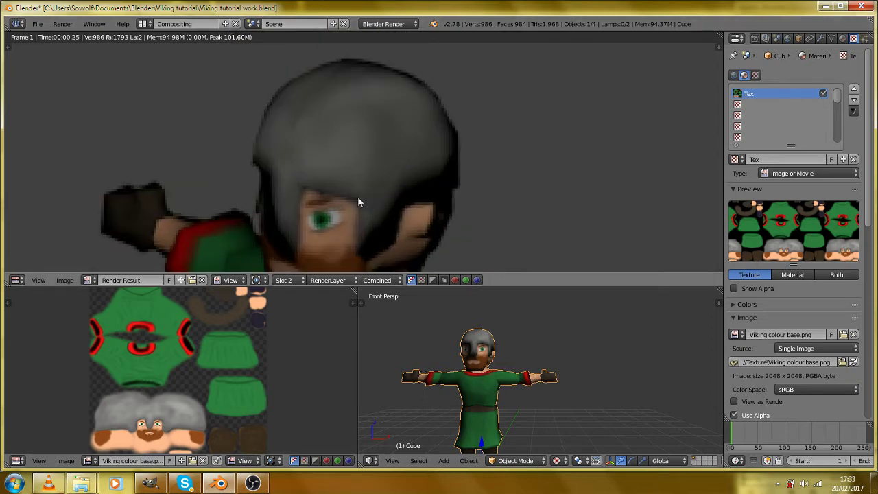
scroll(357, 196, down, 3)
scroll(357, 196, down, 2)
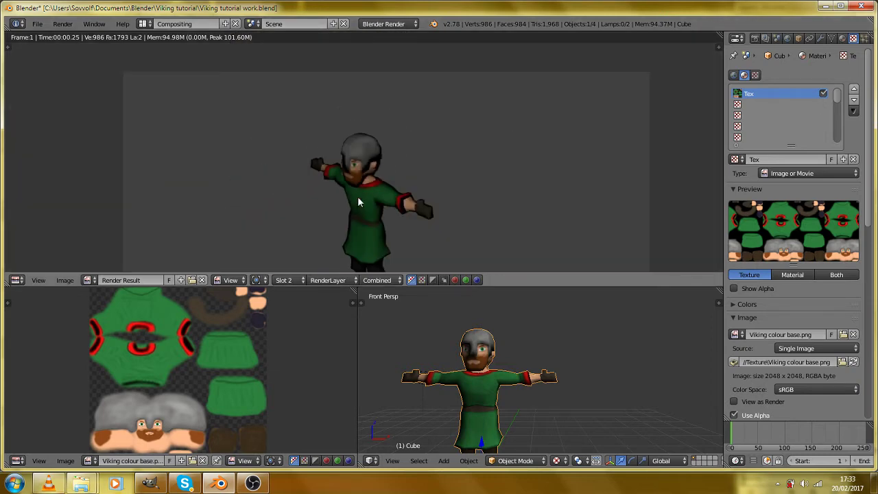
scroll(357, 196, up, 3)
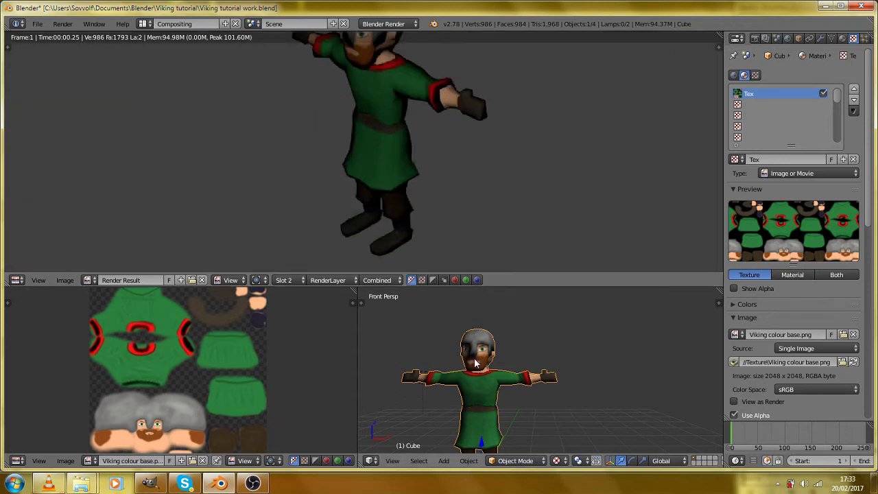
Switch to the Default screen layout and frame the whole character in the front orthographic view.
key(ctrl+Right)
scroll(474, 359, down, 5)
drag(474, 359, 246, 285)
scroll(246, 289, down, 3)
drag(322, 306, 391, 323)
scroll(386, 322, up, 5)
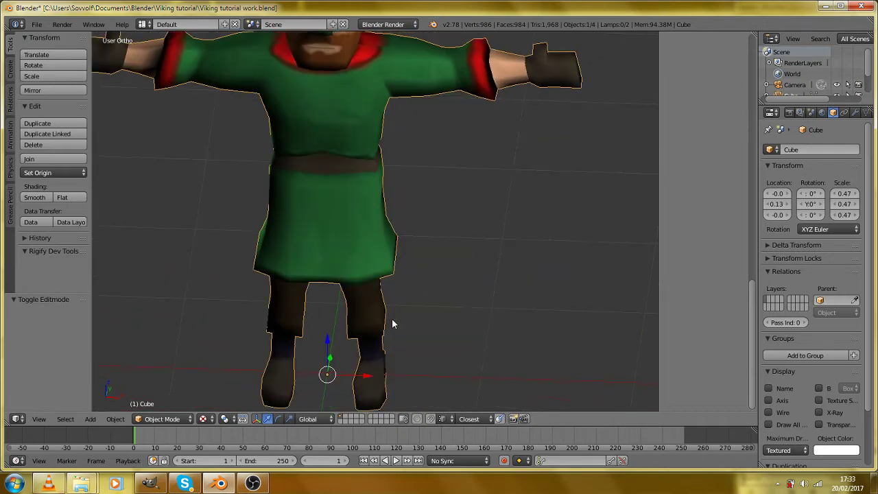
key(KP_1)
scroll(389, 327, down, 3)
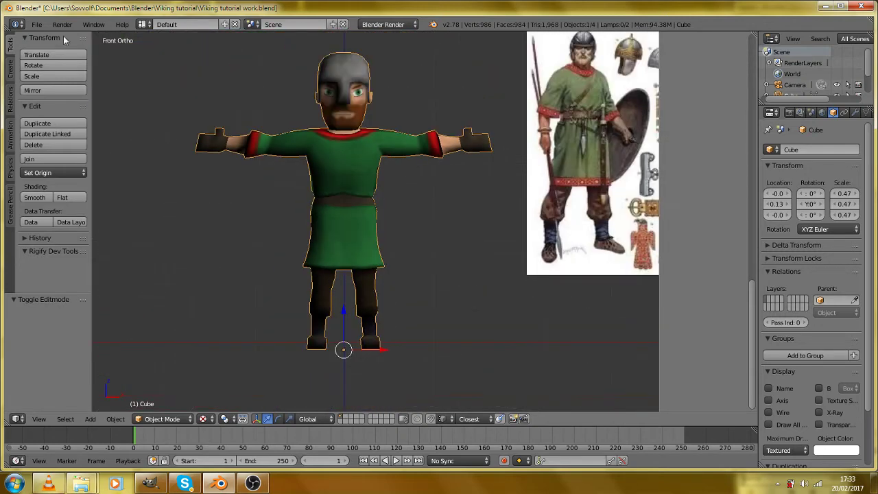
Save the Viking tutorial work.blend file.
click(36, 25)
click(59, 110)
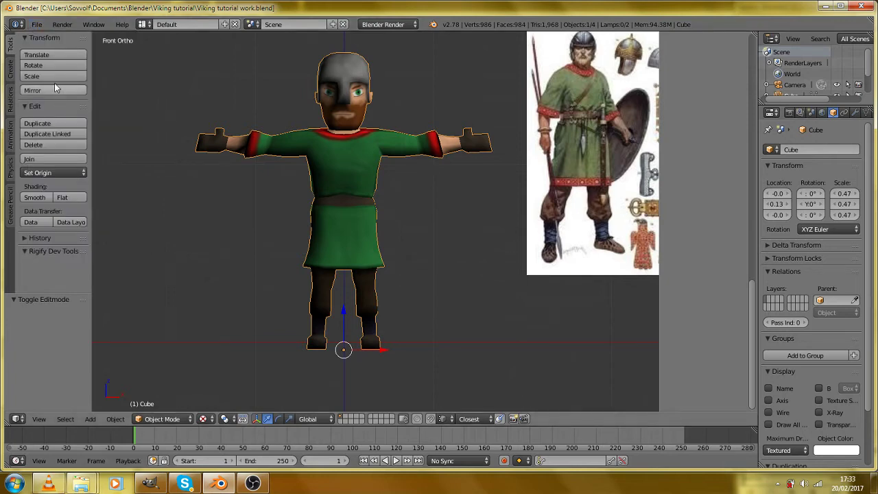
Open the add-on settings in User Preferences and search the add-ons for "Rig".
click(37, 25)
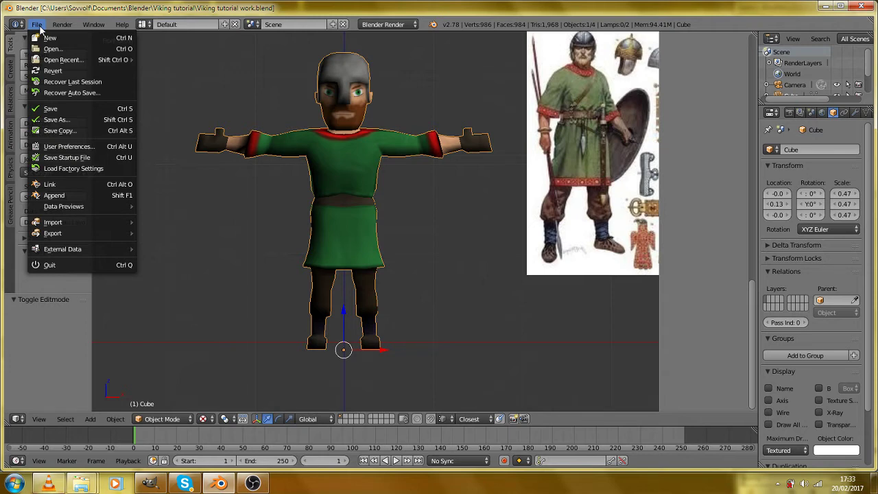
click(89, 148)
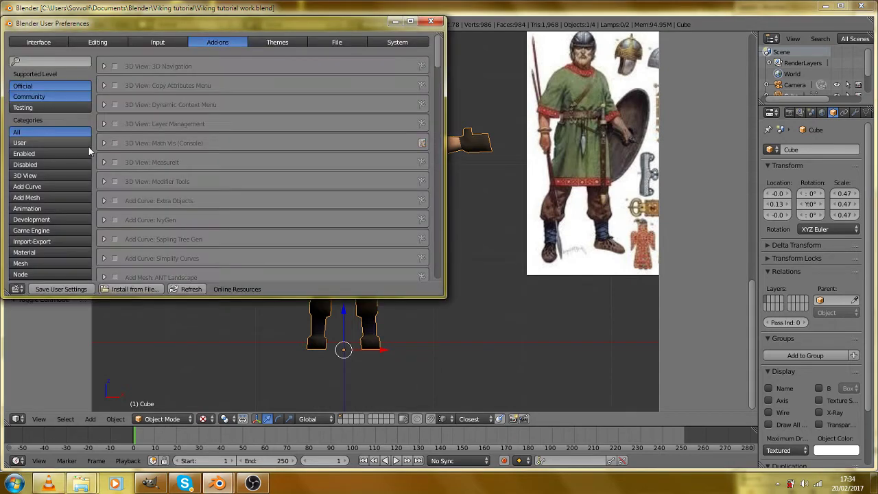
click(72, 61)
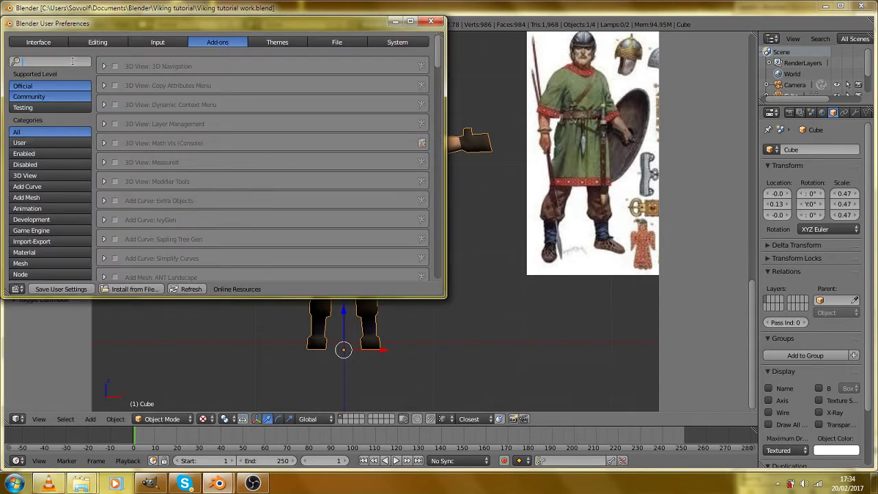
text(Rig)
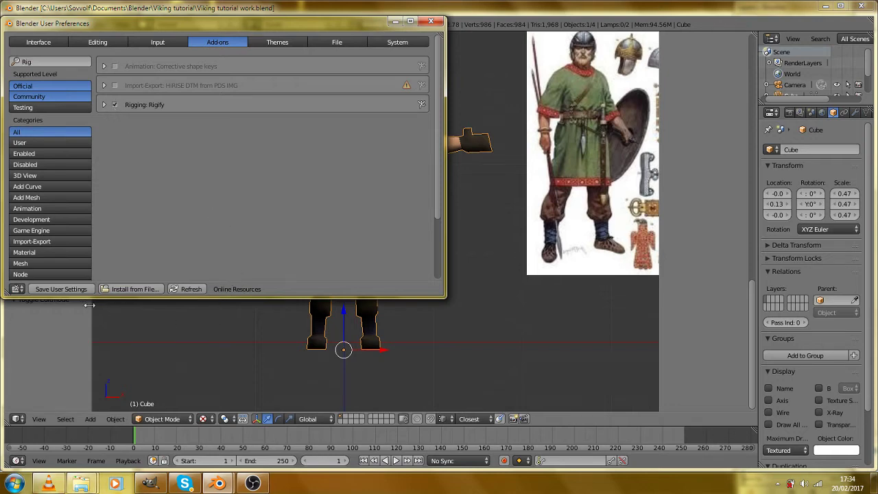
Close the User Preferences window.
click(432, 22)
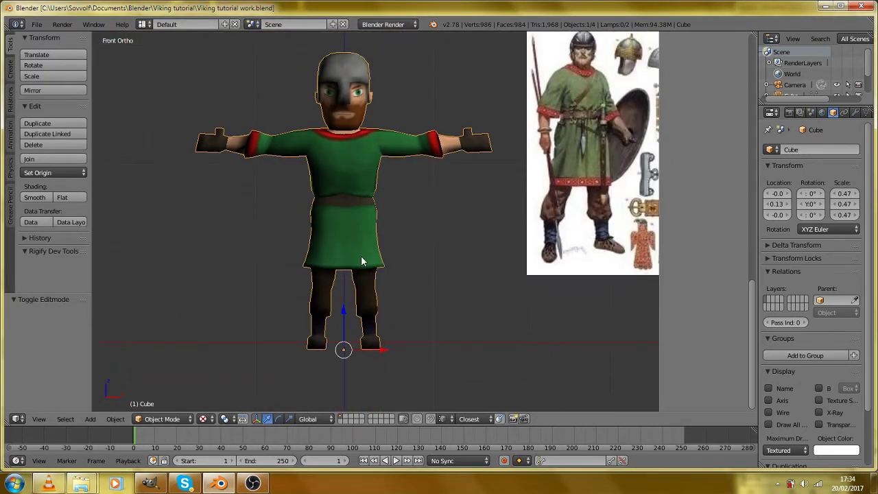
key(shift+a)
mouse_move(358, 319)
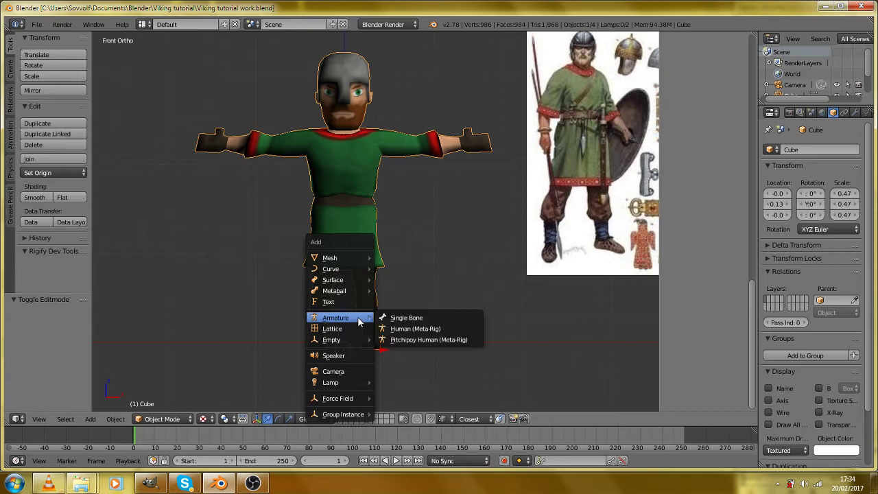
click(399, 331)
scroll(385, 343, down, 7)
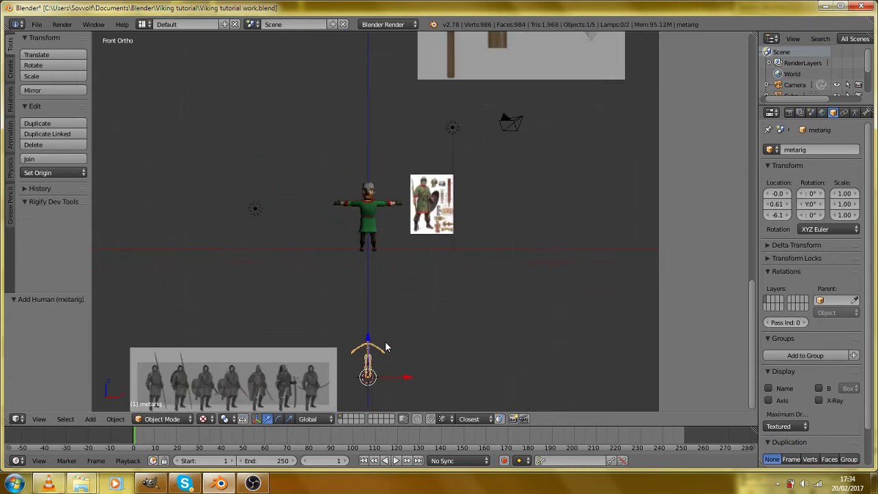
key(x)
click(385, 343)
Select the character mesh and snap the 3D cursor to its origin.
scroll(323, 296, up, 2)
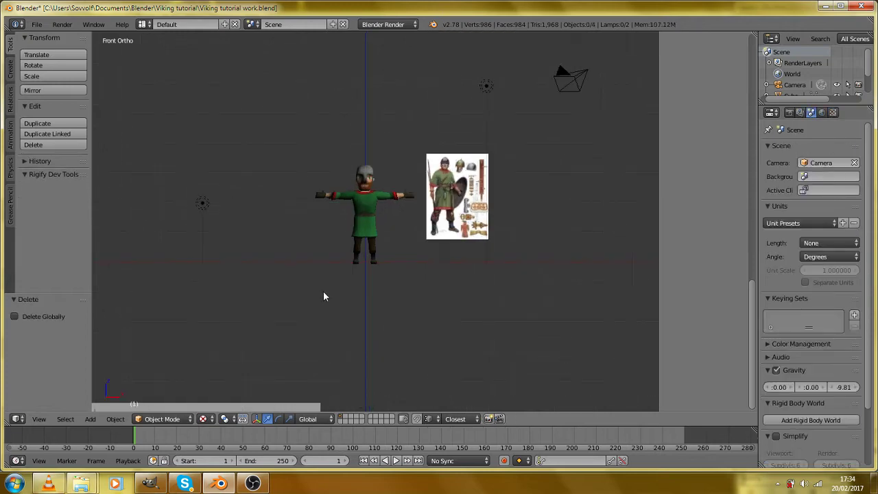
right_click(366, 263)
scroll(367, 264, up, 6)
scroll(366, 275, down, 2)
key(shift+s)
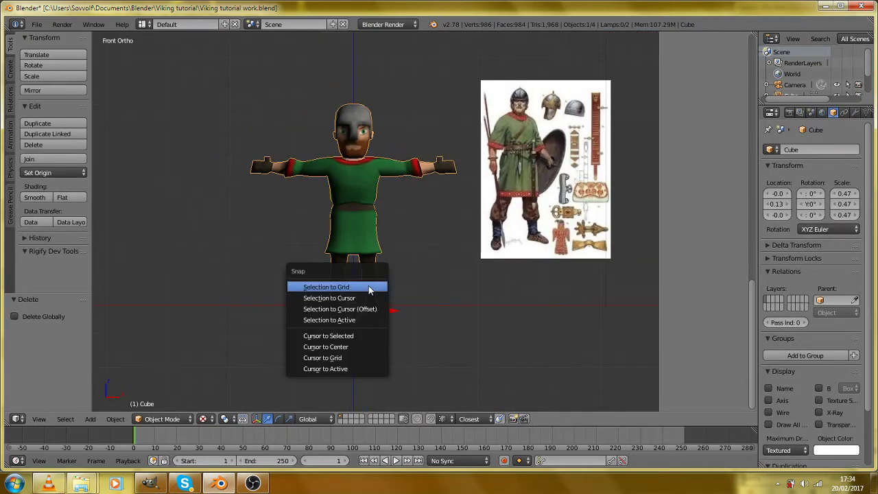
click(362, 335)
Add a Human (Meta-Rig) armature at the 3D cursor and switch the viewport to wireframe.
key(shift+a)
mouse_move(457, 329)
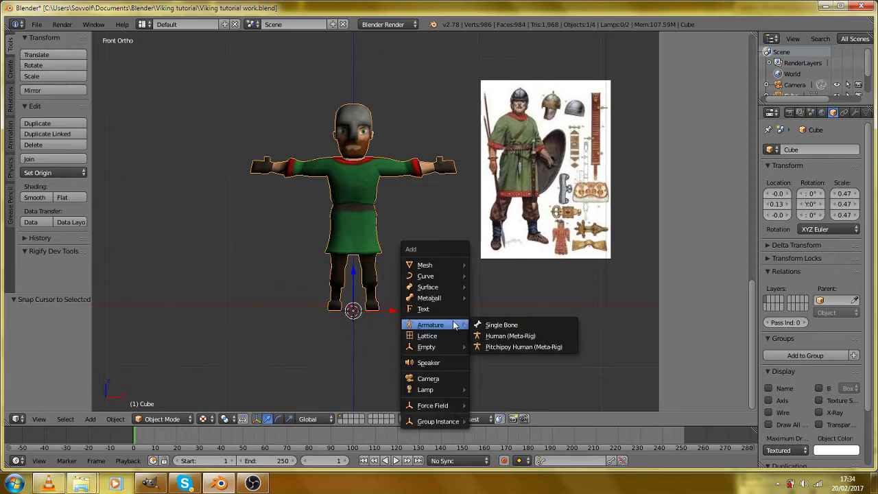
click(495, 335)
scroll(404, 324, up, 4)
key(z)
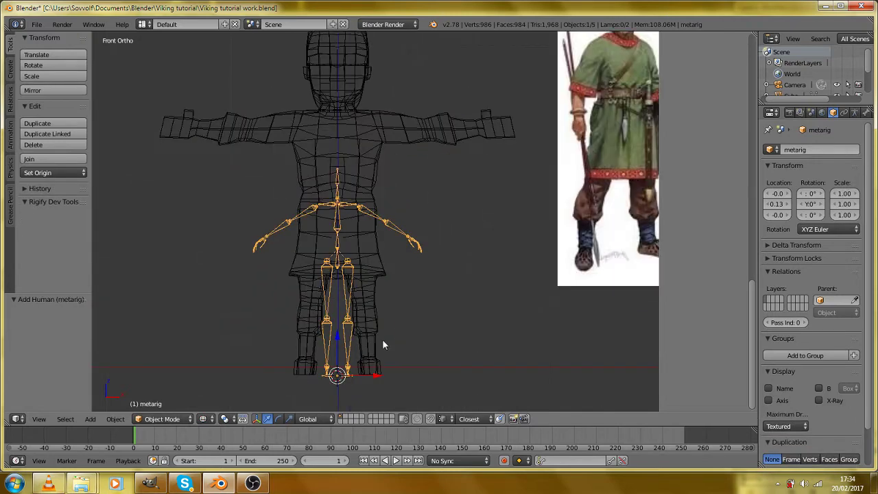
Scale the meta-rig uniformly by about 1.52 to match the character's height.
scroll(374, 363, up, 5)
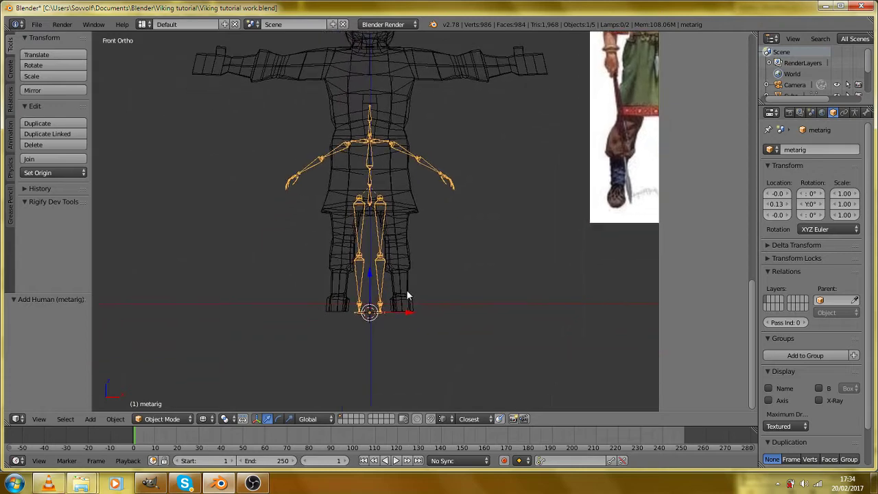
scroll(405, 293, down, 4)
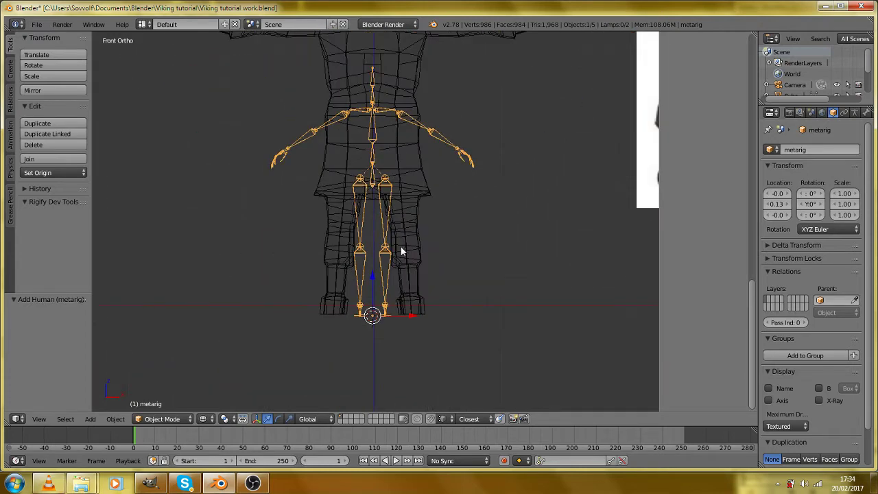
scroll(403, 281, down, 3)
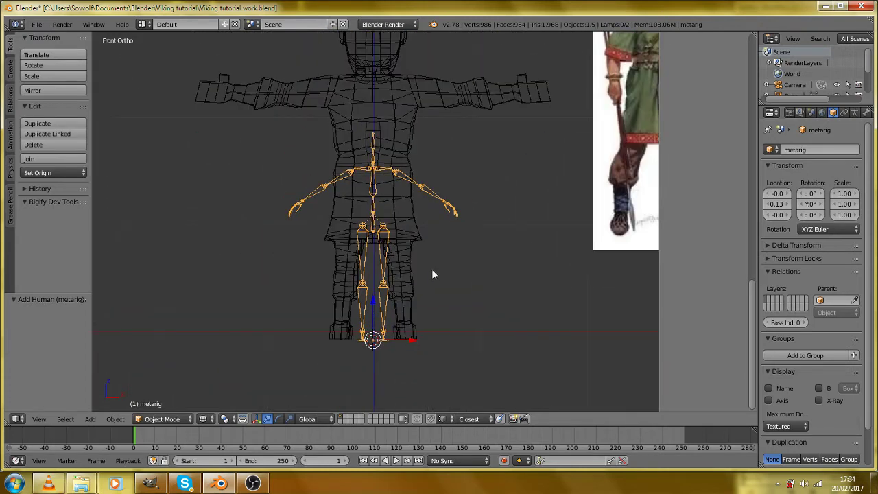
key(s)
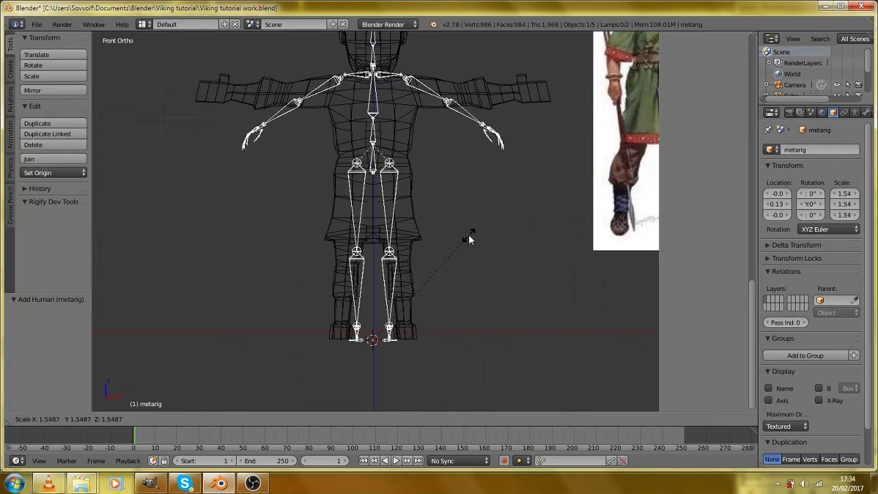
click(466, 236)
scroll(433, 299, up, 3)
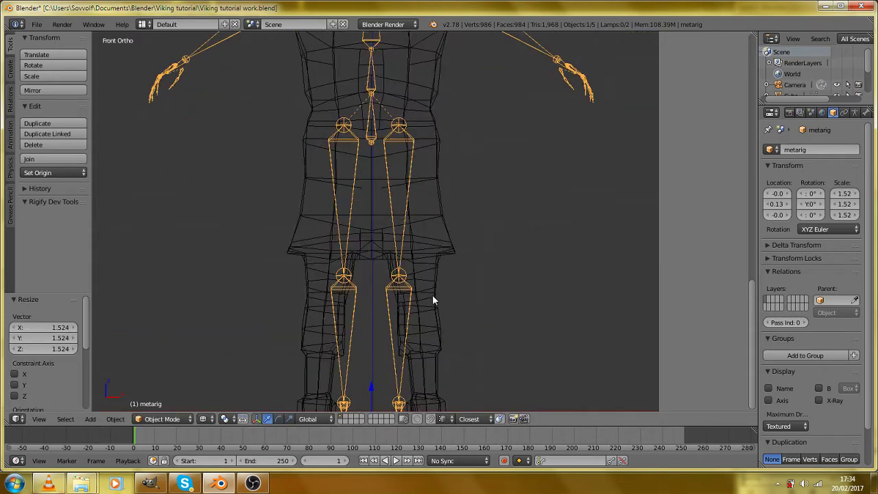
In Edit Mode, delete the meta-rig's right-side leg, hand, arm and shoulder bones, keeping the spine and left side.
key(Tab)
scroll(421, 270, down, 4)
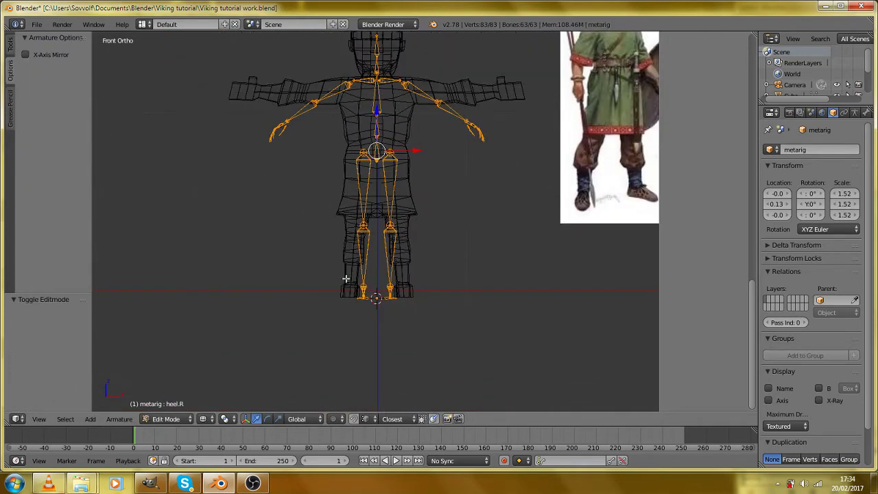
key(a)
scroll(353, 274, up, 2)
key(c)
mouse_move(349, 320)
mouse_down()
mouse_move(347, 333)
mouse_move(354, 172)
mouse_up()
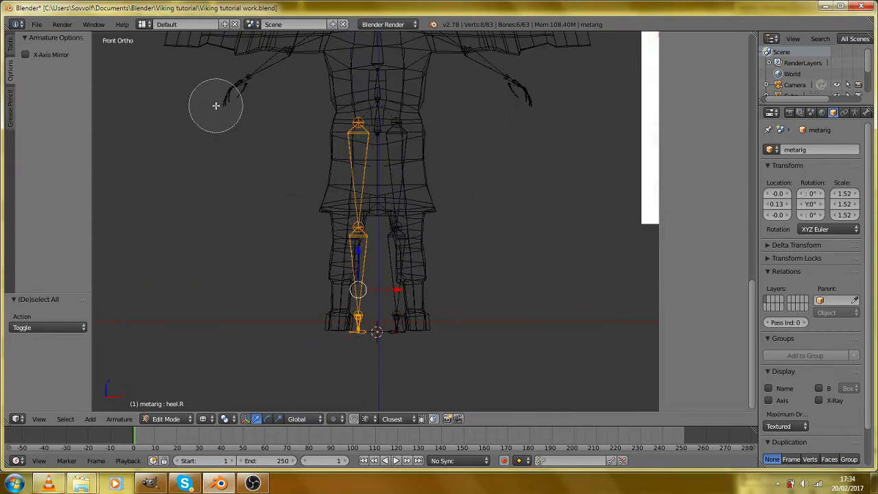
right_click(243, 87)
mouse_move(218, 103)
mouse_down()
mouse_move(246, 107)
mouse_move(271, 222)
mouse_up()
key(c)
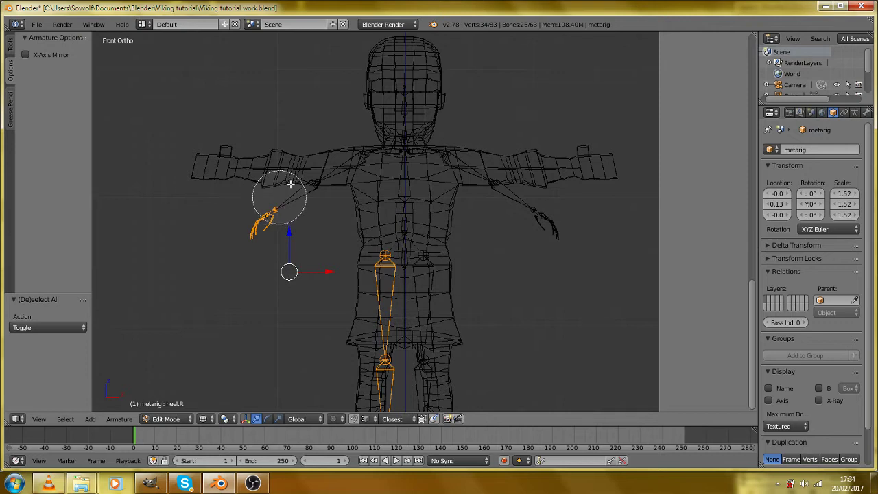
mouse_move(290, 186)
mouse_down()
mouse_move(336, 153)
mouse_move(359, 153)
mouse_up()
right_click(359, 153)
shift+right_click(385, 156)
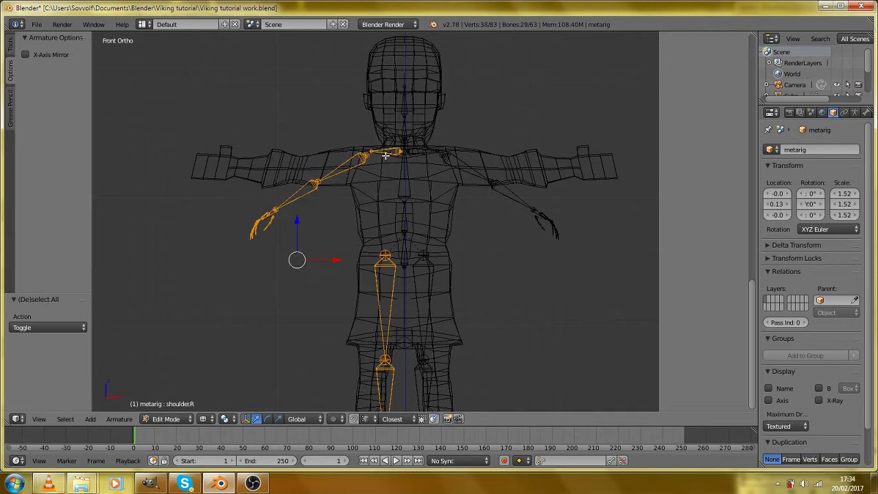
key(x)
click(385, 156)
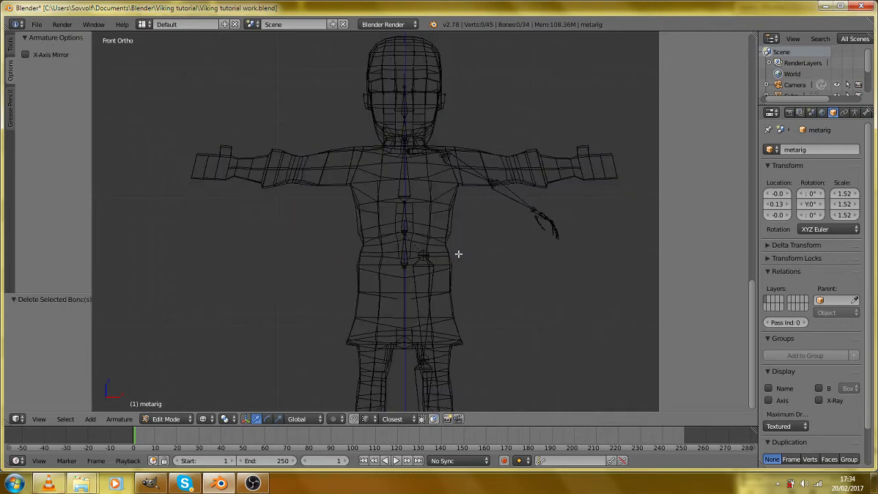
Select all the left leg and foot bones and rotate them about -1.78° in the front view.
scroll(458, 253, up, 3)
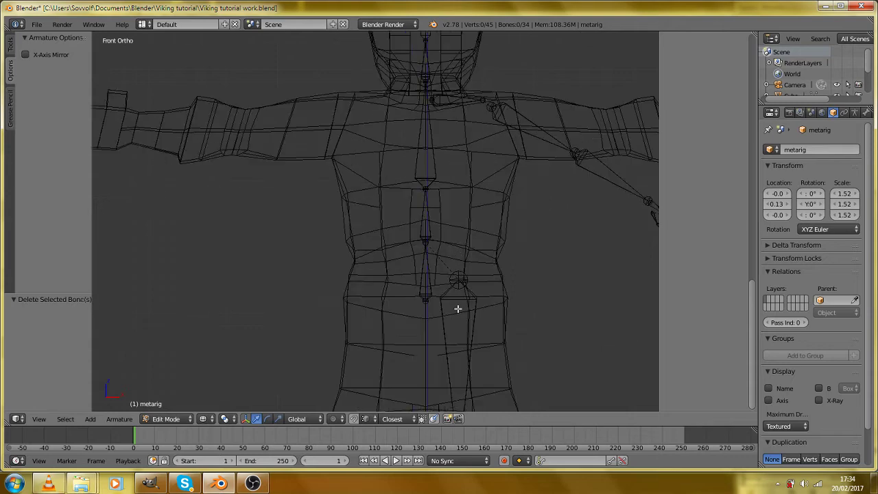
drag(457, 341, 439, 169)
scroll(439, 169, down, 1)
drag(437, 337, 422, 214)
scroll(421, 214, up, 3)
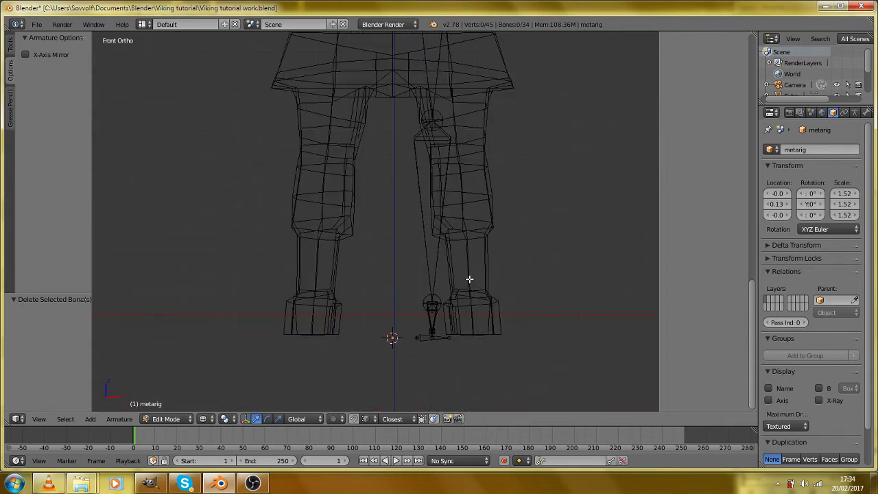
right_click(419, 134)
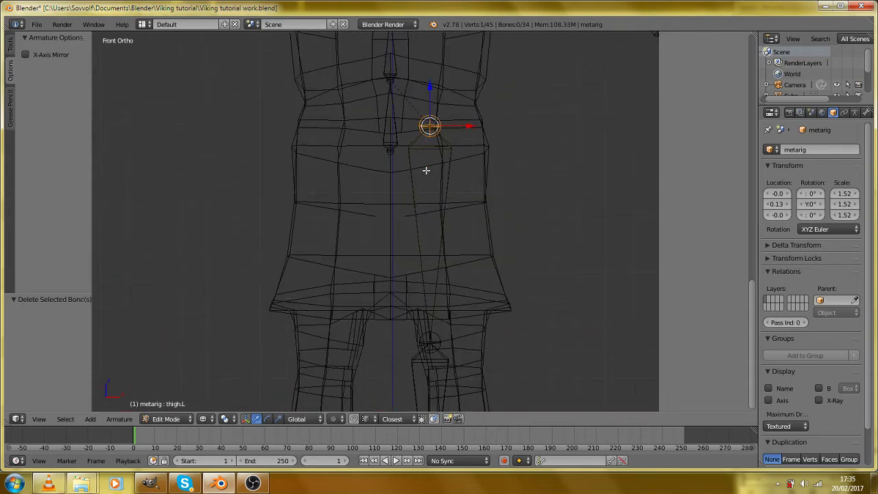
drag(436, 331, 426, 138)
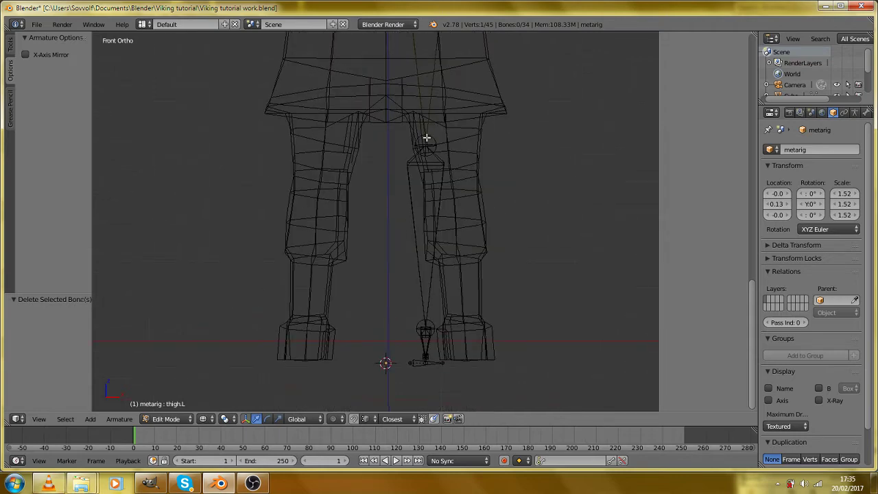
scroll(422, 201, down, 3)
key(c)
drag(422, 198, 398, 306)
right_click(399, 307)
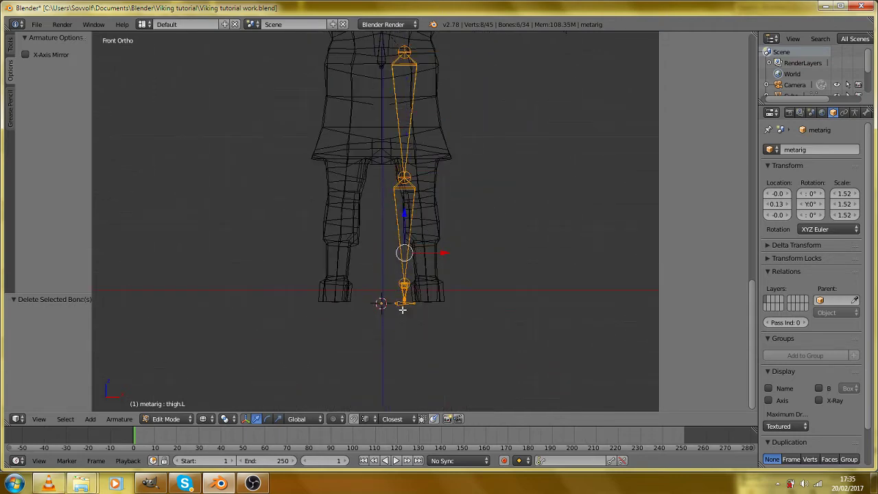
key(r)
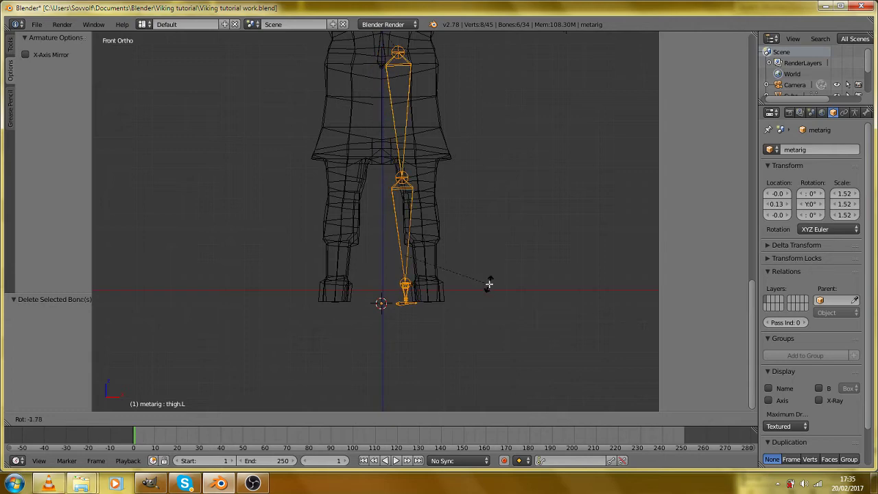
click(488, 285)
Move the left leg bones about 0.125 along X into the mesh's left leg.
key(g)
key(x)
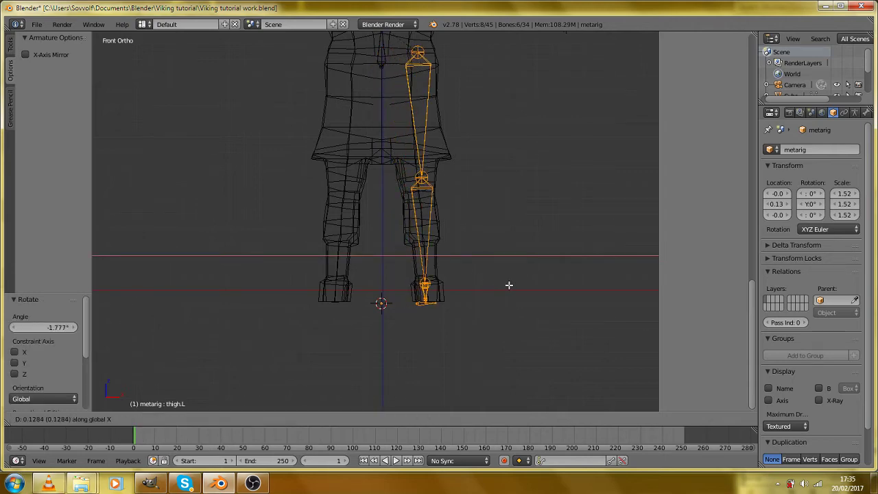
click(508, 284)
In the right orthographic view, scale the left leg bones to about 0.932.
scroll(455, 266, up, 3)
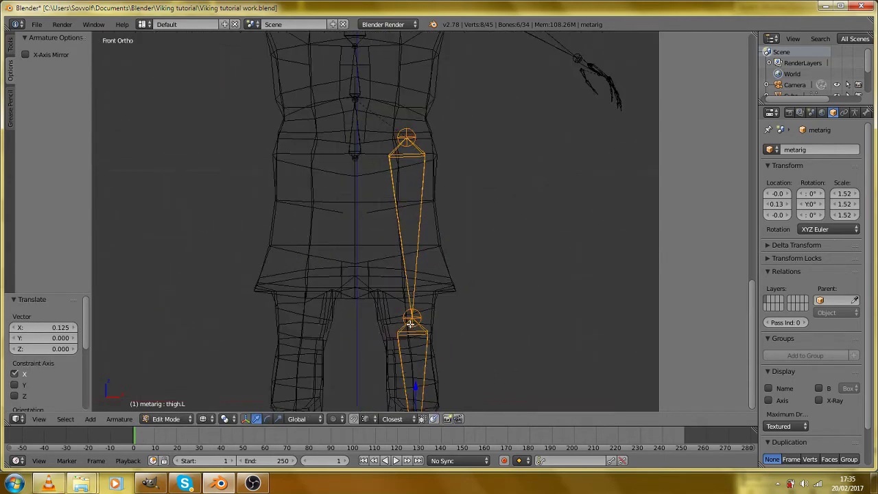
key(KP_3)
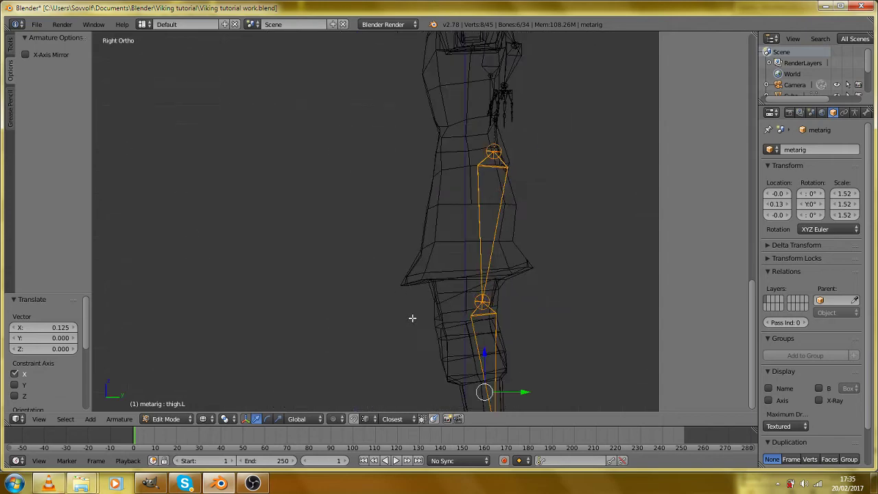
key(s)
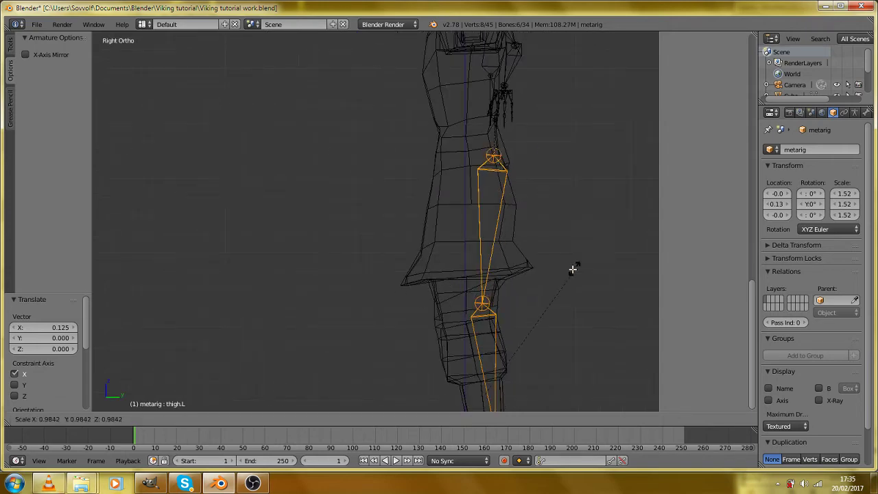
click(567, 273)
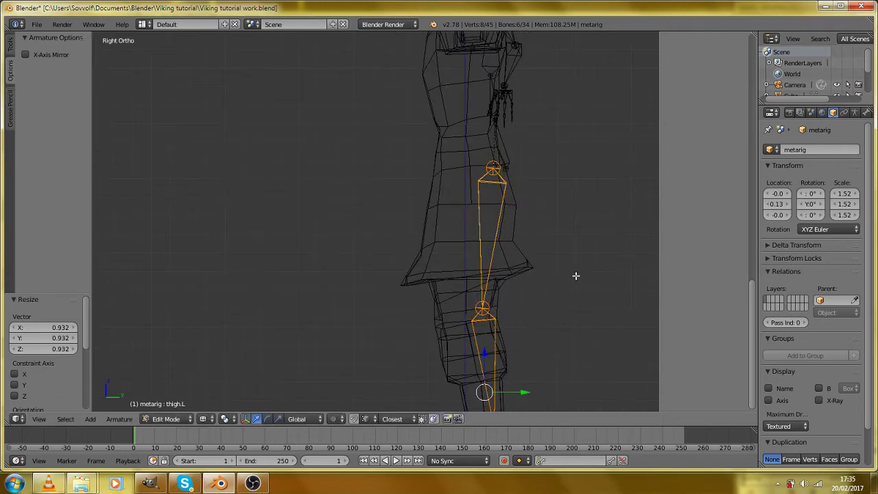
scroll(575, 276, down, 2)
key(g)
key(x)
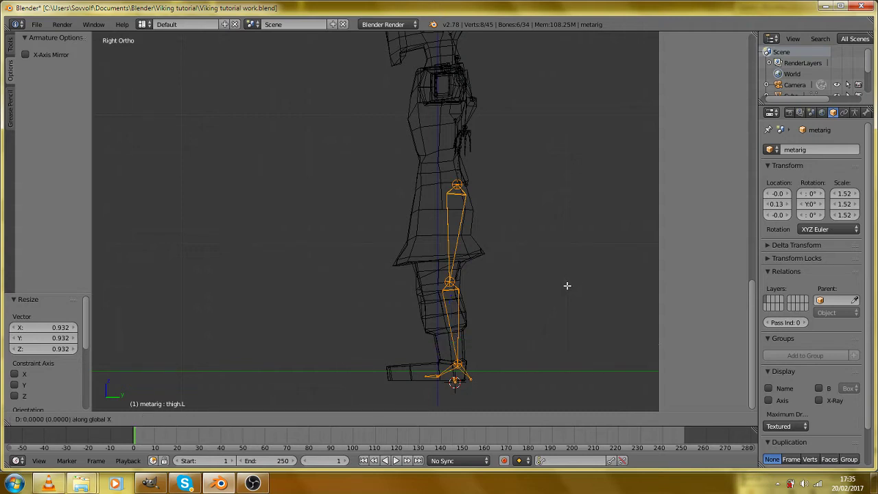
key(Escape)
Move the left leg bones about -0.056 along Y to sit inside the leg mesh.
key(g)
key(y)
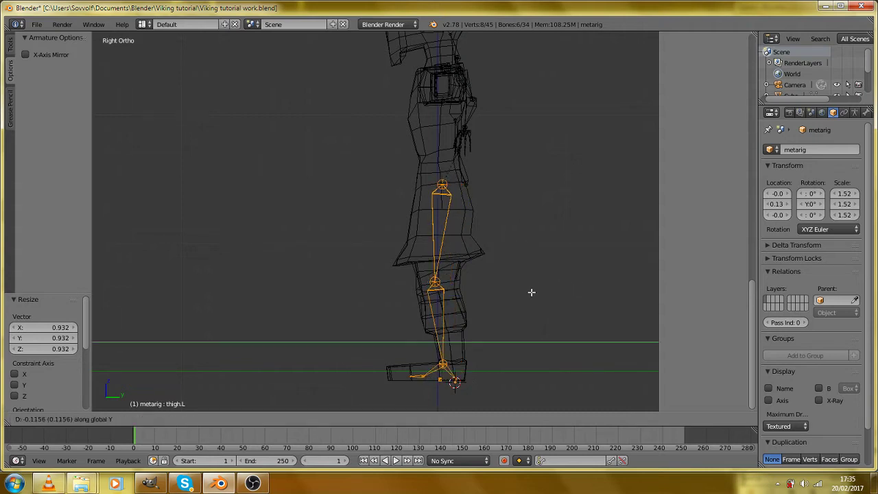
click(539, 293)
In the front view, shift the left thigh bone about -0.02 in X and -0.01 in Z, and its hip joint about -0.01 in X.
key(KP_1)
scroll(539, 293, up, 3)
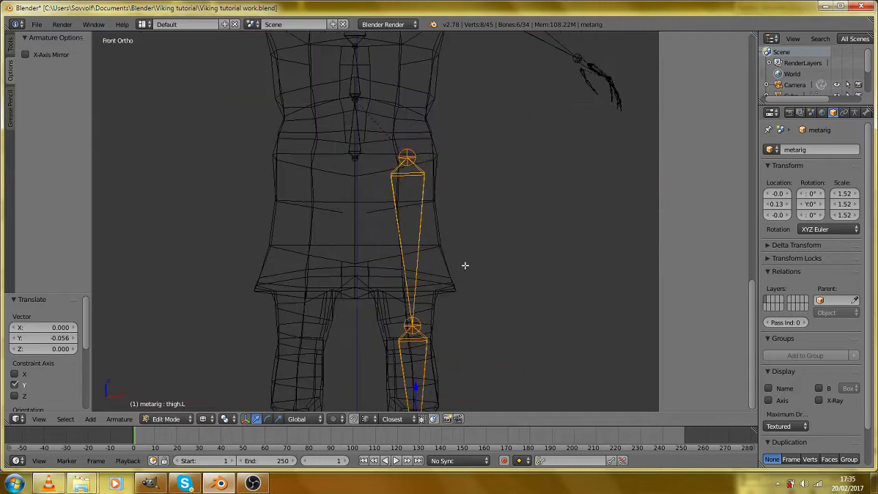
right_click(422, 155)
right_click(410, 173)
key(g)
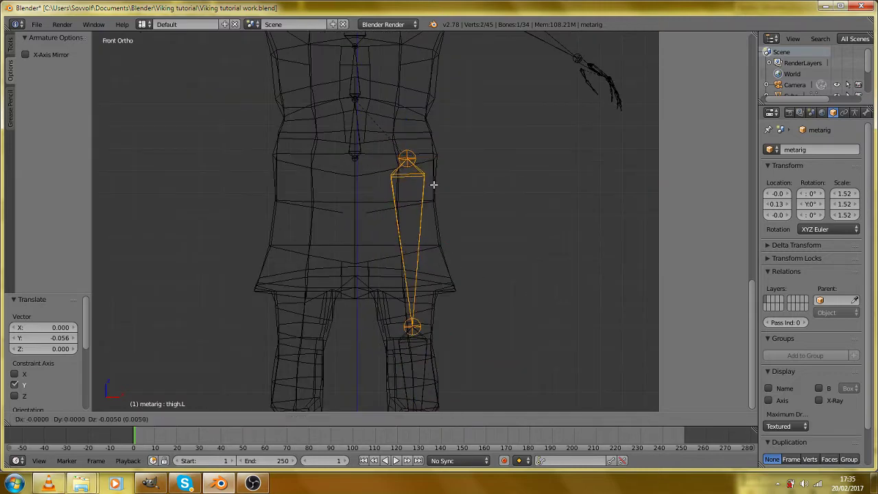
click(429, 186)
right_click(412, 162)
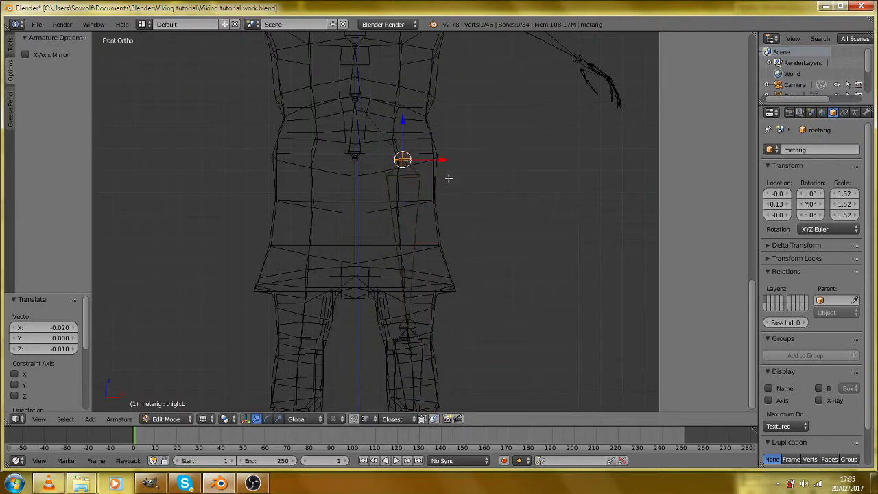
key(g)
click(446, 179)
In the right orthographic view, move the left knee joint about -0.031 in Y and -0.040 in Z.
scroll(464, 212, down, 3)
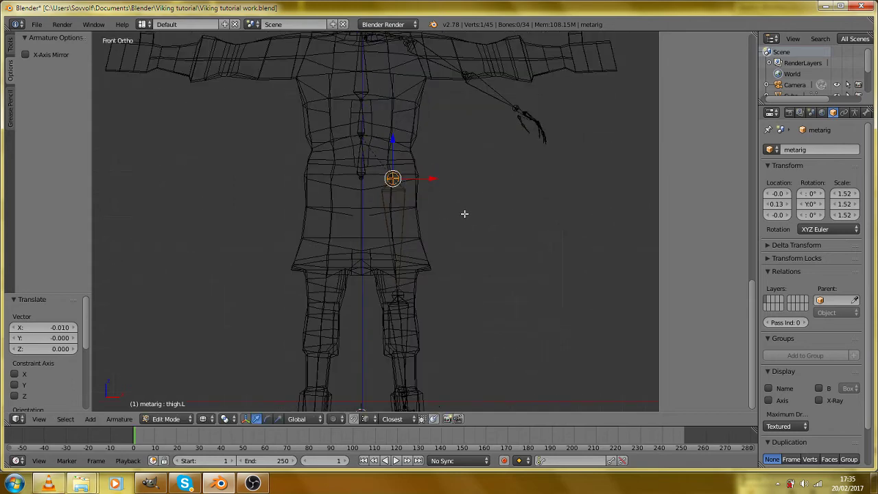
key(KP_3)
scroll(457, 294, up, 5)
scroll(424, 204, up, 2)
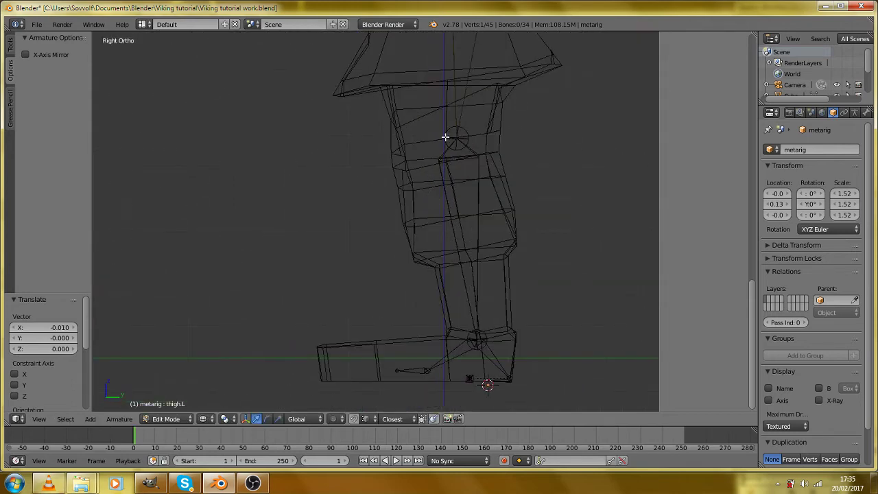
right_click(449, 137)
key(g)
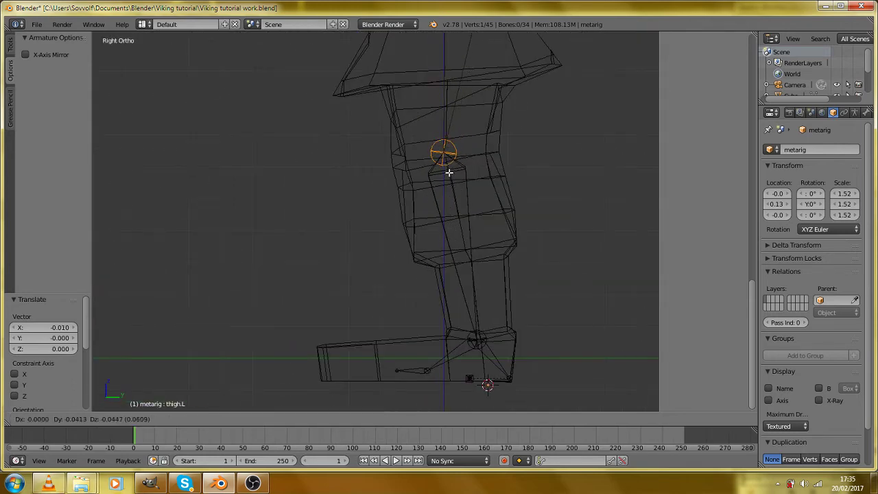
click(452, 171)
scroll(452, 171, down, 1)
key(z)
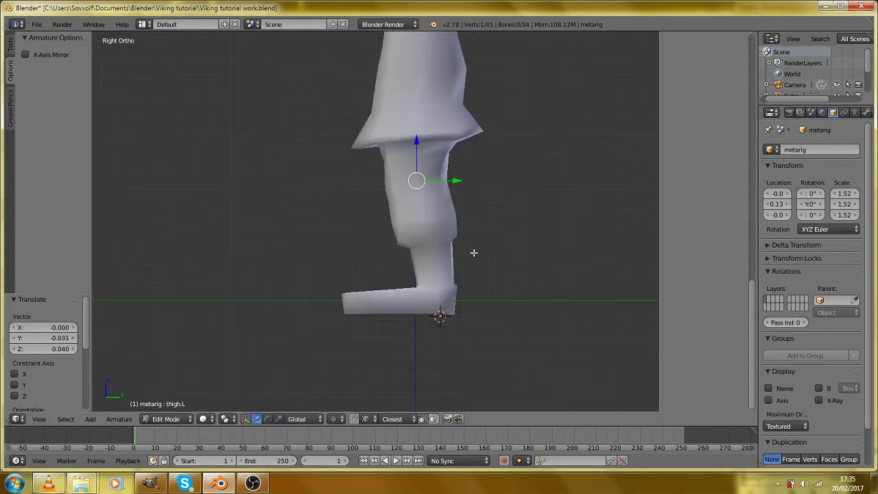
key(z)
Move the left toe bone's base joint about -0.147 in Y and its tip about -0.085 in Y toward the mesh's toes.
scroll(460, 309, up, 2)
scroll(390, 300, down, 5)
right_click(388, 292)
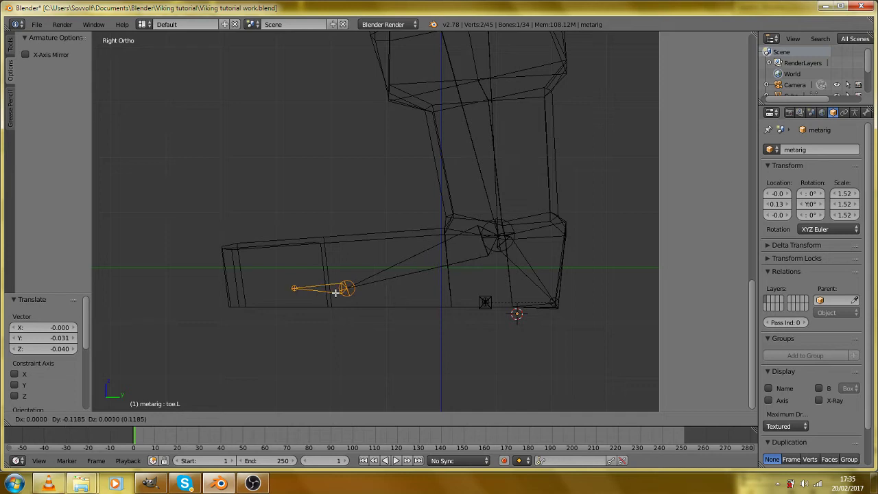
click(319, 291)
key(g)
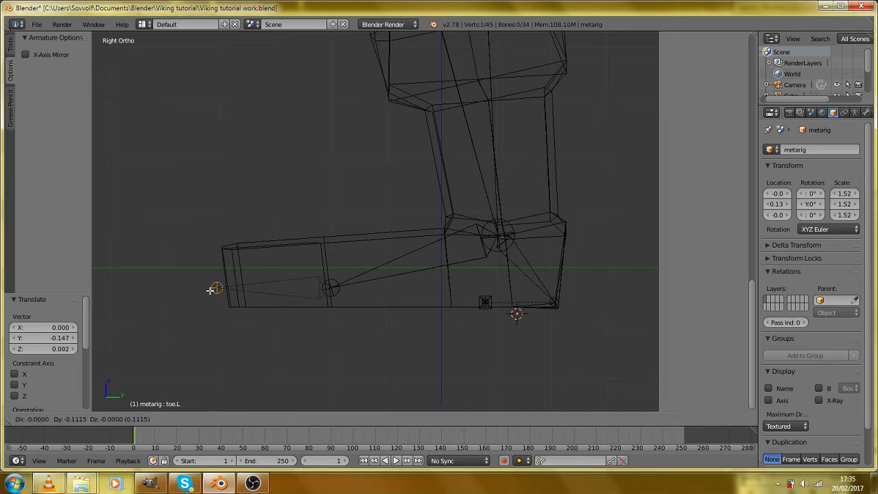
click(228, 292)
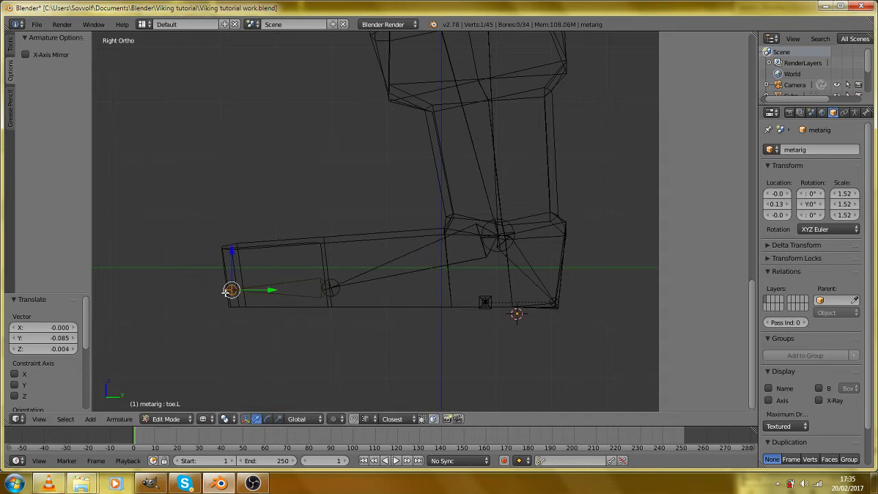
Delete the small detached heel bone under the left foot.
key(x)
click(480, 307)
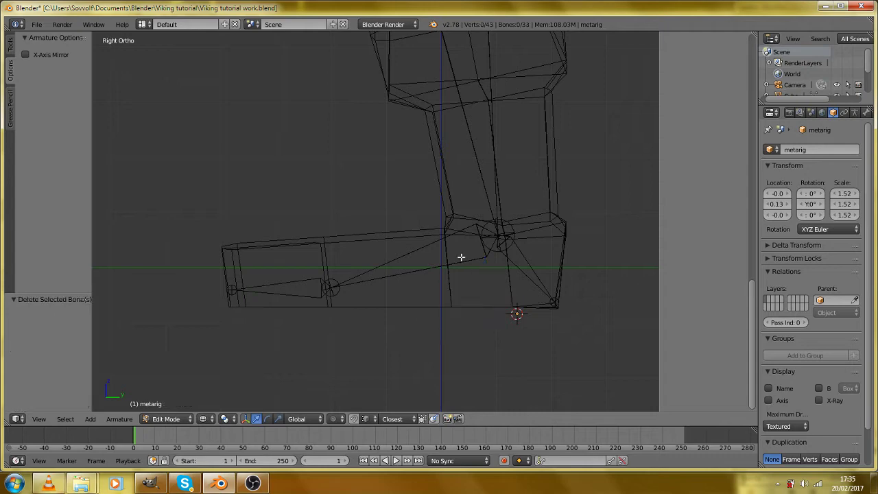
scroll(461, 257, down, 3)
key(KP_1)
scroll(460, 248, down, 2)
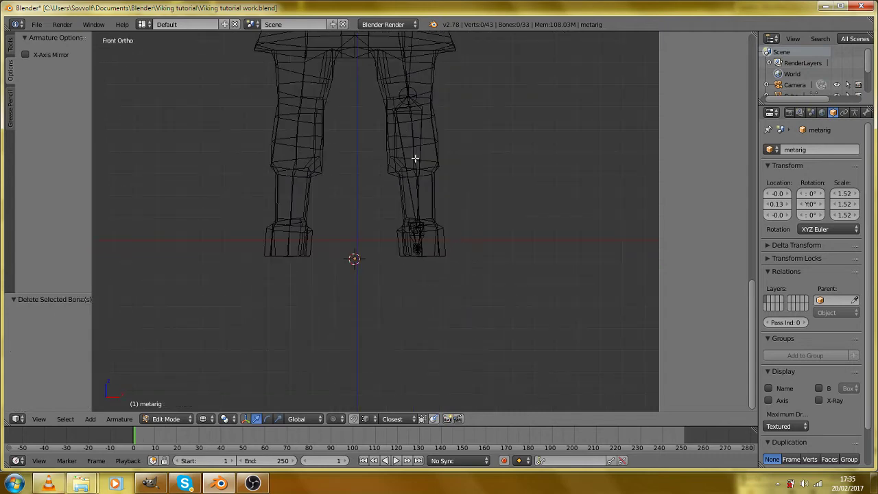
Show the mesh in solid shading and enable X-Ray display for the metarig.
key(z)
scroll(457, 165, up, 4)
click(818, 400)
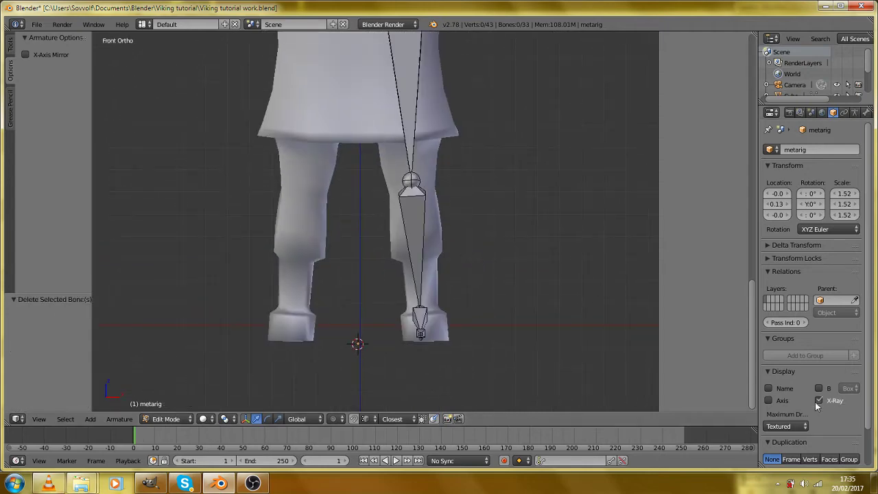
In the front view, move the left hip joint about -0.027 in X toward the pelvis.
scroll(464, 157, up, 5)
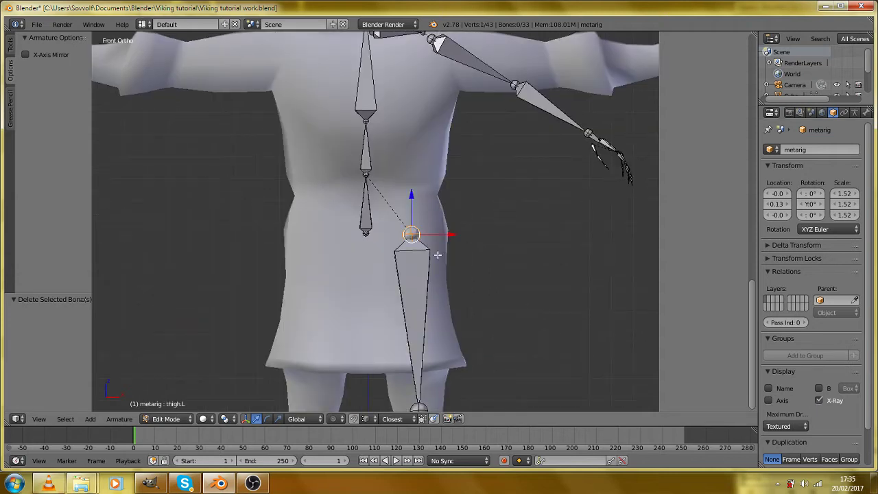
key(g)
click(431, 255)
In the right wireframe view, circle-select the spine, arm and left hip joints and move them about -0.154 along Y into the torso.
key(KP_3)
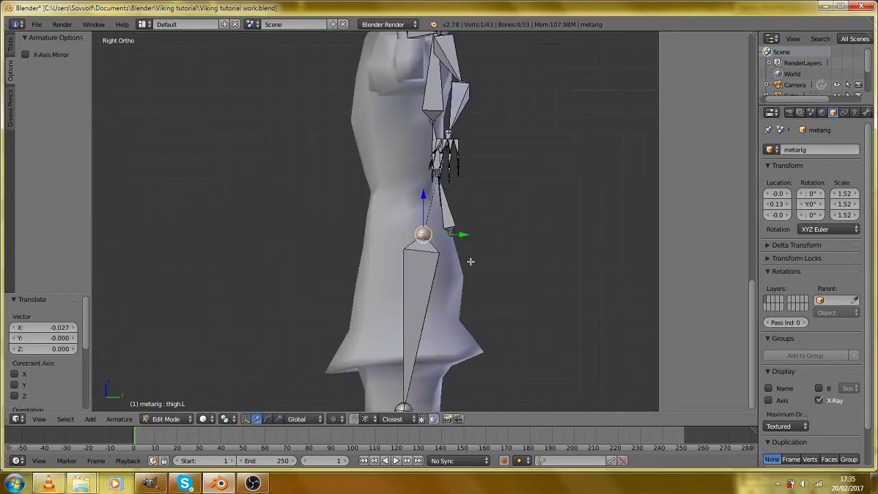
scroll(436, 250, down, 1)
scroll(437, 206, down, 3)
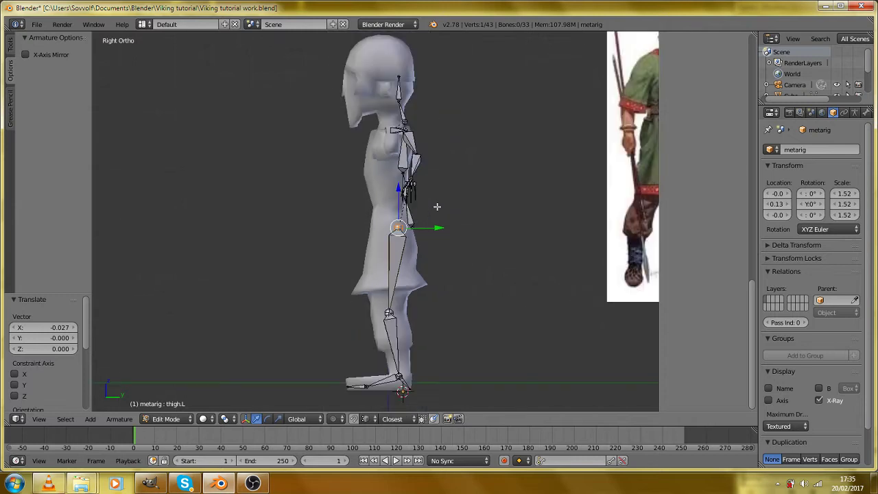
scroll(437, 205, up, 2)
key(a)
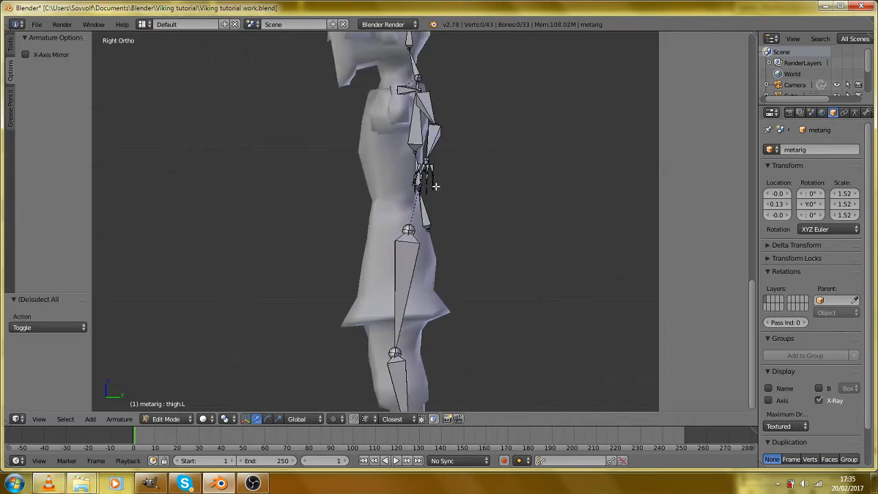
key(z)
scroll(436, 185, down, 1)
key(c)
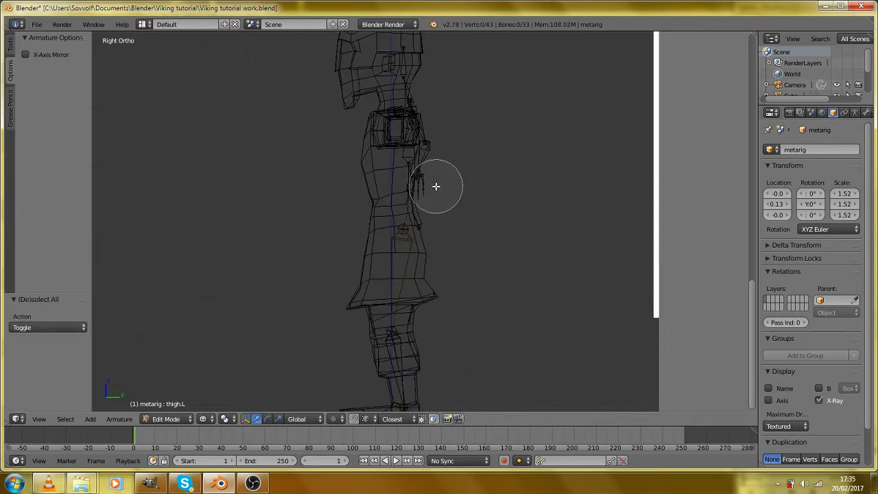
scroll(417, 151, down, 4)
drag(411, 118, 402, 141)
right_click(404, 159)
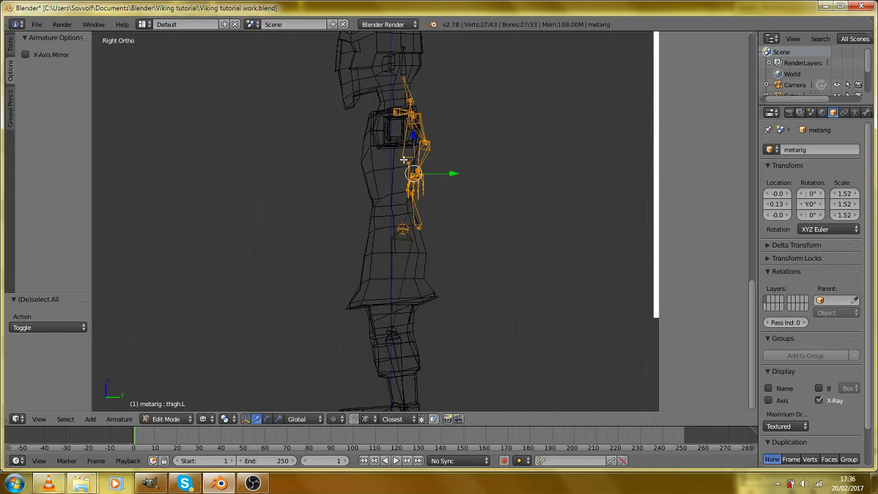
drag(460, 173, 441, 177)
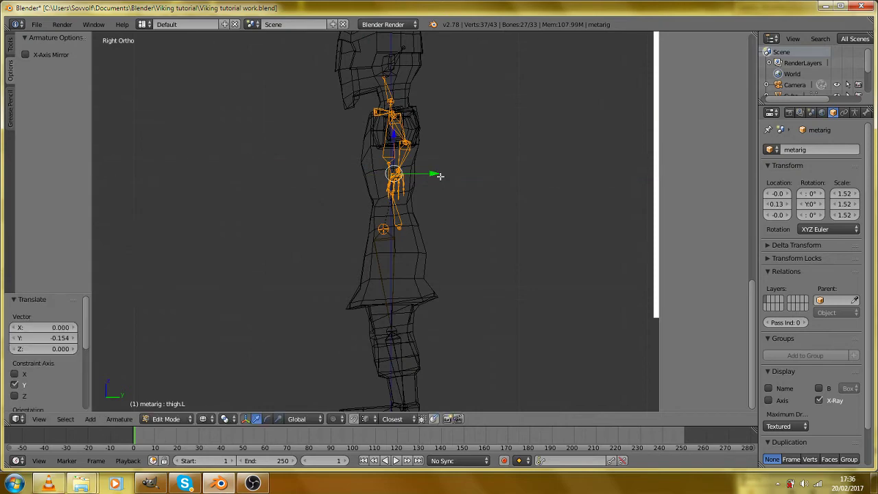
In solid shading, move the left hip joint alone about 0.134 in Y and -0.004 in Z to line up with the lower spine.
key(z)
mouse_move(382, 229)
mouse_down()
mouse_move(522, 246)
mouse_move(466, 292)
mouse_move(383, 228)
mouse_up()
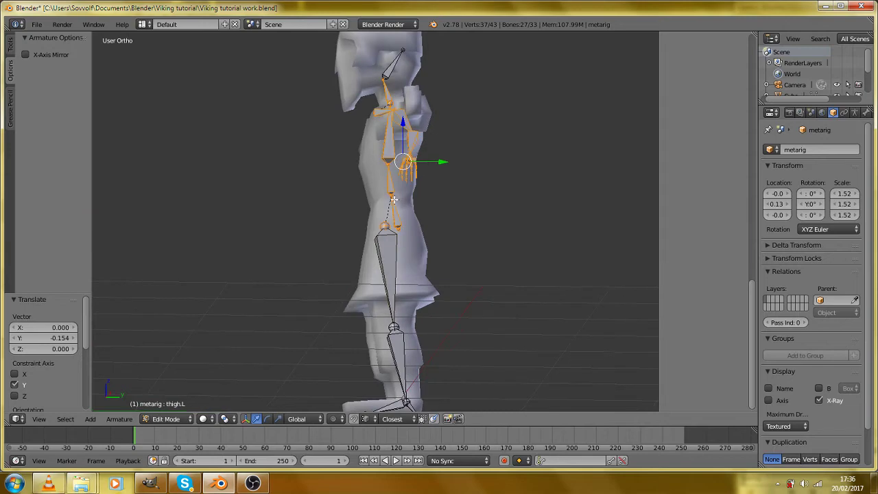
scroll(384, 244, up, 2)
right_click(392, 239)
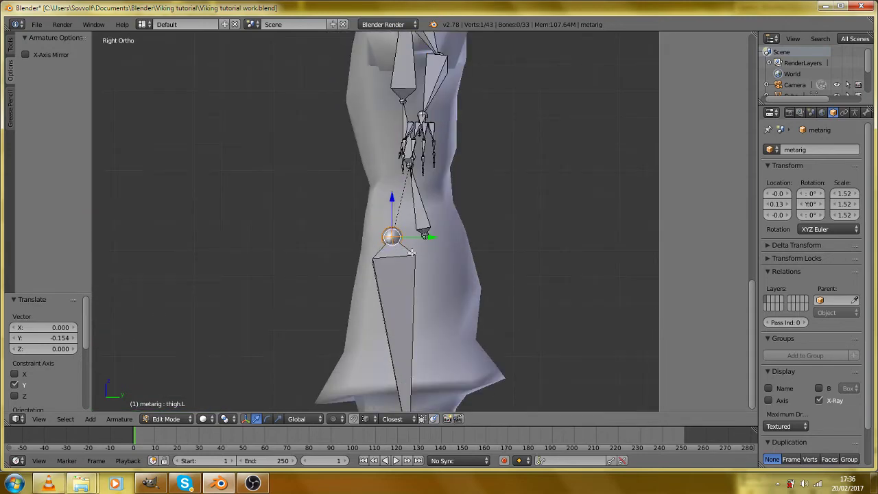
key(g)
click(447, 253)
drag(390, 239, 502, 242)
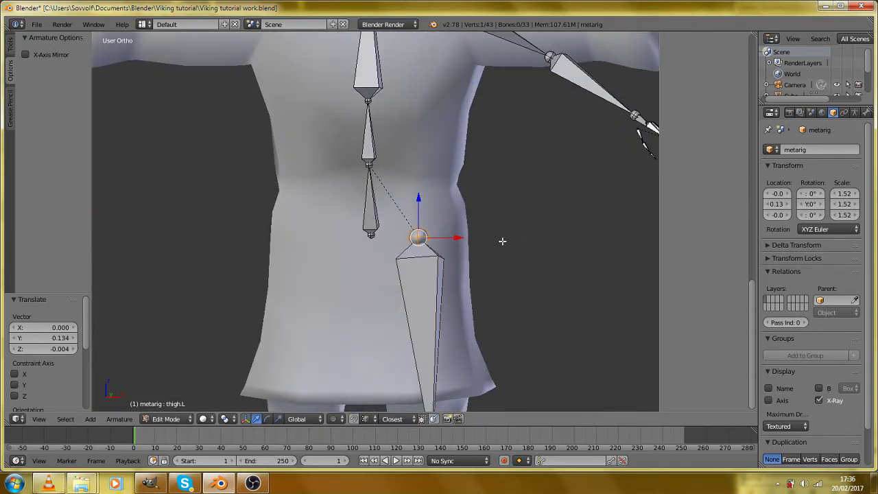
scroll(502, 242, down, 4)
key(KP_3)
scroll(473, 247, up, 1)
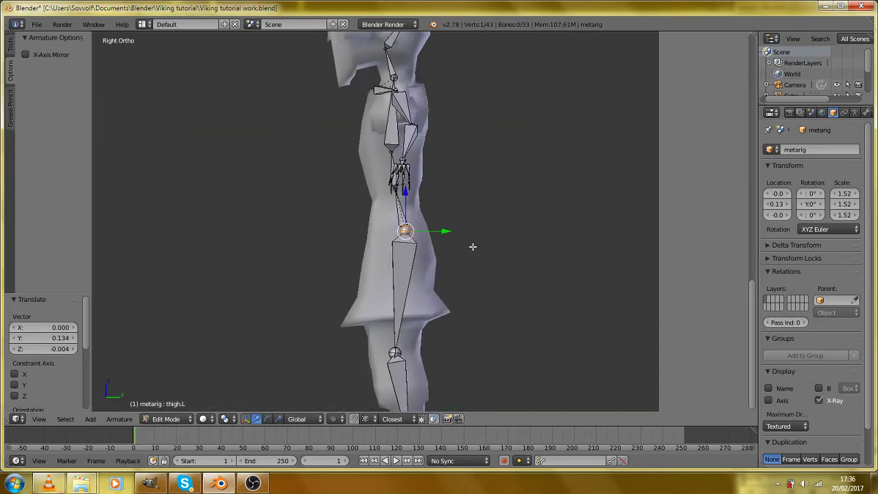
Move the left thigh bone's upper joint by about -0.033 on Y and -0.009 on Z in the side view.
key(g)
click(467, 249)
key(KP_1)
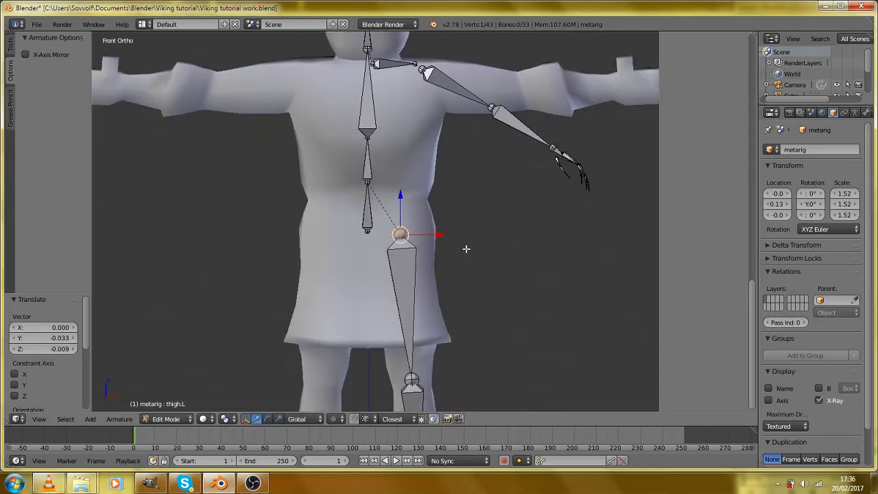
Lower the head, neck, left shoulder, arm and hand bones together by about 0.082 along the global Z axis.
drag(443, 123, 427, 293)
scroll(405, 281, up, 3)
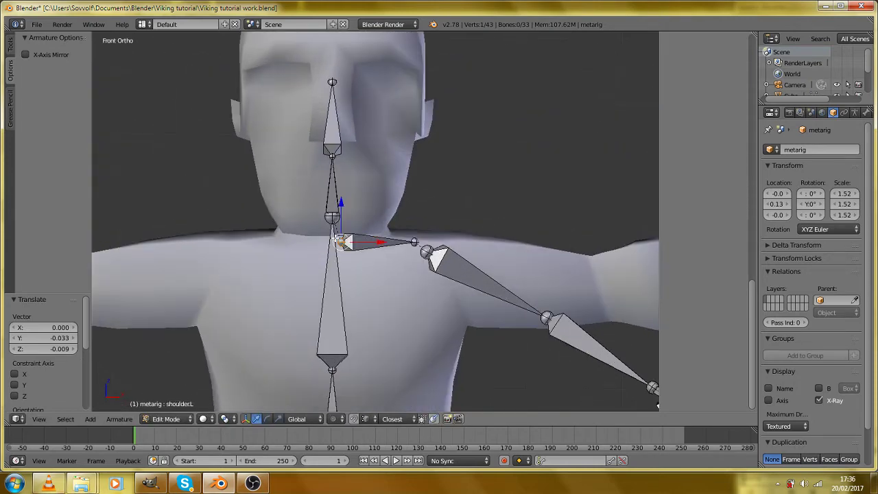
scroll(338, 237, down, 1)
right_click(332, 223)
scroll(348, 224, down, 3)
drag(392, 266, 359, 277)
scroll(367, 243, up, 2)
key(z)
scroll(368, 287, down, 4)
key(z)
scroll(371, 287, up, 6)
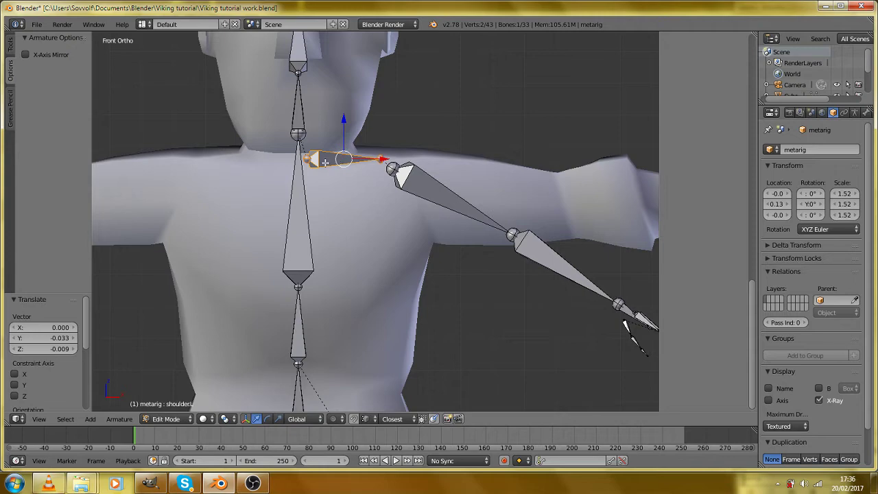
scroll(325, 161, down, 5)
scroll(322, 144, up, 5)
scroll(320, 130, down, 2)
key(c)
mouse_move(323, 79)
mouse_down()
mouse_move(337, 113)
mouse_move(504, 199)
mouse_move(496, 200)
mouse_move(519, 265)
mouse_up()
right_click(487, 218)
key(g)
key(z)
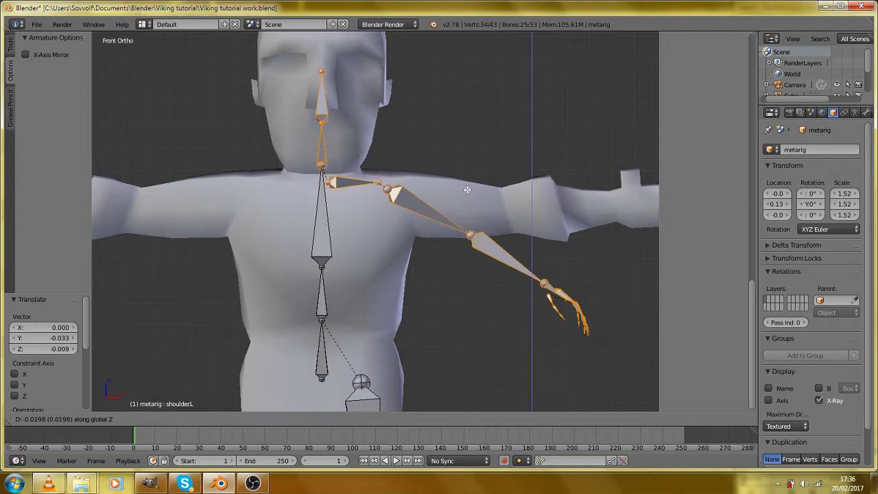
click(467, 200)
Shift the left shoulder, arm and hand bones outward and slightly upward together inside the body mesh.
right_click(376, 208)
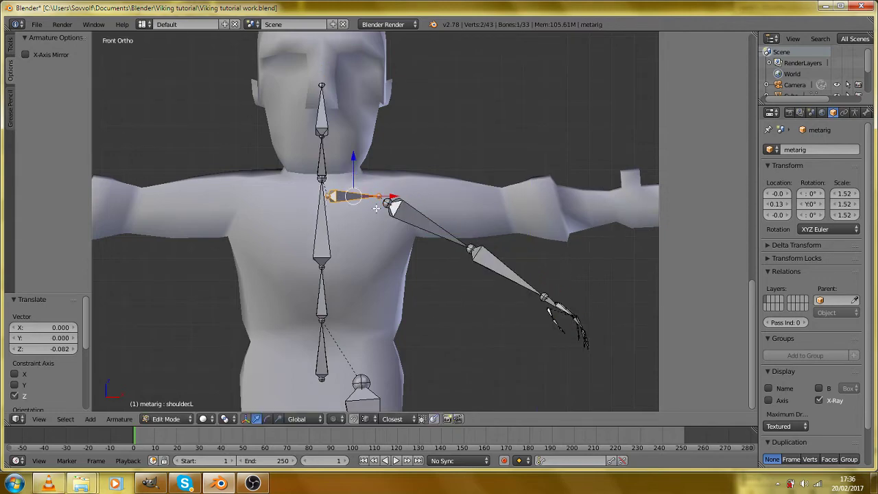
key(z)
scroll(432, 206, down, 4)
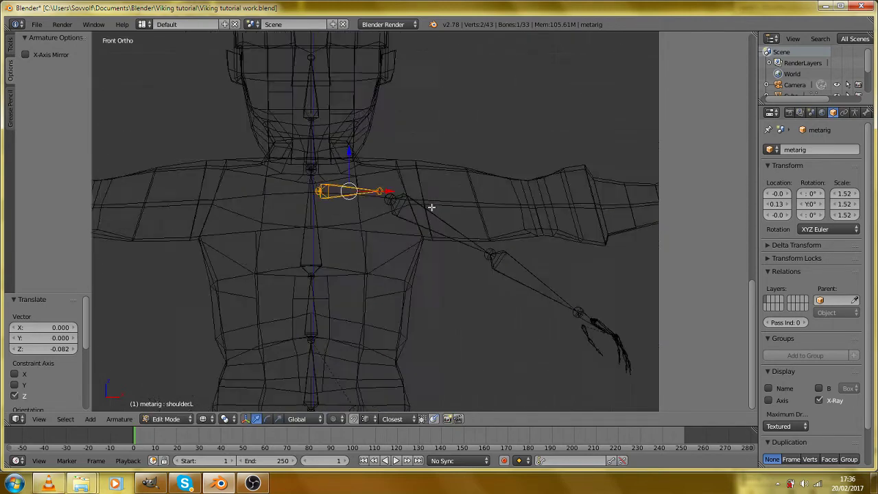
key(a)
key(c)
drag(494, 276, 450, 236)
right_click(447, 235)
scroll(446, 235, up, 4)
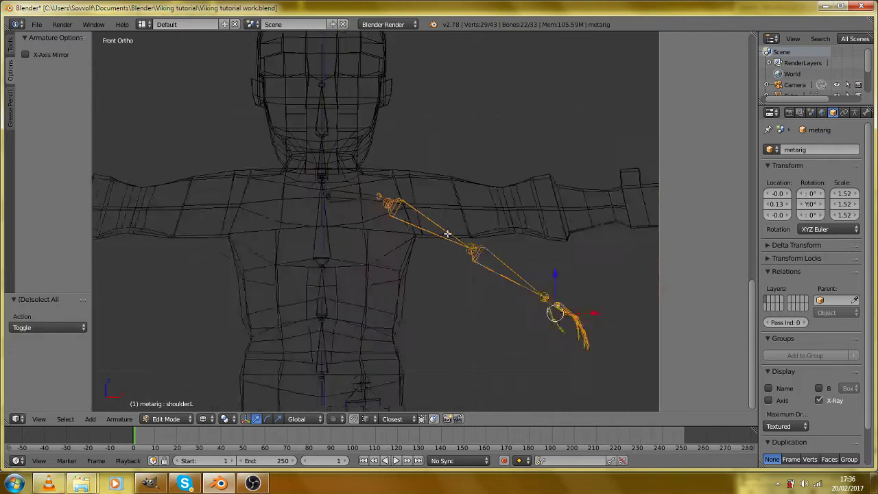
key(g)
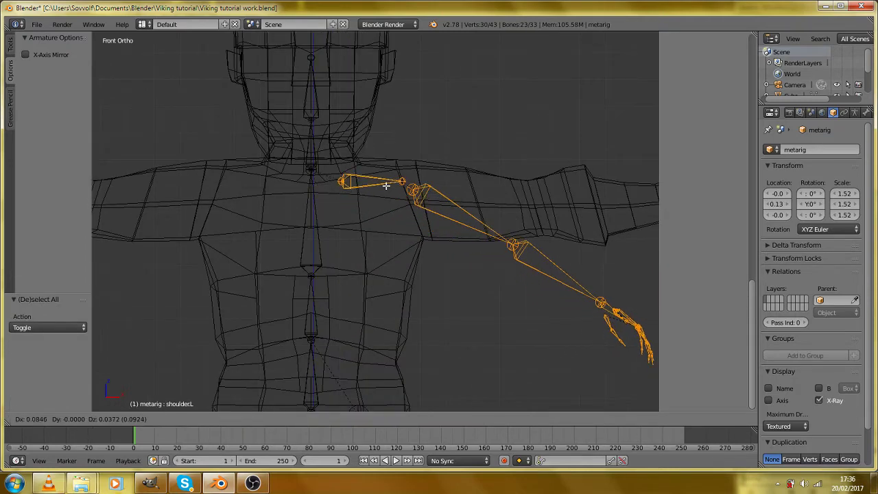
click(380, 186)
Move the outer end of the left shoulder bone by about 0.025 on X and 0.031 on Z.
right_click(398, 177)
key(g)
click(405, 168)
Rotate the left upper arm, forearm and hand bones by -90° around the global X axis, leaving out the shoulder bone.
right_click(447, 202)
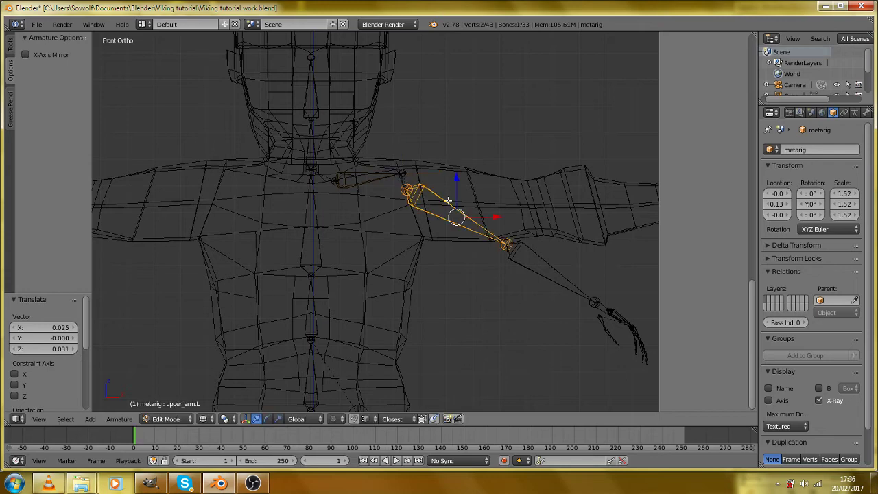
scroll(467, 213, down, 2)
drag(539, 245, 388, 168)
scroll(343, 171, up, 3)
scroll(318, 154, down, 2)
key(a)
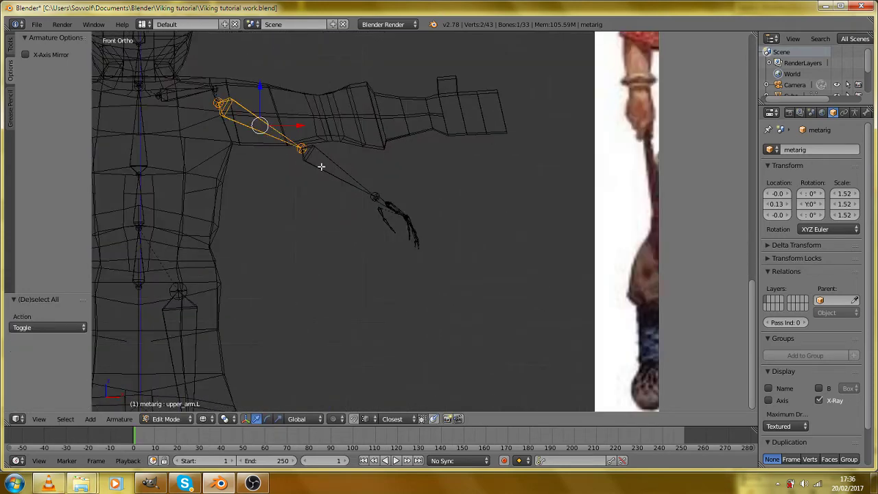
key(c)
click(395, 212)
right_click(396, 212)
scroll(396, 214, down, 4)
mouse_move(400, 222)
mouse_down()
mouse_move(412, 199)
mouse_move(412, 215)
mouse_up()
key(r)
key(x)
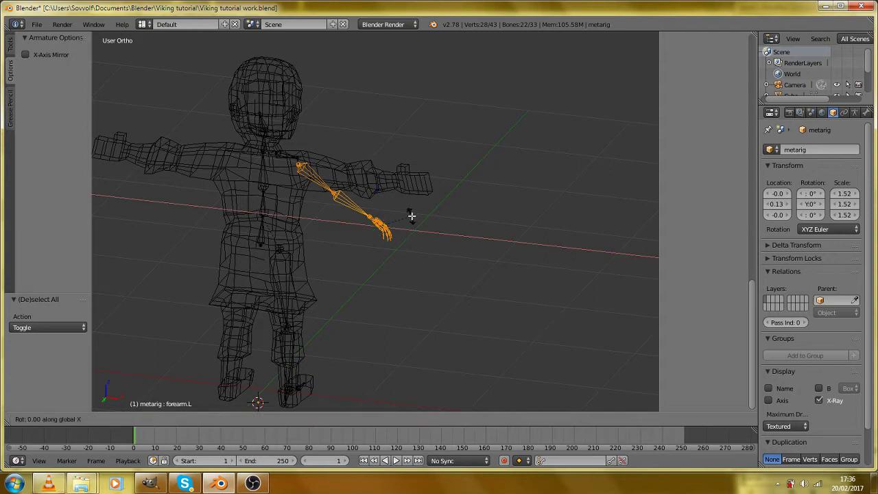
key(x)
key(x)
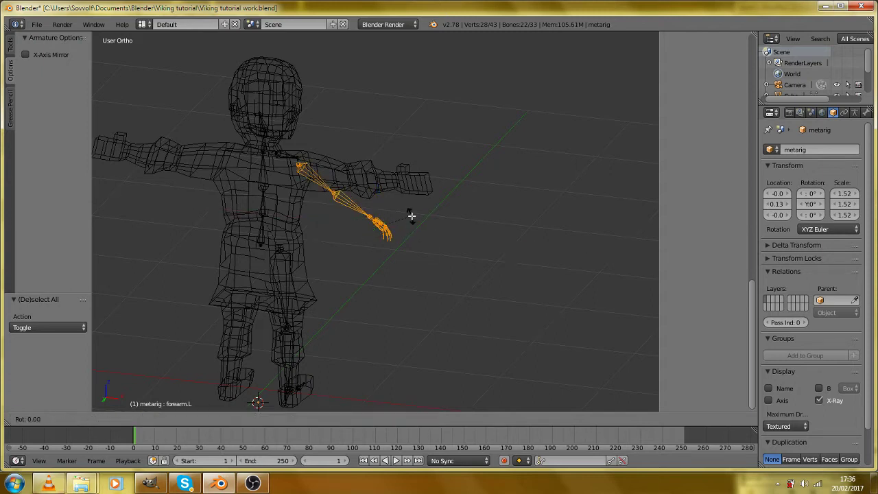
text(-90)
key(Return)
key(z)
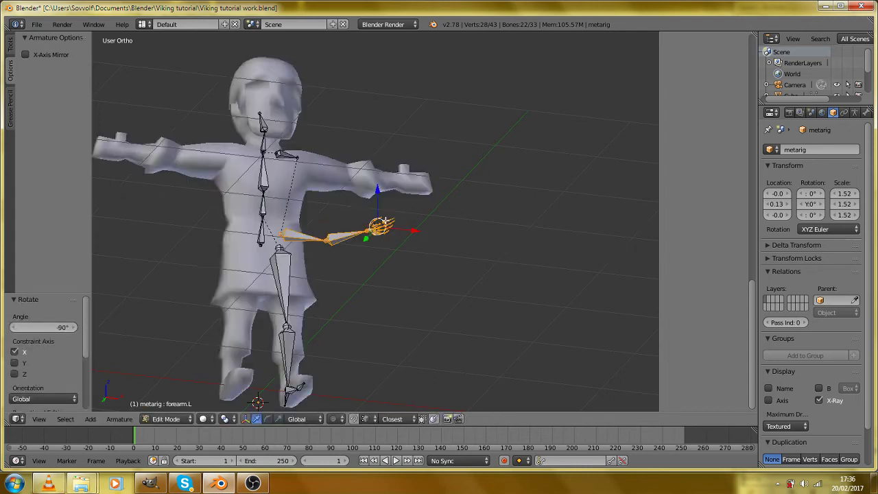
Raise the rotated arm chain into the mesh arm in front view, by about 0.042 on X and 0.515 on Z.
key(KP_1)
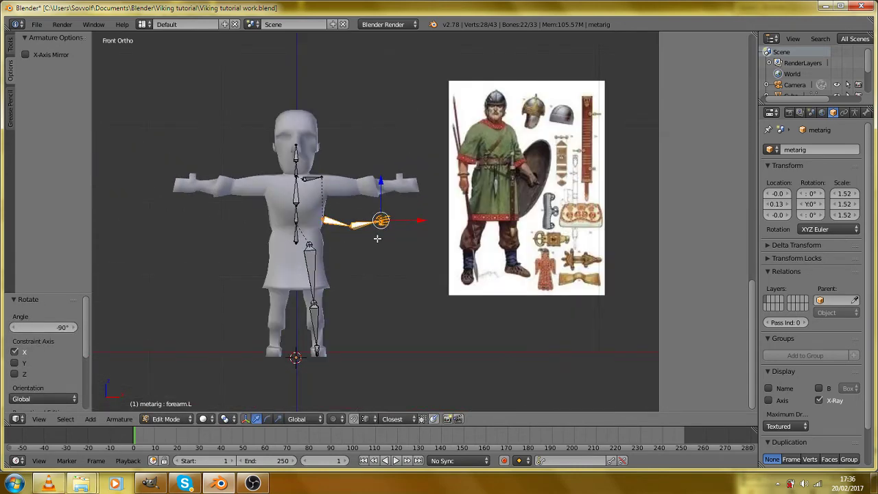
scroll(378, 238, up, 5)
key(g)
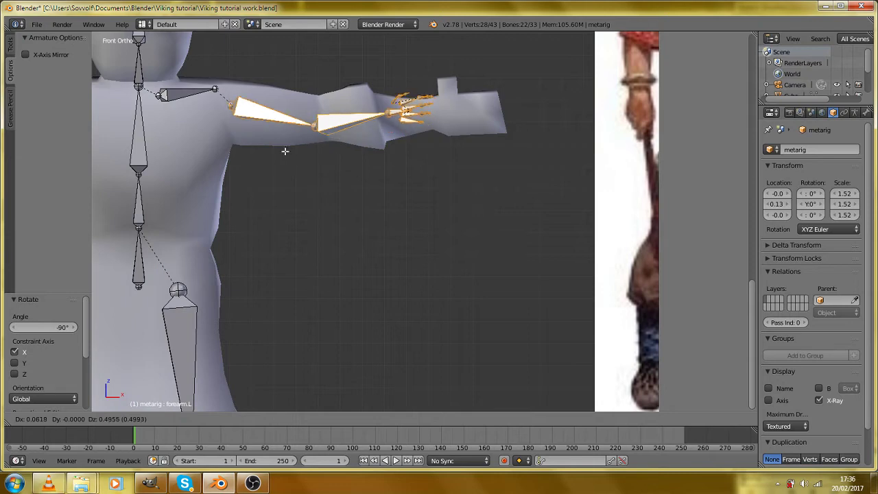
click(282, 148)
Rotate the left arm chain by about 27° around the global Z axis to line it up with the mesh arm.
key(z)
drag(304, 137, 285, 239)
key(r)
key(z)
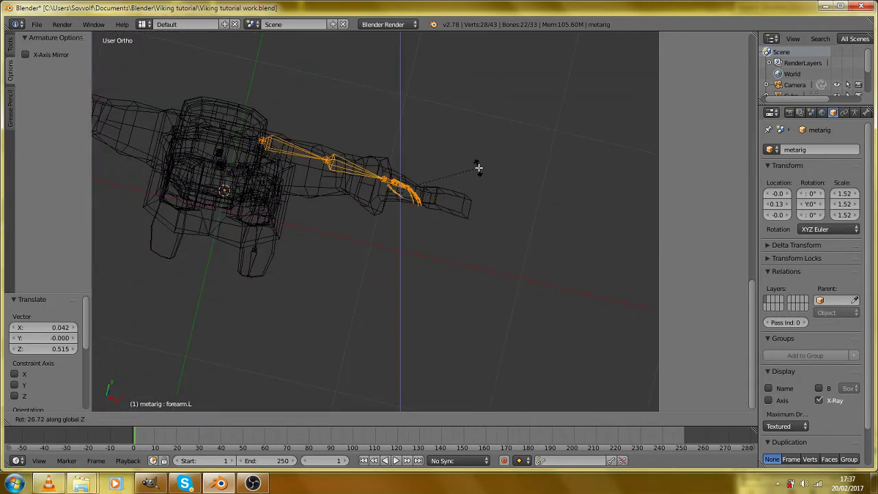
click(481, 167)
Slide the left arm chain outward along the mesh arm by about 0.176 on X, and shift it about -0.036 along Y.
key(g)
click(504, 181)
key(z)
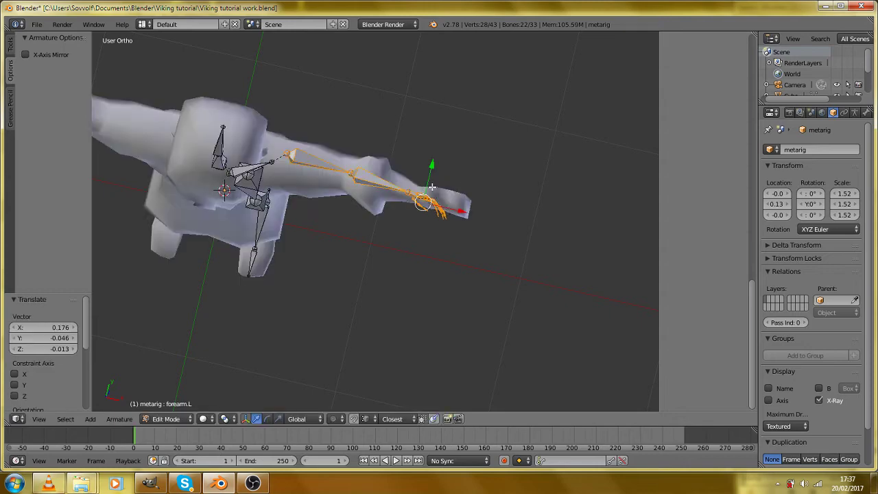
mouse_move(418, 202)
mouse_down()
mouse_move(380, 193)
mouse_move(404, 194)
mouse_up()
key(g)
key(y)
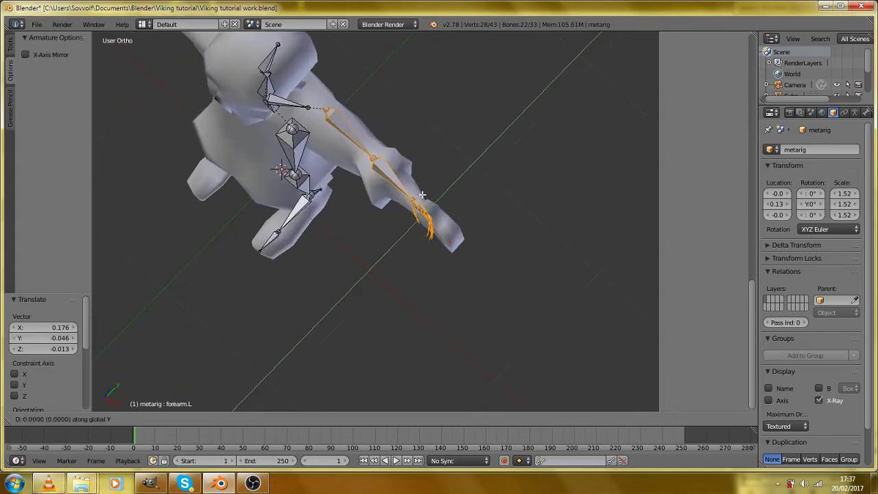
click(419, 199)
Move the left elbow joint in front view by about -0.033 on X and 0.033 on Z.
key(KP_1)
scroll(367, 196, up, 3)
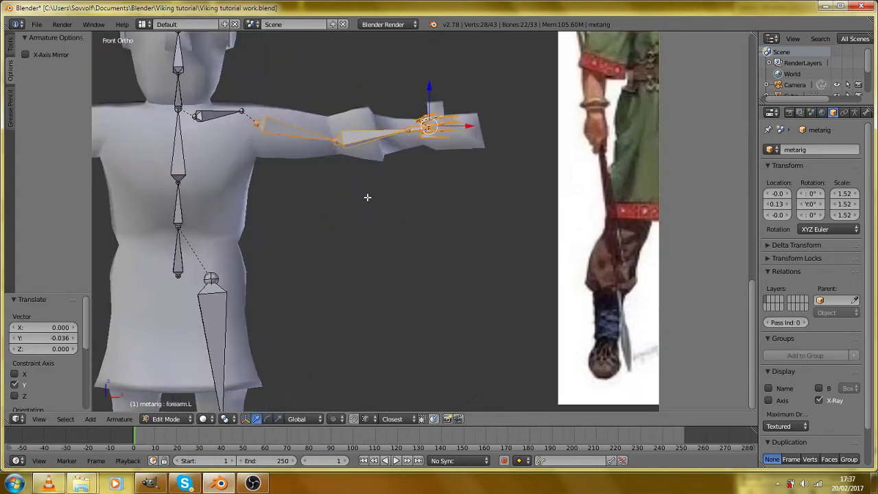
key(z)
mouse_move(314, 103)
mouse_down()
mouse_move(360, 179)
mouse_move(338, 266)
mouse_up()
right_click(365, 184)
key(g)
click(372, 198)
Shift the left elbow joint by about 0.026 on Y, viewing the arm from above.
scroll(338, 265, down, 2)
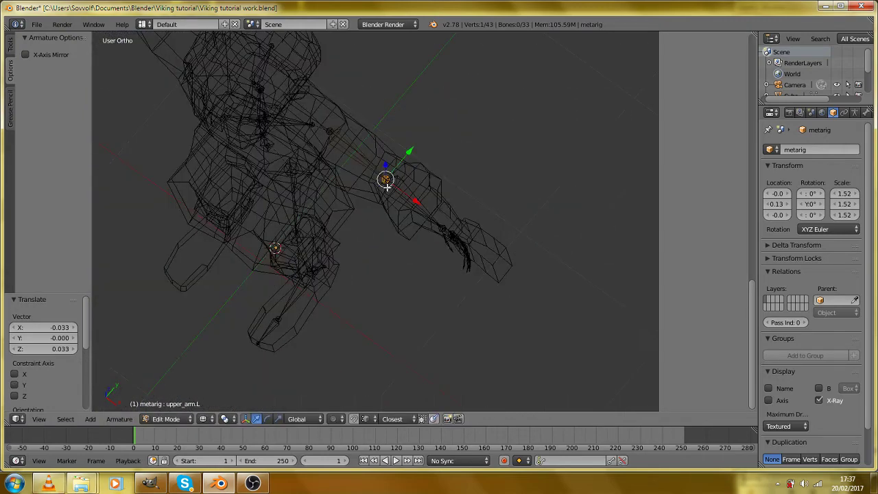
drag(388, 188, 362, 213)
scroll(362, 213, up, 3)
key(g)
click(396, 200)
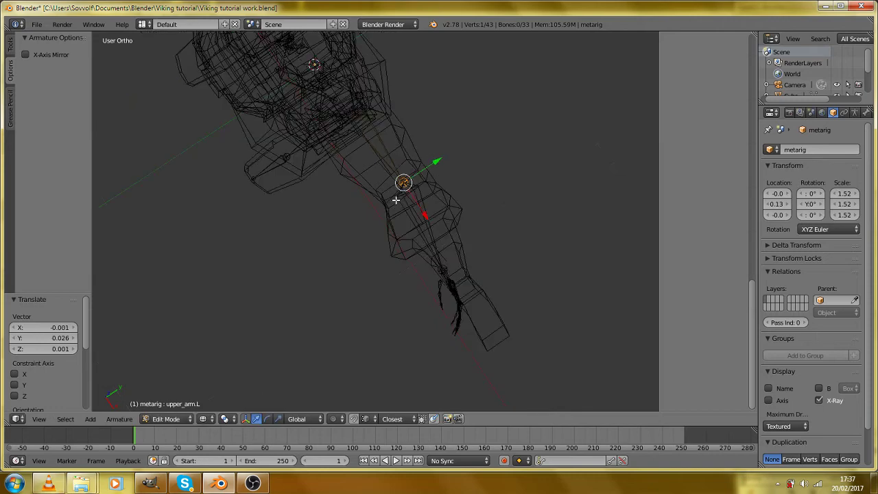
Move the left wrist joint and all hand bones into the mesh hand in front view, by about 0.07 on X.
key(z)
key(z)
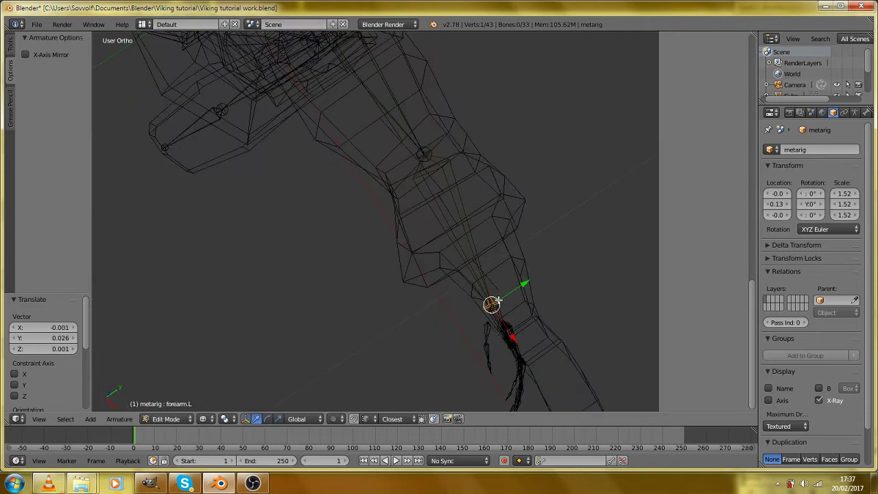
scroll(499, 299, down, 3)
key(a)
key(c)
click(472, 317)
right_click(473, 317)
drag(476, 314, 477, 314)
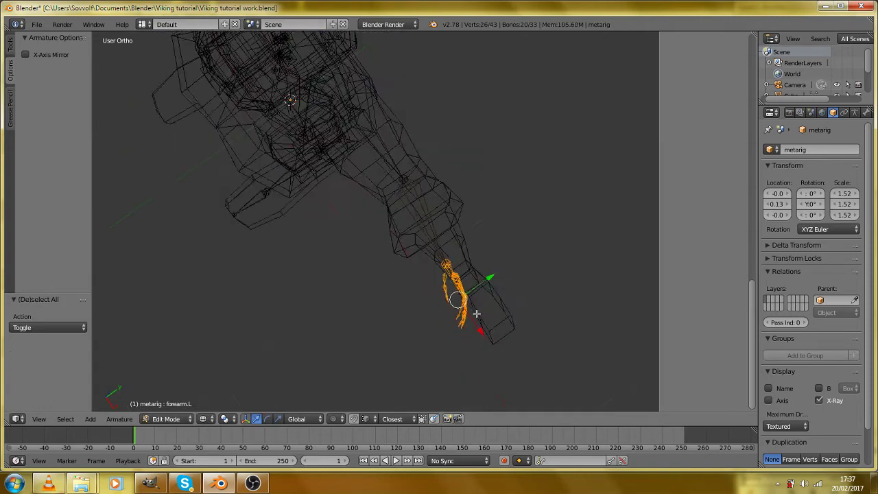
key(KP_1)
key(g)
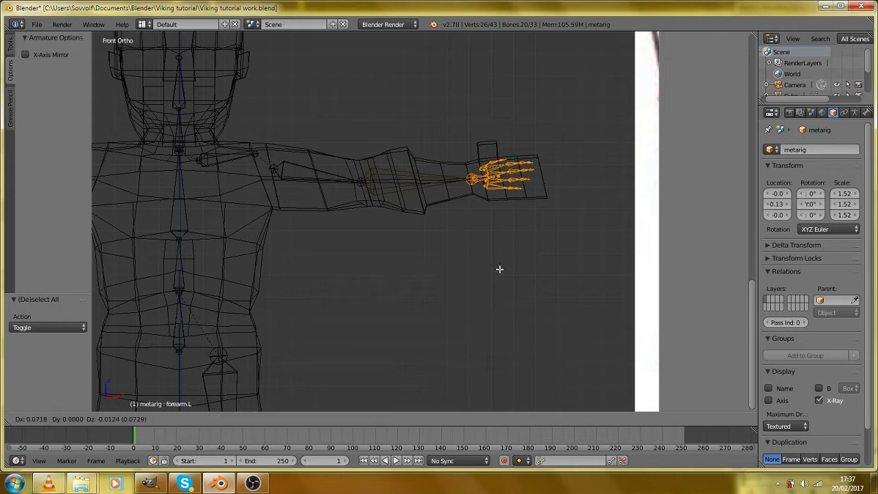
click(500, 270)
Delete all finger, thumb and palm bones of the left hand, keeping only the main hand bone.
scroll(501, 272, up, 3)
drag(547, 220, 275, 302)
scroll(251, 306, up, 3)
key(a)
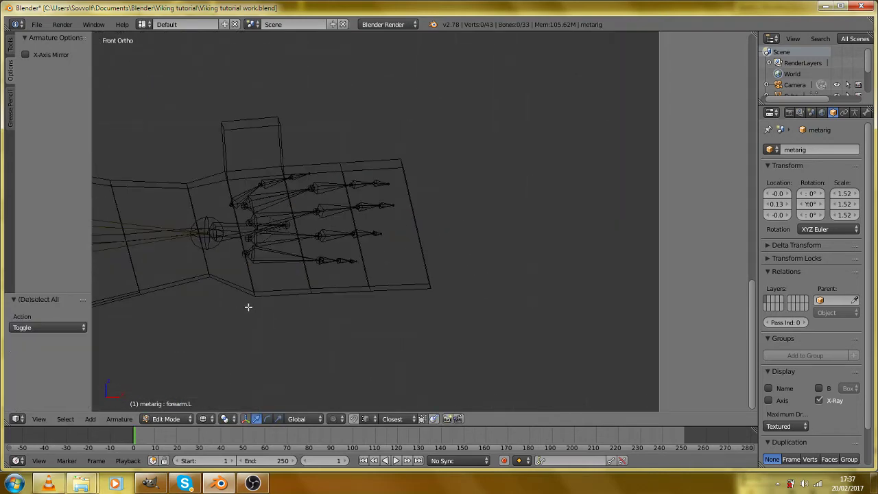
scroll(348, 276, down, 2)
key(c)
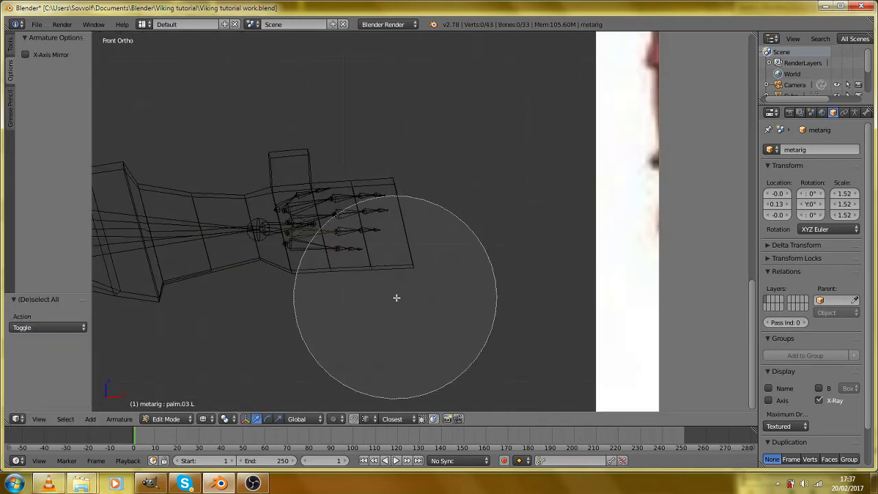
scroll(388, 274, up, 3)
drag(388, 274, 372, 196)
right_click(353, 233)
scroll(353, 233, up, 2)
scroll(353, 233, up, 2)
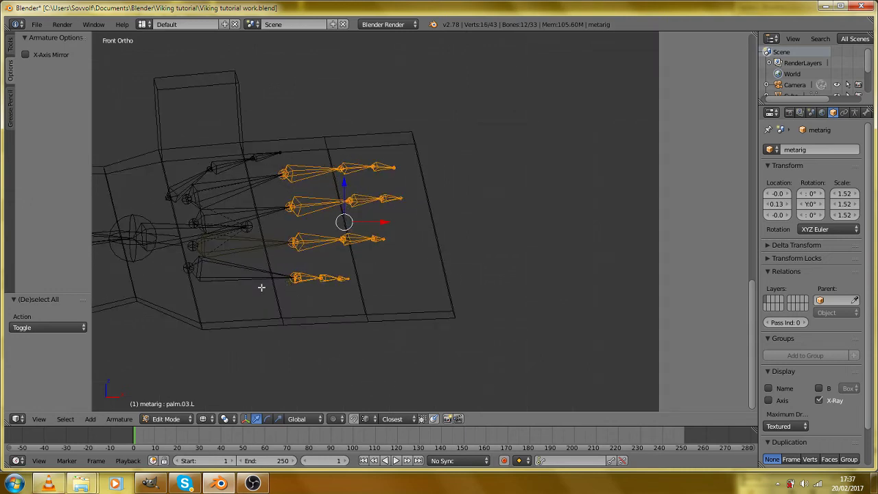
shift+right_click(254, 268)
shift+right_click(253, 254)
shift+right_click(278, 208)
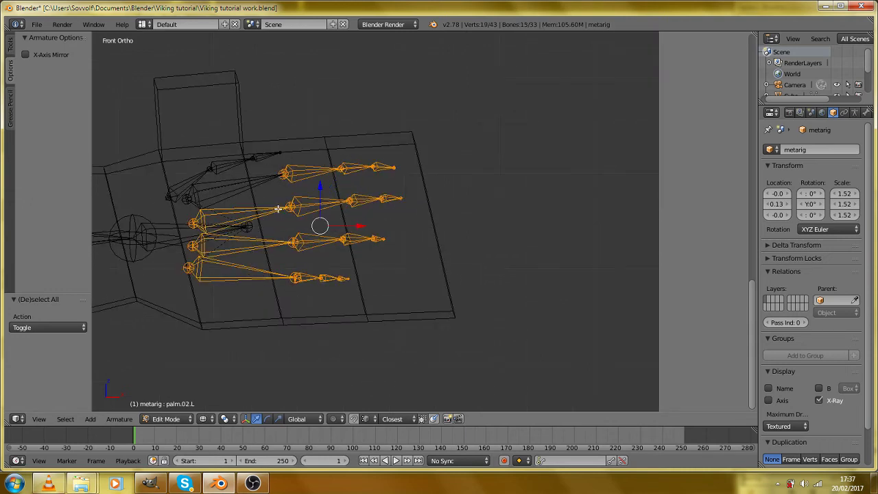
shift+right_click(203, 179)
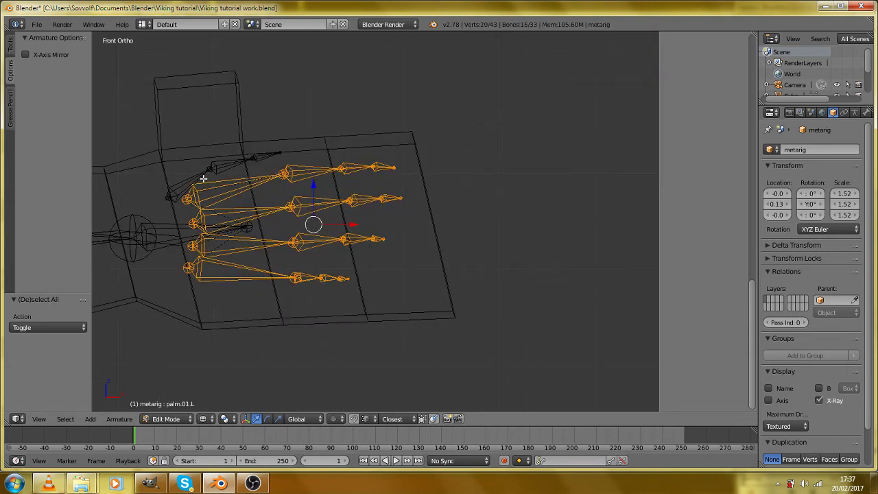
key(x)
click(273, 160)
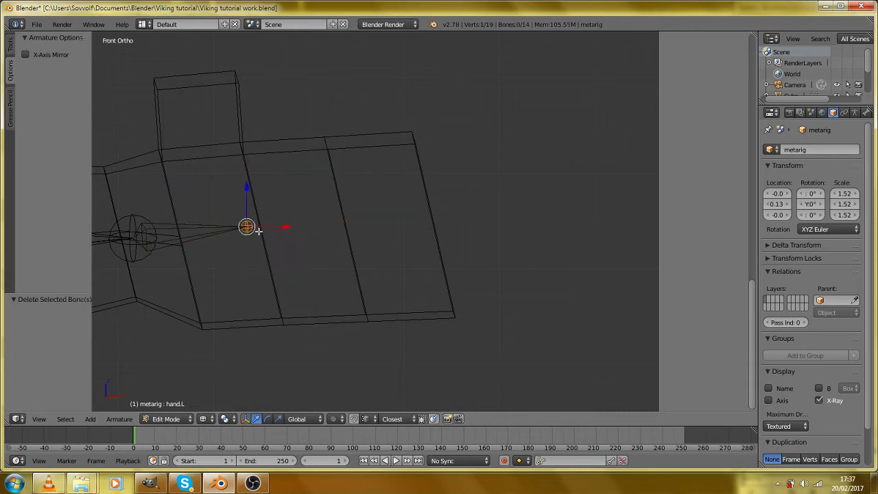
Move the left hand bone in top view by about 0.014 on X and 0.031 on Y to centre it in the mesh hand.
scroll(240, 235, down, 2)
right_click(215, 242)
right_click(290, 223)
drag(291, 223, 208, 306)
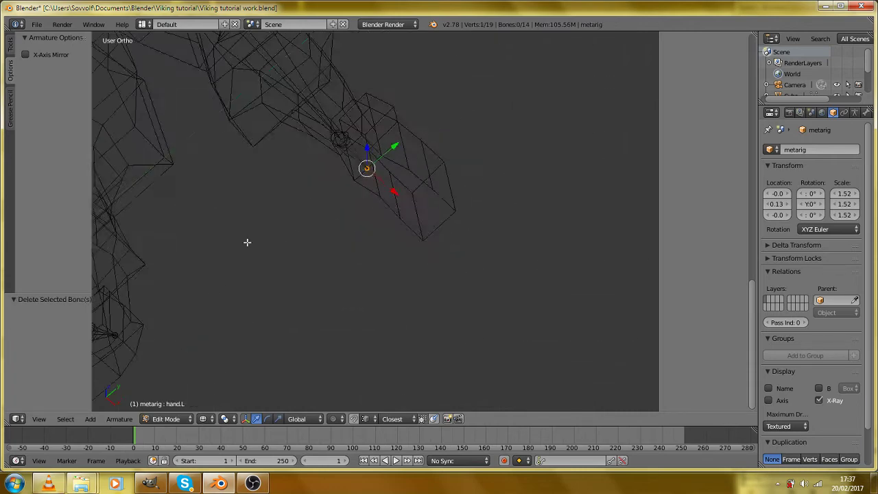
key(z)
scroll(290, 195, down, 2)
key(KP_7)
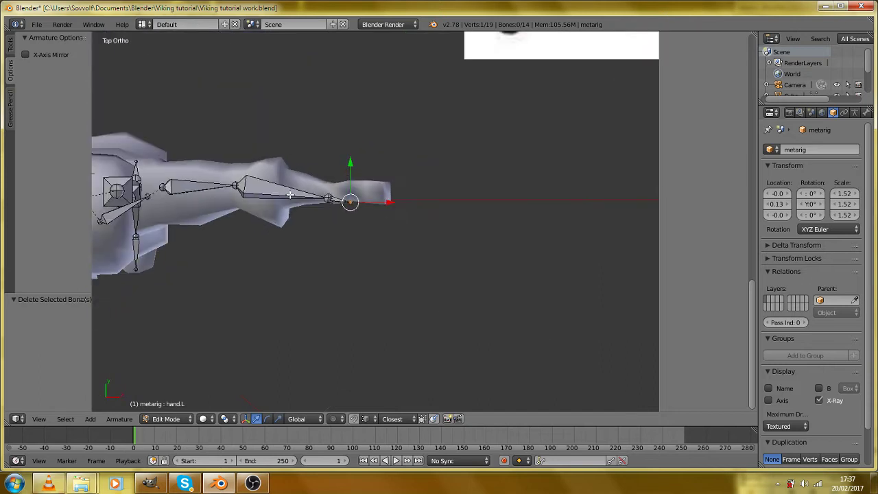
scroll(339, 215, up, 2)
right_click(330, 193)
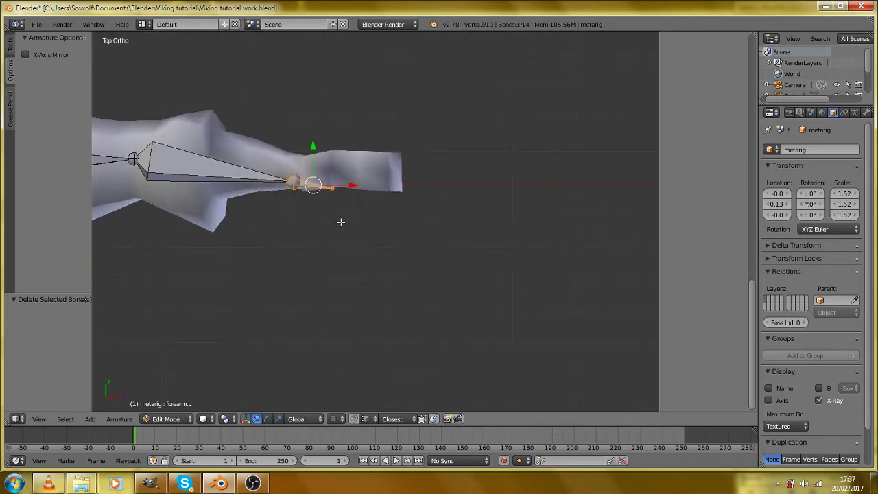
key(g)
click(345, 212)
scroll(345, 212, down, 6)
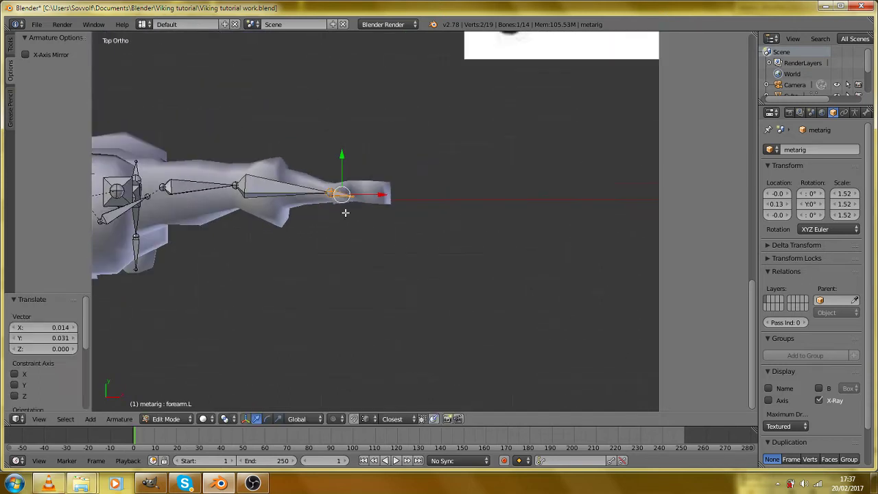
drag(320, 241, 308, 161)
scroll(308, 160, up, 3)
scroll(308, 171, up, 3)
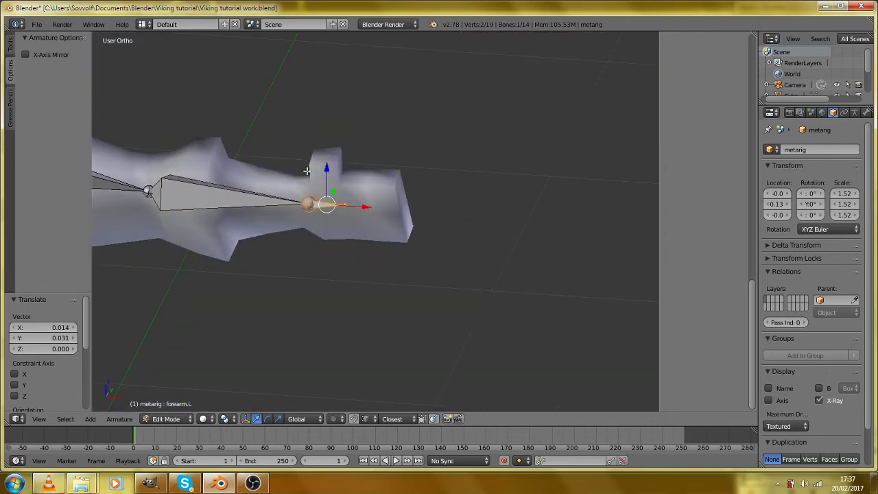
Extrude two finger bones in a chain from the left hand bone's tip in front view, about 0.091 and 0.084 along X.
key(KP_0)
key(KP_1)
scroll(366, 209, up, 3)
key(z)
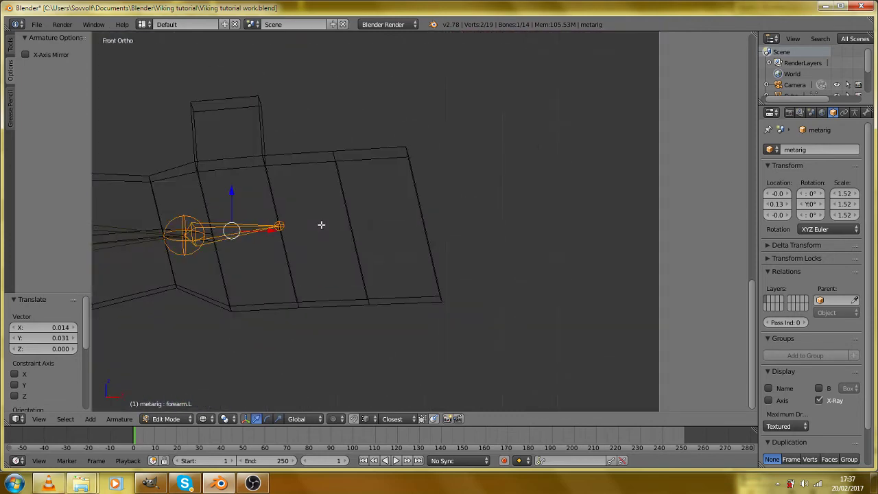
right_click(287, 229)
key(e)
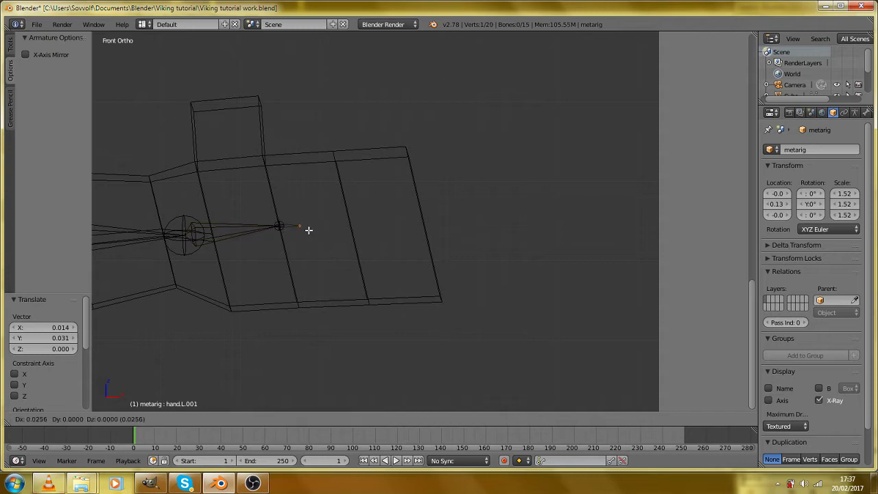
click(359, 225)
key(e)
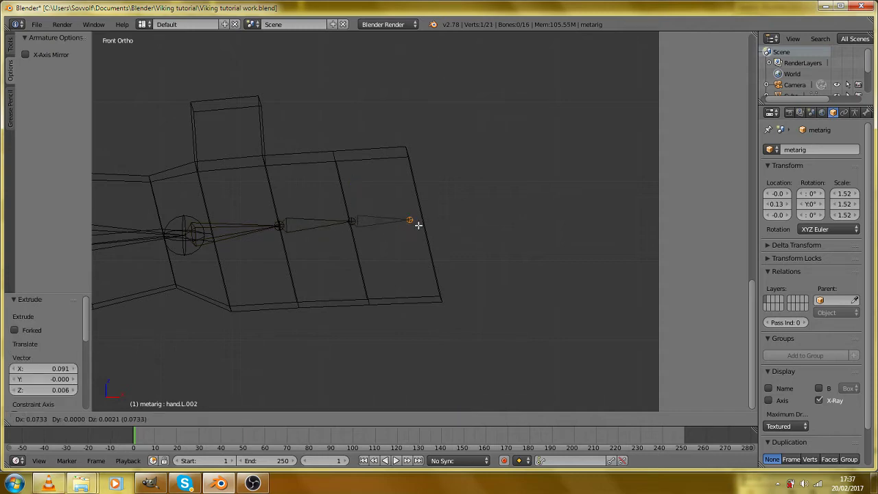
click(427, 220)
drag(375, 244, 315, 305)
scroll(381, 239, down, 2)
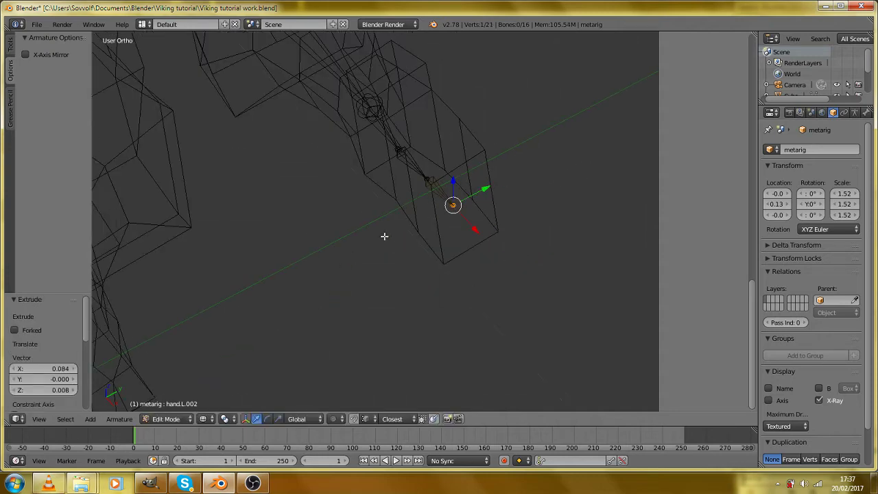
Move the first extruded finger bone of the left hand about 0.021 along Y to centre it in the mesh hand.
key(z)
drag(404, 247, 363, 287)
scroll(363, 286, down, 5)
scroll(367, 276, up, 5)
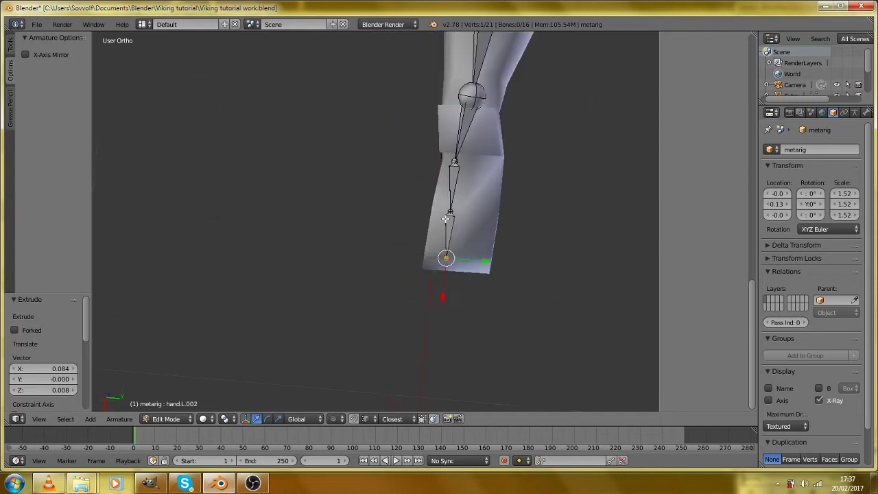
key(g)
key(y)
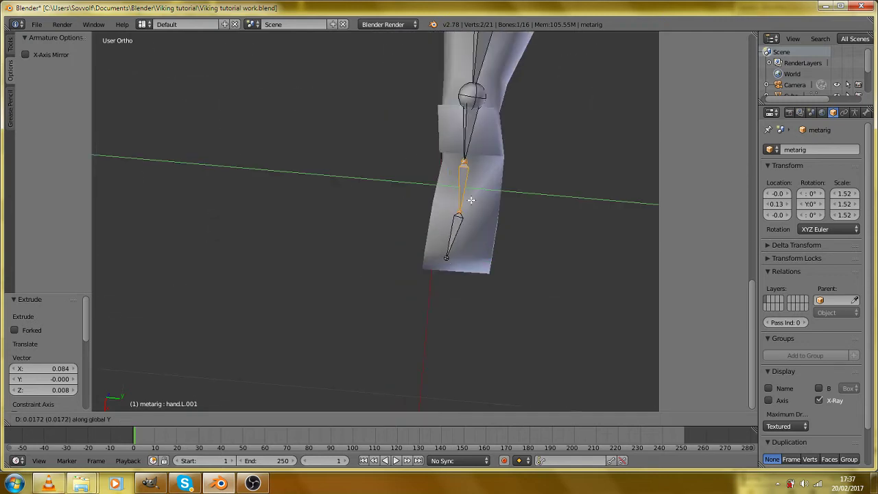
click(473, 199)
key(KP_1)
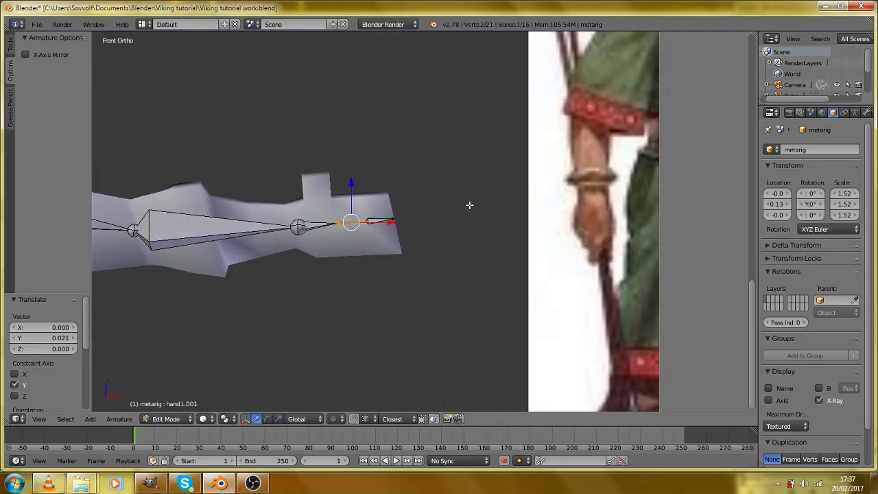
scroll(395, 225, up, 4)
key(z)
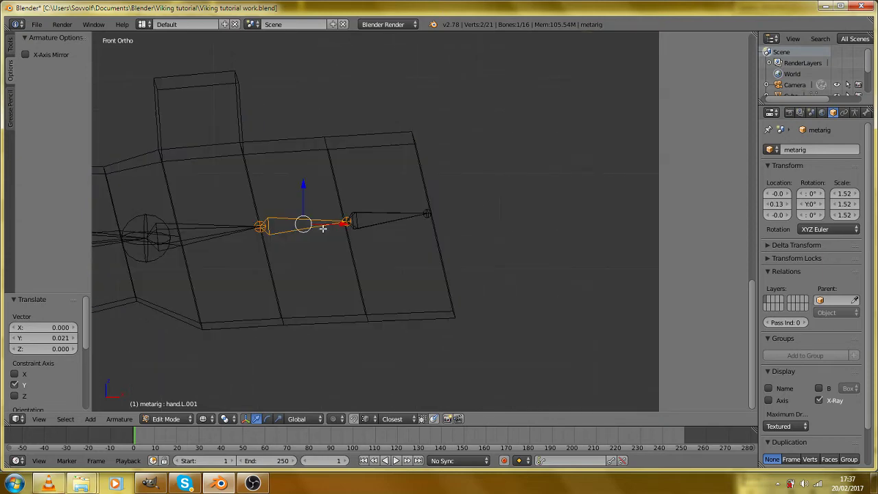
scroll(284, 239, down, 3)
right_click(281, 240)
scroll(281, 240, down, 1)
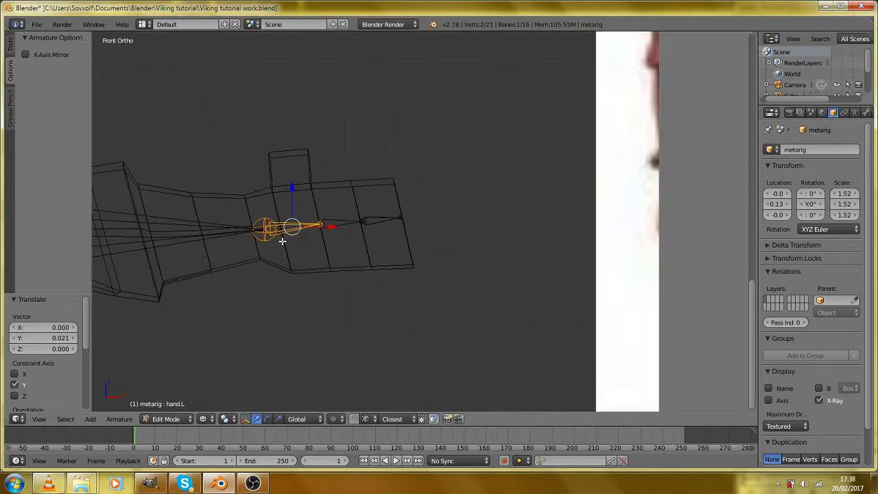
scroll(364, 250, down, 4)
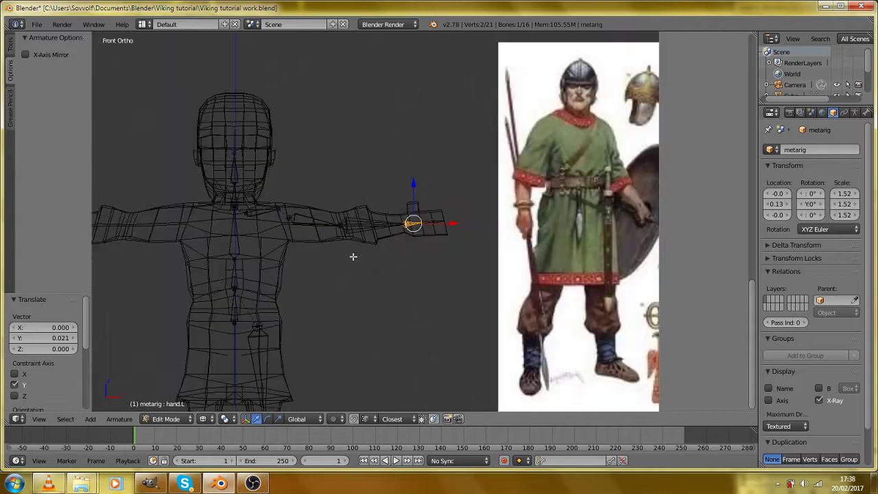
Move the outer end of the left shoulder bone in front view by about 0.053 on X and -0.034 on Z.
scroll(429, 251, up, 5)
key(z)
scroll(415, 263, up, 2)
right_click(415, 230)
key(z)
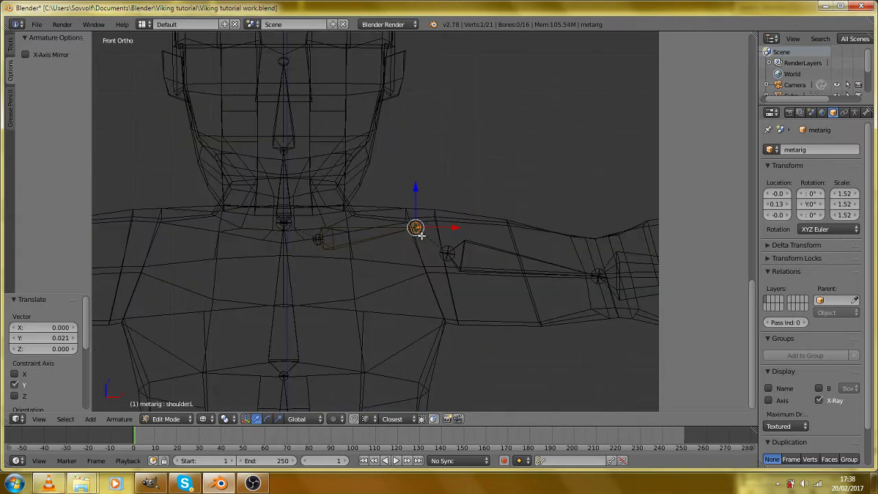
key(g)
click(440, 249)
Raise the inner end of the left shoulder bone by about 0.006 on Z.
scroll(349, 245, down, 2)
right_click(335, 240)
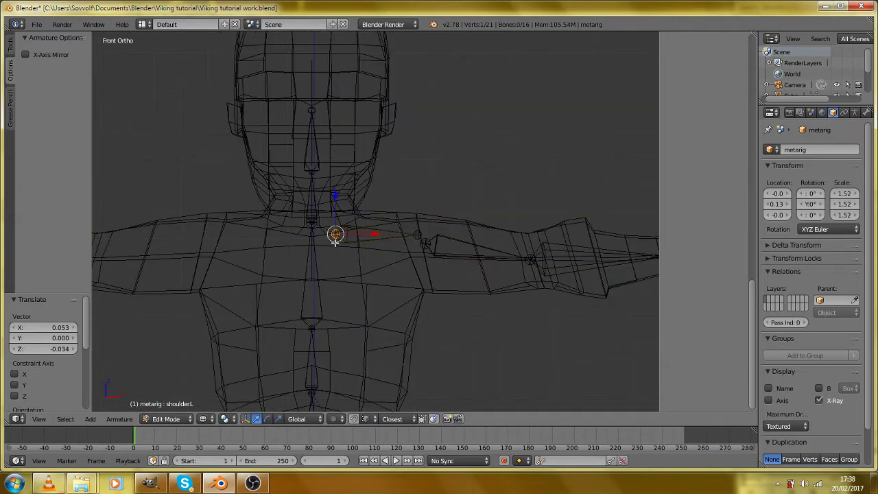
key(g)
click(336, 237)
scroll(336, 239, down, 3)
scroll(337, 240, up, 3)
Move the head bone's tip in side view to the crown of the mesh head, about -0.15 on Y and 0.39 on Z.
drag(337, 234, 310, 231)
key(KP_3)
scroll(310, 231, up, 3)
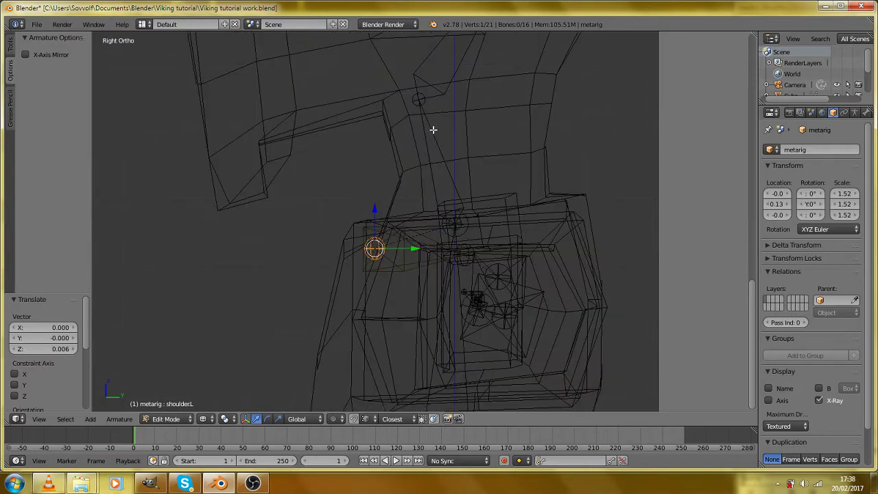
right_click(433, 131)
scroll(429, 137, down, 2)
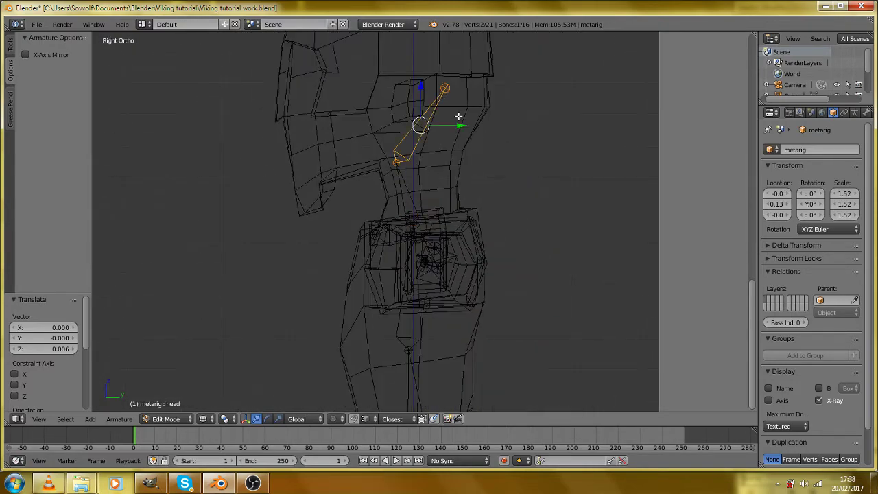
key(g)
click(407, 88)
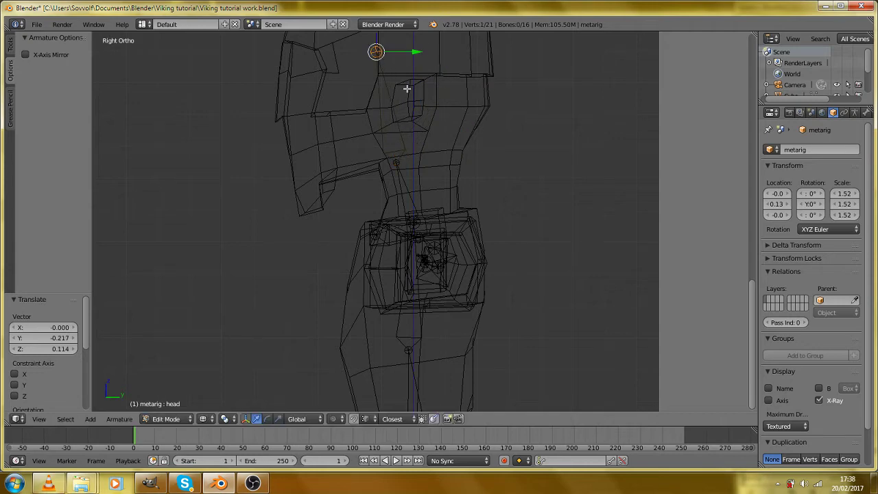
scroll(419, 145, down, 2)
key(g)
click(433, 108)
scroll(431, 125, down, 2)
key(g)
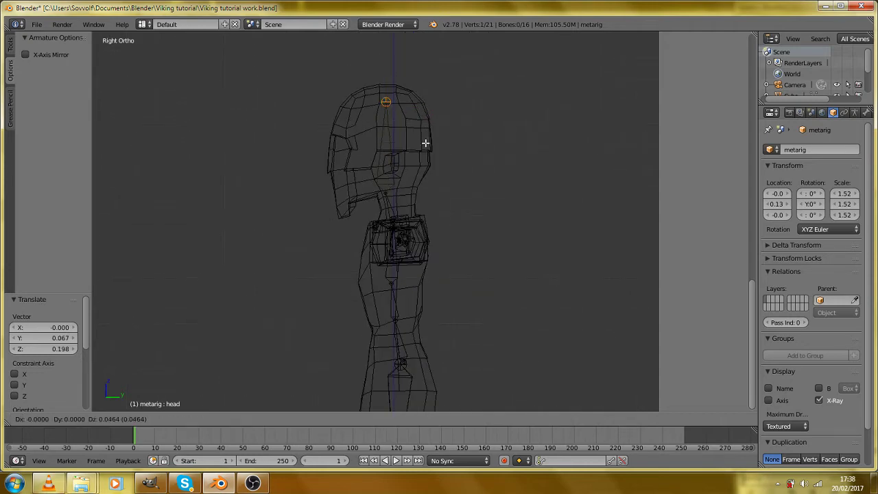
click(425, 138)
Move the joint between neck and head bones in side view by about 0.042 on Y and 0.007 on Z.
scroll(410, 174, up, 5)
right_click(406, 159)
key(g)
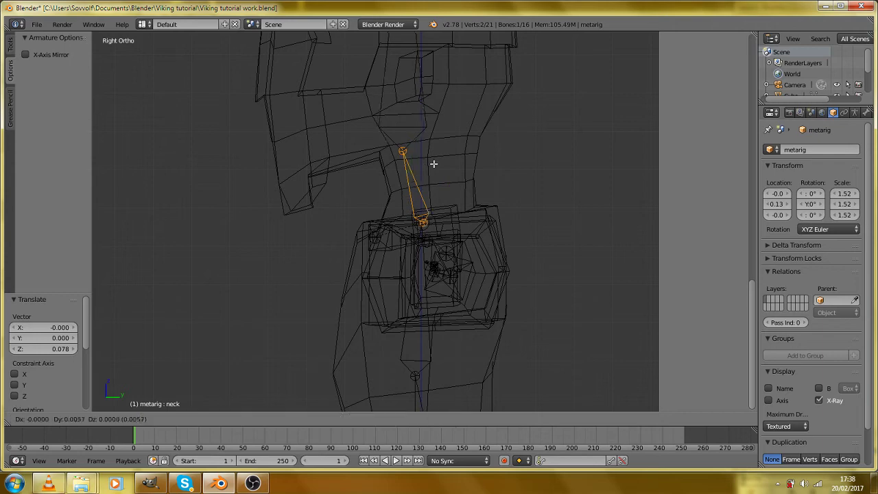
right_click(435, 164)
key(g)
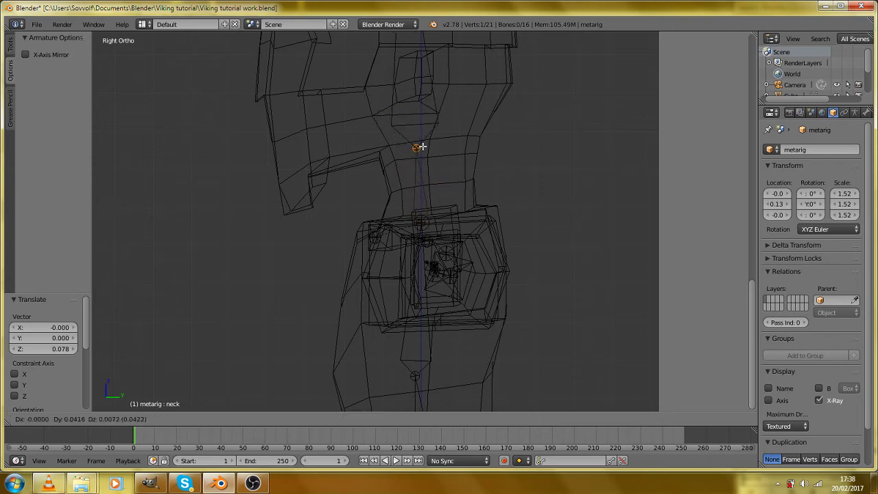
click(422, 147)
key(z)
mouse_move(424, 164)
mouse_down()
mouse_move(482, 210)
mouse_move(506, 206)
mouse_up()
scroll(507, 206, up, 1)
scroll(506, 205, down, 2)
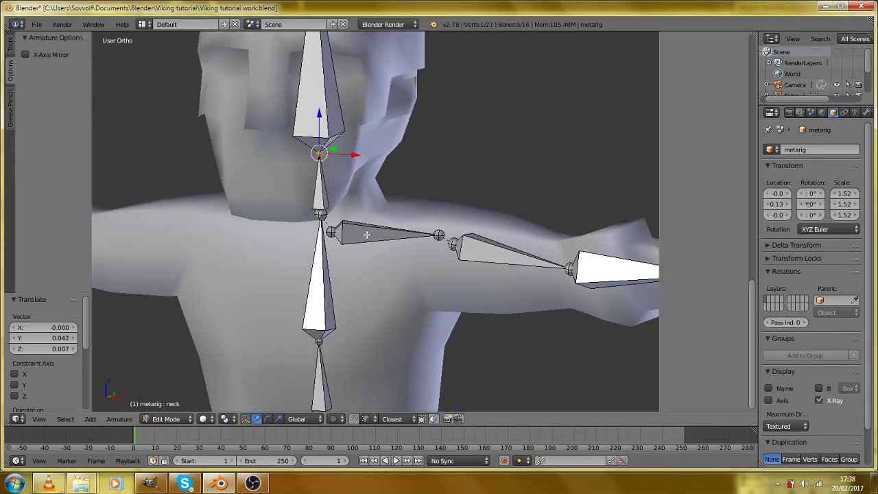
Shift the inner end of the left shoulder bone about 0.144 along Y into the body.
drag(367, 234, 309, 249)
drag(354, 199, 440, 285)
key(g)
key(y)
click(440, 244)
Shift the shoulder-side end of the left upper arm bone about -0.037 along Y.
right_click(448, 267)
key(g)
key(y)
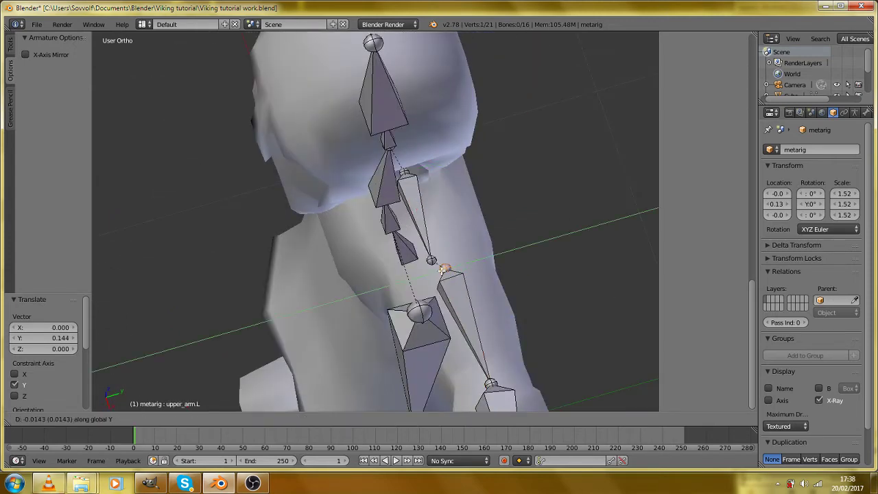
click(436, 271)
key(x)
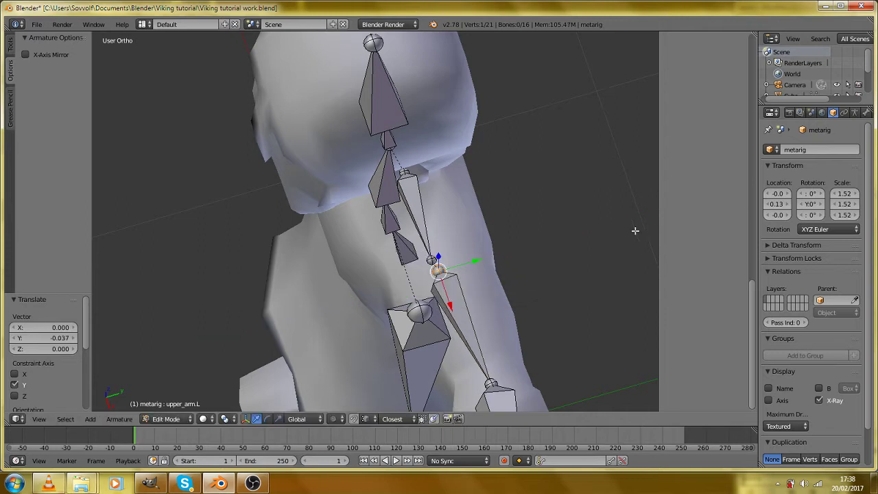
drag(506, 256, 512, 250)
In front view, move the left shoulder bone's outer end about -0.044 on X and the upper arm's inner end about -0.037 on X.
key(KP_1)
scroll(444, 233, up, 2)
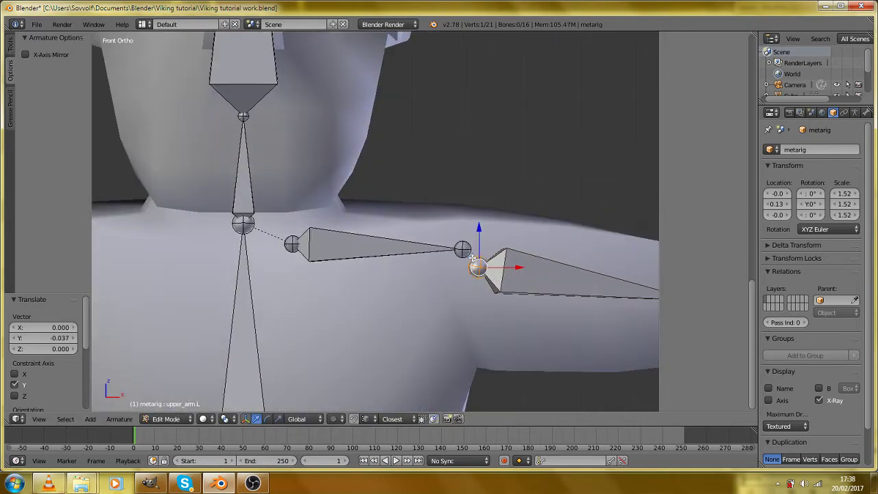
key(g)
click(442, 254)
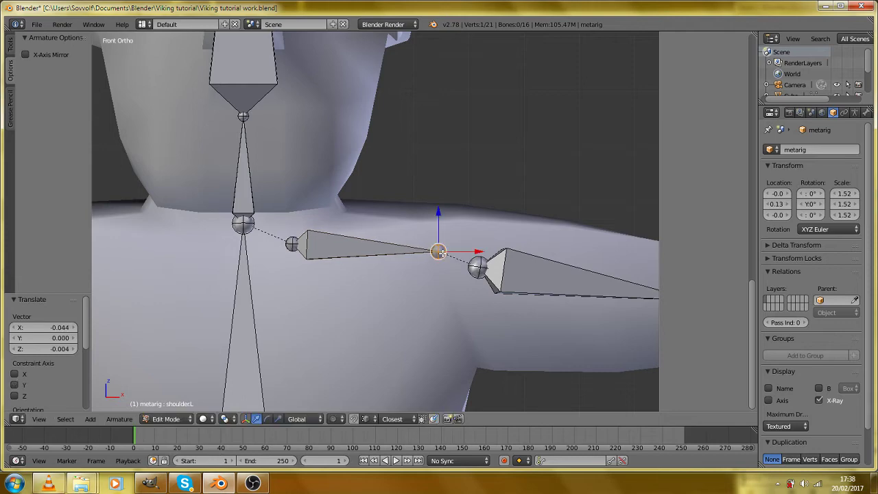
key(g)
click(465, 265)
scroll(460, 271, down, 4)
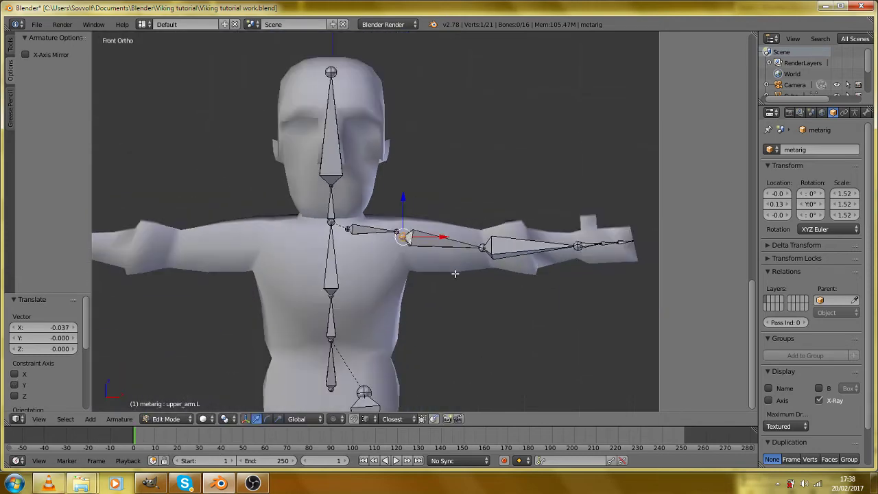
Check the fitted arm bones against the mesh and switch the armature to Pose Mode.
drag(445, 299, 539, 255)
key(KP_1)
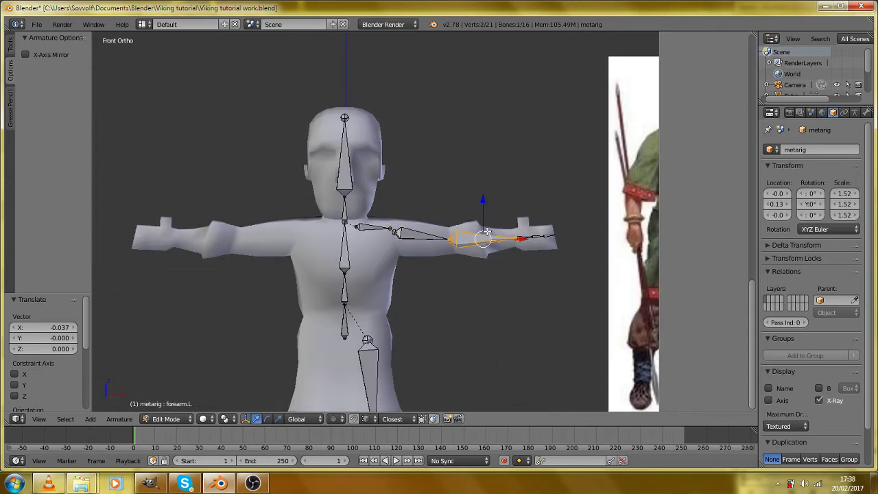
scroll(485, 234, up, 3)
scroll(520, 258, down, 6)
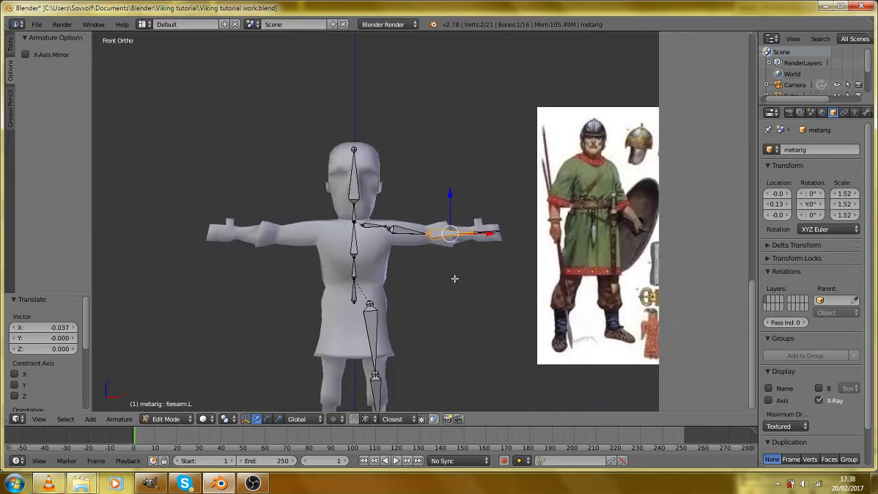
drag(418, 297, 427, 203)
scroll(427, 203, up, 1)
click(166, 418)
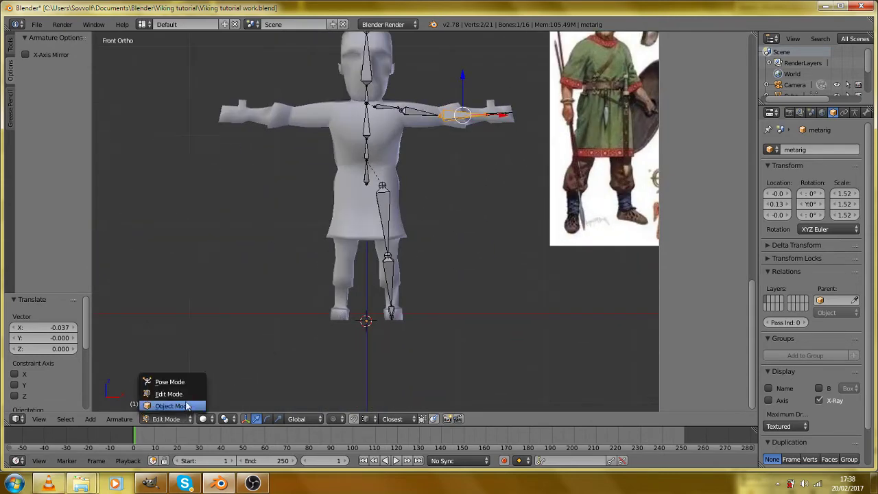
click(168, 384)
Try rotating the left forearm bone to test the elbow.
drag(185, 374, 451, 240)
key(r)
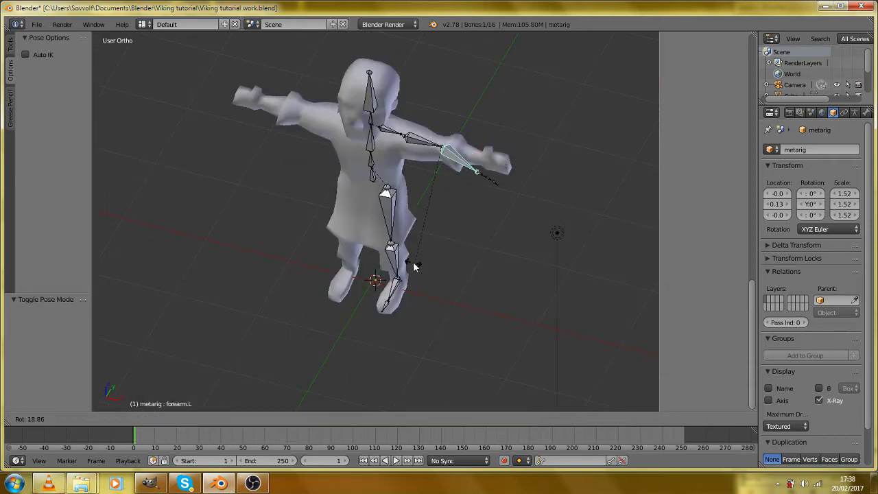
right_click(477, 189)
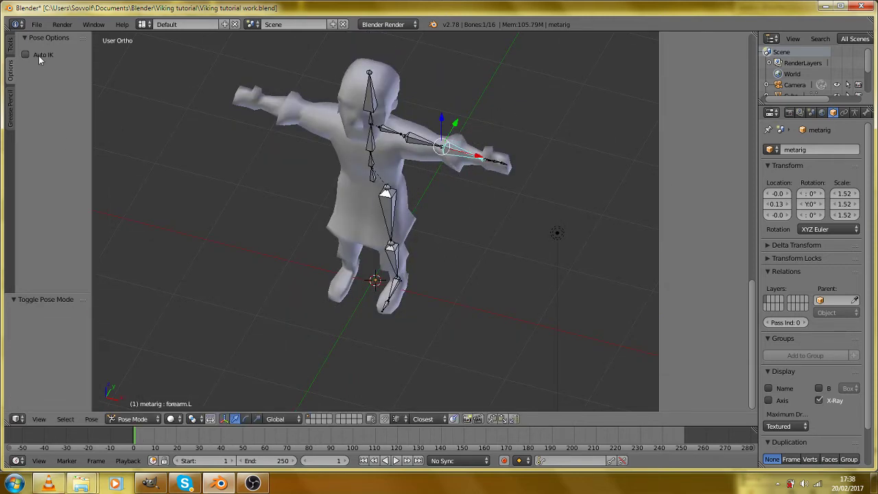
Turn on Auto IK and try bending the left arm by moving the forearm bone and the hand bone.
key(g)
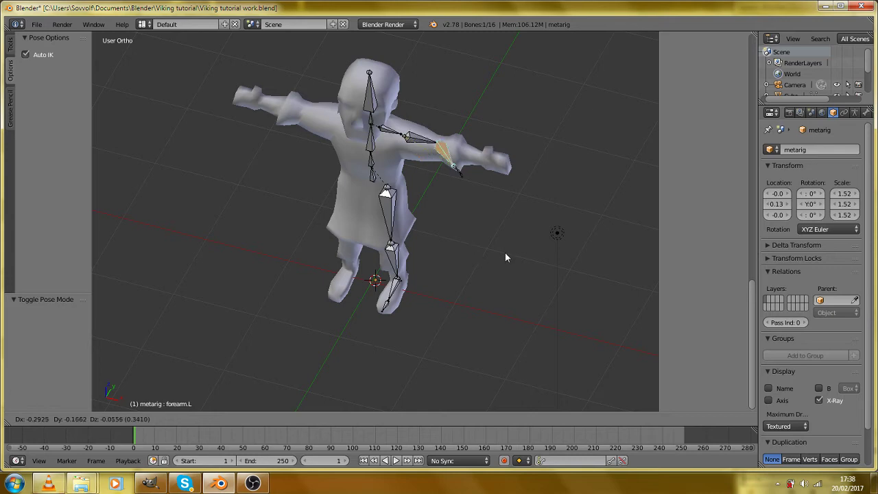
right_click(515, 246)
scroll(519, 237, up, 4)
right_click(613, 98)
scroll(583, 195, down, 3)
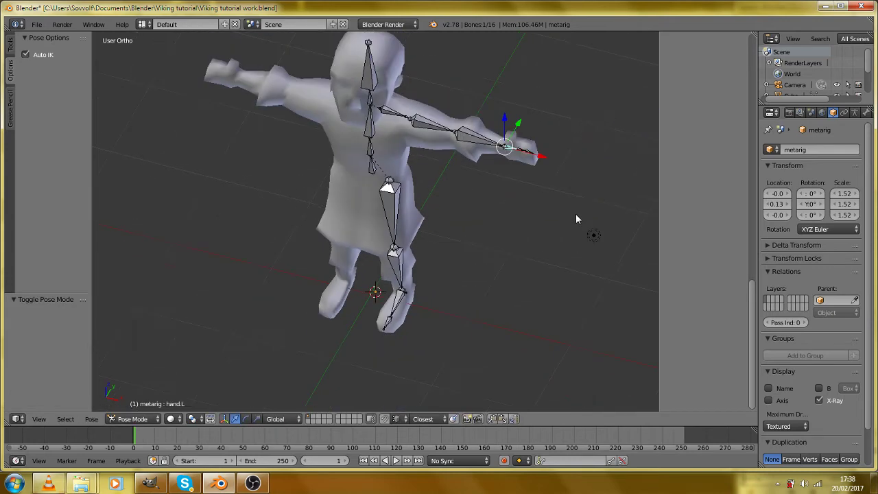
key(g)
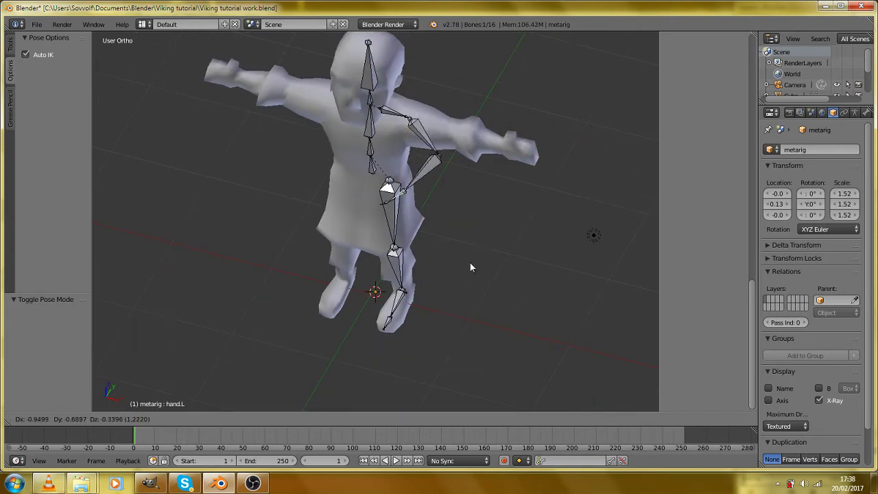
right_click(492, 266)
key(g)
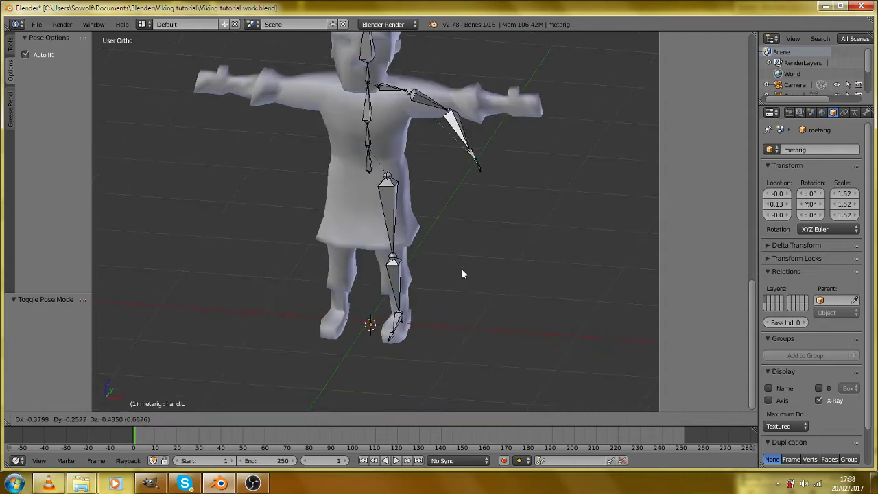
click(525, 215)
Switch the metarig from Pose Mode back to Edit Mode, viewed from the right side.
key(KP_1)
scroll(466, 237, up, 3)
scroll(467, 243, down, 1)
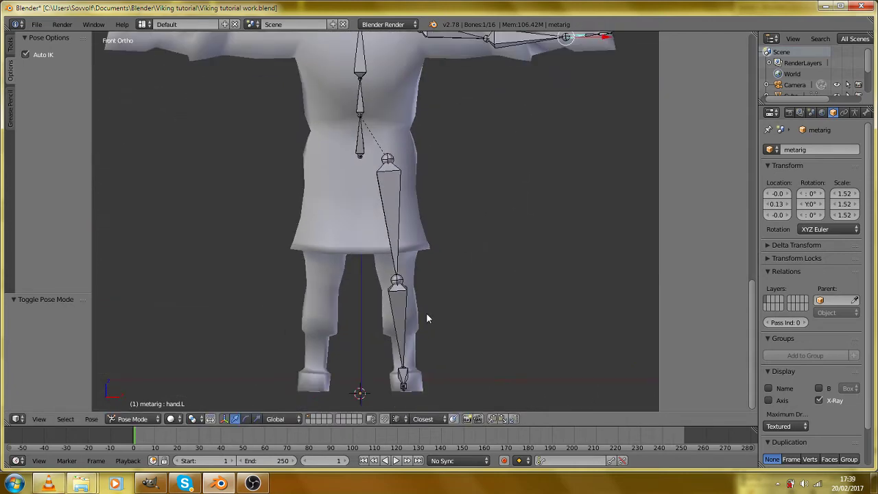
key(KP_3)
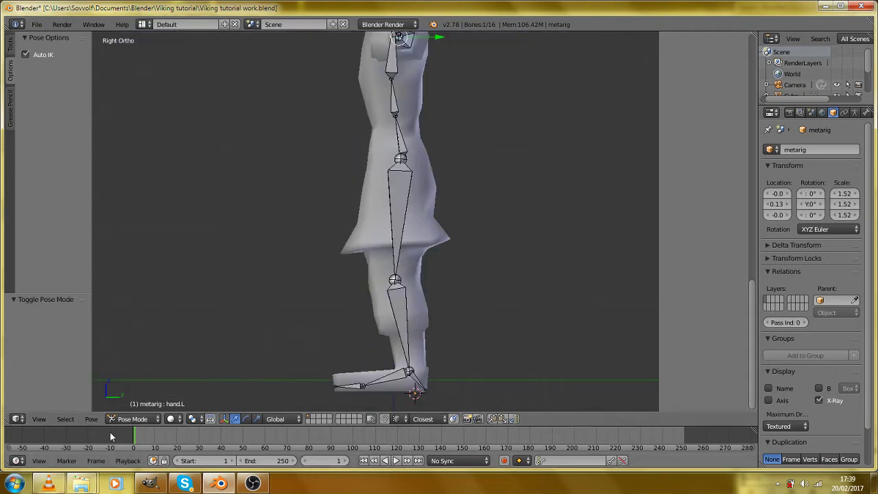
click(133, 419)
click(140, 393)
Extrude a new bone straight down from the left ankle joint, about -0.275 on Z, and select it.
scroll(353, 353, up, 2)
drag(353, 353, 318, 200)
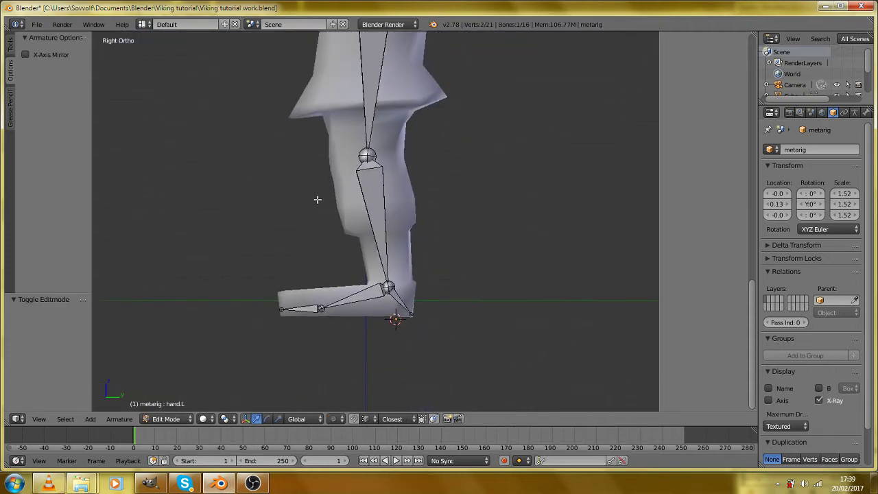
scroll(325, 215, up, 2)
right_click(388, 323)
scroll(396, 329, down, 1)
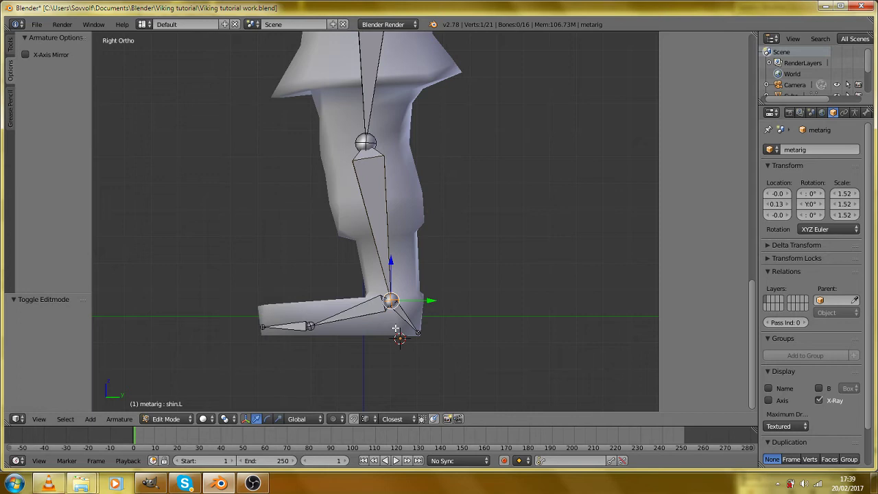
key(e)
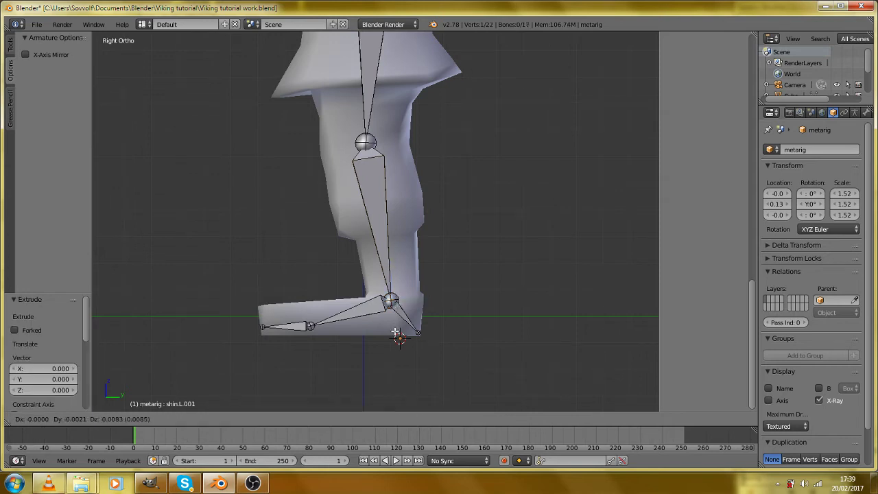
key(z)
click(391, 401)
right_click(396, 338)
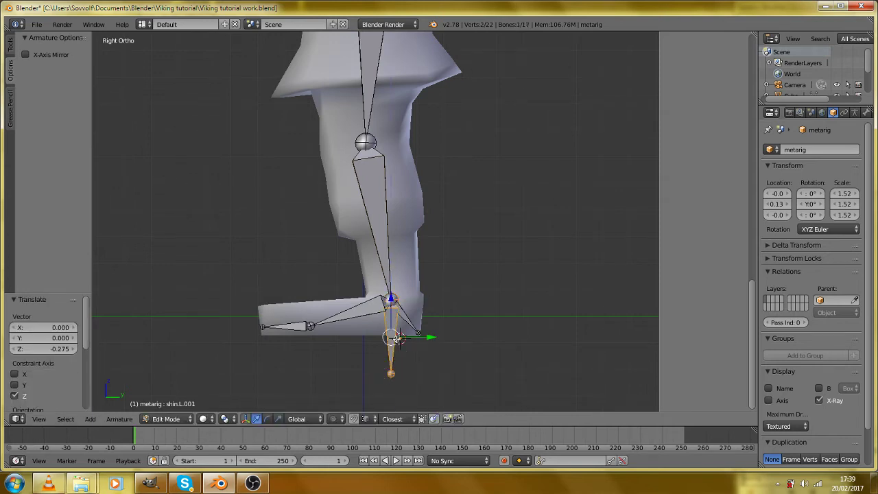
Turn off Deform in the bone settings of the new bone below the ankle.
scroll(405, 351, up, 3)
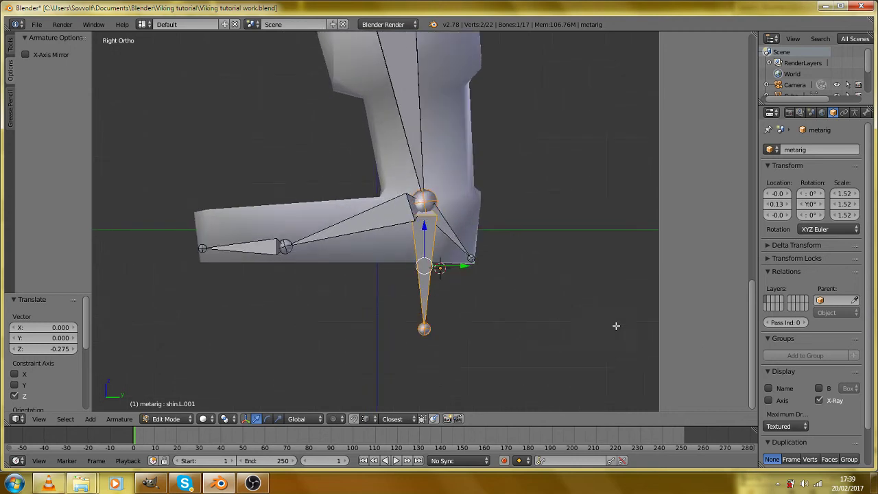
scroll(803, 387, down, 2)
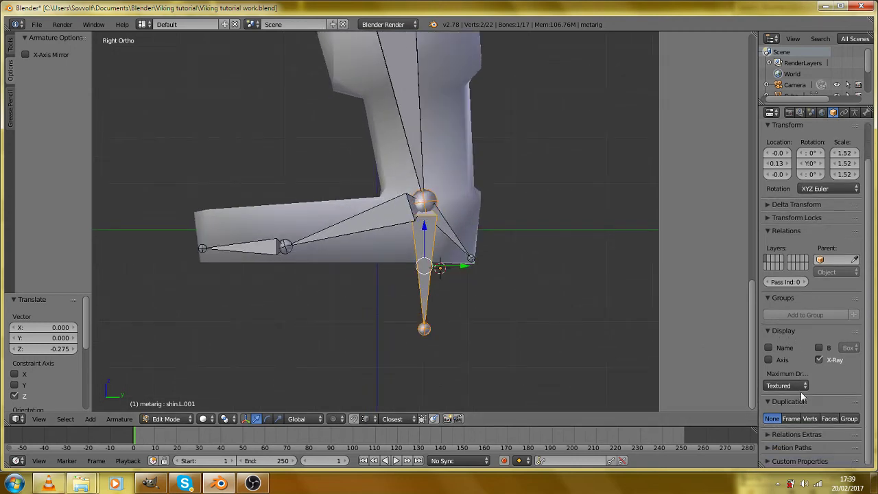
click(769, 447)
scroll(771, 445, down, 4)
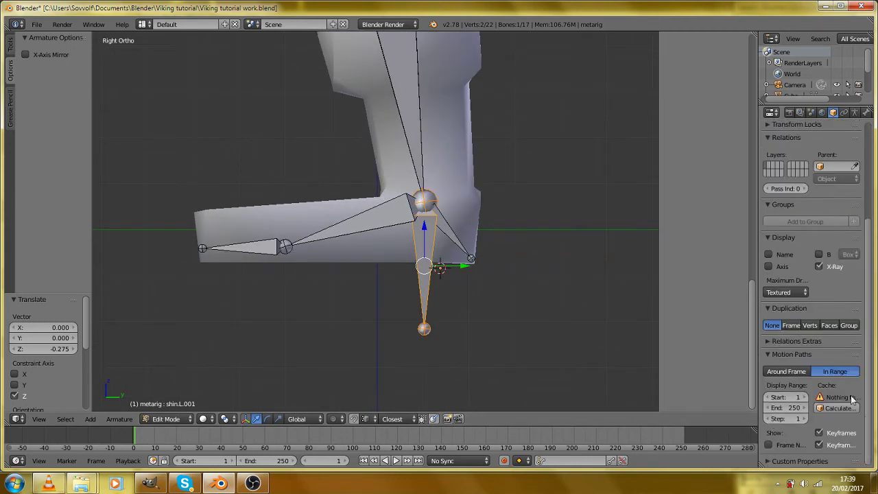
click(769, 357)
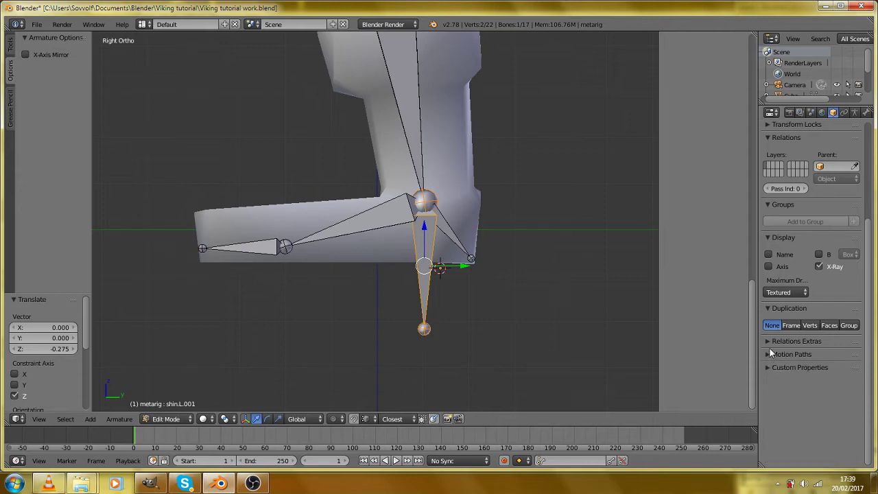
click(769, 341)
click(770, 341)
click(865, 112)
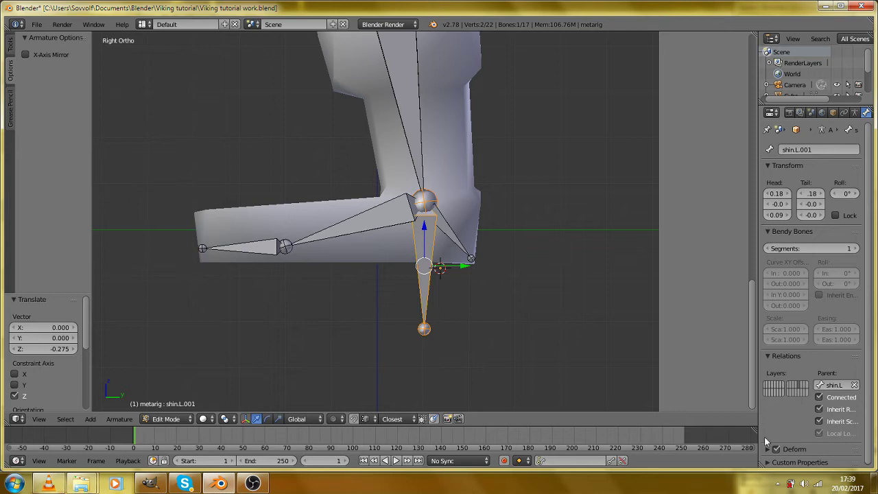
scroll(559, 317, up, 2)
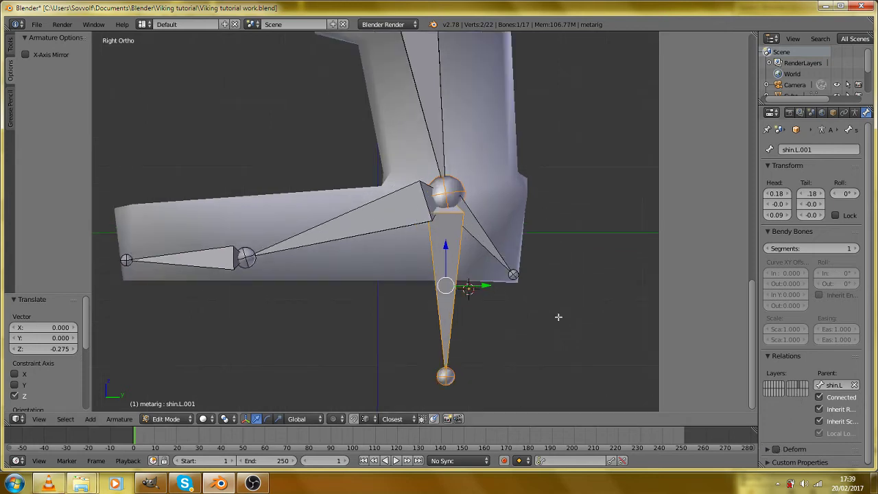
Clear the parent of the new ankle bone so it is independent of the shin.
key(alt+p)
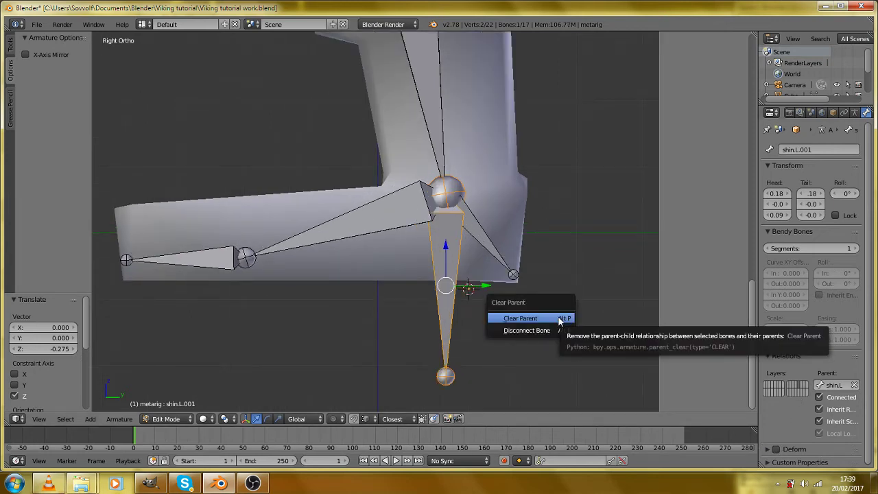
click(560, 320)
scroll(458, 245, down, 2)
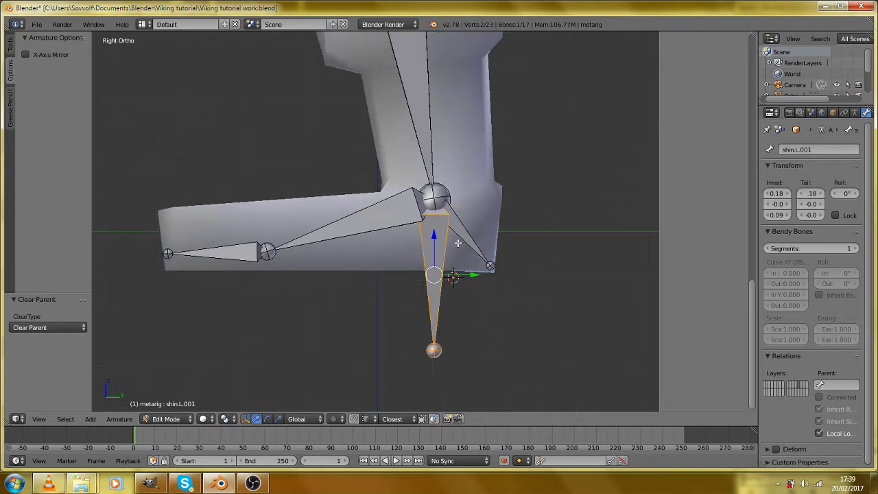
Extrude a new bone forward from the left knee joint, about -0.385 on Y, and select it.
drag(409, 153, 484, 390)
click(450, 172)
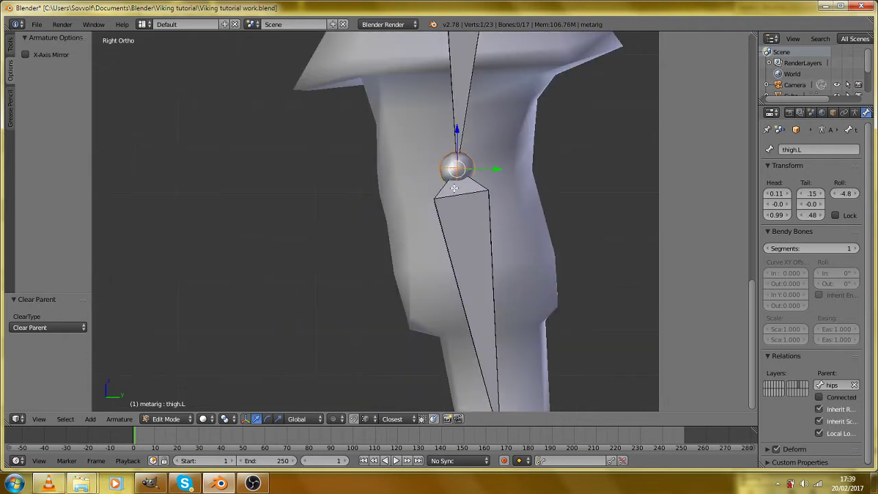
scroll(454, 191, down, 1)
key(e)
key(y)
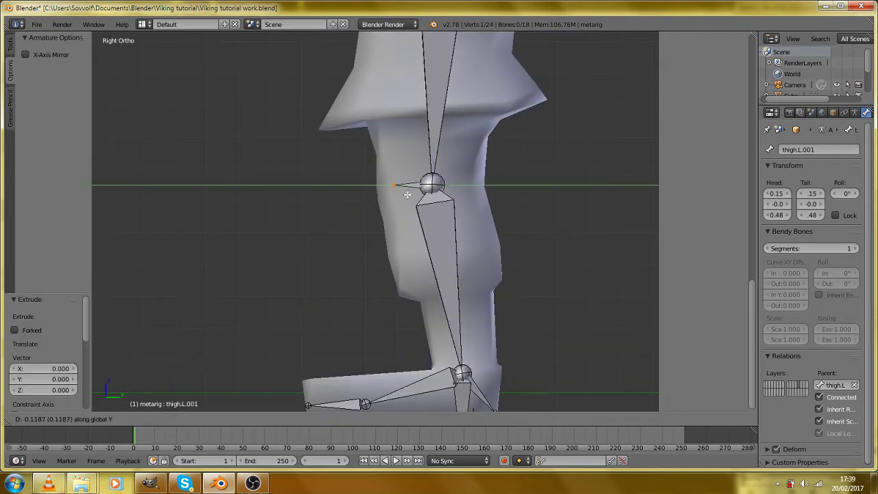
click(331, 195)
right_click(350, 190)
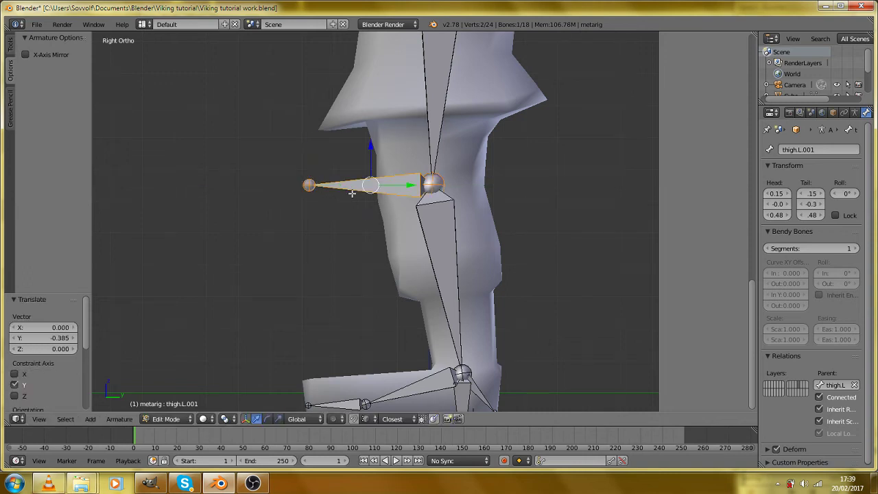
Turn off Deform for the new knee bone and disconnect it from the thigh bone.
scroll(542, 284, up, 2)
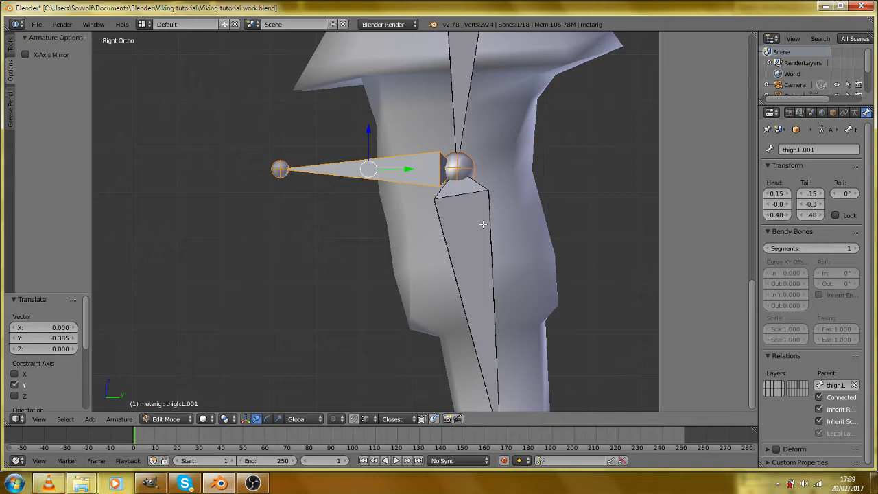
key(alt+p)
click(483, 250)
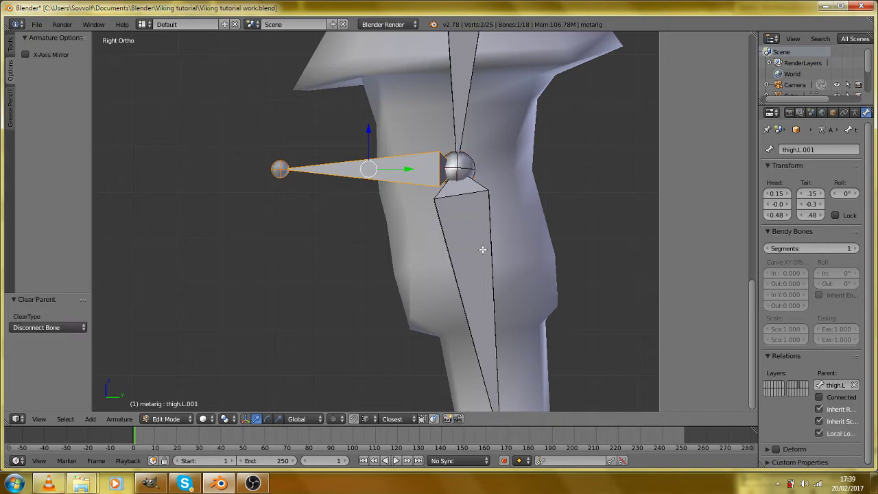
scroll(483, 250, down, 5)
drag(373, 253, 440, 278)
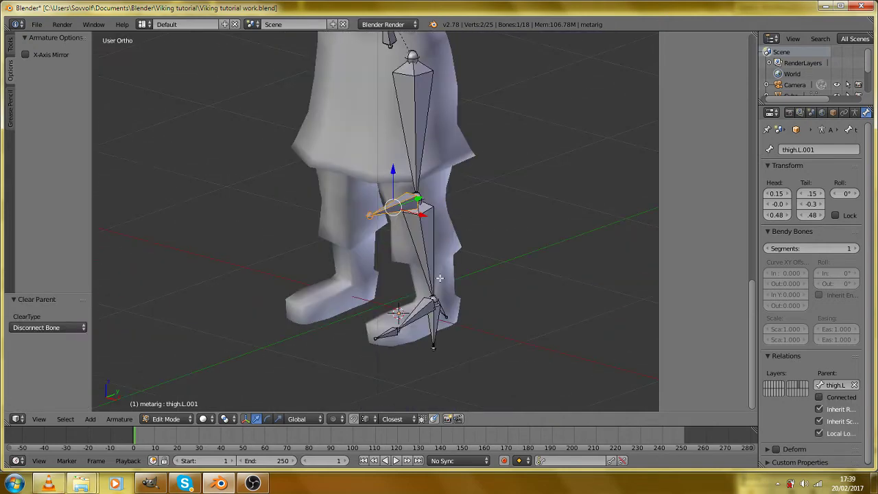
Return to the right side view and switch the armature to Pose Mode.
key(KP_3)
scroll(465, 387, up, 3)
right_click(472, 389)
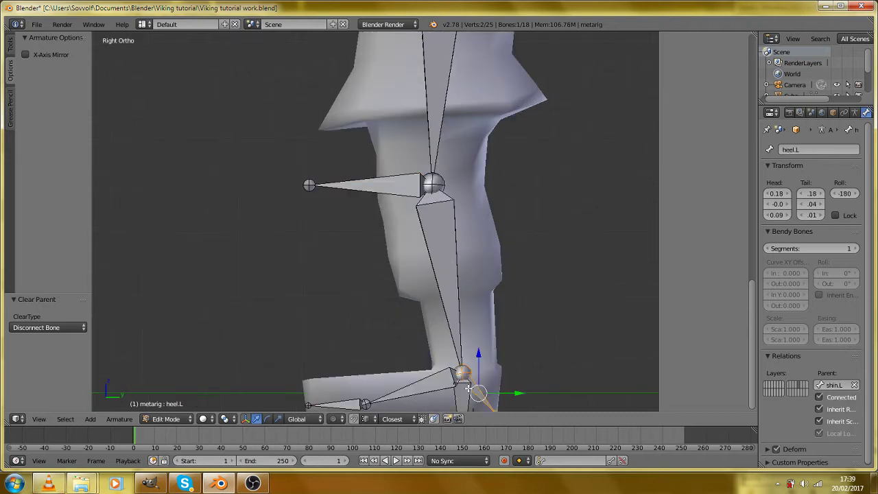
scroll(356, 394, down, 2)
click(166, 418)
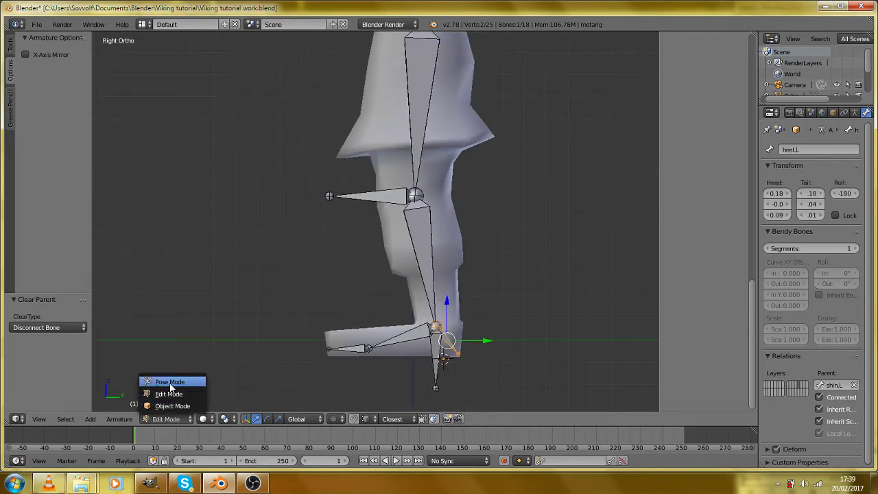
click(168, 382)
Add an Inverse Kinematics constraint to the left shin bone, targeting the new bone below the ankle.
right_click(430, 358)
scroll(431, 352, up, 3)
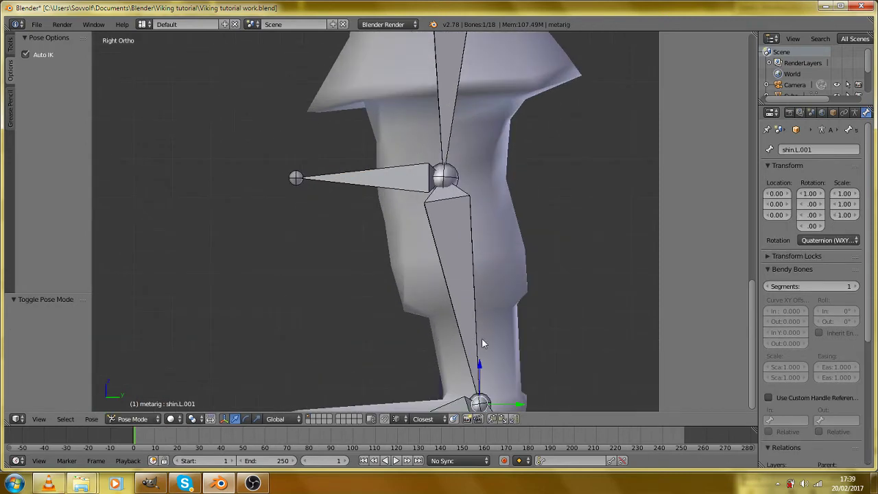
scroll(482, 343, down, 2)
shift+right_click(443, 310)
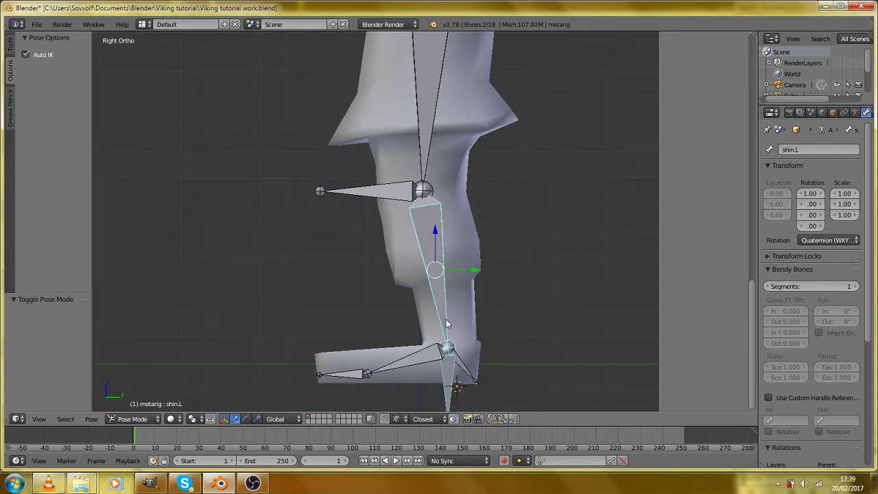
right_click(452, 363)
scroll(450, 389, down, 1)
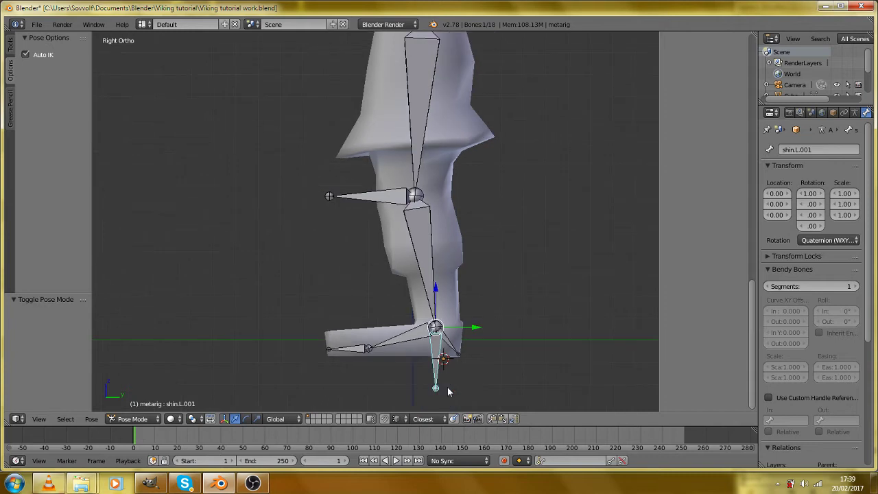
scroll(469, 241, up, 3)
shift+right_click(468, 240)
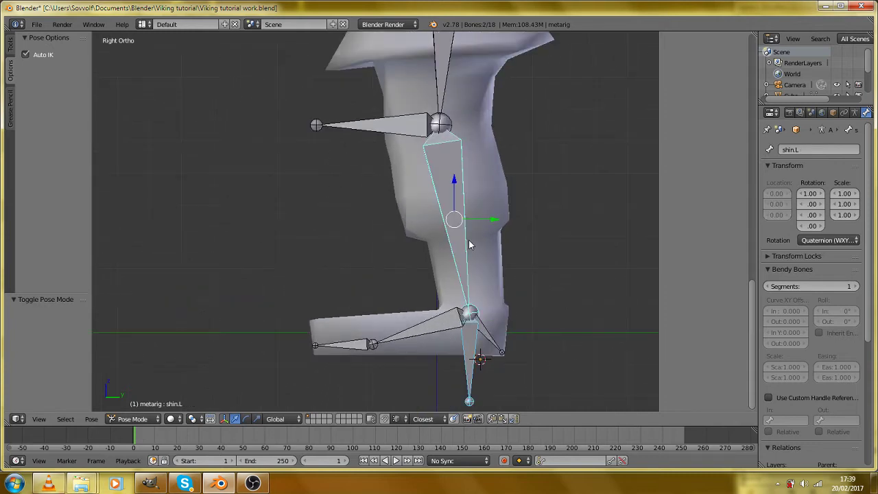
key(ctrl+shift+alt+c)
key(ctrl+shift+c)
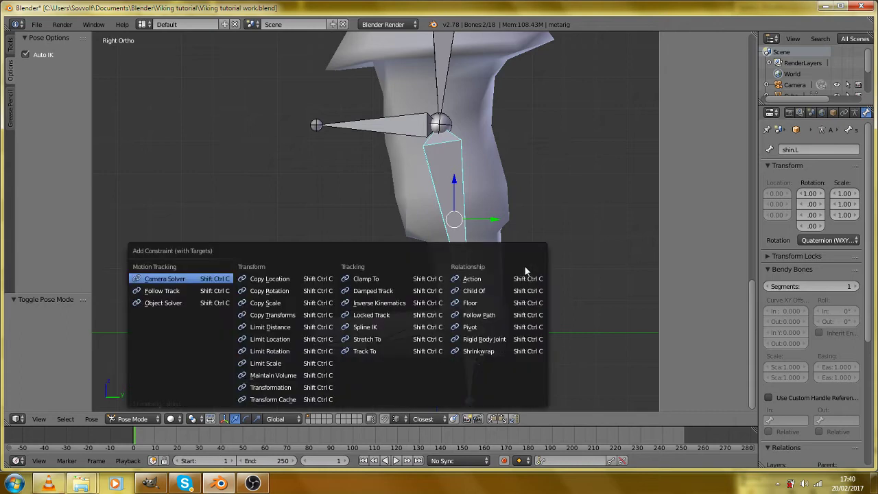
click(393, 306)
Set the chain length of the shin's IK constraint to 2.
scroll(863, 116, down, 3)
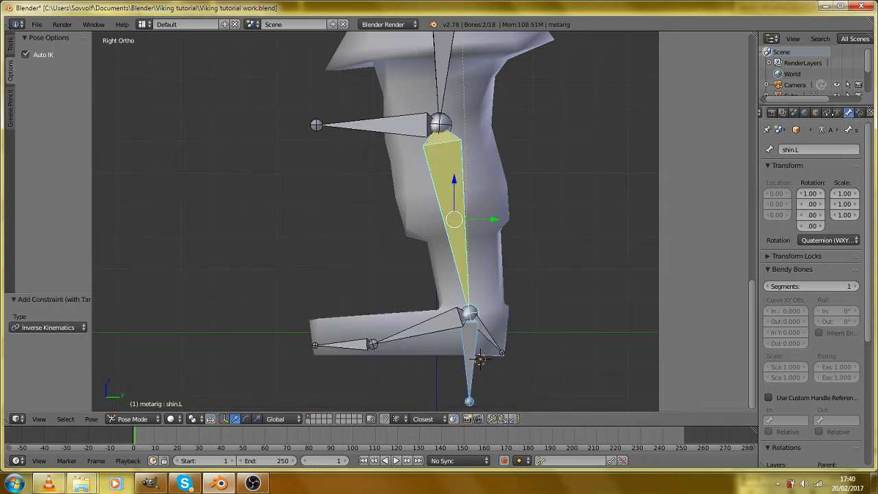
click(841, 113)
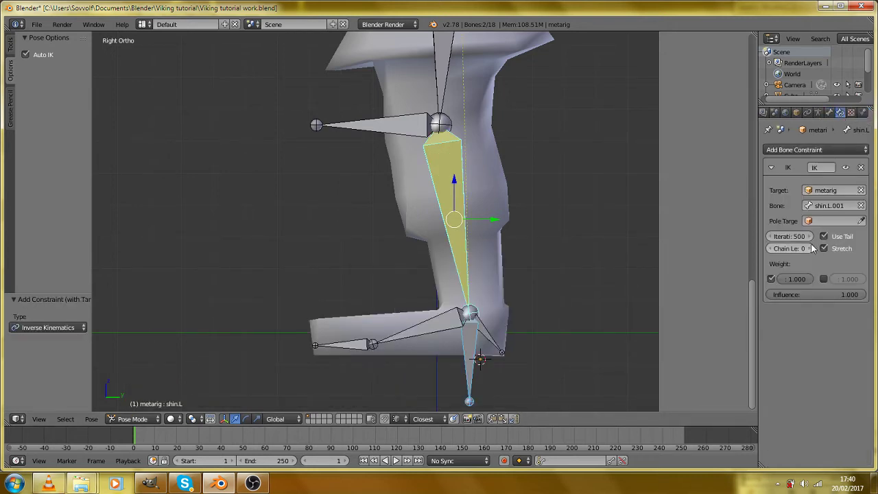
click(810, 249)
click(810, 249)
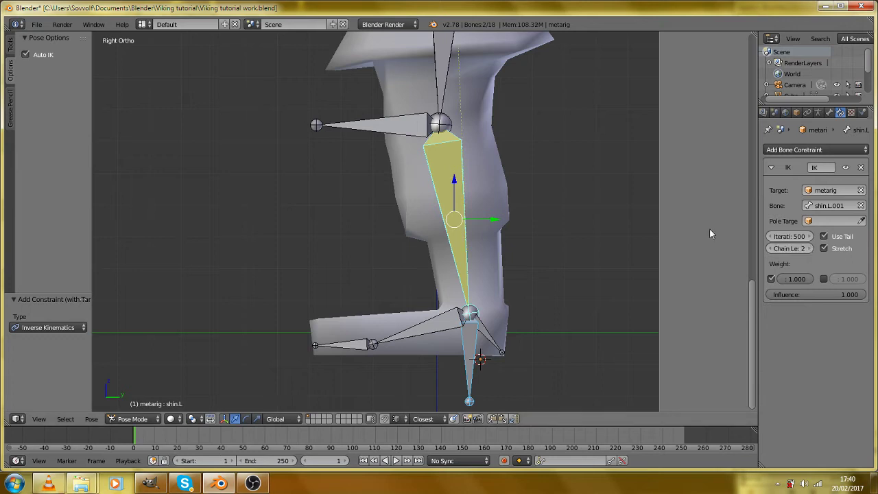
Test the leg IK by moving the ankle control bone about -0.389 on Y and 0.425 on Z.
scroll(424, 241, down, 4)
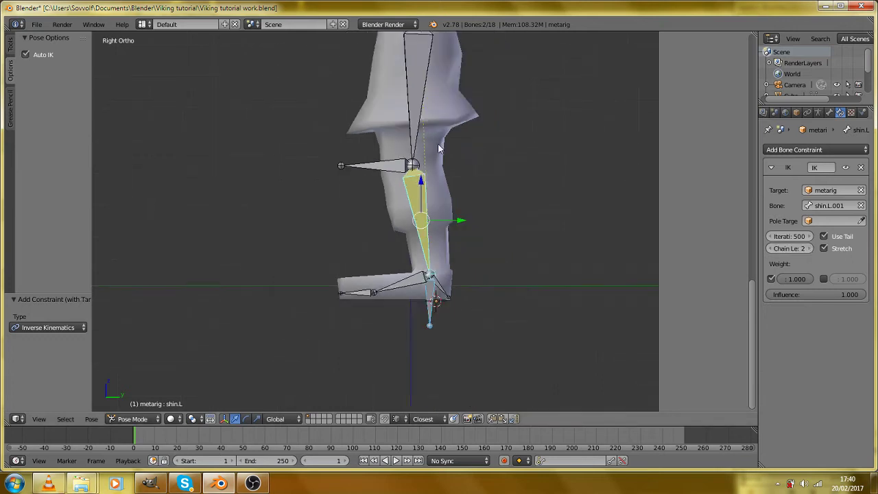
right_click(376, 177)
right_click(420, 283)
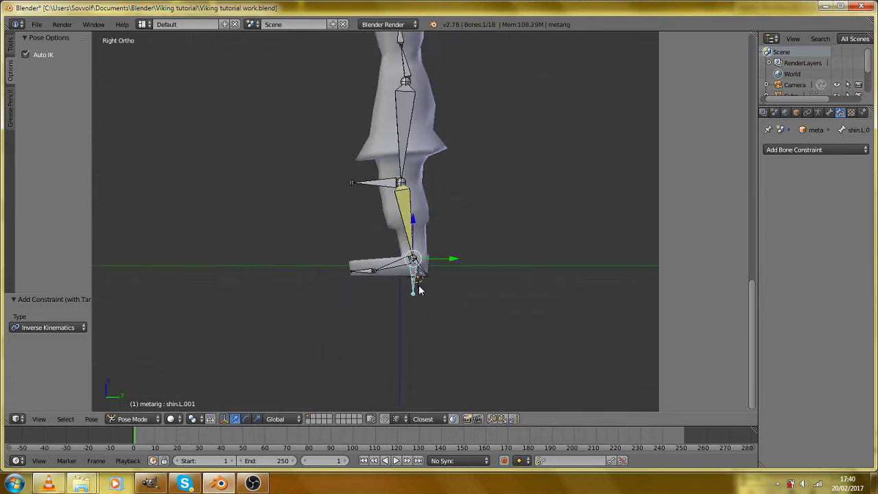
drag(416, 290, 479, 297)
key(KP_3)
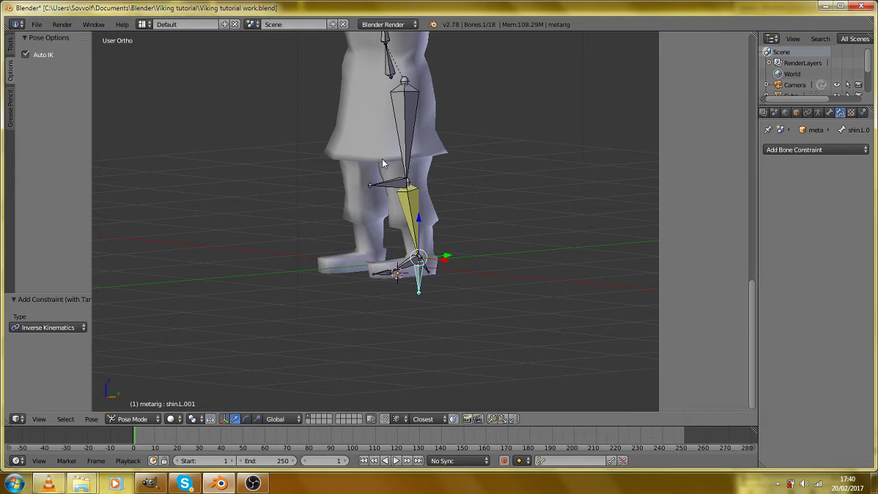
scroll(452, 269, up, 2)
key(g)
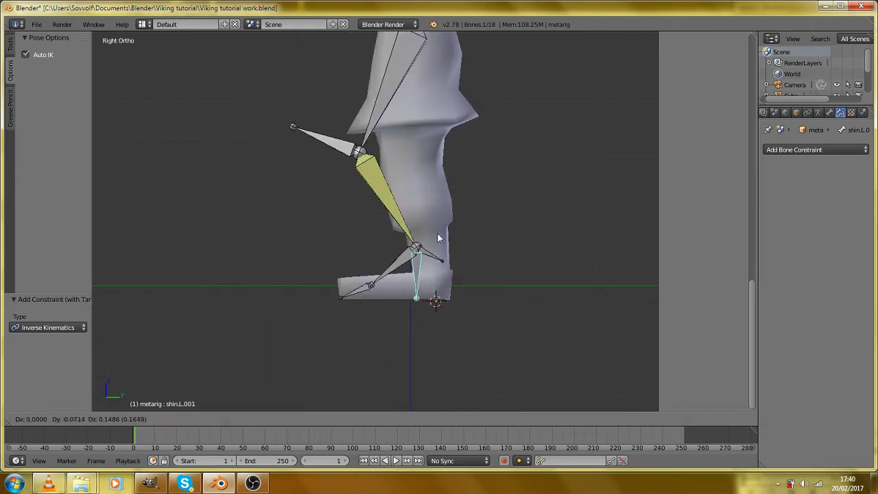
click(382, 190)
drag(382, 190, 426, 208)
scroll(426, 208, down, 5)
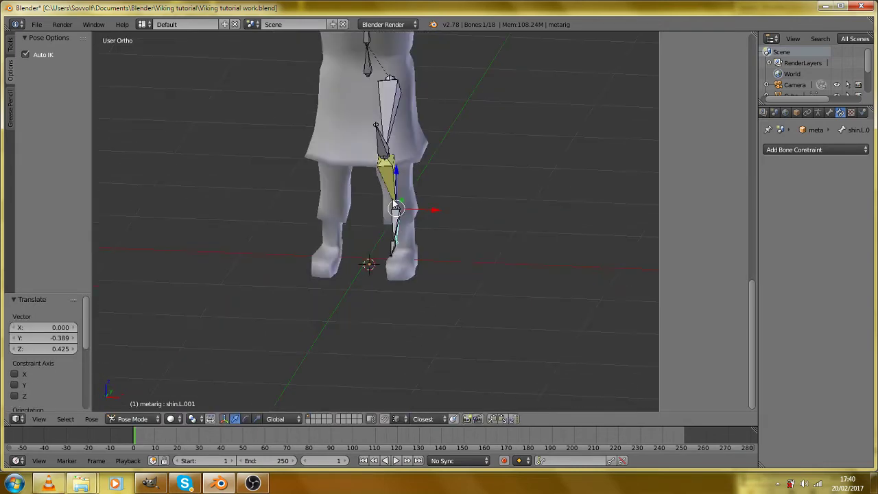
Clear the pose location of the ankle control bone to return the left leg to its rest position.
key(g)
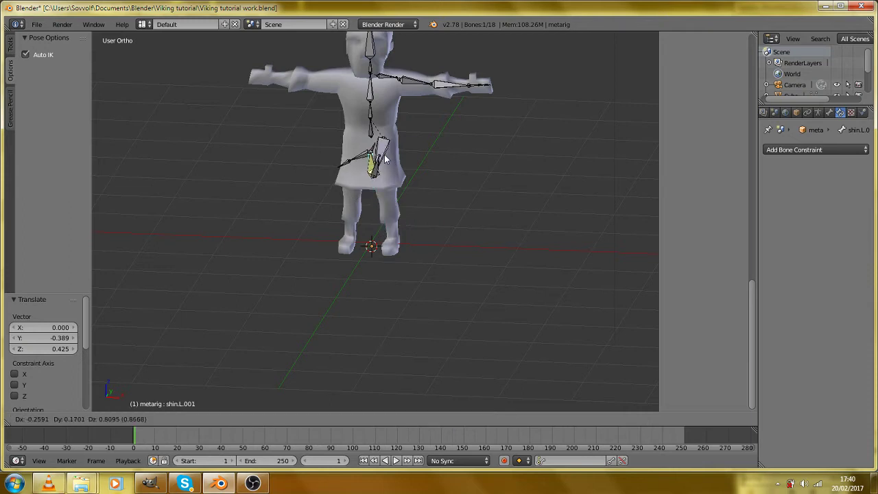
key(Escape)
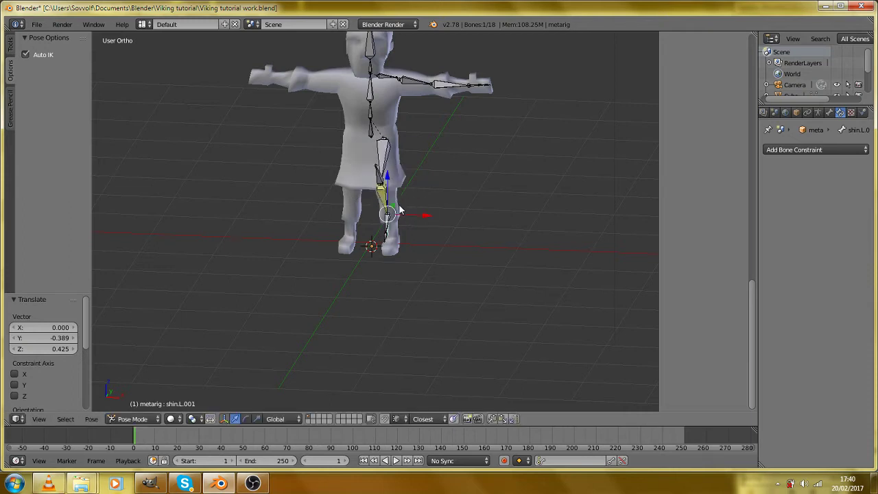
key(KP_3)
key(alt+g)
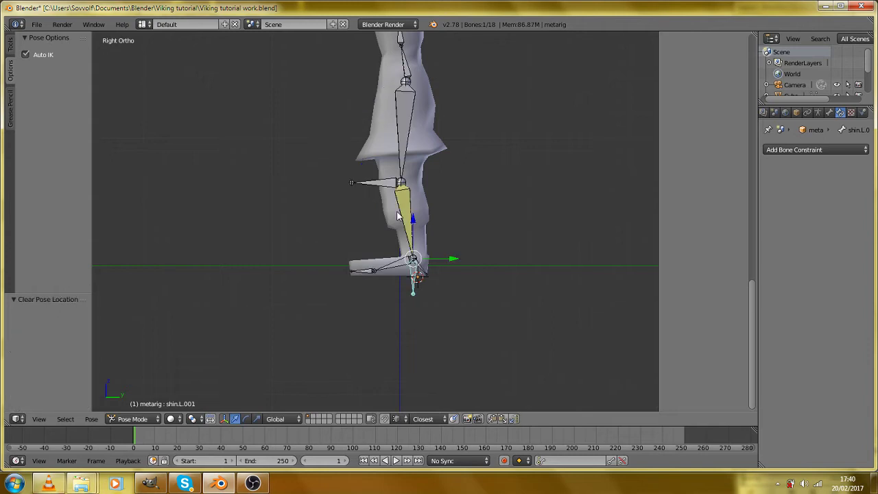
Add an Inverse Kinematics constraint to the left thigh bone, targeting the control bone at the knee, with a chain length of 1.
scroll(391, 178, up, 3)
right_click(387, 158)
drag(419, 131, 426, 171)
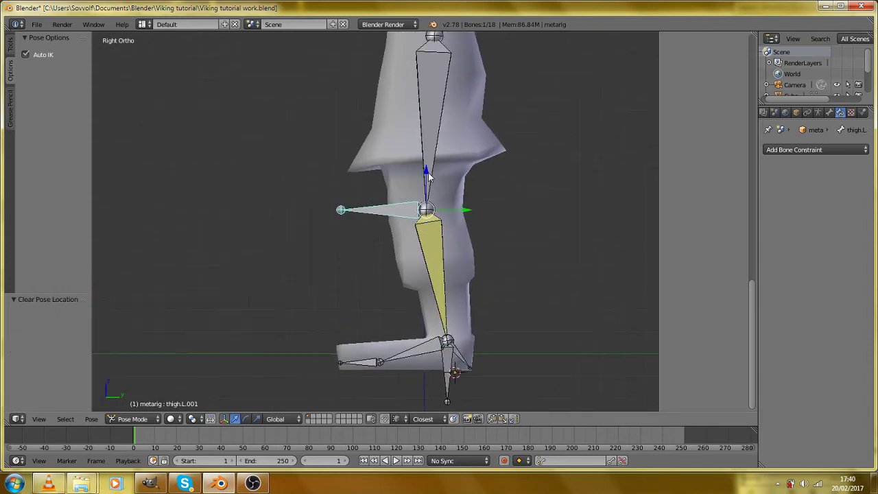
shift+right_click(429, 177)
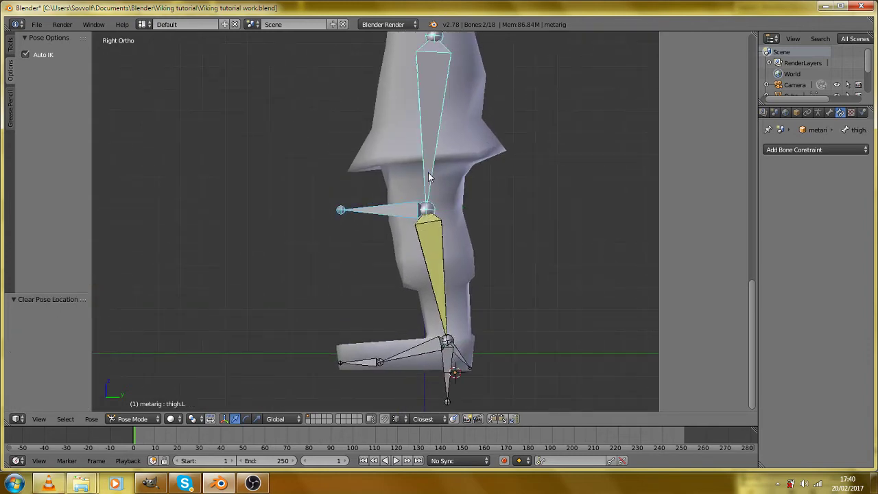
key(shift+i)
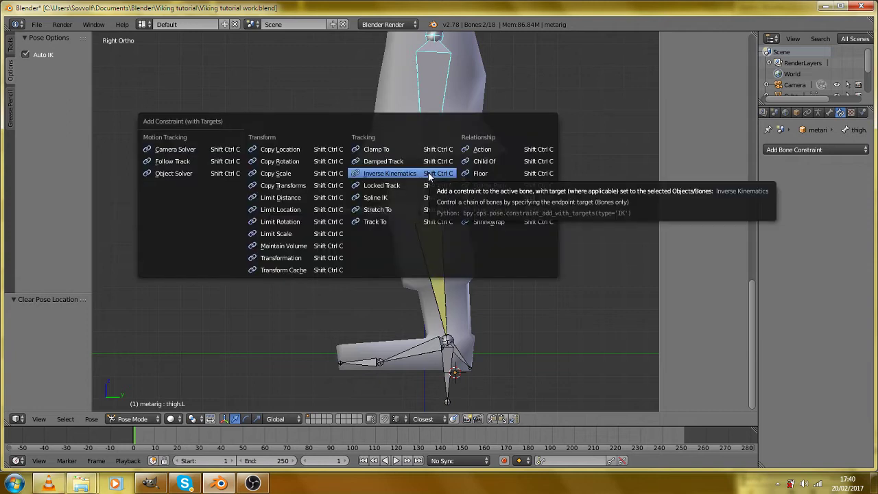
click(428, 172)
click(812, 249)
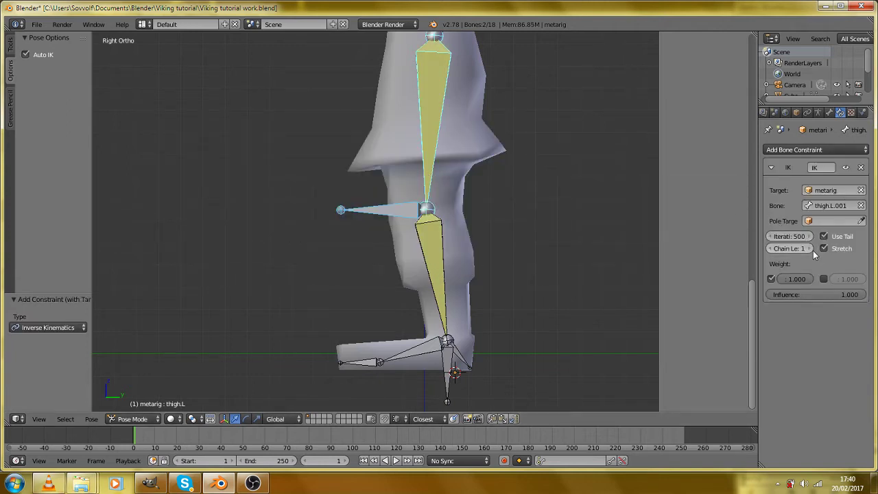
Test the leg IK by moving the ankle control bone about -1.488 on Y and 1.481 on Z, and clear all bones' pose locations.
right_click(456, 383)
scroll(454, 383, down, 2)
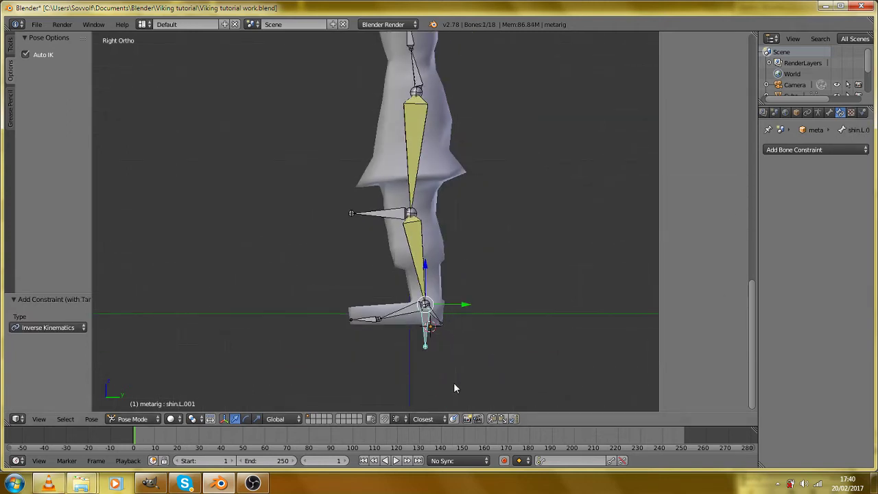
key(g)
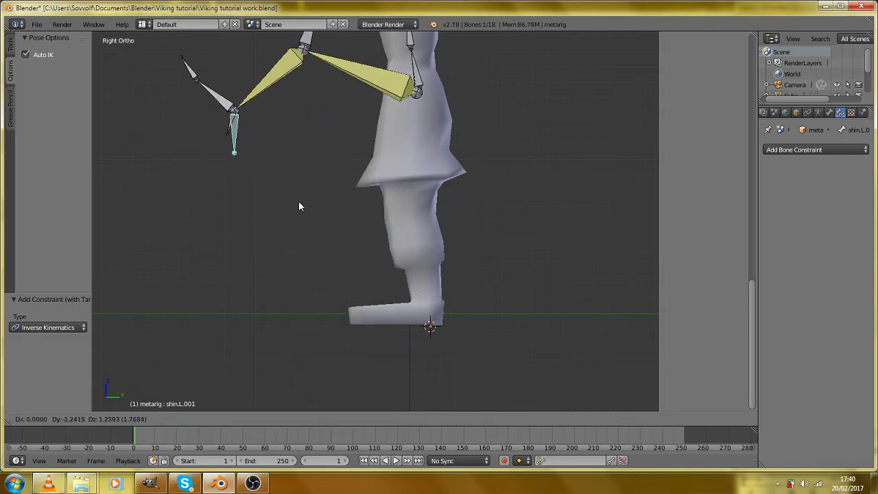
click(265, 172)
drag(411, 259, 405, 210)
key(g)
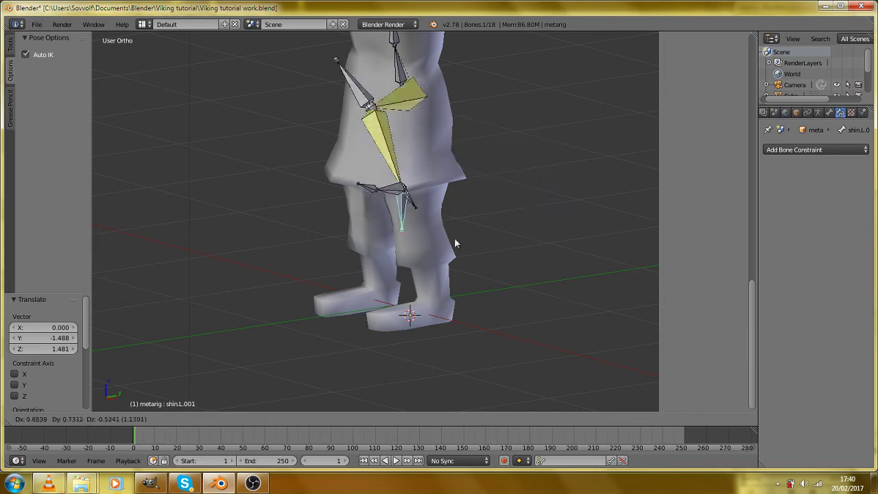
right_click(406, 318)
scroll(405, 319, down, 3)
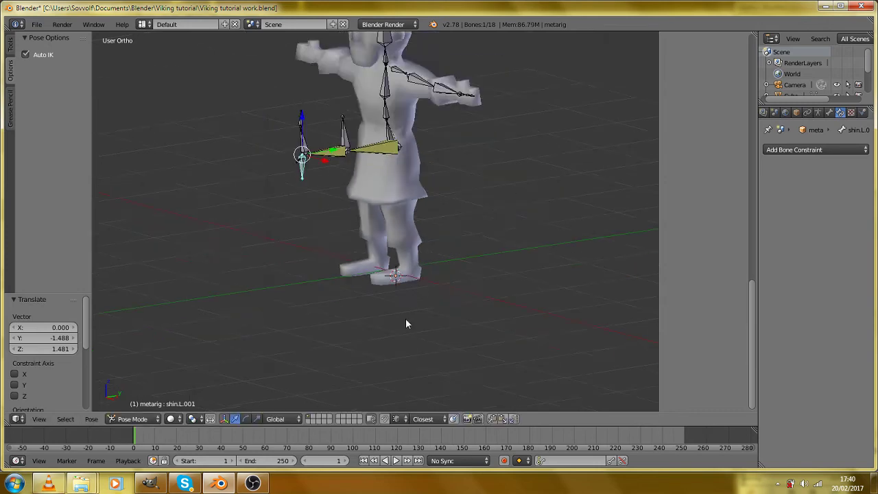
key(a)
key(a)
key(alt+g)
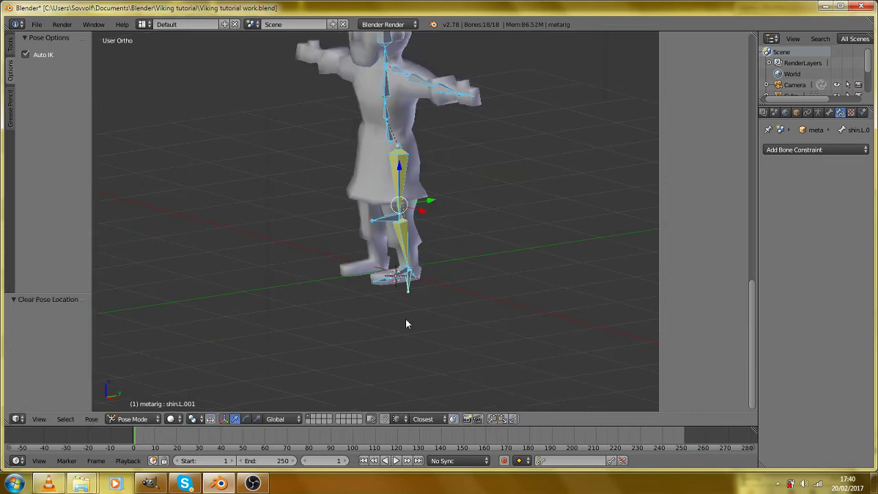
Examine the left thigh bone and its IK constraint settings with the character seen from the front.
key(KP_1)
scroll(406, 315, up, 5)
scroll(395, 159, up, 5)
key(a)
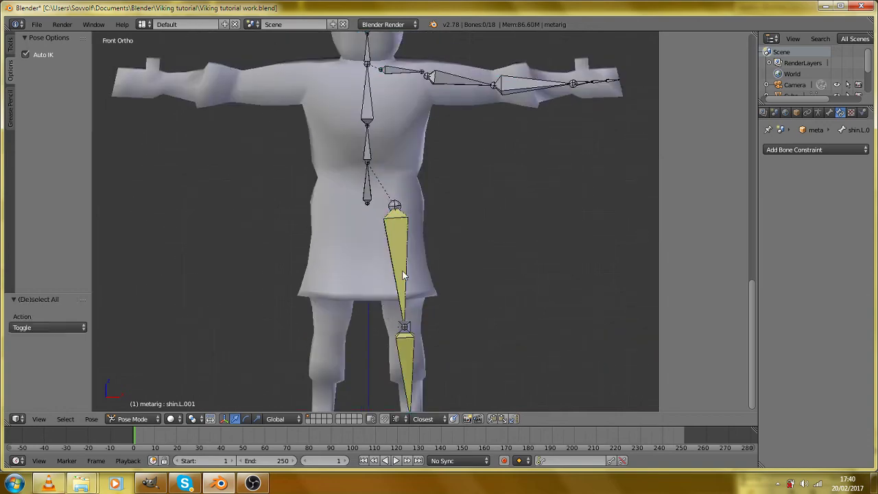
right_click(402, 206)
scroll(391, 291, down, 2)
scroll(389, 288, up, 4)
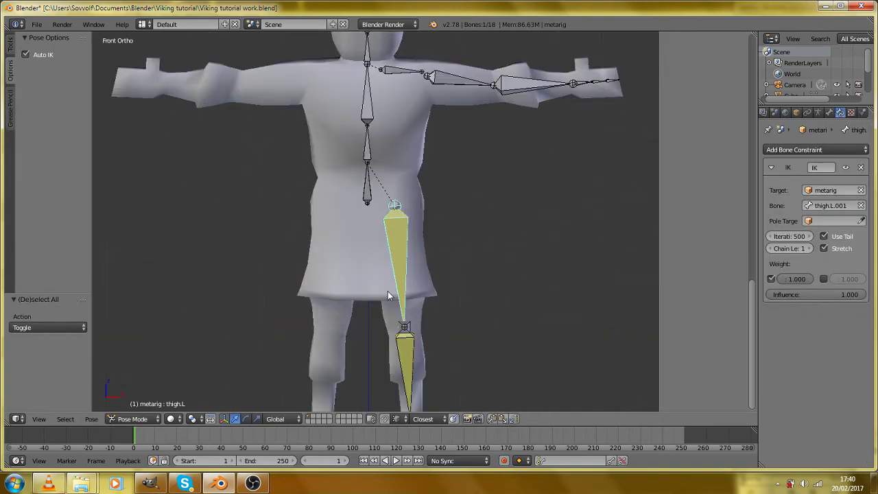
drag(424, 272, 397, 288)
key(KP_1)
scroll(396, 288, down, 2)
scroll(398, 293, down, 3)
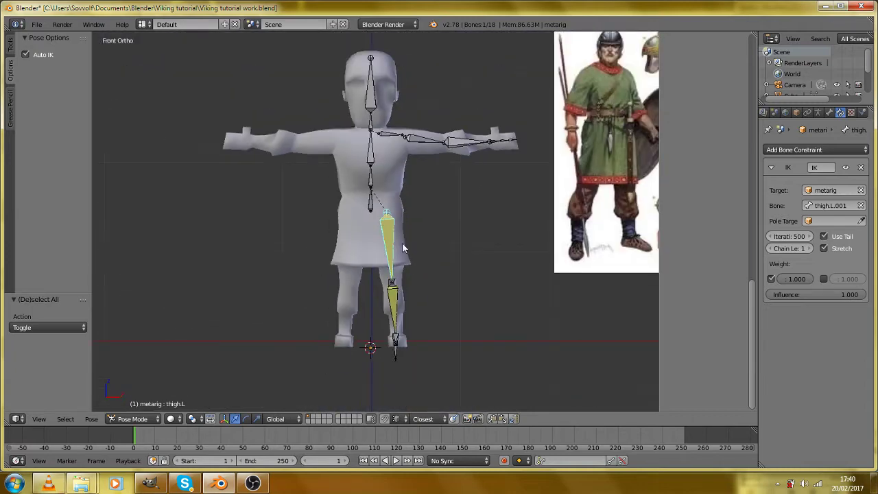
Switch the armature to Edit Mode and select all left leg, arm and shoulder bones.
click(147, 418)
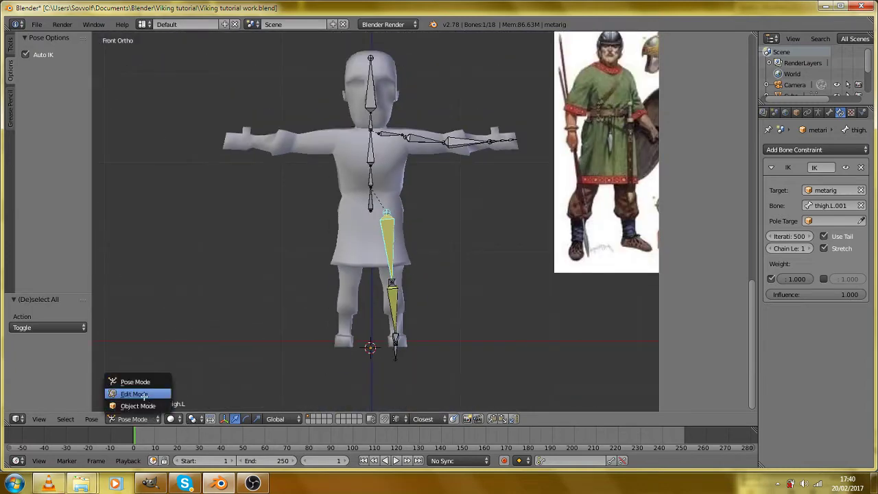
click(140, 392)
key(c)
mouse_move(433, 361)
mouse_down()
mouse_move(419, 332)
mouse_move(428, 186)
mouse_move(446, 156)
mouse_move(501, 149)
mouse_up()
scroll(456, 84, up, 4)
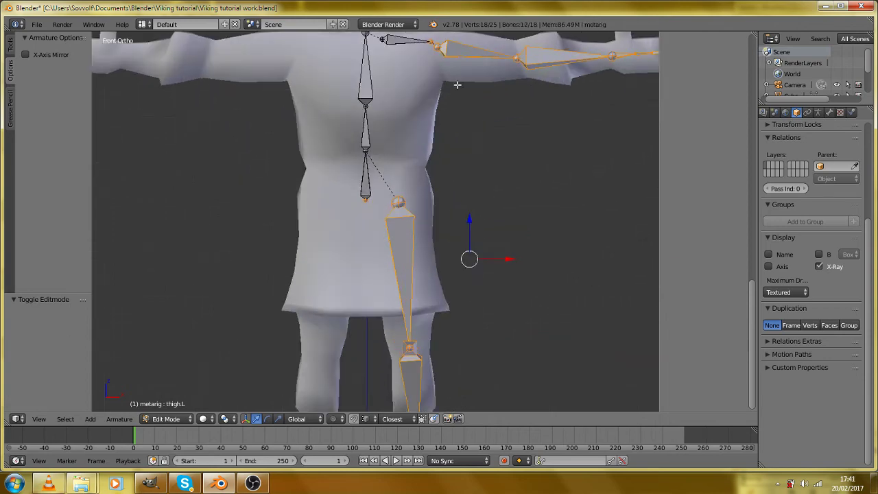
shift+right_click(383, 47)
scroll(383, 49, down, 3)
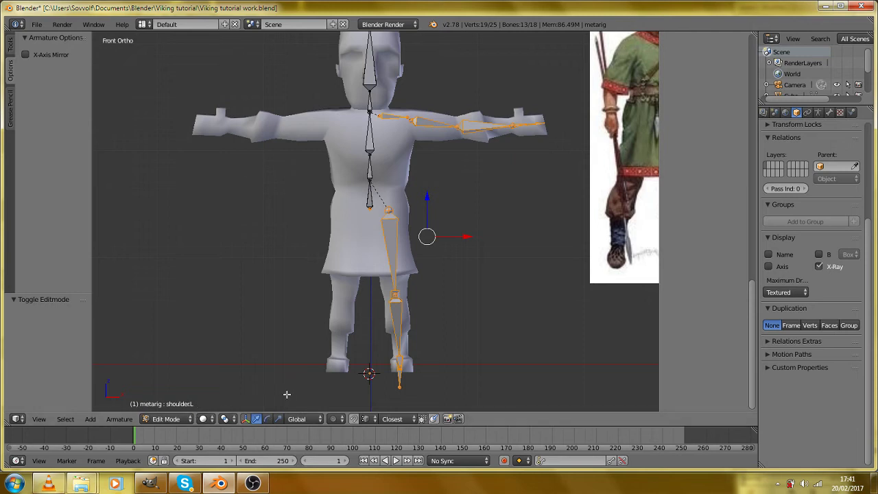
Set the pivot point to 3D Cursor and return to the front view.
click(225, 418)
click(246, 392)
scroll(384, 291, down, 2)
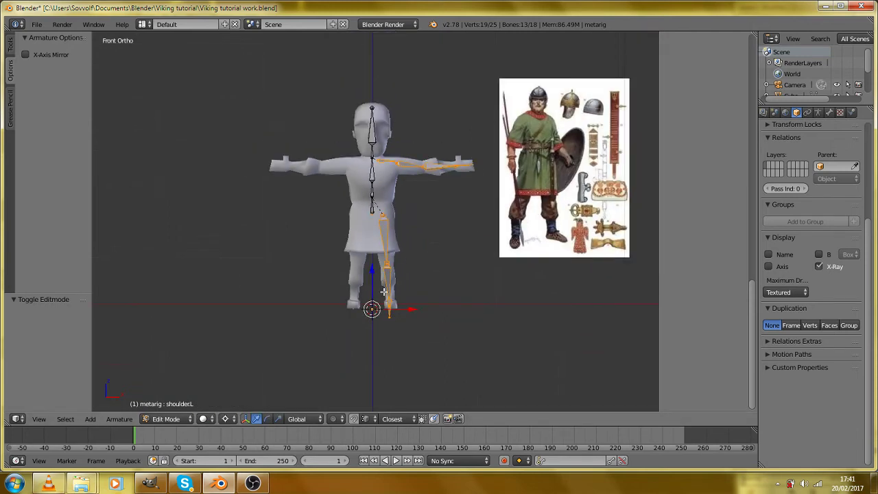
drag(458, 241, 427, 264)
scroll(428, 264, up, 2)
key(KP_1)
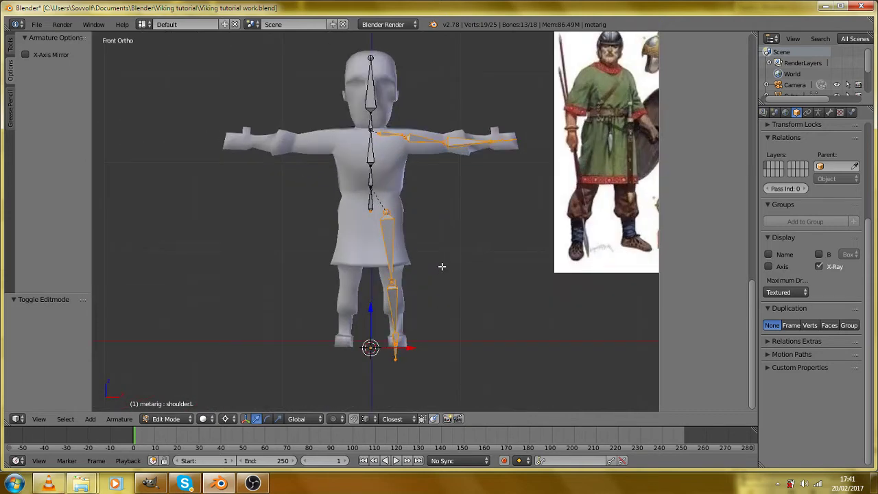
Try duplicating the selected left-side bones and scaling the copy by -1 along X, and undo both operations.
key(shift+d)
key(s)
key(x)
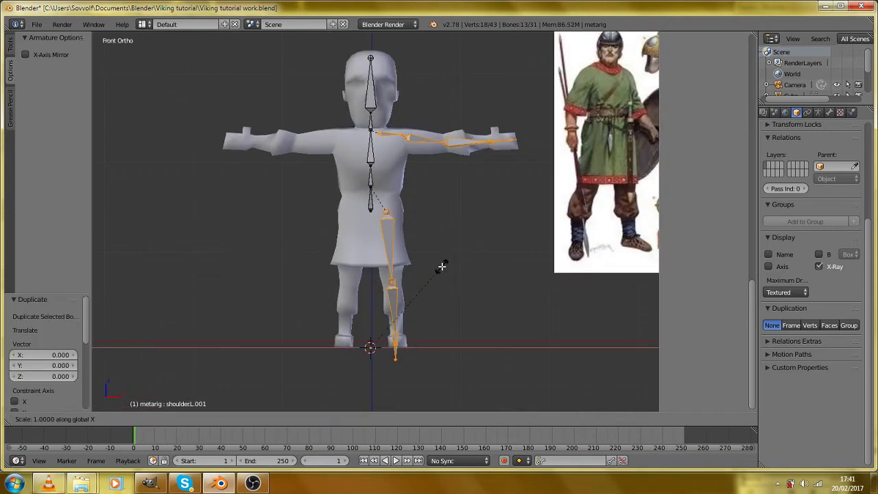
key(minus)
key(1)
key(Return)
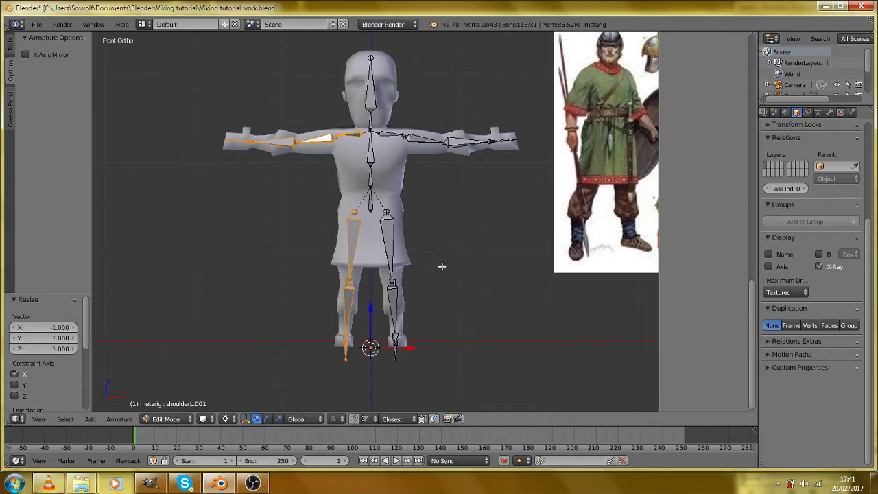
key(ctrl+z)
key(ctrl+z)
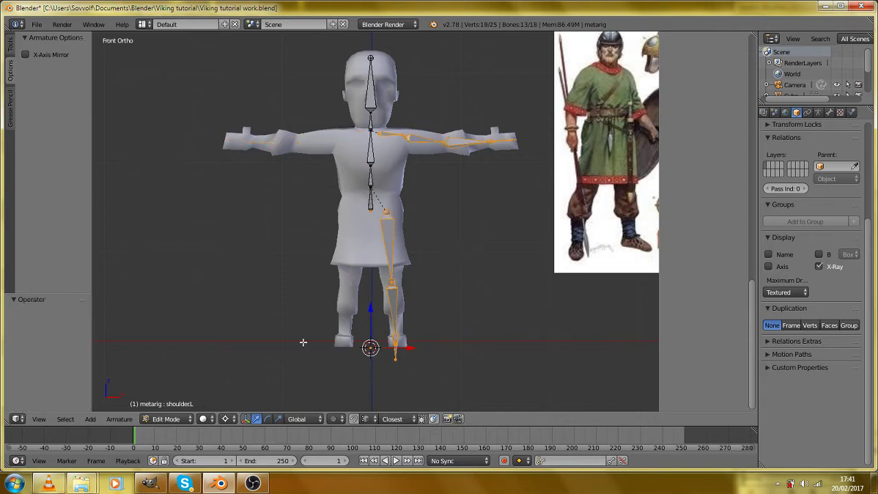
Review the 3D Cursor pivot setting and examine the cursor's position between the character's feet.
click(232, 420)
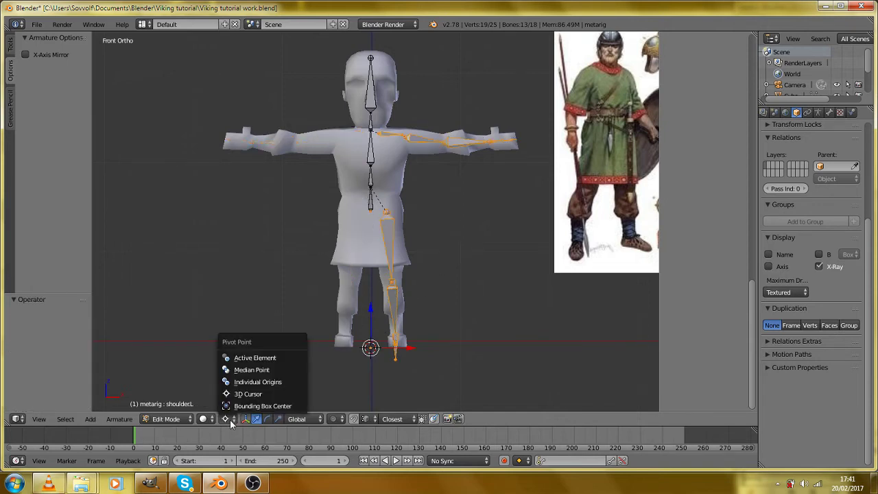
click(240, 395)
scroll(419, 377, up, 4)
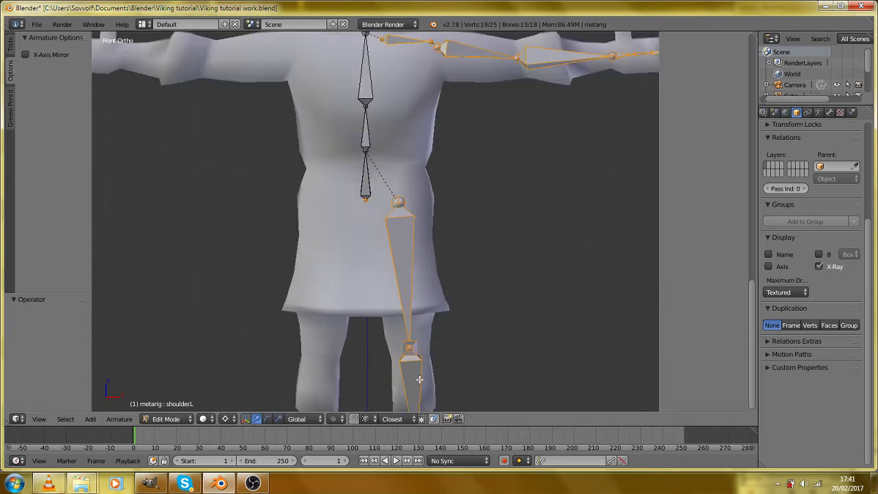
drag(383, 390, 390, 271)
scroll(389, 309, up, 6)
drag(377, 379, 377, 185)
key(KP_1)
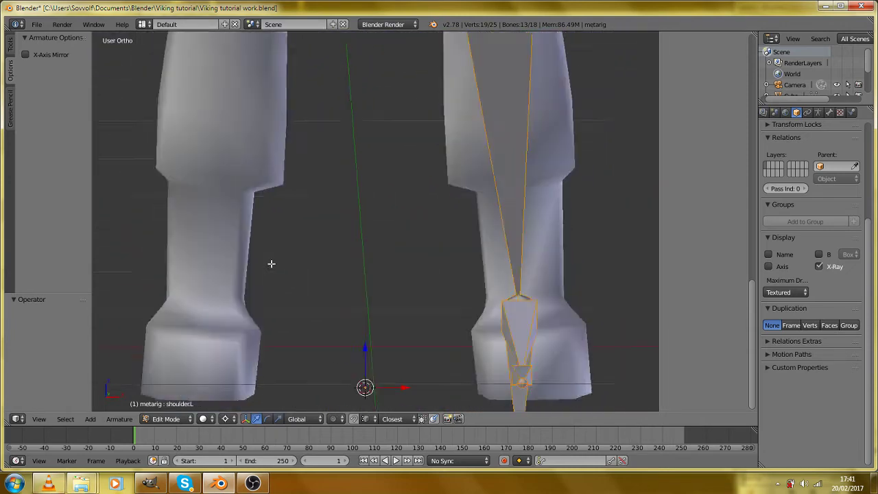
click(228, 420)
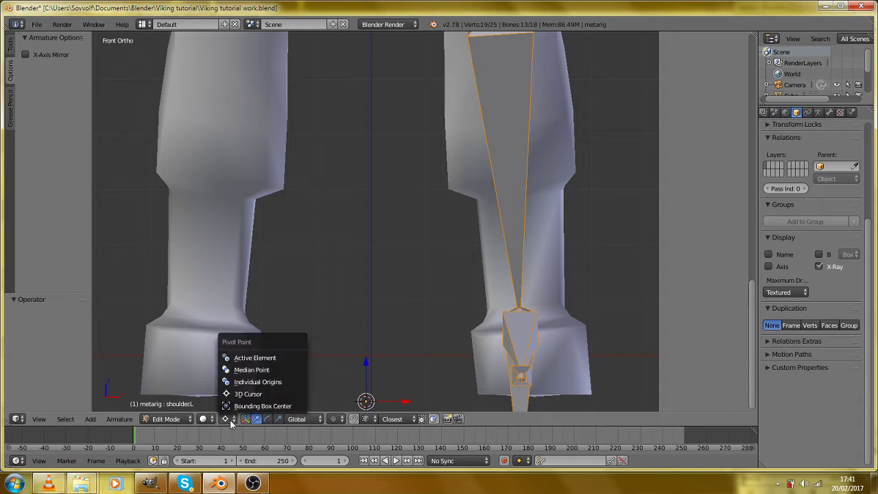
click(254, 395)
scroll(496, 261, down, 8)
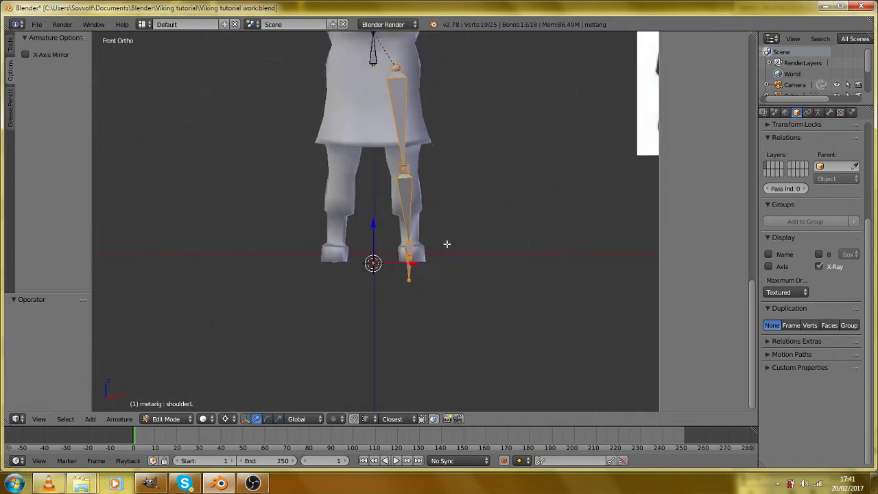
Duplicate the selected left arm and leg bones in place and mirror the copy to the other side with an X scale of -1.
drag(428, 126, 424, 234)
key(shift+d)
right_click(424, 234)
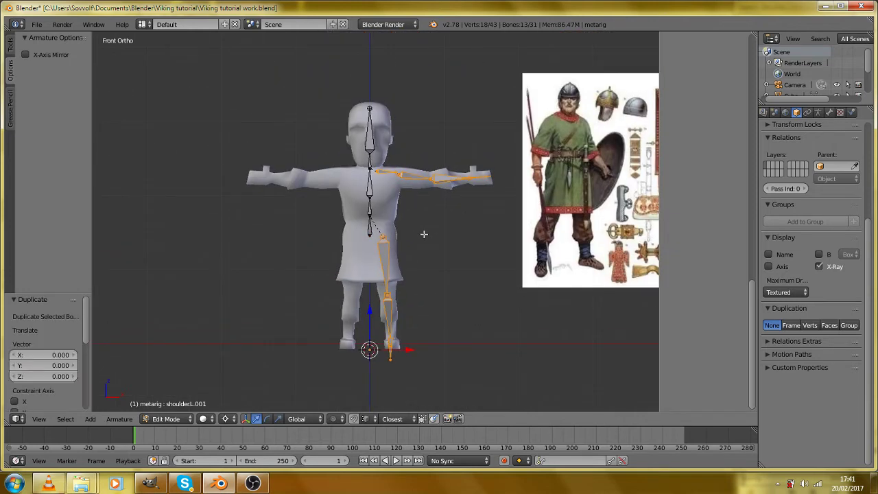
key(s)
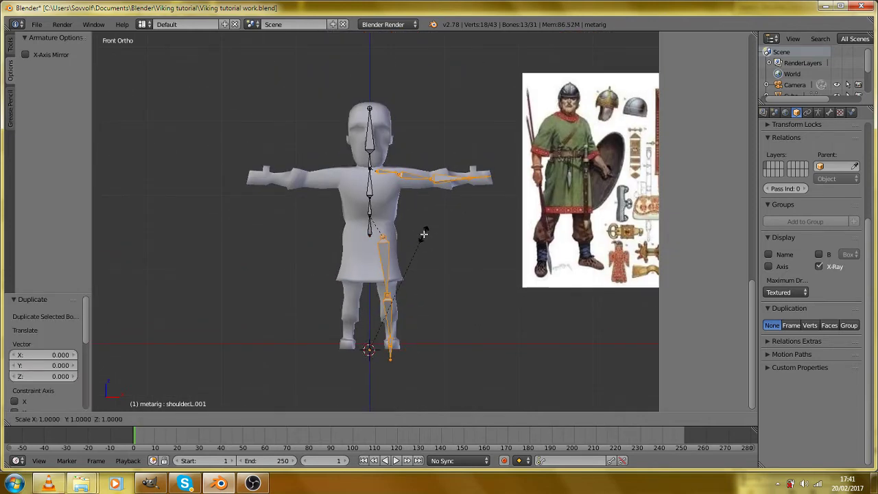
key(x)
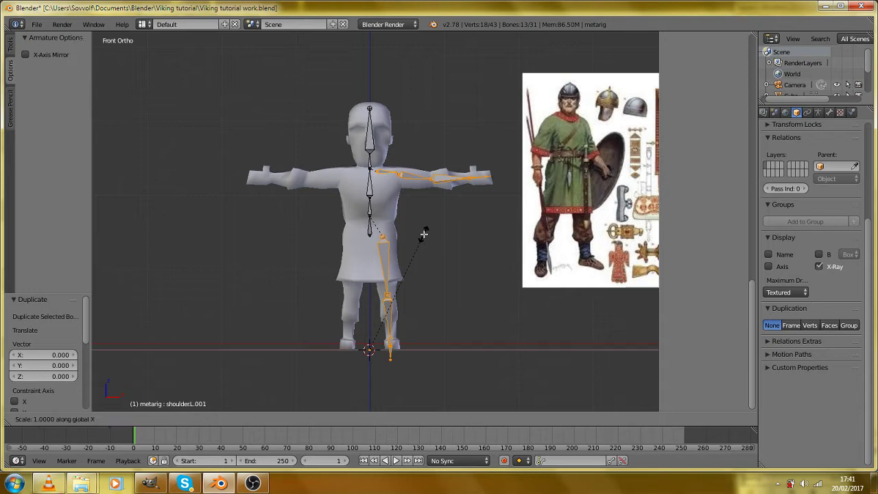
text(-1)
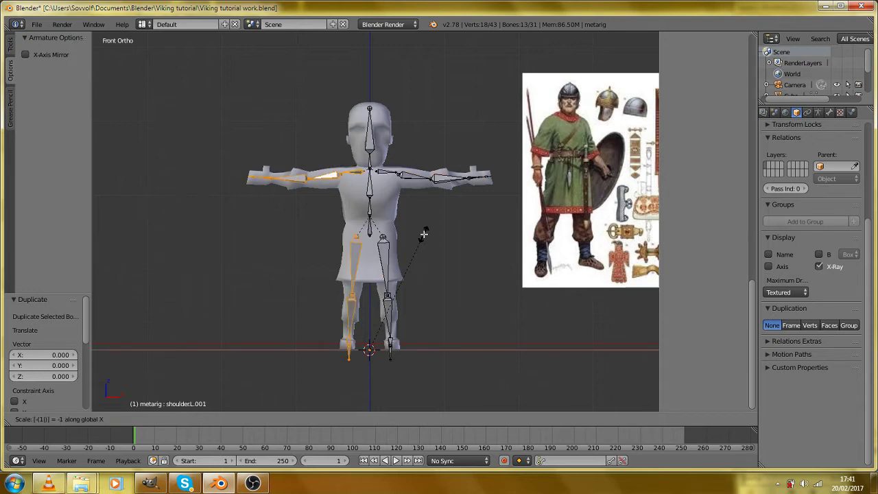
key(Return)
drag(339, 239, 336, 304)
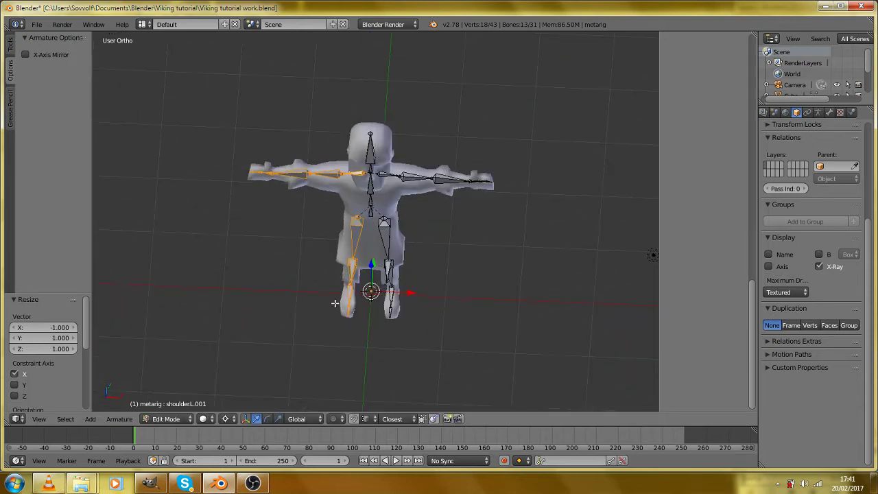
scroll(379, 334, up, 3)
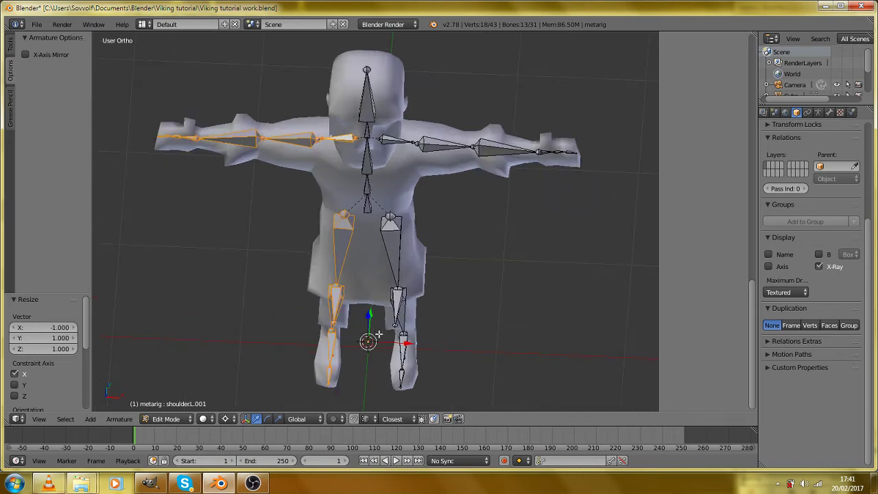
drag(379, 334, 380, 269)
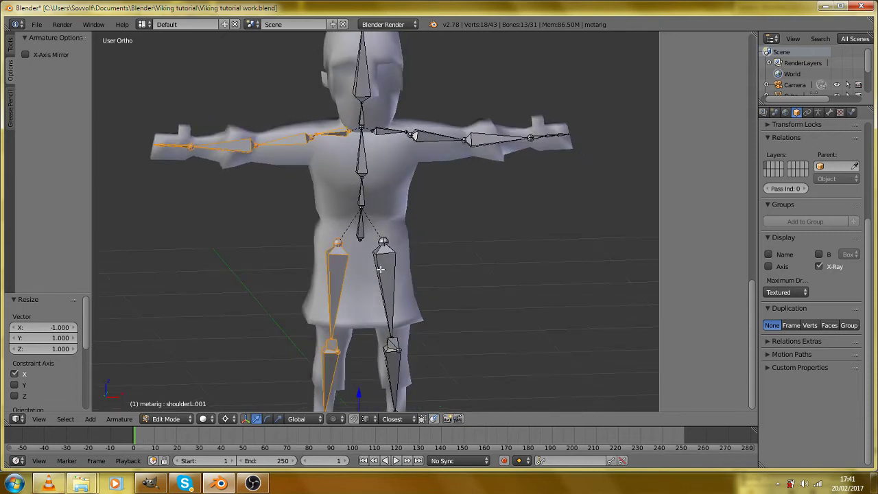
Recalculate the roll of the mirrored arm and leg bones to the Global +Y Axis.
key(ctrl+n)
click(380, 268)
key(KP_1)
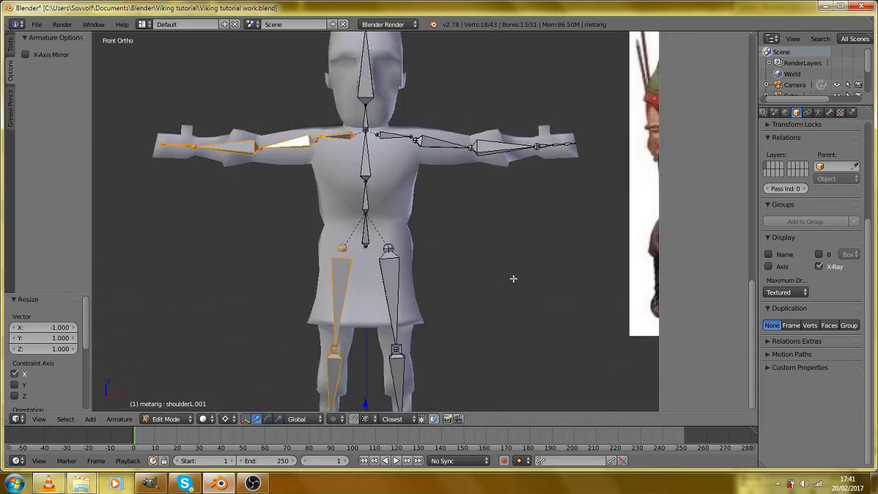
key(ctrl+n)
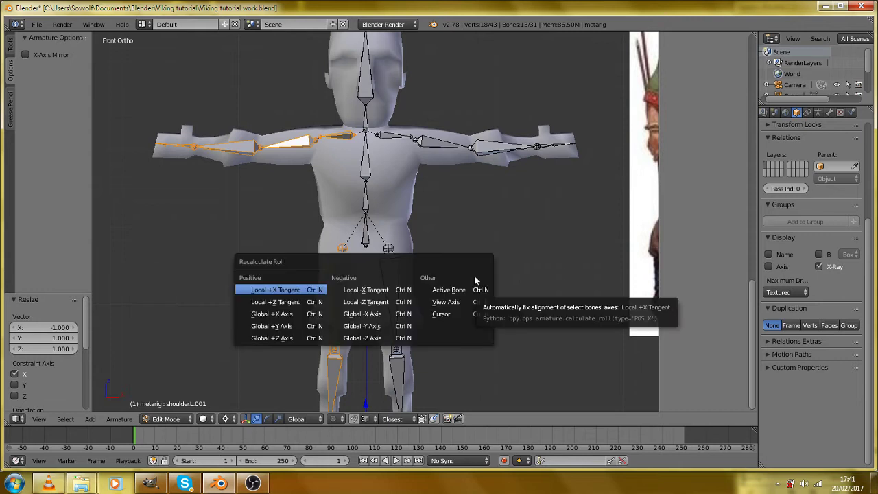
click(298, 324)
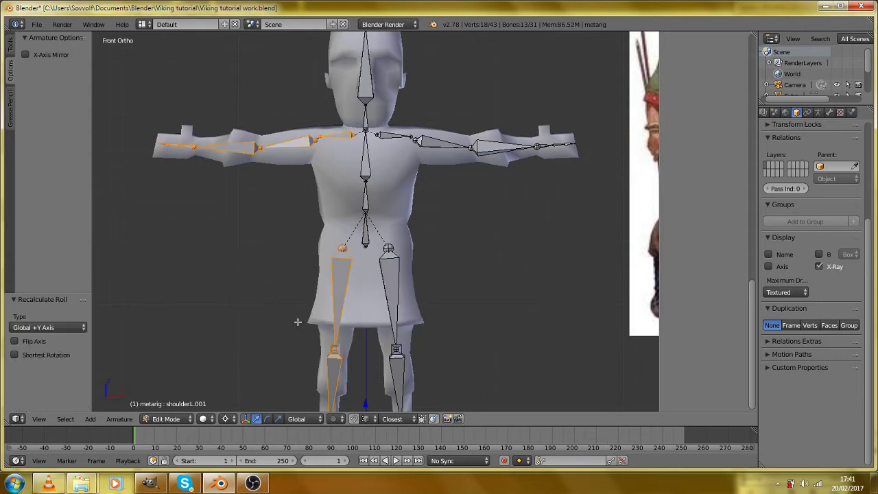
Select only the original left arm bones from shoulder to hand and recalculate their roll to the Global +Y Axis.
scroll(292, 232, up, 1)
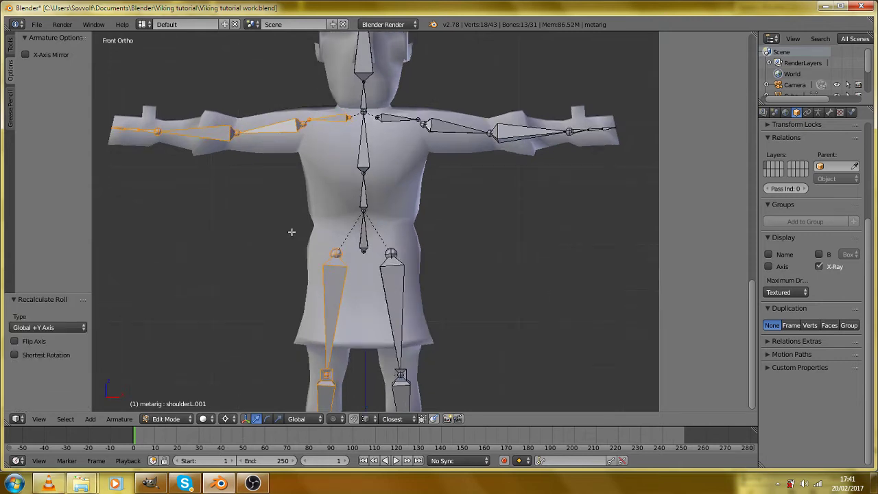
key(a)
key(c)
mouse_move(600, 131)
mouse_down()
mouse_move(621, 132)
mouse_move(424, 130)
mouse_up()
right_click(417, 133)
key(ctrl+n)
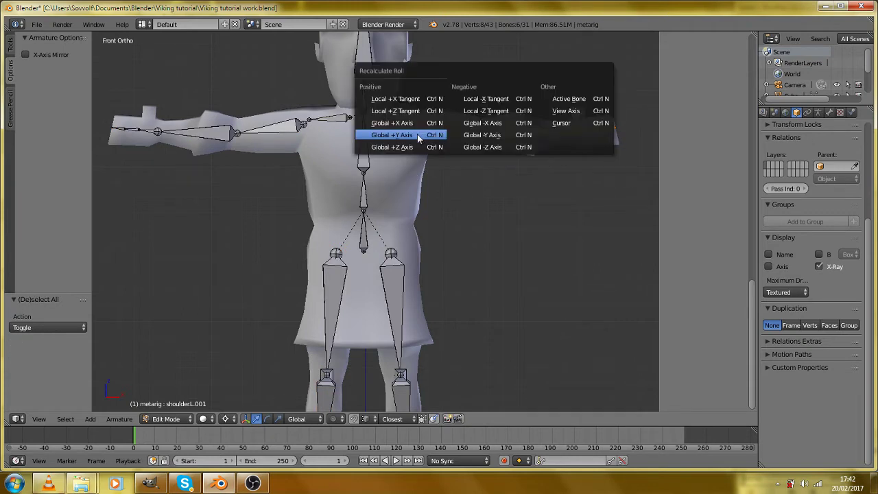
click(417, 133)
drag(449, 166, 453, 187)
key(KP_1)
scroll(454, 187, down, 1)
scroll(453, 192, down, 2)
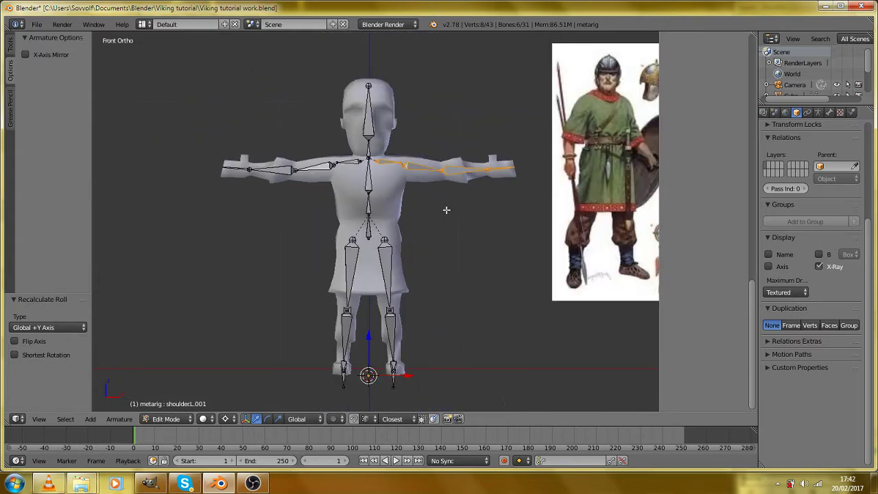
Leave armature editing and switch the metarig to Pose Mode in the front view.
scroll(436, 242, up, 2)
key(Tab)
mouse_move(436, 240)
mouse_down()
mouse_move(433, 214)
mouse_move(345, 246)
mouse_move(199, 255)
mouse_move(434, 249)
mouse_up()
key(KP_1)
click(163, 418)
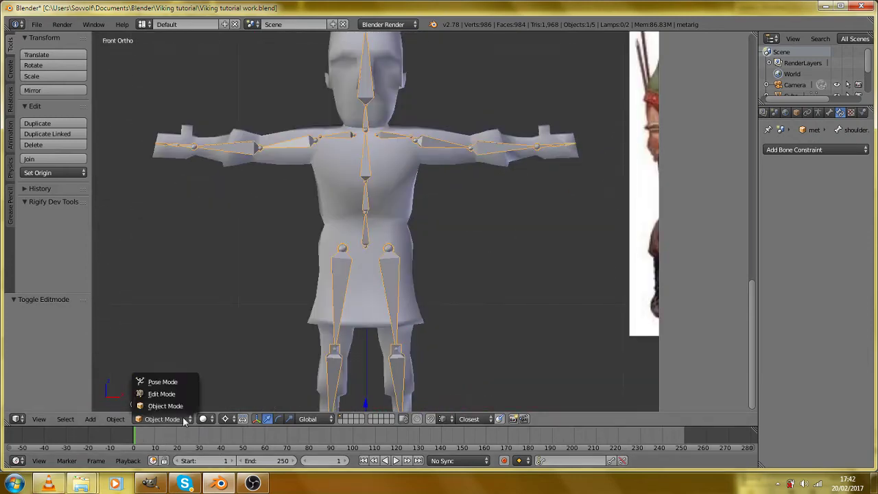
click(179, 382)
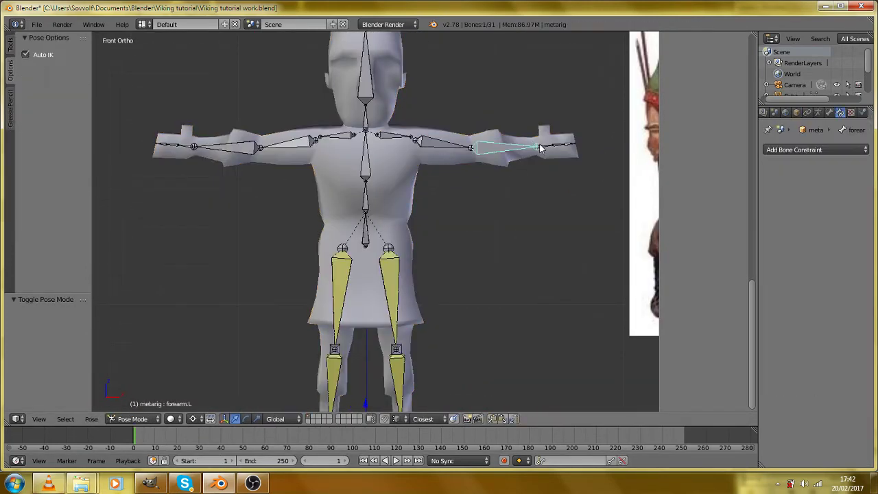
Try moving the left hand bone and rotating the left shoulder bone, cancelling both transforms.
right_click(548, 149)
key(g)
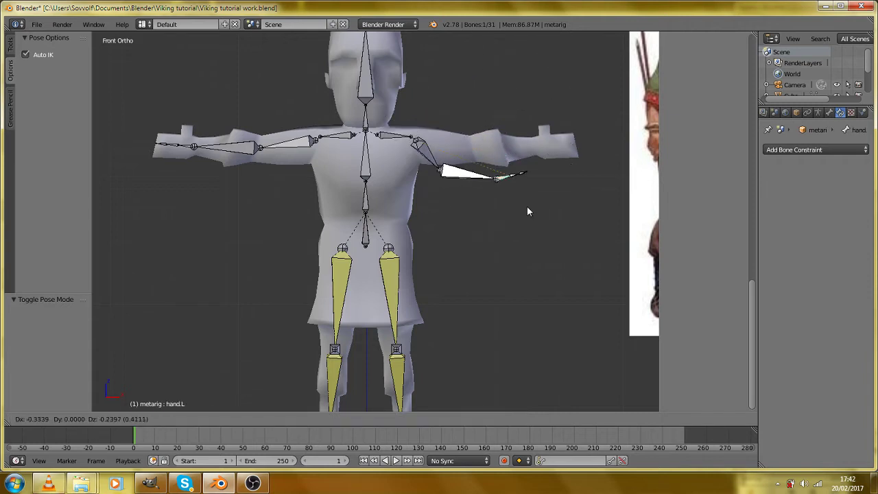
key(Escape)
key(r)
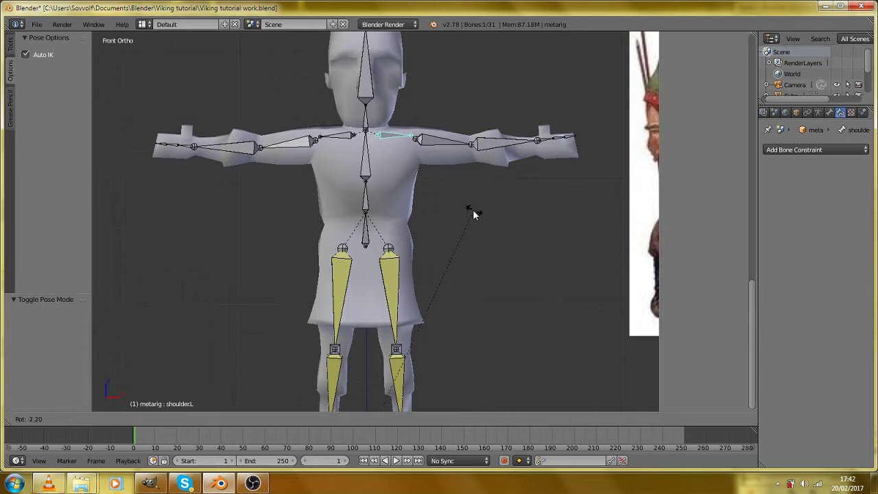
key(Escape)
Try rotating the left shoulder bone with the pivot point set to Individual Origins.
click(194, 418)
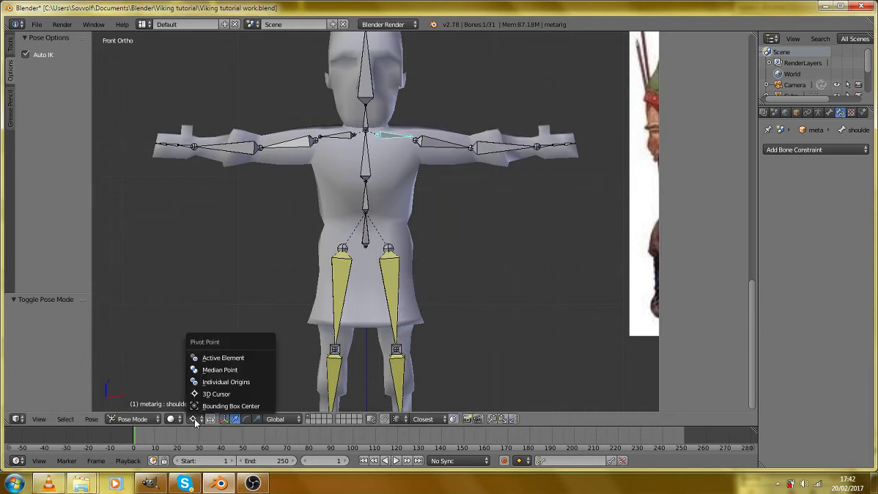
click(223, 382)
key(r)
key(Escape)
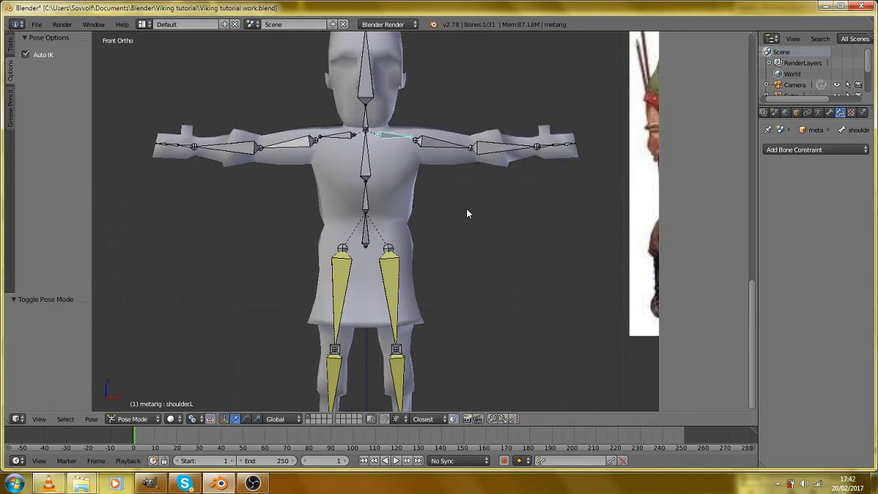
Set the pivot point to Median Point and test the left shoulder bone's rotation, cancelling the rotation.
click(193, 418)
click(223, 369)
key(r)
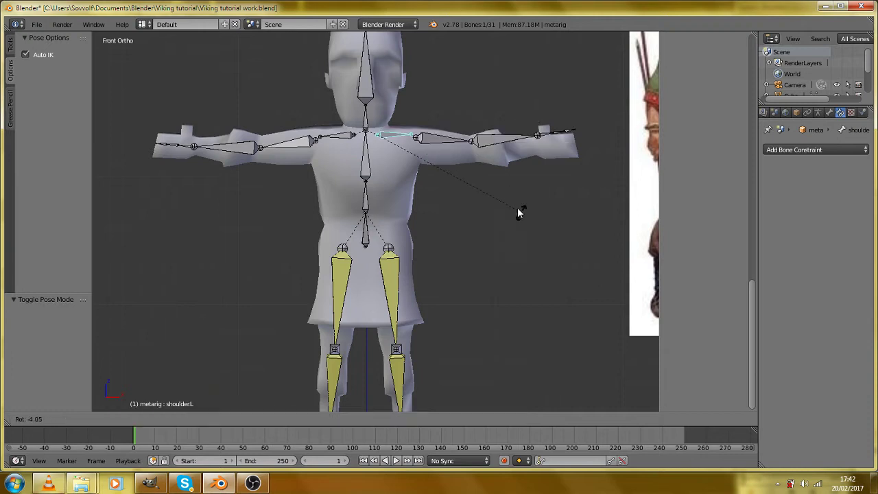
right_click(439, 152)
Move the left forearm bone about -0.925 along X and -0.761 along Z to lower the arm beside the torso.
right_click(441, 151)
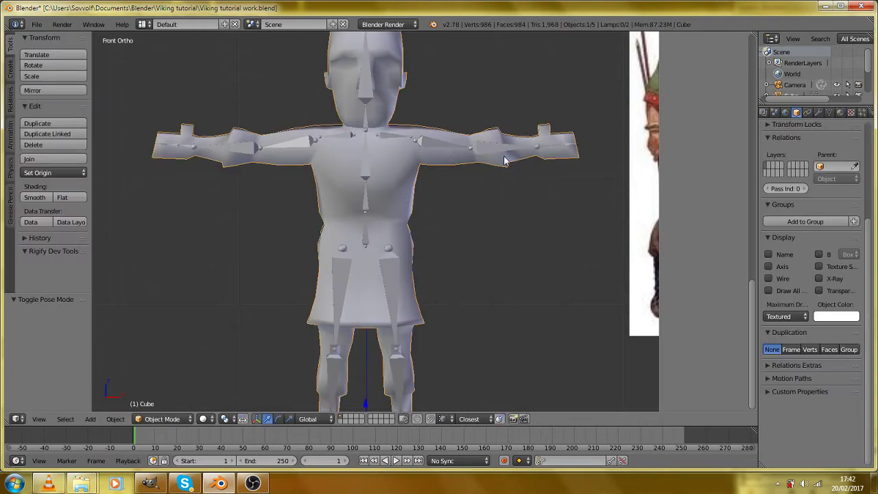
right_click(441, 144)
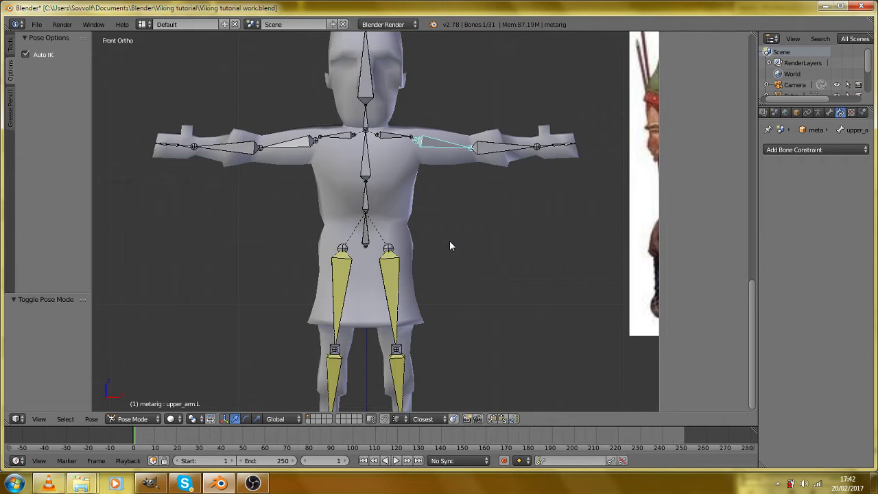
scroll(449, 240, up, 4)
scroll(459, 231, down, 2)
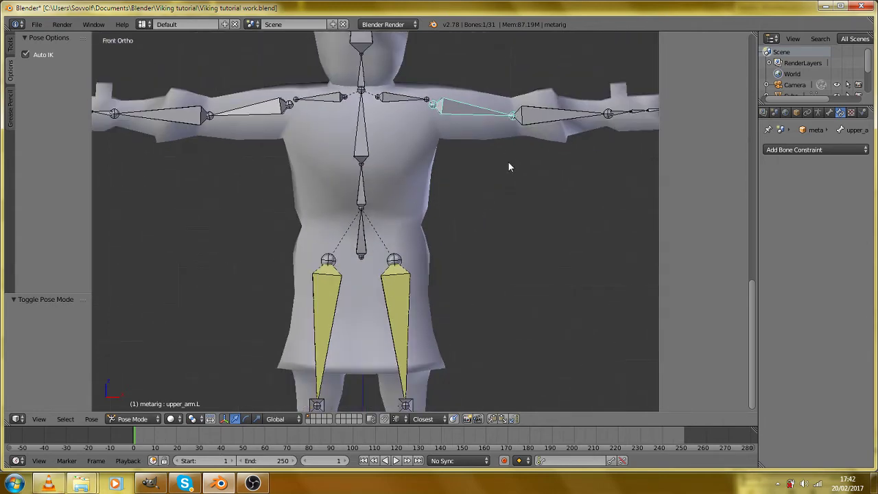
drag(515, 157, 360, 232)
scroll(360, 232, up, 2)
scroll(360, 232, up, 1)
right_click(428, 163)
scroll(433, 198, down, 3)
key(g)
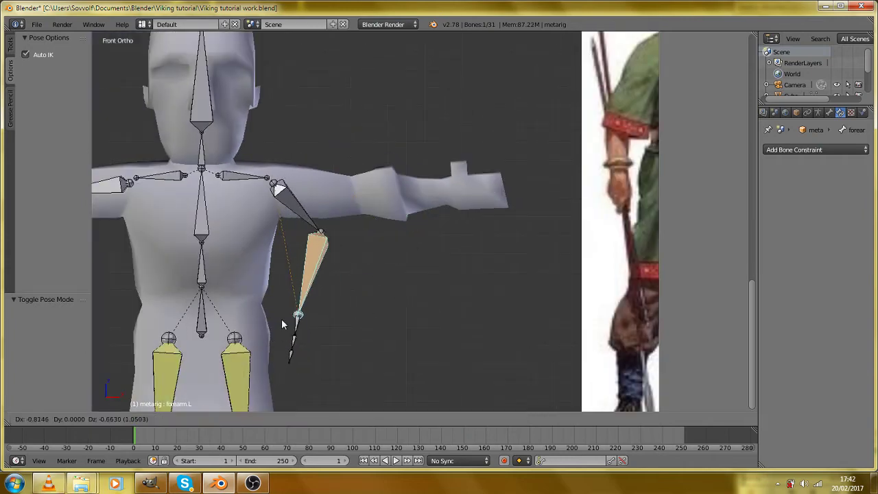
click(259, 337)
From the side, shift the left forearm bone about -0.199 along Y and try a trackball rotation on it.
drag(377, 320, 306, 321)
key(g)
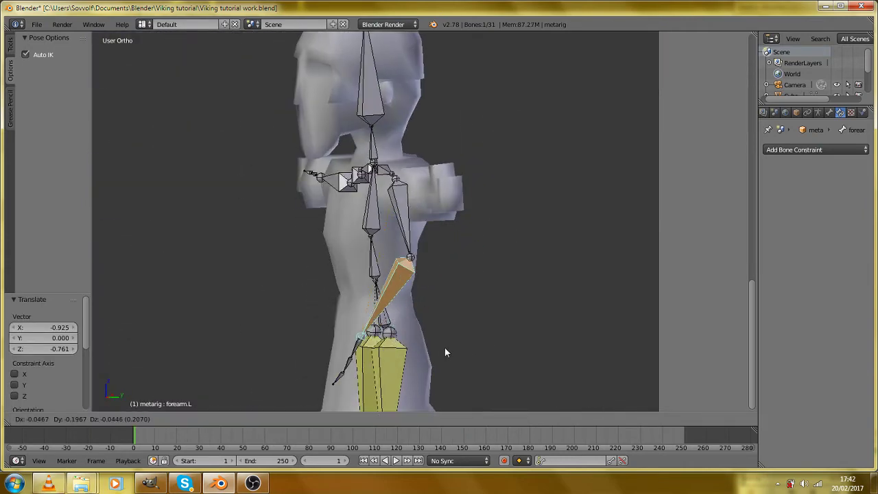
click(443, 340)
key(r)
key(r)
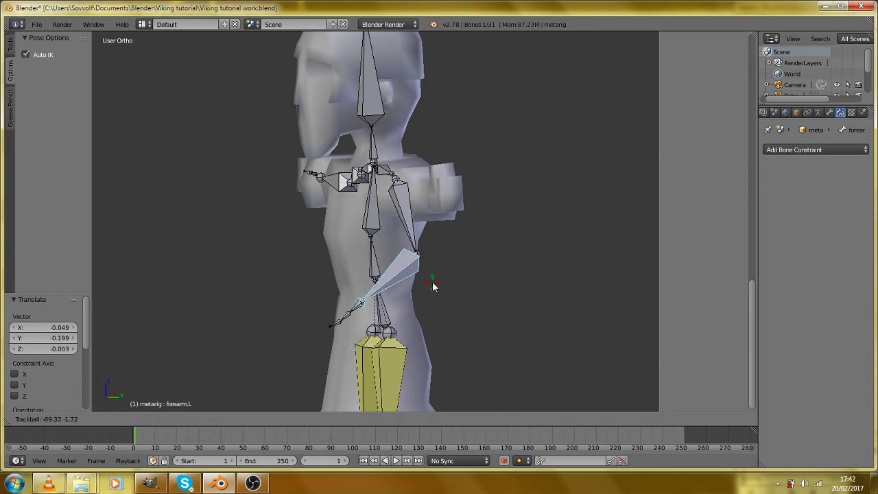
key(Escape)
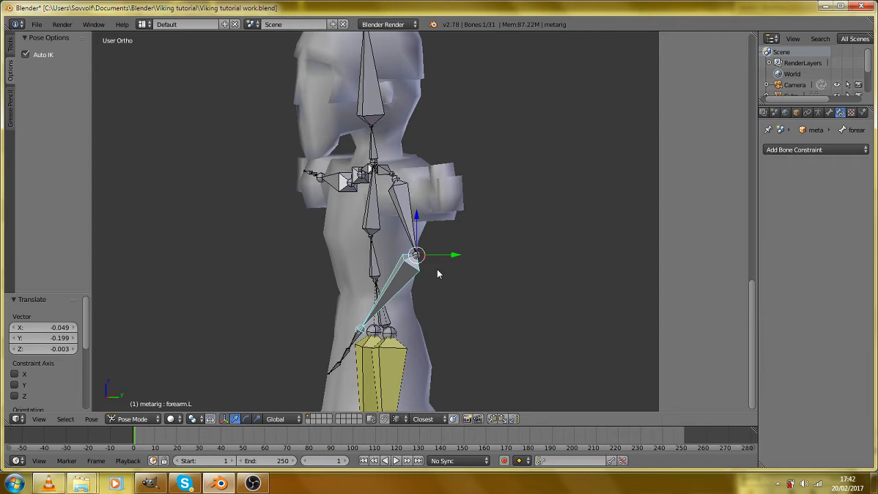
Clear the pose rotation of all bones and return to the front view.
key(a)
key(alt+r)
key(KP_1)
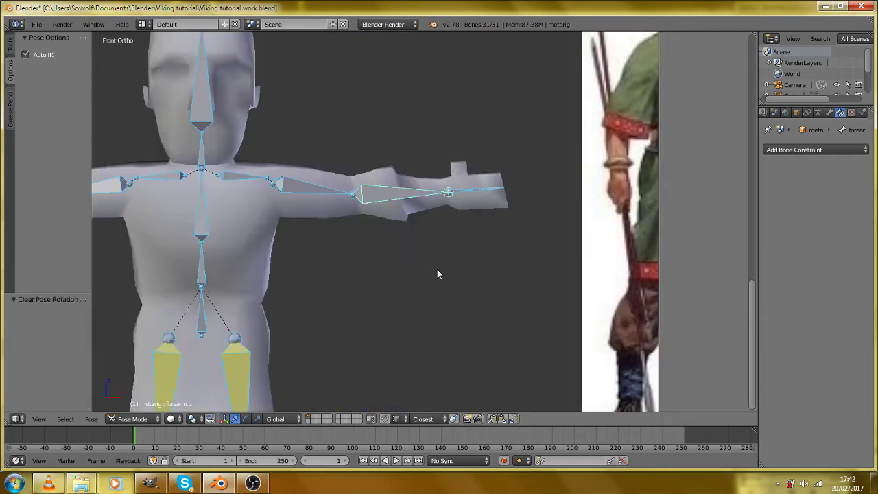
scroll(437, 249, up, 2)
scroll(432, 227, down, 1)
key(z)
scroll(402, 225, down, 3)
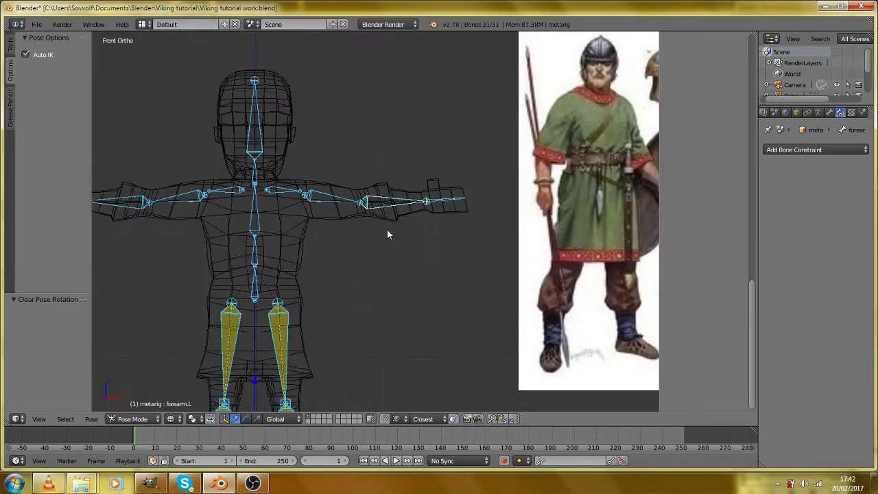
key(z)
drag(380, 233, 311, 257)
key(Tab)
key(Tab)
In wireframe display, select the Viking mesh together with the metarig and parent it by Armature Deform With Automatic Weights.
drag(335, 230, 364, 224)
key(z)
right_click(334, 223)
right_click(289, 194)
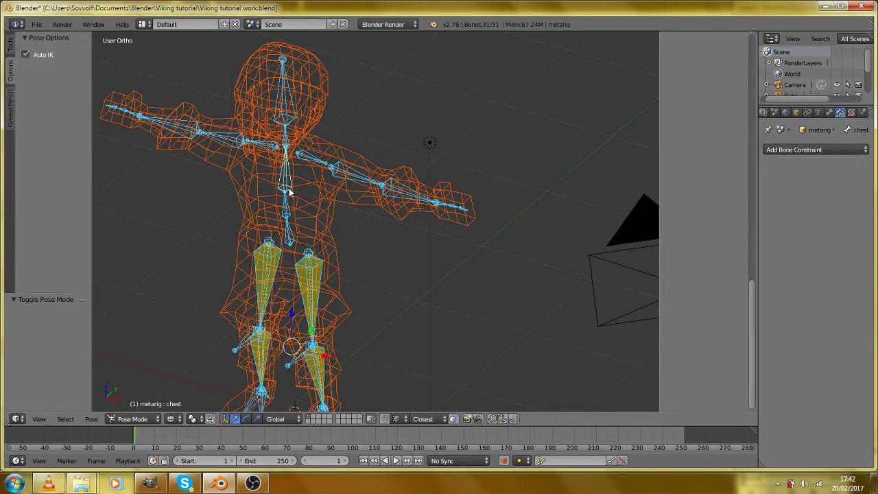
key(ctrl+p)
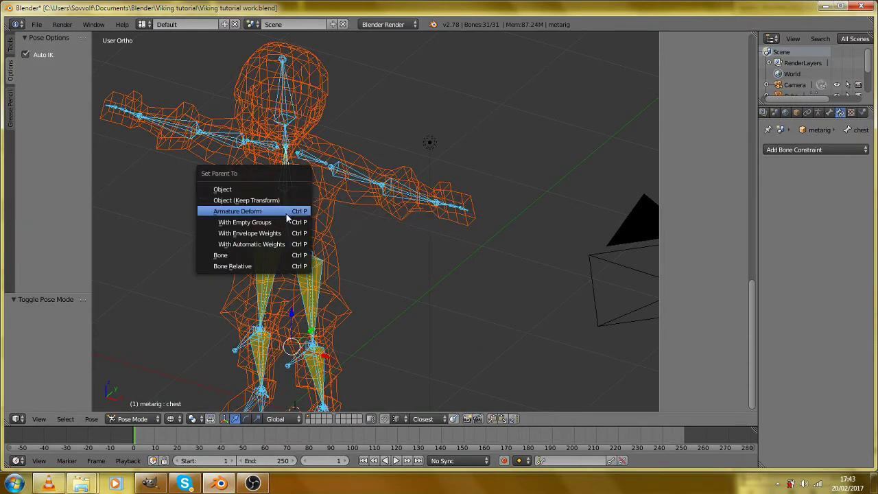
click(274, 244)
Return to the front view and show the character with Texture viewport shading.
key(z)
key(KP_1)
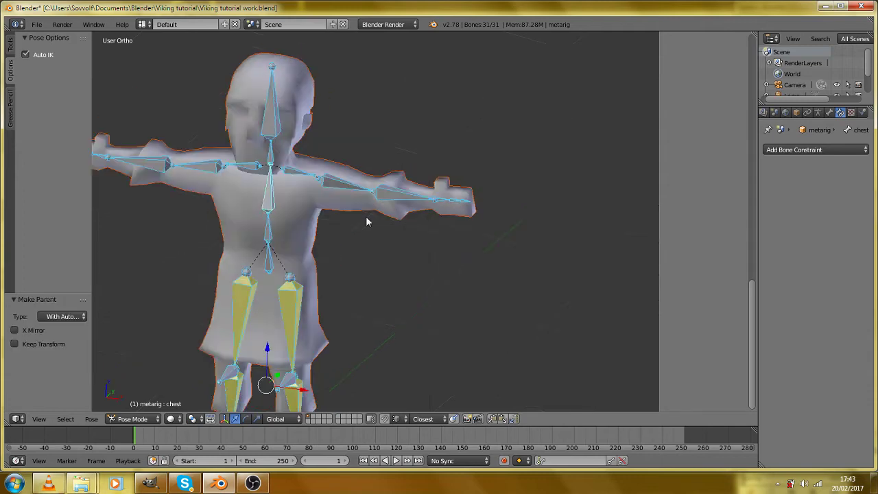
click(173, 418)
click(187, 370)
scroll(372, 210, up, 4)
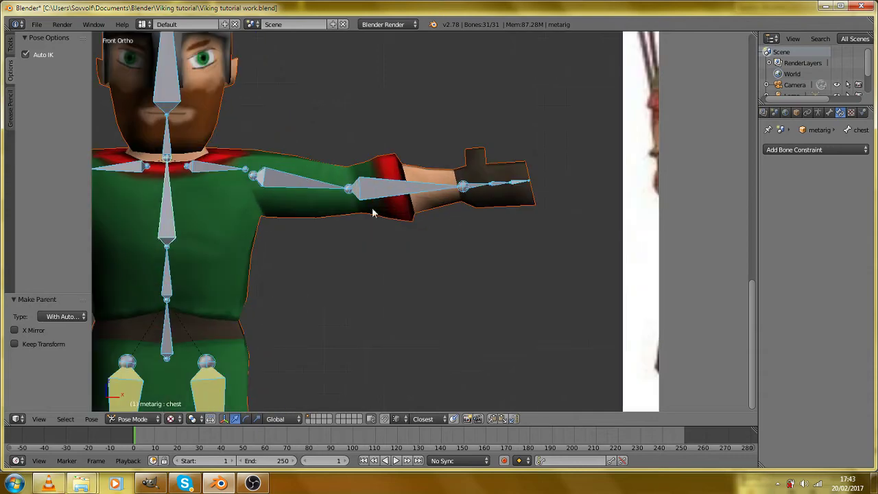
Test the mesh deformation by moving the left hand bone up toward the head, cancelling the move.
right_click(461, 194)
key(g)
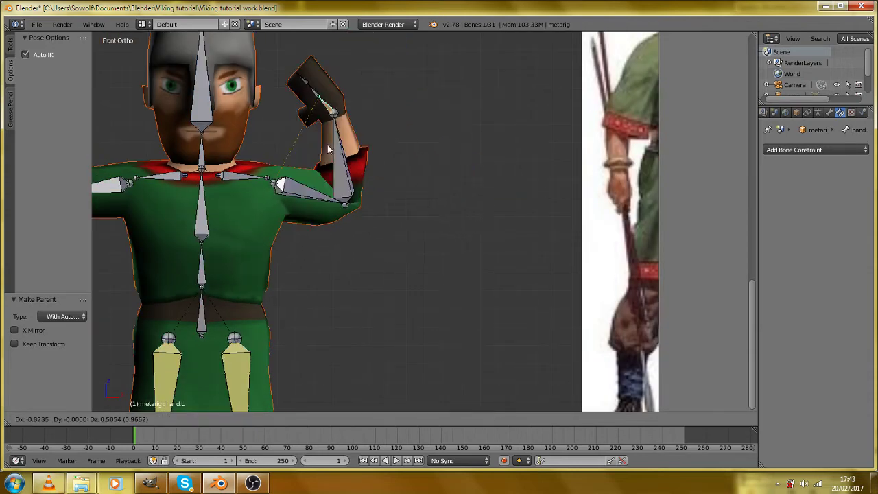
right_click(340, 113)
scroll(322, 117, down, 2)
Select the head bone and test the head's deformation with a free trackball rotation.
right_click(250, 123)
drag(490, 163, 403, 180)
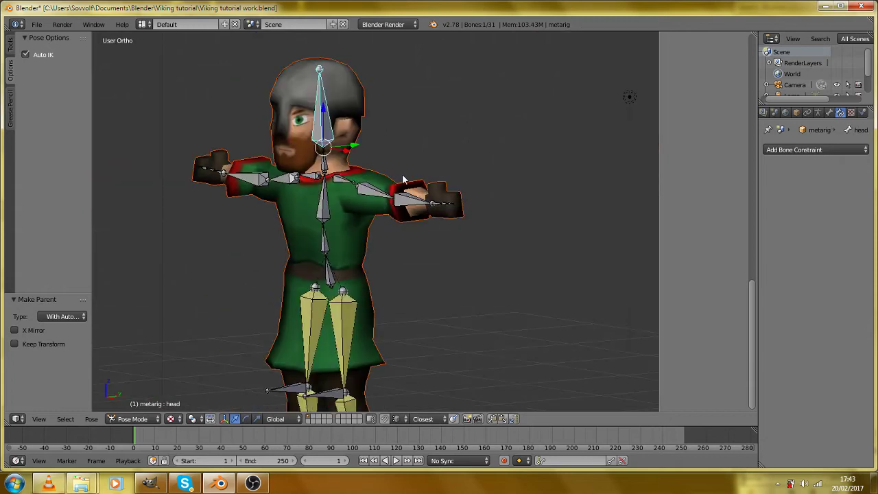
key(g)
key(Escape)
key(r)
key(r)
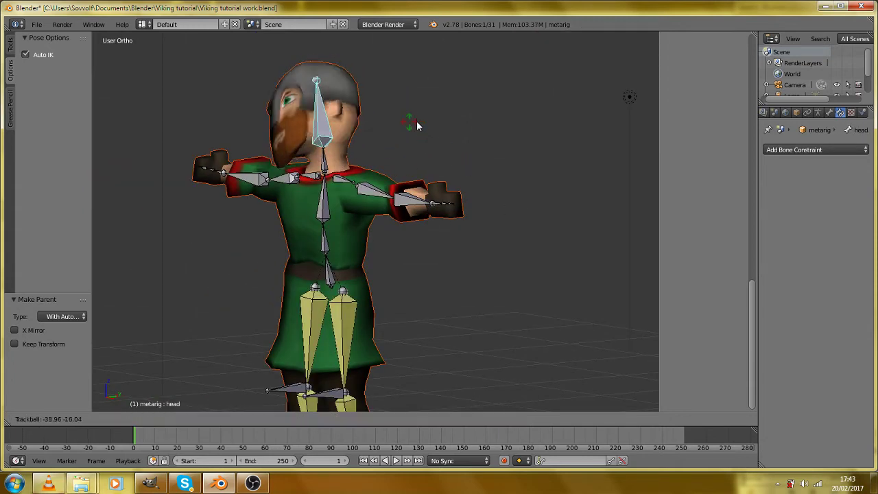
click(448, 148)
In the right view, move the shin.L.001 bone about -1.398 along Y and 1.235 along Z to raise the leg.
right_click(331, 199)
scroll(332, 199, down, 4)
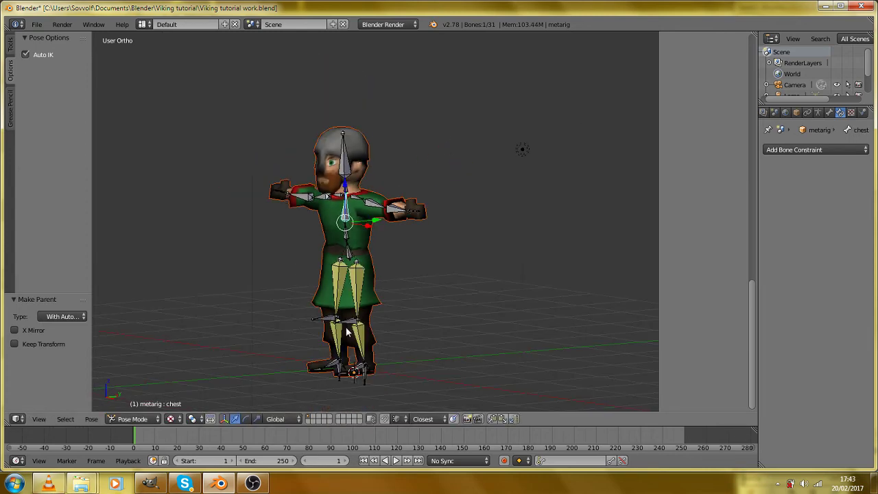
key(KP_1)
key(KP_3)
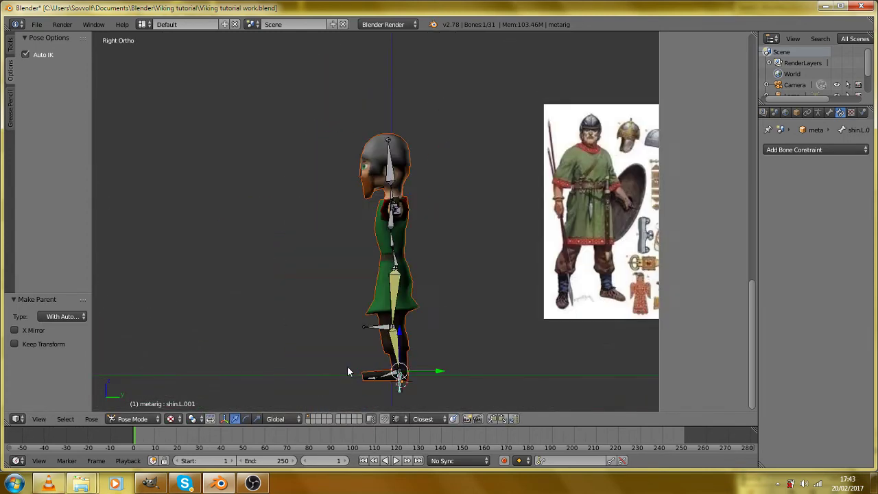
key(g)
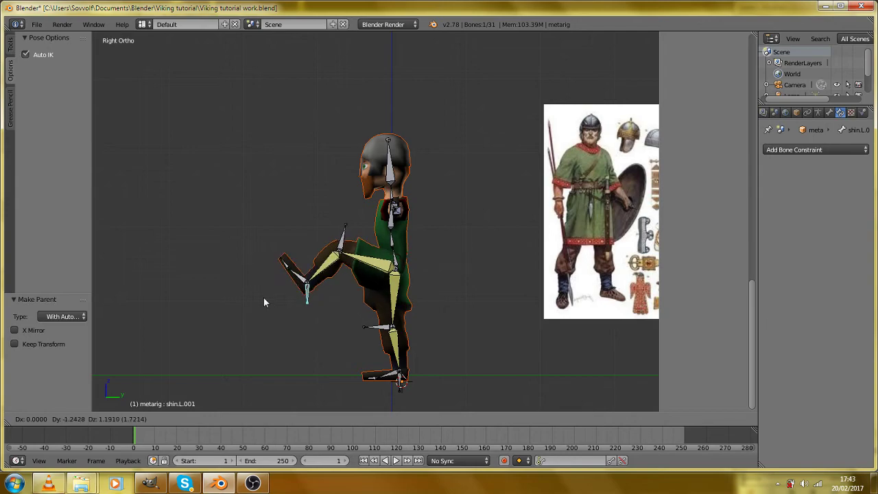
click(259, 293)
mouse_move(258, 291)
mouse_down()
mouse_move(433, 308)
mouse_move(473, 328)
mouse_move(264, 299)
mouse_up()
scroll(355, 307, up, 5)
scroll(265, 299, down, 3)
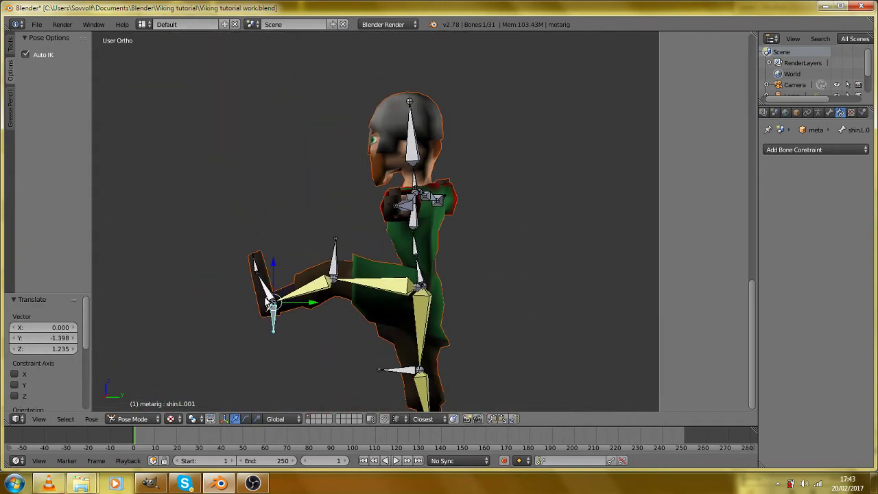
Select all bones, clear their pose location and return to the front view.
key(a)
key(a)
key(alt+g)
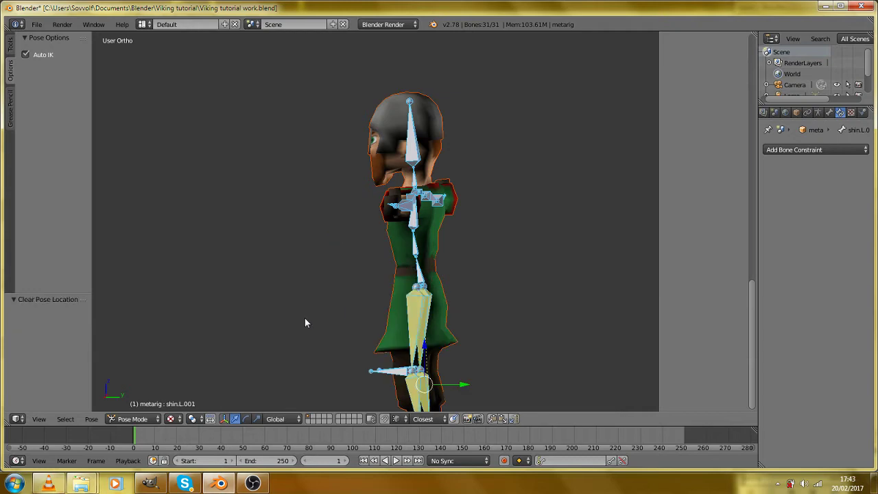
key(KP_1)
scroll(474, 328, up, 4)
scroll(474, 328, down, 3)
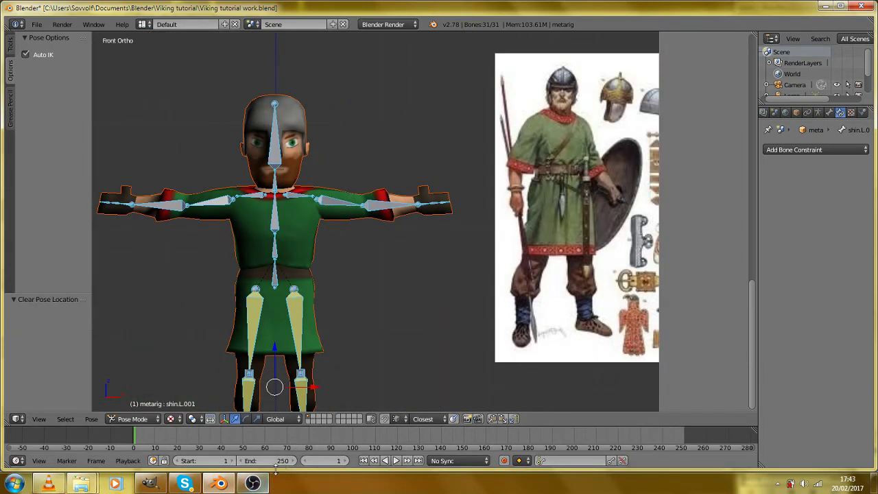
Select the head bone and test the head's deformation with a free trackball rotation in the front view, cancelling the rotation.
scroll(260, 295, up, 4)
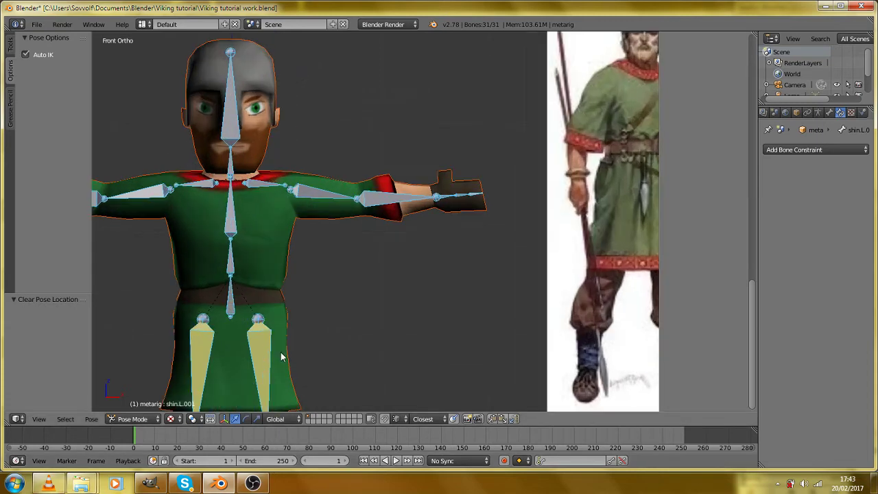
scroll(219, 148, down, 1)
right_click(214, 131)
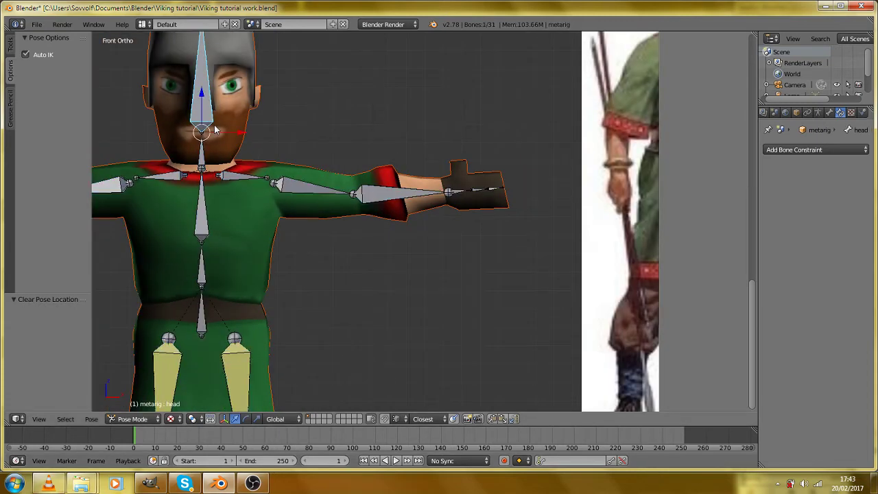
key(r)
key(r)
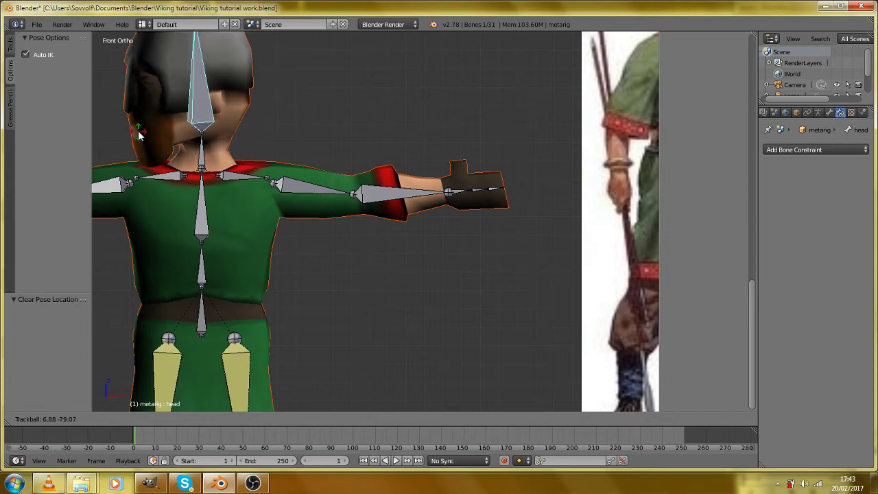
right_click(138, 132)
Test how the mesh deforms when the neck bone is rotated freely with the trackball, cancelling the rotation.
right_click(199, 157)
key(r)
key(r)
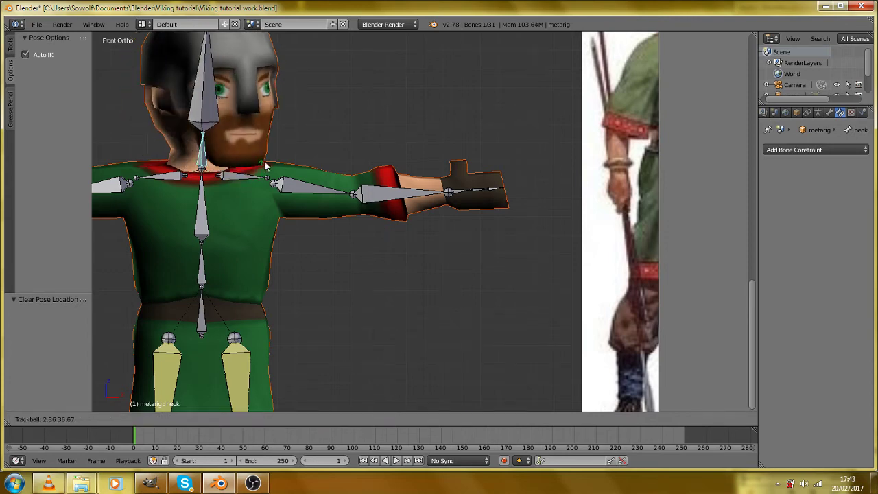
right_click(192, 158)
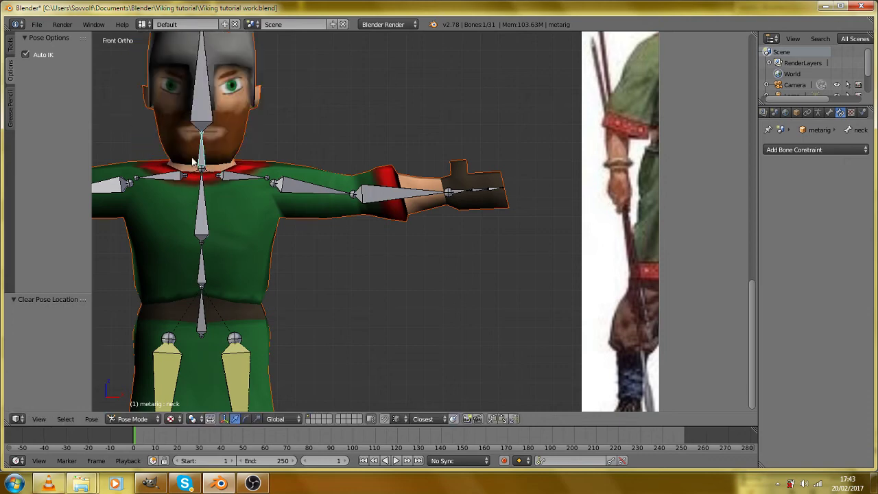
Select the spine bone and test the torso's deformation by moving it in the front view, cancelling the move.
drag(193, 162, 237, 210)
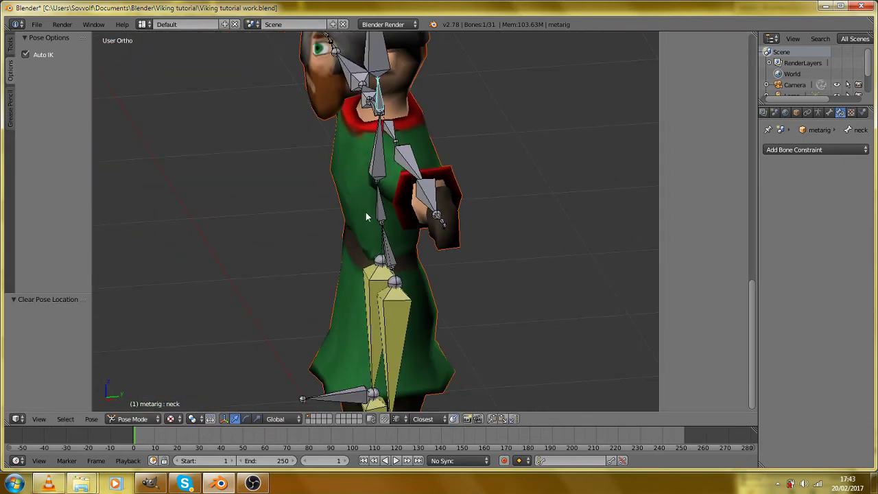
right_click(365, 217)
key(KP_1)
key(g)
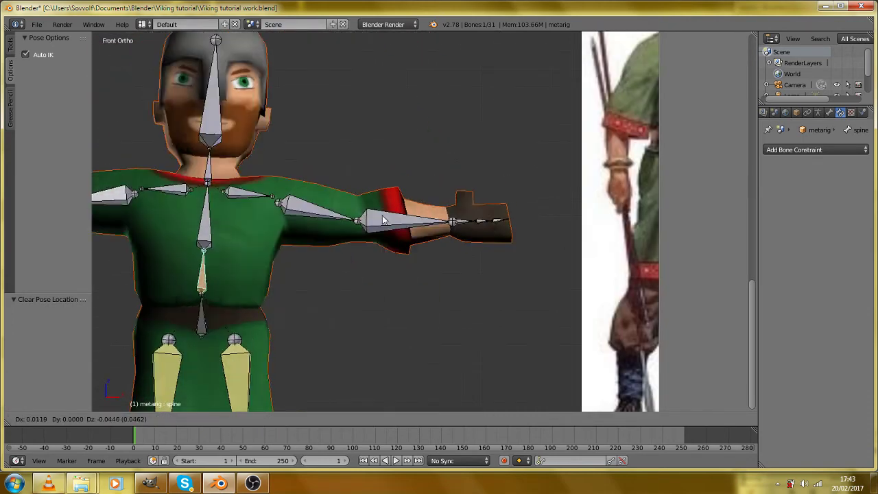
right_click(383, 220)
Select the hips bone of the metarig in pose mode and test moving it in the front view, cancelling the move.
key(ctrl+Tab)
right_click(210, 325)
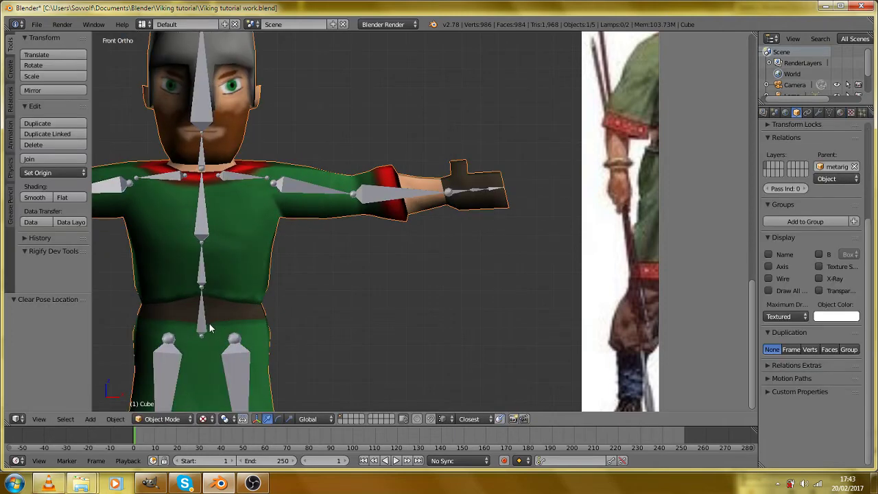
right_click(205, 324)
key(g)
right_click(322, 383)
scroll(322, 355, down, 2)
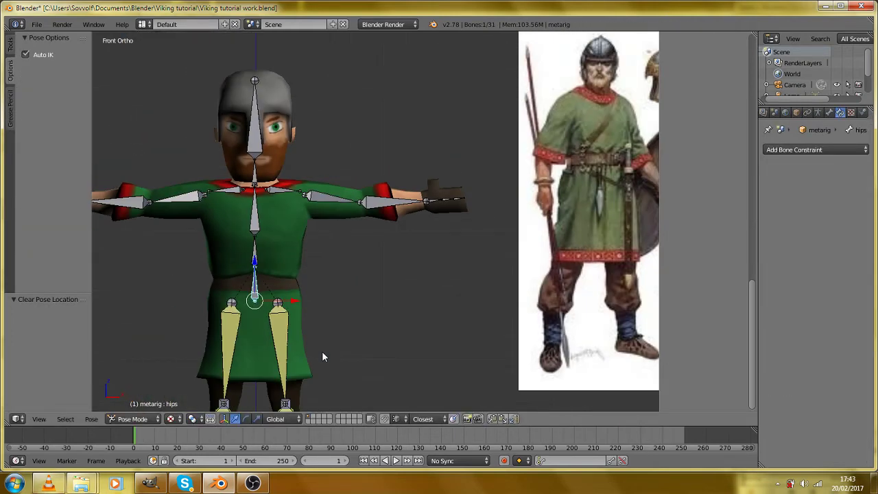
In the right view, test a squat by moving the hips bone down and backward, cancelling each move.
key(KP_3)
key(g)
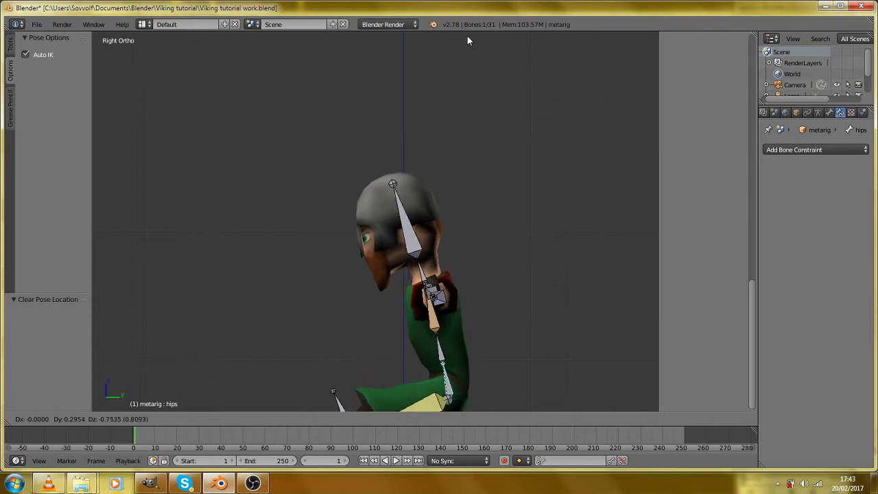
right_click(453, 397)
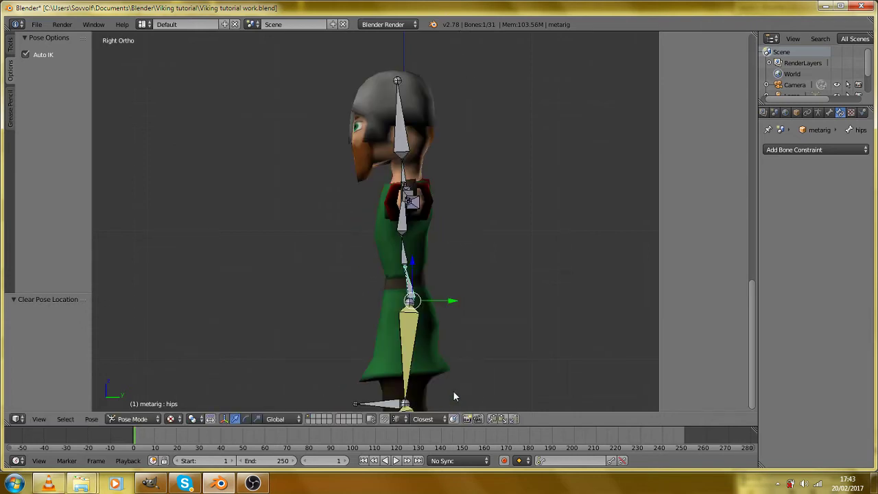
key(g)
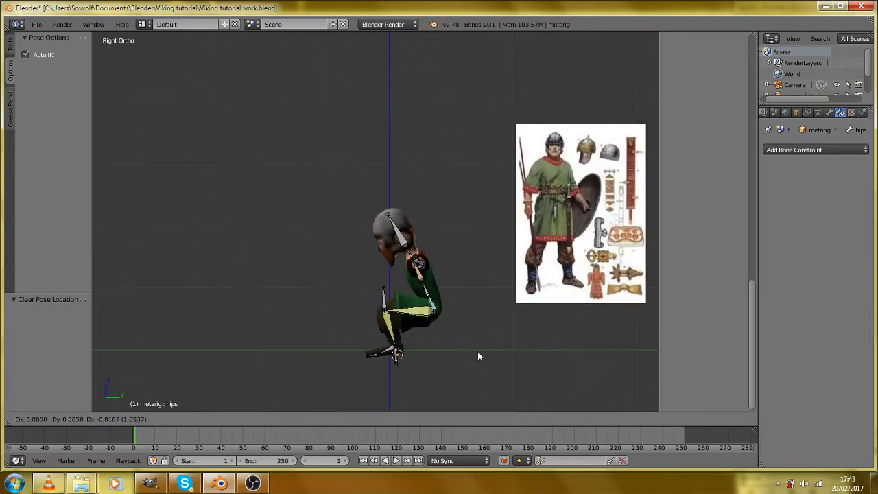
right_click(459, 333)
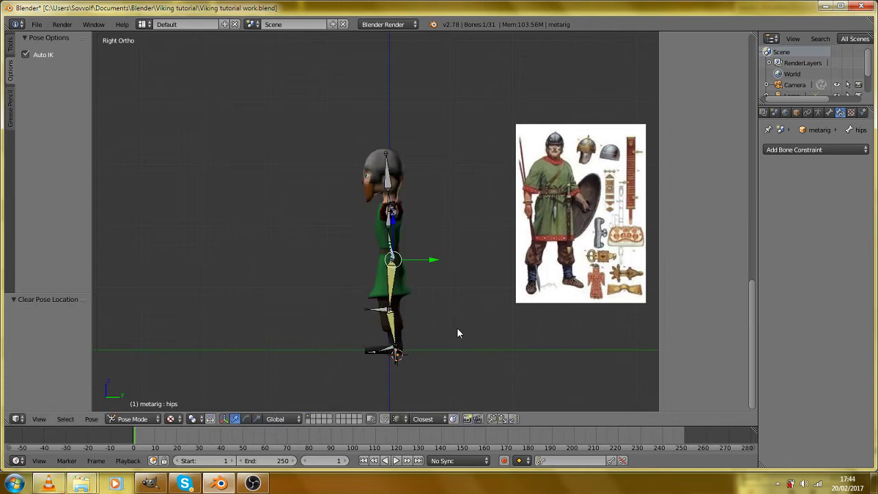
Return to the front view and deselect all bones of the metarig.
key(KP_1)
scroll(412, 339, up, 2)
scroll(388, 271, up, 2)
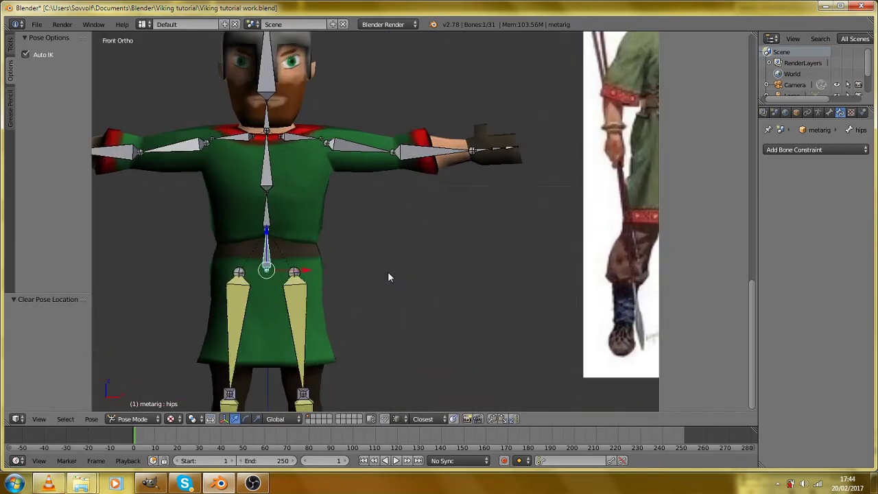
key(a)
scroll(441, 179, down, 2)
scroll(442, 184, down, 5)
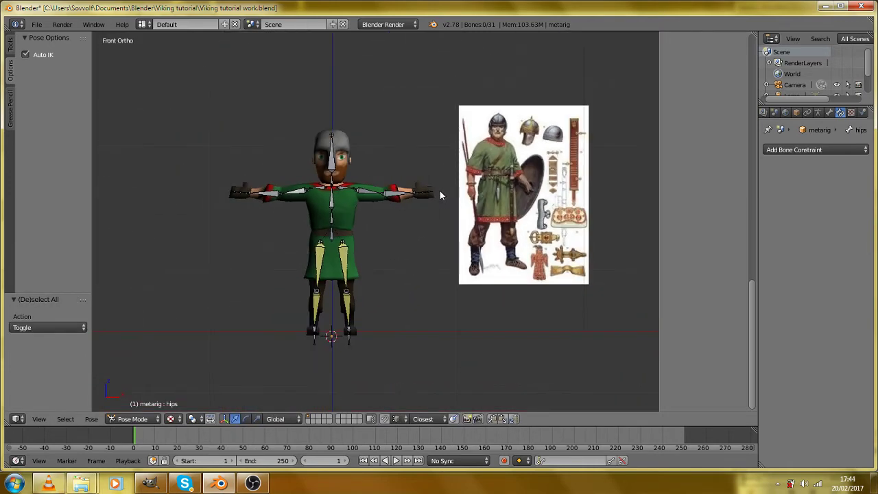
Examine the Viking and axe reference images around the character in the front view.
scroll(425, 257, up, 3)
scroll(440, 212, up, 5)
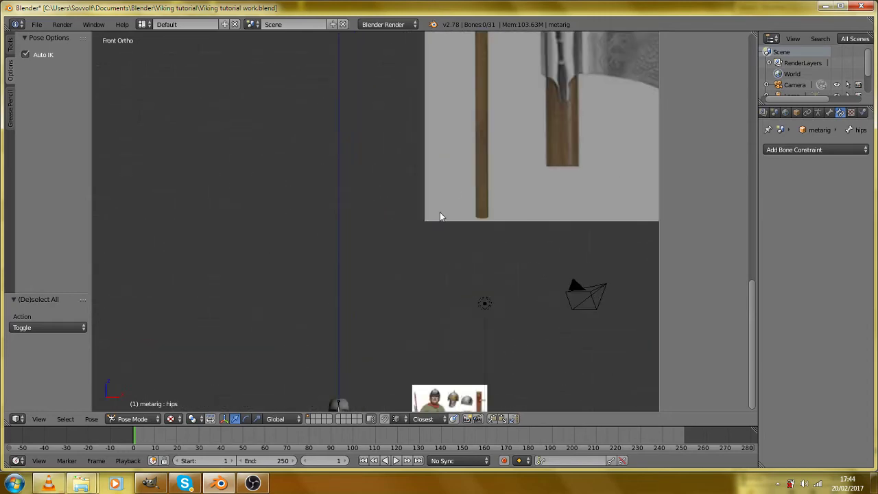
scroll(389, 269, down, 5)
scroll(369, 376, up, 12)
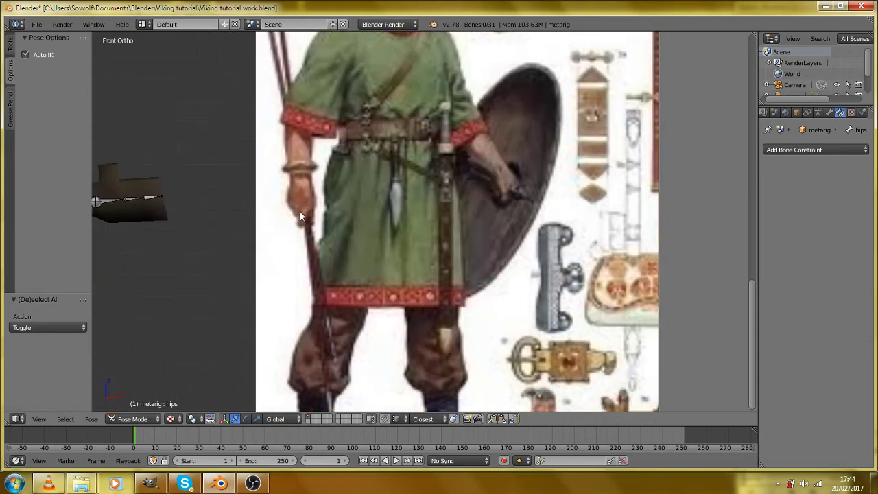
scroll(301, 252, down, 2)
scroll(323, 195, down, 5)
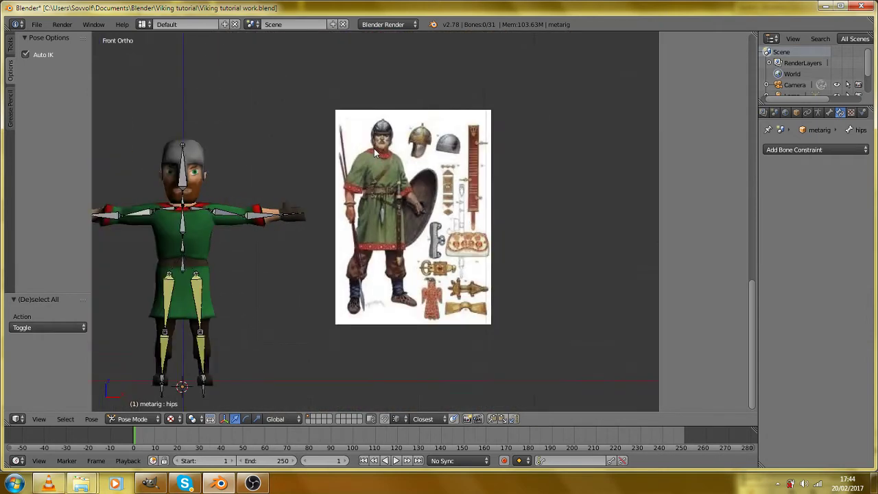
scroll(376, 339, down, 3)
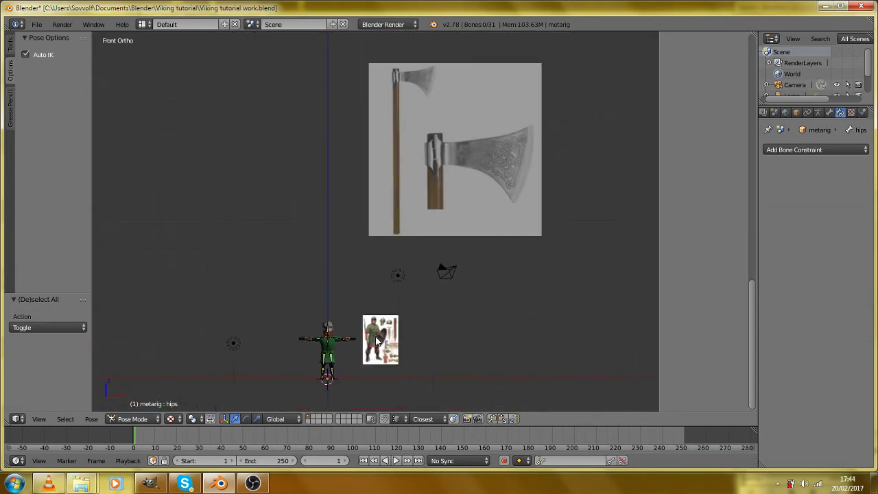
Show the background image settings and collapse the entries above the S5708 axe image.
key(n)
key(n)
scroll(664, 278, up, 12)
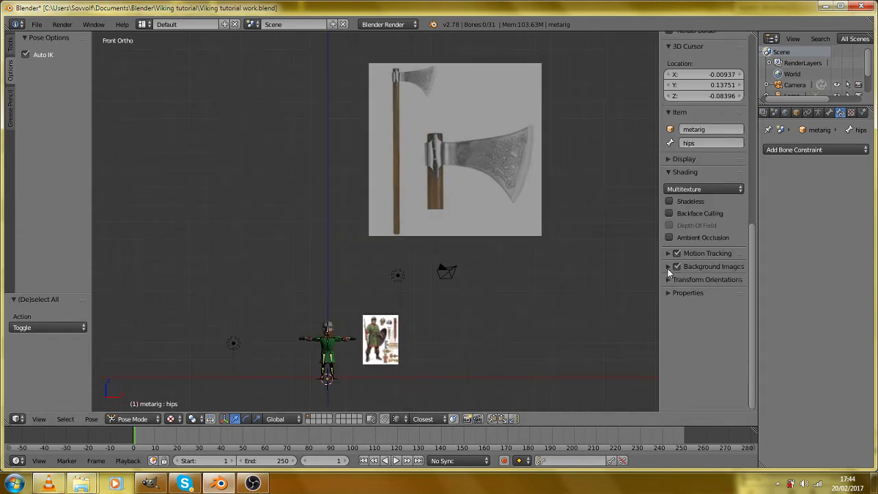
click(668, 266)
scroll(694, 342, down, 6)
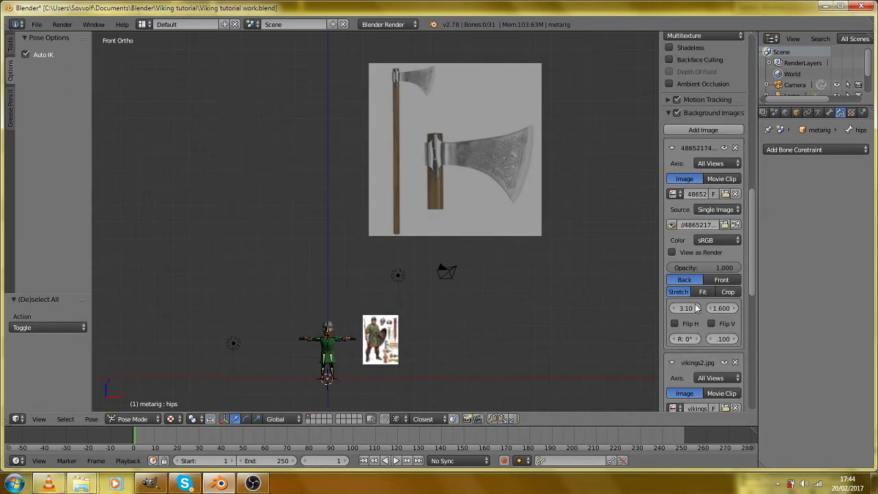
click(670, 148)
scroll(694, 350, down, 2)
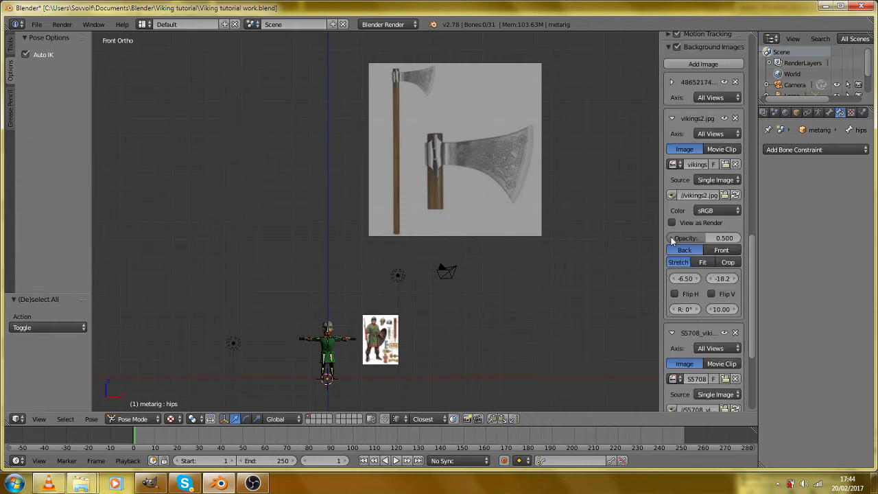
click(670, 119)
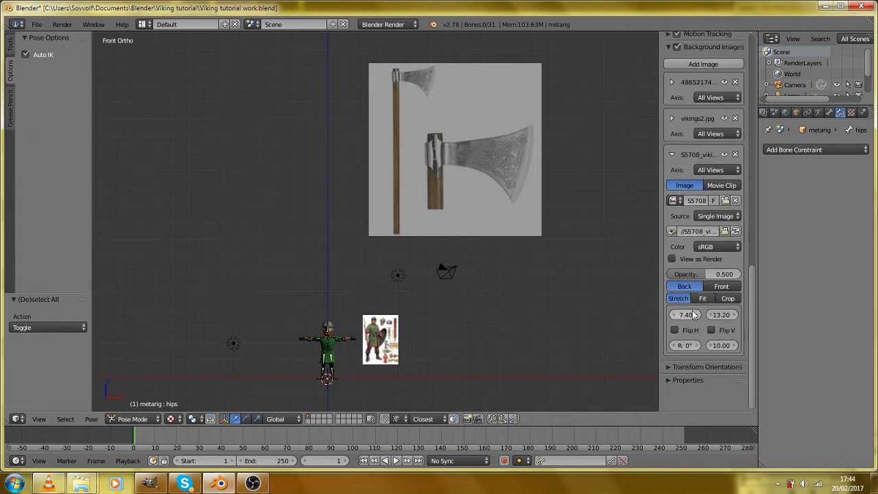
Lower the axe background image to the character's level and set its X offset to 5.10.
drag(721, 315, 653, 315)
scroll(472, 287, up, 3)
drag(474, 285, 434, 116)
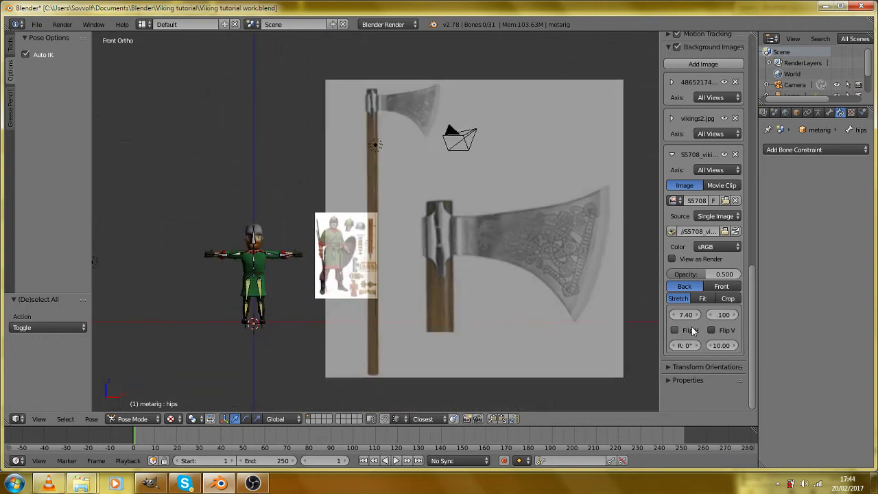
drag(688, 316, 672, 316)
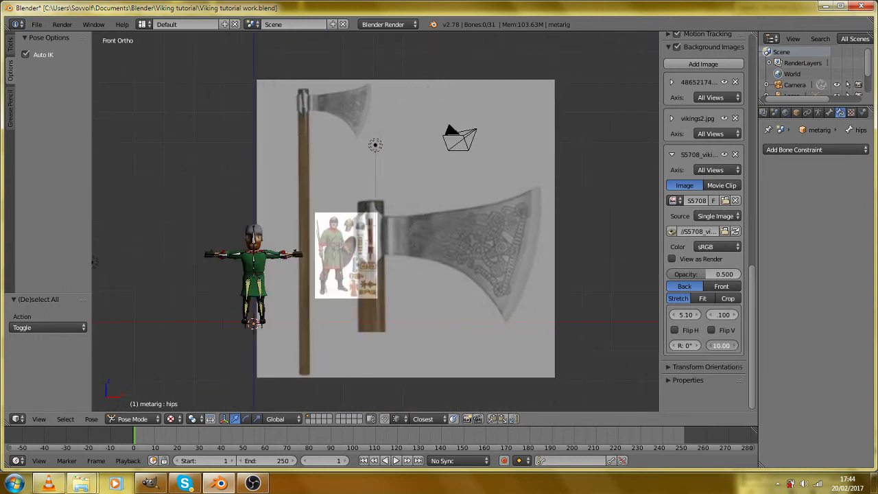
Reduce the axe background image's size to 1.100 and set its X offset to 2.90.
drag(722, 345, 667, 319)
scroll(379, 329, up, 5)
scroll(378, 329, up, 2)
drag(349, 232, 402, 225)
drag(706, 345, 724, 345)
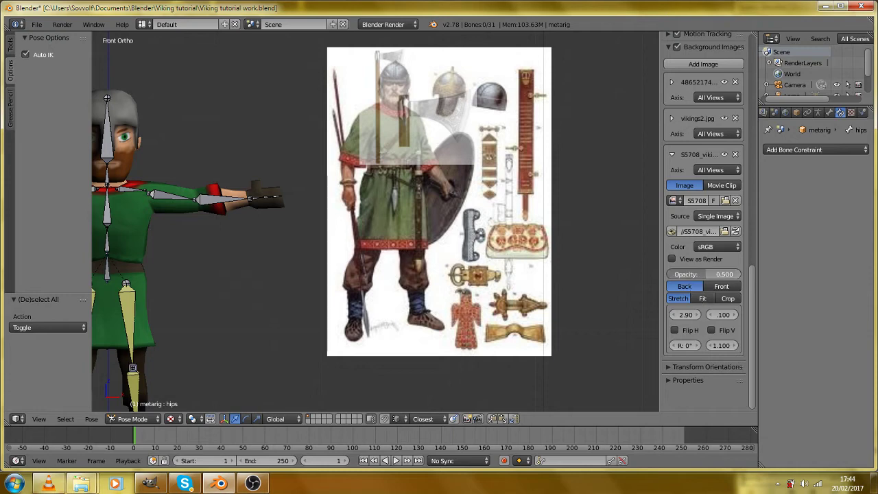
Set the axe background image's opacity to 1.000 and its offsets to X 2.10 and Y 1.800.
drag(714, 273, 739, 274)
drag(686, 314, 669, 314)
drag(728, 315, 758, 315)
scroll(372, 275, up, 2)
scroll(372, 275, up, 4)
Place the 3D cursor at the base of the long axe handle in the reference image and save the file.
drag(103, 388, 279, 288)
scroll(300, 286, down, 2)
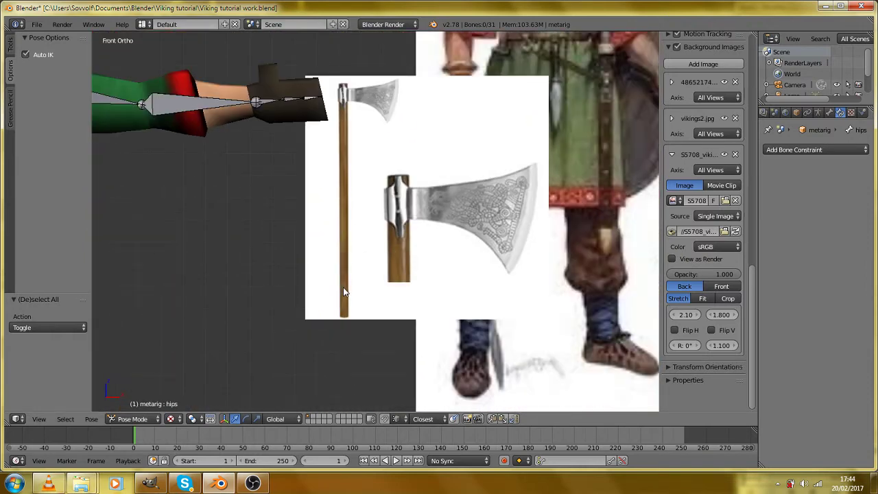
scroll(343, 287, down, 2)
scroll(342, 296, up, 2)
click(36, 24)
click(68, 109)
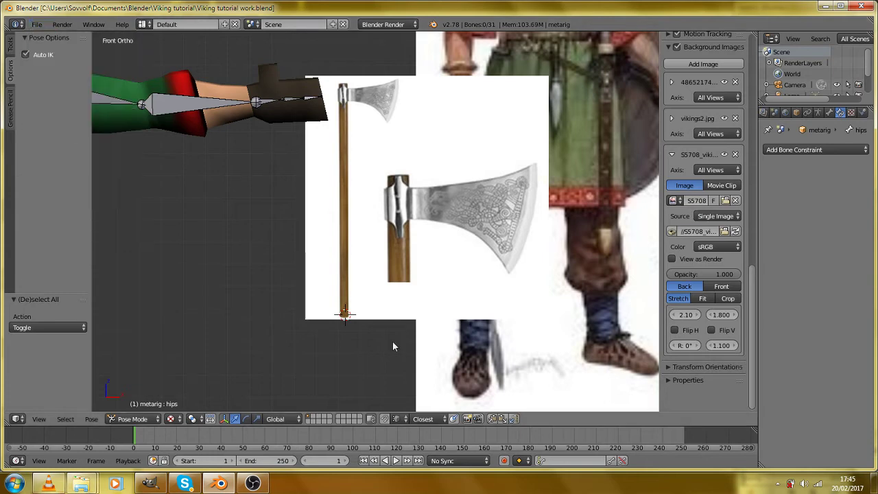
Add a cube mesh at the 3D cursor on the base of the axe handle.
scroll(392, 347, up, 4)
scroll(360, 318, down, 5)
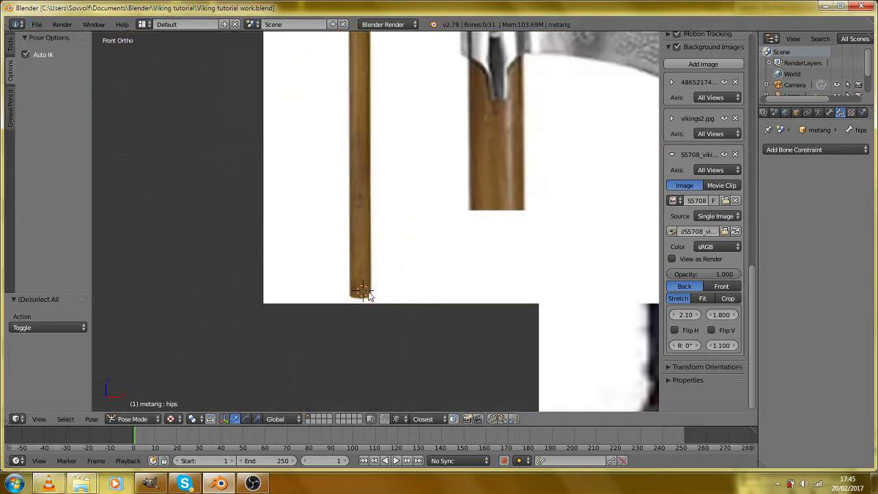
key(shift+a)
mouse_move(357, 185)
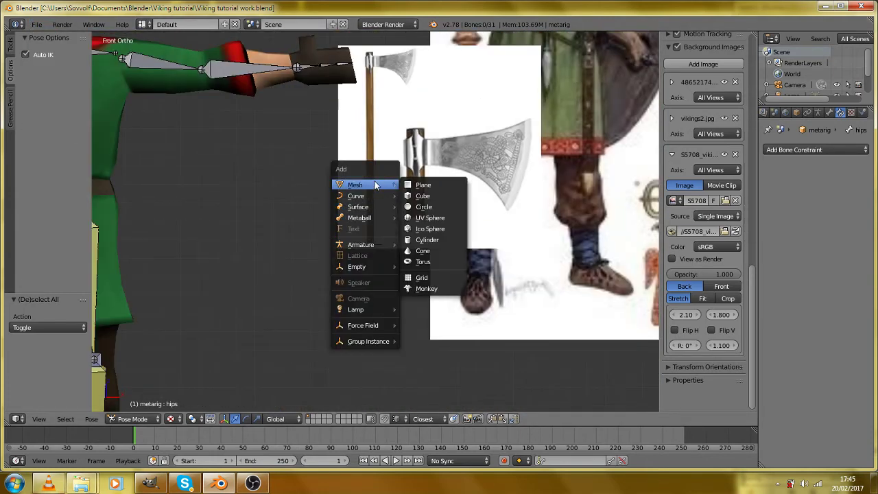
click(411, 192)
Scale the cube down by about 0.131 and again by about 0.327 around the base of the axe handle.
scroll(412, 260, down, 3)
key(s)
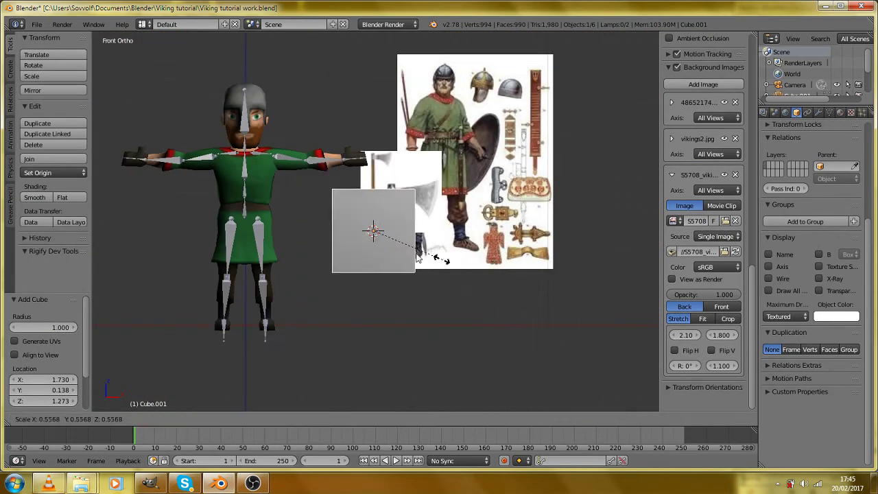
click(386, 242)
scroll(396, 272, up, 6)
key(s)
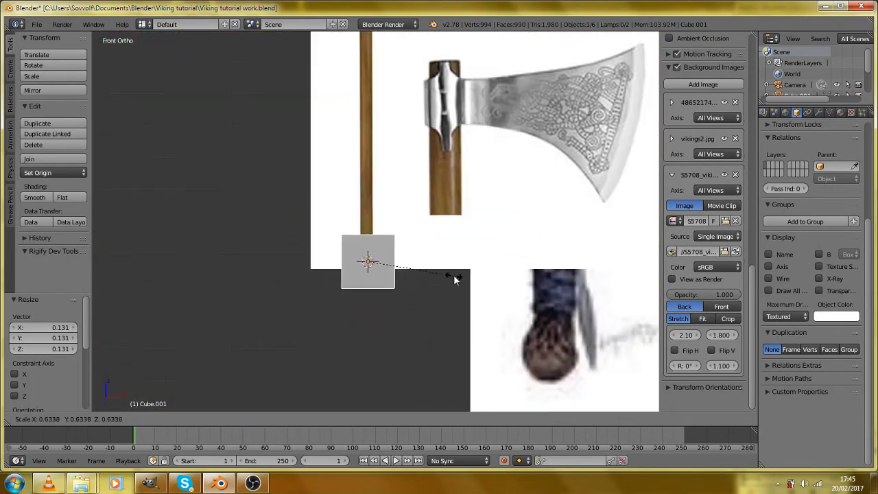
click(412, 278)
Try to move the cube slightly upward along the global Z axis at the base of the axe handle.
scroll(411, 288, up, 3)
scroll(412, 294, up, 2)
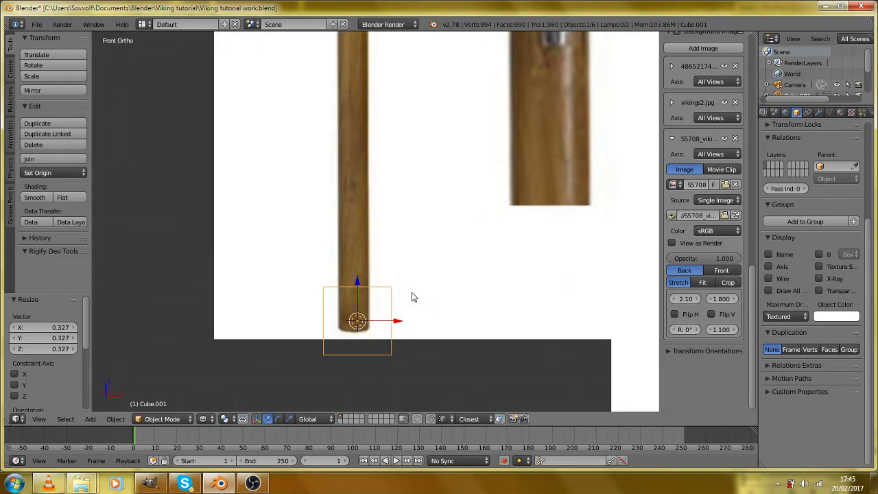
key(g)
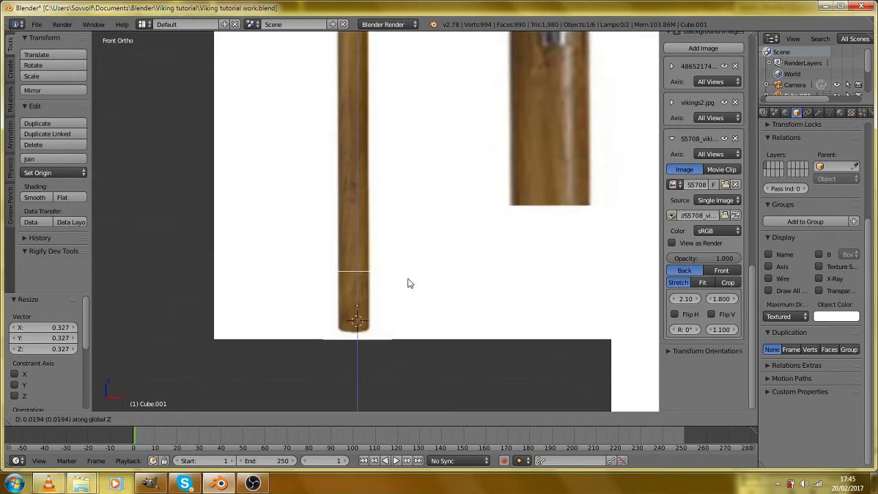
click(403, 284)
scroll(403, 288, down, 3)
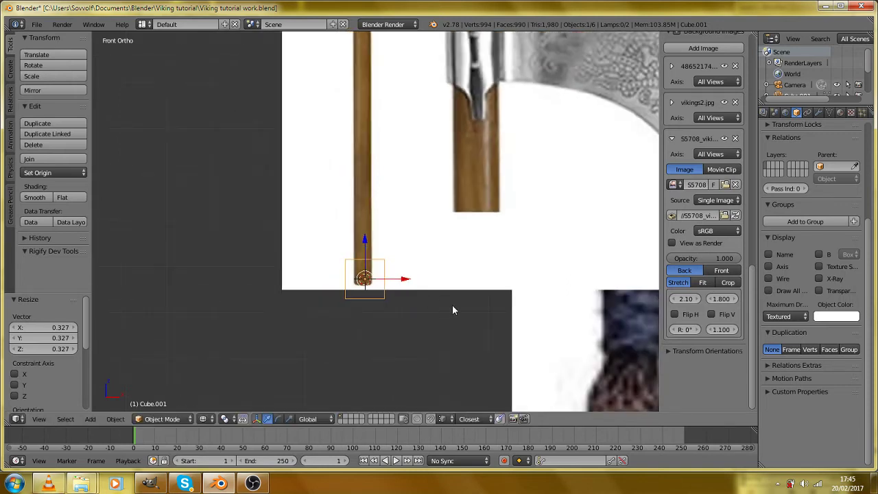
Scale the cube by about 0.695 and move it up 0.012 along the Z axis at the handle's base.
key(s)
click(425, 301)
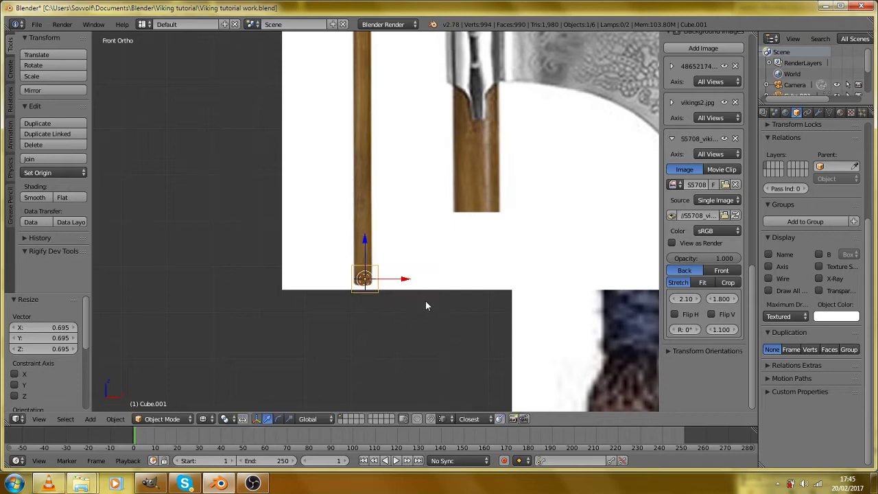
key(g)
click(418, 295)
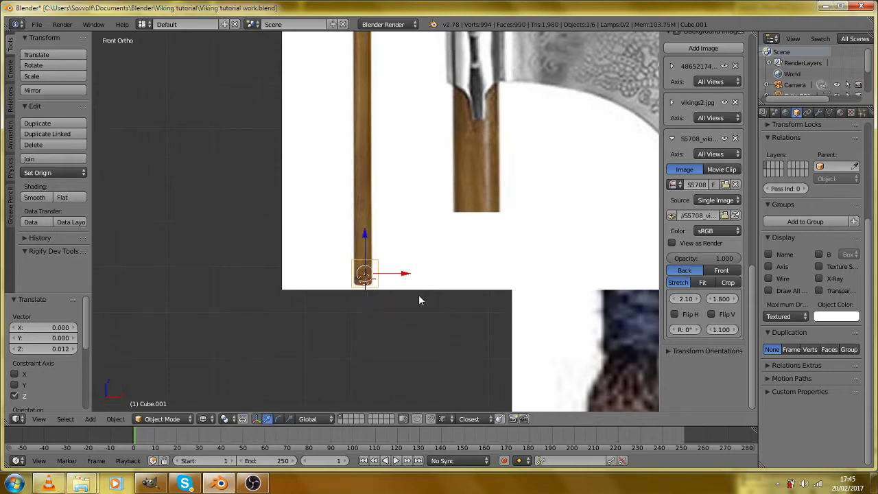
Examine the cube's shape from an angle, from above and against the axe reference in front view.
key(Tab)
key(a)
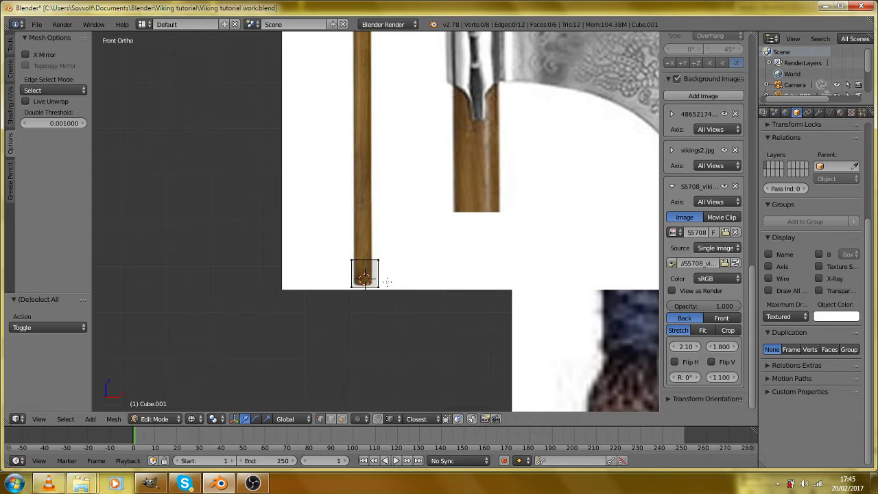
scroll(384, 278, up, 5)
mouse_move(382, 277)
mouse_down()
mouse_move(357, 304)
mouse_move(380, 290)
mouse_up()
scroll(402, 245, down, 3)
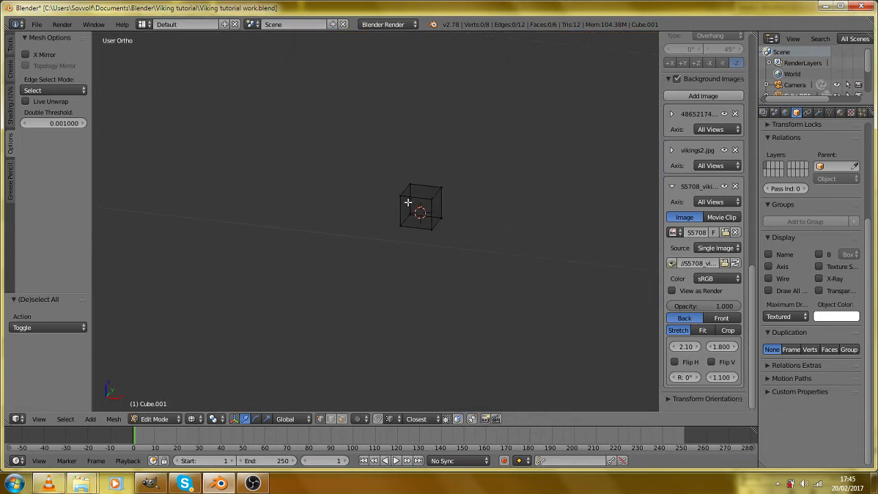
drag(408, 202, 380, 266)
scroll(382, 266, up, 5)
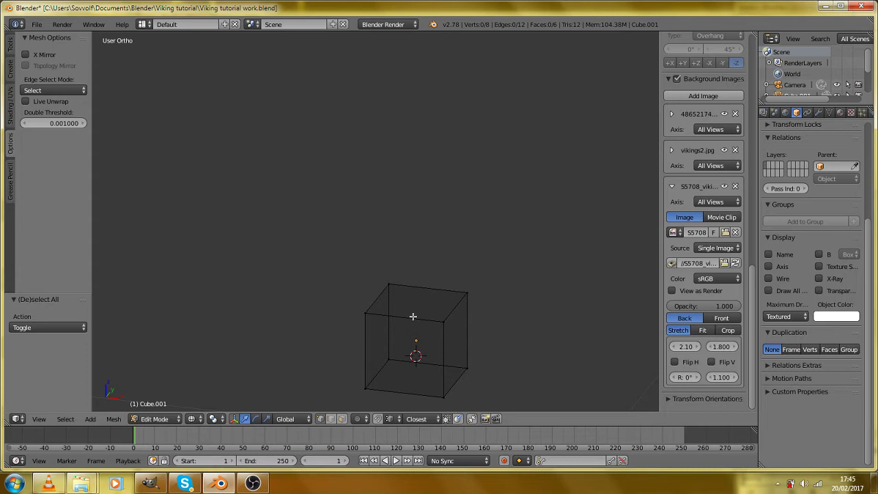
key(KP_7)
scroll(405, 306, down, 6)
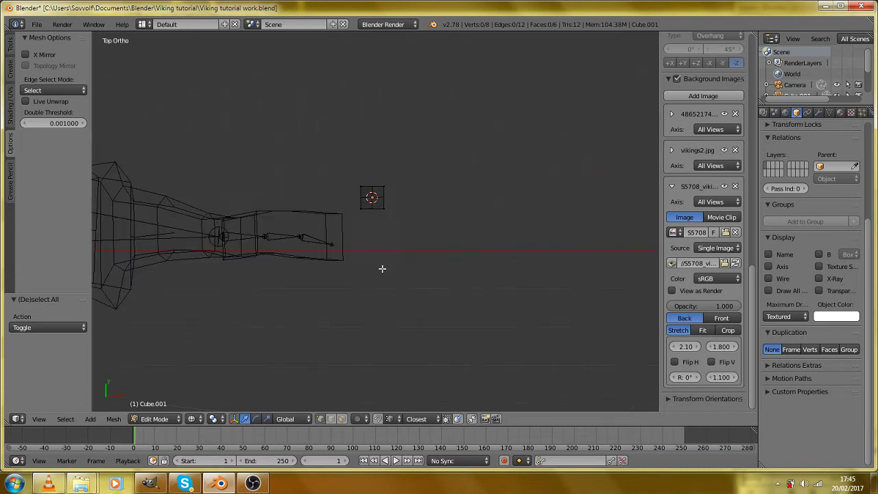
scroll(382, 268, up, 5)
key(Tab)
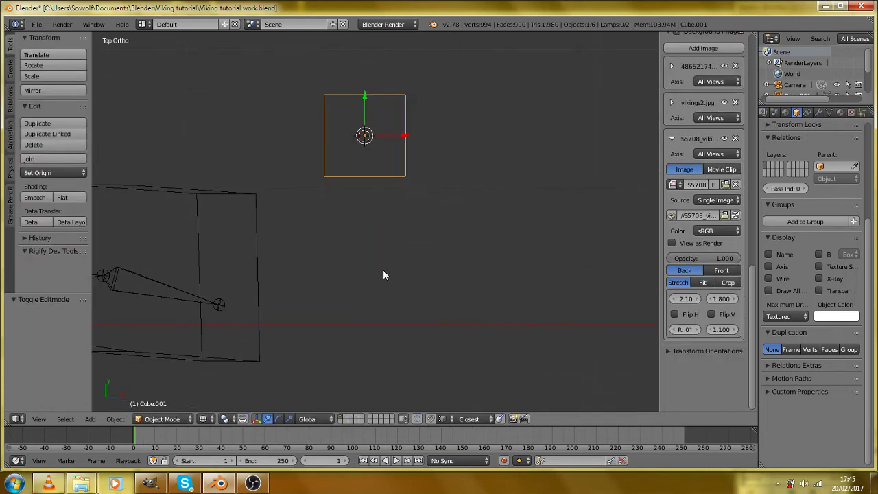
key(KP_1)
scroll(385, 270, down, 6)
scroll(408, 286, up, 1)
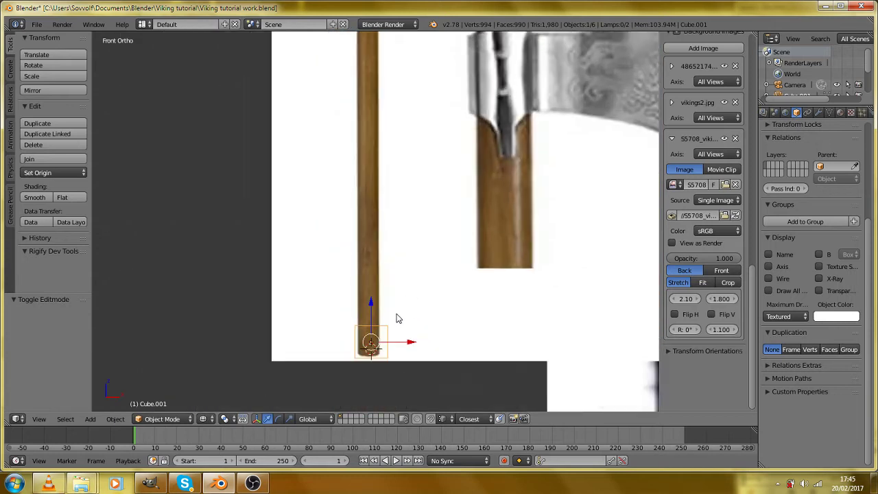
Rotate the cube 90° around the global Z axis and show it in solid shading.
drag(396, 315, 382, 339)
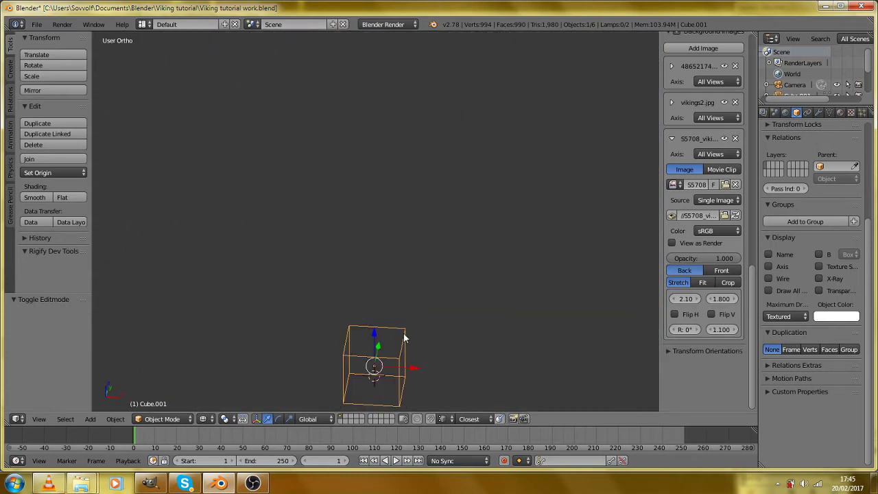
text(rz)
text(90)
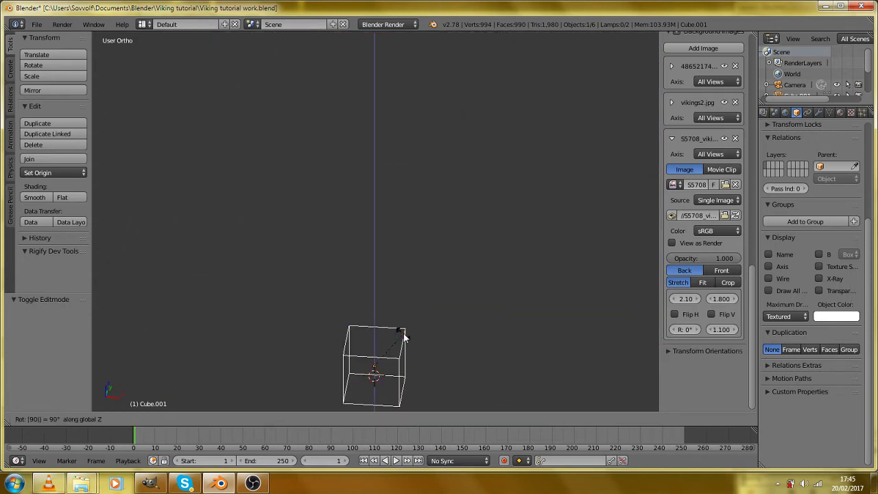
key(Return)
key(z)
drag(405, 334, 394, 359)
key(KP_1)
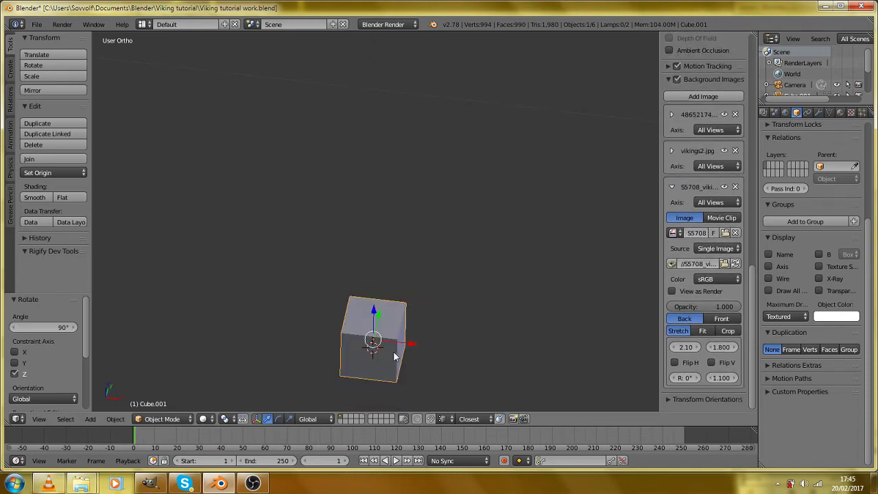
Rotate the cube another 45° around the global Z axis and scale it by about 0.634 at the handle's base.
text(rz)
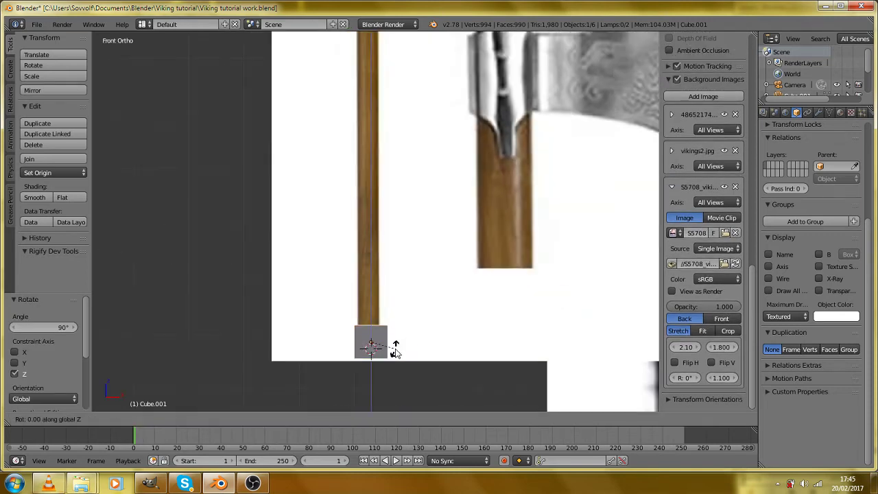
text(45)
key(Return)
drag(396, 353, 378, 354)
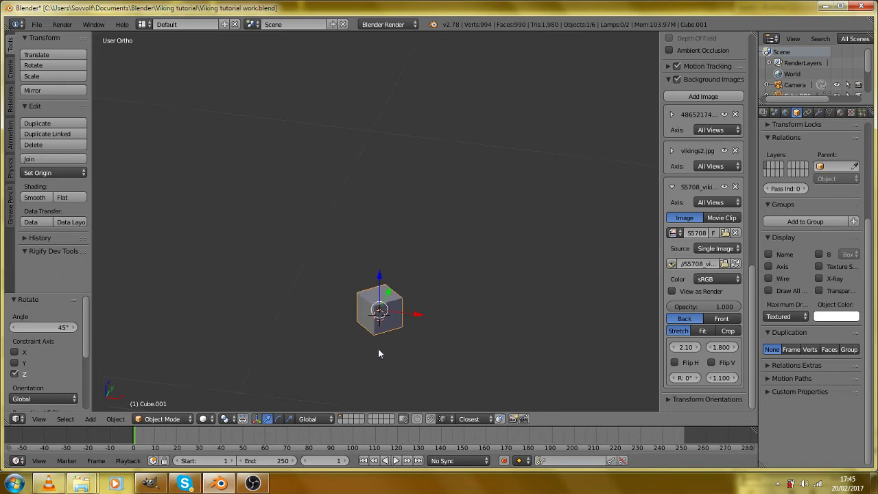
key(KP_1)
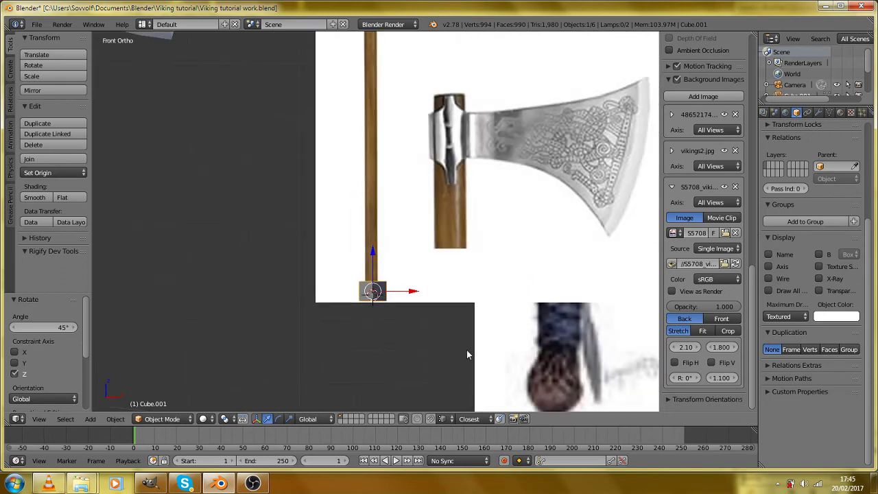
key(s)
click(426, 336)
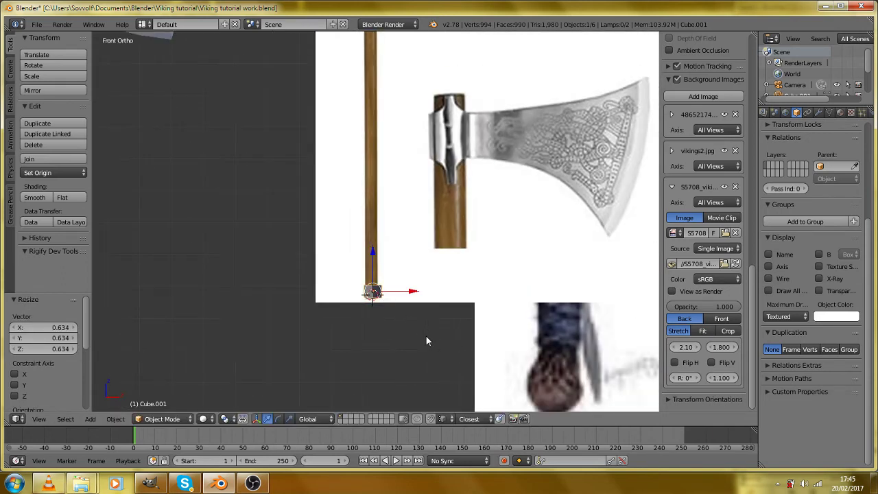
Add two centred vertical loop cuts to the cube's mesh, crossing each other on its top face.
drag(426, 341, 364, 343)
key(Tab)
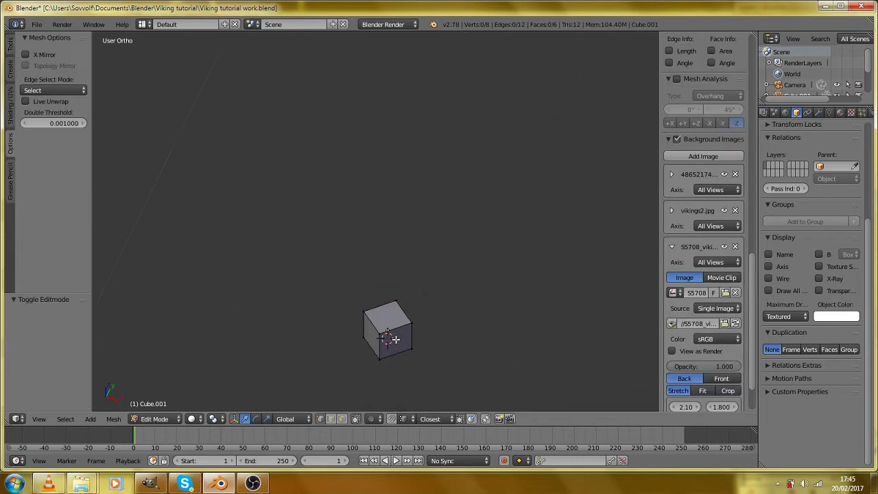
key(a)
key(a)
key(ctrl+r)
click(385, 346)
right_click(385, 346)
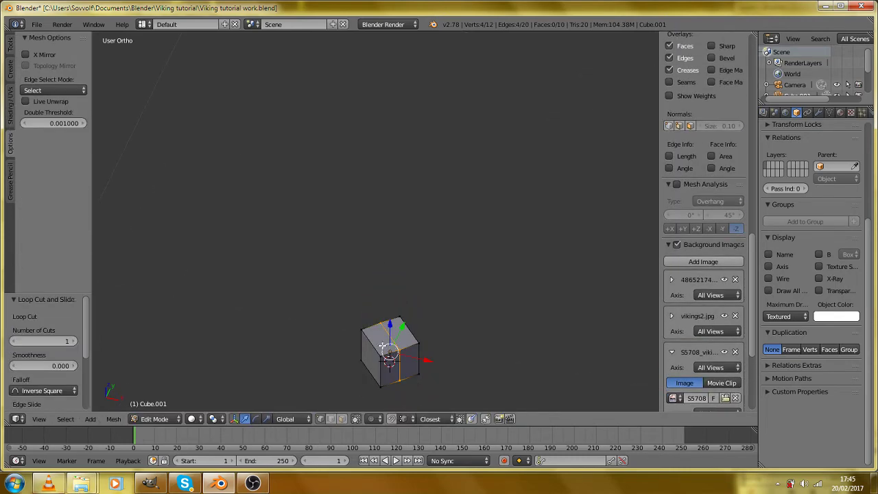
key(ctrl+r)
click(384, 330)
right_click(384, 329)
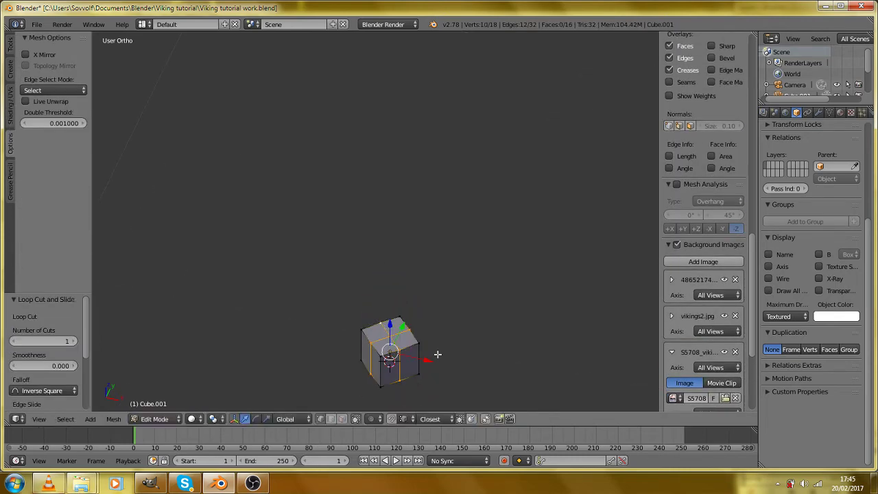
Scale the two loops outward with Z locked to turn the cube into a roughly eight-sided prism.
key(s)
key(shift+z)
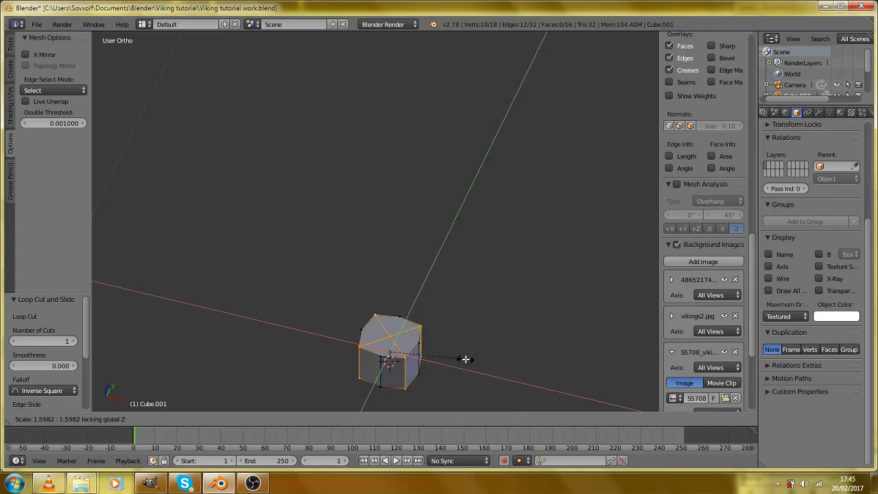
click(450, 355)
key(Tab)
key(KP_1)
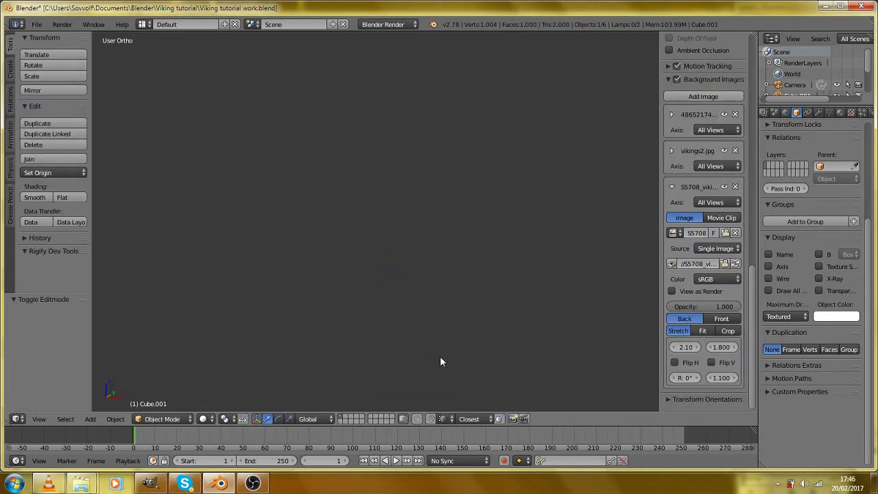
Select the whole prism mesh and scale it down with Z locked towards the width of the handle in the reference image.
scroll(440, 357, up, 6)
key(Tab)
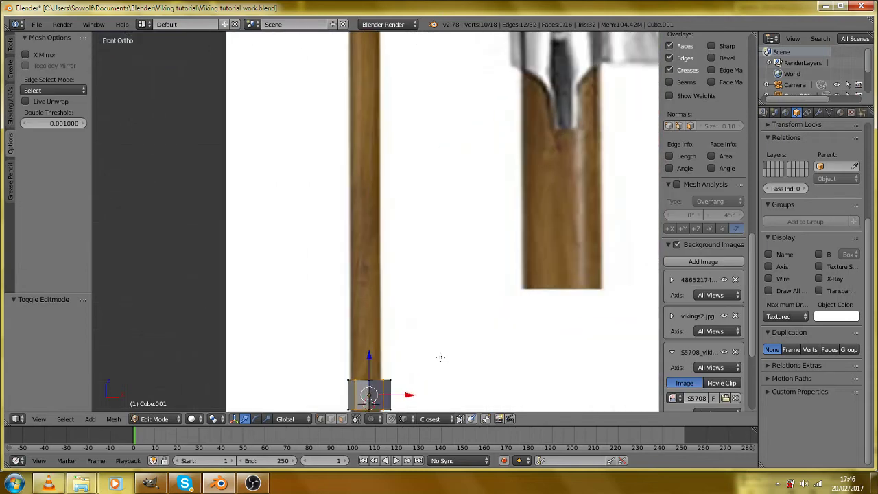
key(a)
key(a)
scroll(470, 362, down, 3)
key(s)
key(shift+z)
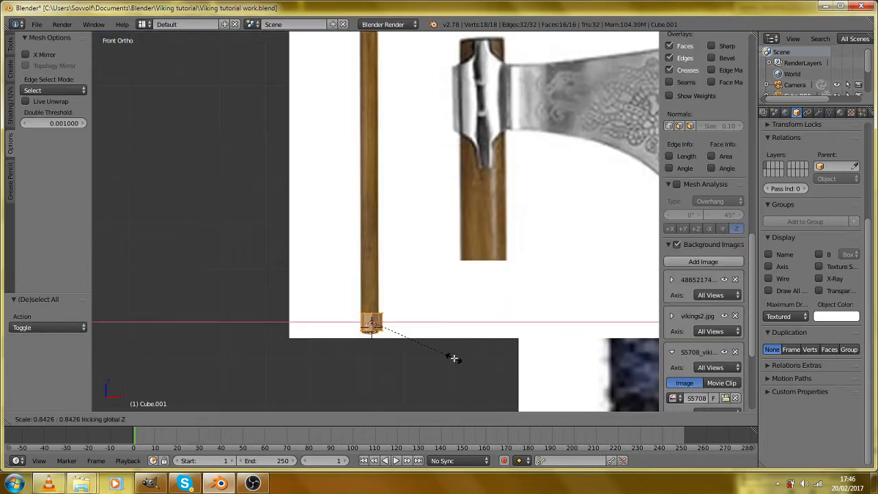
click(451, 356)
Scale the prism by 0.879 with Z locked and shift it -0.004 along X to line up with the handle.
scroll(451, 354, up, 3)
drag(436, 327, 522, 230)
scroll(525, 297, up, 3)
drag(531, 326, 453, 298)
key(s)
key(shift+z)
click(527, 324)
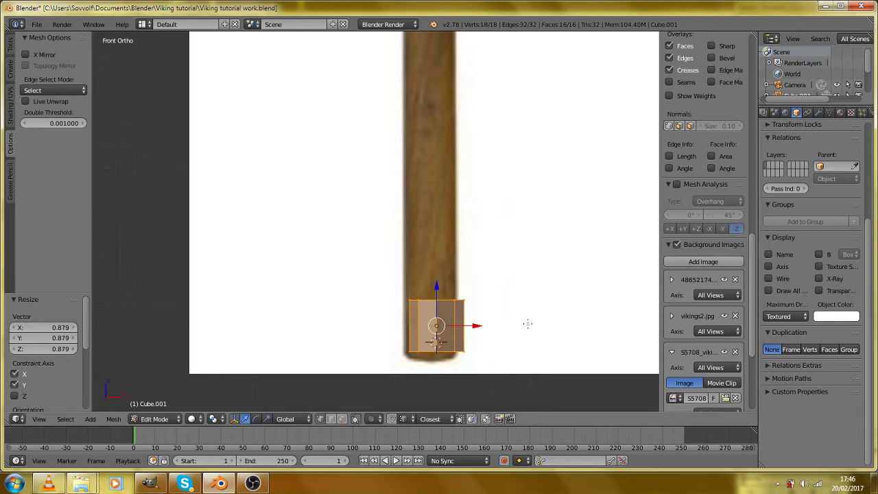
key(g)
key(x)
click(522, 324)
scroll(384, 323, down, 10)
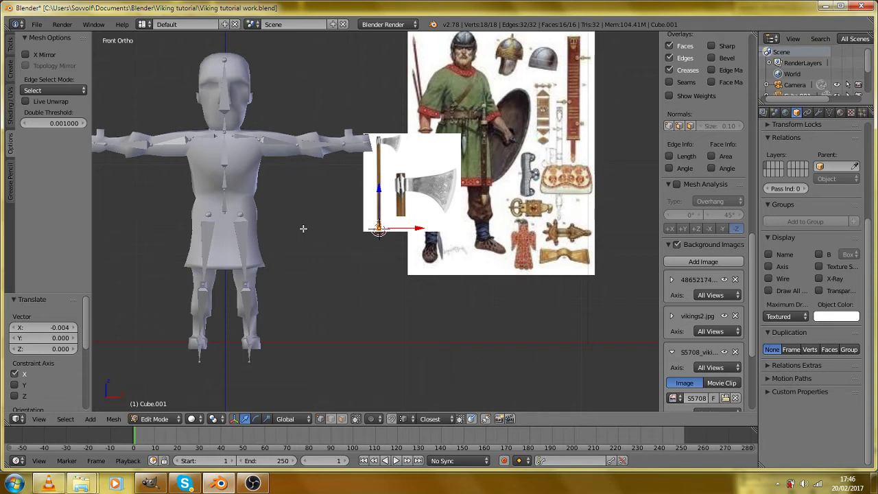
Select the prism's top vertices and extrude them up along Z to the top of the handle in the reference image.
scroll(303, 229, up, 8)
key(a)
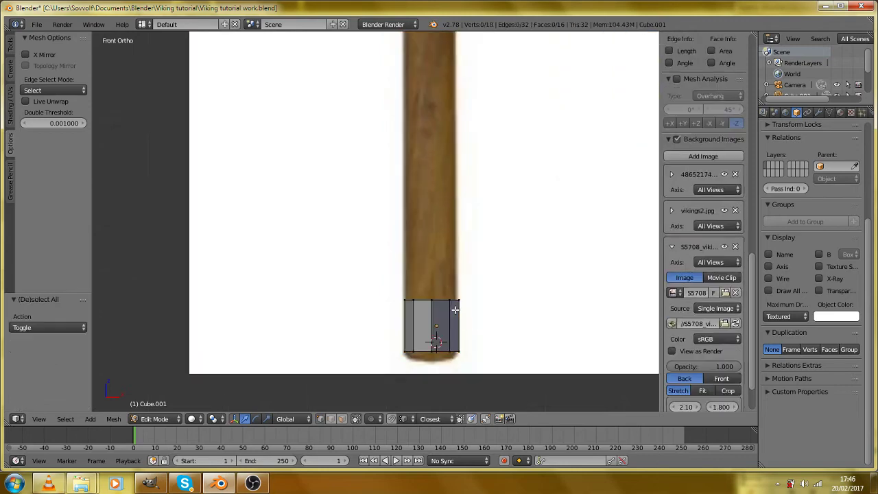
key(z)
scroll(456, 275, down, 2)
key(c)
mouse_move(455, 264)
mouse_down()
mouse_move(412, 230)
mouse_move(425, 238)
mouse_up()
right_click(424, 237)
scroll(406, 235, down, 5)
drag(403, 175, 415, 349)
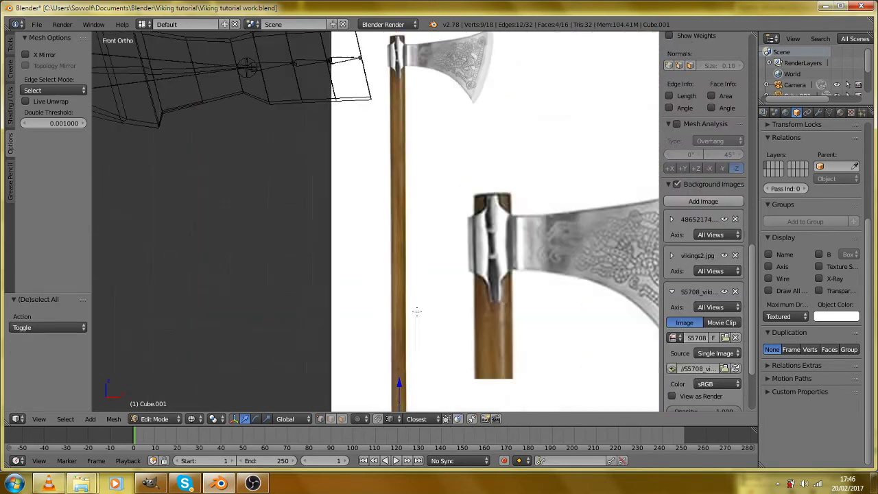
scroll(416, 311, down, 3)
key(e)
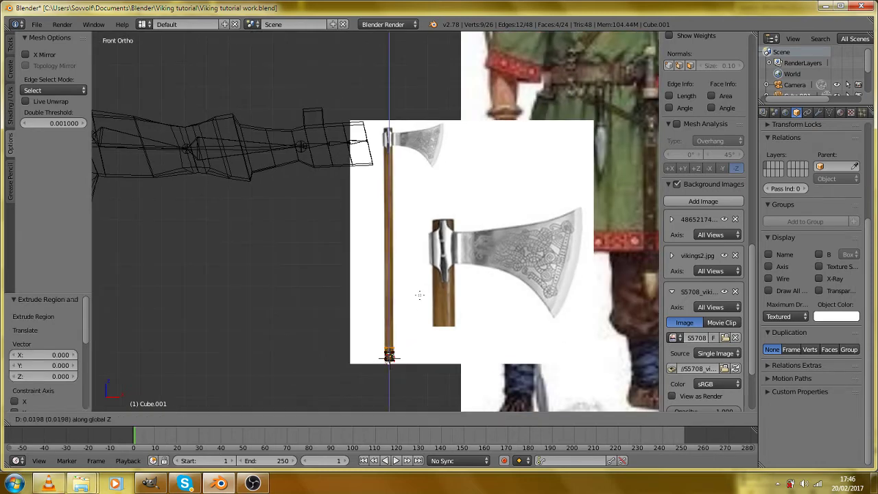
click(419, 80)
Examine the extruded axe handle from an angle in solid shading.
key(z)
key(a)
mouse_move(389, 332)
mouse_down()
mouse_move(400, 308)
mouse_move(387, 297)
mouse_move(364, 331)
mouse_up()
key(z)
key(z)
scroll(364, 329, up, 3)
scroll(364, 328, down, 2)
key(KP_1)
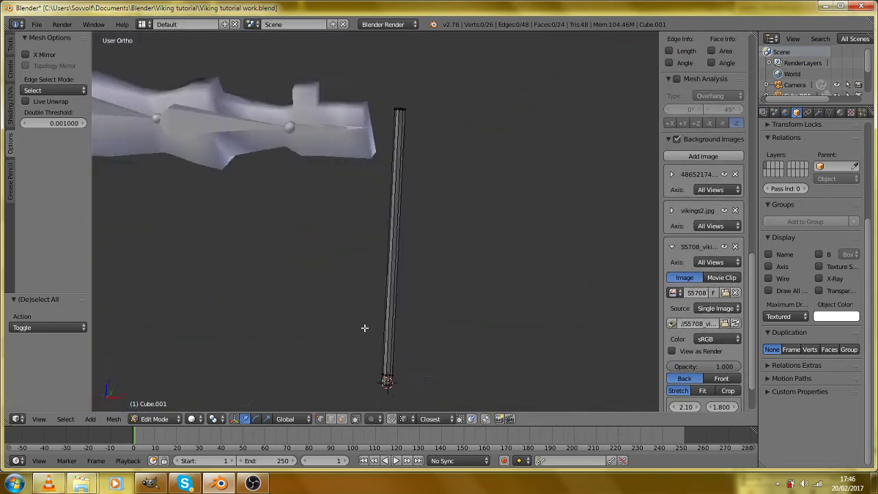
Add a loop cut around the handle and slide it by about -0.969, close to the handle's top end.
key(z)
scroll(365, 328, up, 5)
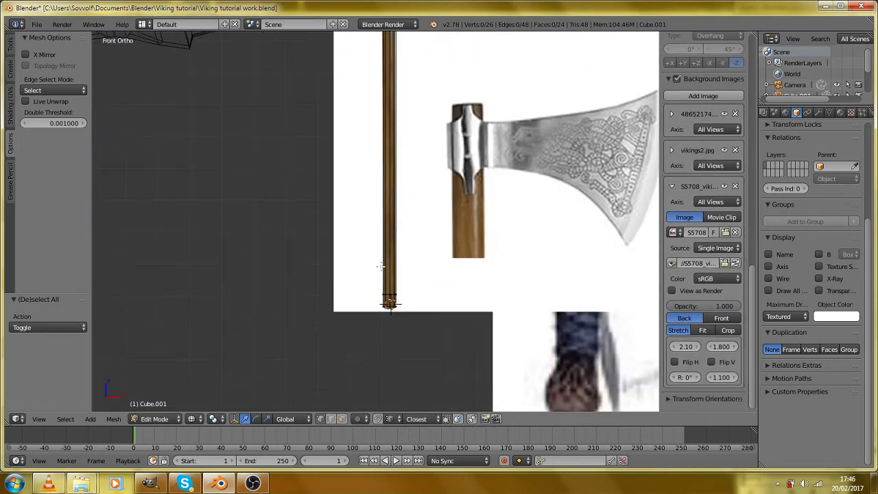
scroll(381, 267, up, 2)
drag(386, 135, 401, 357)
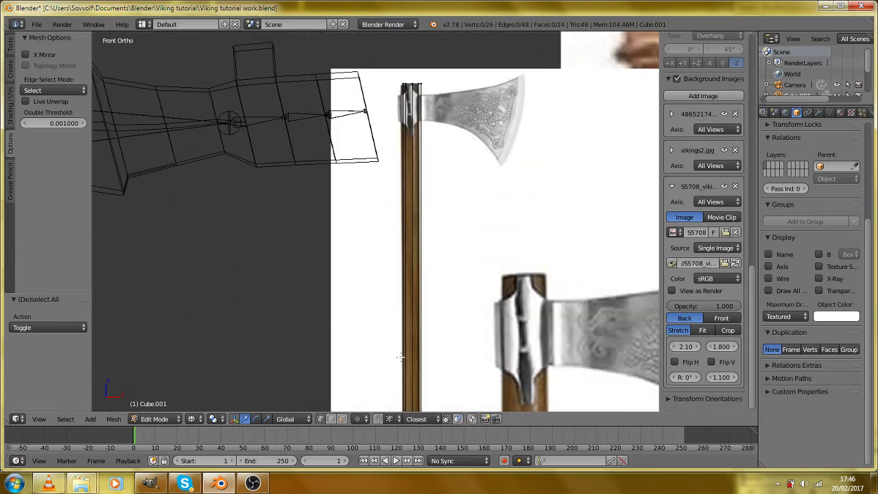
key(ctrl+r)
click(405, 251)
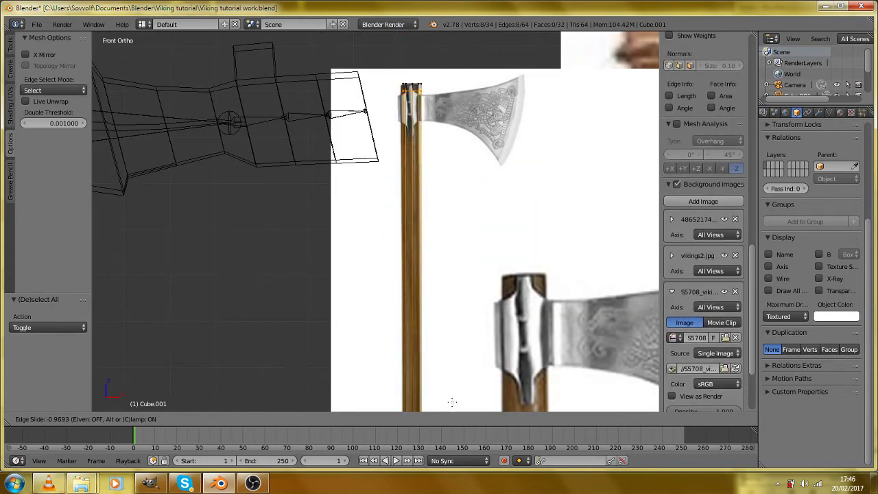
click(452, 402)
Add three evenly spaced loop cuts along the long section of the handle.
scroll(411, 375, down, 2)
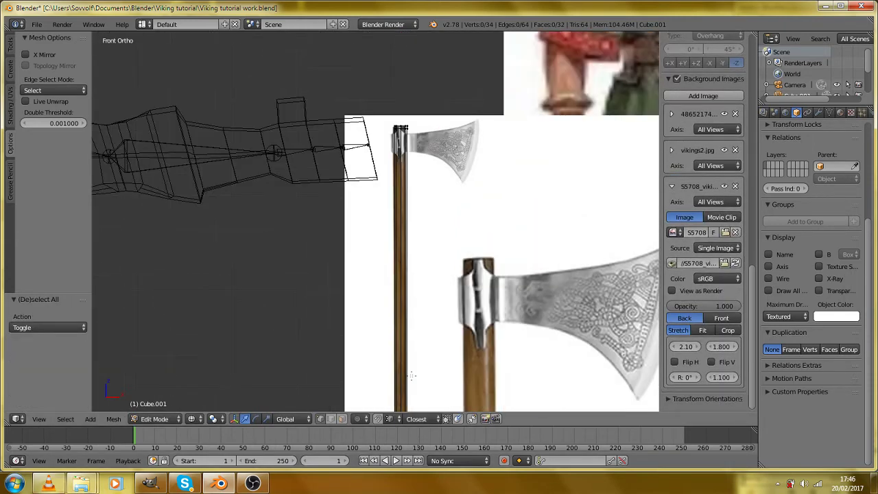
key(ctrl+r)
scroll(376, 286, up, 2)
click(375, 285)
right_click(375, 285)
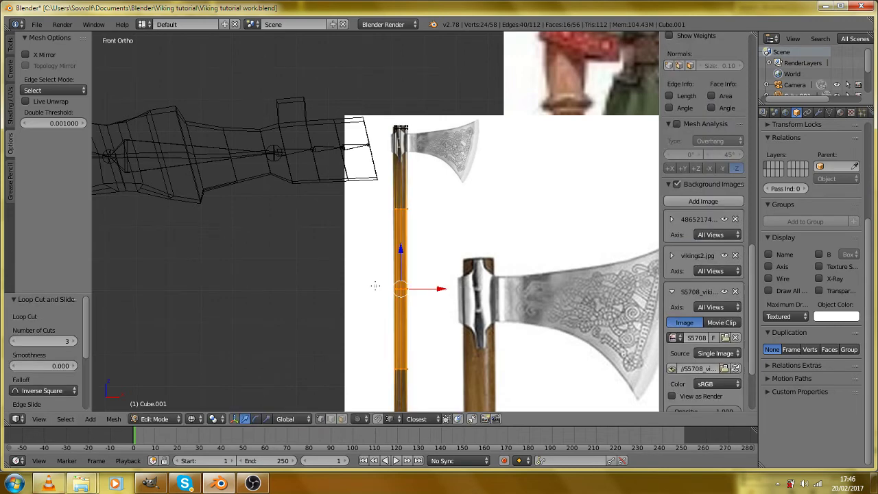
Examine the handle's top against the axe head in the reference image in solid and wireframe display.
key(z)
scroll(384, 288, down, 2)
key(Tab)
key(Tab)
scroll(454, 325, up, 4)
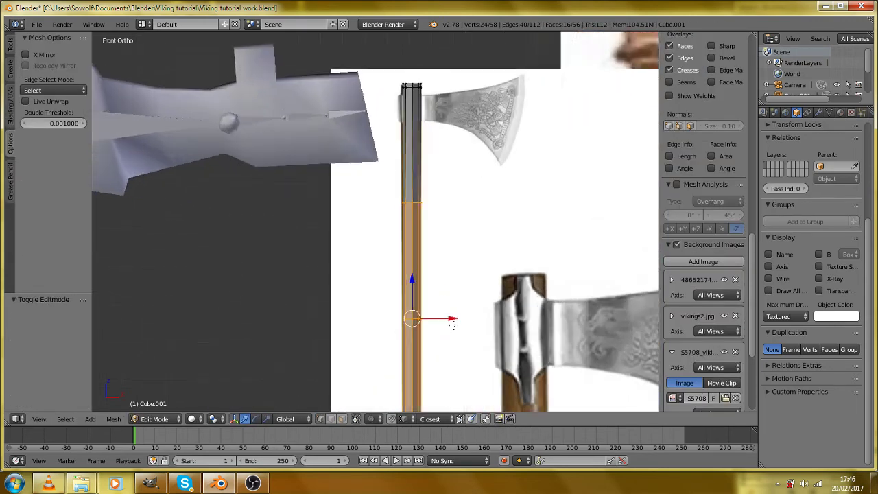
scroll(421, 290, up, 4)
key(z)
scroll(417, 269, up, 2)
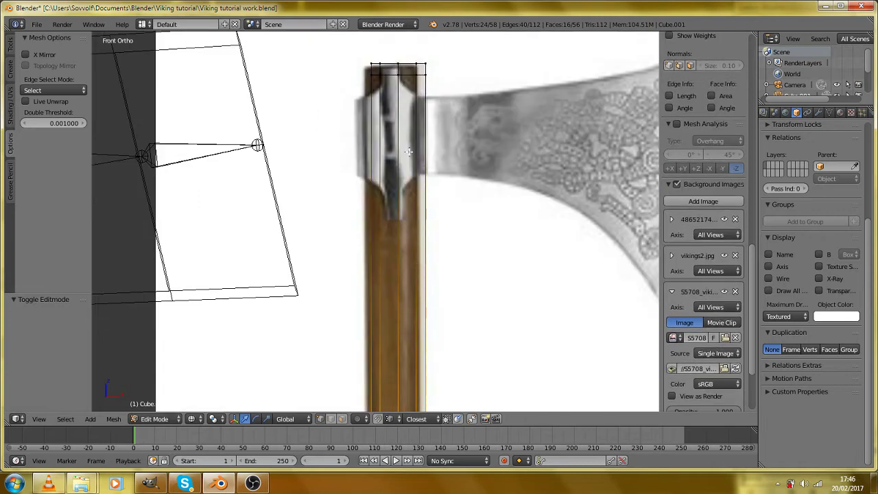
Duplicate the edge loop near the handle's top in place and try to enlarge the copy with Shrink/Fatten.
key(Tab)
scroll(402, 221, down, 1)
key(Tab)
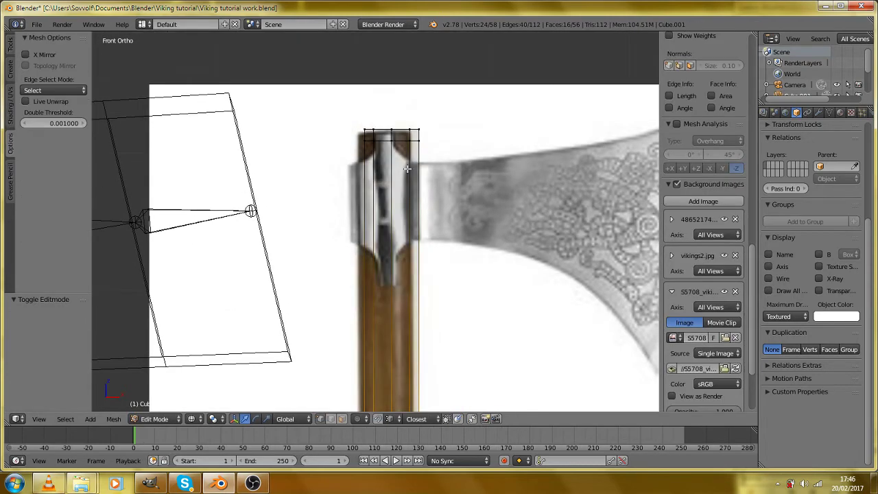
key(a)
alt+right_click(398, 141)
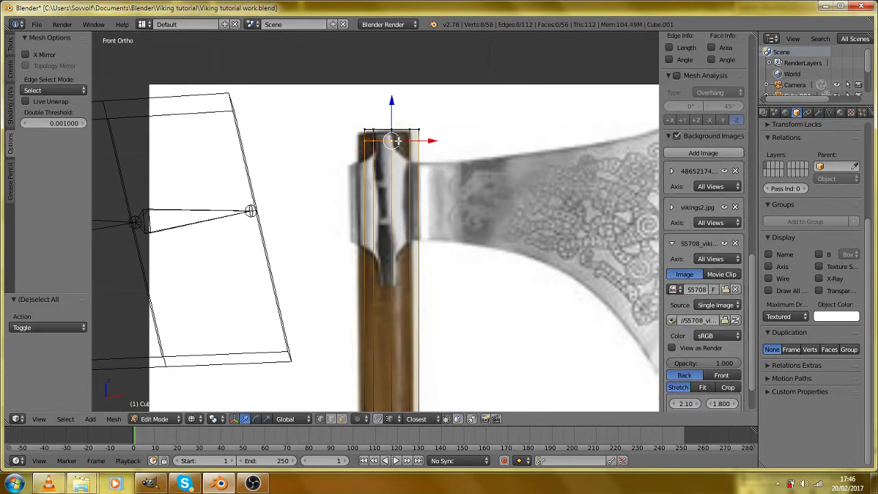
key(shift+d)
right_click(432, 172)
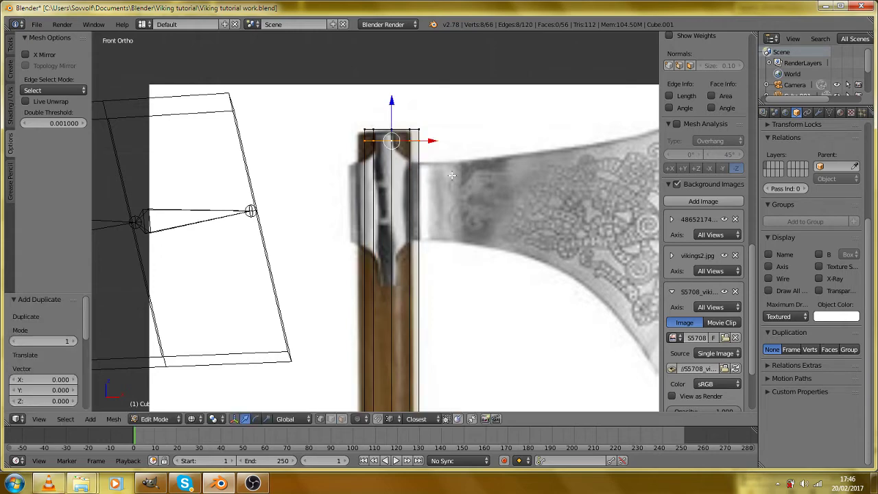
key(alt+s)
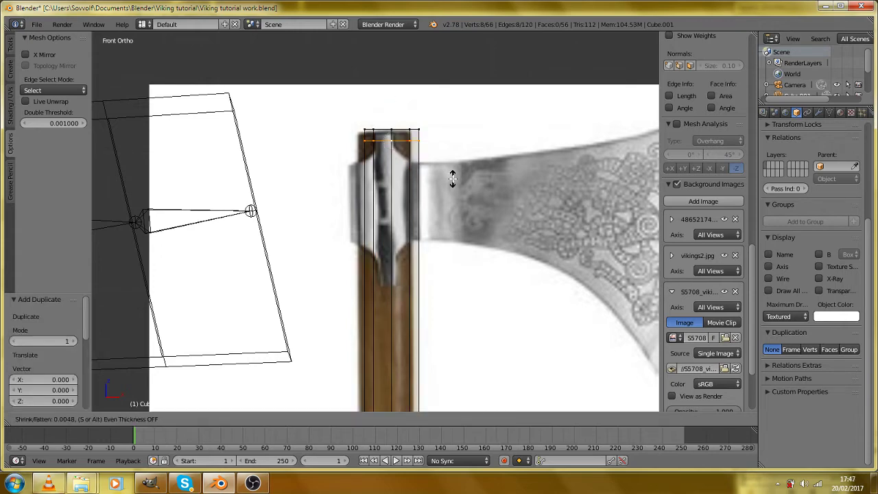
click(473, 198)
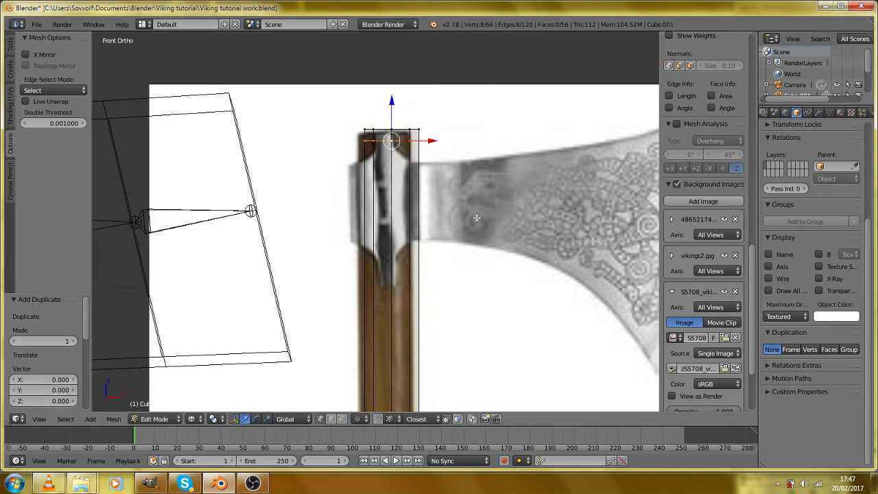
Scale the duplicated loop by about 1.142 on X and Y, locking Z, so that it surrounds the handle.
scroll(426, 311, down, 8)
drag(426, 311, 420, 187)
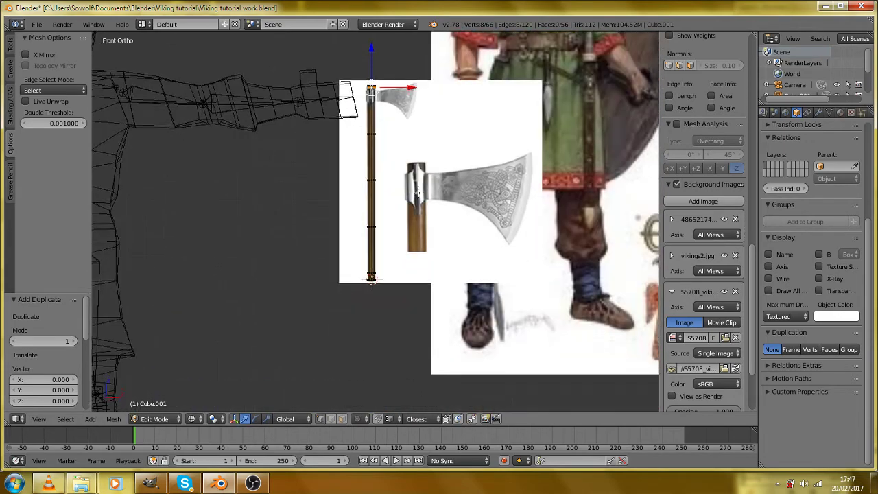
scroll(414, 213, up, 8)
scroll(411, 164, down, 3)
drag(409, 136, 410, 300)
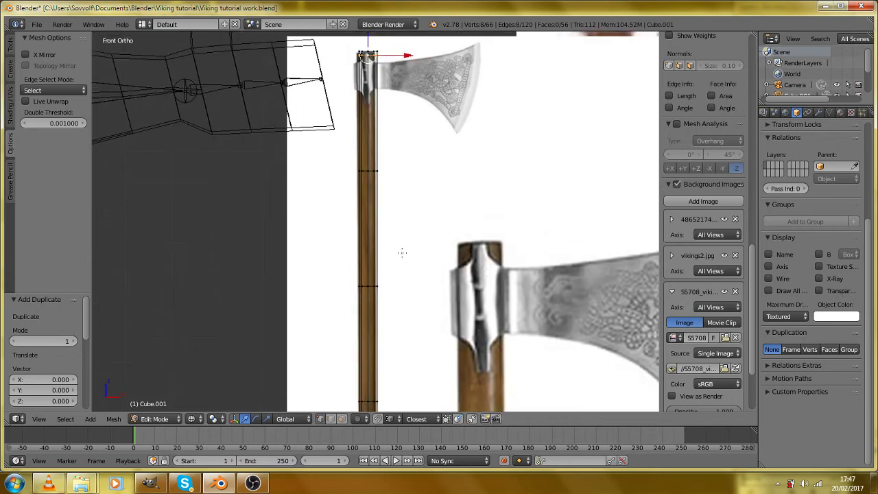
drag(402, 252, 406, 310)
scroll(387, 221, up, 3)
drag(383, 106, 409, 224)
scroll(472, 228, up, 2)
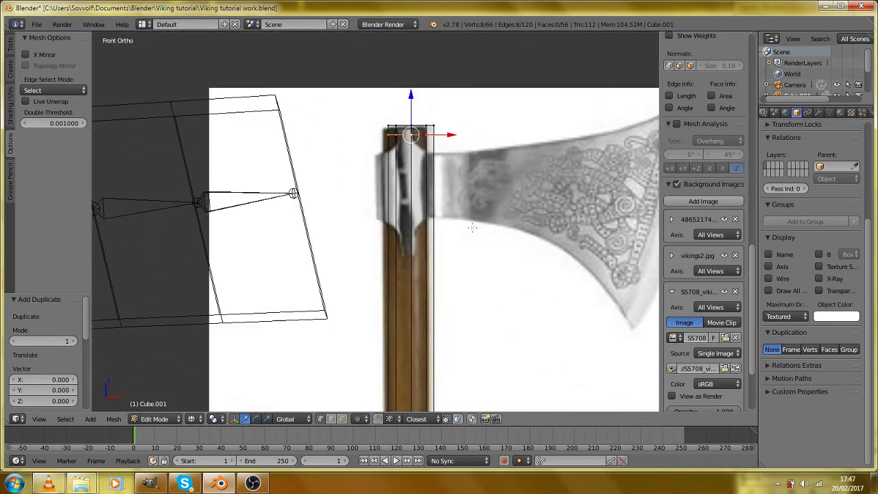
key(s)
key(shift+z)
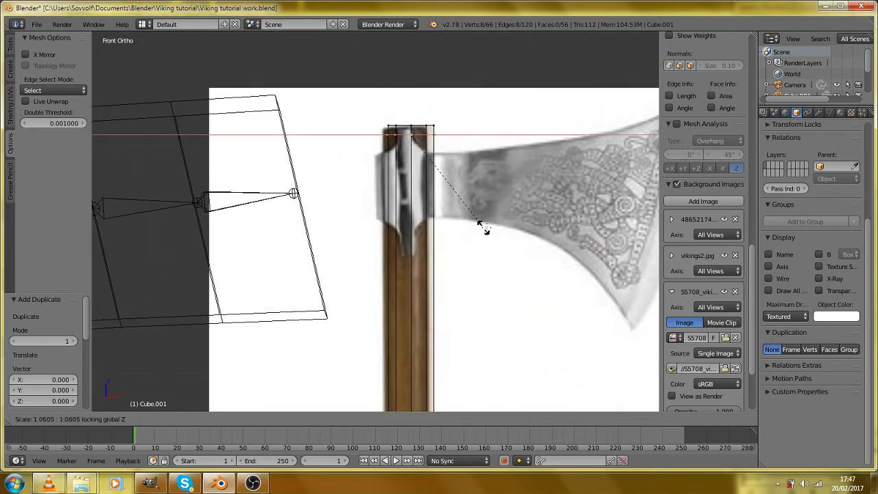
click(494, 230)
Extrude the enlarged loop about 0.080 downward along Z to form a collar covering the axe head's socket in the reference.
scroll(481, 233, up, 1)
drag(464, 237, 395, 265)
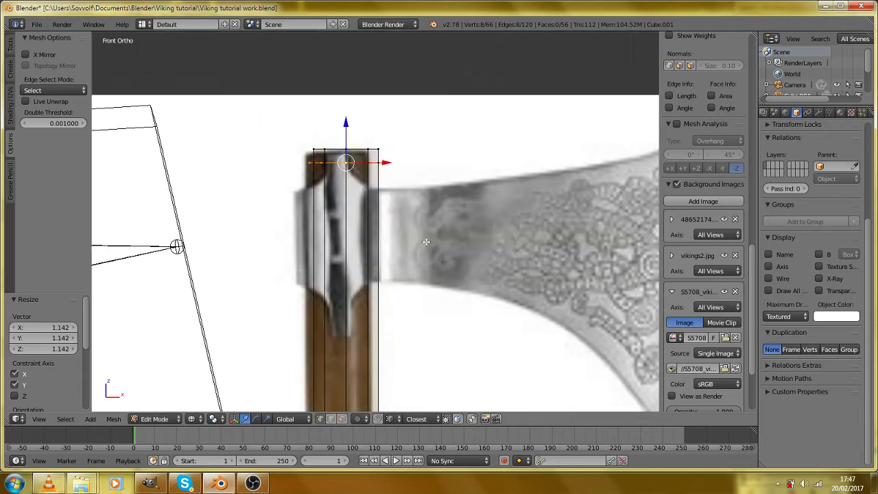
key(e)
key(z)
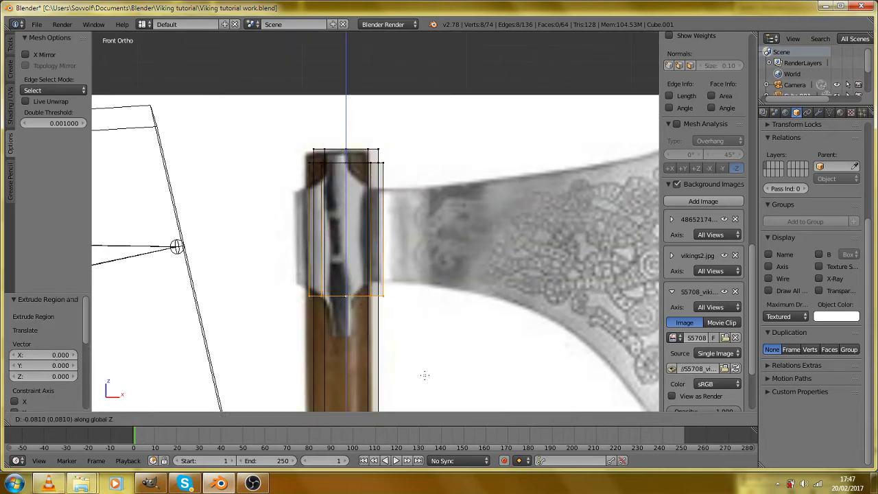
click(424, 373)
scroll(421, 360, up, 2)
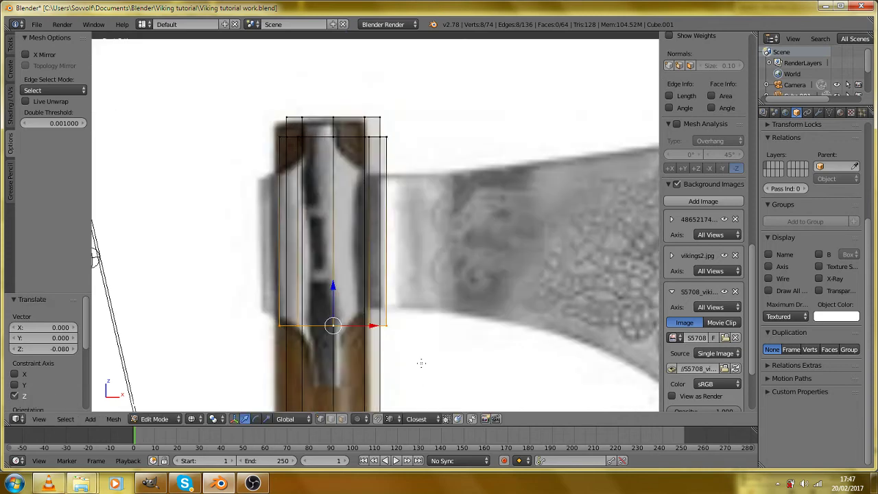
key(z)
key(z)
key(z)
key(z)
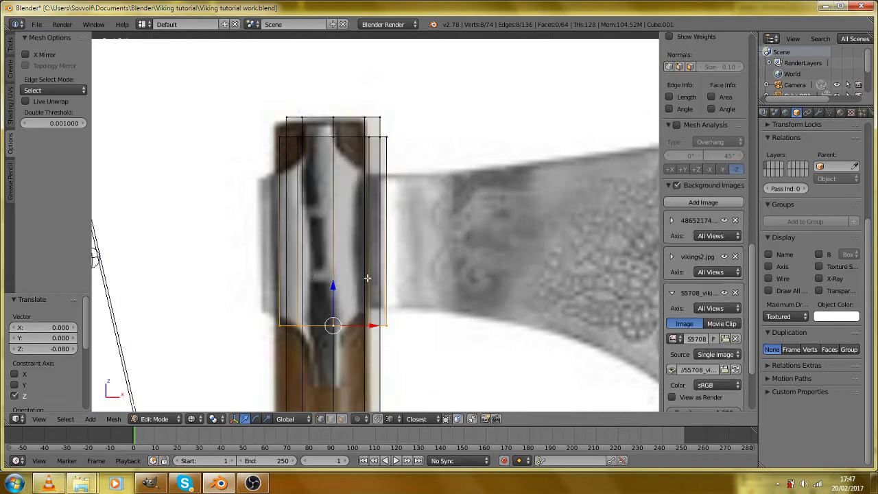
Try to rotate the whole axe object about the Z axis in top view, by 45° and freehand.
mouse_move(412, 287)
mouse_down()
mouse_move(348, 310)
mouse_move(374, 314)
mouse_move(365, 322)
mouse_up()
key(z)
key(KP_7)
key(z)
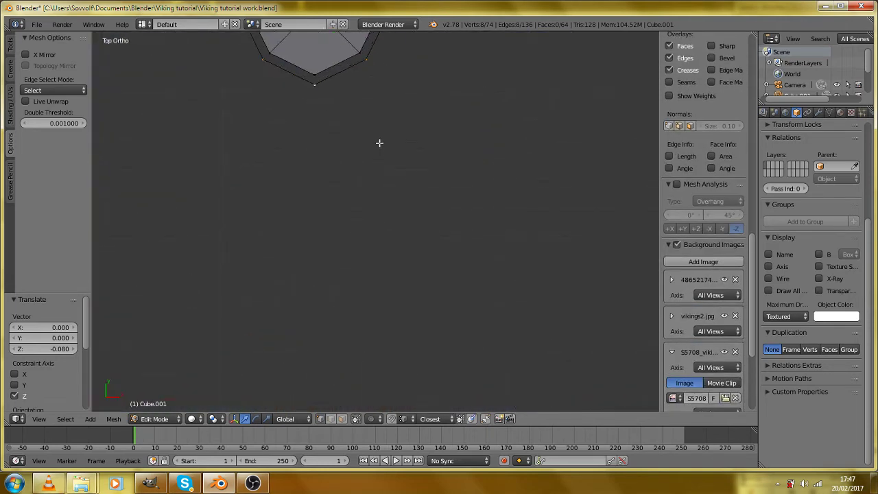
key(z)
key(Tab)
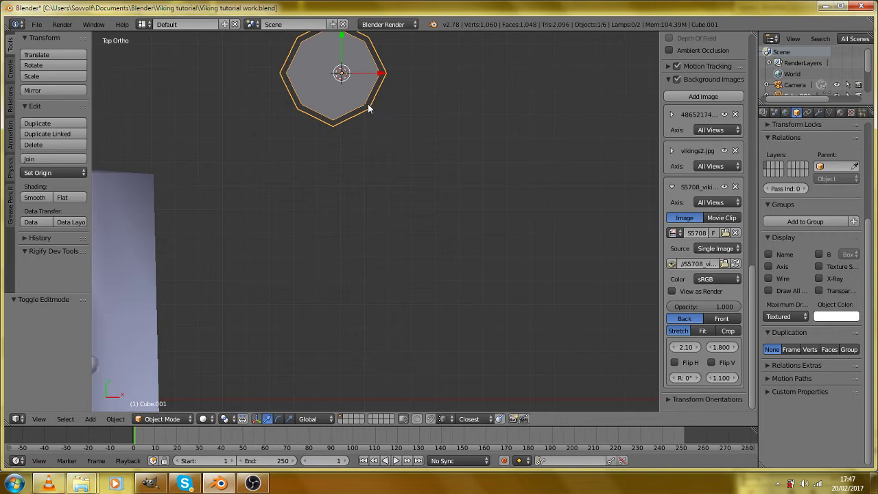
scroll(369, 107, down, 2)
text(rz45)
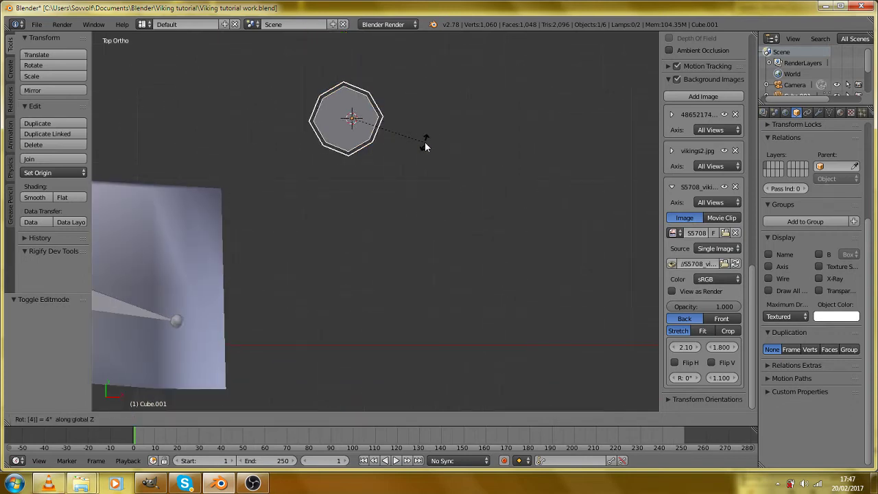
key(Return)
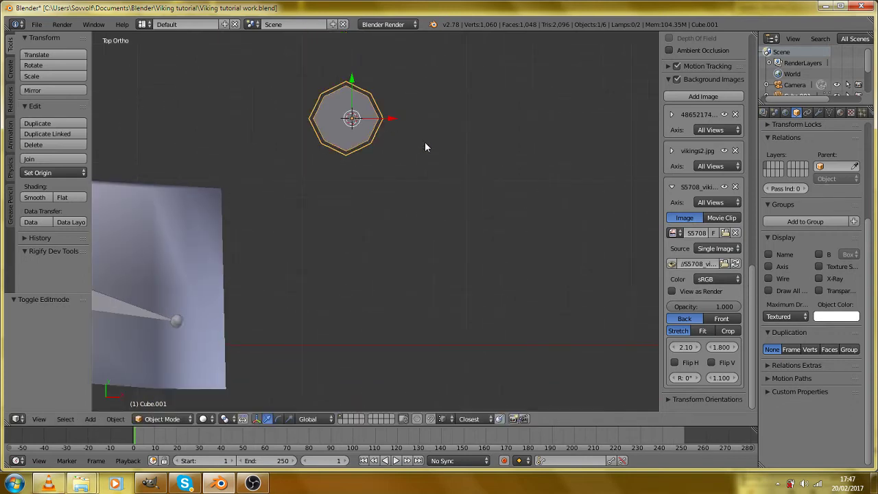
key(r)
key(z)
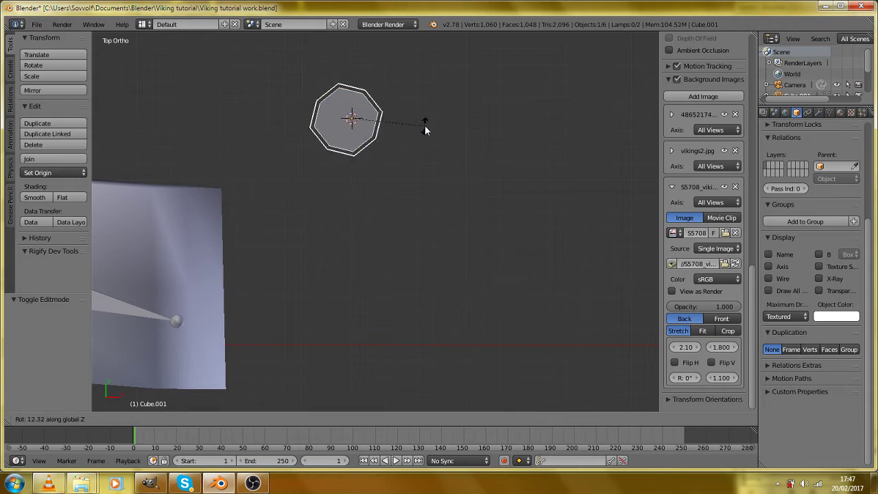
click(414, 111)
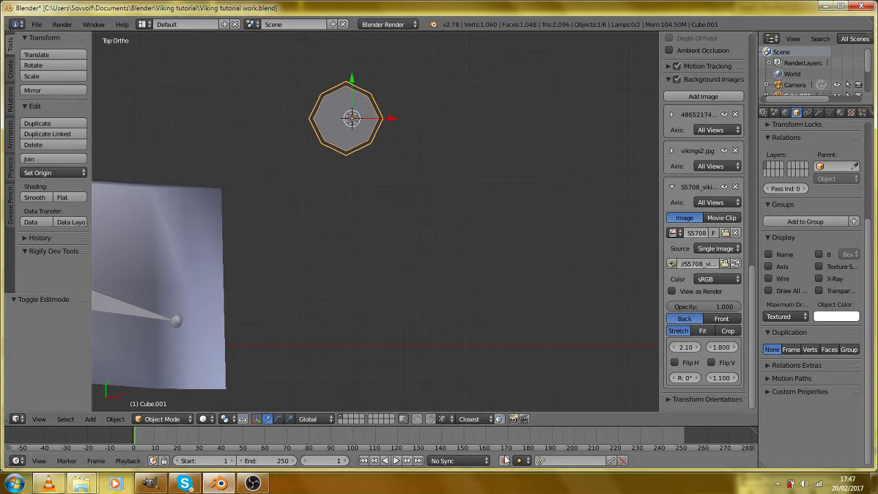
Set the snap element to Increment in Object Mode.
key(Tab)
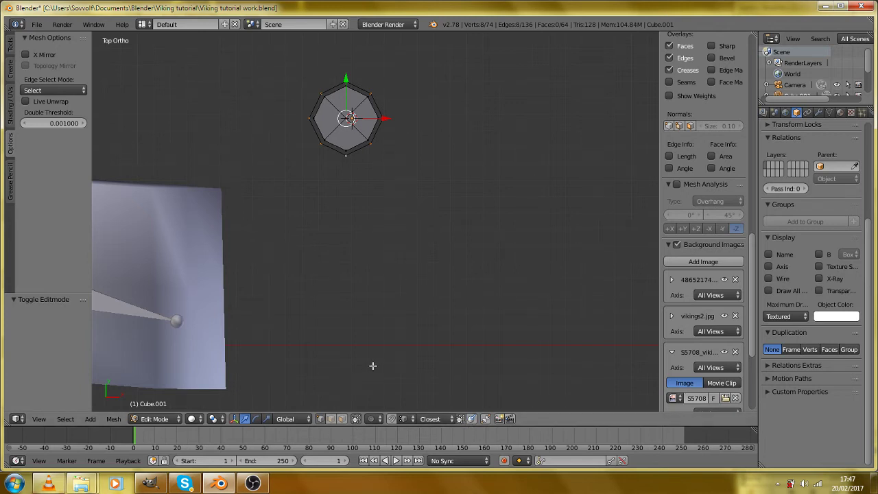
key(Tab)
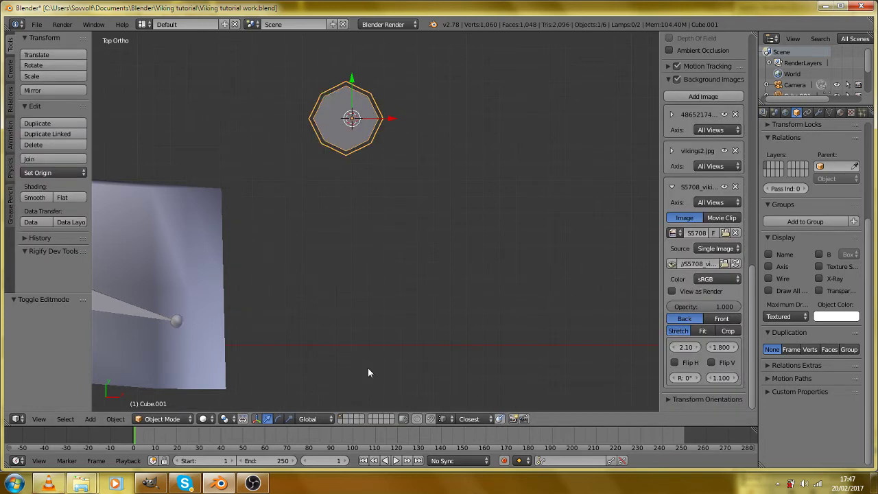
click(526, 461)
click(527, 463)
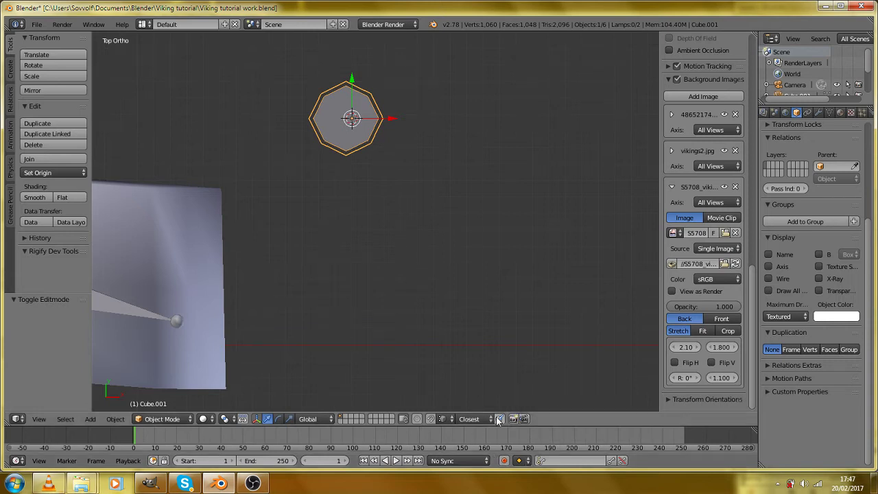
click(498, 419)
click(444, 420)
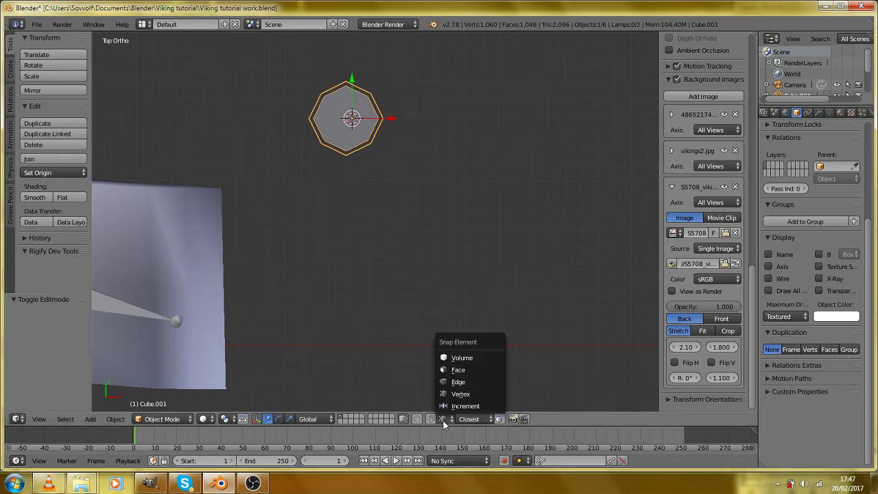
click(458, 406)
Rotate the axe object 60° about the Z axis in top view.
scroll(431, 227, up, 1)
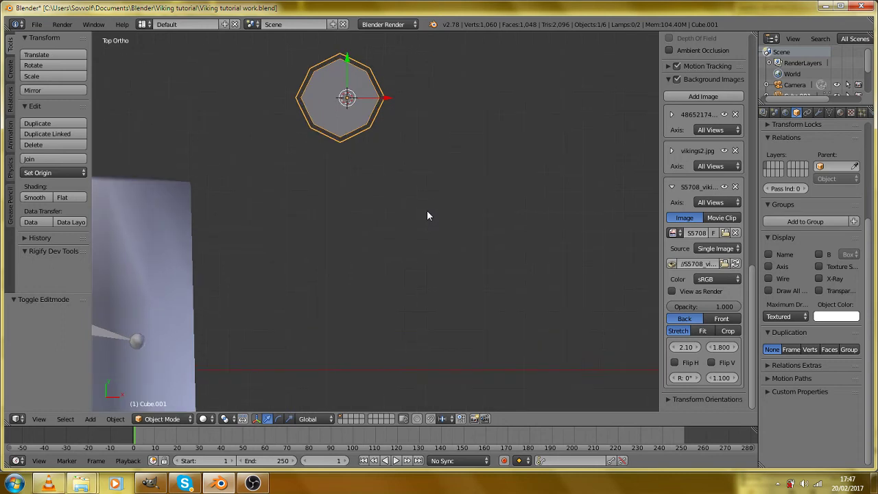
key(r)
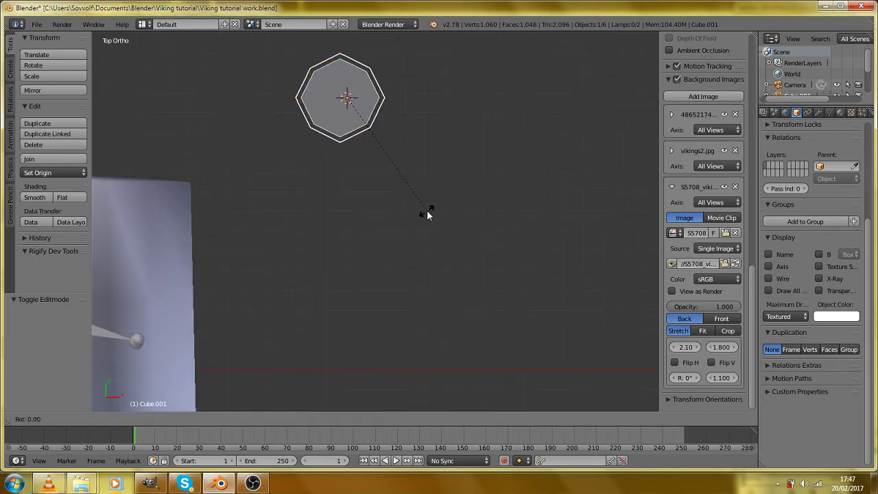
click(473, 87)
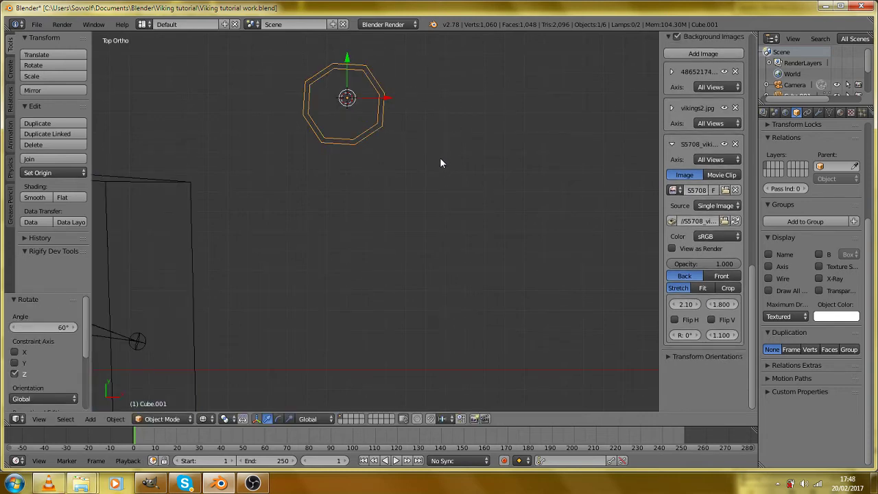
Examine the handle and its collar from above and from an angle with nothing selected in Edit Mode.
key(z)
mouse_move(424, 204)
mouse_down()
mouse_move(421, 135)
mouse_move(423, 187)
mouse_move(408, 198)
mouse_move(380, 119)
mouse_up()
key(KP_7)
key(Tab)
key(a)
key(z)
key(z)
scroll(400, 188, down, 5)
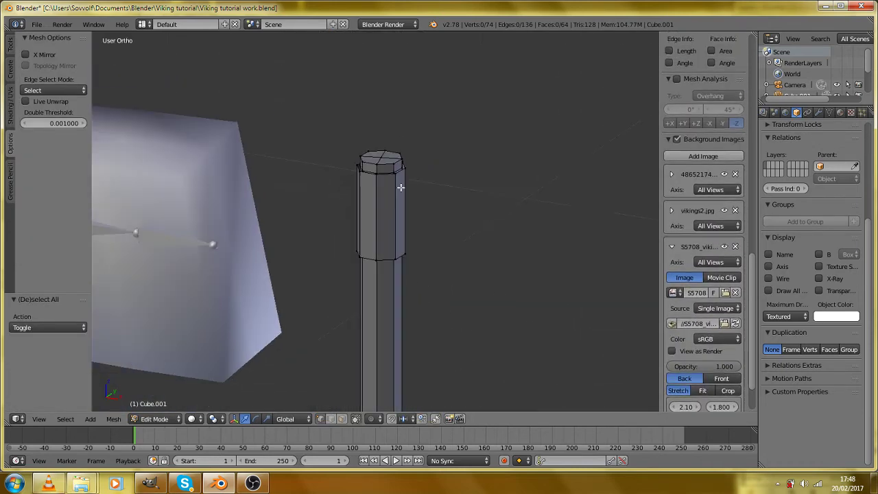
drag(401, 187, 412, 238)
key(KP_7)
scroll(411, 240, up, 3)
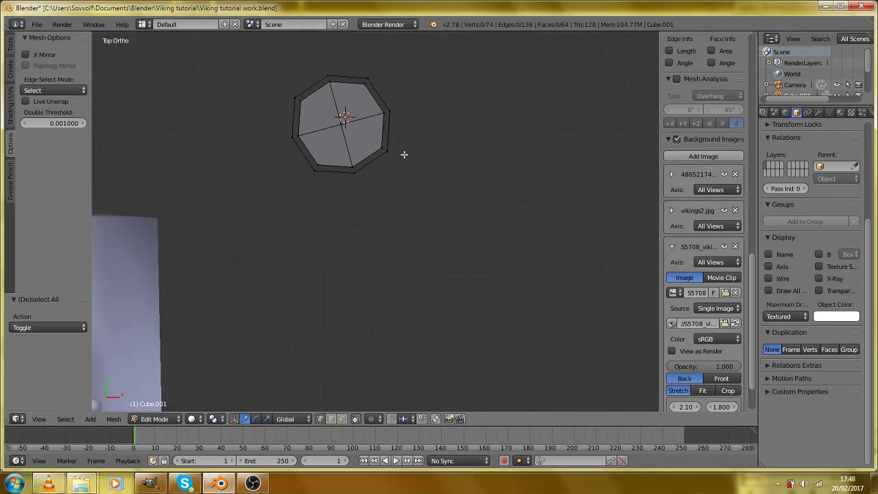
Extrude the collar's side face that points toward the blade outward by about 0.054, using face selection.
drag(404, 157, 406, 251)
scroll(405, 256, up, 3)
click(343, 419)
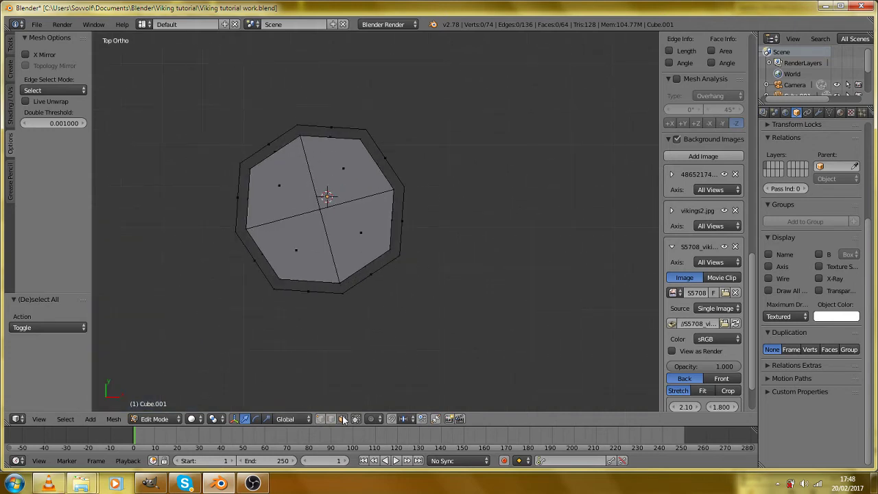
right_click(404, 227)
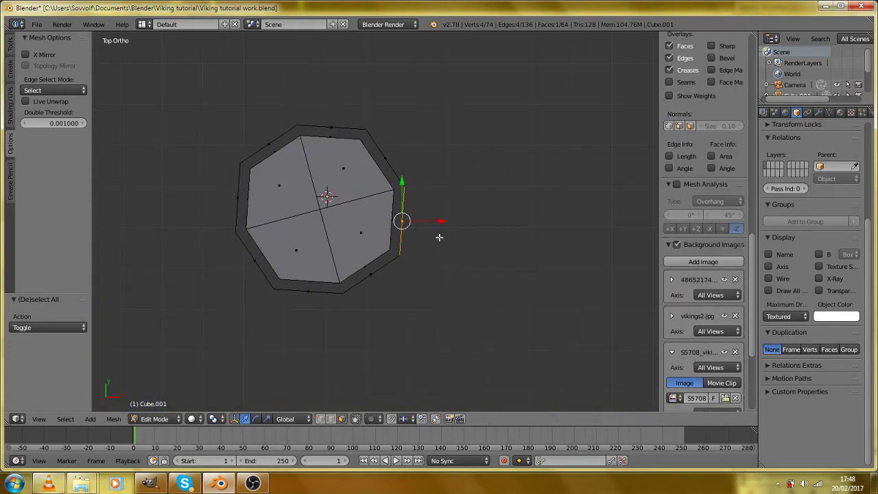
key(e)
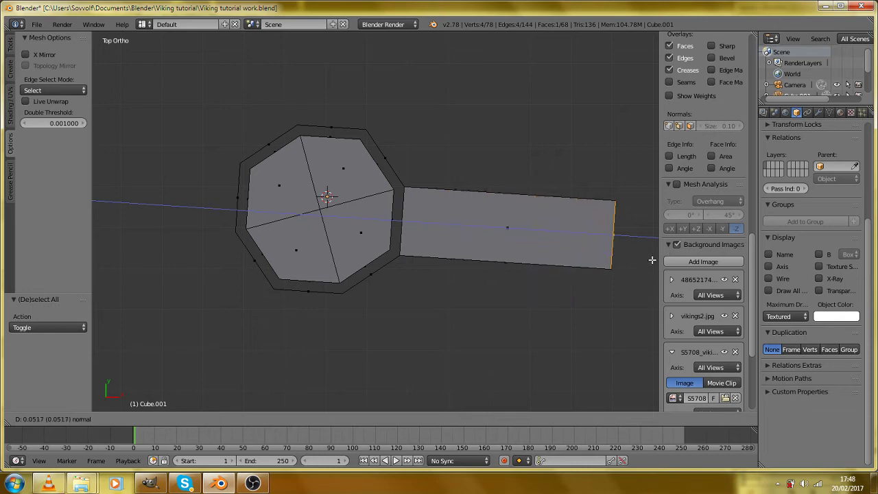
click(659, 258)
Move the extruded face back toward the handle by about -0.033 along X in front view.
scroll(275, 271, down, 2)
key(KP_1)
scroll(298, 271, down, 5)
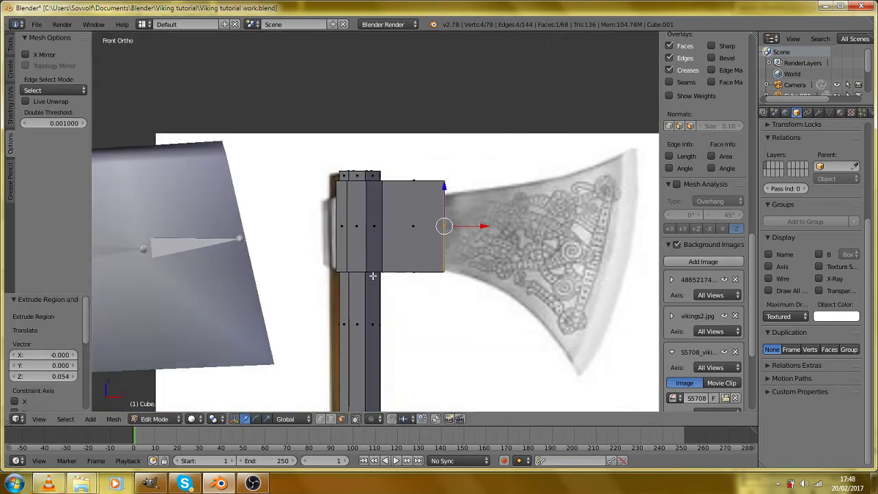
key(z)
scroll(477, 266, up, 2)
key(s)
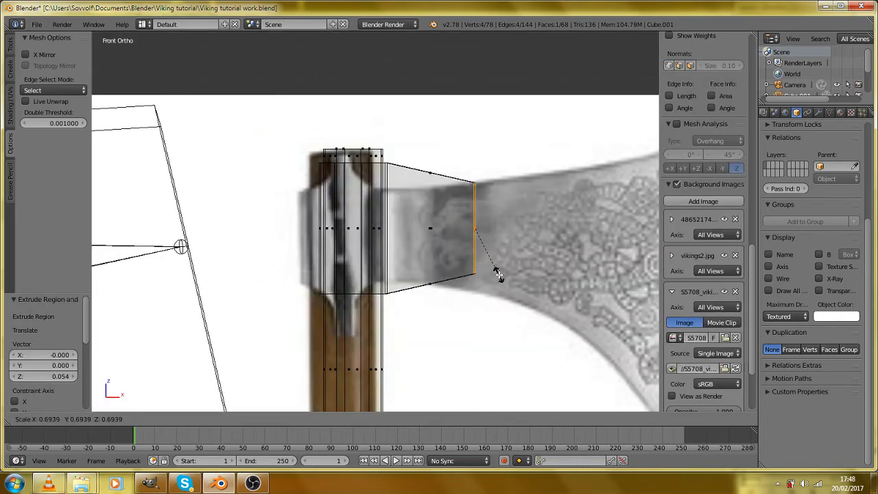
right_click(506, 283)
key(g)
key(x)
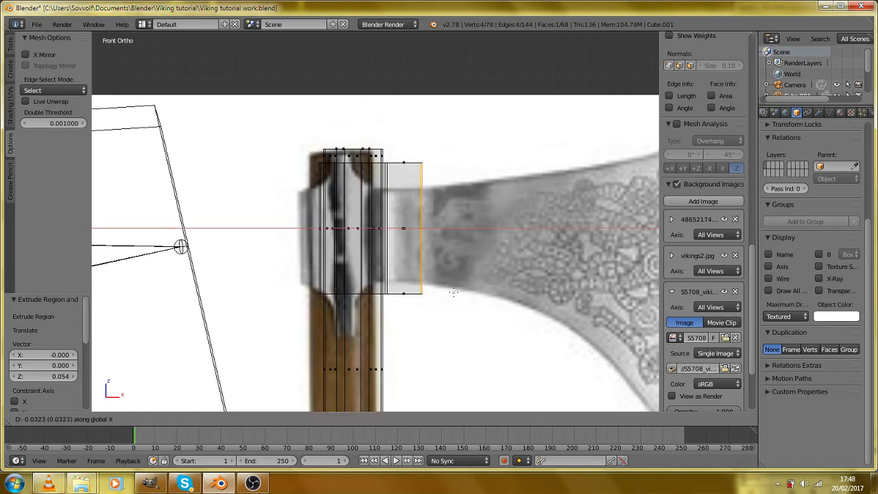
click(454, 292)
key(z)
drag(453, 293, 384, 410)
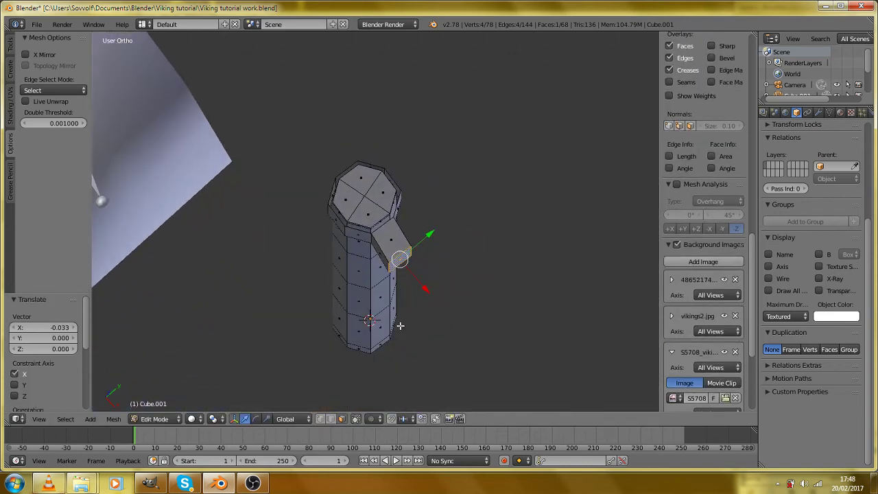
Undo the collar face's shift and extrusion in top view, and return to Object Mode.
key(KP_7)
key(ctrl+z)
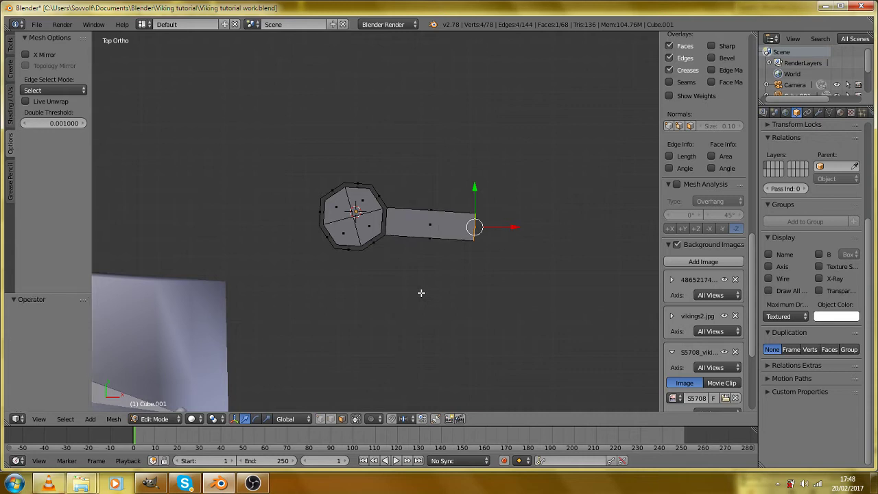
key(ctrl+z)
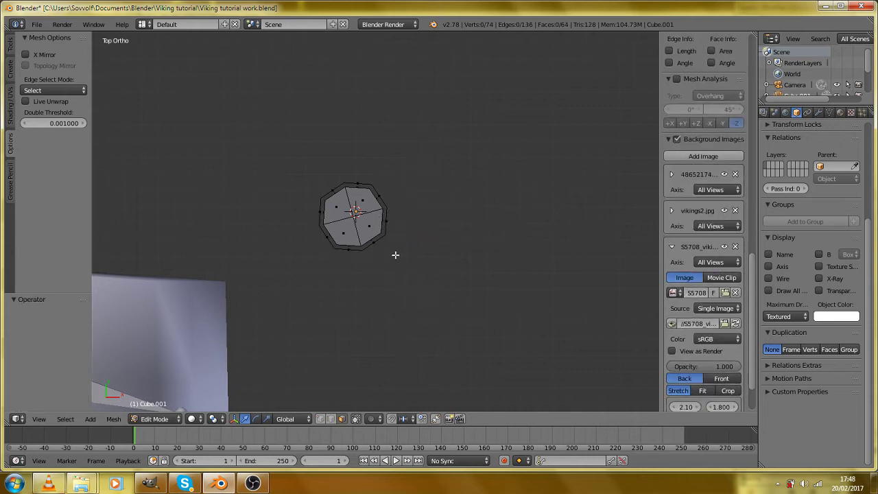
key(Tab)
key(r)
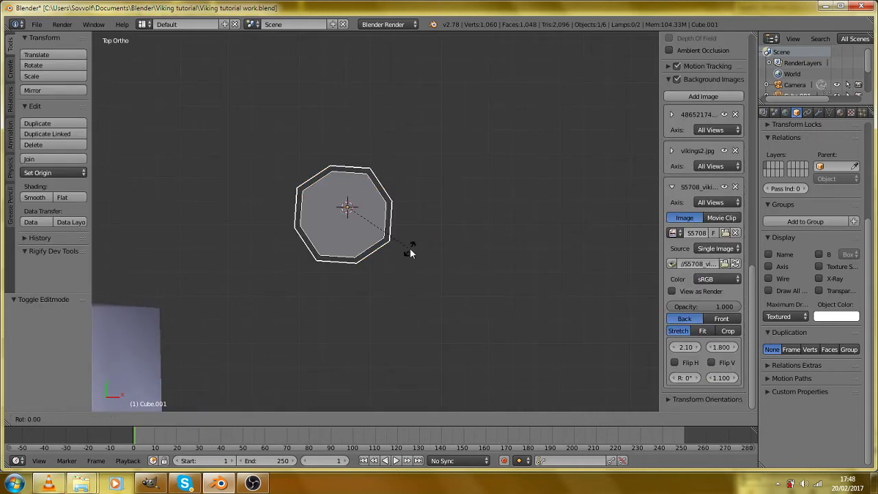
key(z)
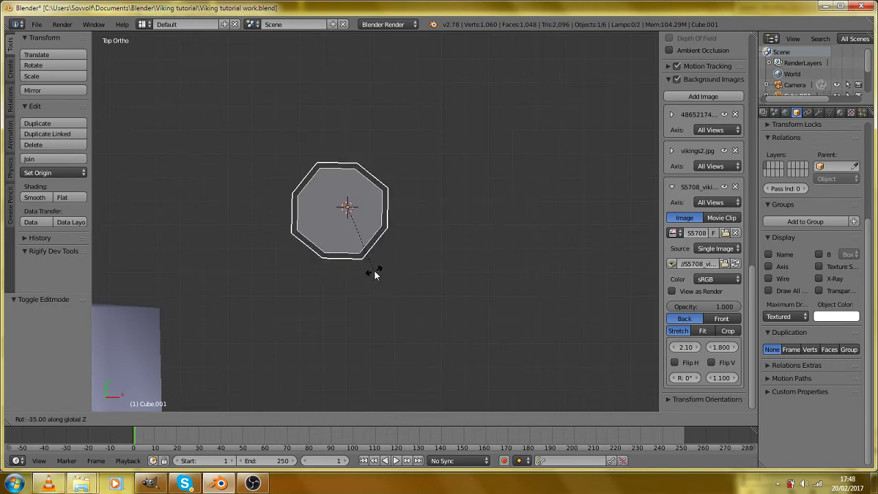
click(378, 271)
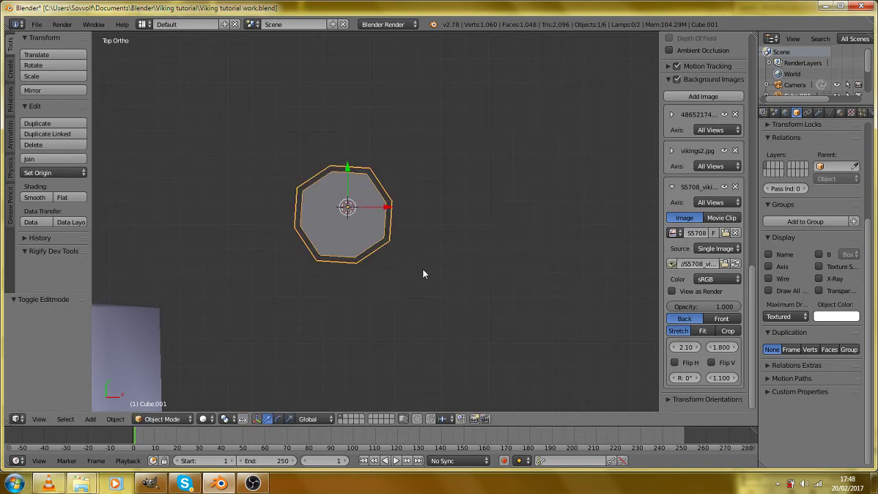
Rotate the axe object 56.25° about the Z axis in top view and return to Edit Mode.
key(r)
key(z)
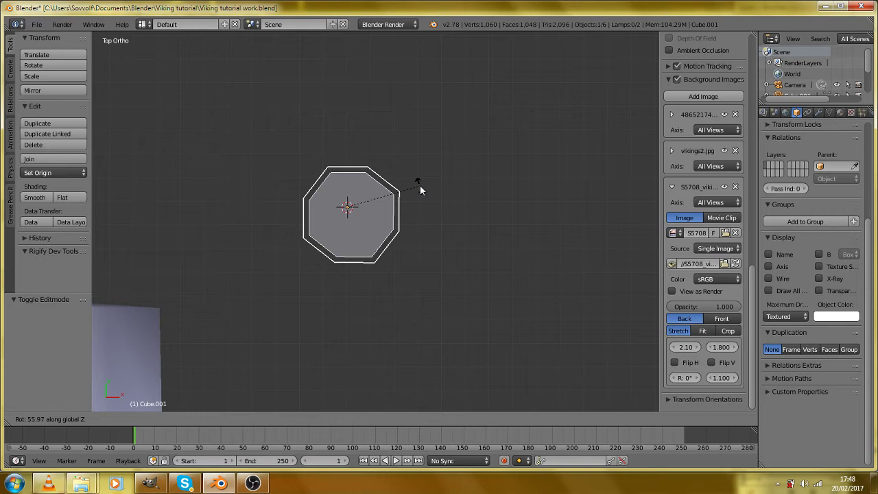
click(421, 186)
key(Tab)
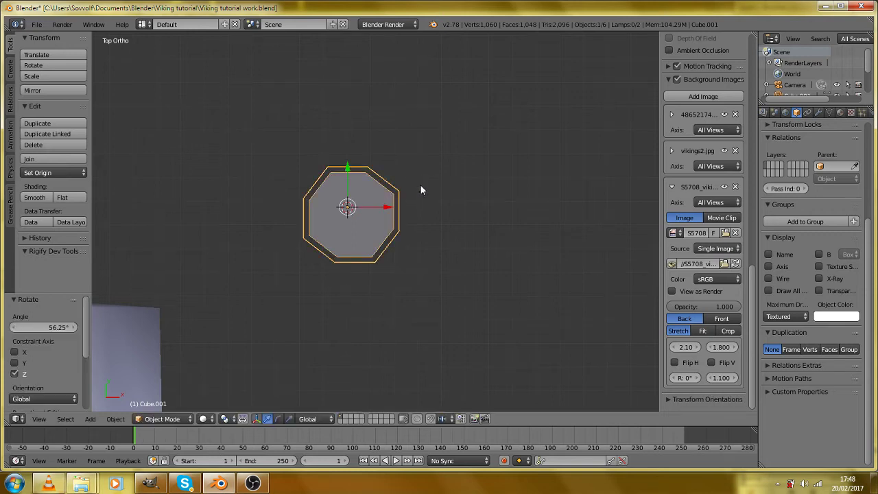
Try extruding the collar's blade-side face outward by about 0.010 in front view.
scroll(420, 227, up, 3)
scroll(459, 235, up, 2)
scroll(451, 188, down, 1)
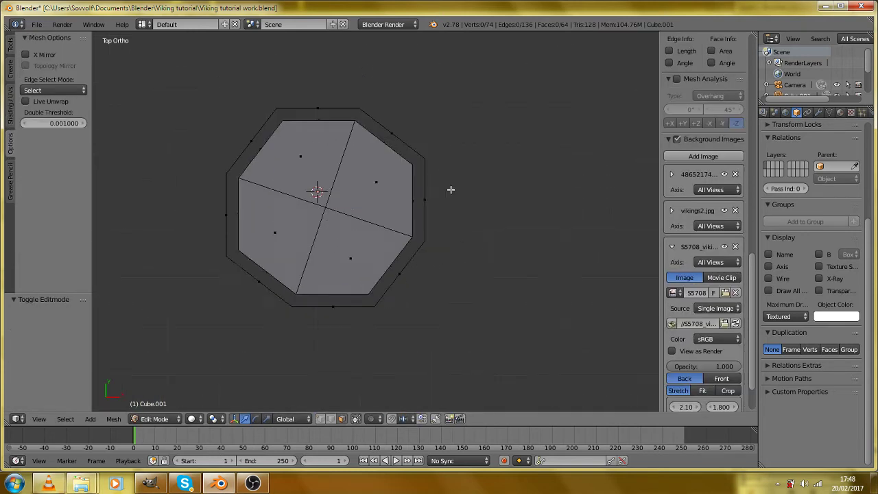
right_click(425, 199)
key(KP_1)
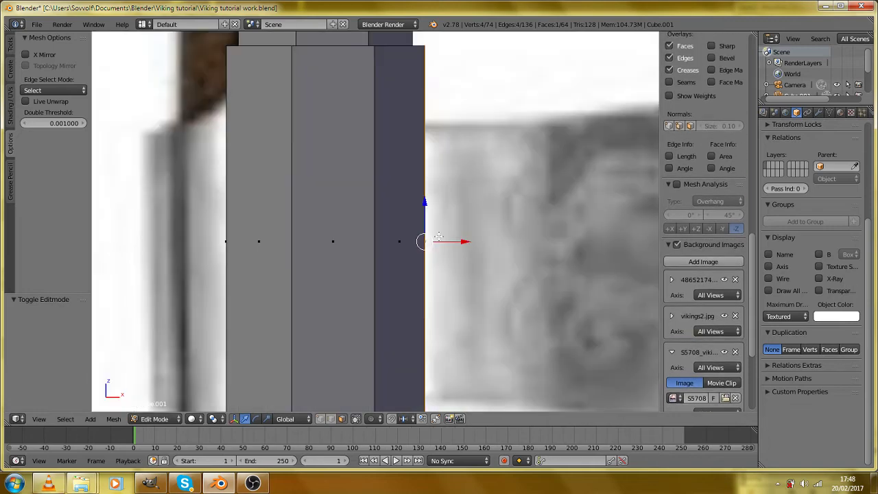
scroll(439, 237, down, 3)
scroll(438, 238, down, 1)
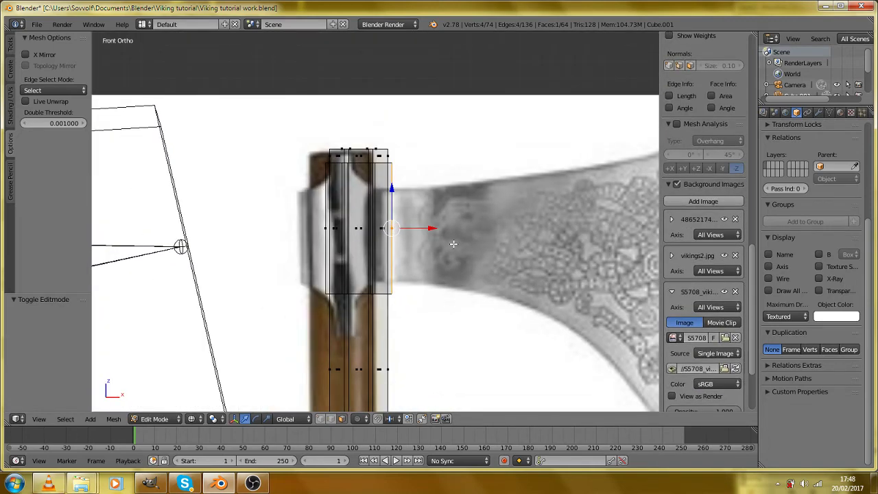
key(e)
click(473, 246)
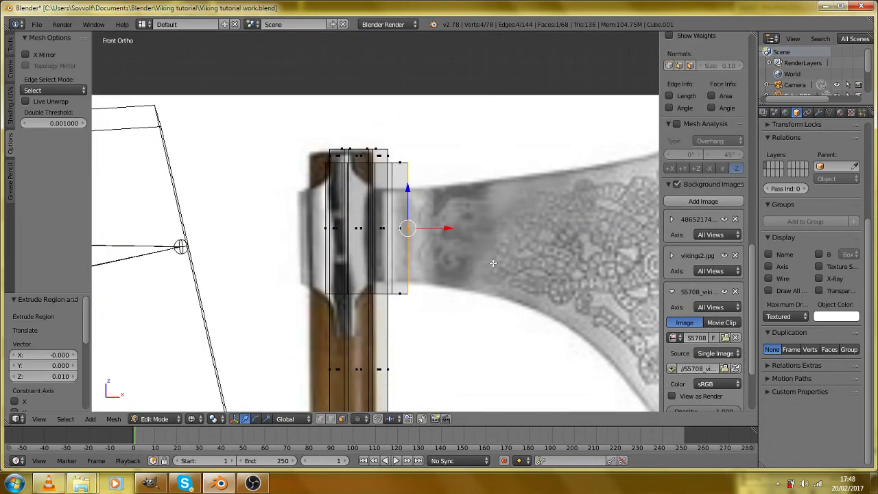
Try scaling the extruded face to about 0.74 along Z, and undo both the scaling and the extrusion.
key(s)
key(z)
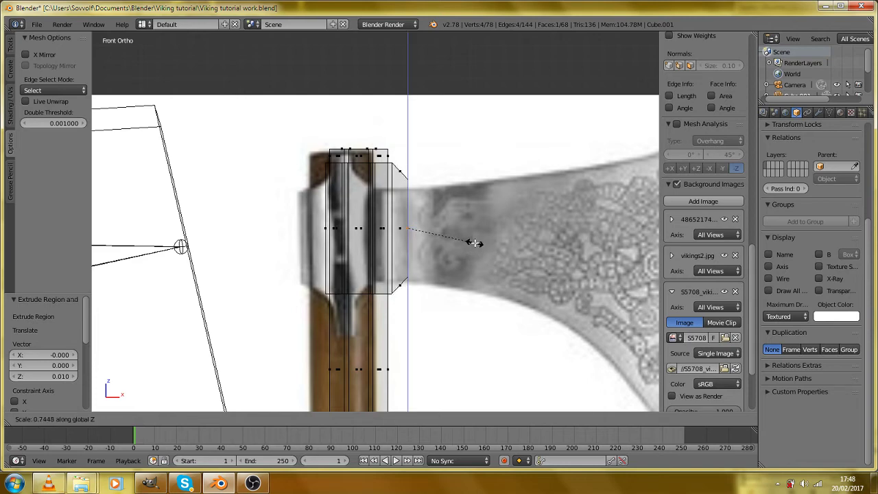
click(474, 243)
drag(459, 261, 437, 284)
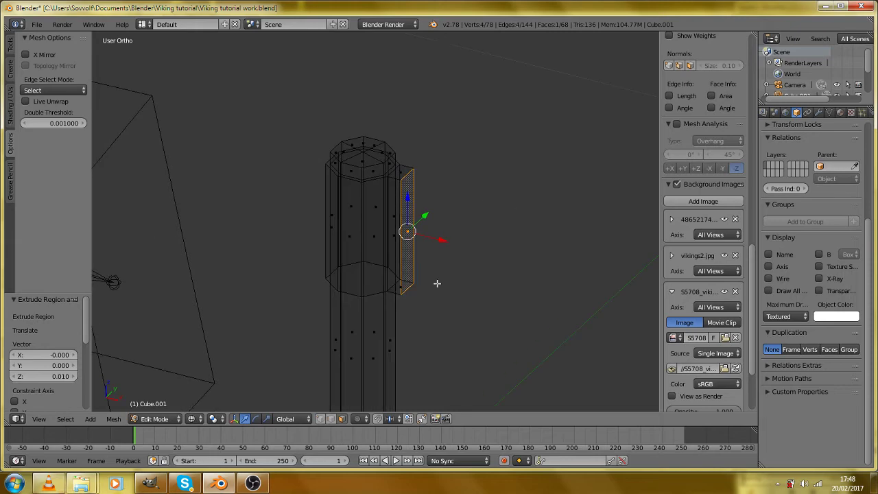
key(ctrl+z)
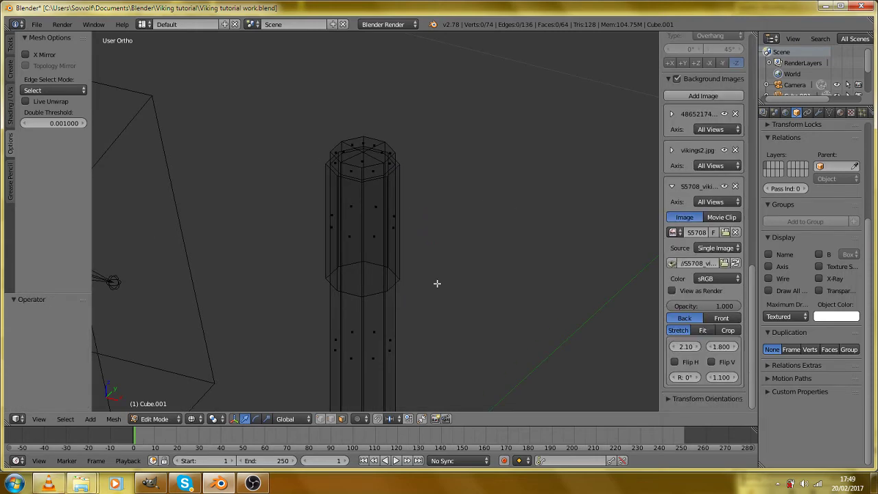
Extrude the collar's blade-side face by about 0.070 along X in front view and check it from the top.
drag(437, 283, 368, 273)
key(z)
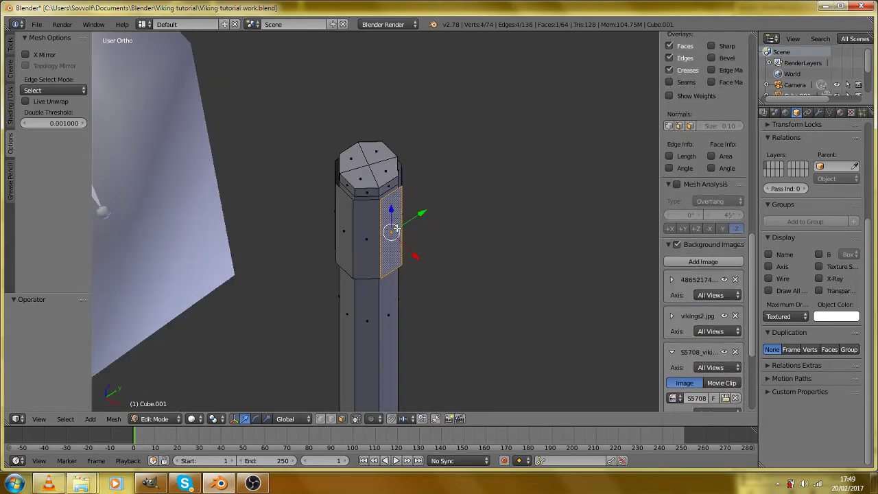
key(KP_1)
key(e)
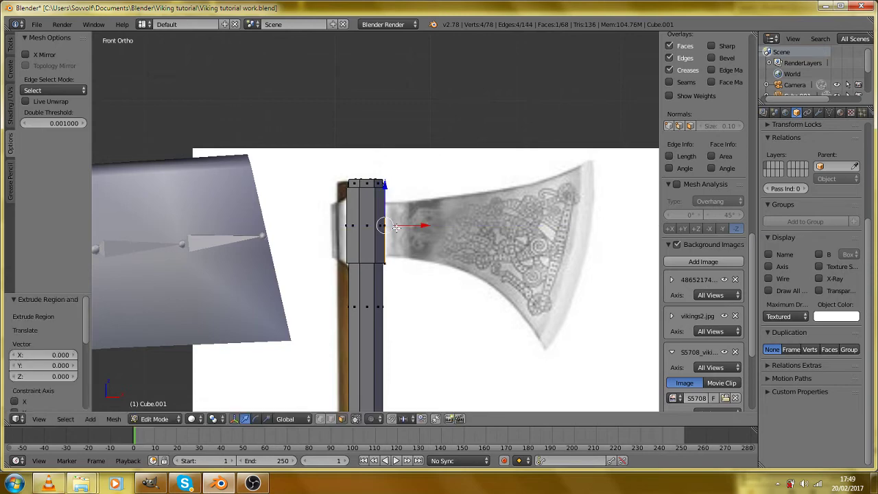
key(x)
click(469, 226)
drag(468, 225, 448, 322)
key(KP_7)
scroll(451, 321, up, 6)
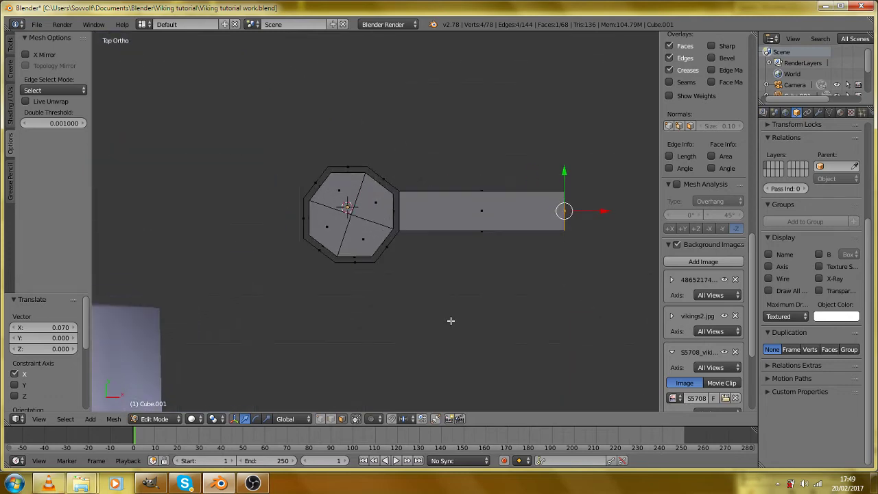
Move the extruded face back toward the handle by about -0.048 along X in front view.
key(KP_1)
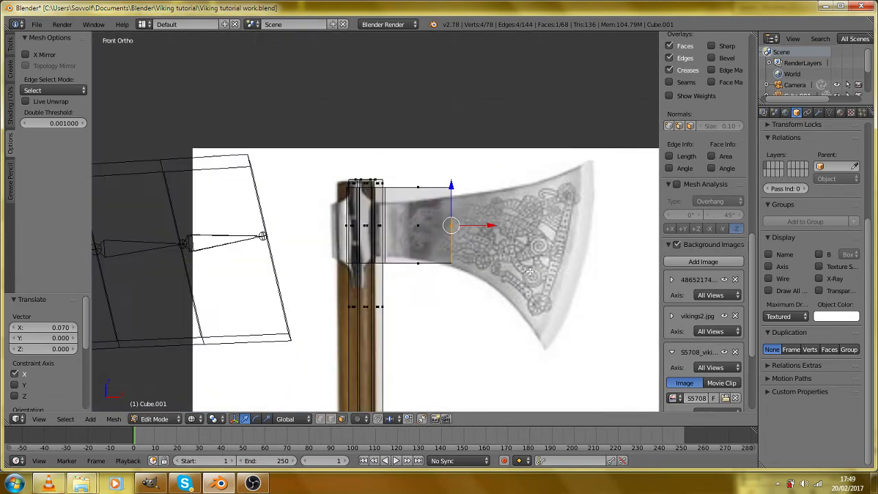
key(g)
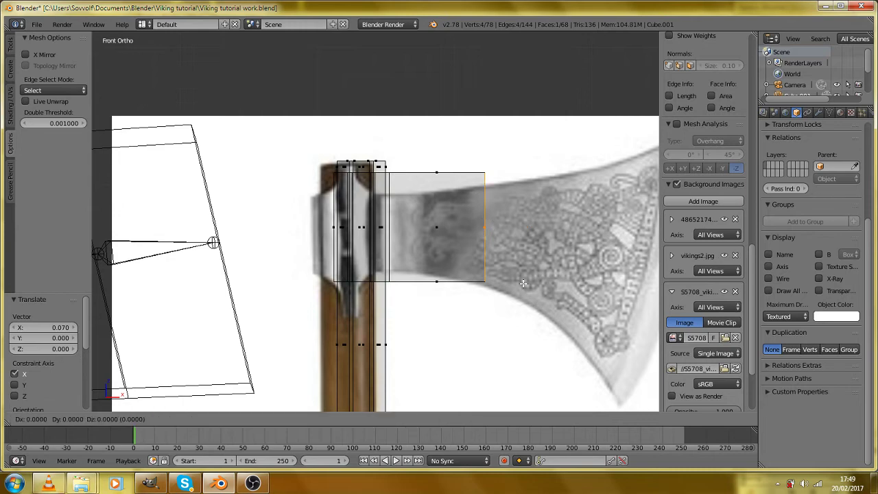
key(x)
click(489, 294)
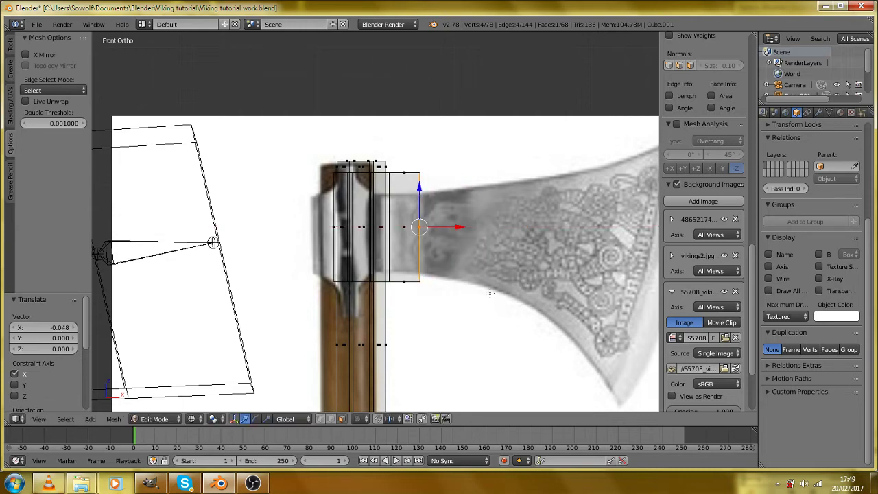
Select the whole linked collar, scale it to about 0.703 along Z and move it by about -0.005 along Z.
key(l)
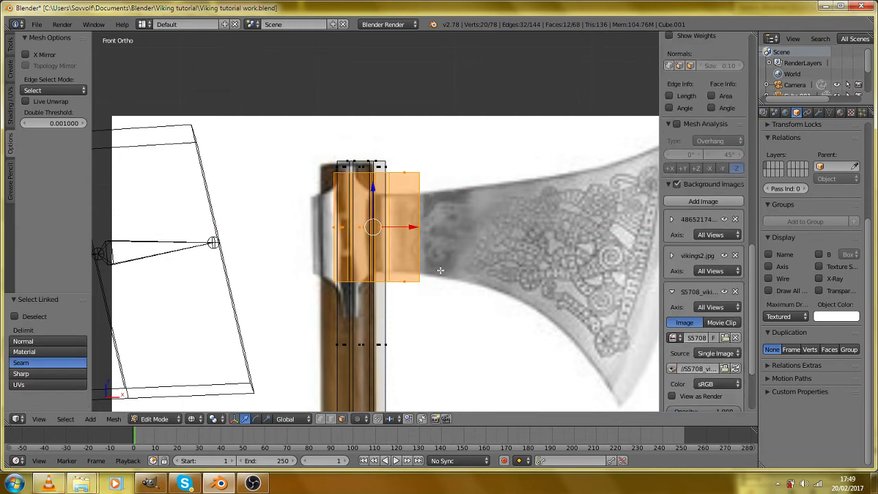
key(s)
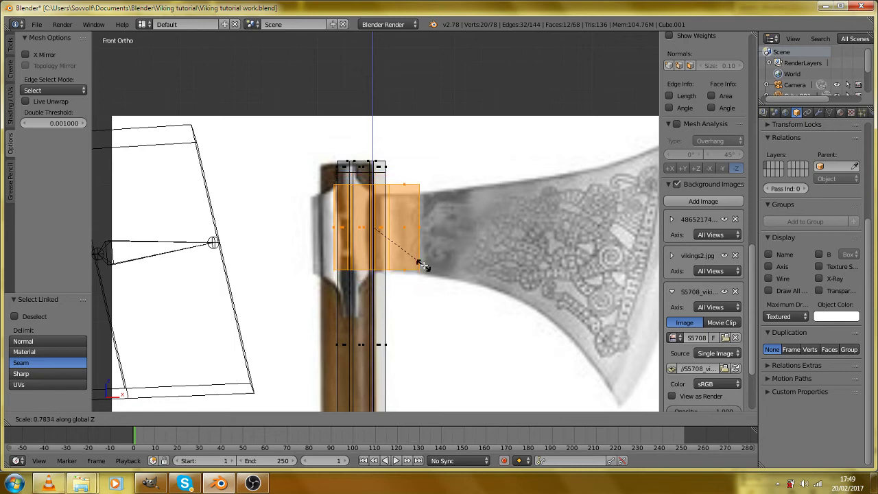
click(417, 263)
key(g)
key(z)
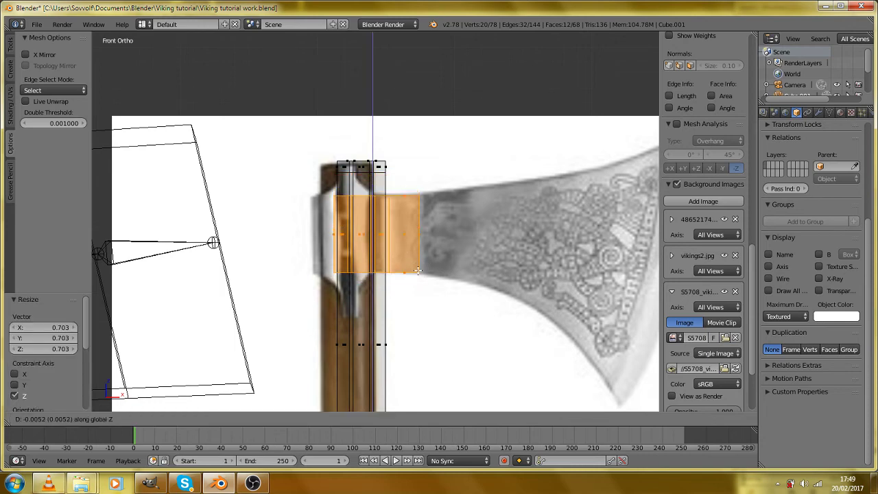
click(418, 270)
key(z)
key(z)
Extrude the end face of the collar's extension toward the blade by about 0.086 along X in front view.
scroll(410, 222, down, 1)
right_click(409, 221)
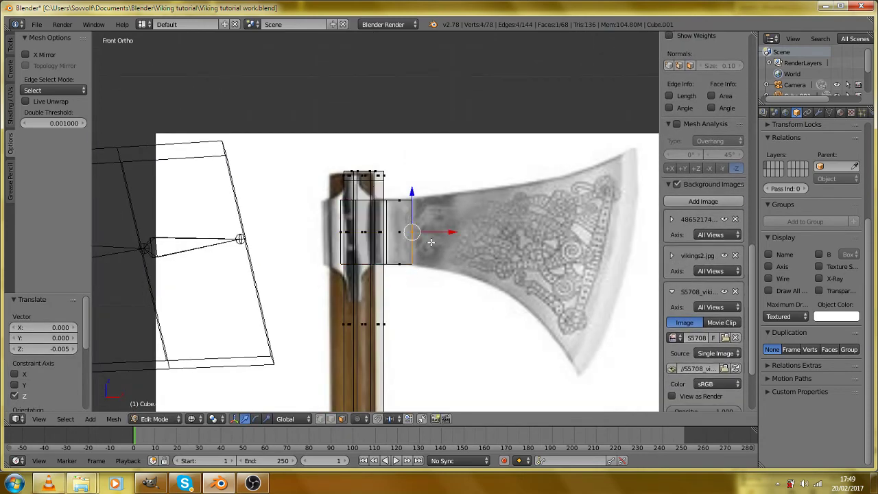
key(e)
key(x)
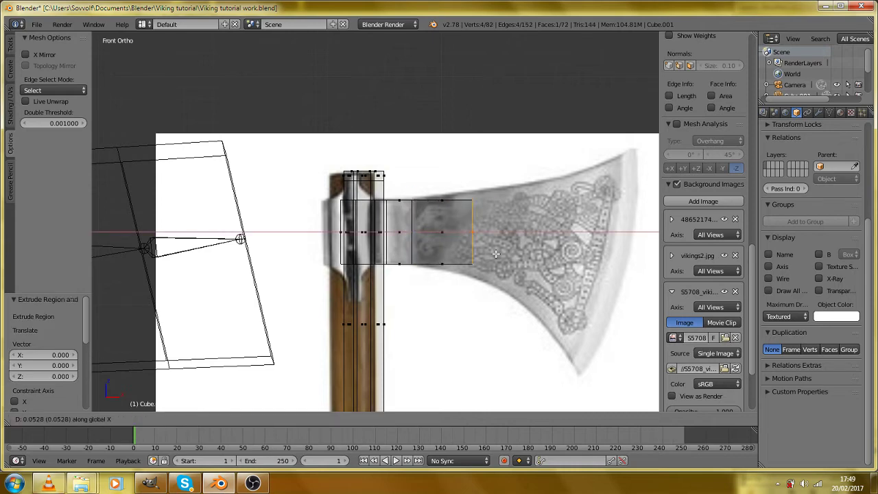
click(530, 257)
key(z)
drag(530, 259, 463, 281)
key(KP_1)
key(s)
key(z)
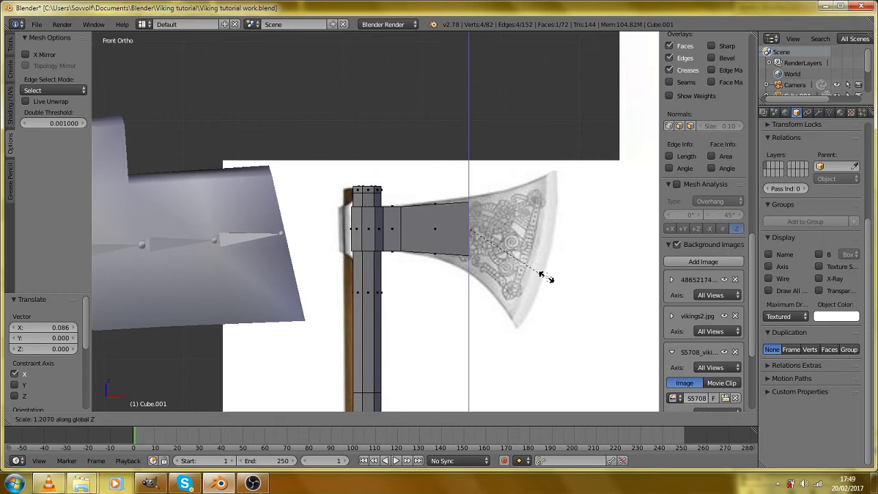
key(Escape)
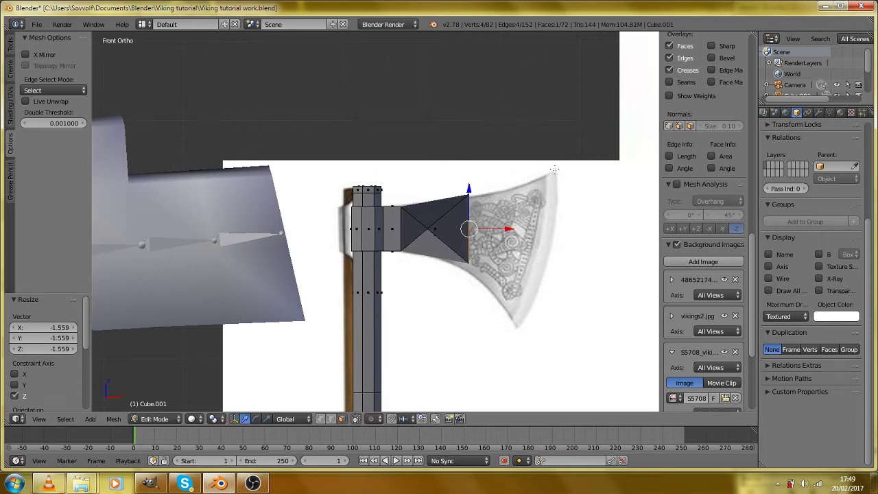
Scale the axe head's end face by about 1.646 along Z and move it by about -0.007 along Z to match the reference.
key(s)
key(z)
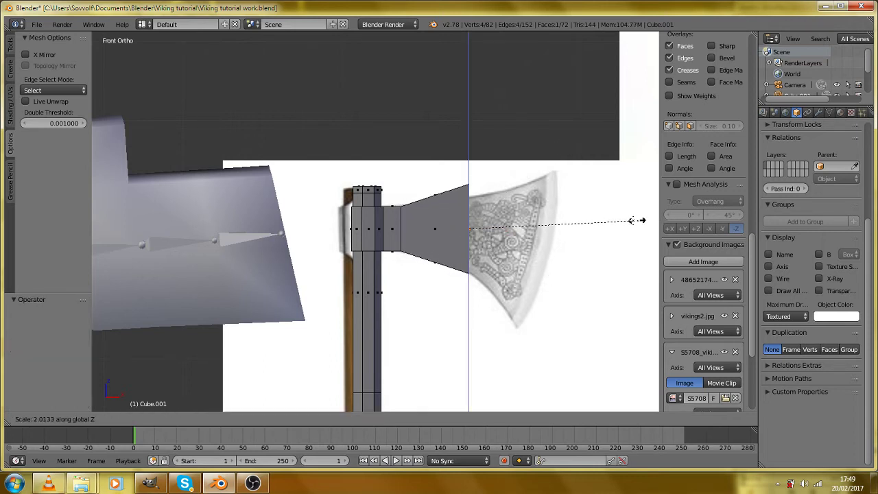
click(581, 223)
key(z)
key(g)
key(z)
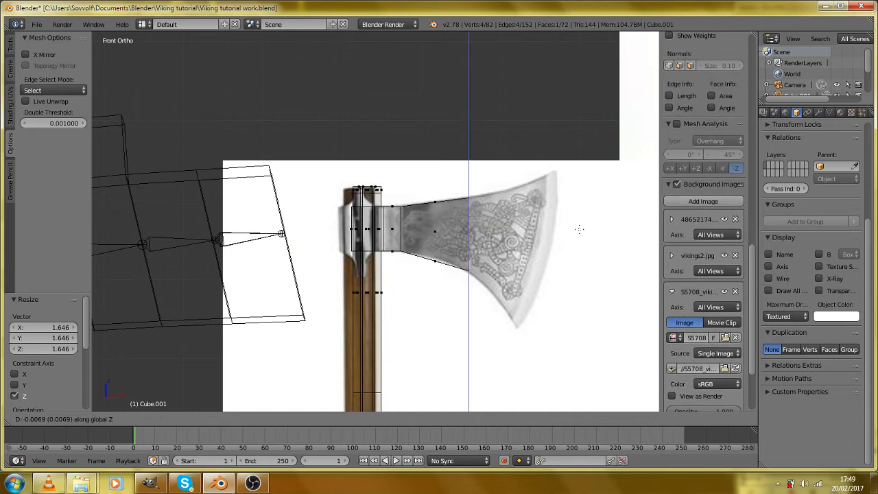
click(578, 229)
Thin the axe head's end face by scaling it to about 0.830 along Y.
drag(579, 230, 474, 270)
key(z)
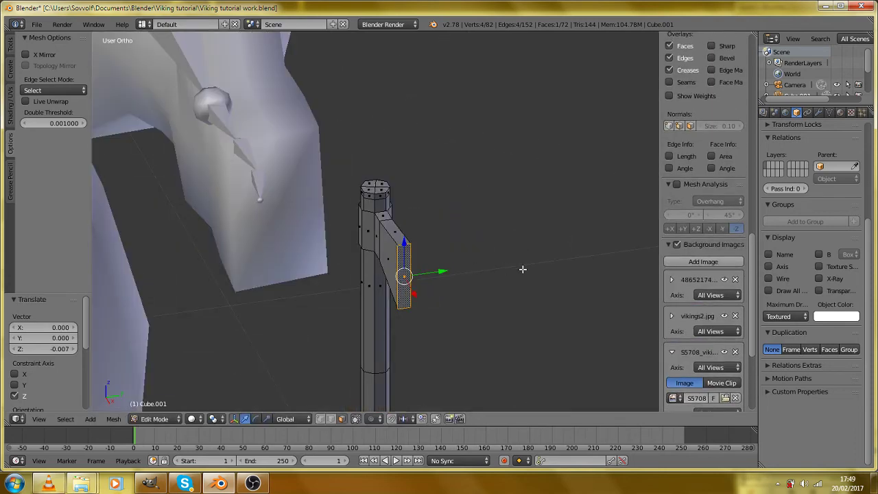
key(s)
key(y)
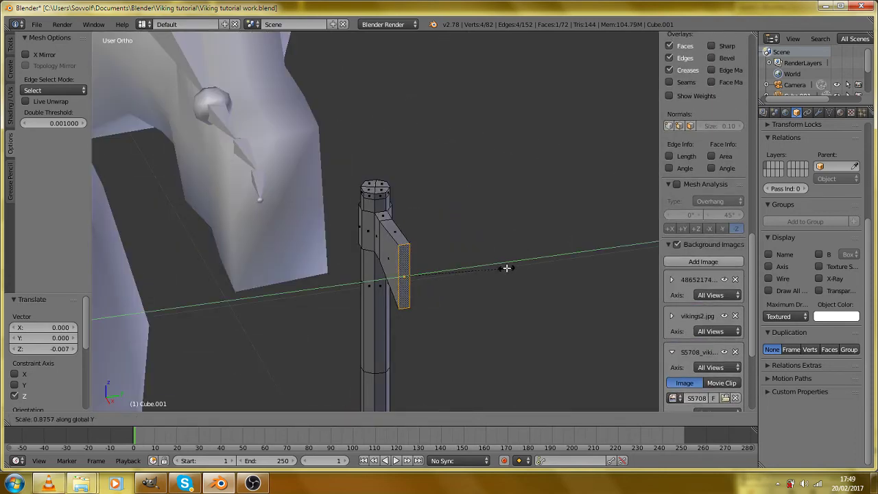
click(507, 267)
Extrude the axe head's end face toward the cutting edge by about 0.073 along X in front view.
key(KP_1)
scroll(503, 268, down, 2)
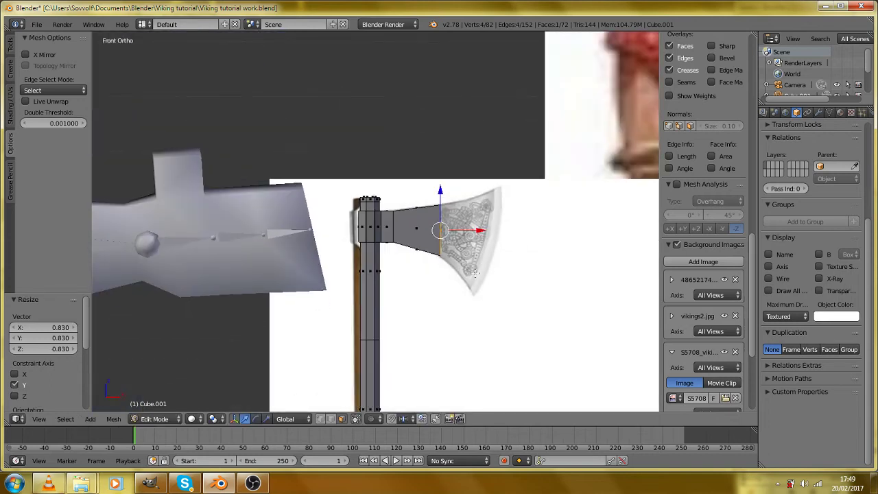
key(e)
key(x)
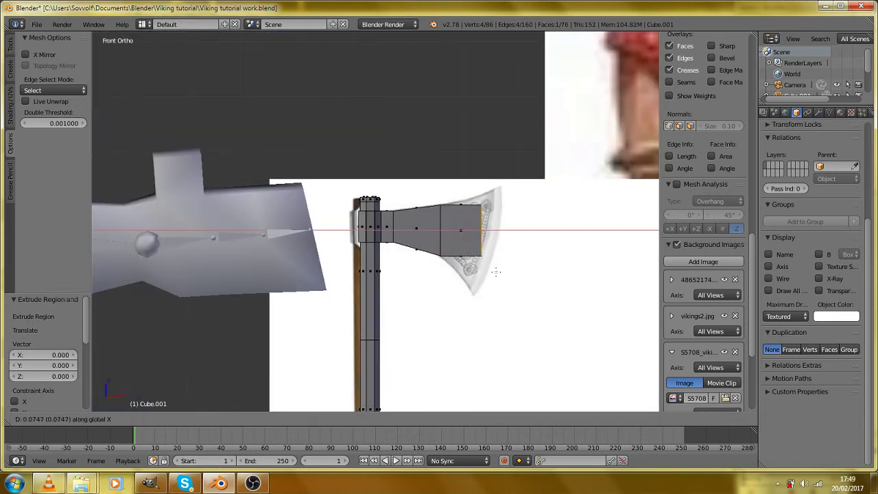
click(496, 272)
scroll(493, 270, up, 2)
Scale the axe head's end face by about 1.853 along Z and move it by about -0.029 along Z.
key(s)
key(z)
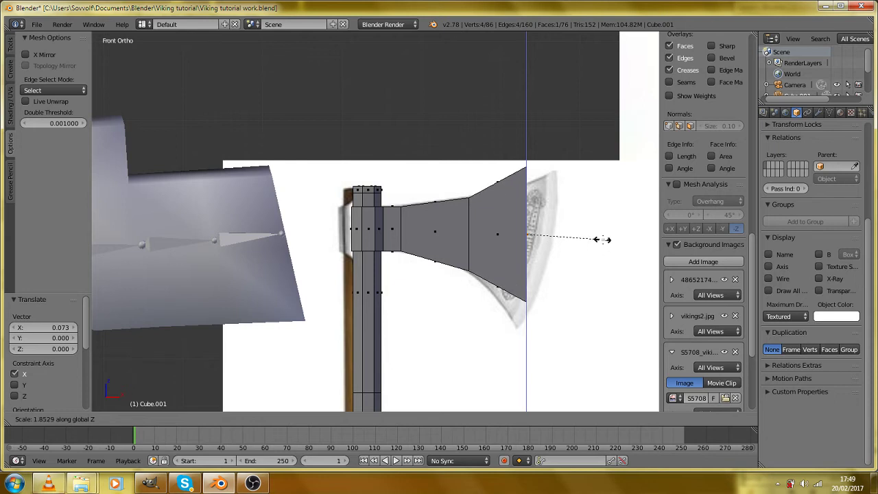
click(602, 240)
key(g)
key(z)
click(593, 262)
Move the axe head's end face by about -0.021 along X and 0.006 along Z, and scale it to about 0.909 along Z.
key(g)
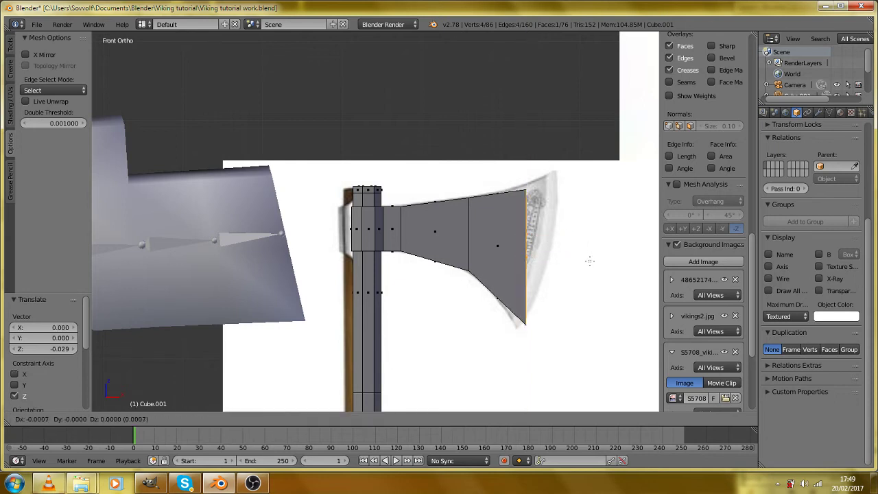
click(581, 256)
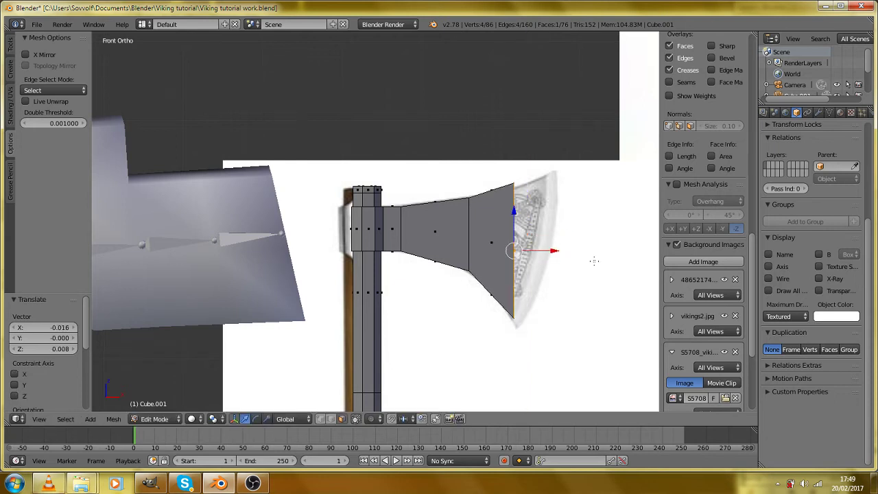
key(g)
click(593, 261)
key(s)
key(z)
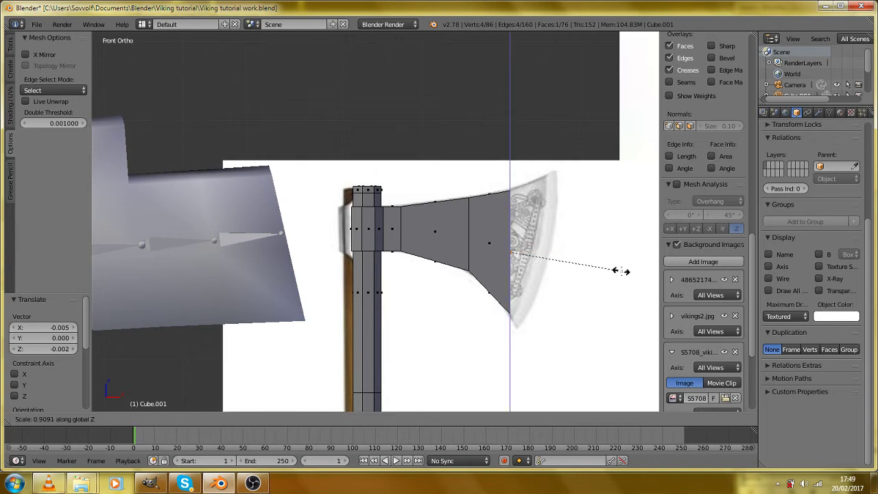
click(621, 271)
Extrude the axe head's end face toward the cutting edge by about 0.054 along X in front view.
drag(613, 270, 516, 293)
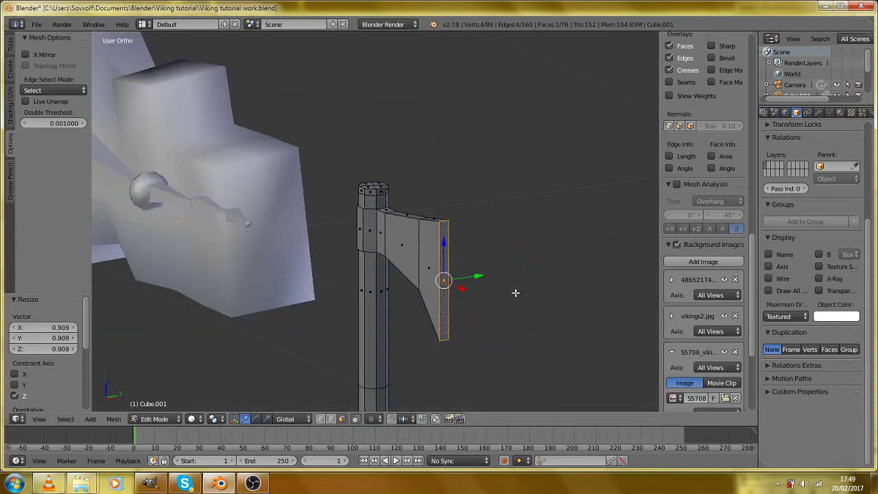
key(KP_1)
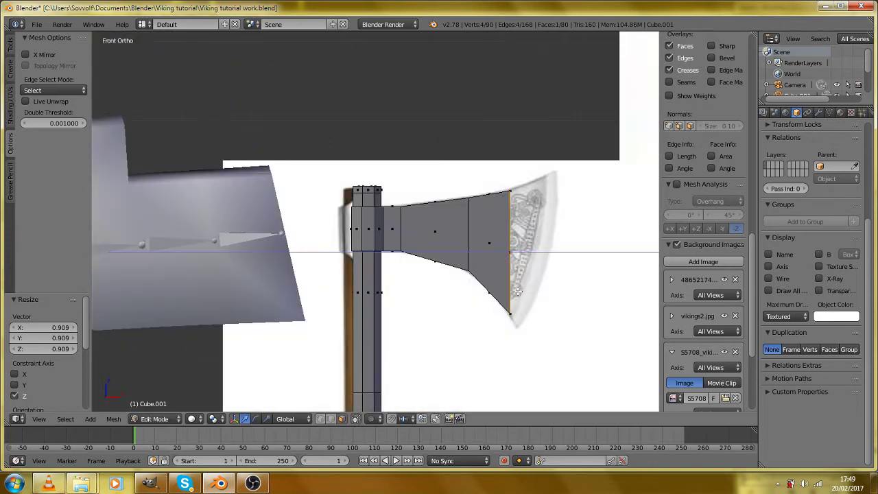
key(e)
key(x)
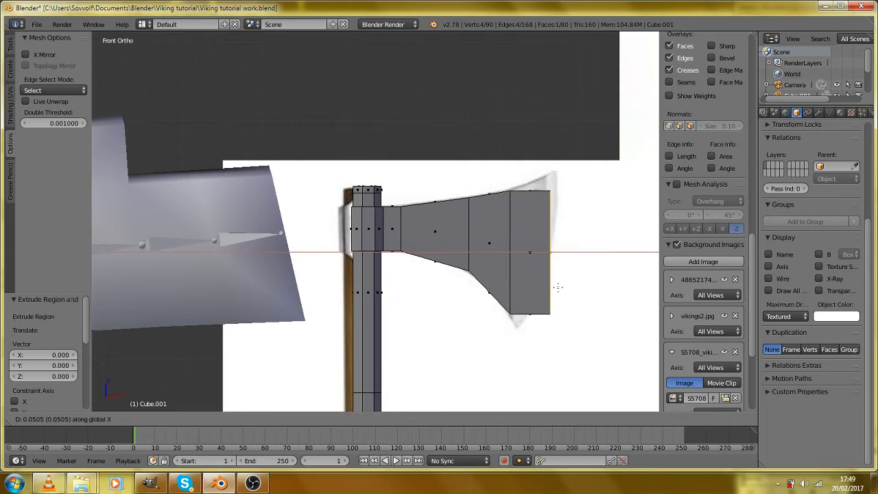
click(561, 292)
Check the new blade section against the reference in wireframe display, return to solid shading and select the section's lower edge.
key(z)
scroll(567, 308, up, 1)
drag(574, 327, 480, 325)
scroll(508, 315, up, 2)
drag(527, 309, 417, 285)
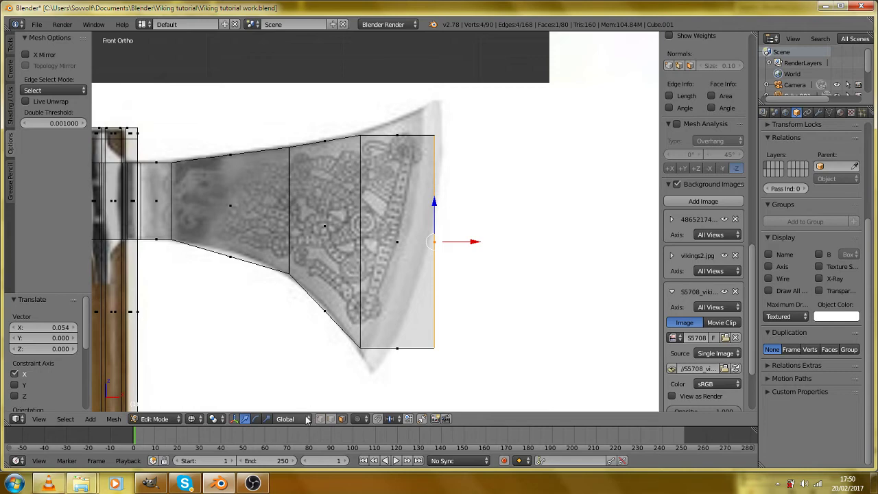
key(z)
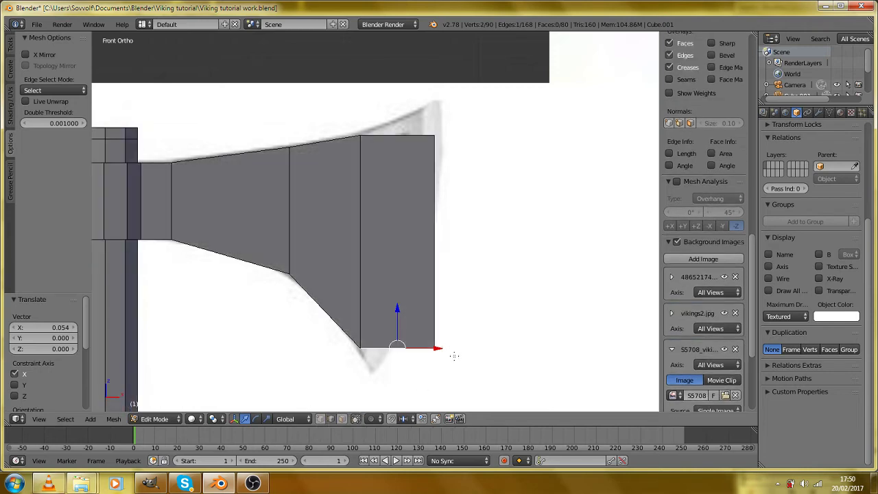
Move the lower outer corner vertices of the axe blade onto the reference image's lower blade tip.
key(z)
click(321, 419)
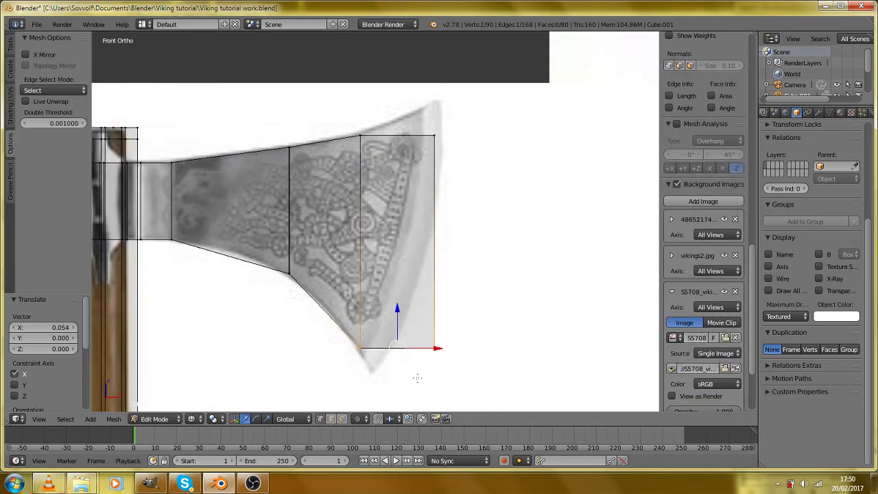
key(a)
key(c)
click(458, 347)
right_click(458, 347)
key(g)
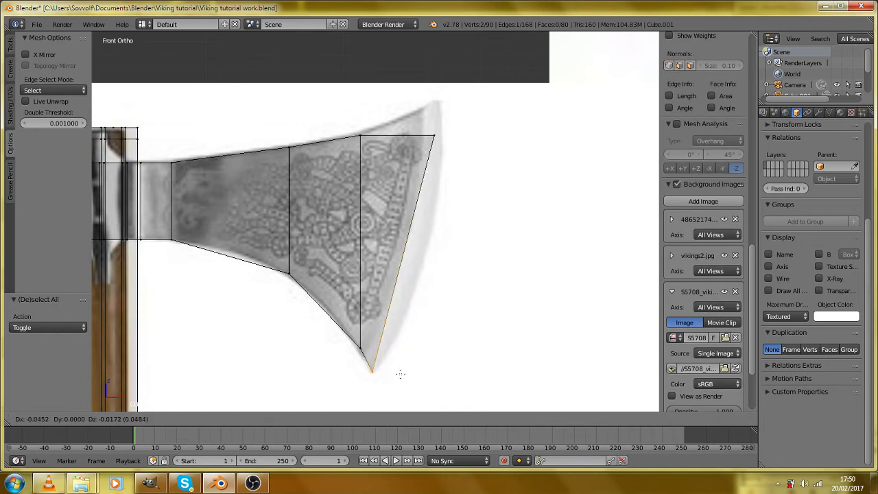
click(402, 372)
Move the blade's upper outer corner vertices onto the upper tip in the reference, about 0.002 in X and 0.025 in Z.
key(a)
key(c)
click(431, 132)
right_click(430, 132)
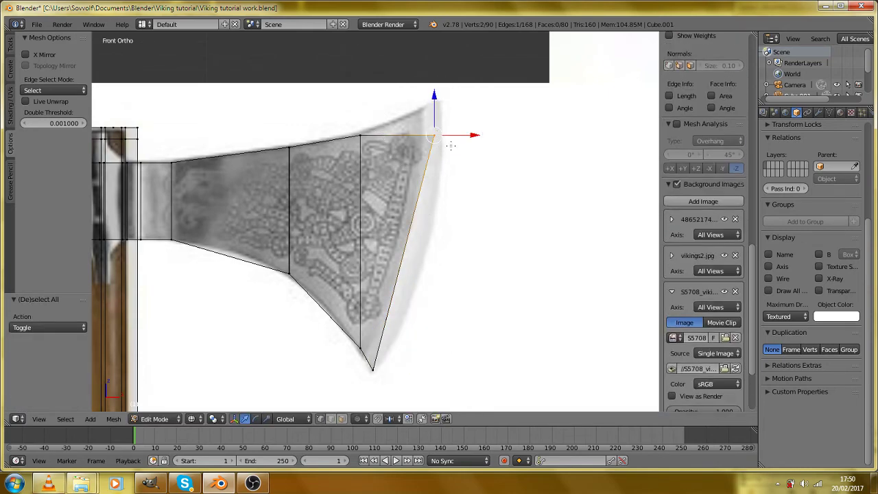
key(g)
click(454, 111)
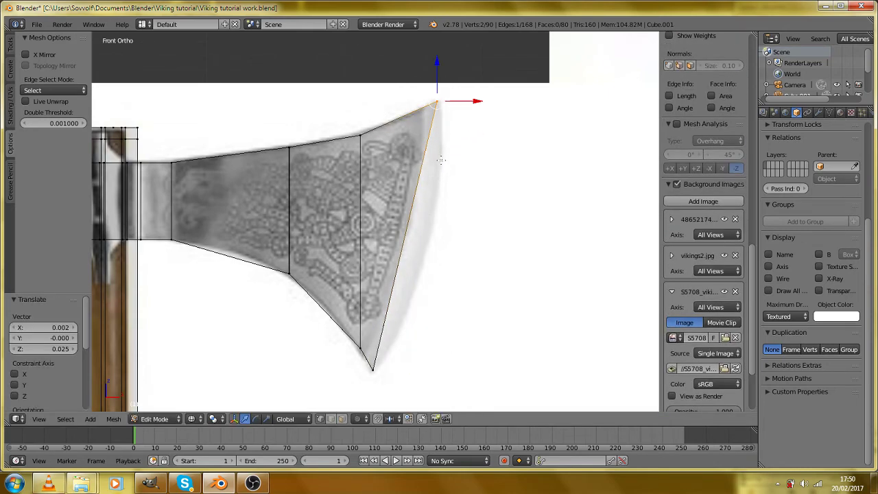
key(a)
Add one lengthwise loop cut around the axe head, running through the middle of the cutting edge.
mouse_move(445, 231)
mouse_down()
mouse_move(434, 243)
mouse_move(354, 249)
mouse_move(414, 261)
mouse_up()
key(z)
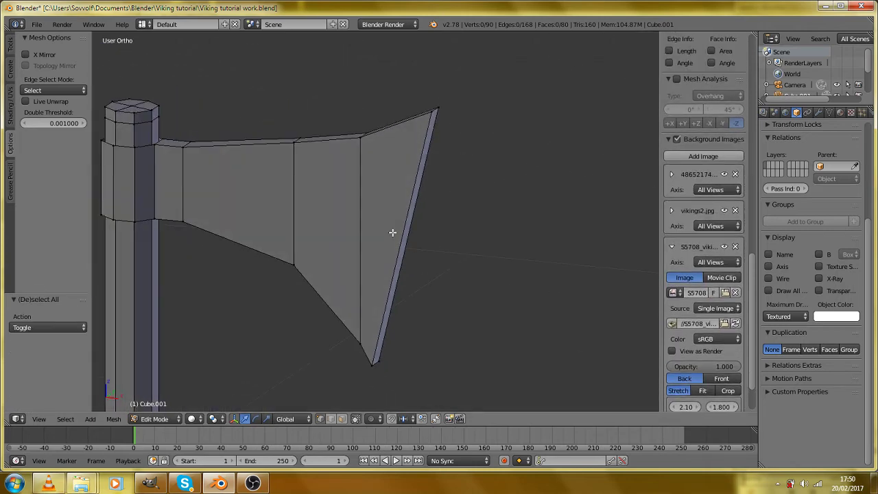
key(ctrl+r)
click(396, 229)
click(404, 235)
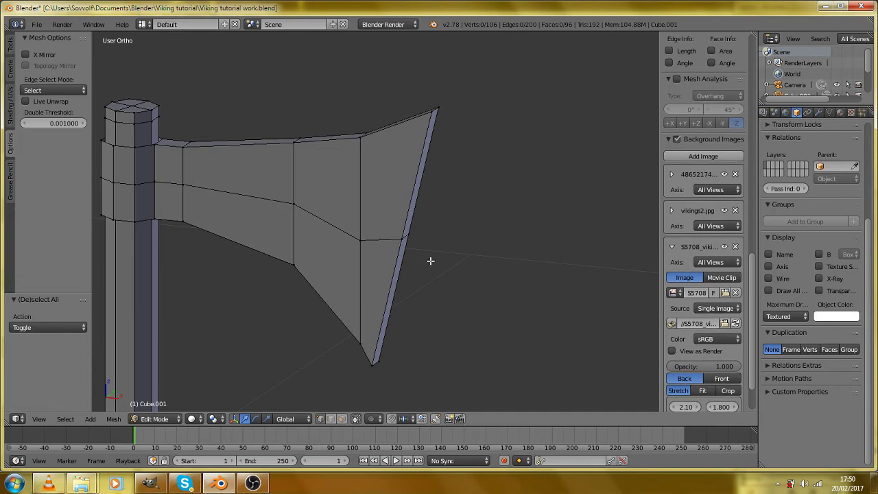
key(KP_1)
key(z)
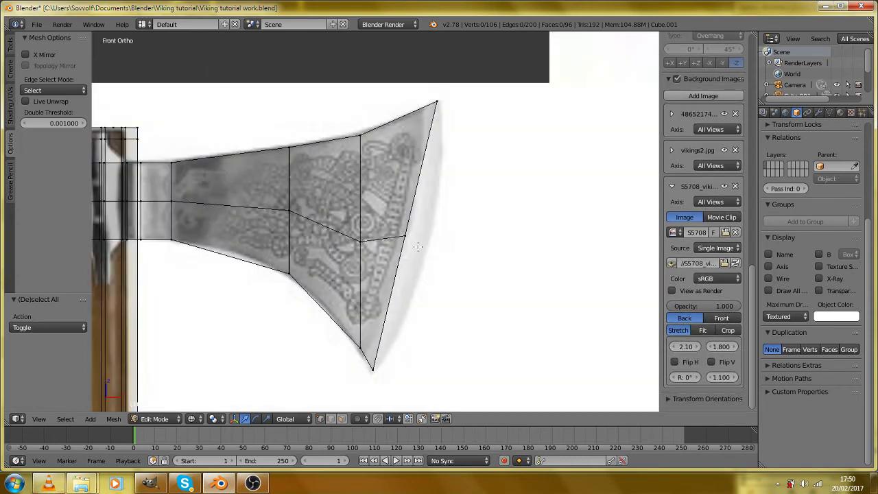
Move the middle vertices of the cutting edge outward by about 0.019 in X toward the reference curve.
right_click(433, 237)
key(g)
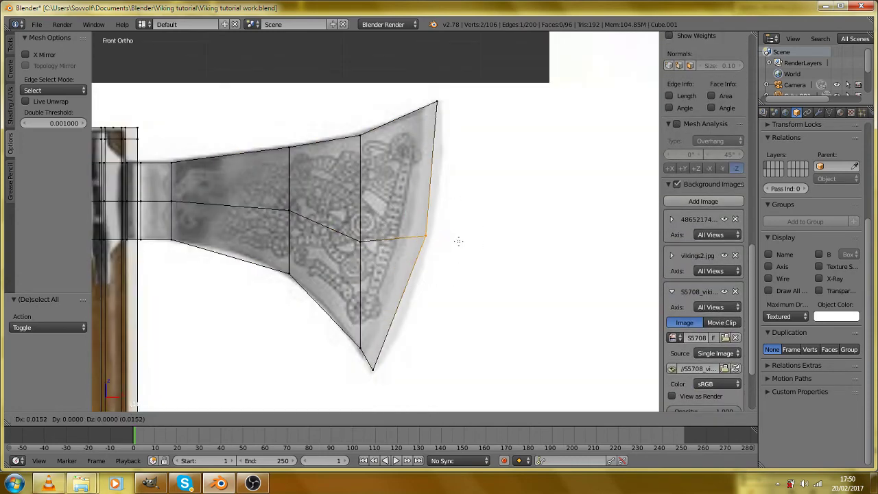
click(463, 240)
key(z)
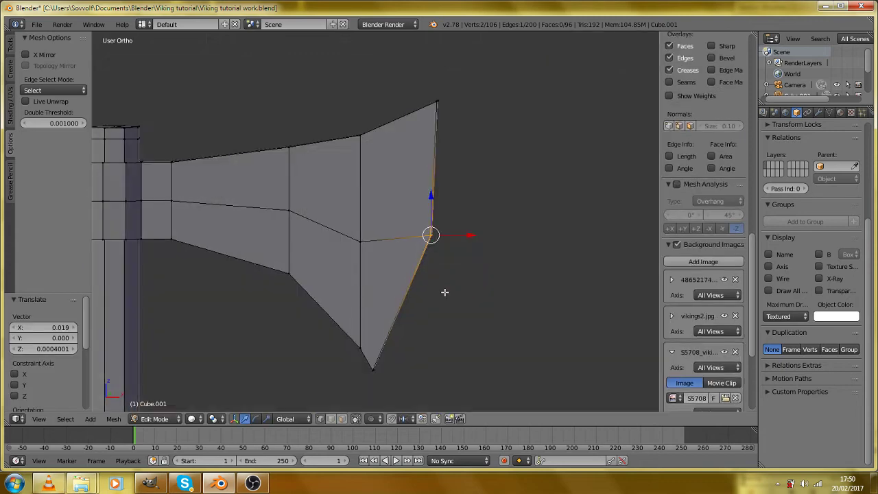
Add a vertical loop cut in the outermost blade section, midway to the cutting edge.
drag(445, 294, 296, 300)
key(KP_1)
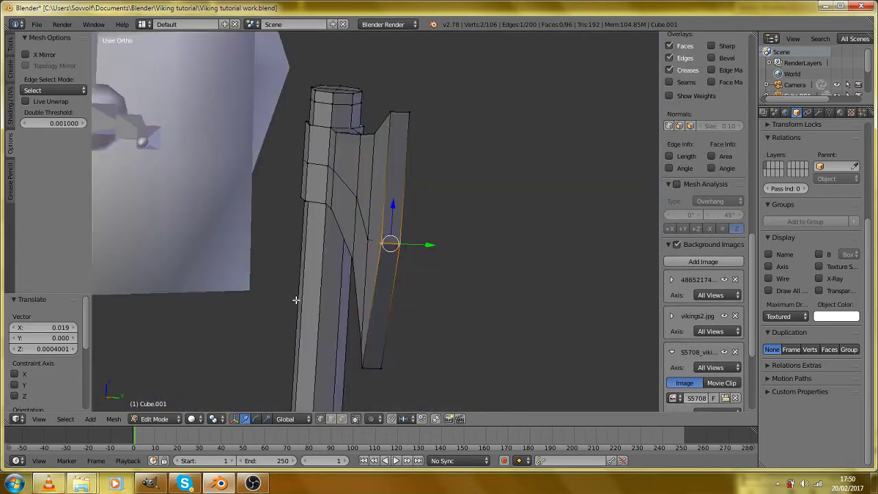
key(a)
key(z)
key(ctrl+r)
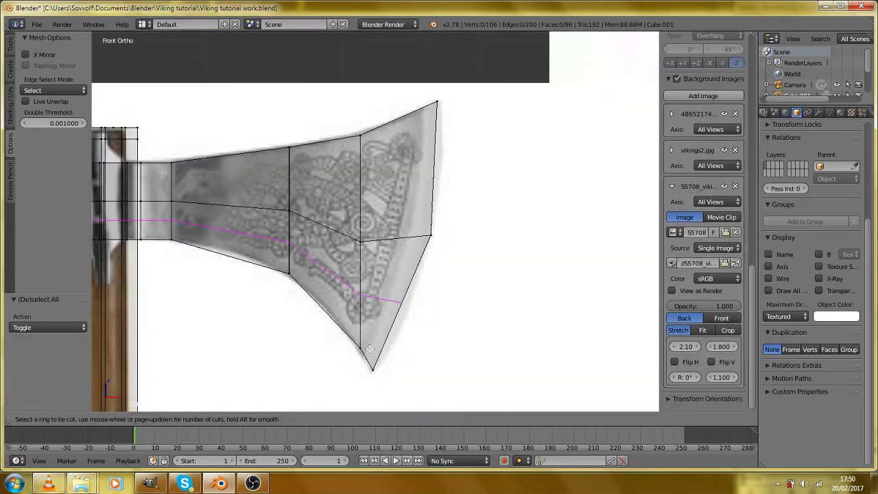
click(369, 349)
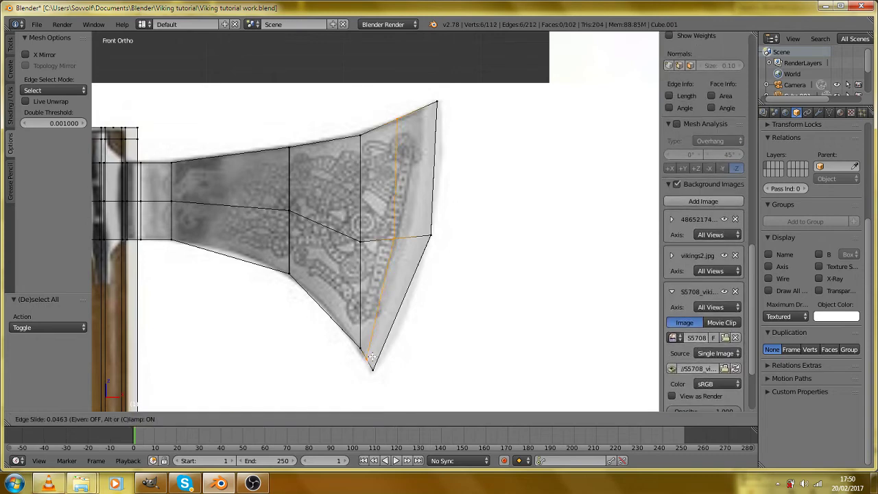
click(371, 355)
key(a)
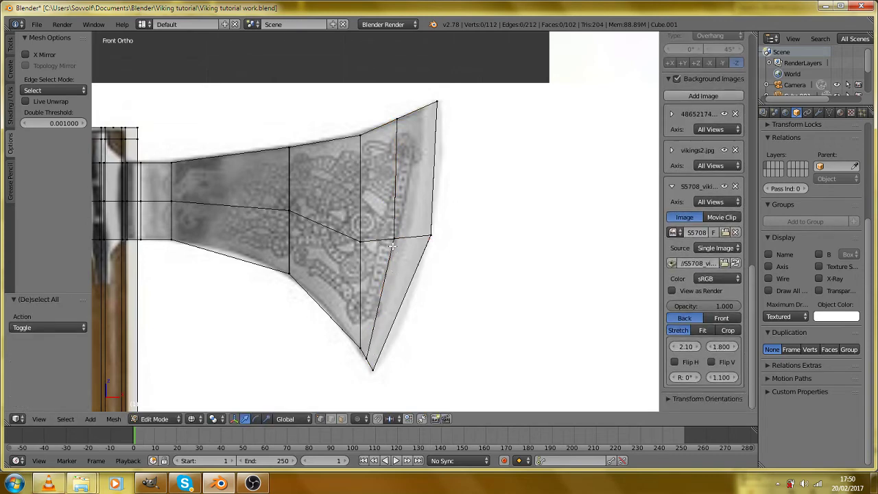
Move the middle and upper vertices of the new vertical loop outward to follow the reference's bevel line.
click(393, 230)
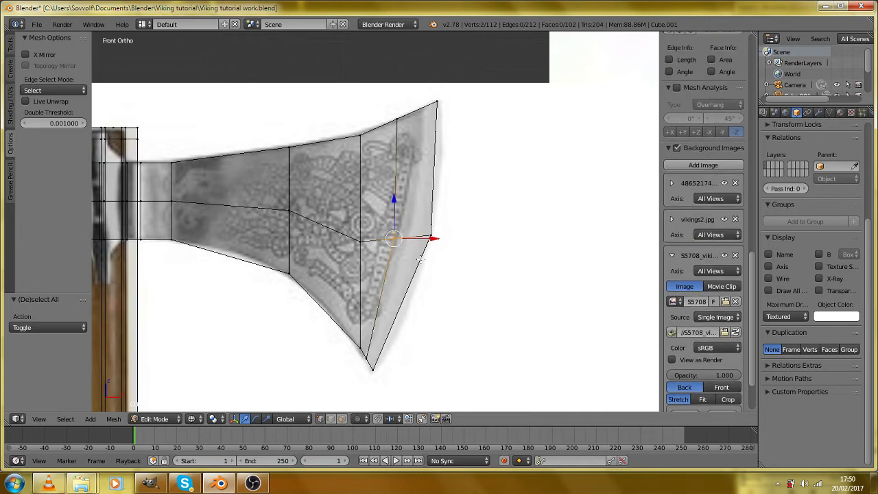
key(g)
click(430, 258)
key(a)
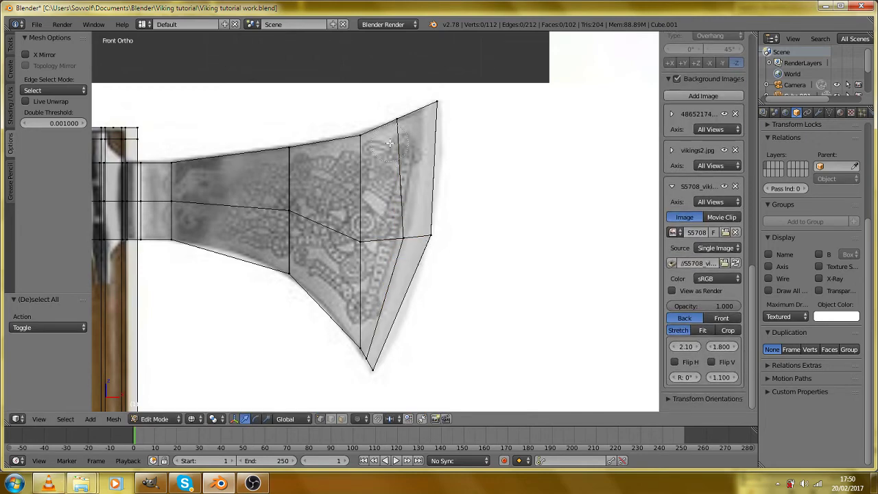
right_click(403, 118)
key(g)
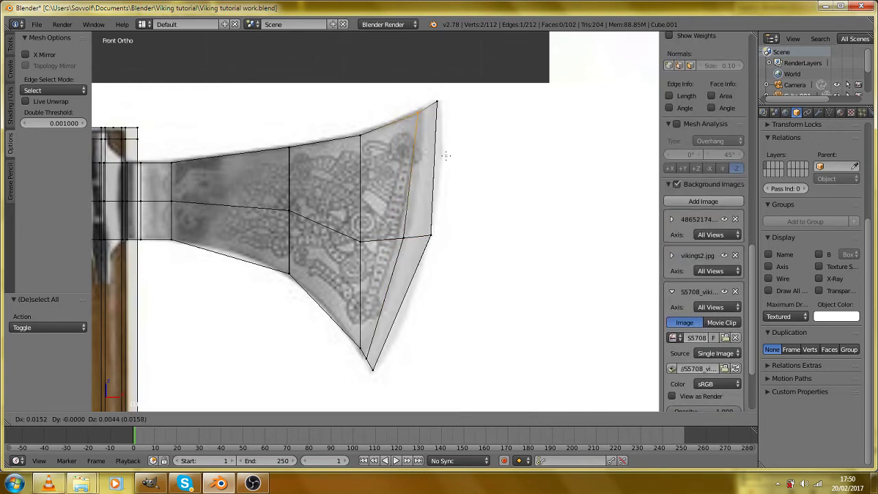
click(449, 152)
key(a)
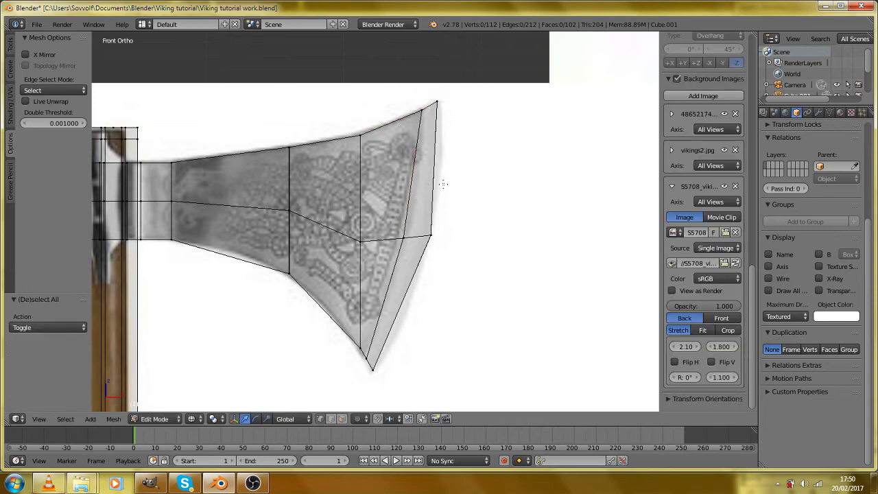
Add a lengthwise loop cut through the blade's upper half and shift its bevel-line vertices slightly outward.
key(ctrl+r)
click(415, 171)
click(412, 169)
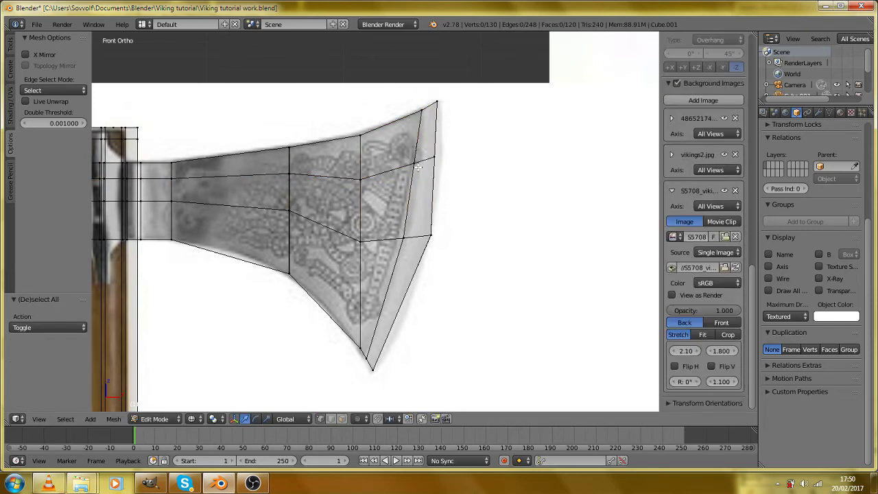
key(c)
click(410, 166)
right_click(410, 167)
key(g)
click(416, 167)
key(a)
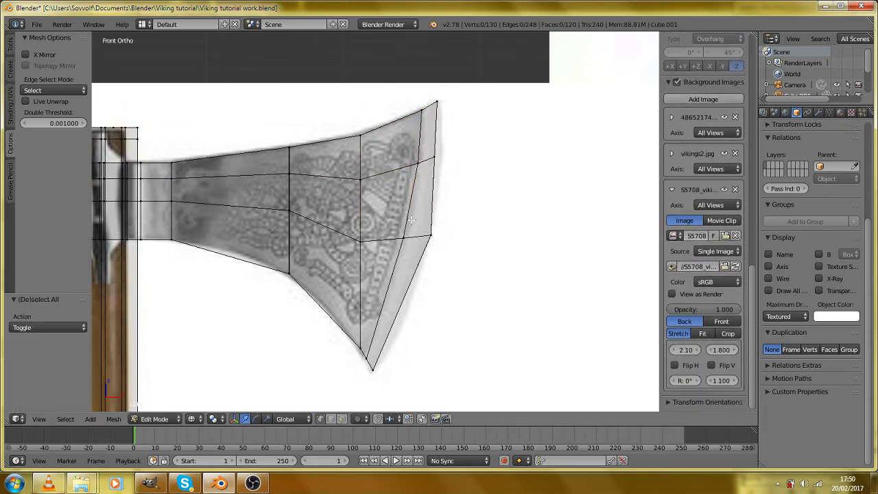
Add a lengthwise loop cut through the blade's lower half and nudge its bevel-line vertices slightly outward.
key(ctrl+r)
click(384, 295)
click(380, 294)
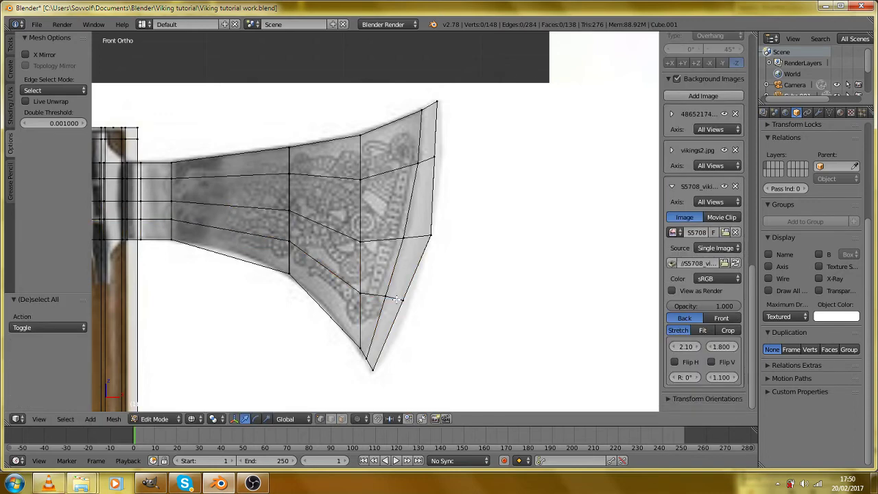
key(v)
click(383, 289)
right_click(382, 289)
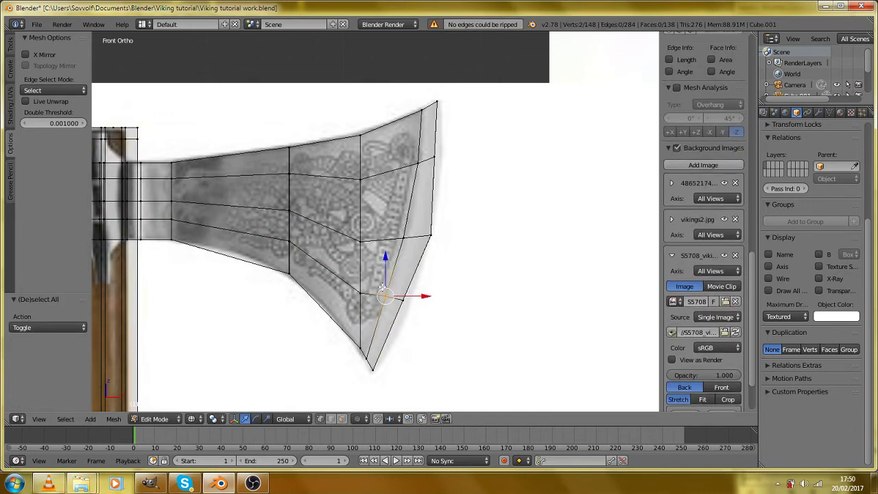
key(g)
click(415, 294)
key(a)
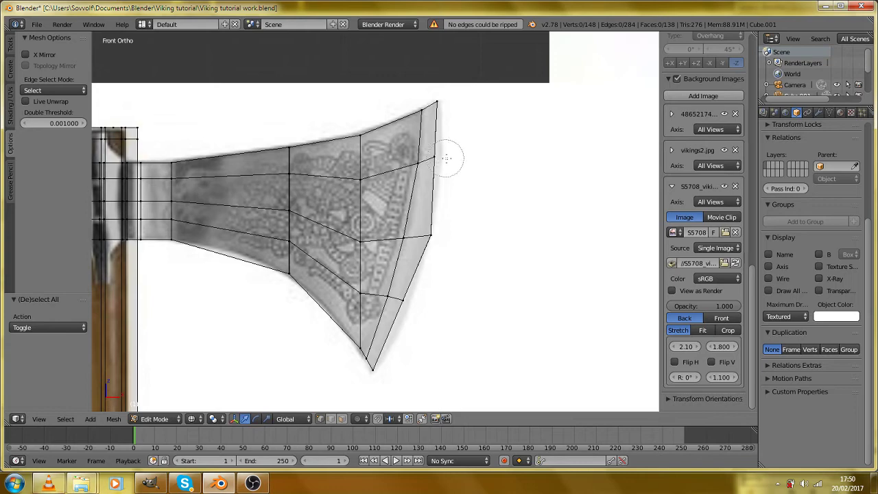
Move the upper intermediate vertices of the cutting edge outward by about 0.004 in X to match the reference curve.
click(447, 159)
right_click(447, 159)
key(g)
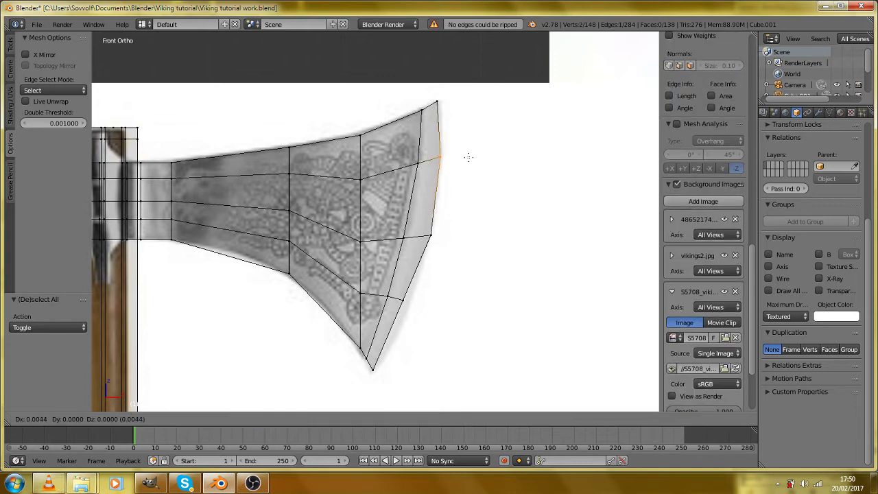
click(469, 157)
key(a)
Sharpen the blade by scaling all four faces of the cutting edge to about 0.21 along the Y axis.
drag(440, 175, 406, 198)
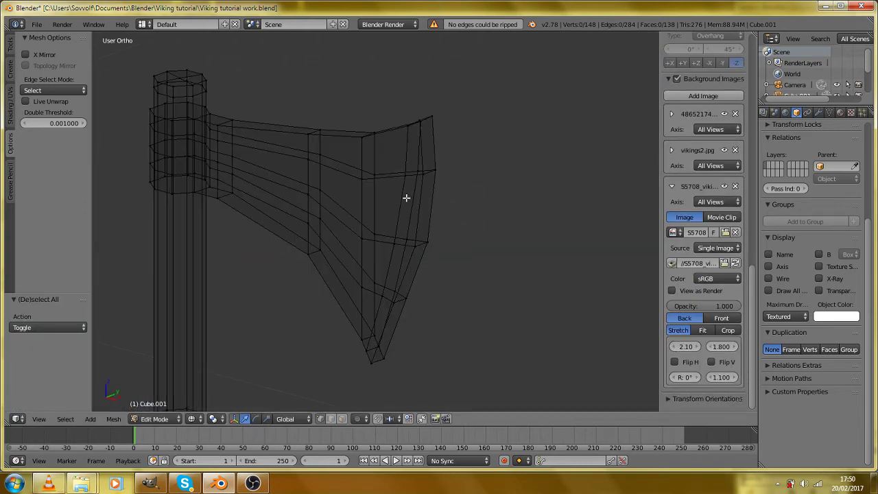
right_click(426, 180)
key(z)
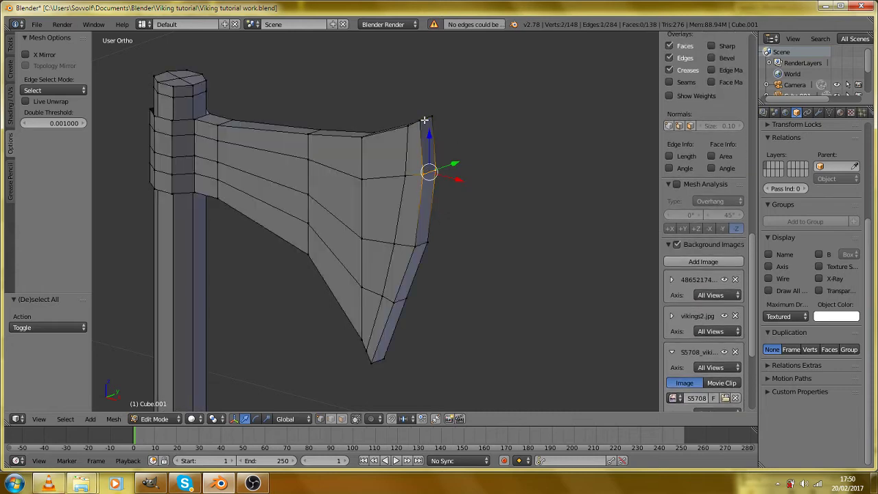
shift+right_click(430, 115)
shift+right_click(417, 246)
shift+right_click(409, 298)
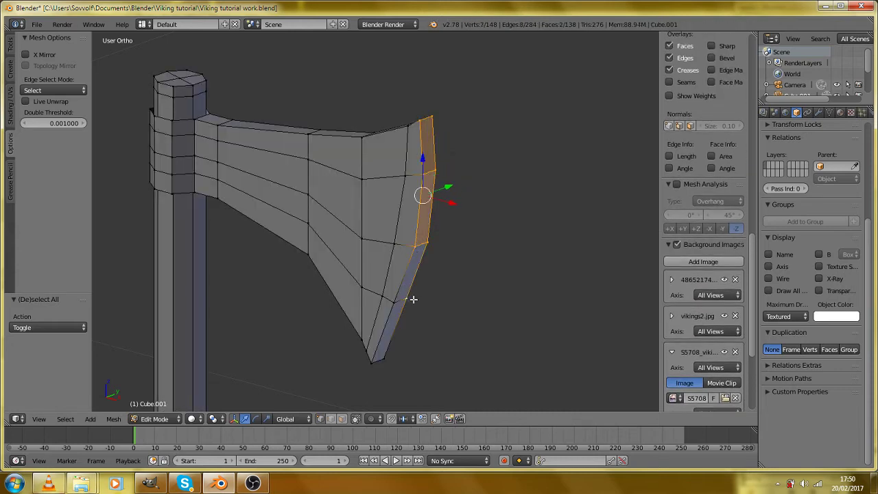
shift+right_click(396, 303)
shift+right_click(382, 358)
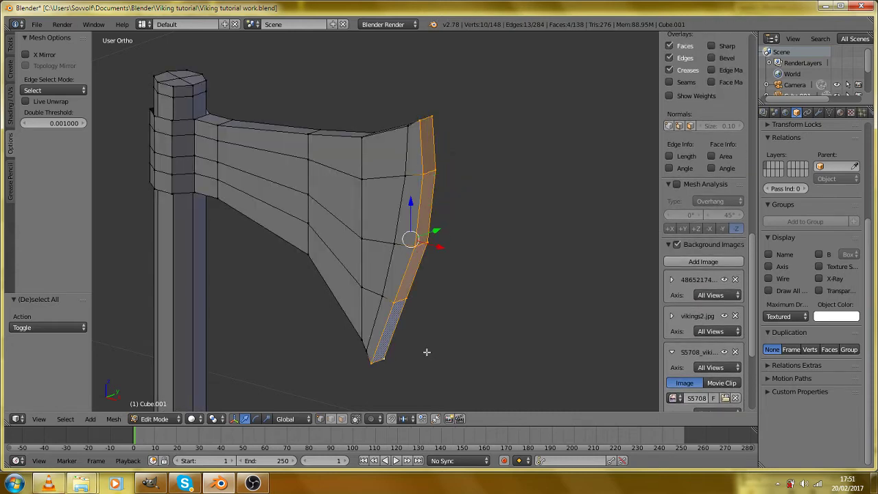
key(s)
key(y)
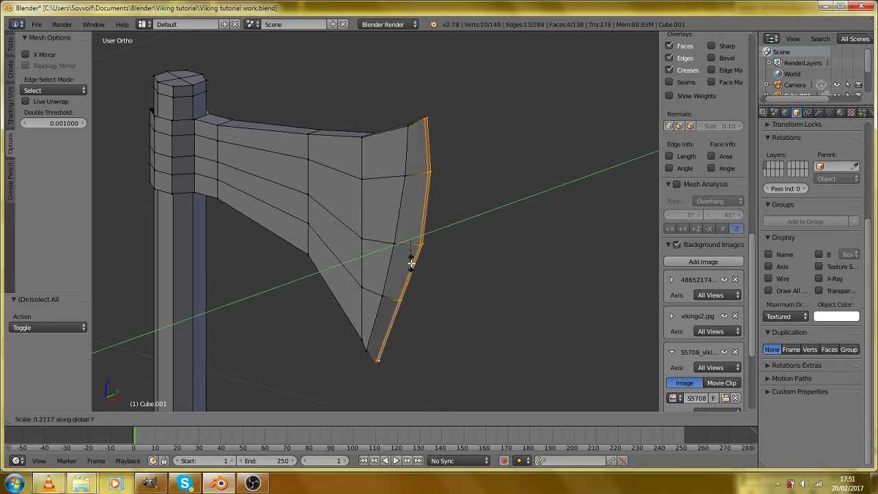
click(411, 261)
key(Tab)
drag(411, 262, 447, 266)
key(Tab)
key(Tab)
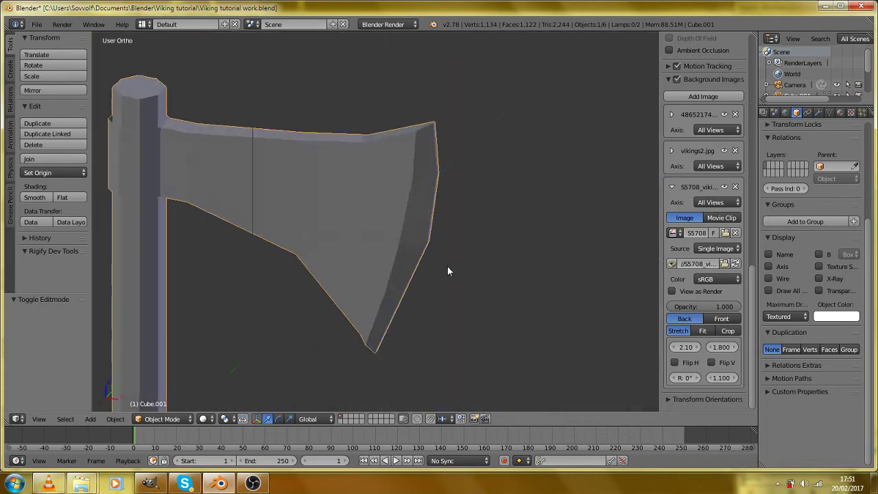
key(Tab)
Move the lower side edges of the axe head's collar down 0.005 along Z.
key(KP_1)
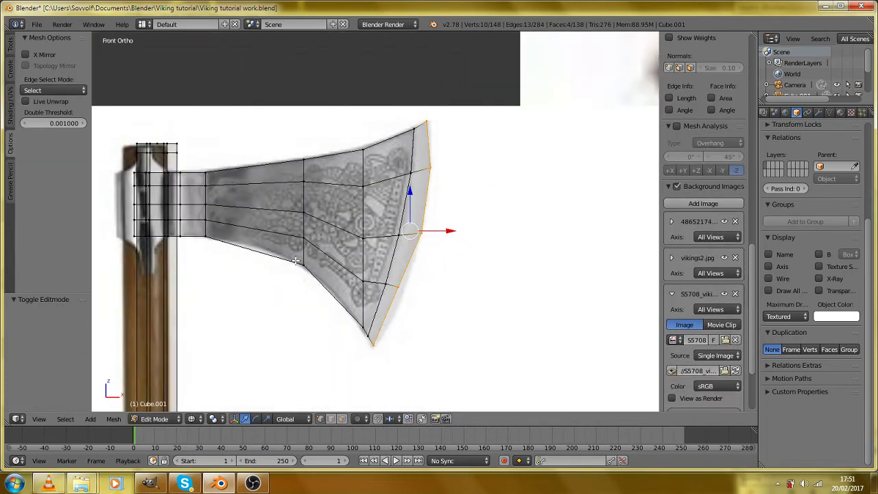
scroll(471, 242, up, 6)
scroll(472, 248, up, 5)
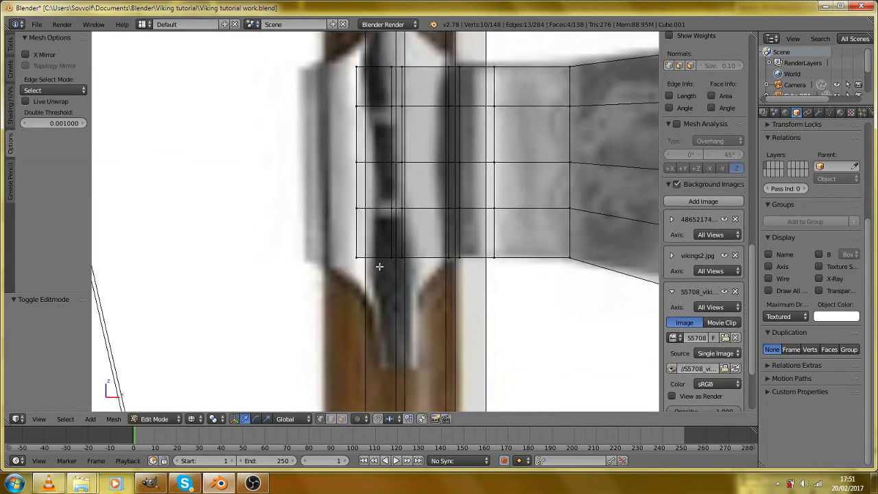
key(z)
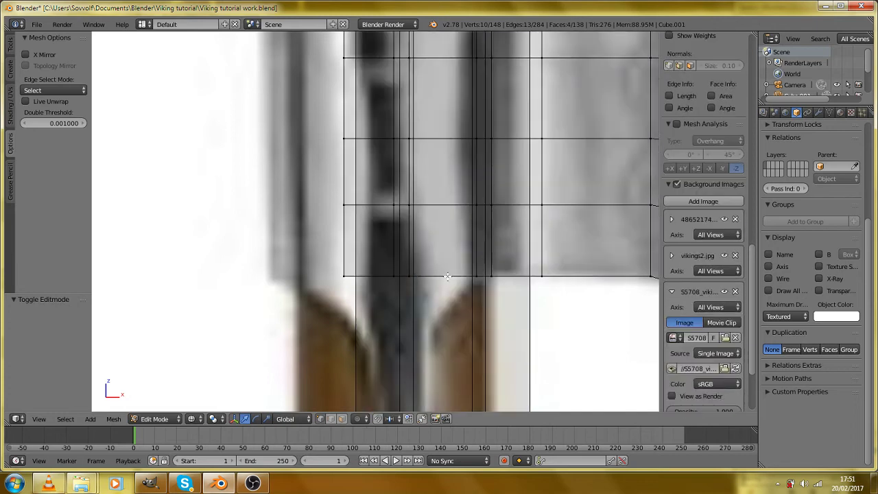
key(z)
key(a)
mouse_move(467, 278)
mouse_down()
mouse_move(404, 284)
mouse_move(481, 282)
mouse_up()
right_click(488, 285)
key(z)
key(g)
key(z)
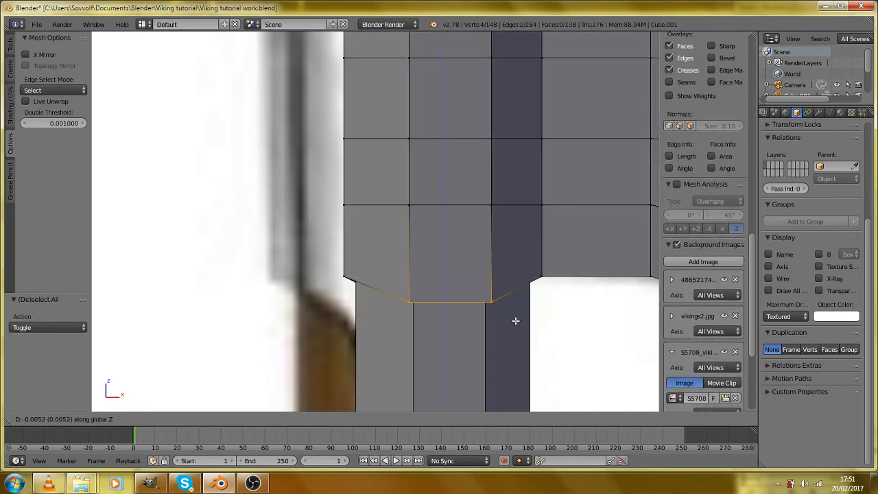
click(512, 320)
key(z)
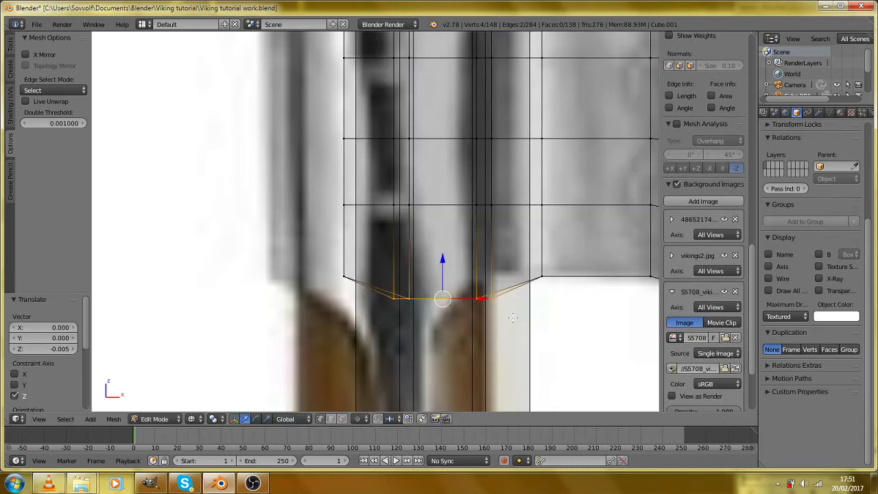
Extrude the lower side edges of the axe head's collar downward 0.016 along Z.
drag(444, 317, 436, 348)
key(KP_1)
scroll(436, 348, down, 3)
scroll(435, 348, down, 1)
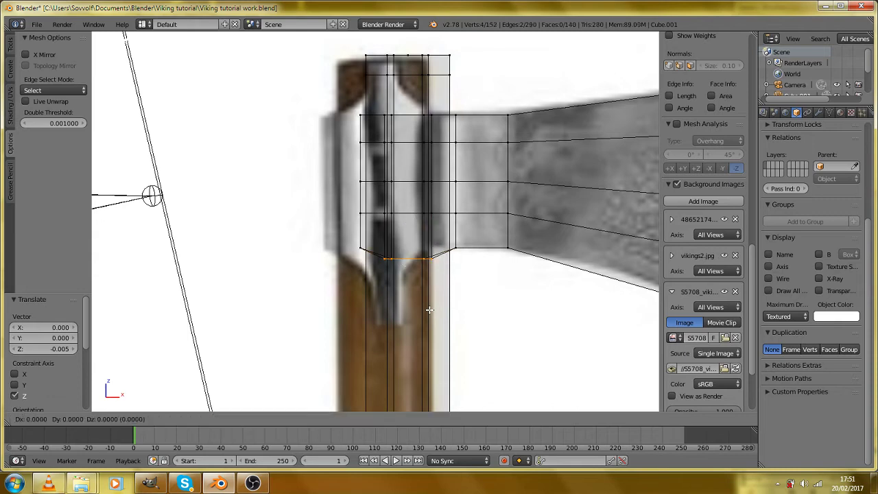
key(e)
click(430, 346)
key(z)
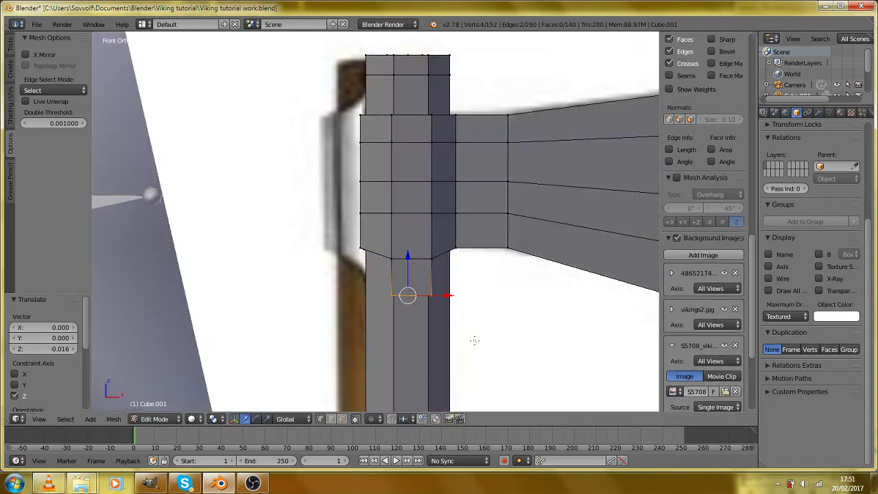
Taper the extruded lower collar tabs by scaling their bottom edges to 0.595 along X.
key(s)
key(x)
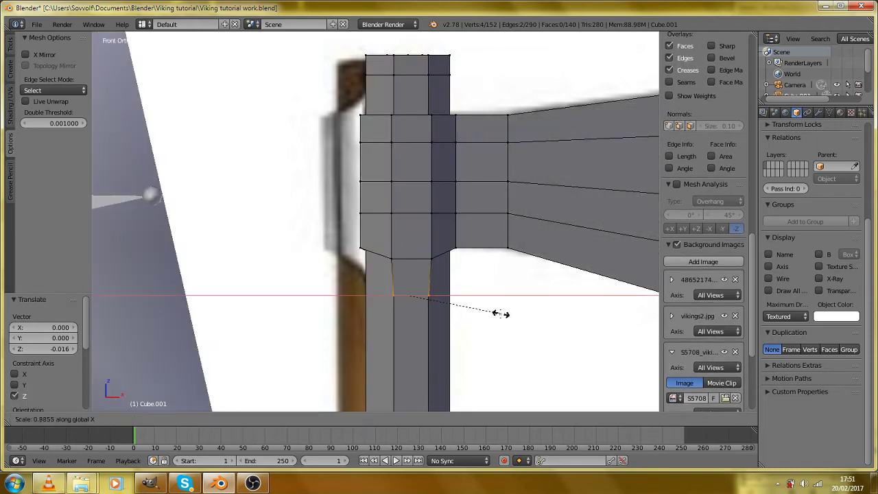
click(471, 312)
key(z)
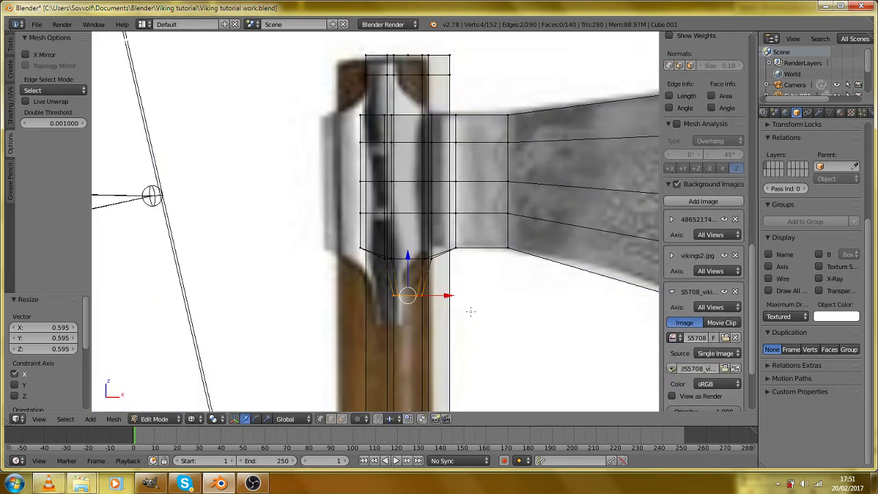
key(z)
scroll(418, 138, up, 3)
key(z)
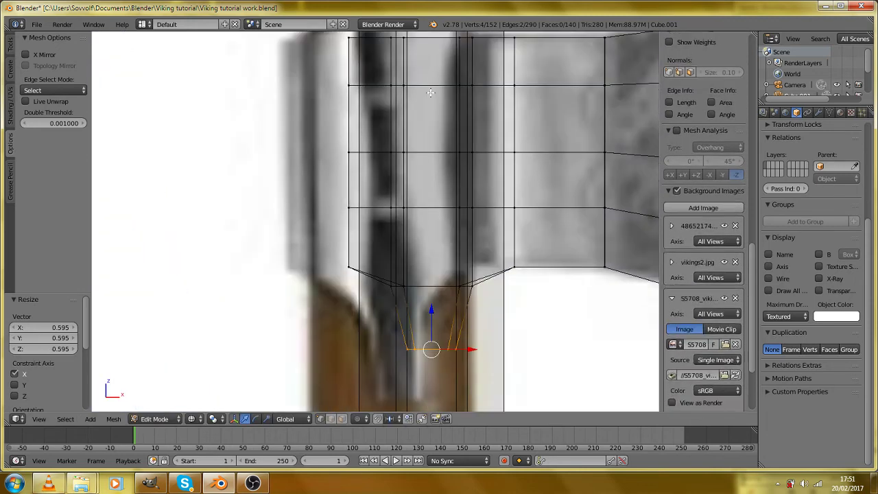
Move the upper edges on both sides of the collar up 0.004 along Z.
key(a)
scroll(430, 91, down, 1)
drag(429, 90, 410, 93)
scroll(409, 109, down, 1)
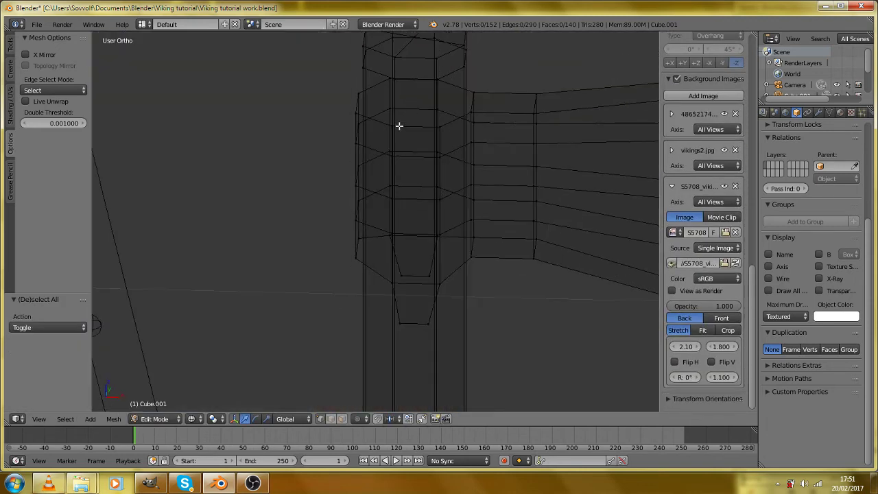
right_click(390, 81)
shift+right_click(439, 82)
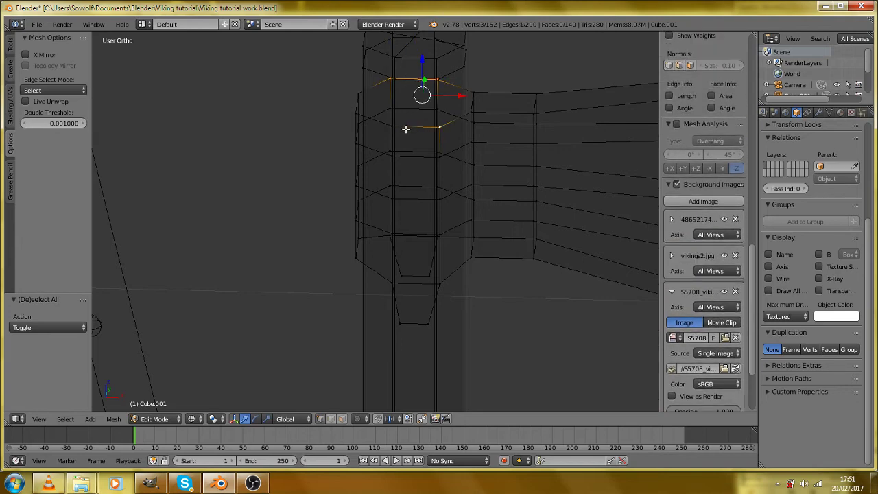
key(z)
key(KP_1)
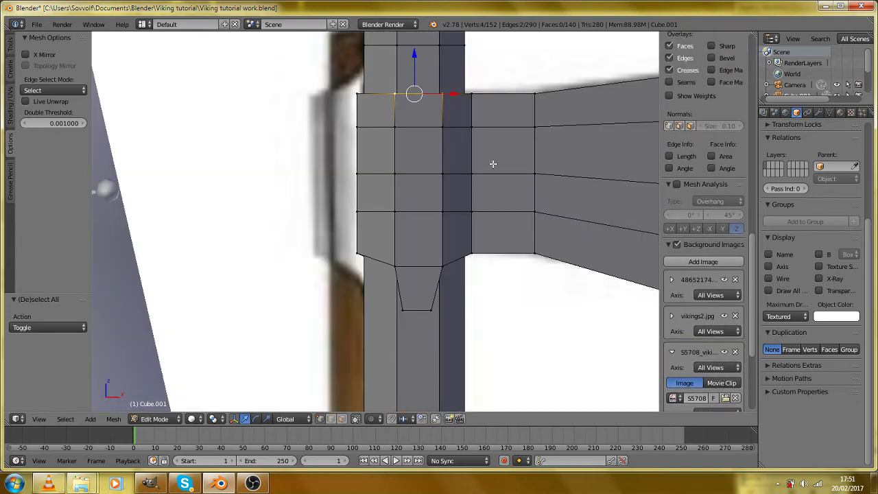
key(z)
key(g)
key(z)
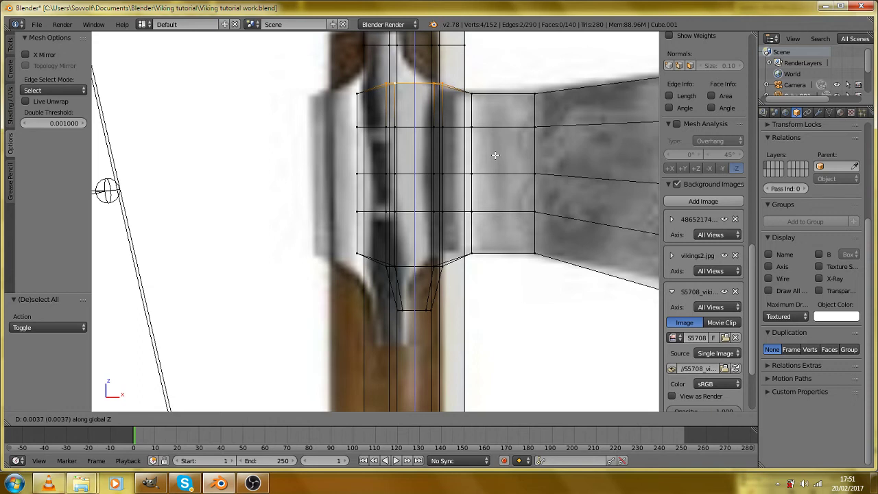
click(495, 155)
key(s)
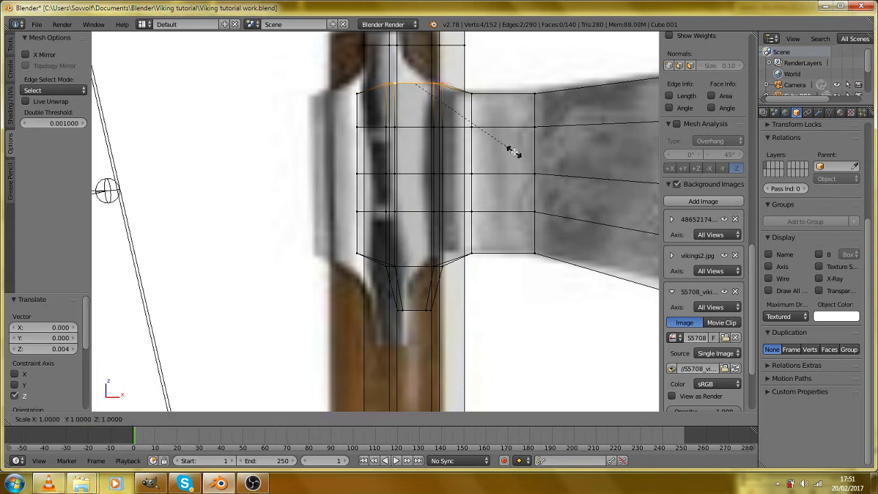
key(shift+z)
right_click(486, 140)
Narrow the collar's raised upper side edges by scaling them down along X.
key(z)
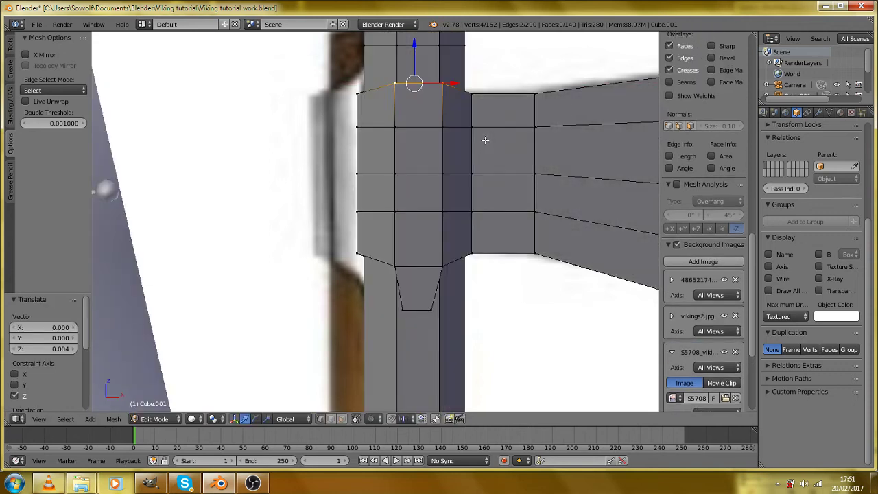
key(s)
key(x)
click(464, 120)
Extrude the narrowed upper collar edges upward 0.015 along Z.
key(e)
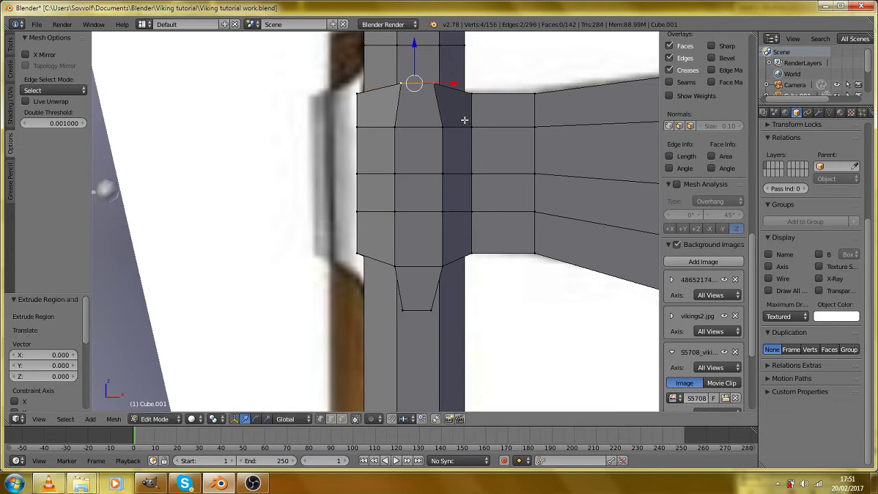
key(z)
click(467, 80)
scroll(467, 80, down, 2)
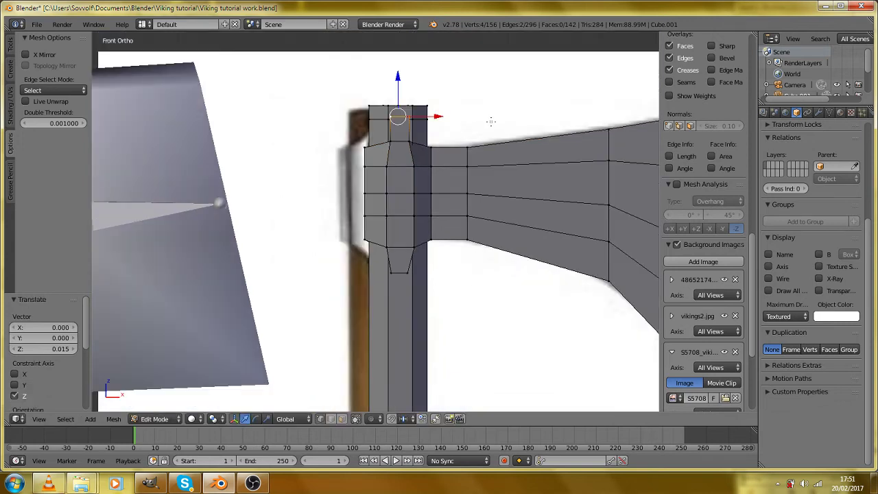
Taper the extruded upper collar tabs by scaling their top edges narrower along X.
key(s)
key(x)
click(458, 122)
scroll(459, 123, up, 2)
key(s)
click(445, 137)
key(a)
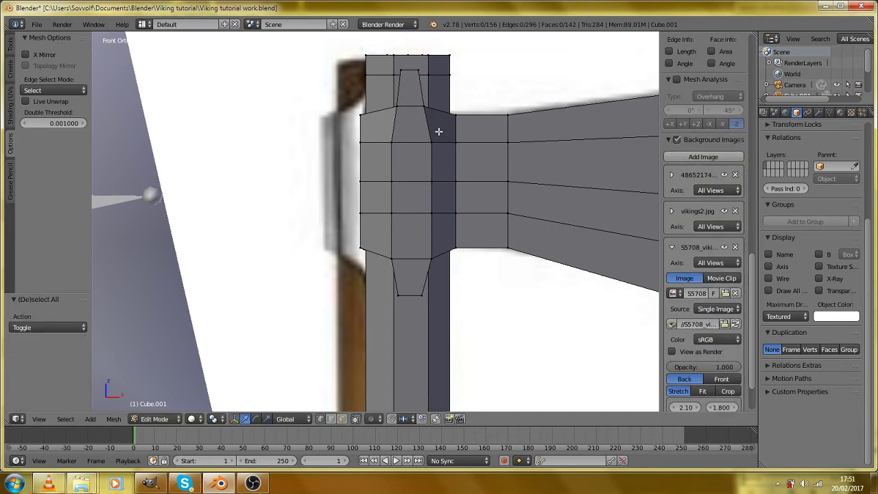
Extrude the collar's entire upper rim, including the tabs, and scale it inward in X and Y toward the handle.
drag(439, 132, 398, 170)
alt+right_click(417, 133)
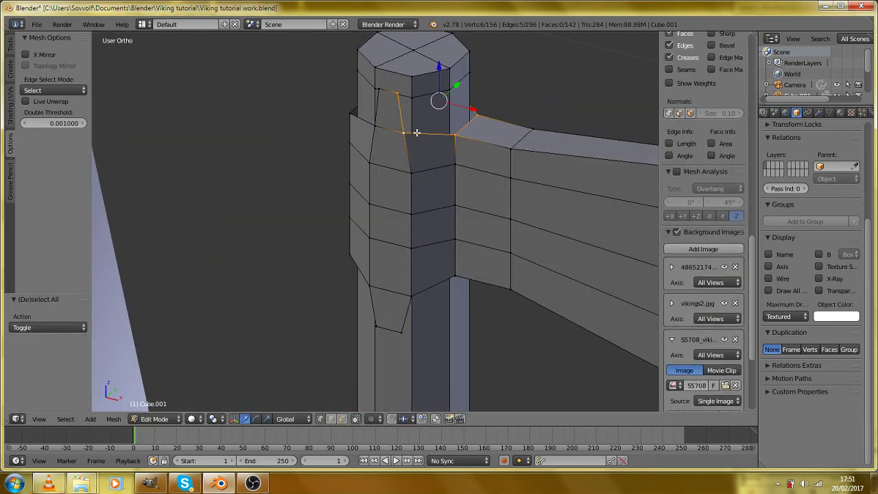
alt+shift+right_click(361, 123)
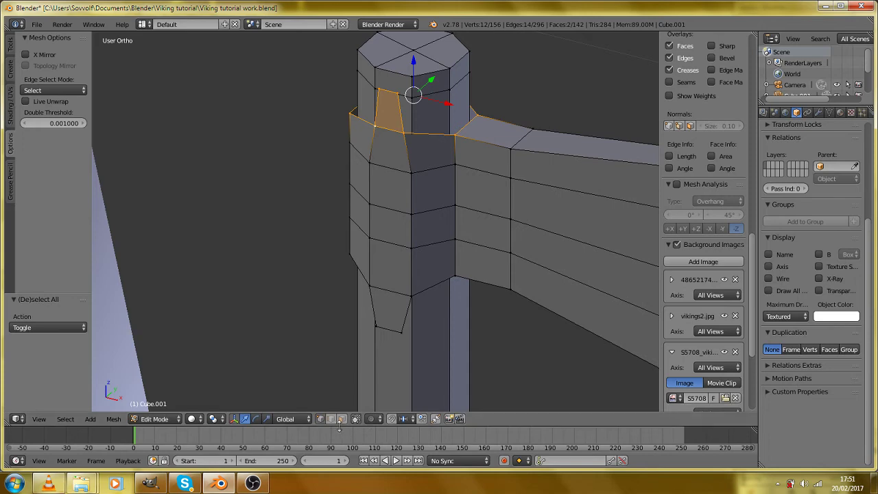
shift+right_click(391, 128)
drag(410, 146, 269, 155)
drag(374, 157, 470, 187)
key(w)
right_click(471, 189)
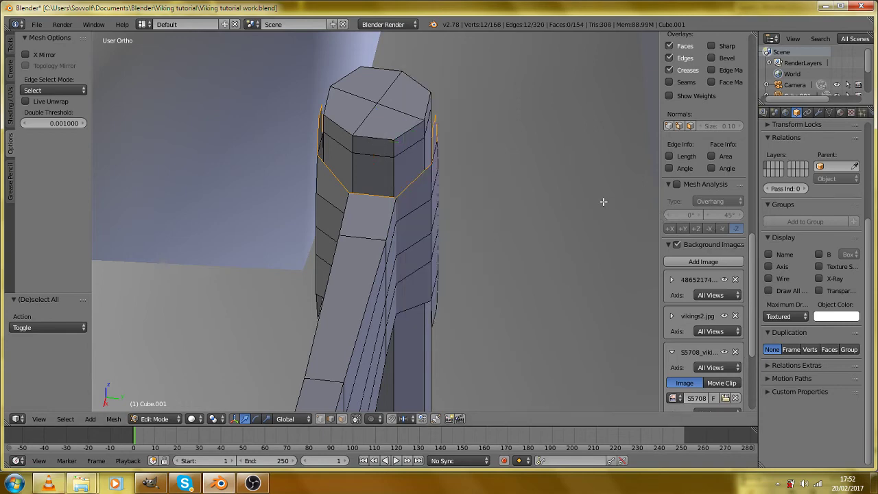
key(e)
right_click(571, 193)
key(s)
key(shift+z)
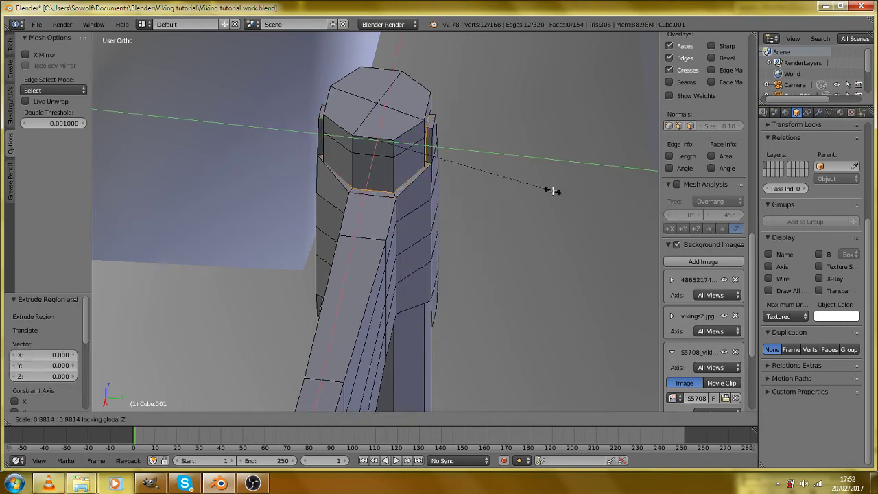
click(546, 189)
Extrude the collar's entire lower rim, including the tabs, and scale it inward toward the handle.
key(z)
key(z)
drag(445, 202, 475, 240)
drag(435, 277, 481, 236)
key(a)
scroll(472, 268, up, 2)
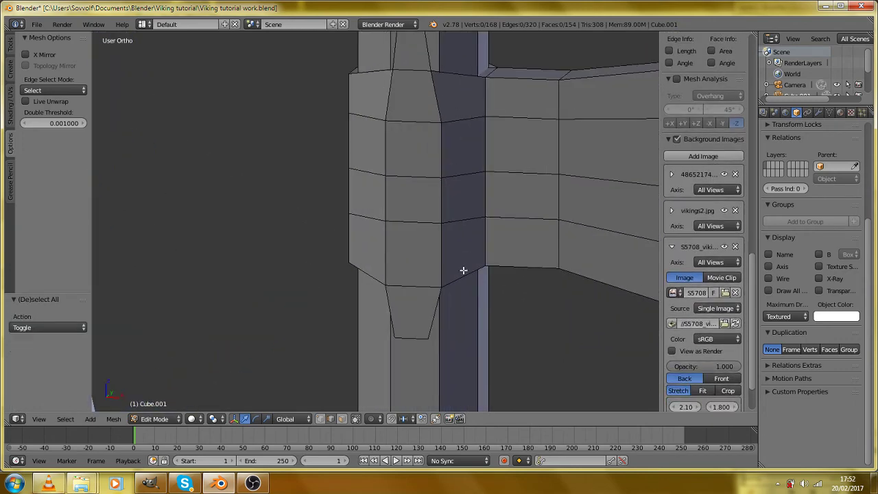
alt+right_click(463, 273)
alt+shift+right_click(389, 307)
mouse_move(382, 306)
mouse_down()
mouse_move(448, 302)
mouse_move(470, 313)
mouse_move(343, 298)
mouse_move(384, 290)
mouse_up()
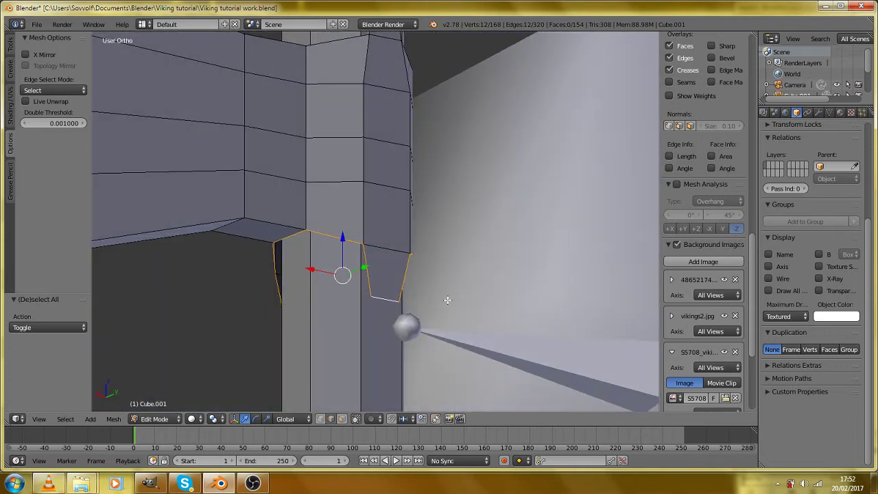
key(e)
key(s)
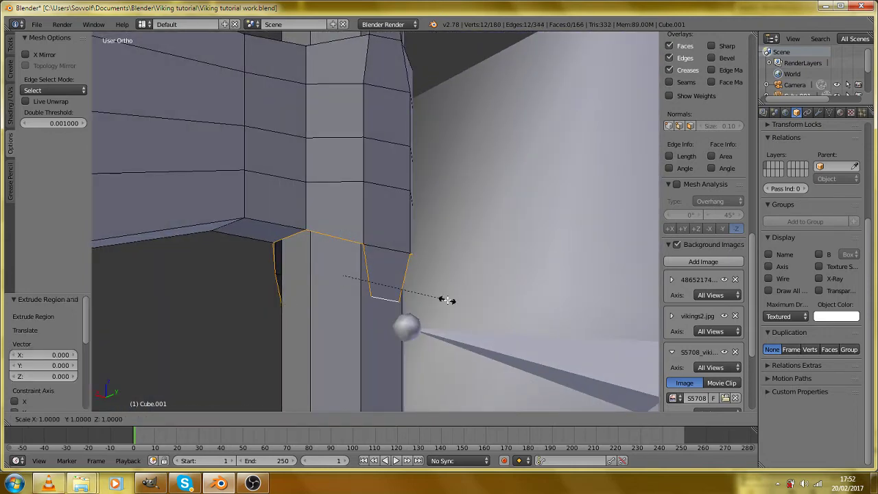
click(417, 301)
Examine the whole axe in Object Mode and compare it with the reference image in front view.
key(Tab)
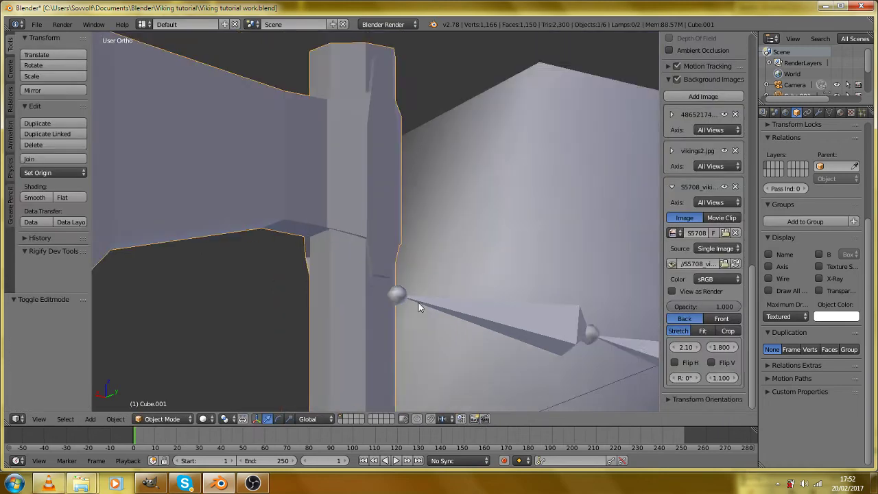
drag(418, 303, 484, 318)
scroll(485, 324, down, 4)
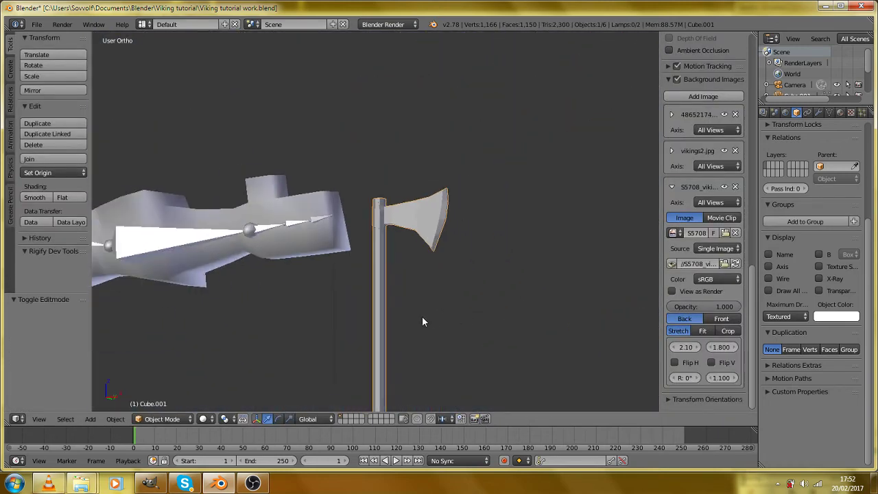
key(KP_1)
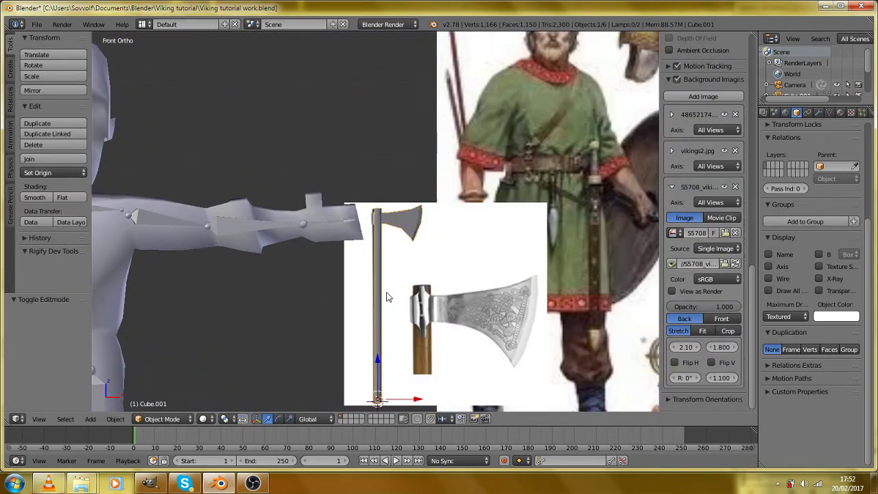
scroll(402, 307, up, 2)
key(a)
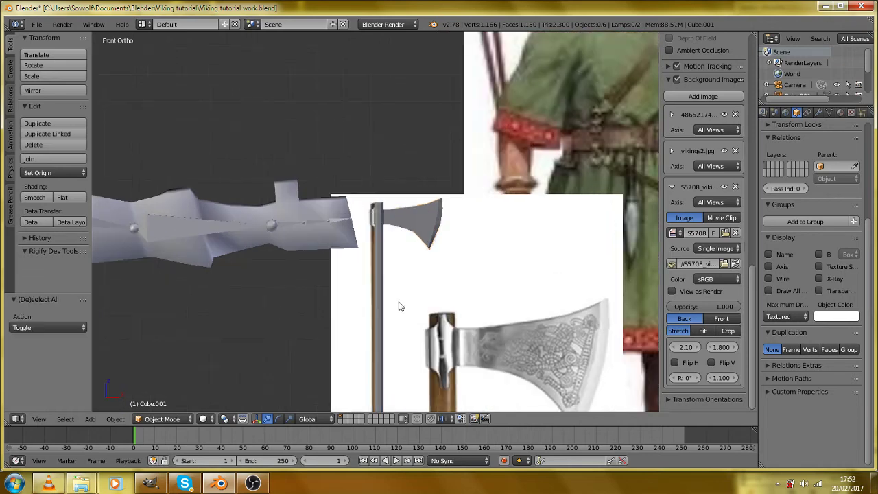
key(a)
key(a)
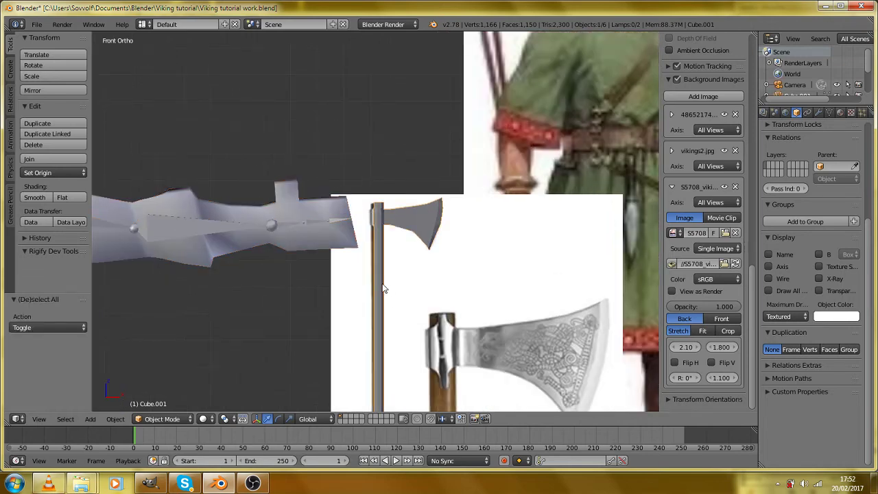
Apply Shade Smooth to all faces of the axe mesh.
key(Tab)
key(a)
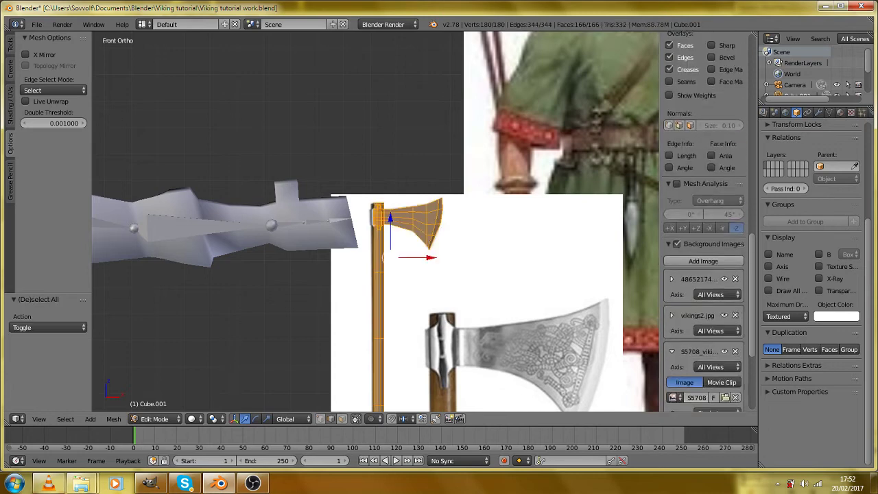
key(w)
click(459, 348)
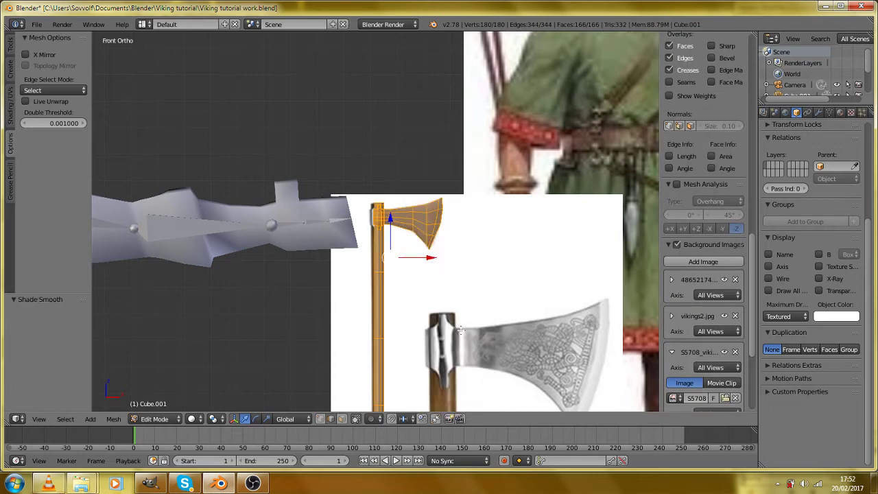
key(Tab)
Inspect the smooth shading on the axe head, collar and handle from several angles.
scroll(463, 306, up, 5)
drag(467, 296, 460, 331)
scroll(461, 324, up, 4)
key(Tab)
key(Tab)
scroll(462, 320, down, 3)
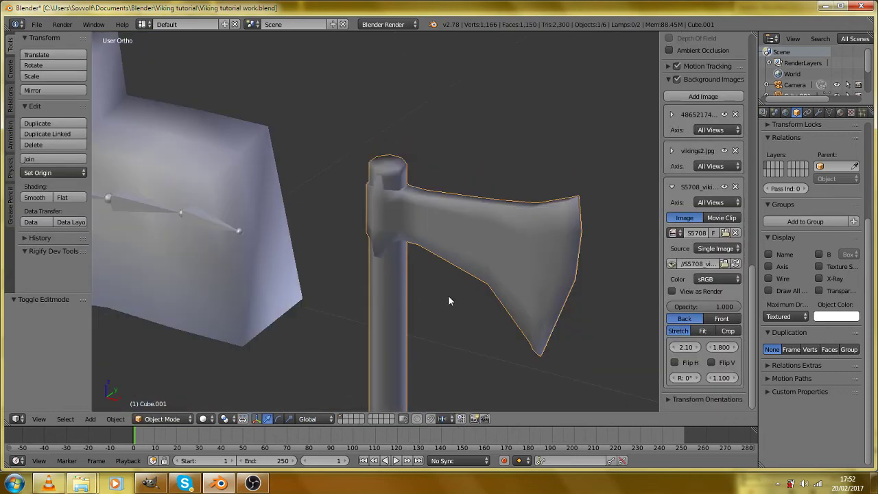
drag(449, 299, 483, 285)
key(Tab)
scroll(399, 297, down, 3)
scroll(399, 297, down, 2)
key(Tab)
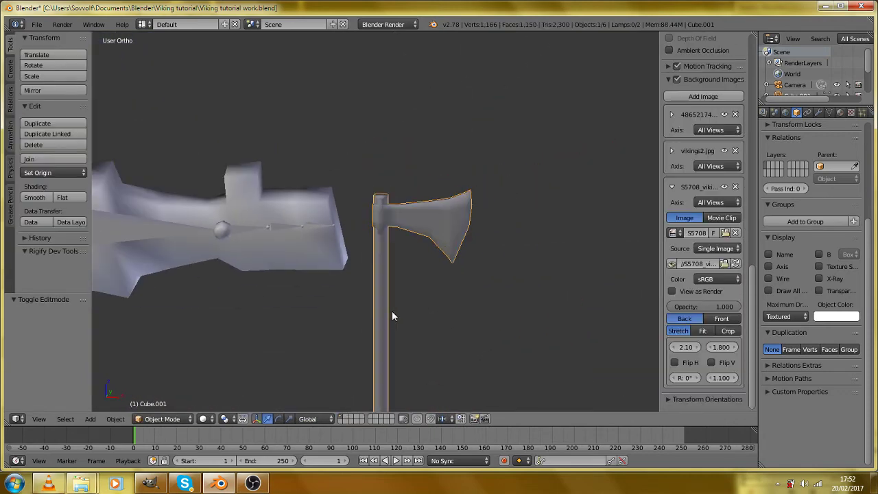
Select the handle's linked geometry and create two new materials for the axe, each in its own slot.
key(Tab)
key(a)
key(l)
scroll(703, 206, up, 4)
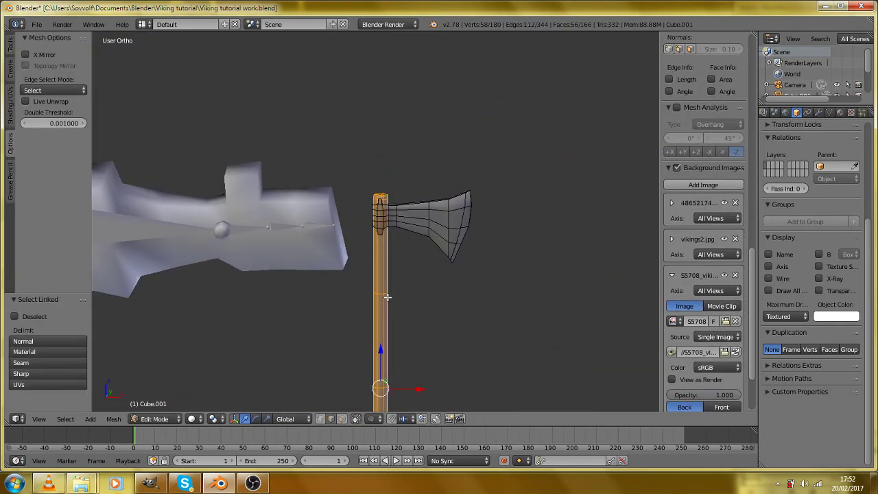
click(848, 113)
click(803, 214)
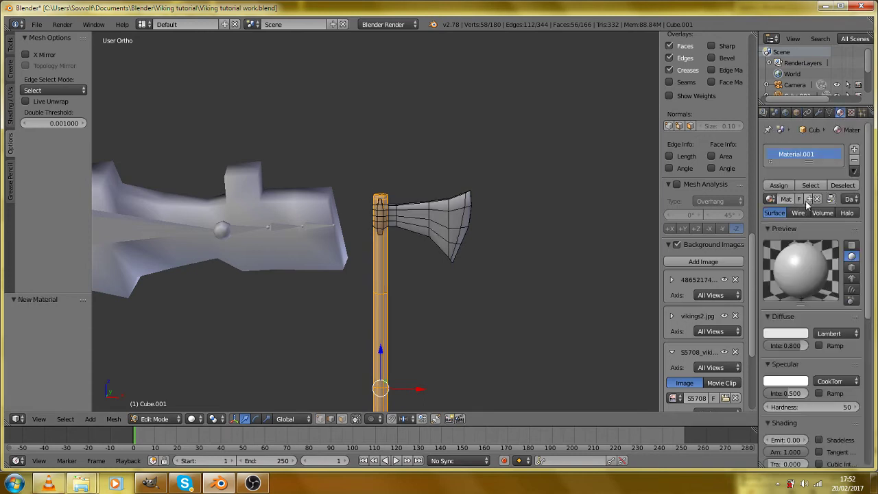
click(782, 334)
click(854, 149)
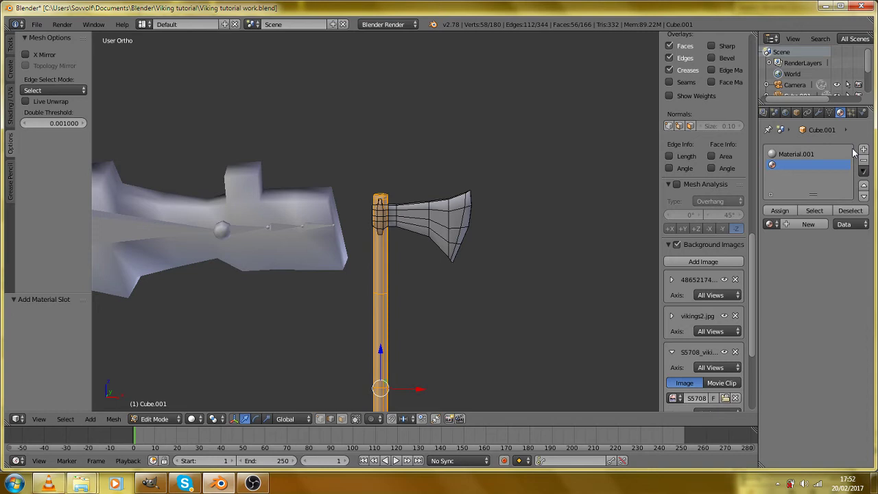
click(810, 224)
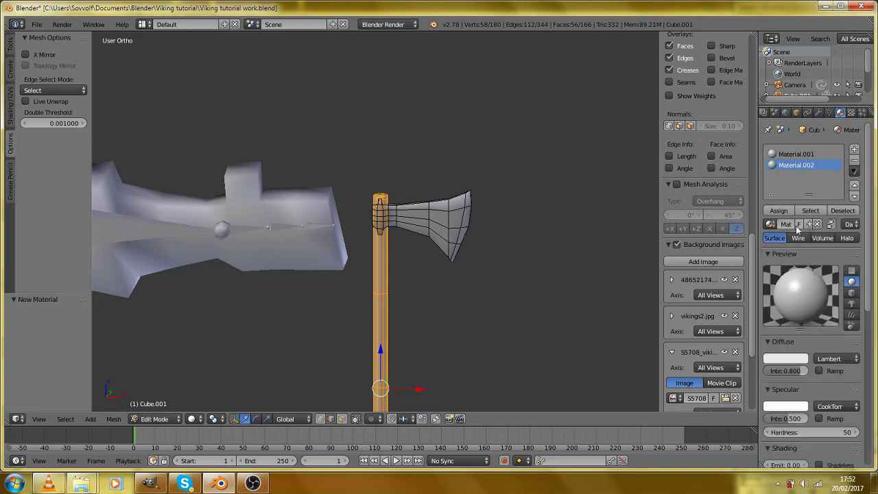
Set the diffuse colour of Material.001 to dark brown.
click(776, 360)
drag(800, 266, 800, 272)
click(747, 257)
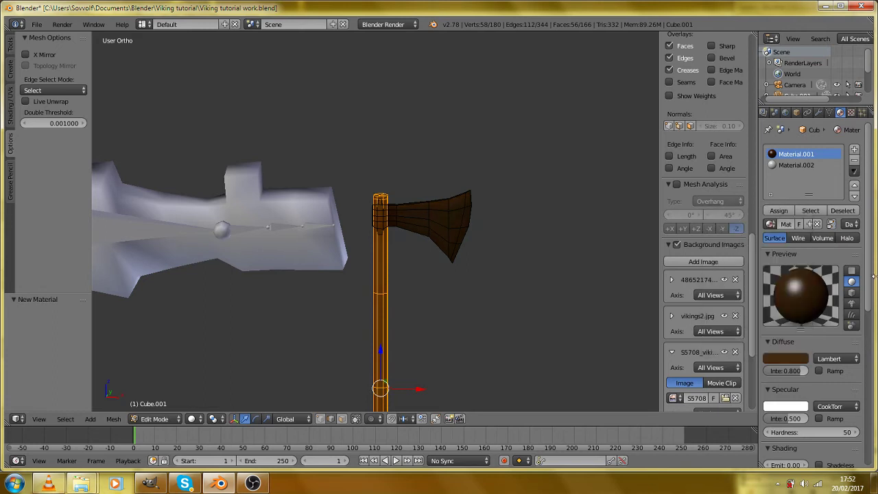
Lower Material.001's specular intensity to 0.054, and assign Material.002 to the linked geometry of the axe head and collar.
scroll(794, 398, down, 1)
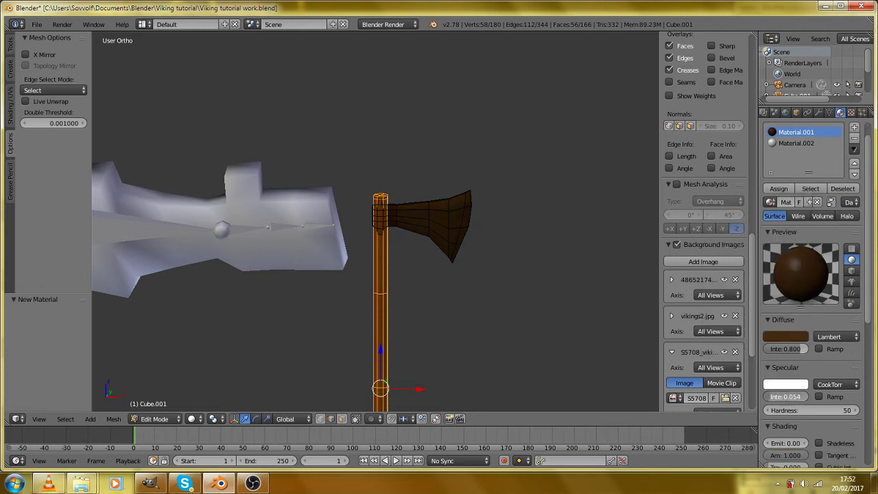
click(808, 142)
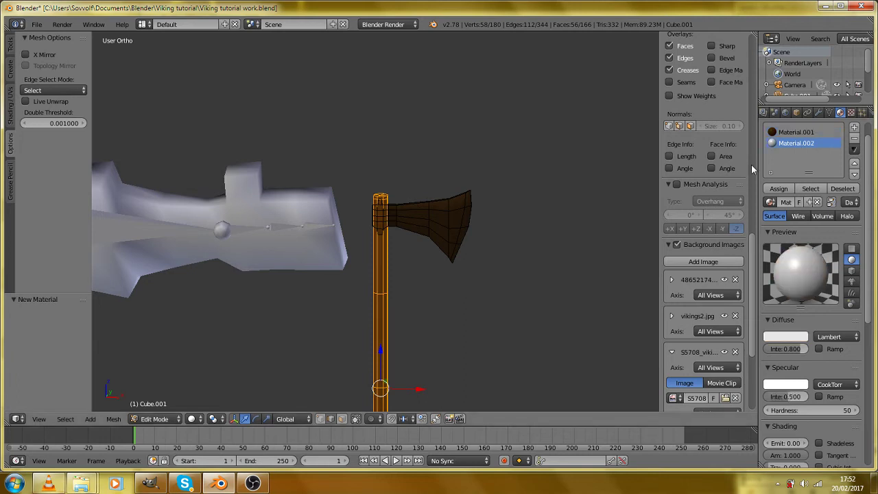
key(a)
key(l)
click(779, 188)
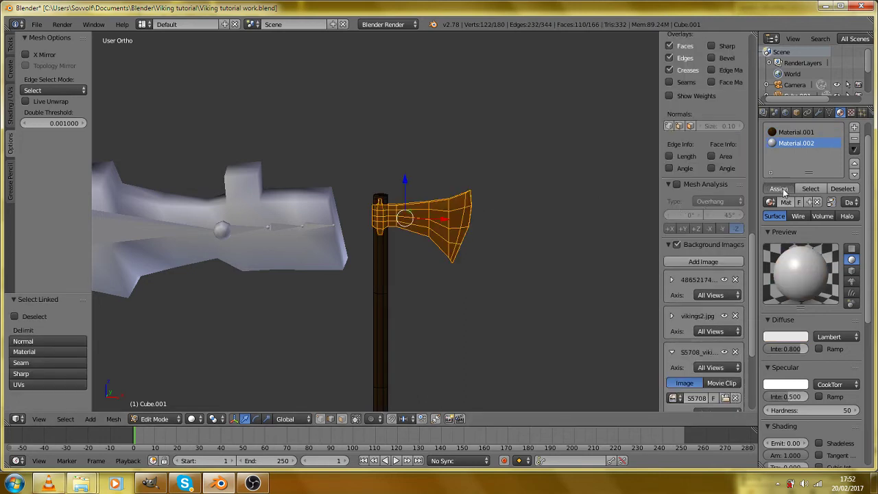
Give Material.002 a medium grey diffuse colour and reduce its specular intensity to 0.081.
click(775, 335)
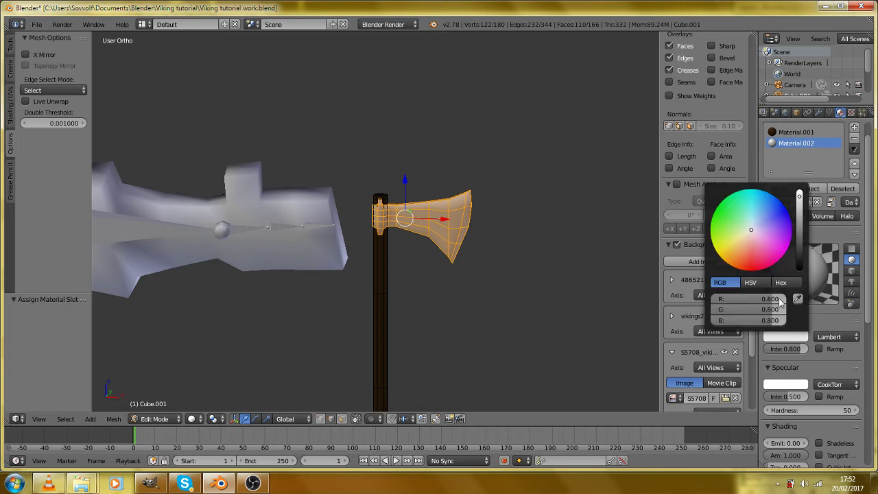
mouse_move(799, 237)
mouse_down()
mouse_move(799, 254)
mouse_move(799, 228)
mouse_move(758, 232)
mouse_up()
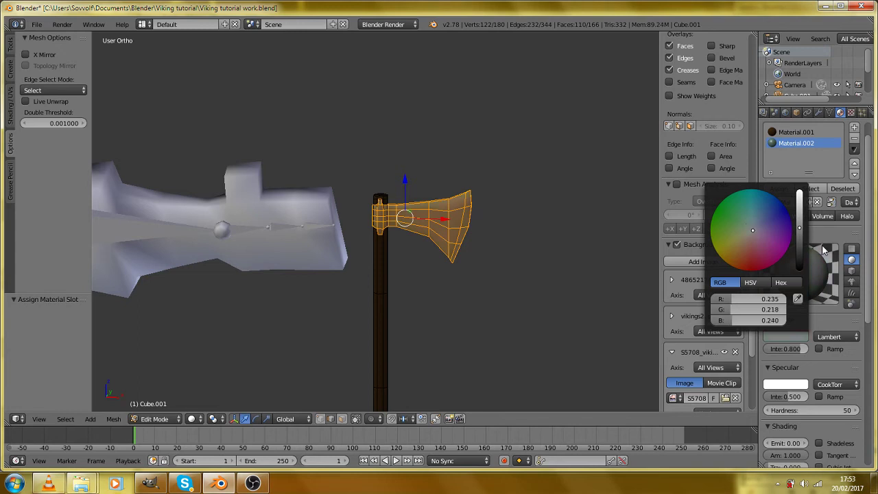
click(789, 336)
drag(800, 239, 799, 216)
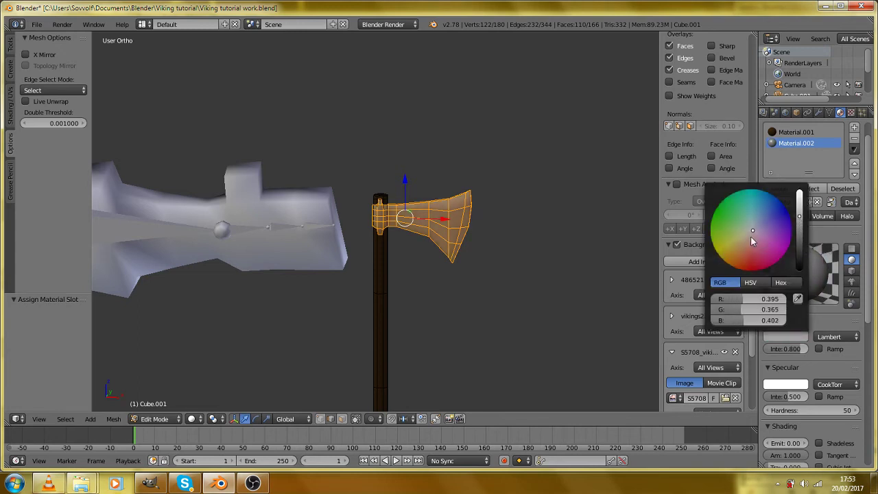
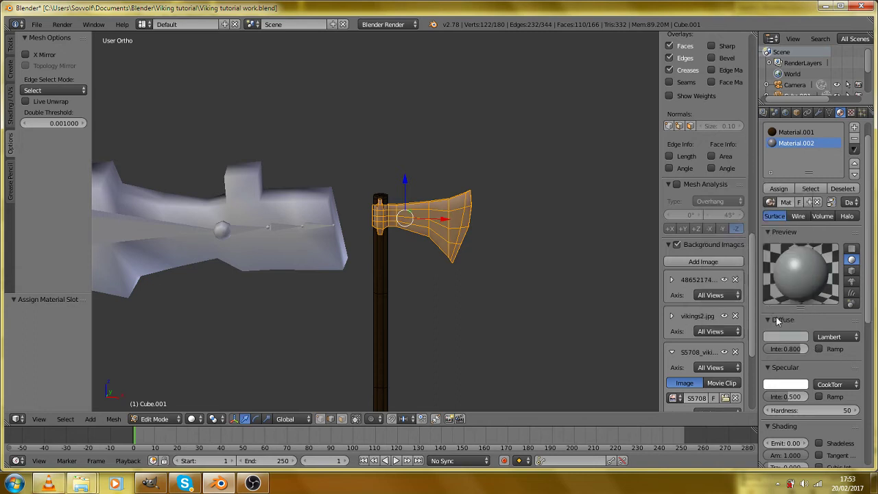
drag(771, 396, 767, 397)
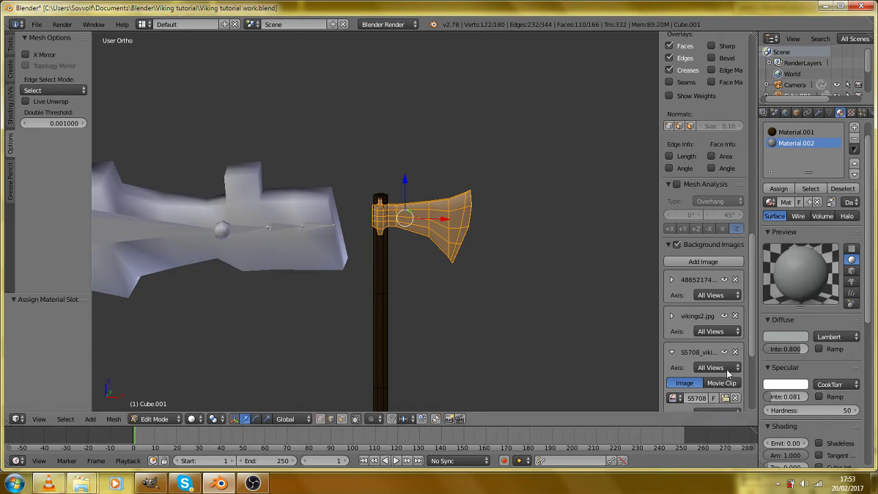
Return to object mode and move the axe about -0.179 along global Y, in line with the character's outstretched arm.
drag(522, 202, 519, 257)
scroll(439, 222, up, 6)
key(grave)
key(Tab)
scroll(518, 258, down, 5)
key(KP_1)
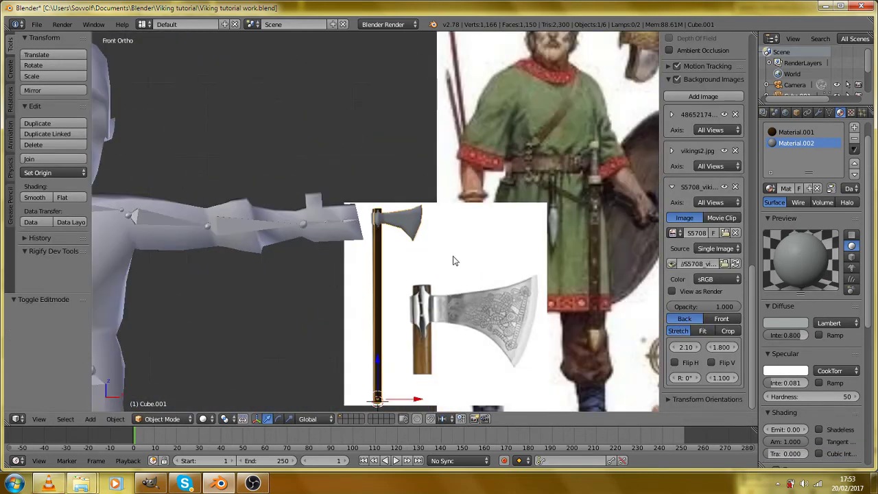
scroll(412, 274, down, 2)
key(g)
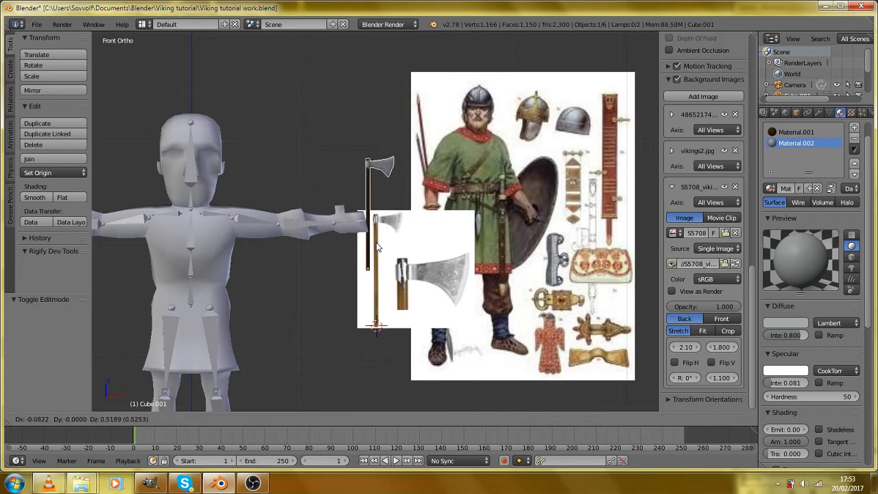
right_click(373, 247)
drag(374, 247, 294, 279)
key(g)
key(y)
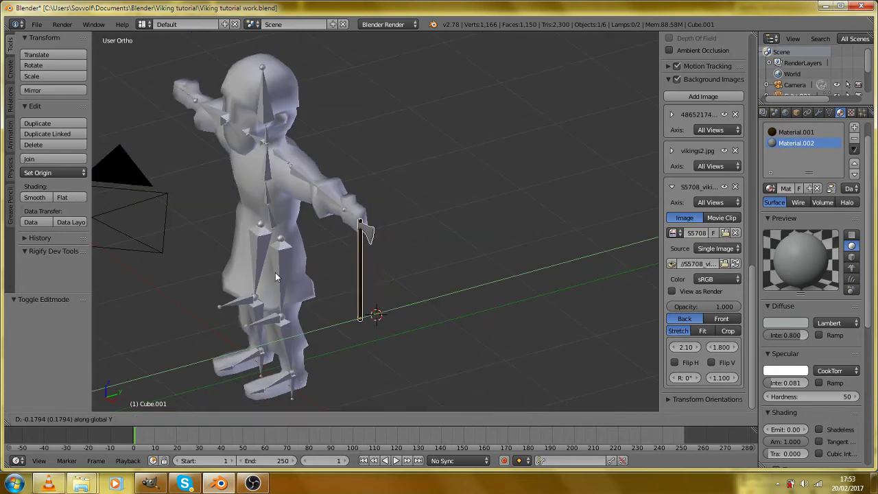
click(275, 272)
Move the axe up and inward so its handle passes through the character's outstretched hand, refining its depth from an angled view.
key(KP_1)
key(g)
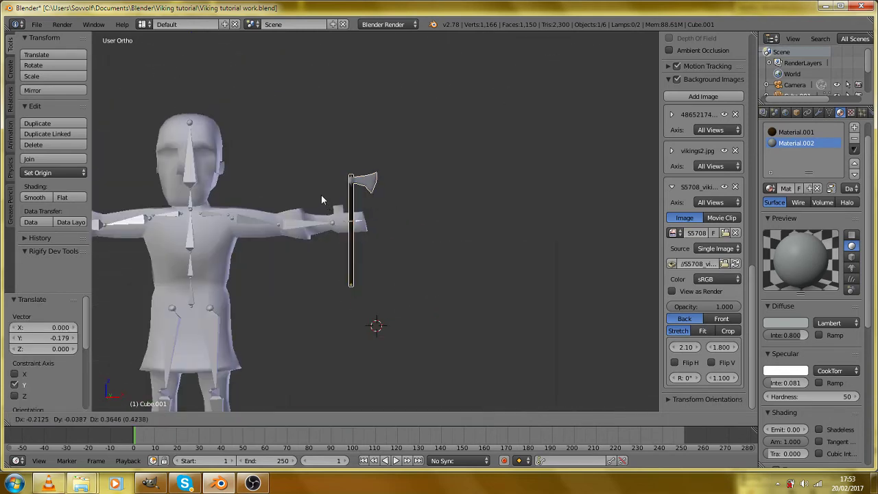
click(323, 198)
drag(323, 198, 254, 237)
scroll(357, 239, up, 1)
drag(357, 238, 485, 206)
key(g)
click(361, 203)
scroll(421, 218, up, 3)
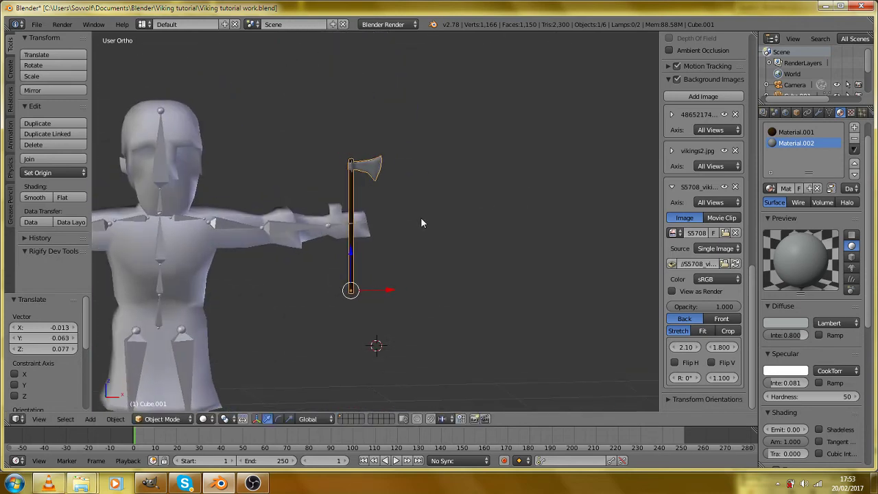
key(s)
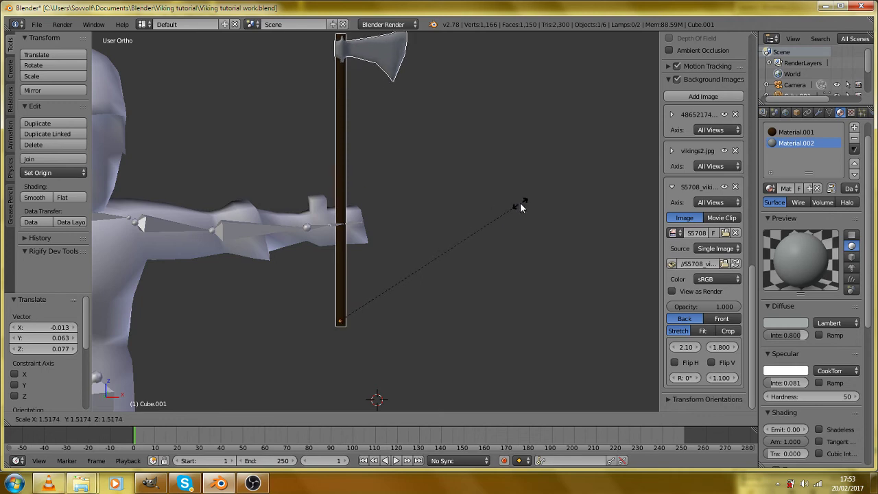
right_click(483, 207)
key(Tab)
key(a)
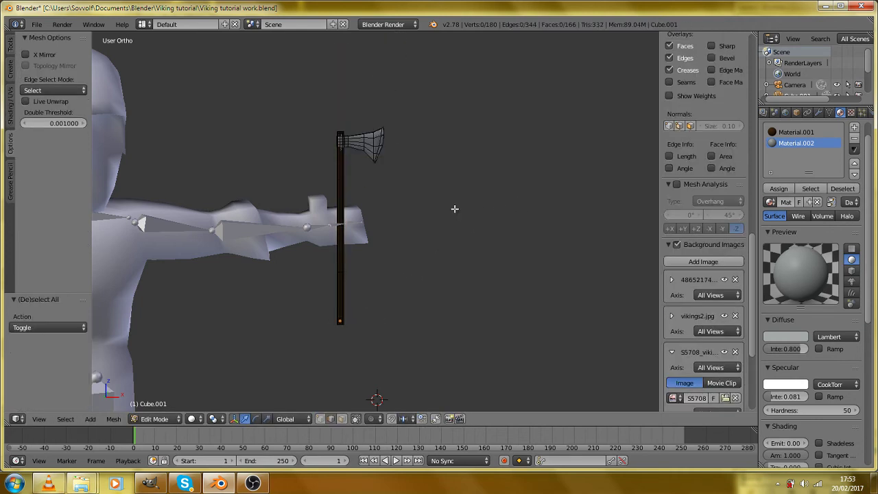
key(a)
key(s)
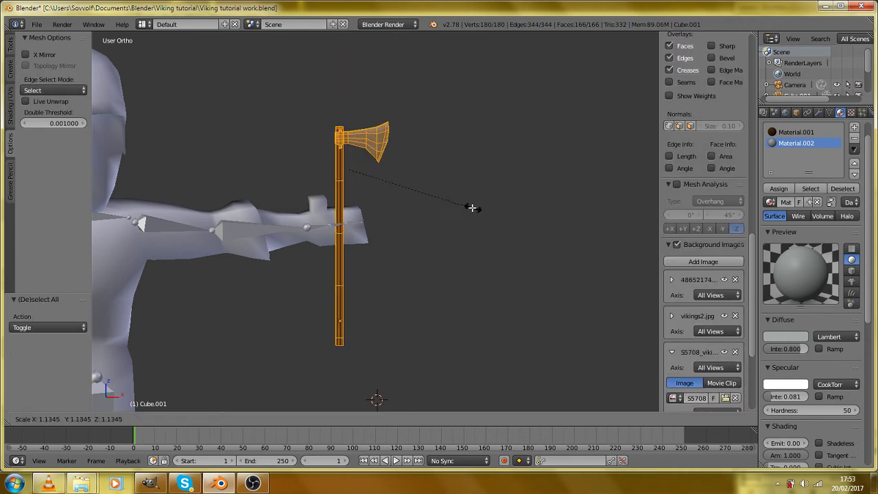
right_click(473, 206)
key(alt+s)
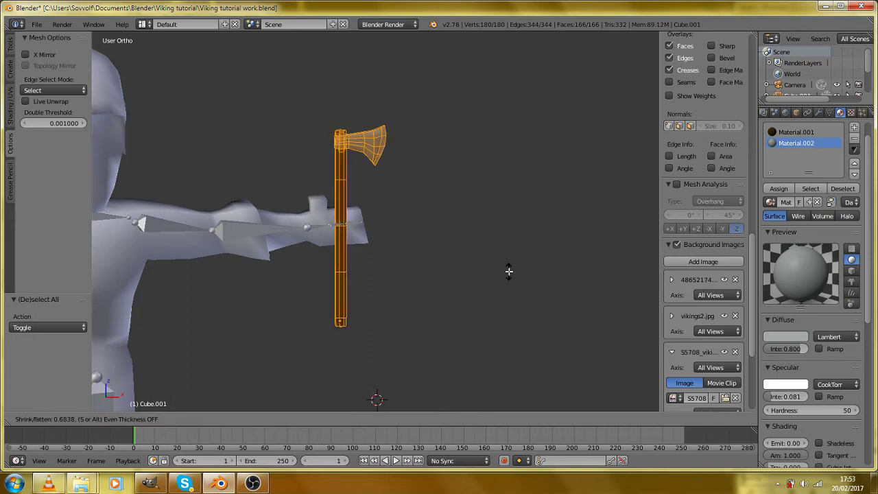
right_click(447, 260)
Scale the whole axe mesh up by about 3.05 in edit mode, judging its size against the character.
scroll(404, 215, up, 3)
key(s)
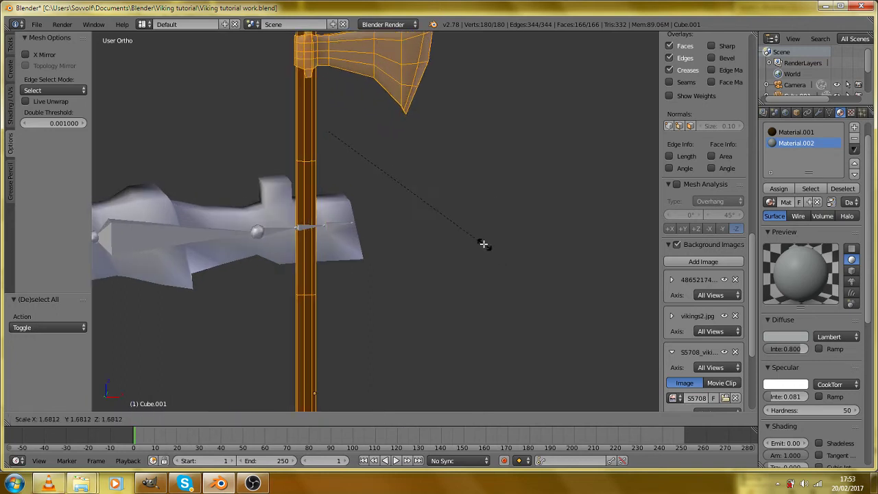
click(480, 243)
scroll(486, 247, down, 3)
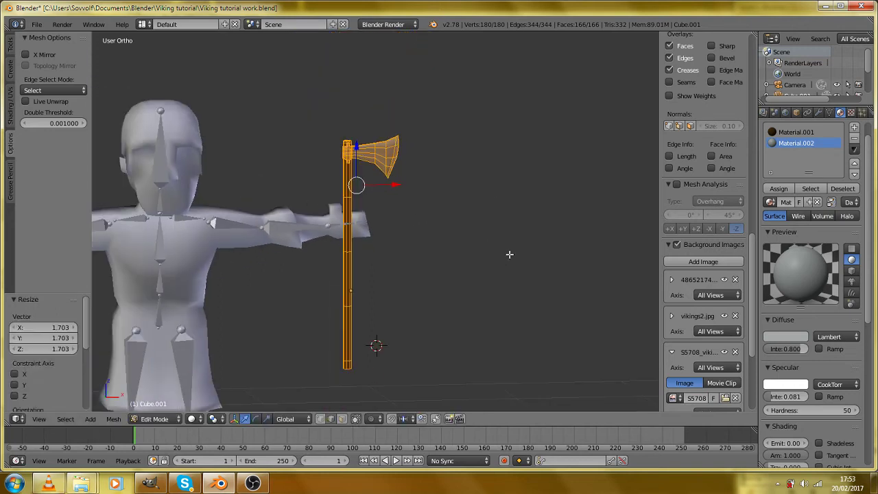
key(z)
scroll(510, 254, down, 3)
key(s)
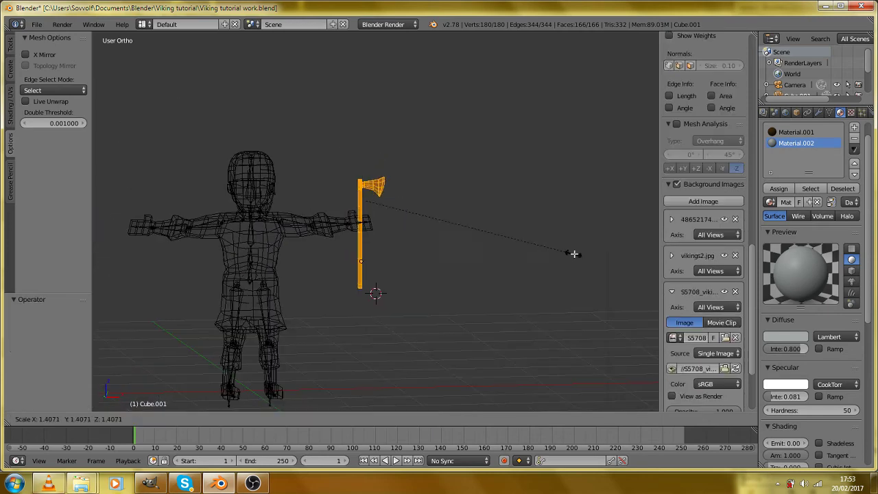
click(265, 241)
Move the enlarged axe mesh so its handle runs through the hand, and scale it down somewhat.
scroll(380, 269, up, 2)
scroll(333, 295, up, 2)
key(g)
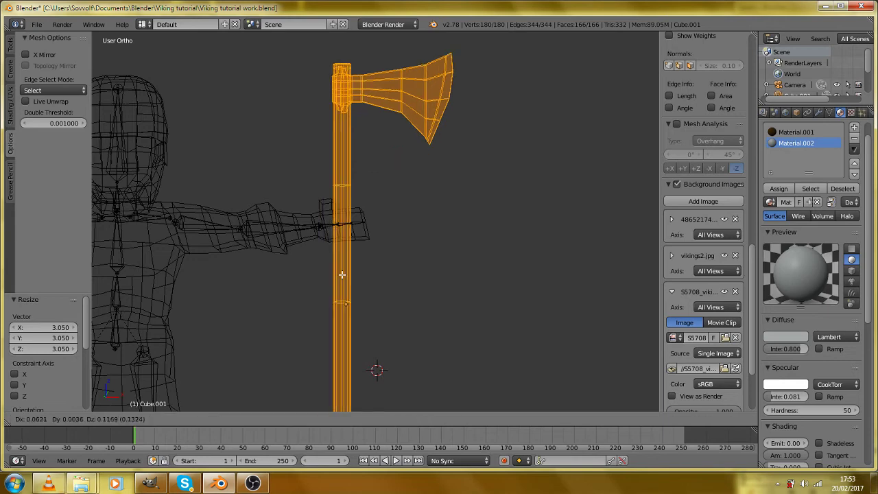
click(351, 258)
drag(350, 259, 254, 291)
key(z)
drag(364, 281, 347, 244)
scroll(457, 259, up, 2)
key(s)
click(397, 241)
Select the handle's linked geometry in front view, return to object mode and undo the edit-mode resizing.
key(a)
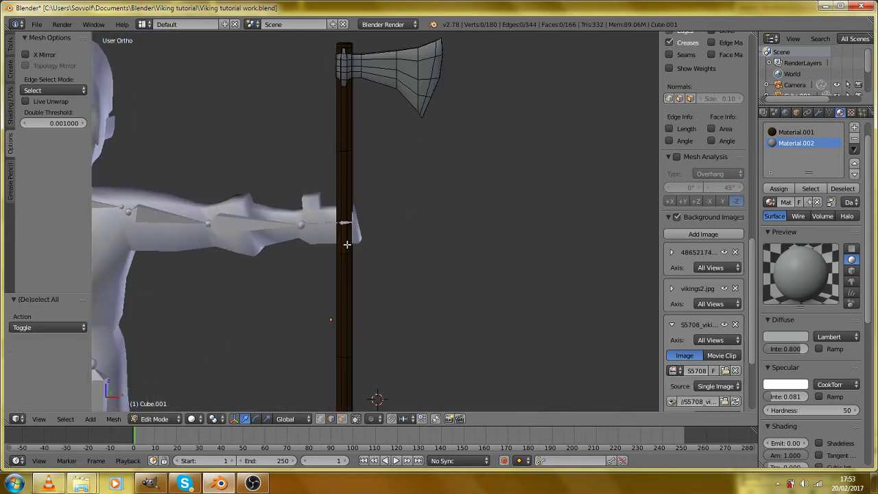
key(KP_1)
scroll(340, 249, up, 2)
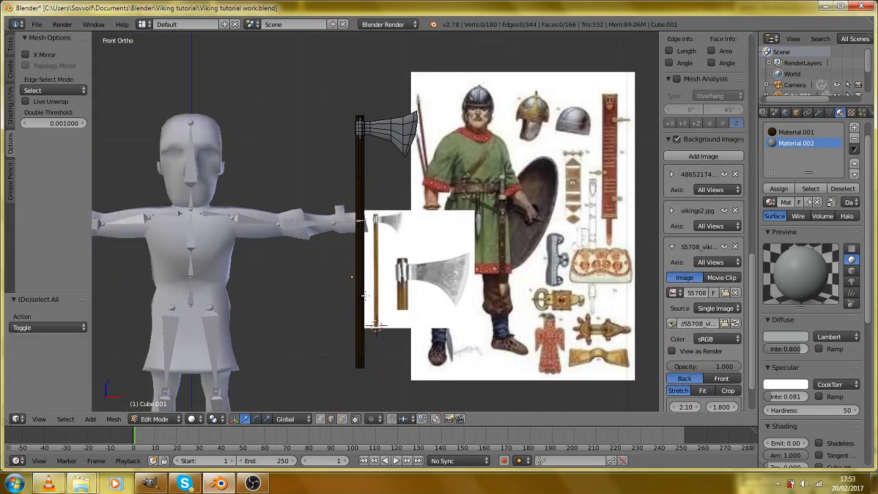
key(l)
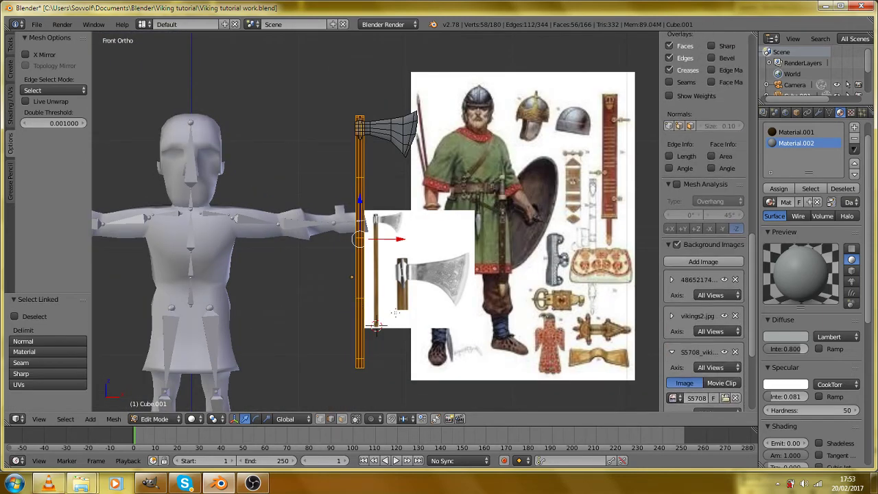
key(Tab)
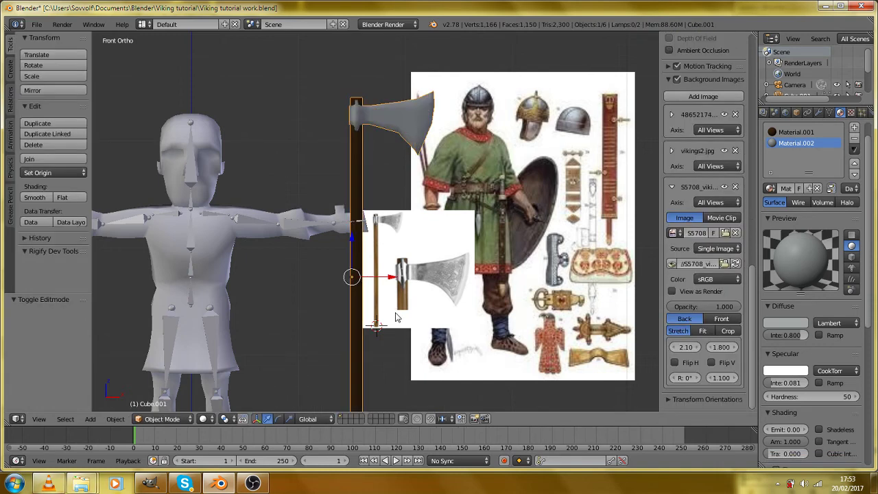
key(ctrl+z)
Scale the axe object up by about 2.457, and reduce it by a factor of about 0.877.
key(s)
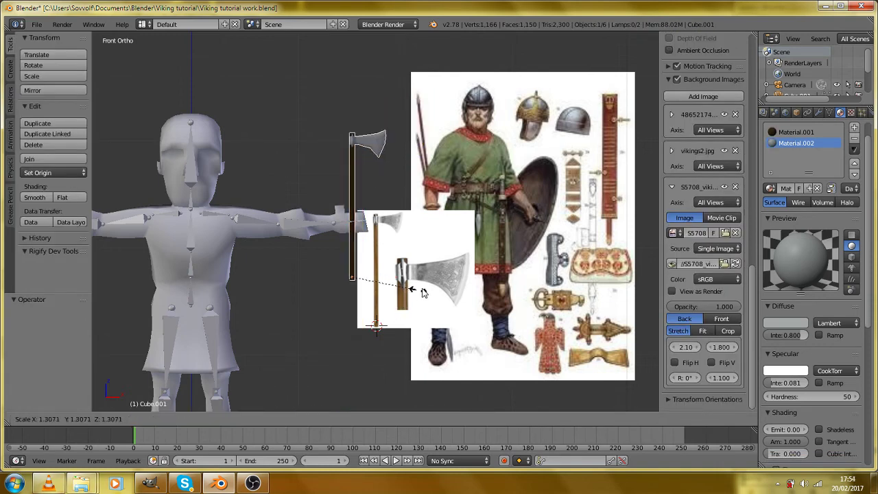
click(473, 257)
scroll(473, 257, down, 3)
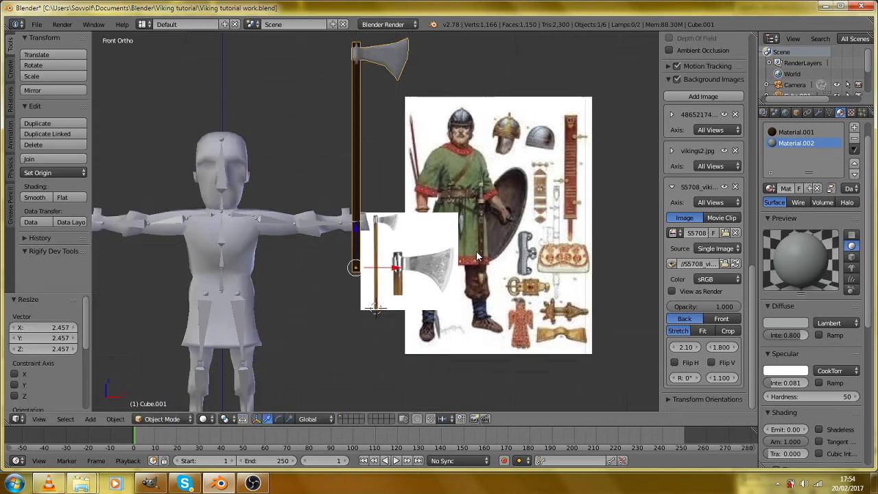
key(s)
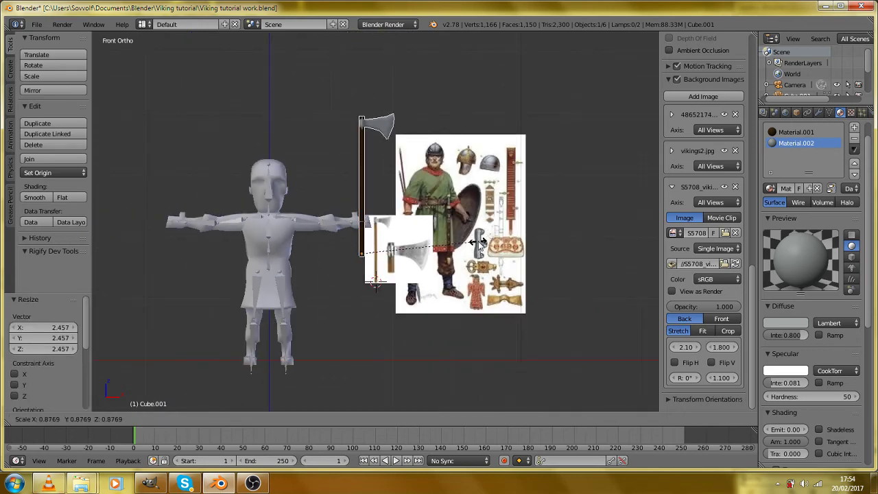
click(478, 241)
Lower the axe by about 0.431 along global Z so the hand grips the middle of the handle.
scroll(447, 255, up, 5)
key(g)
key(z)
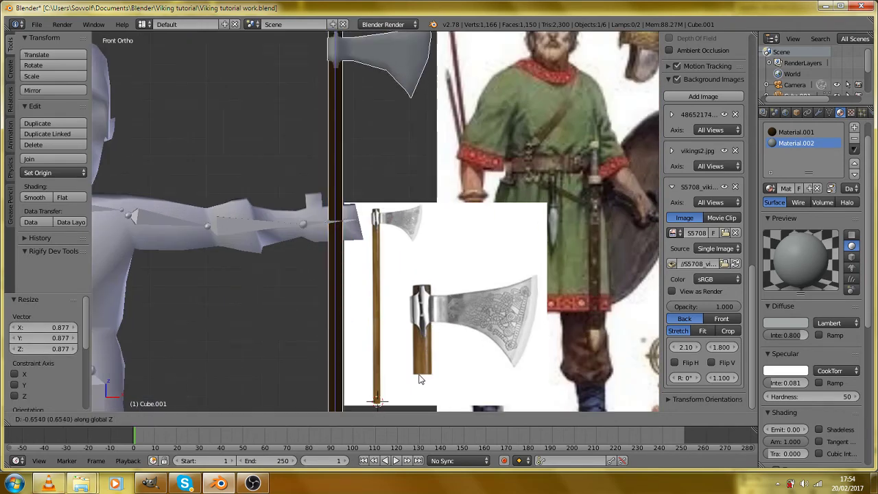
click(439, 336)
scroll(440, 333, down, 3)
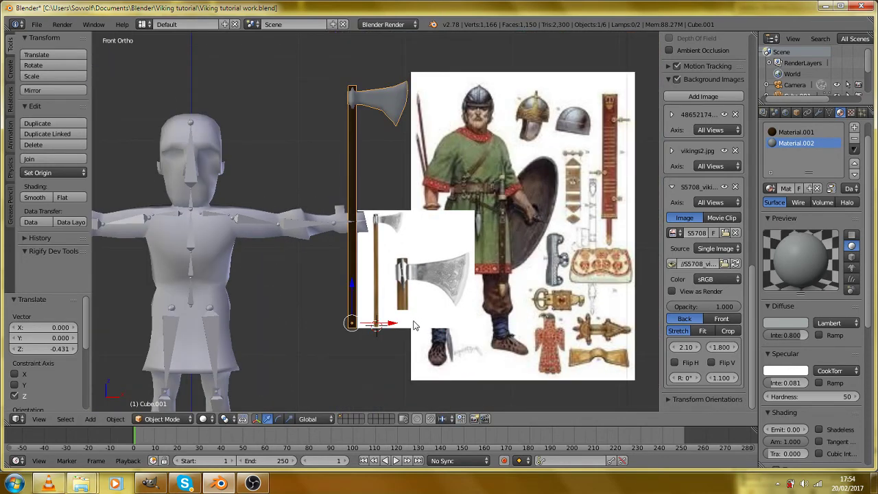
Select only the lower handle vertices in wireframe edit mode and scale them to about 0.718 along Z.
key(Tab)
key(z)
key(a)
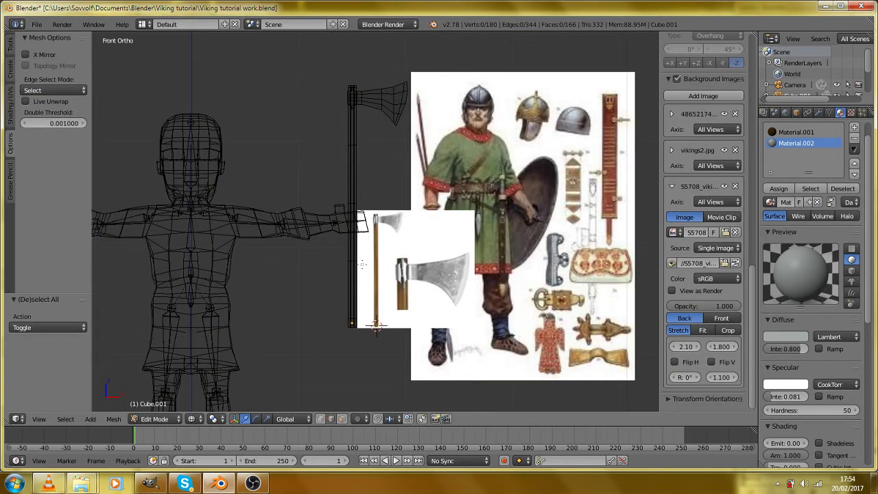
key(c)
mouse_move(354, 277)
mouse_down()
mouse_move(346, 328)
mouse_move(347, 213)
mouse_up()
right_click(348, 213)
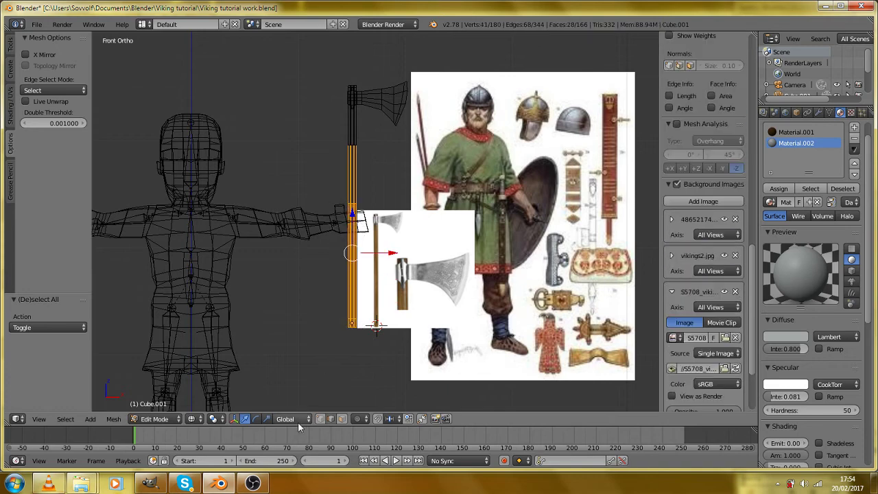
middle_click(353, 152)
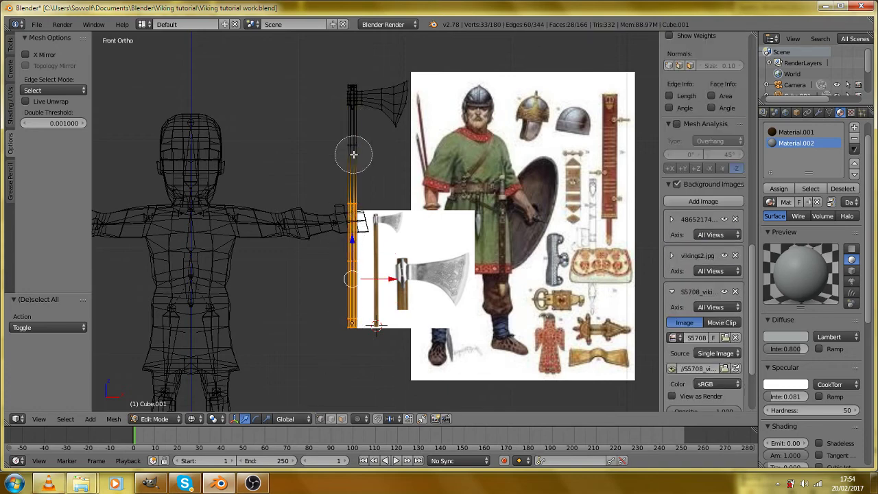
right_click(353, 154)
key(s)
key(z)
click(457, 270)
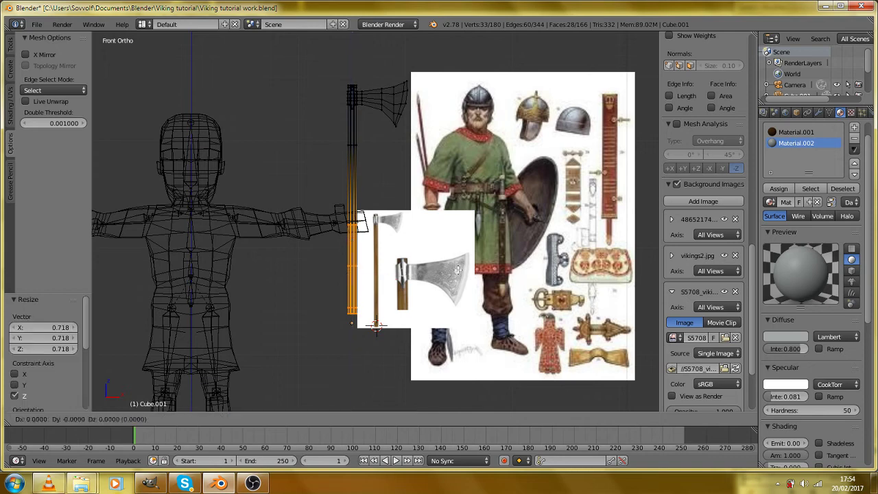
Move the selected lower handle section up along Z to shorten the handle, and return to solid object mode.
key(g)
key(z)
click(456, 217)
key(z)
key(Tab)
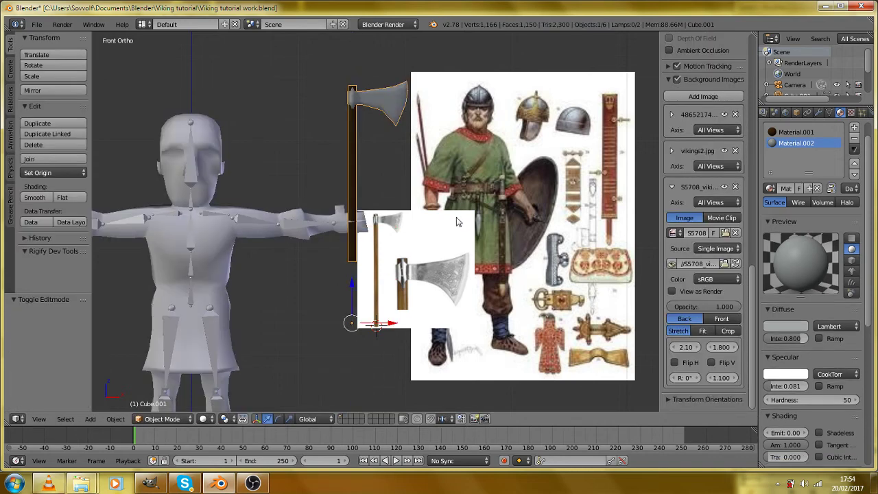
Extend the lower handle selection by one more vertex row, scale it to about 0.84 along Z, and raise it by about 0.225.
key(Tab)
scroll(394, 175, up, 2)
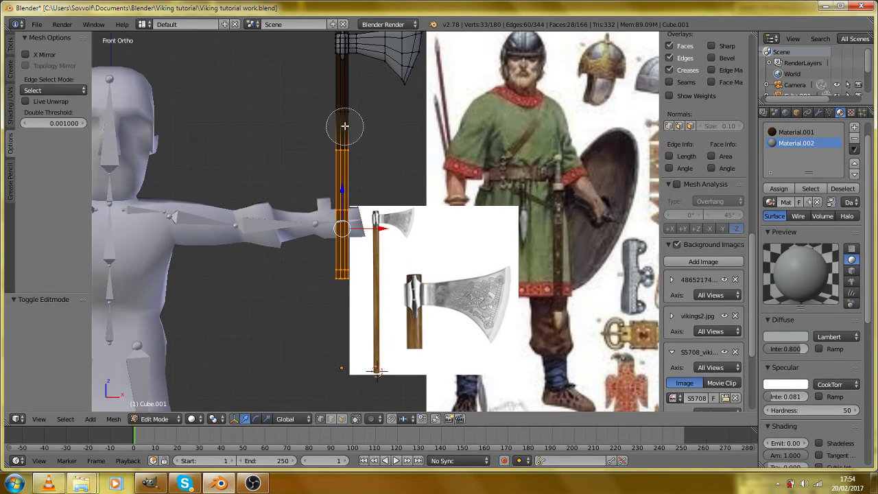
drag(344, 126, 344, 123)
key(s)
key(z)
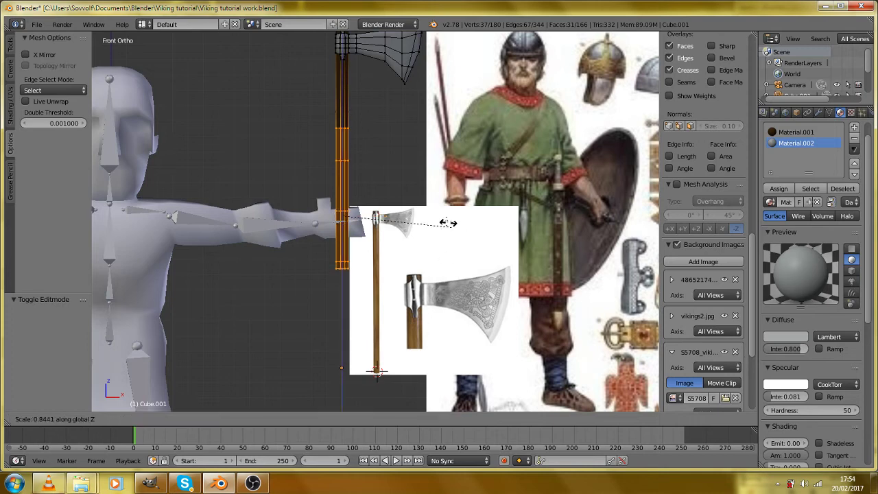
click(446, 219)
key(g)
key(z)
click(449, 187)
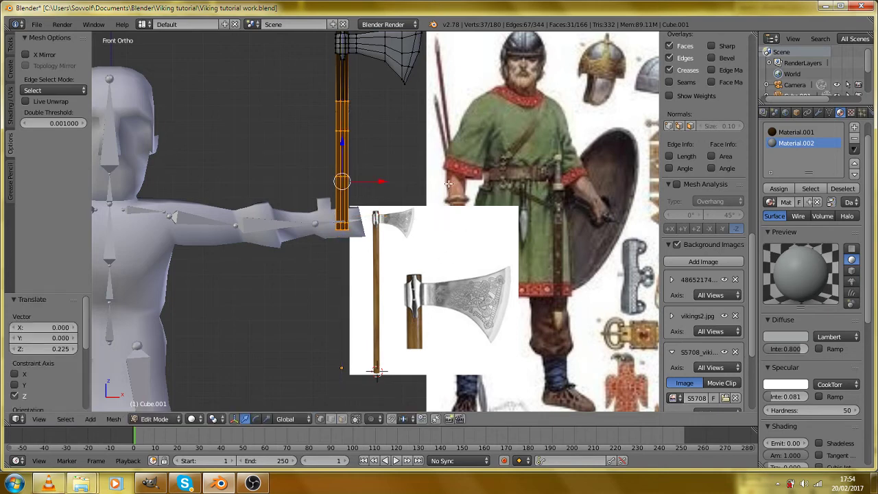
key(Tab)
scroll(392, 168, down, 2)
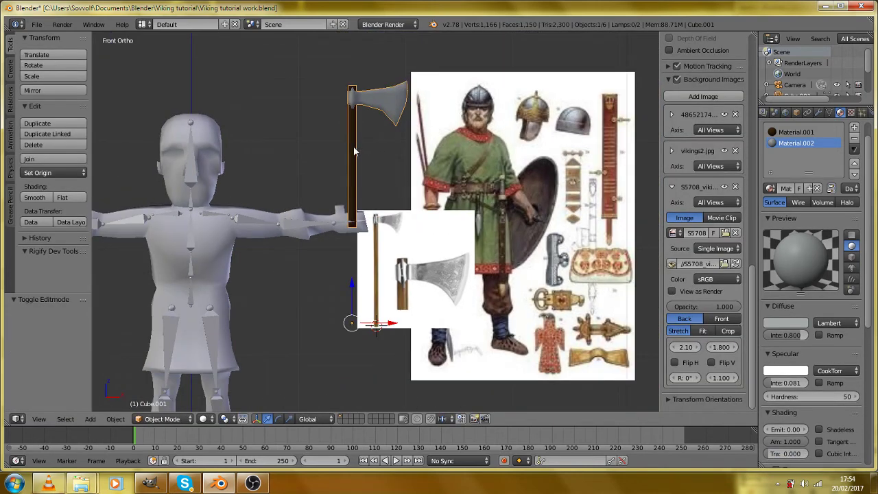
Lower the axe object by about 0.514 along global Z so the hand meets the middle of the handle.
key(g)
key(z)
click(357, 206)
scroll(357, 206, down, 3)
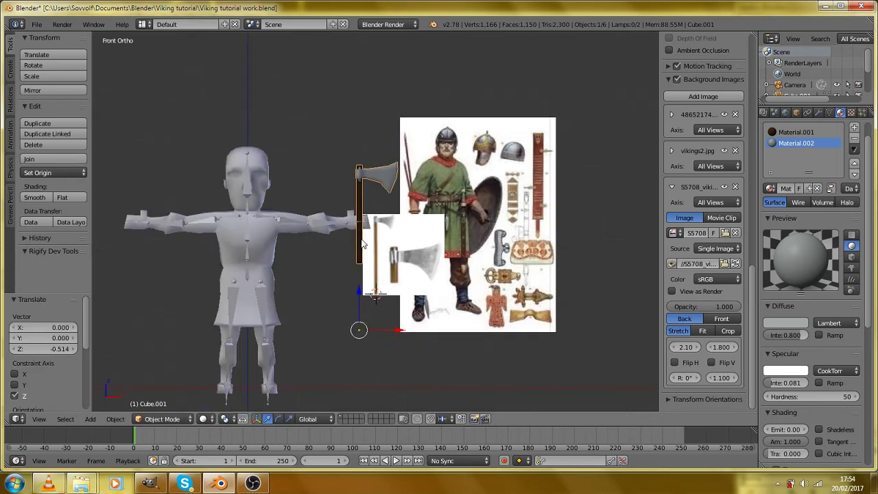
Select the entire axe mesh in edit mode and move it down about 0.879 along Z so the handle's end sits at the object origin.
key(Tab)
key(a)
key(g)
key(z)
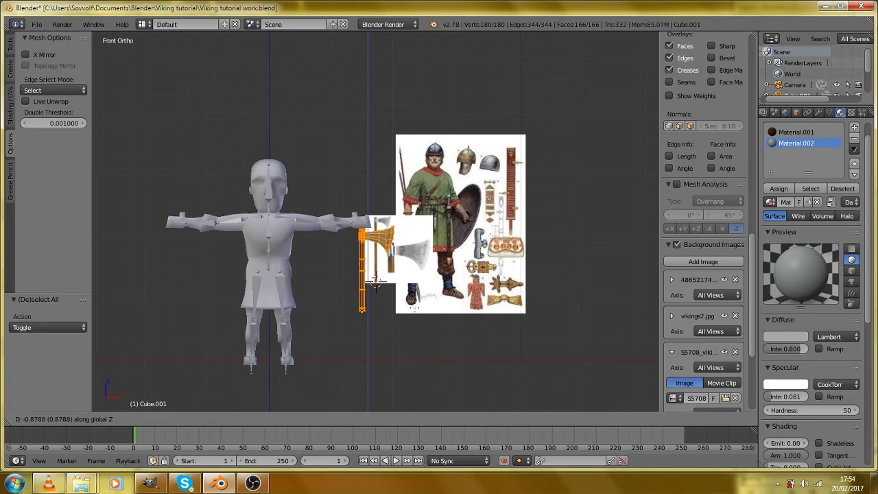
key(Return)
key(Tab)
Raise the axe object along global Z by about 0.817 and by a further 0.168 to bring the handle to the hand.
key(g)
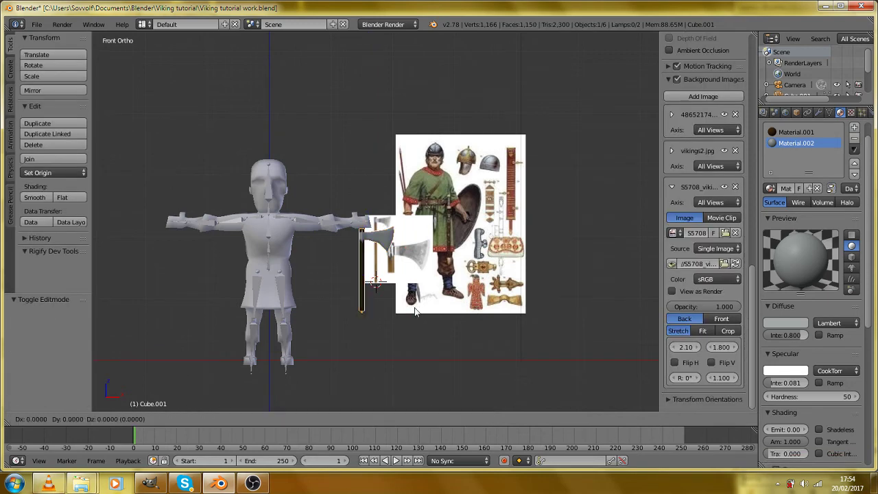
key(z)
click(419, 262)
drag(419, 262, 323, 311)
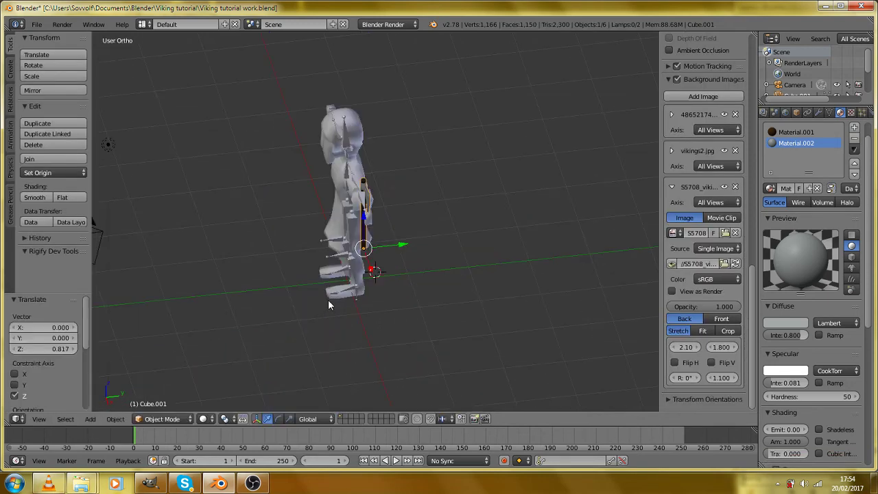
scroll(328, 305, up, 5)
drag(371, 295, 475, 281)
drag(367, 311, 147, 254)
key(g)
key(z)
click(343, 315)
Shift the axe by about -0.030 in X, 0.006 in Y and -0.012 in Z to seat the handle in the palm.
scroll(147, 254, up, 3)
key(g)
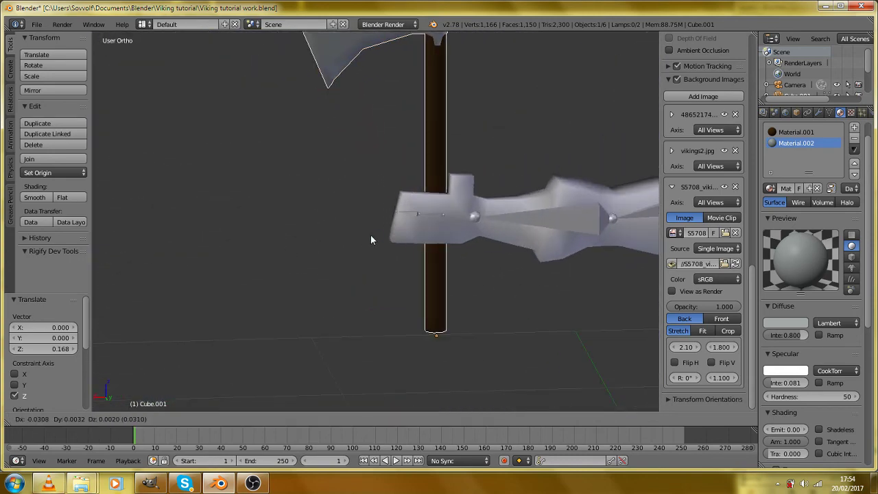
click(370, 239)
drag(370, 239, 562, 212)
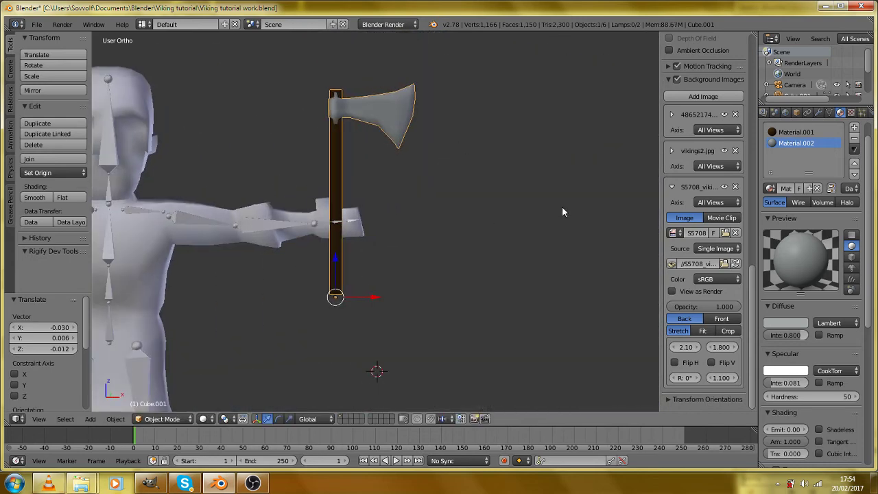
Parent the axe to the hand.L bone using the Bone option, and test the link by moving the hand.
scroll(302, 251, up, 4)
right_click(258, 242)
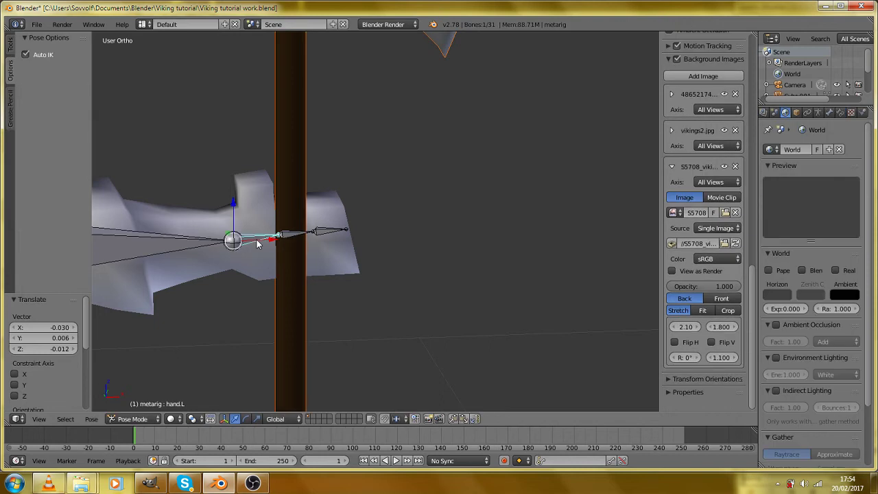
key(ctrl+p)
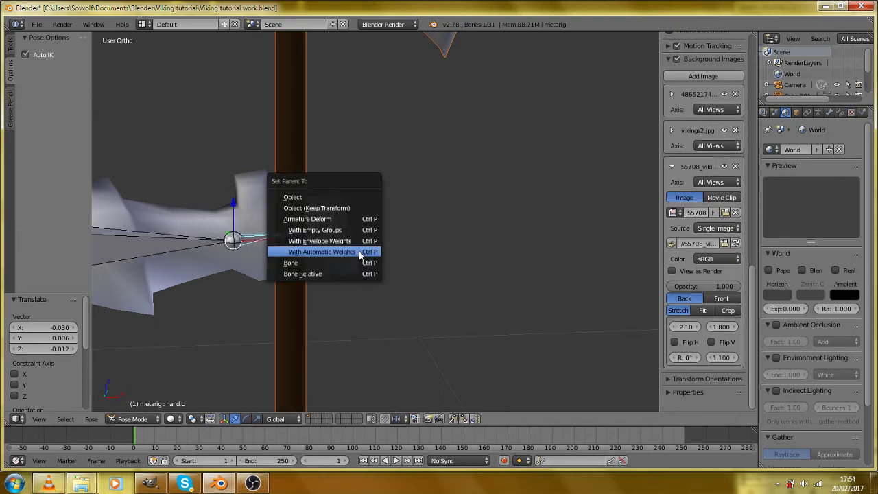
click(357, 261)
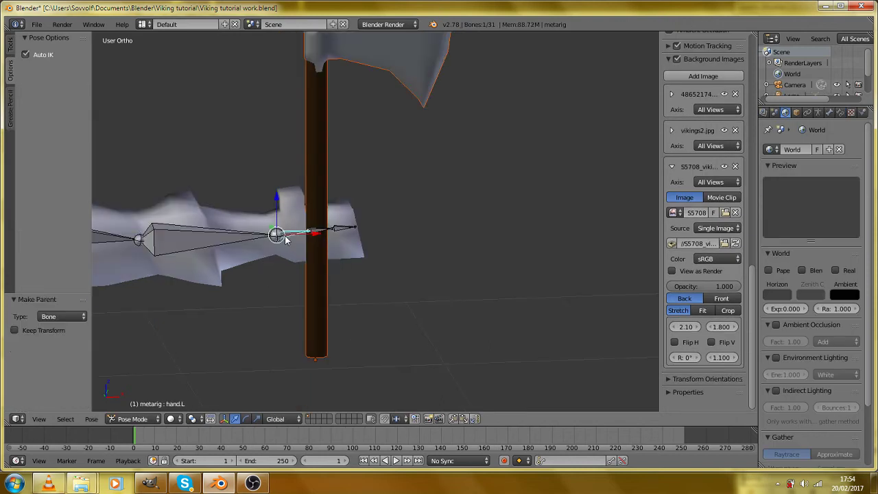
key(g)
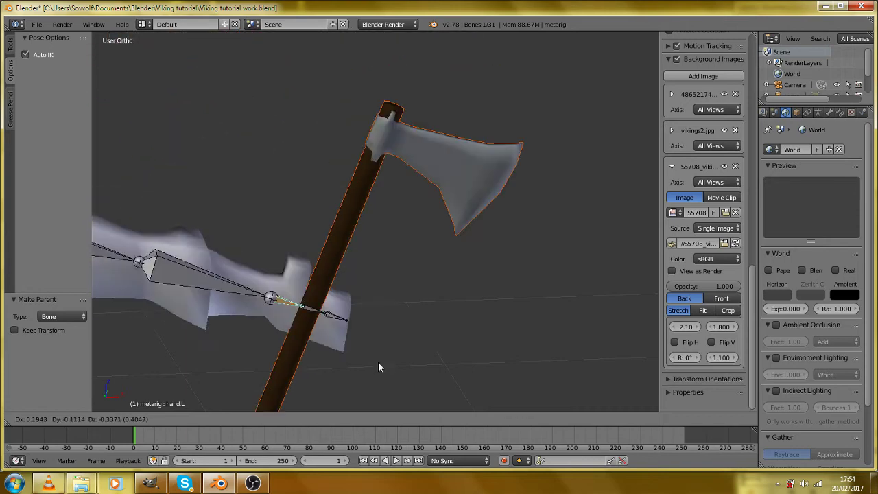
right_click(322, 214)
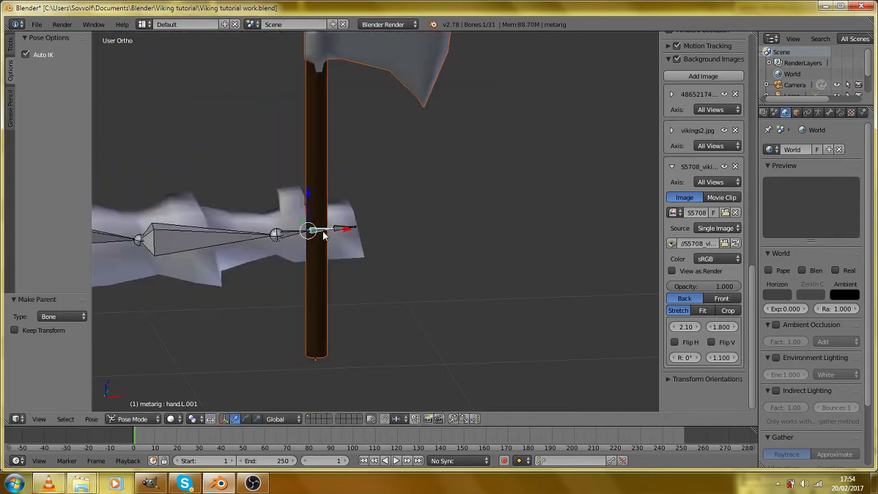
Curl the fingers around the handle by rotating hand.L.001 about -35.6° around global Z and rotating hand.L.002 around the same axis.
key(r)
key(z)
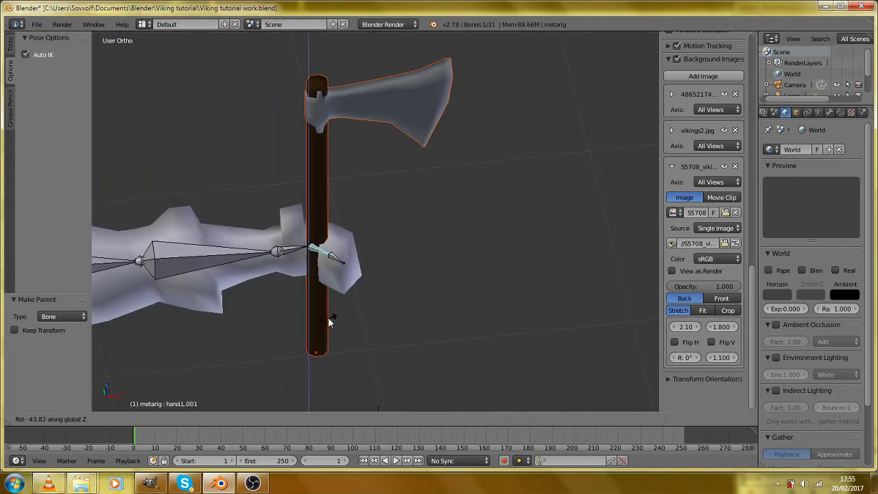
click(332, 306)
right_click(342, 251)
right_click(343, 252)
key(r)
key(z)
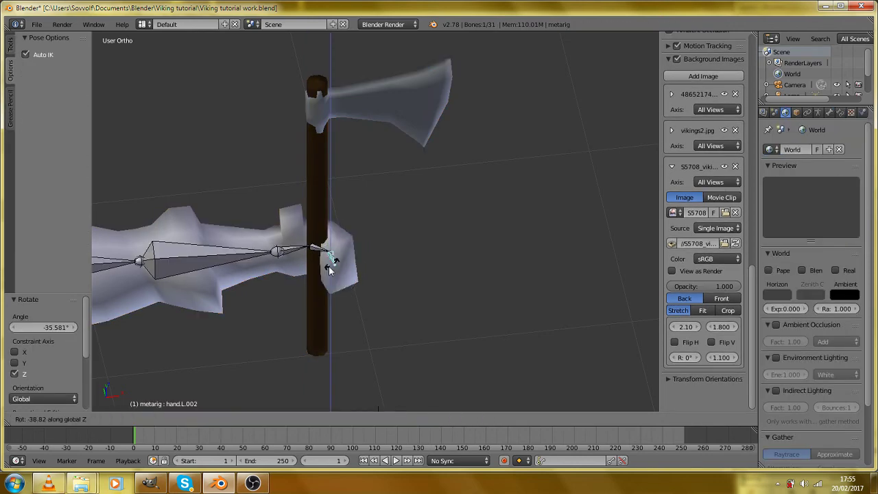
right_click(326, 272)
Inspect the grip from several angles and render the scene to check how the character holds the axe.
key(Tab)
drag(343, 269, 311, 282)
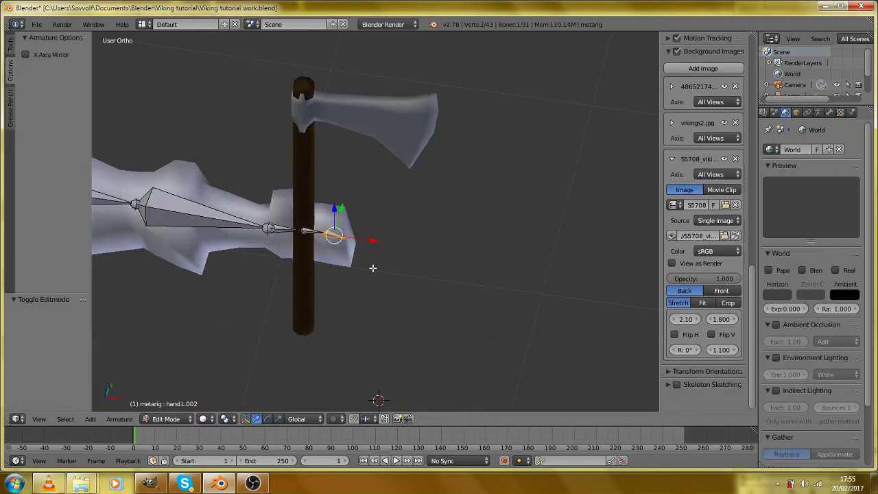
key(Tab)
drag(436, 288, 310, 248)
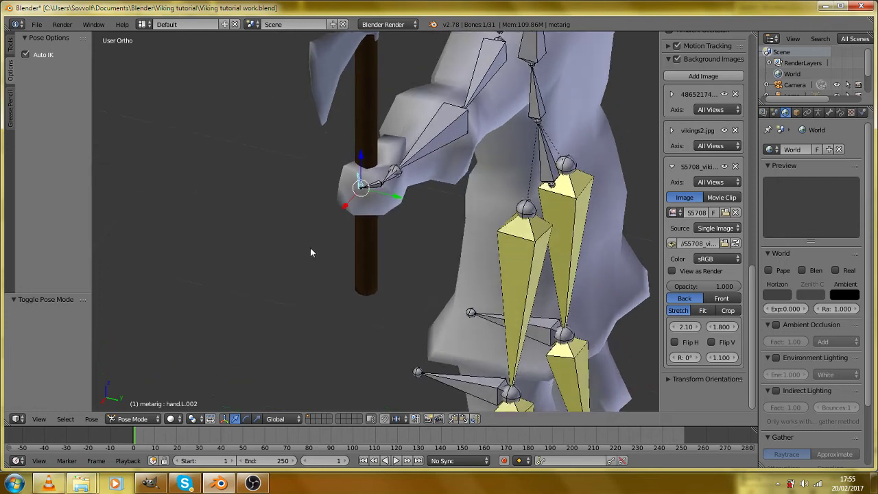
scroll(354, 229, down, 2)
drag(395, 212, 527, 181)
scroll(507, 193, down, 2)
key(F12)
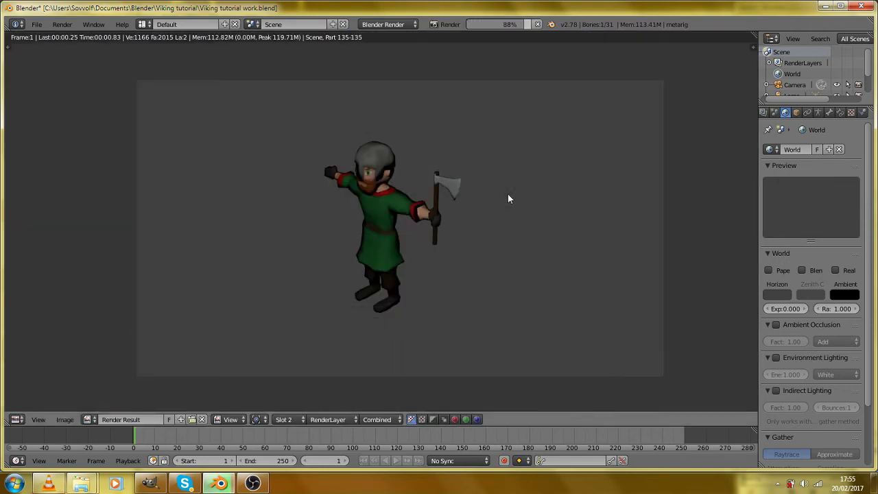
scroll(511, 197, up, 5)
scroll(525, 221, down, 3)
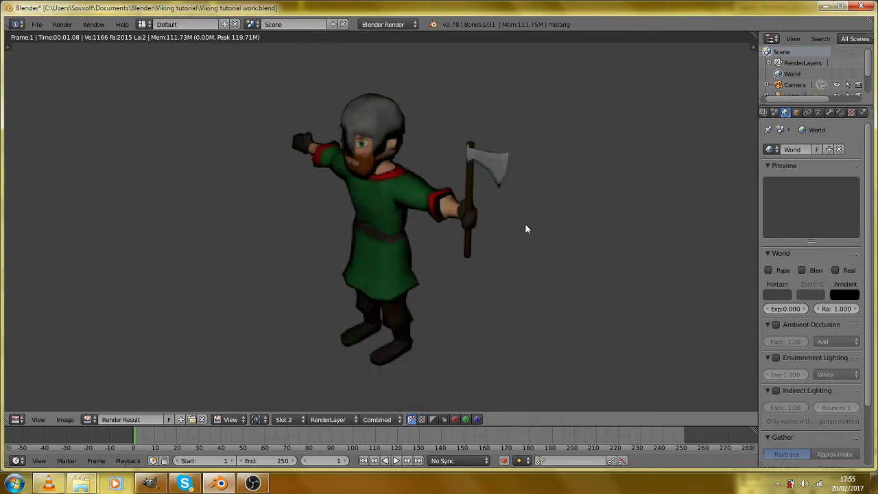
key(Escape)
key(KP_1)
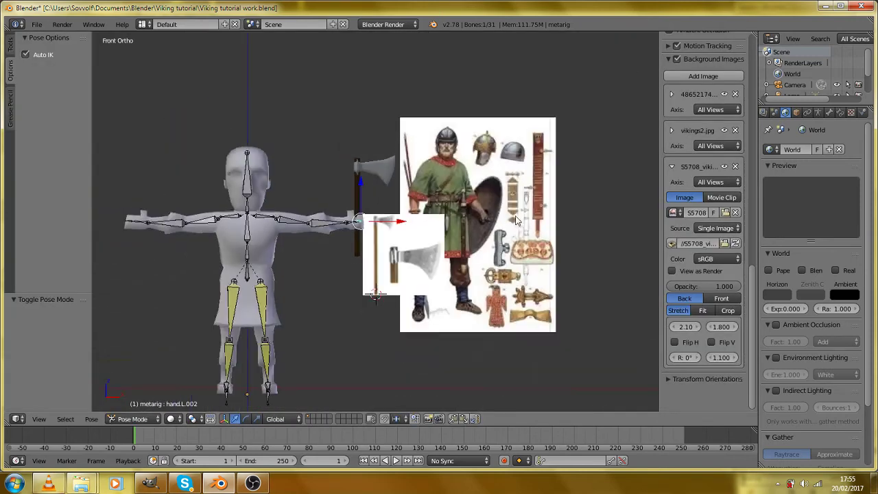
scroll(409, 288, up, 2)
scroll(409, 288, down, 2)
scroll(409, 289, up, 3)
scroll(409, 288, down, 2)
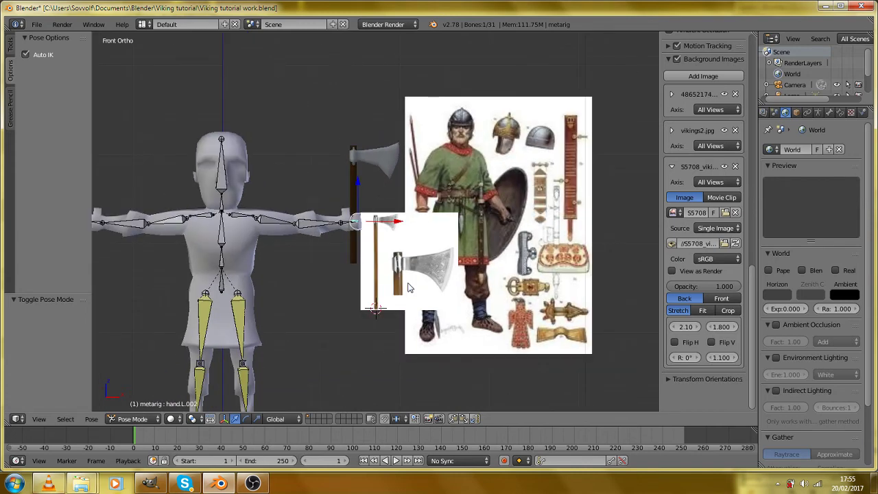
scroll(445, 305, down, 2)
drag(277, 300, 414, 293)
scroll(407, 302, up, 5)
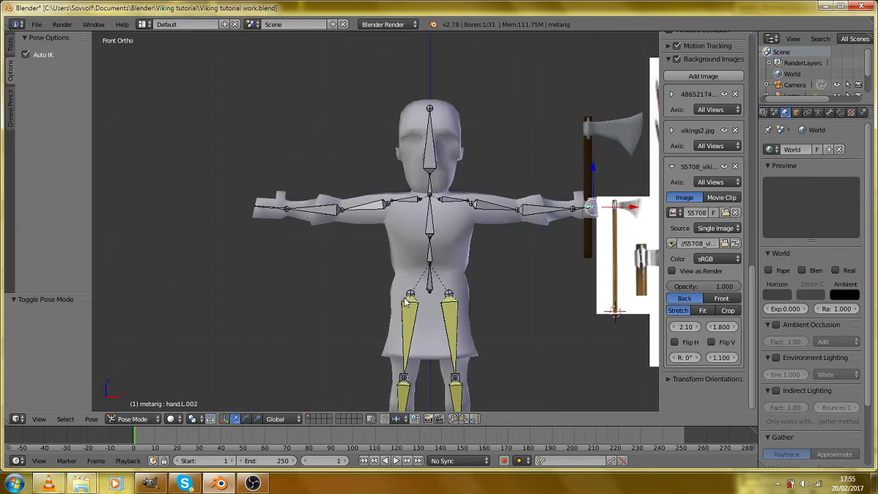
scroll(403, 302, down, 5)
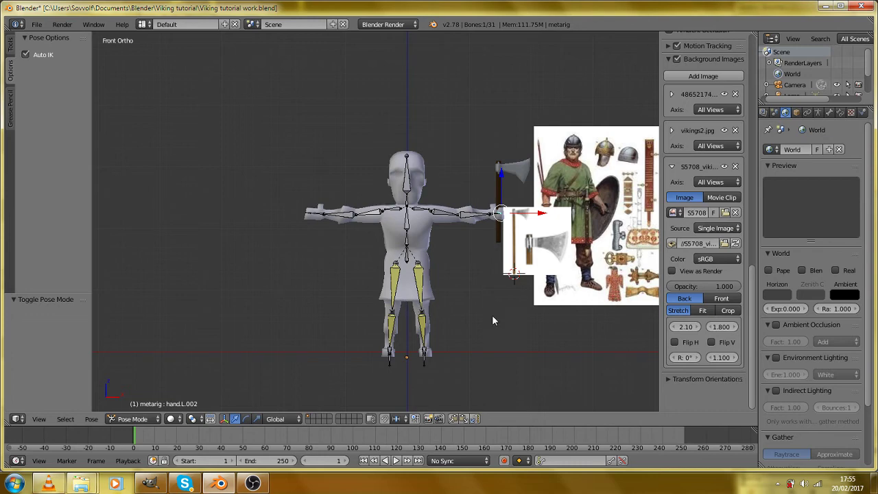
scroll(483, 315, up, 2)
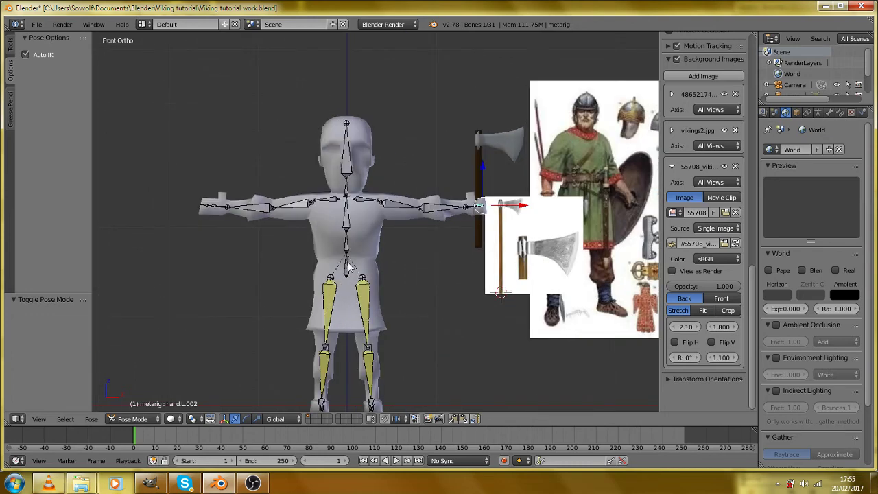
scroll(349, 266, down, 1)
drag(357, 266, 429, 273)
key(Tab)
key(ctrl+Tab)
key(Tab)
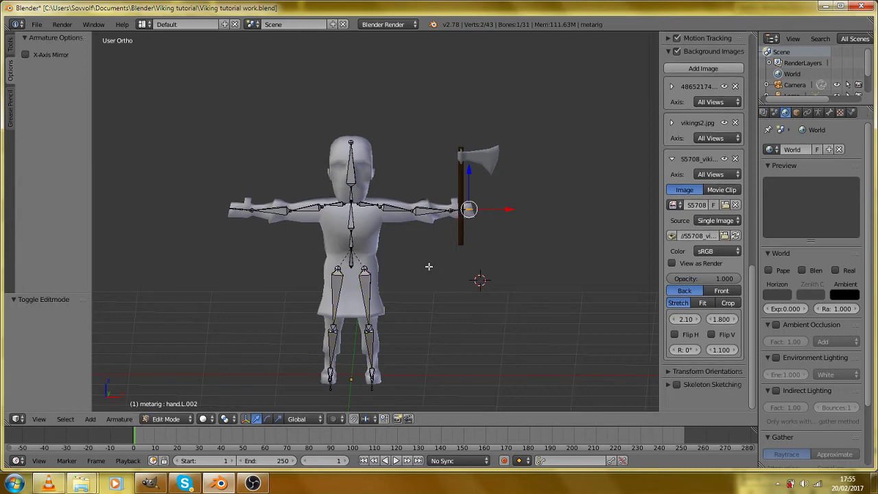
key(z)
key(a)
key(z)
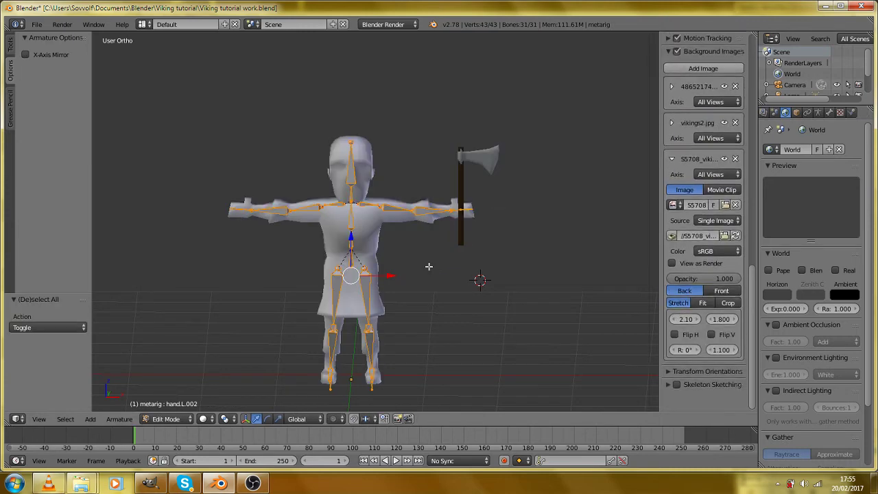
key(ctrl+Tab)
key(Tab)
right_click(251, 211)
key(KP_1)
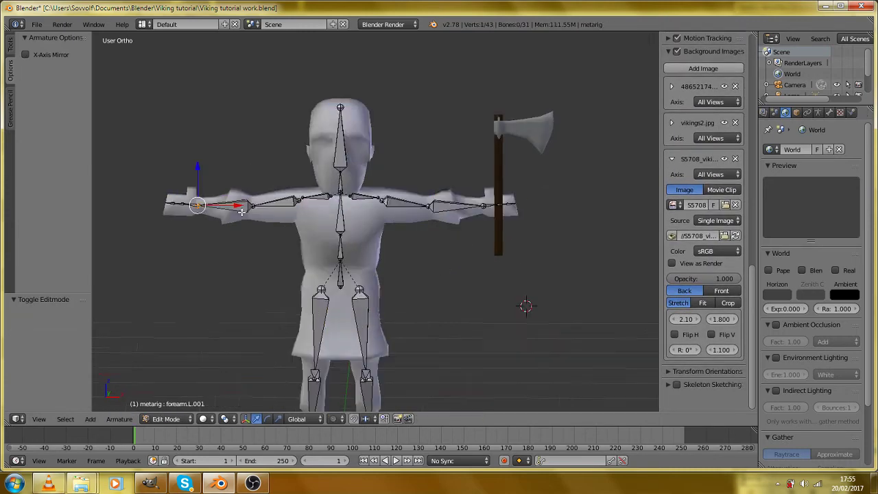
Examine the background reference images of Viking warriors for their weapons and shields.
scroll(388, 244, down, 3)
key(z)
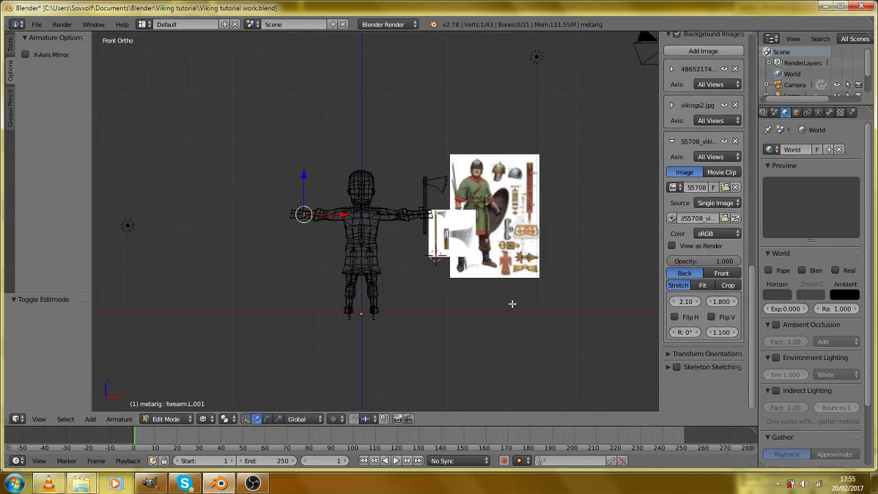
key(z)
drag(470, 311, 329, 202)
scroll(329, 203, up, 4)
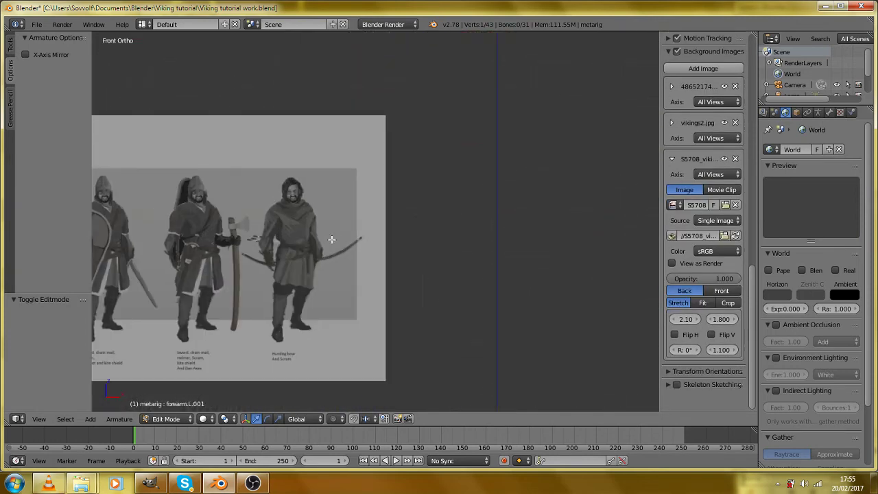
scroll(353, 243, up, 3)
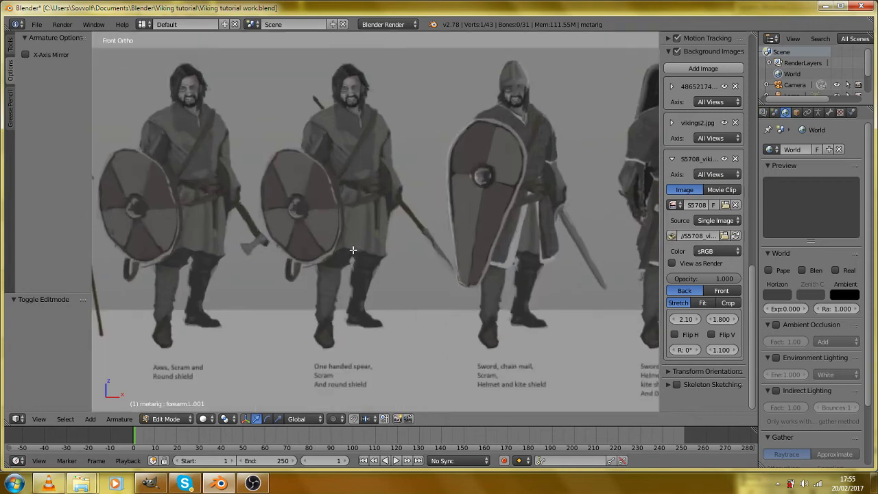
scroll(352, 251, down, 7)
drag(422, 179, 207, 340)
drag(415, 196, 345, 304)
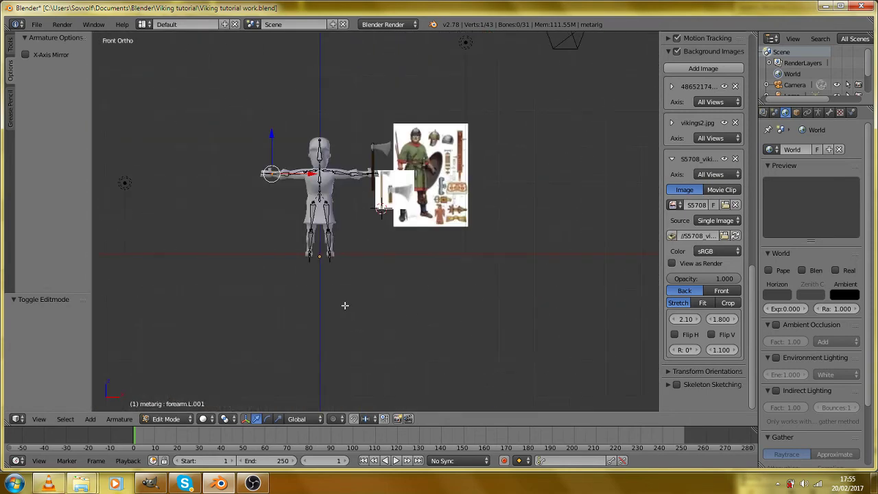
scroll(433, 274, up, 5)
Try adding a bone at the 3D cursor, undo it, and return the armature to pose mode.
key(shift+a)
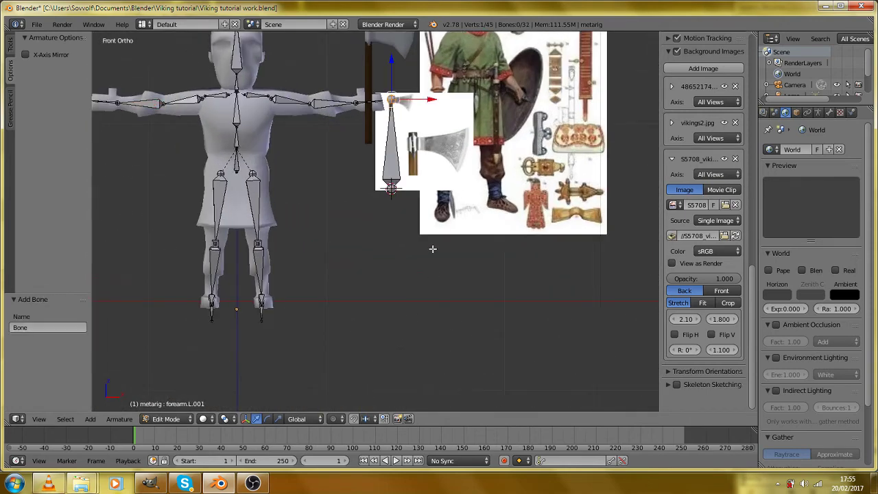
key(ctrl+z)
key(ctrl+Tab)
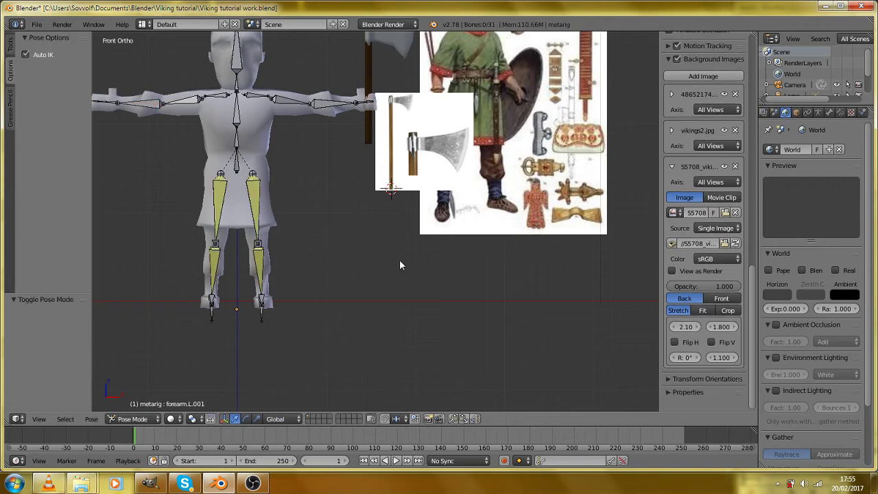
key(shift+a)
mouse_move(407, 259)
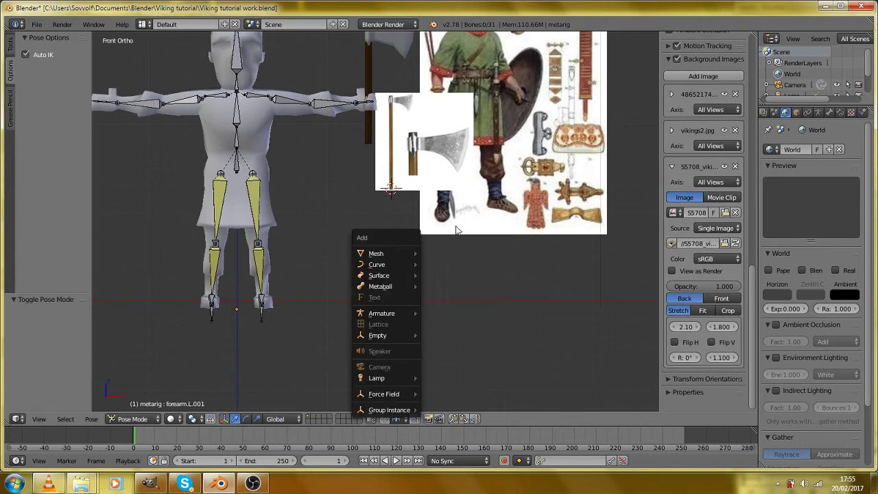
key(Escape)
key(shift+a)
mouse_move(452, 238)
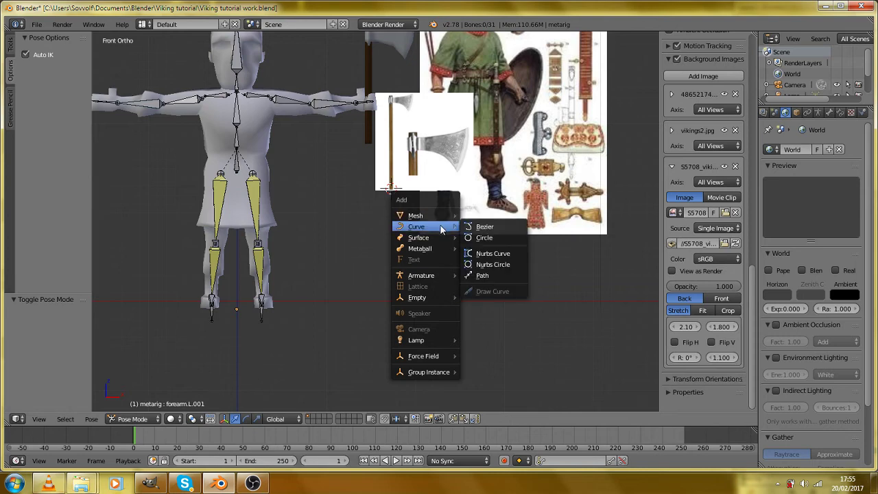
key(Escape)
Return the armature to object mode and add a cube mesh at the 3D cursor beside the character.
key(Tab)
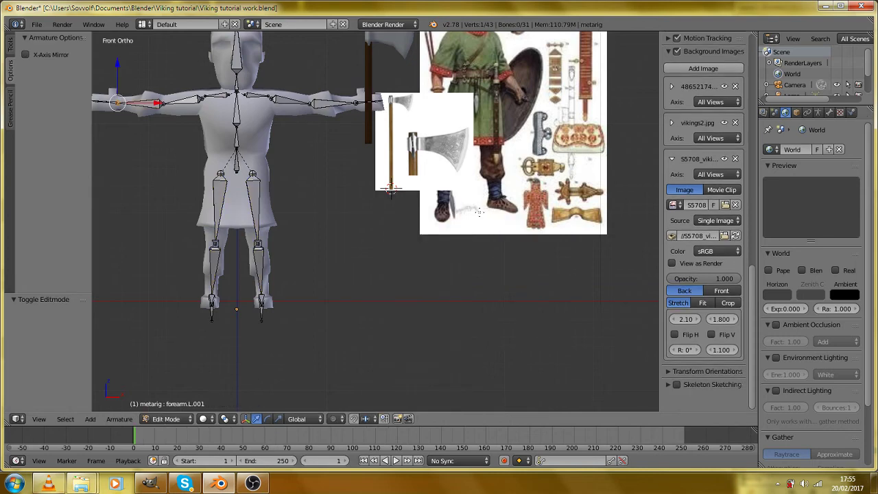
click(166, 418)
click(181, 407)
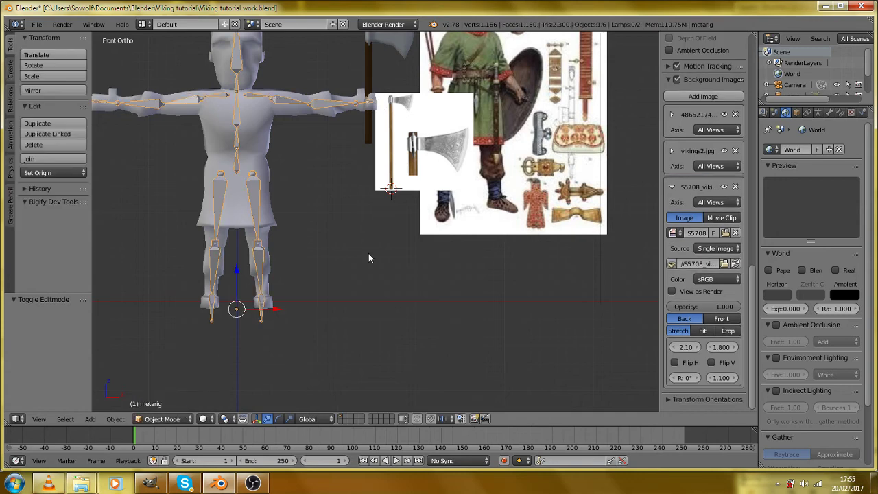
key(shift+a)
mouse_move(398, 213)
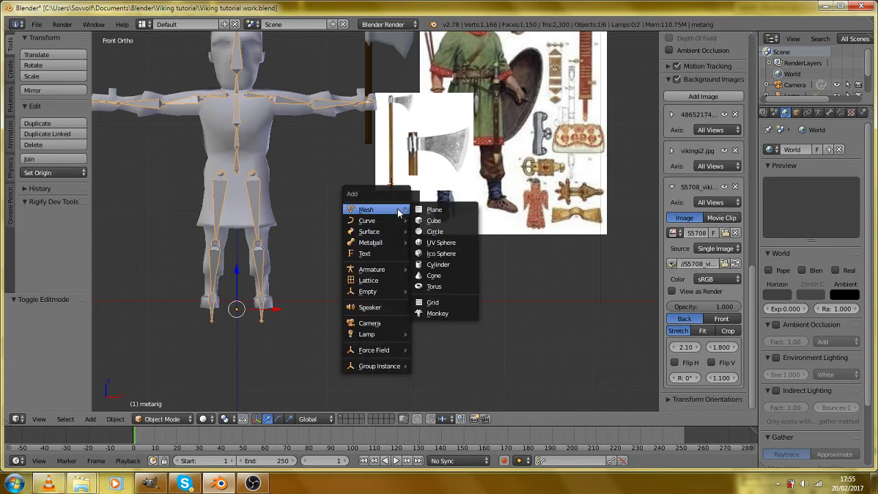
click(434, 220)
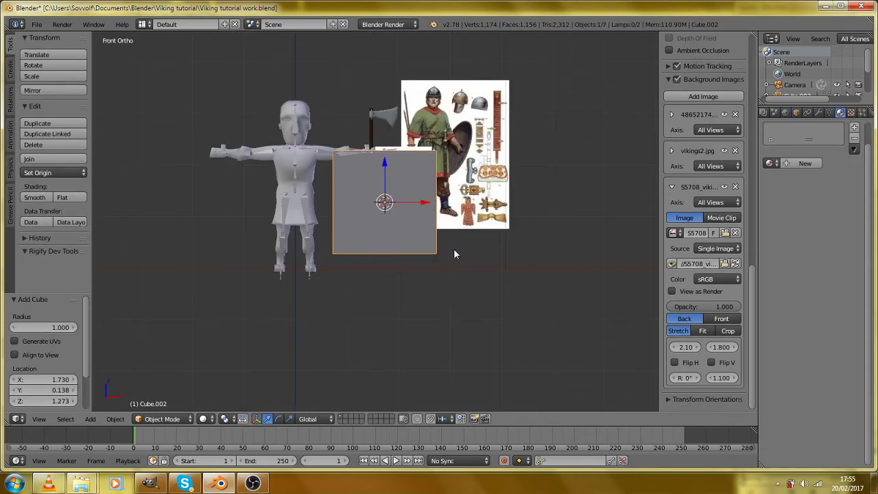
Flatten the new cube into a slab by scaling it to about 0.149 along global Y.
scroll(529, 259, up, 3)
drag(530, 261, 451, 297)
key(s)
key(y)
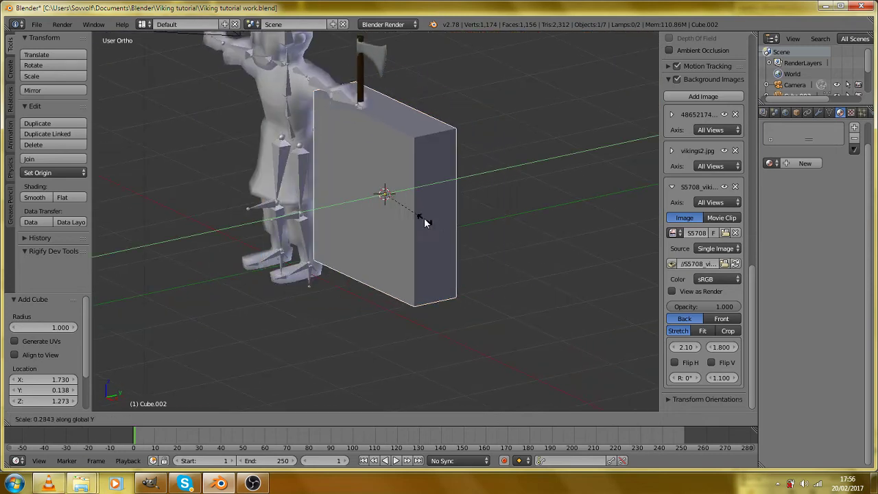
click(412, 192)
key(KP_1)
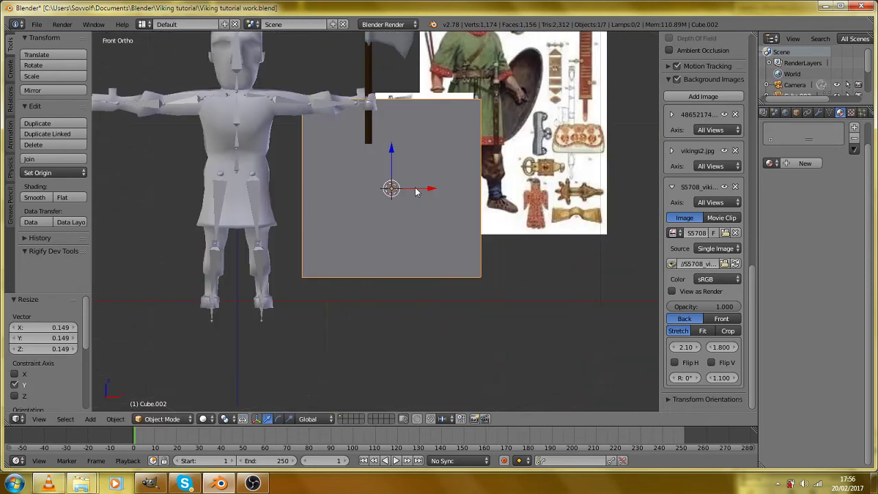
key(s)
key(x)
right_click(525, 256)
key(s)
key(shift+y)
right_click(527, 271)
key(s)
key(shift+x)
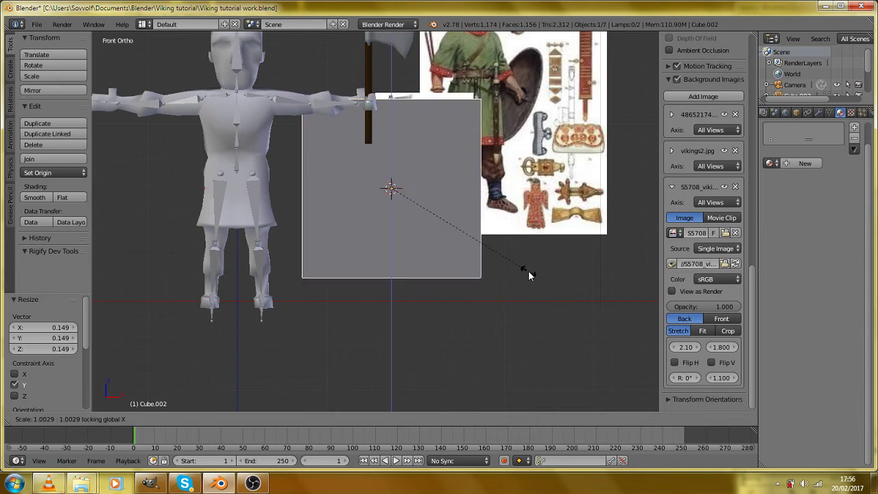
right_click(505, 294)
key(s)
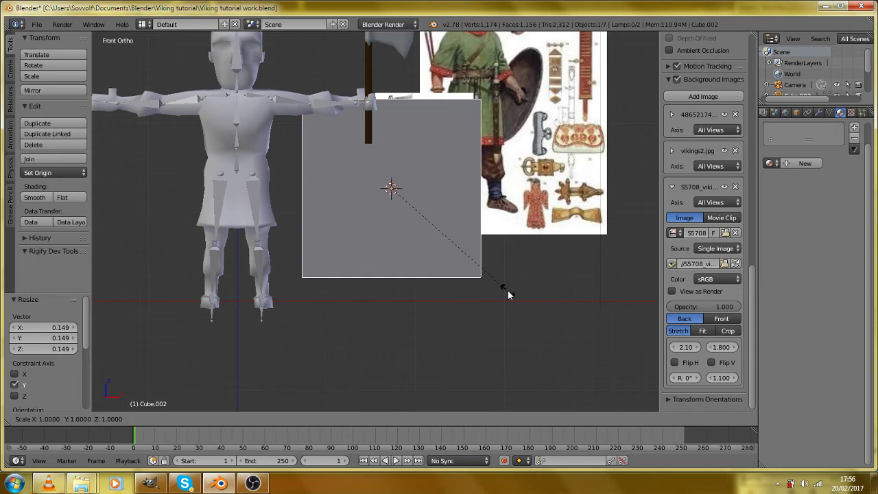
right_click(474, 321)
key(s)
key(x)
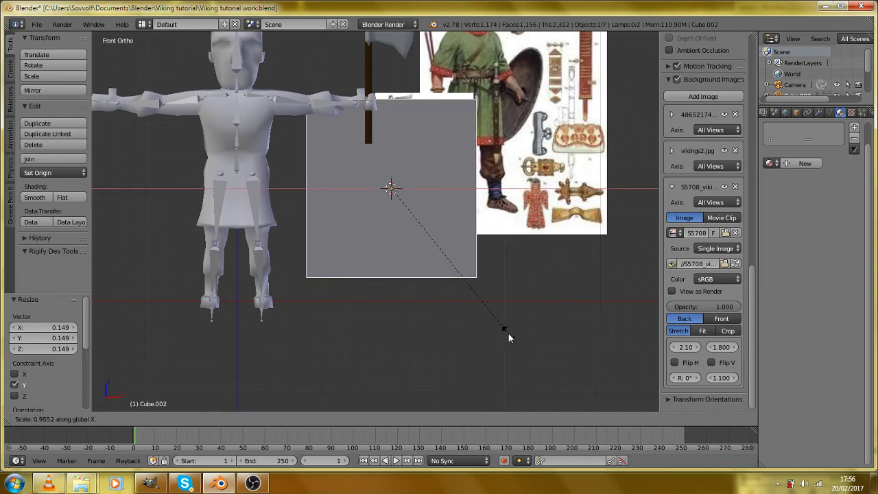
right_click(508, 334)
key(s)
key(z)
right_click(466, 347)
key(s)
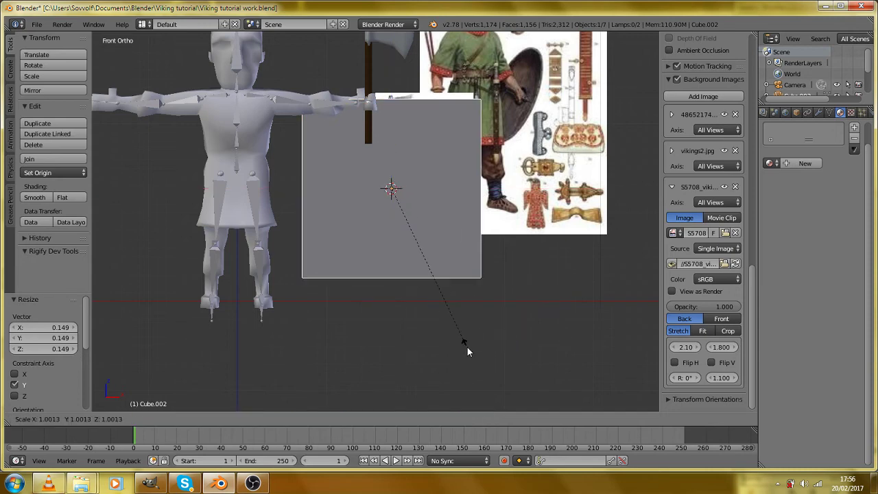
key(y)
right_click(406, 87)
drag(408, 103, 347, 171)
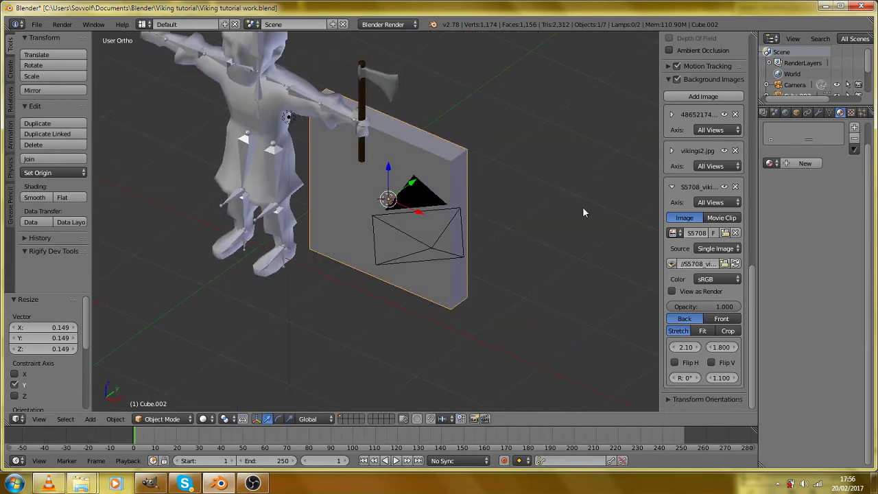
key(s)
key(y)
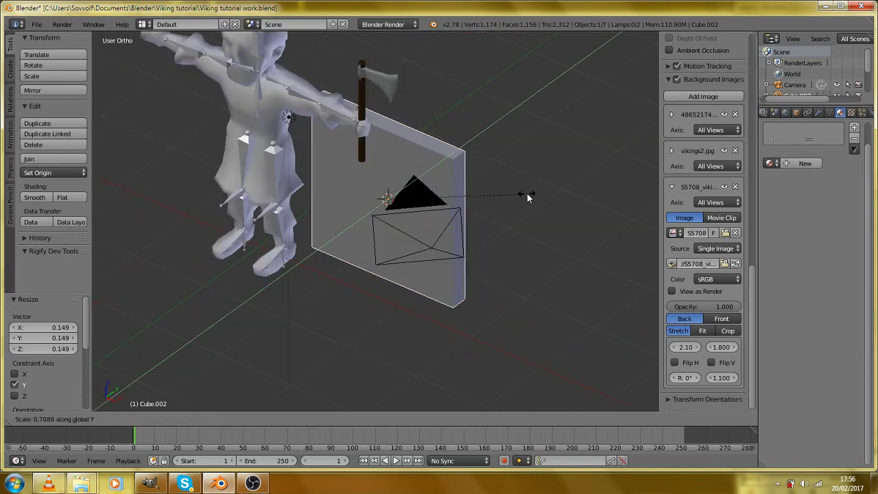
right_click(527, 192)
key(r)
key(y)
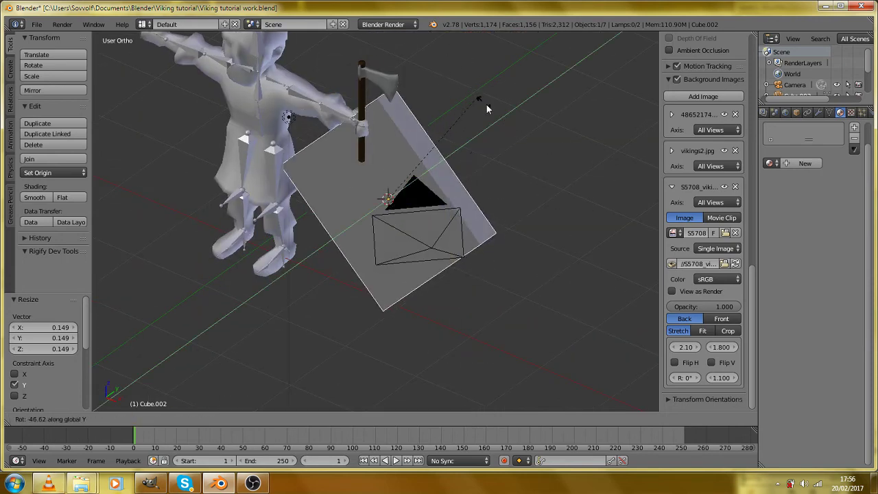
right_click(505, 134)
Rotate the slab 45° around the global Y axis in front view.
key(KP_1)
text(ry)
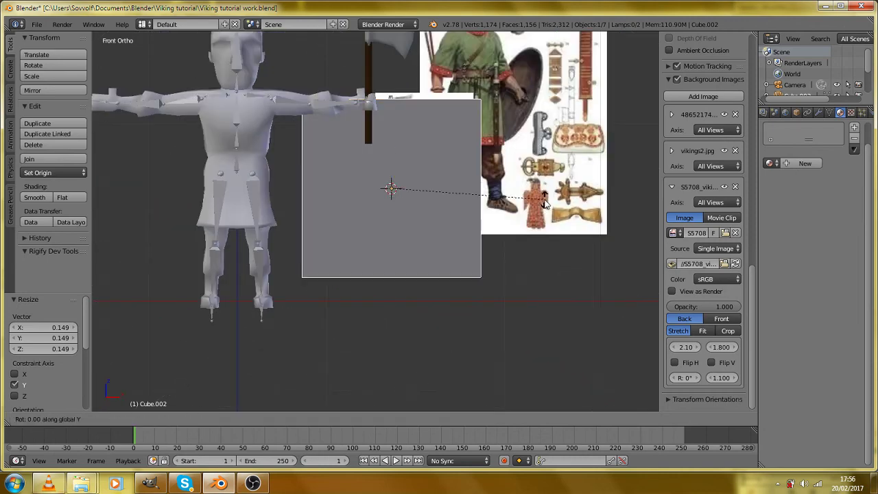
text(45)
key(Return)
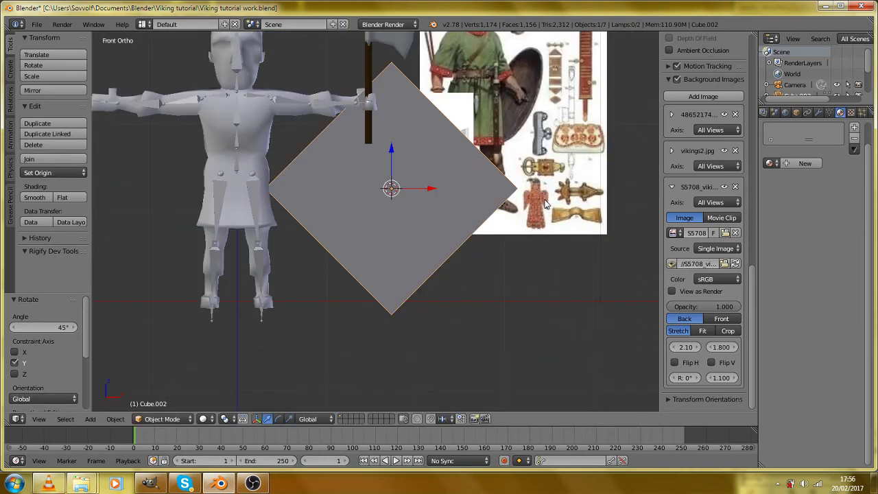
Add one centred loop cut in each direction across the front face of the rotated slab.
key(Tab)
scroll(526, 207, up, 1)
key(a)
key(ctrl+r)
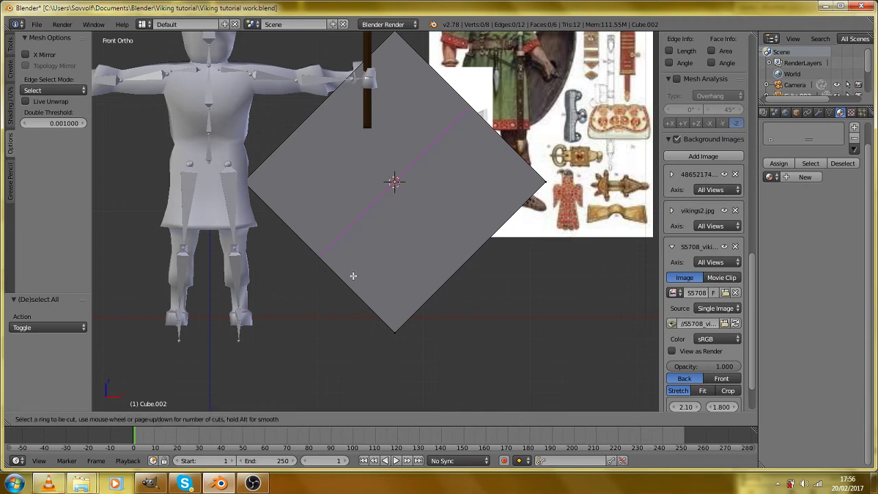
click(392, 180)
right_click(394, 180)
key(ctrl+r)
click(458, 256)
right_click(460, 256)
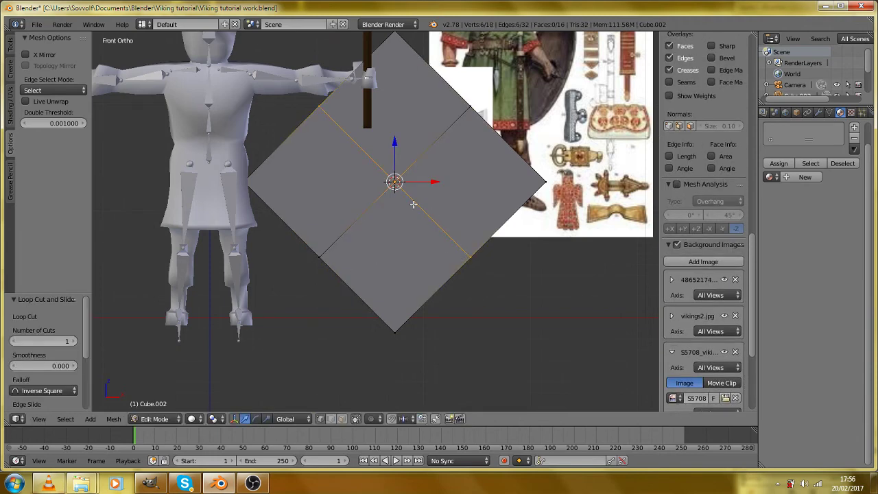
alt+shift+right_click(376, 212)
key(s)
key(shift+z)
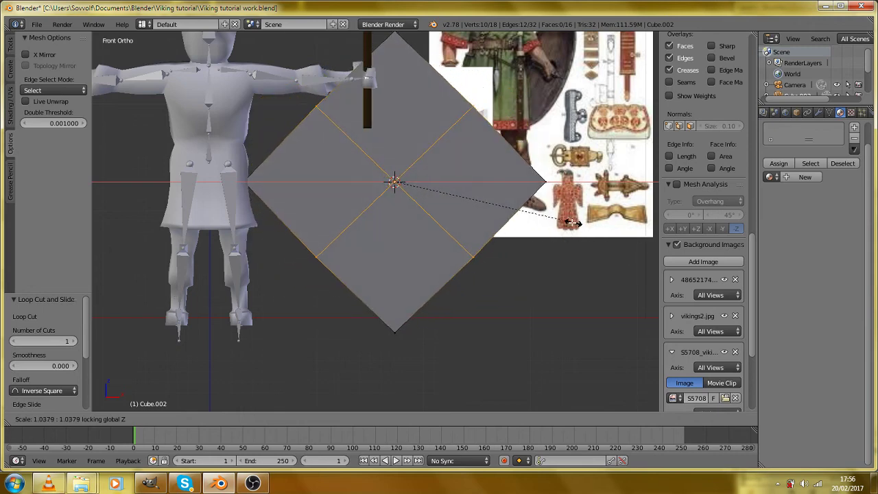
right_click(562, 282)
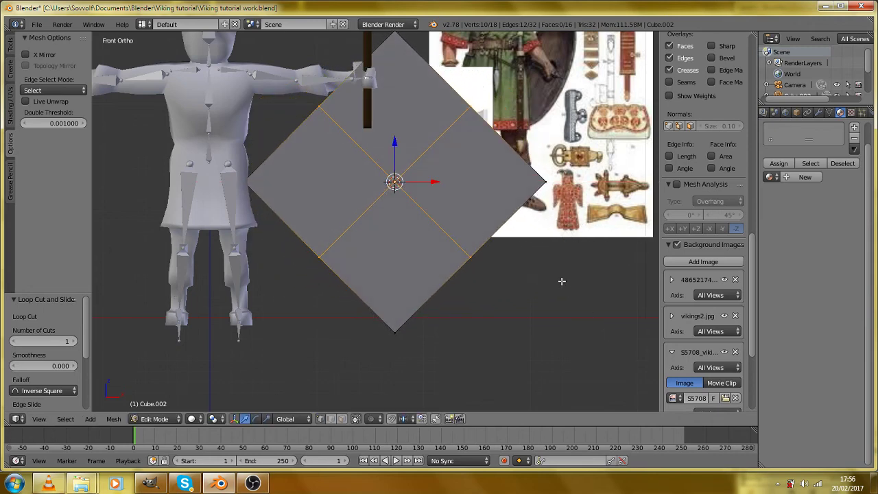
Undo the loop cuts and clear the slab's rotation, then reopen its mesh for editing.
key(ctrl+z)
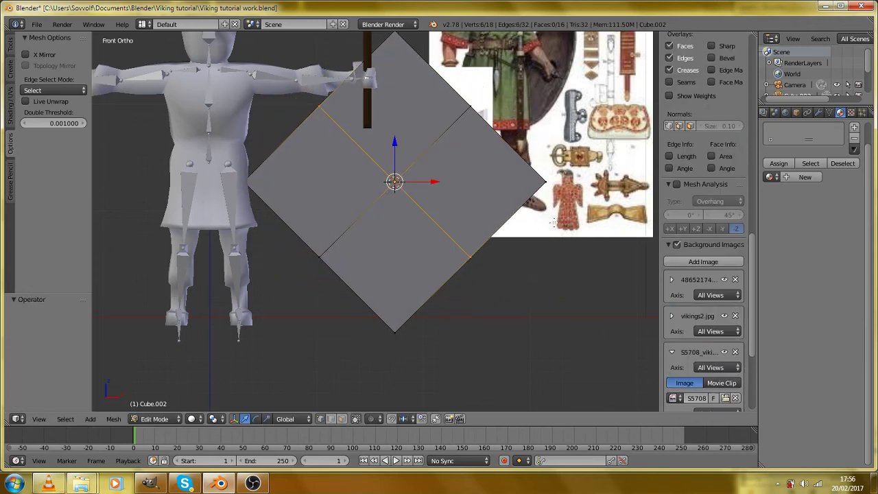
key(Tab)
key(alt+r)
key(Tab)
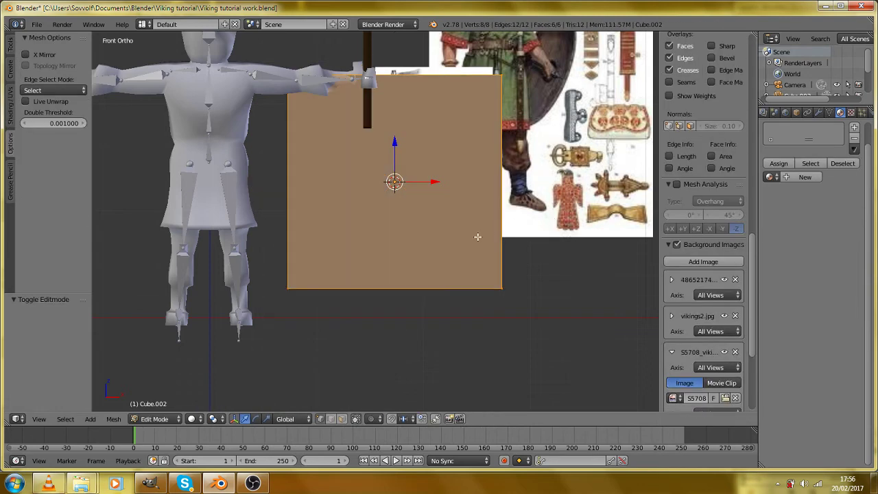
Divide the slab's front into a three-by-three grid with two vertical and two horizontal loop cuts.
key(a)
key(ctrl+r)
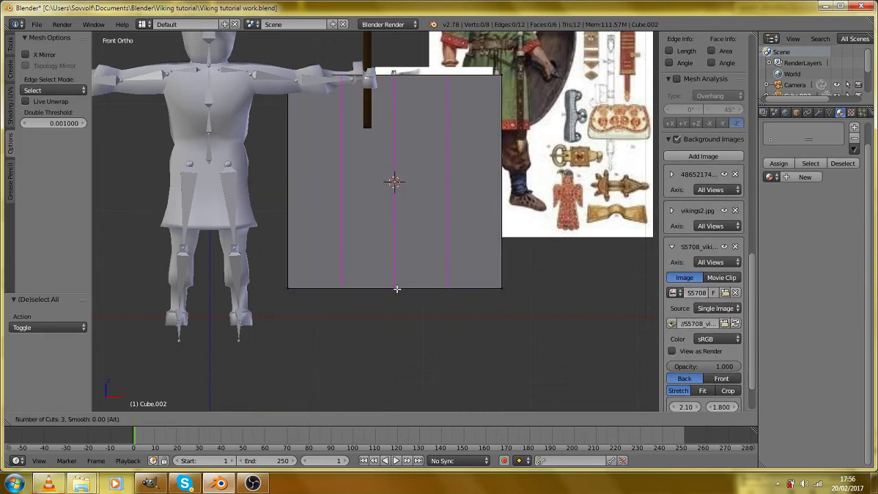
click(397, 289)
right_click(397, 289)
key(ctrl+r)
scroll(289, 211, up, 1)
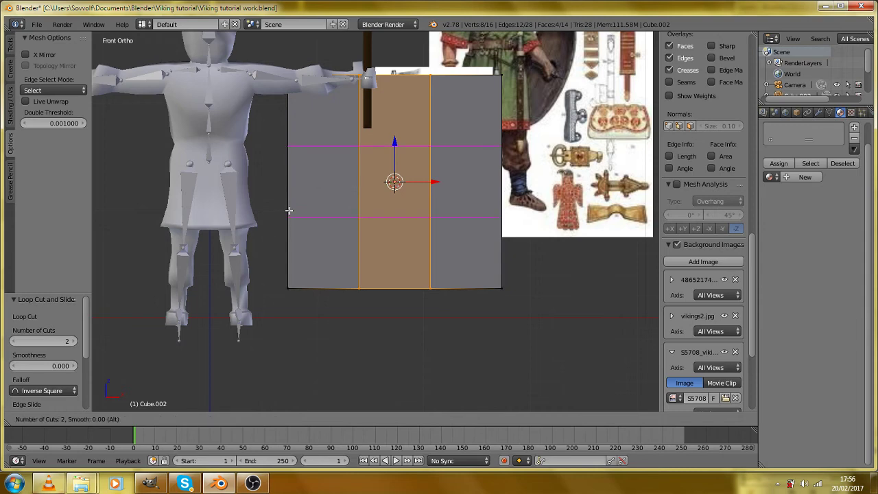
click(288, 210)
right_click(289, 210)
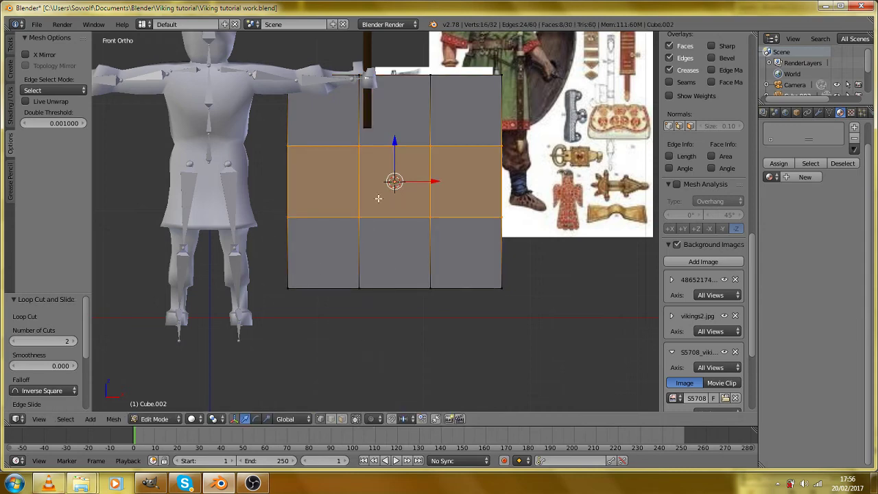
Round the slab into a shield outline by scaling every vertex except the corners by about 1.346 with global Y locked.
key(z)
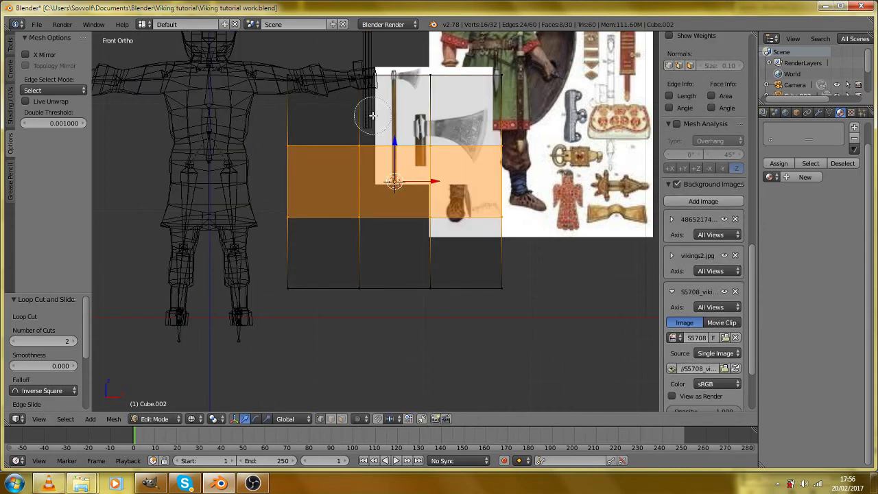
mouse_move(441, 261)
mouse_down()
mouse_move(357, 273)
mouse_move(429, 63)
mouse_up()
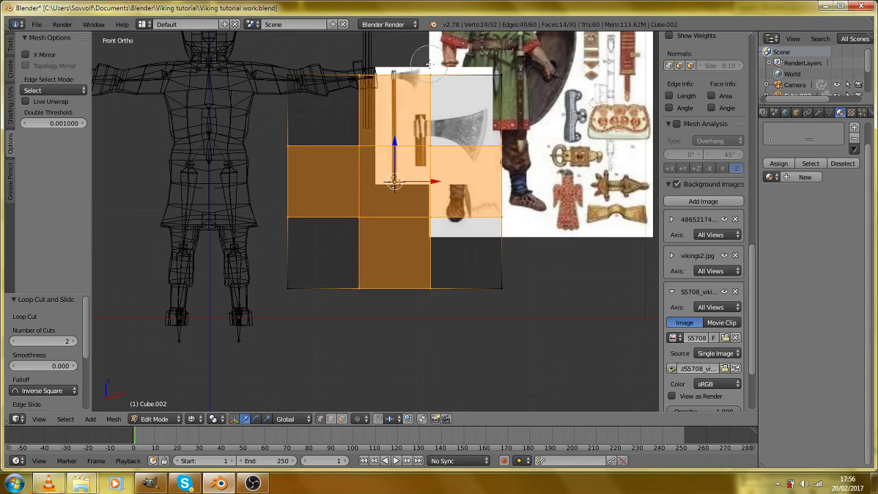
key(s)
key(z)
right_click(600, 259)
key(s)
key(shift+y)
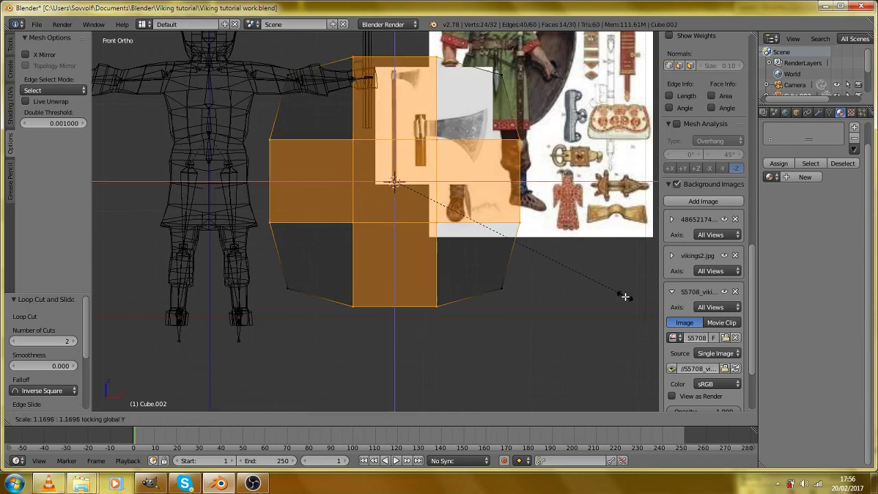
click(641, 342)
key(z)
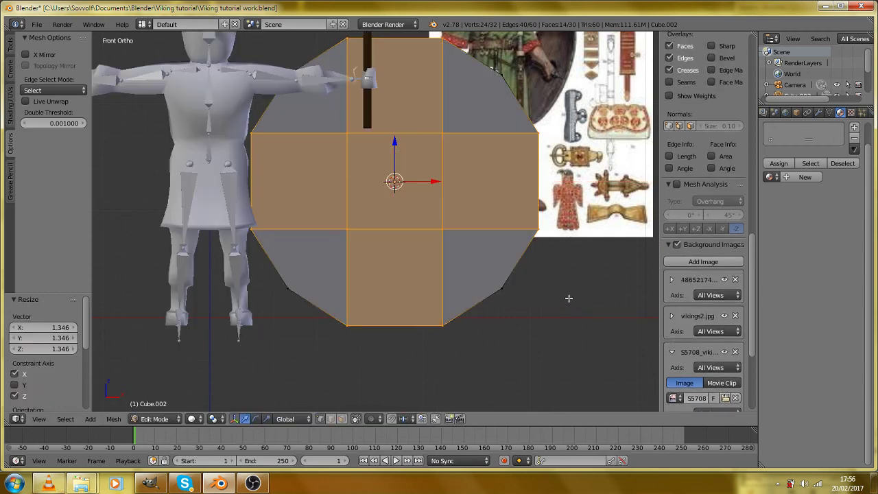
Thin the whole shield mesh by scaling it to about 0.414 along global Y and check its shape from the front.
key(Tab)
drag(515, 281, 408, 299)
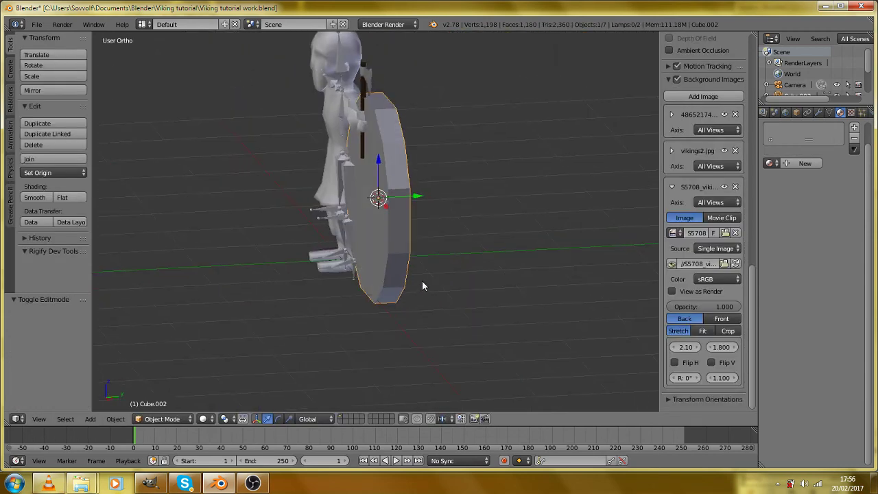
key(Tab)
key(a)
key(l)
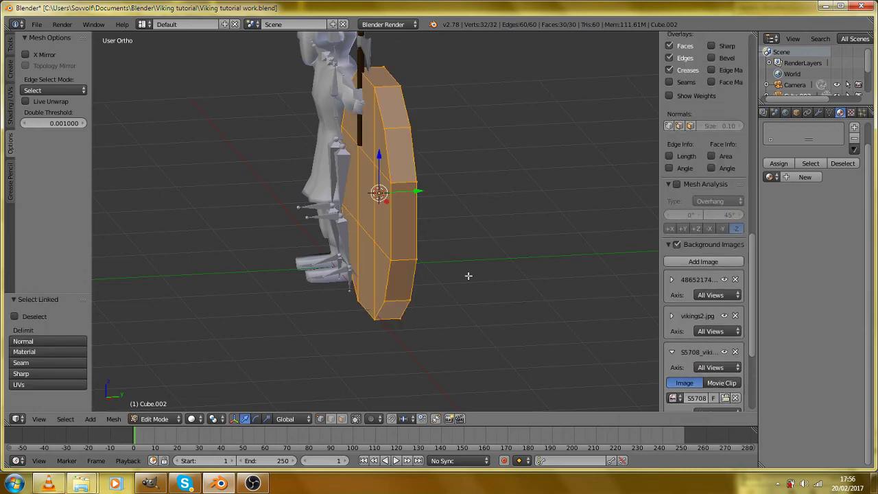
key(s)
key(y)
click(426, 213)
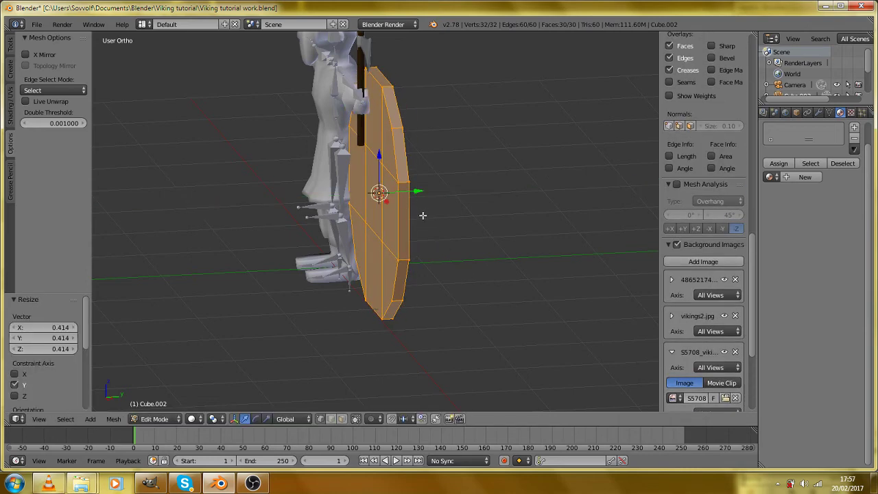
drag(425, 213, 515, 211)
scroll(521, 247, up, 1)
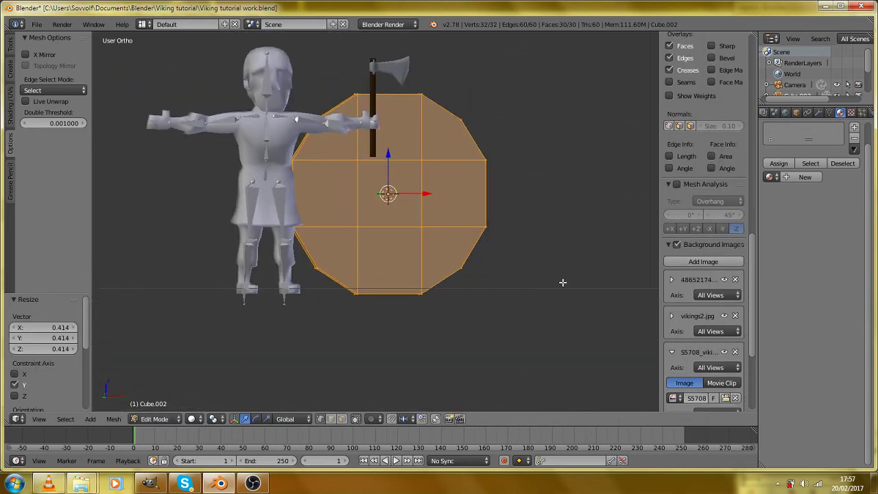
key(Tab)
key(Tab)
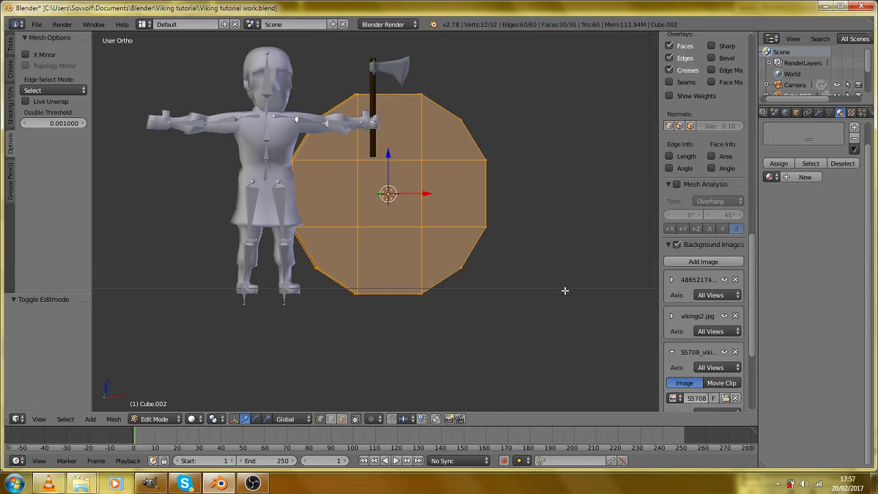
Scale the whole shield mesh uniformly to about 0.503 and compare it with the character from the front.
key(s)
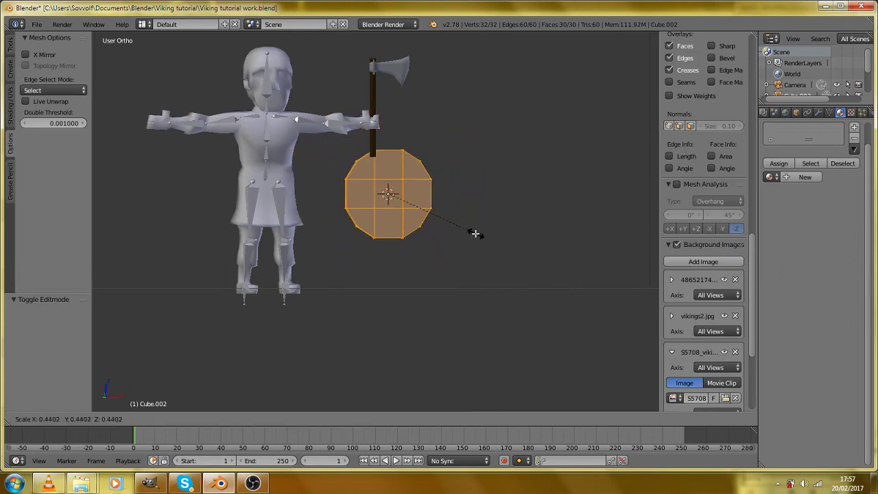
click(489, 236)
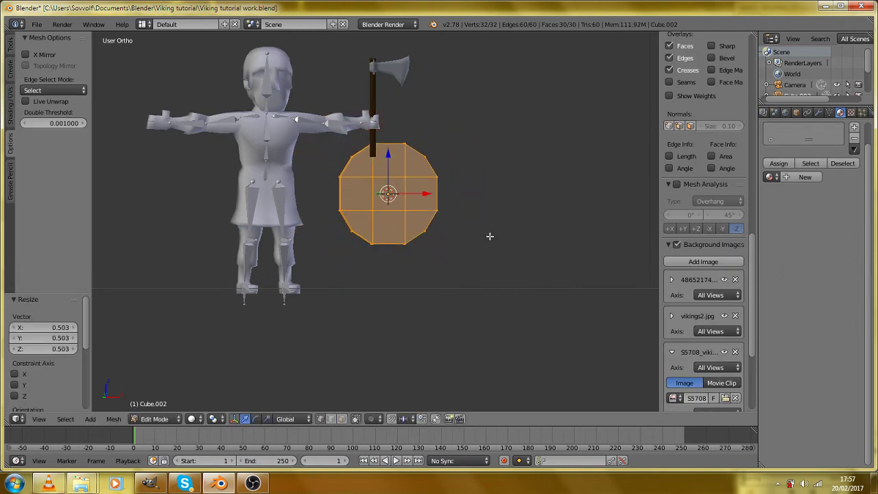
key(KP_1)
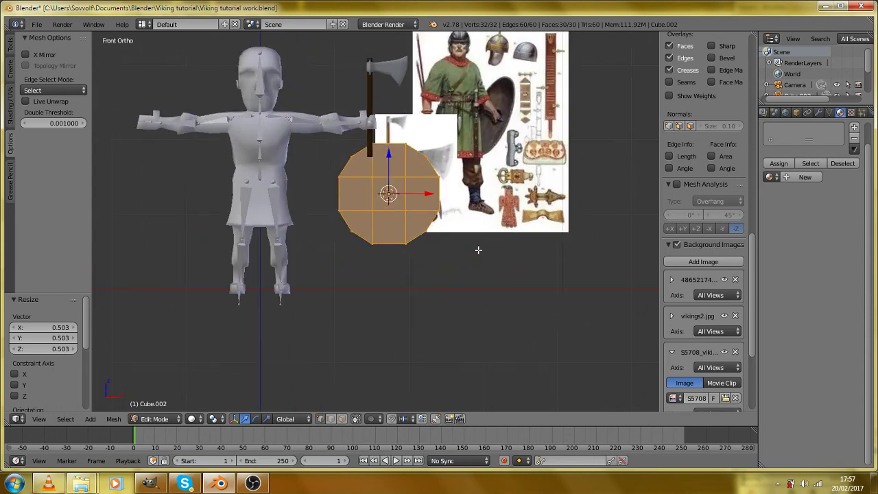
key(Tab)
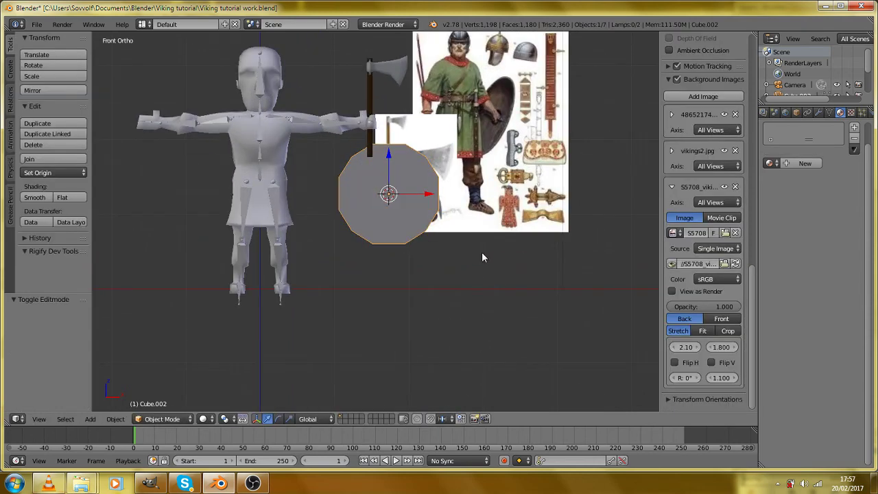
drag(481, 252, 475, 258)
Reopen the shield mesh for editing and select only its front and back centre faces.
key(Tab)
scroll(475, 259, up, 2)
key(a)
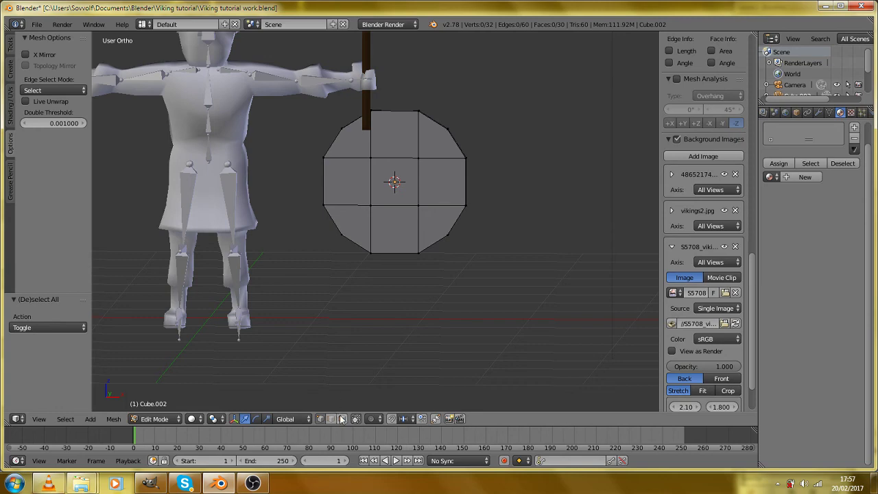
right_click(386, 201)
drag(387, 202, 345, 205)
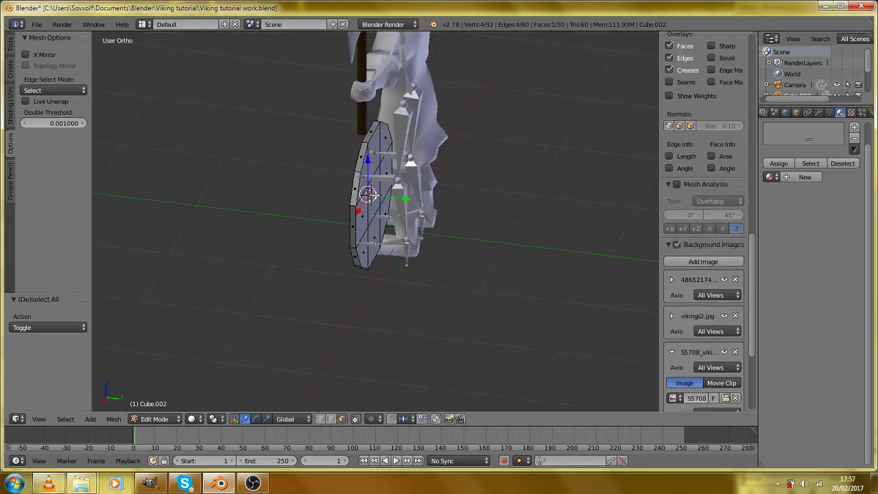
key(s)
key(y)
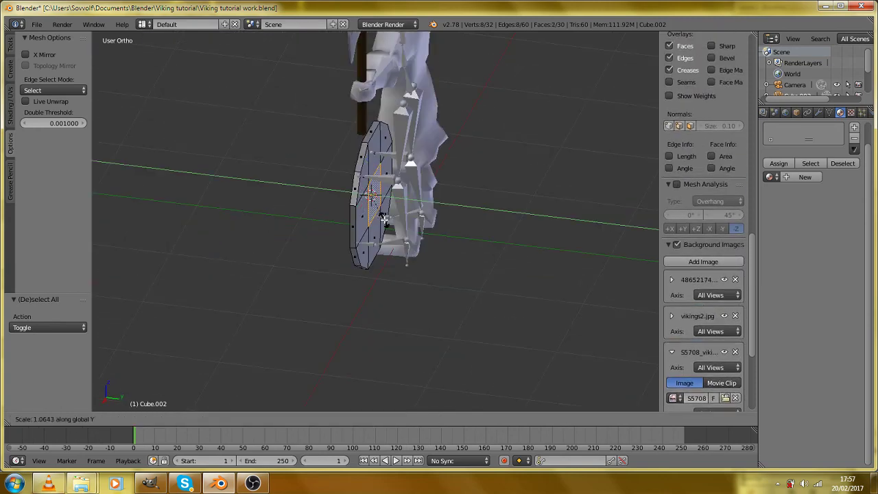
click(388, 220)
Dish the shield by moving the selected centre faces about 0.075 along global Y.
key(g)
key(y)
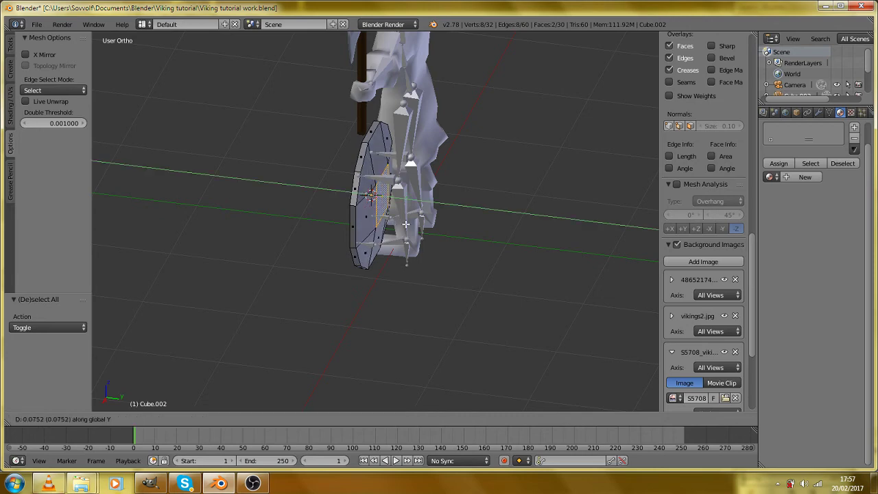
click(409, 230)
key(Tab)
drag(419, 239, 332, 217)
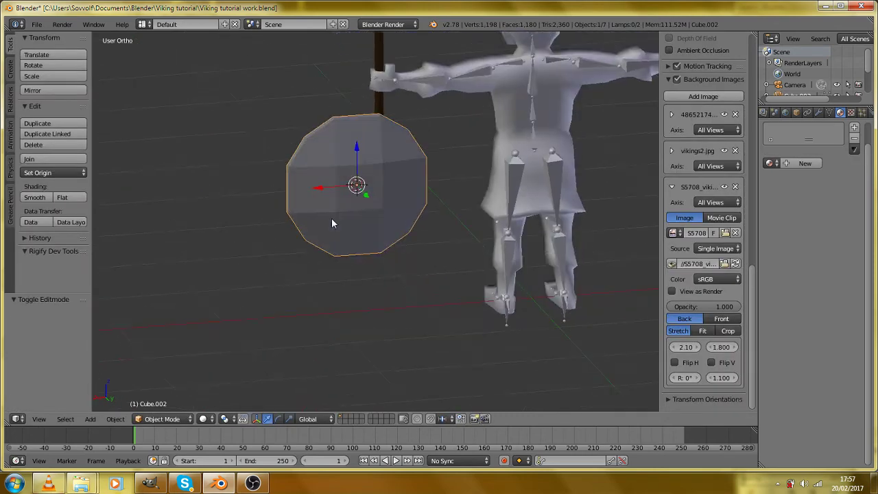
Apply smooth shading to all faces of the shield mesh.
scroll(332, 217, up, 2)
key(Tab)
key(a)
key(w)
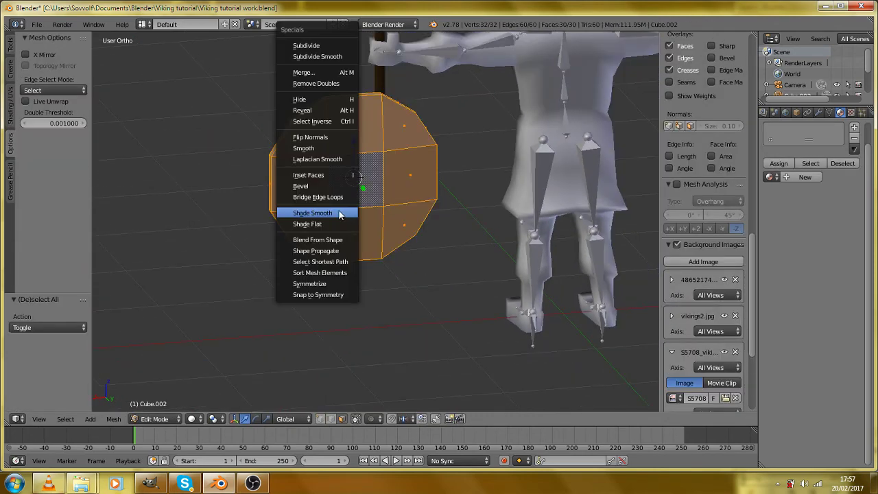
click(340, 213)
key(Tab)
key(Tab)
scroll(336, 224, up, 1)
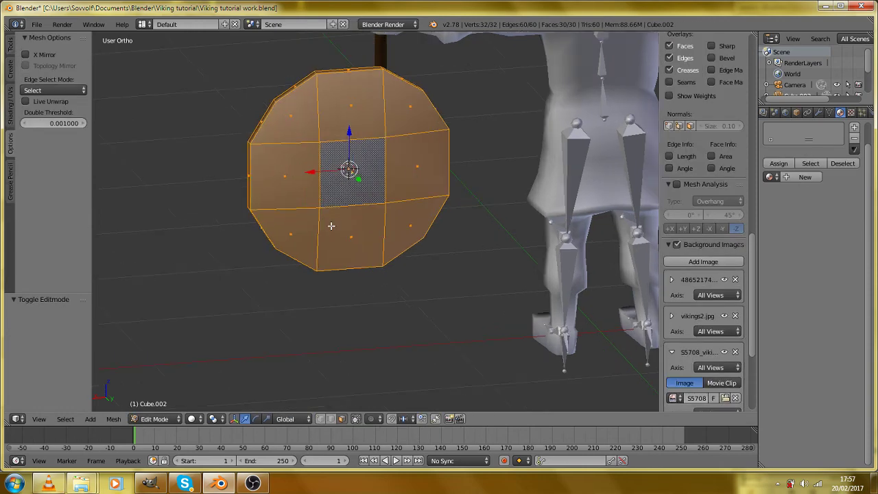
key(a)
key(ctrl+r)
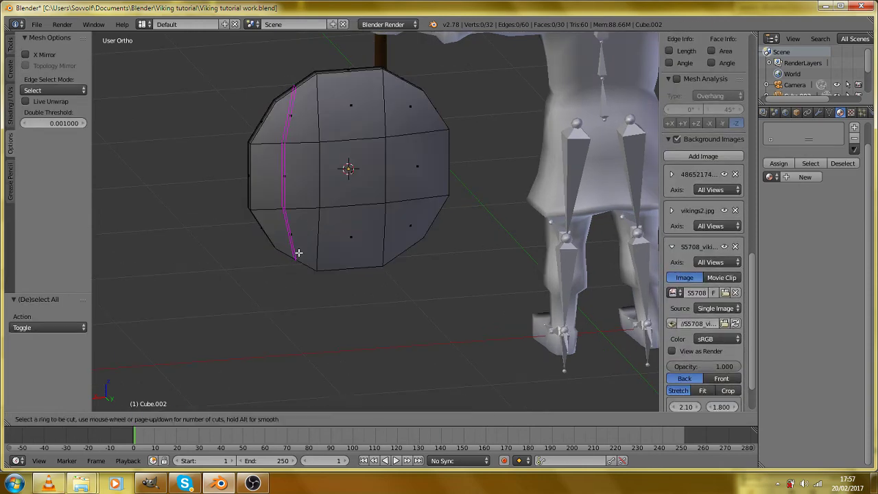
key(Escape)
Select the shield's linked mesh and give the shield the existing dark brown Material.001.
drag(280, 258, 467, 260)
scroll(465, 257, down, 1)
key(KP_1)
scroll(441, 240, down, 1)
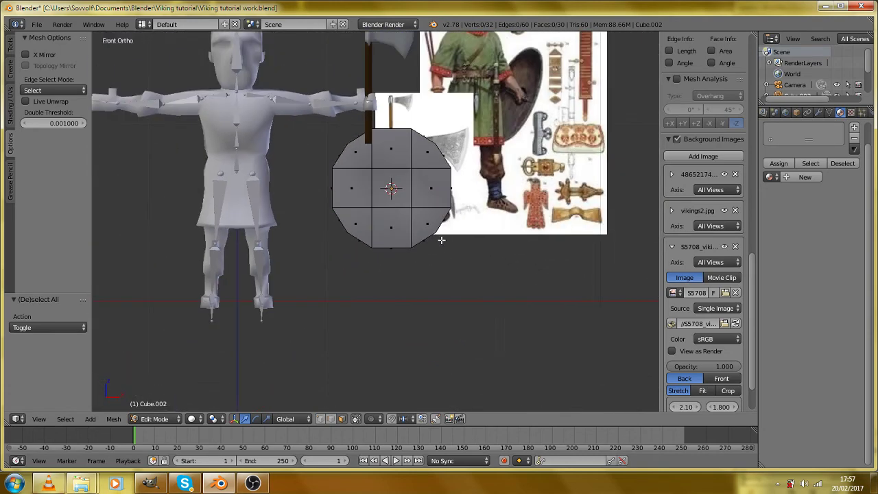
scroll(439, 233, up, 2)
key(l)
scroll(707, 179, up, 3)
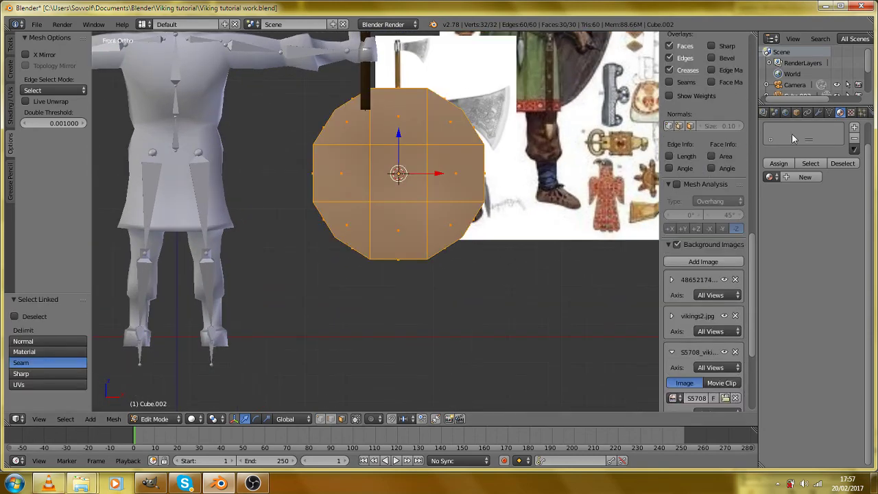
click(769, 177)
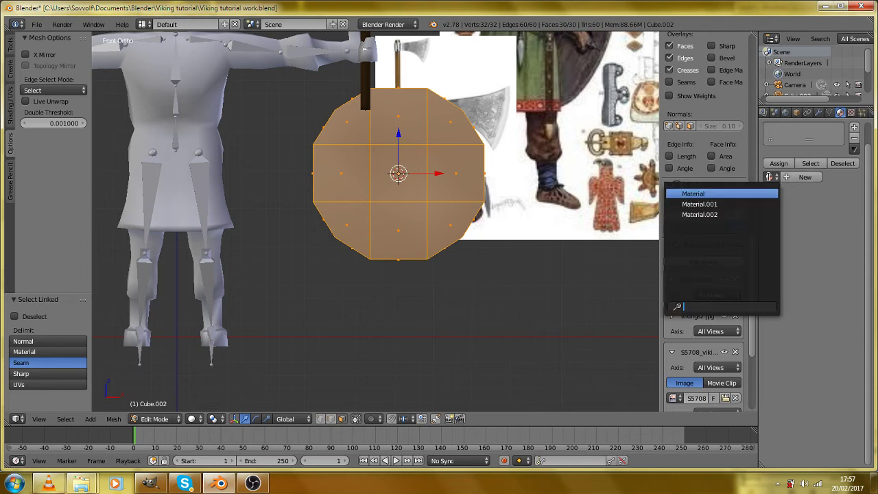
click(734, 204)
drag(552, 233, 343, 258)
key(Tab)
scroll(429, 245, up, 2)
key(Tab)
key(Tab)
drag(277, 141, 312, 228)
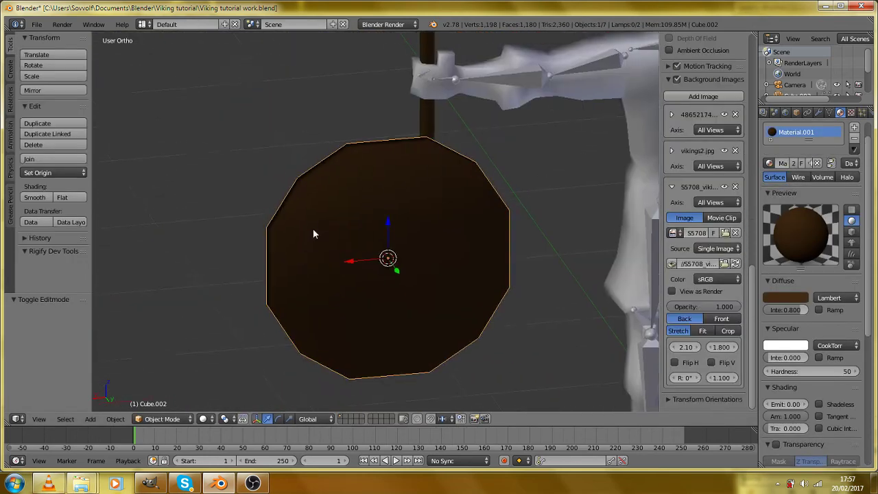
key(Tab)
right_click(290, 199)
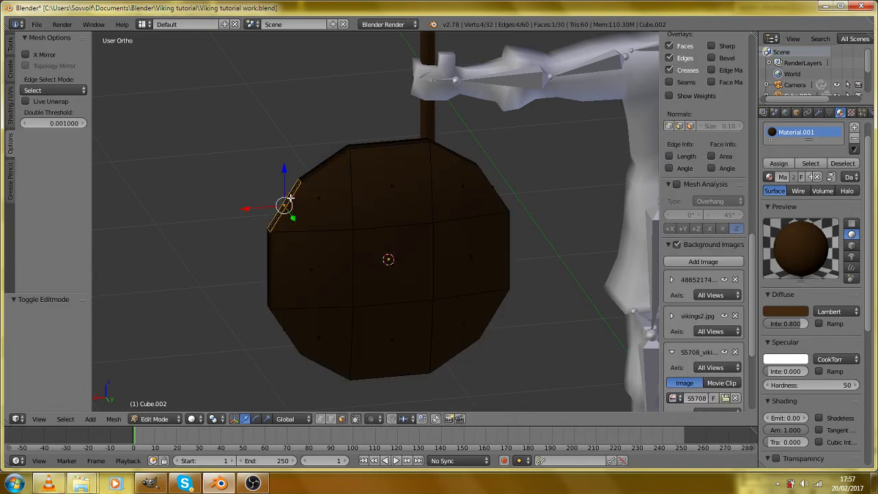
ctrl+alt+right_click(326, 162)
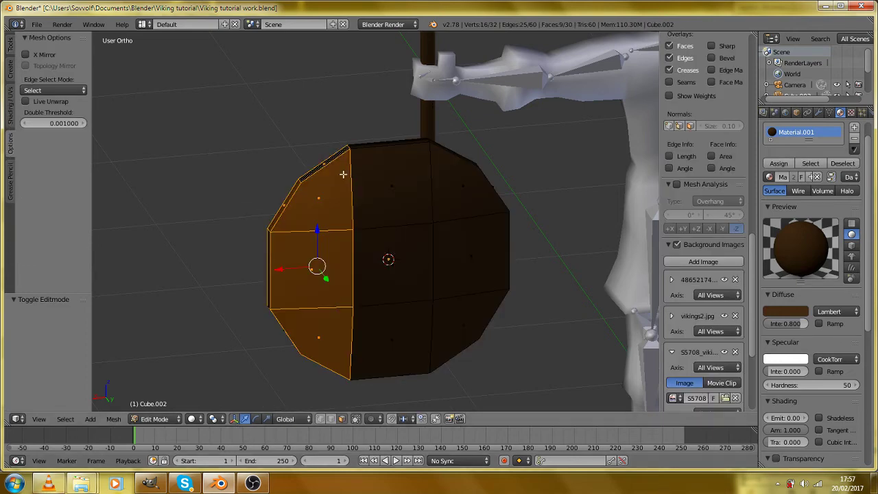
key(a)
Select the complete ring of narrow side faces around the shield's outer edge.
drag(343, 174, 362, 179)
ctrl+alt+right_click(341, 177)
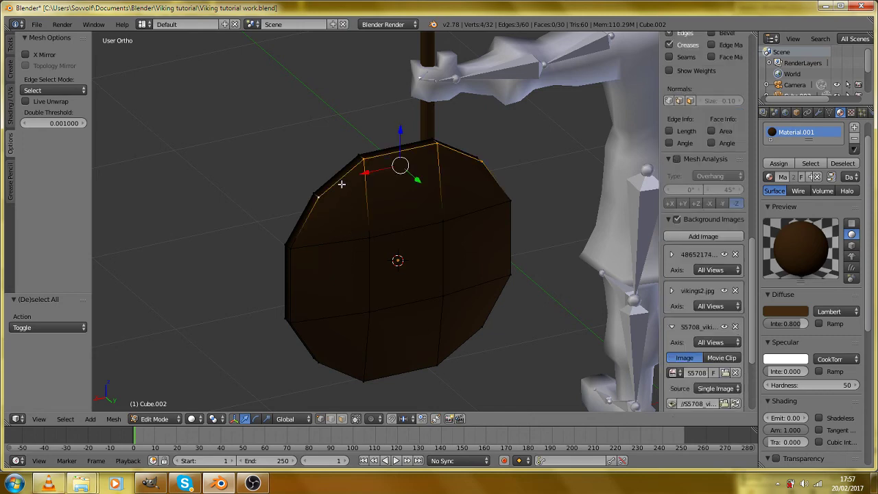
ctrl+alt+shift+right_click(291, 288)
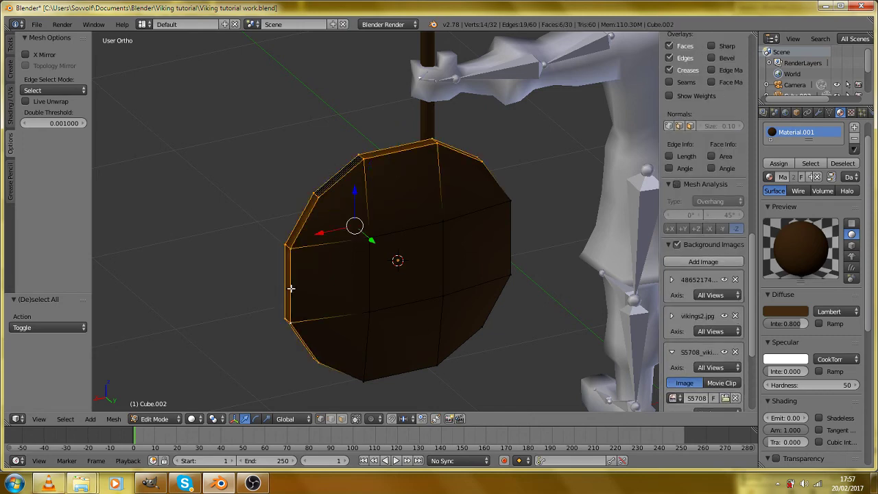
drag(411, 381, 398, 366)
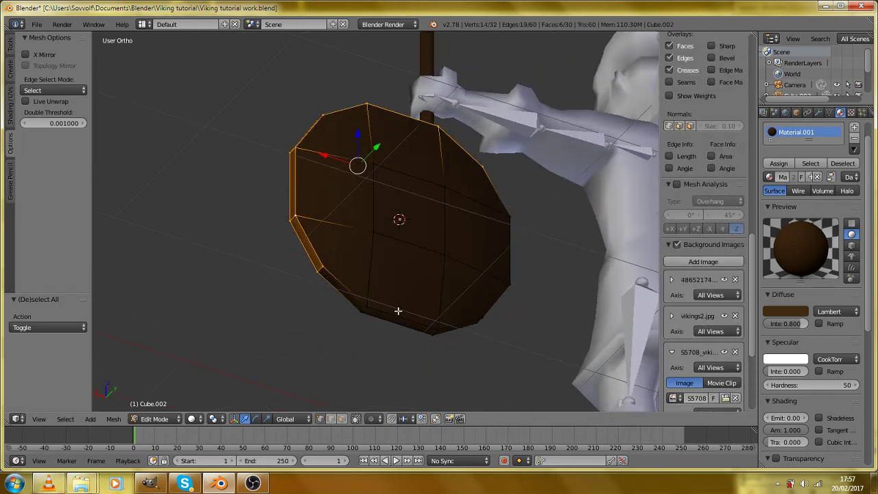
ctrl+alt+shift+right_click(393, 332)
drag(521, 323, 402, 270)
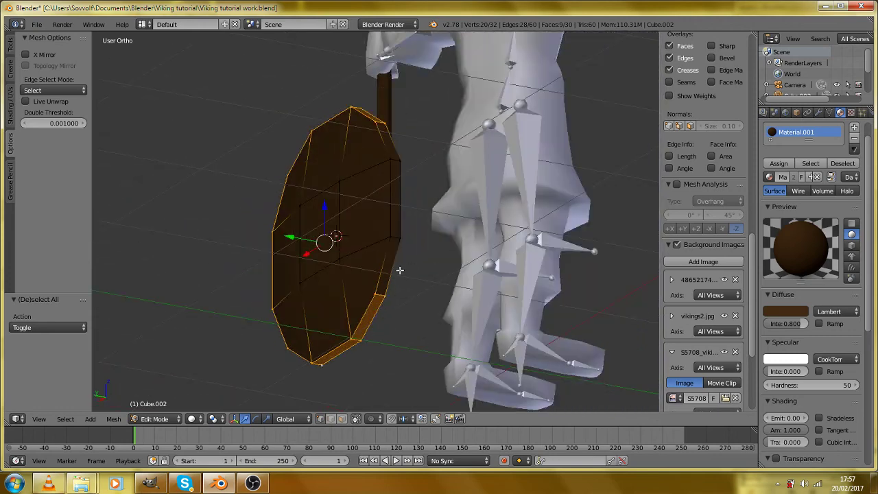
ctrl+alt+shift+right_click(397, 230)
drag(391, 218, 431, 294)
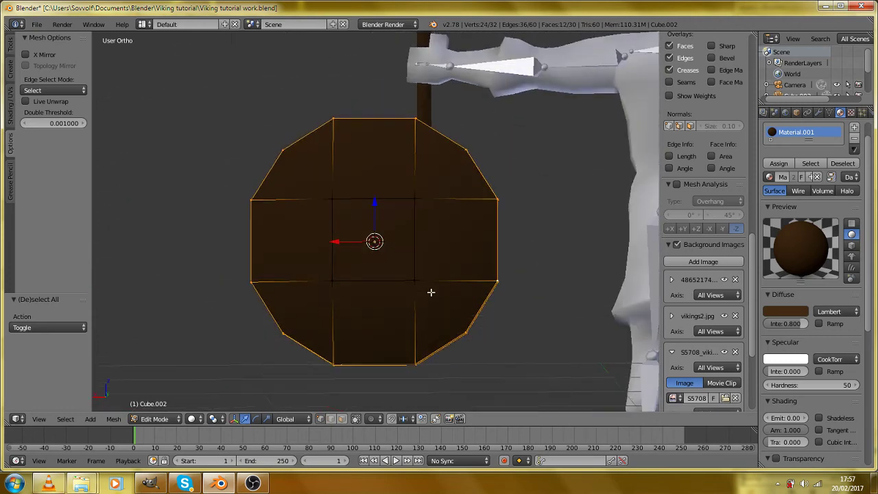
Extrude the selected side faces in place without offsetting them.
key(e)
right_click(479, 307)
key(s)
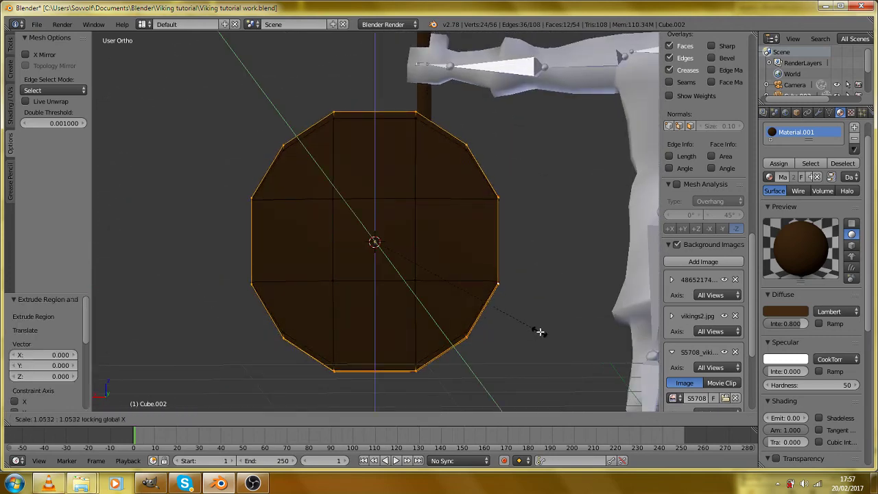
right_click(539, 329)
key(s)
key(shift+y)
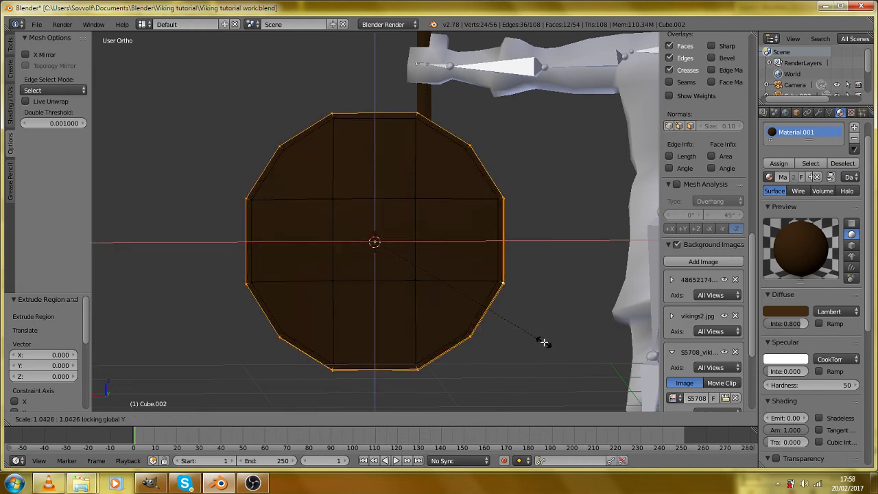
click(543, 341)
mouse_move(543, 341)
mouse_down()
mouse_move(518, 344)
mouse_move(532, 345)
mouse_up()
Scale the extruded ring uniformly to about 1.05 to form a raised rim around the shield.
key(s)
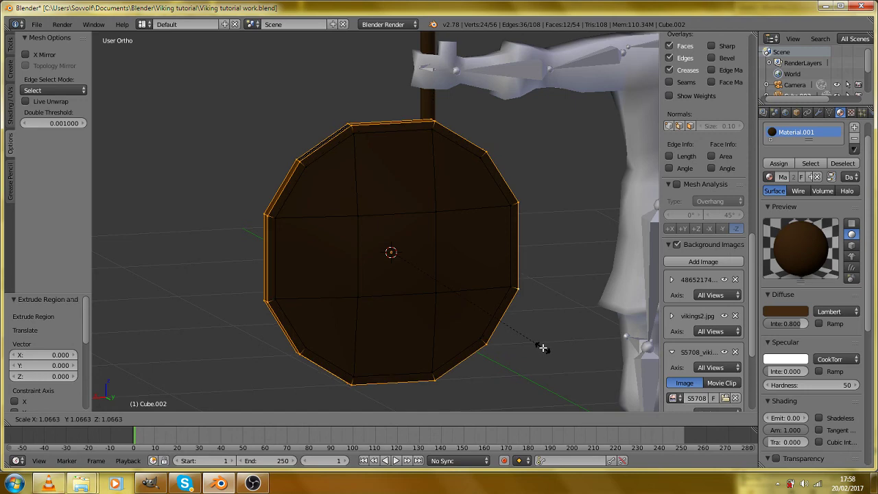
click(540, 348)
key(Tab)
key(Tab)
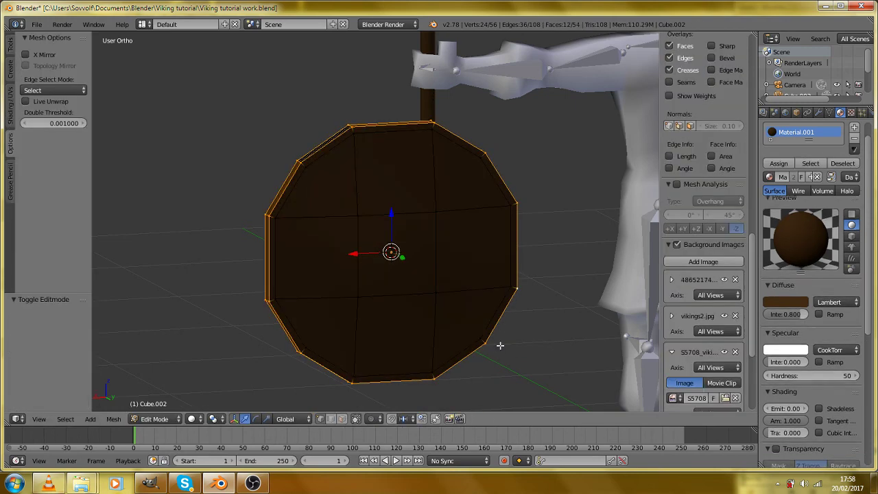
Add all the narrow rim faces on both the back and front of the shield to the selection.
shift+right_click(389, 140)
alt+shift+right_click(487, 192)
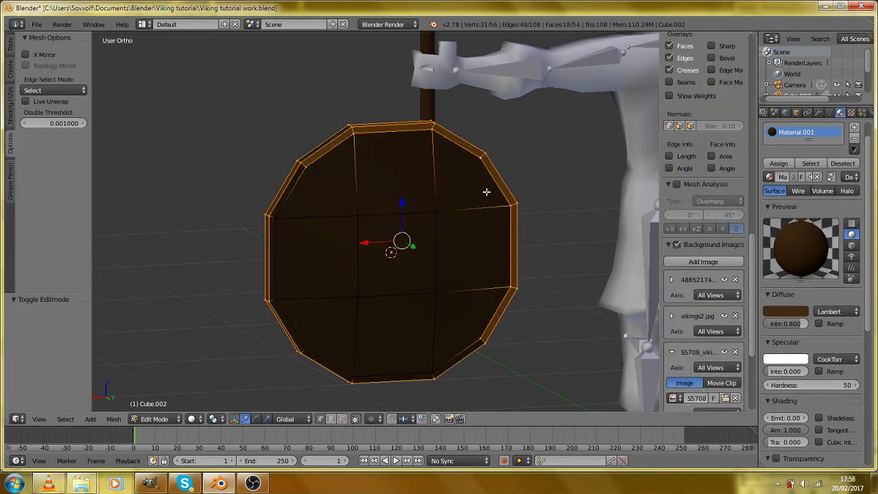
alt+shift+right_click(447, 363)
alt+shift+right_click(303, 326)
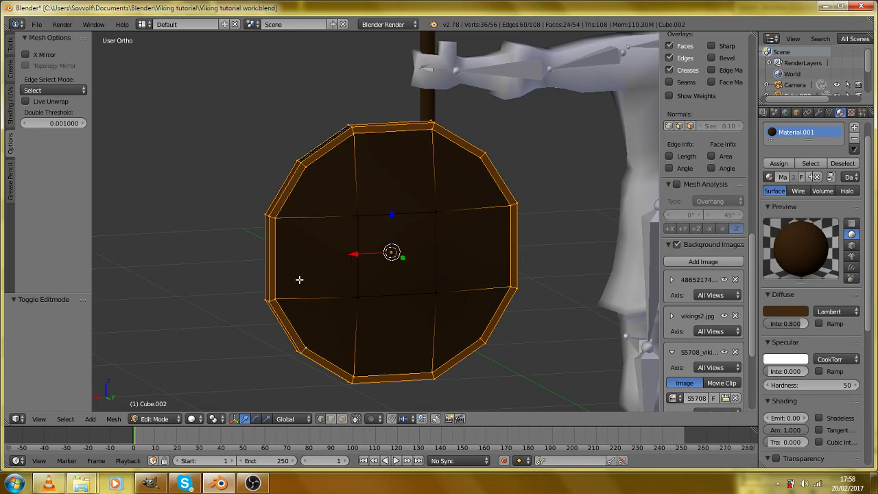
drag(308, 279, 515, 256)
alt+shift+right_click(436, 127)
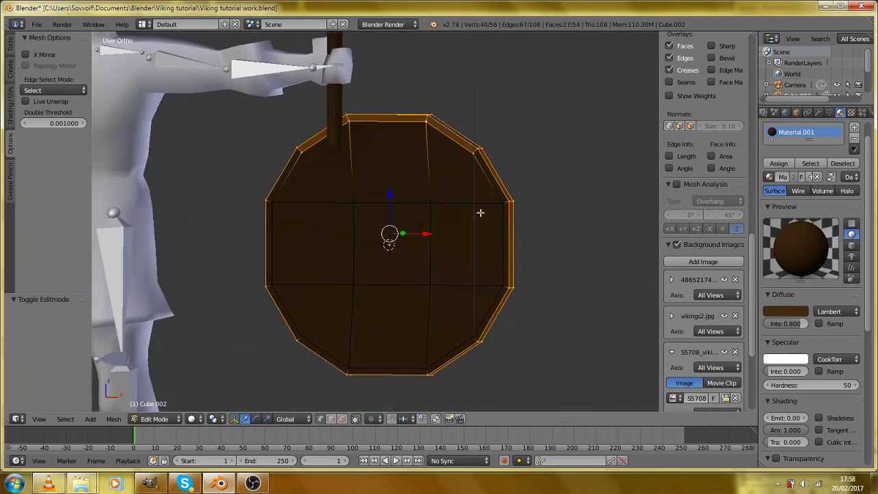
alt+shift+right_click(497, 299)
alt+shift+right_click(446, 350)
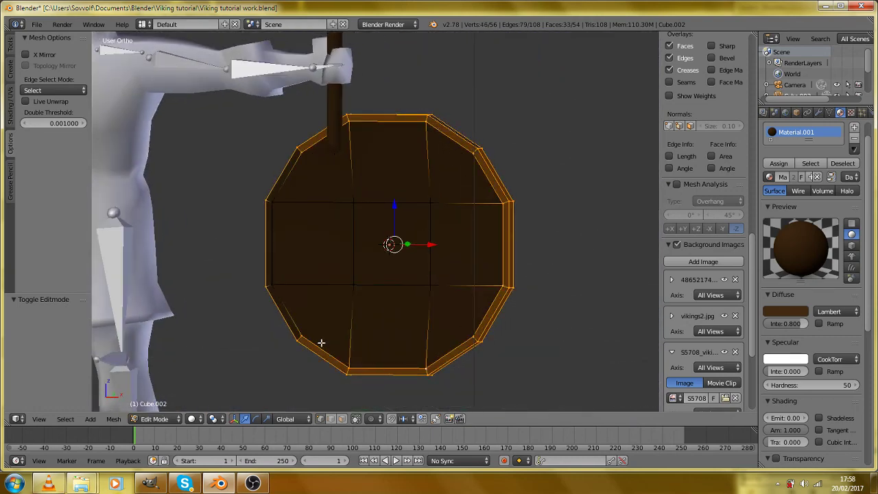
alt+shift+right_click(297, 310)
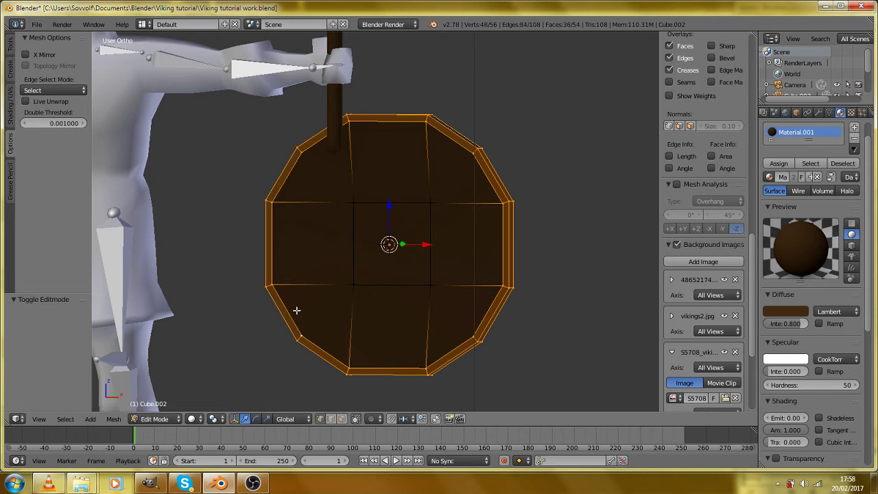
Add a second material slot using the existing grey Material.002 and assign it to the selected rim faces.
click(853, 128)
click(772, 203)
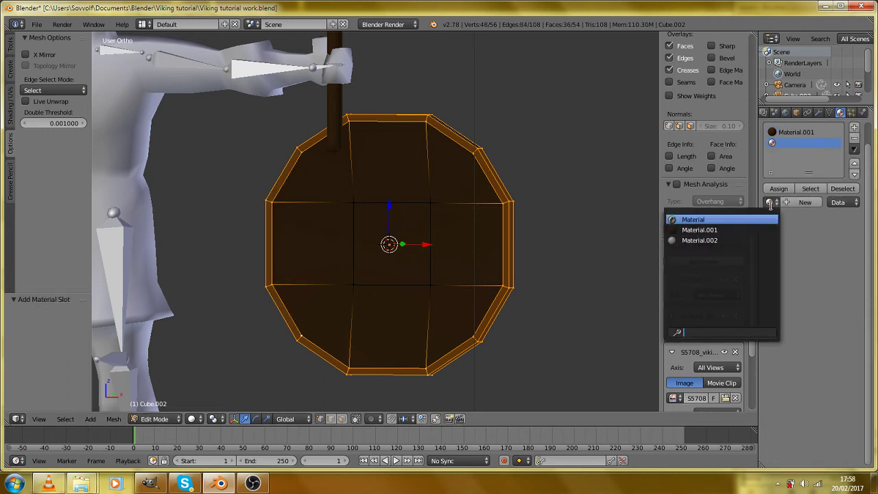
click(720, 243)
click(774, 189)
key(Tab)
drag(547, 276, 398, 316)
scroll(398, 316, up, 3)
Extrude the shield's central front face outward by about 0.064 and scale it down uniformly to about 0.567.
key(Tab)
key(a)
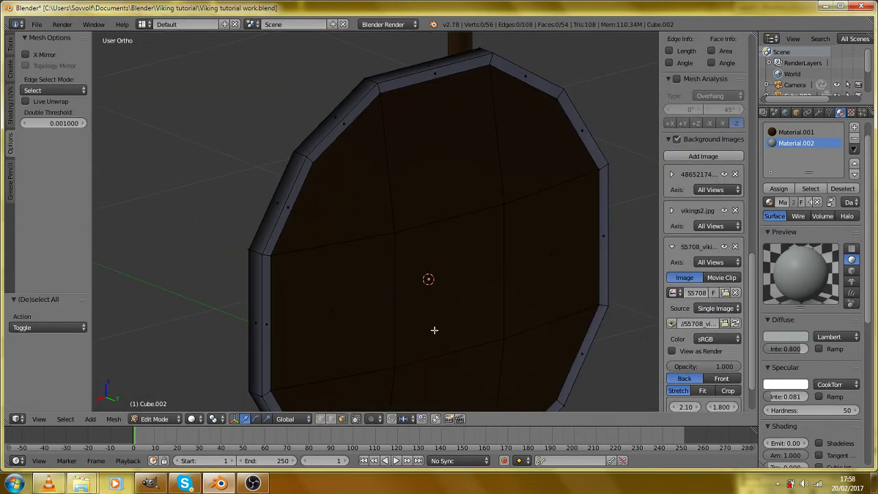
right_click(434, 330)
key(e)
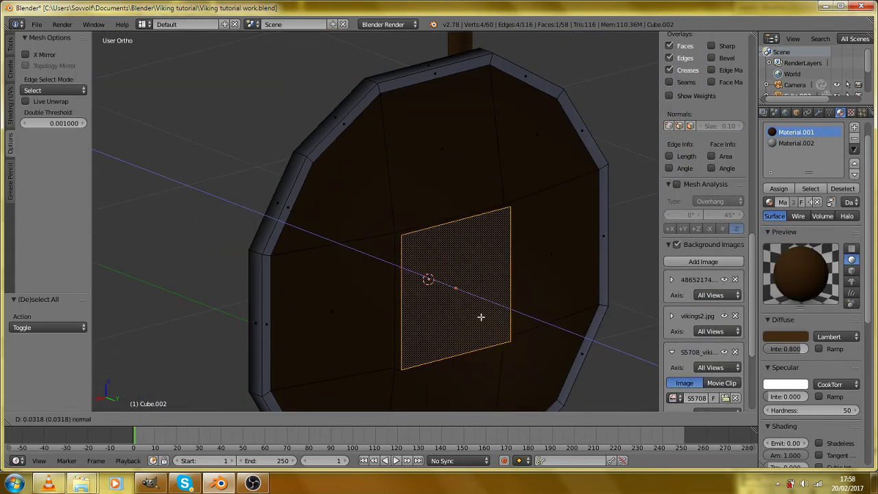
click(487, 320)
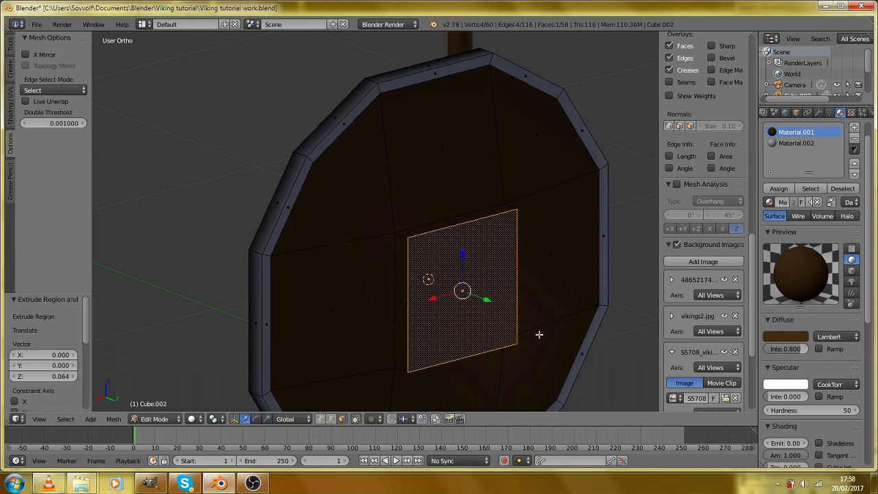
key(s)
click(508, 311)
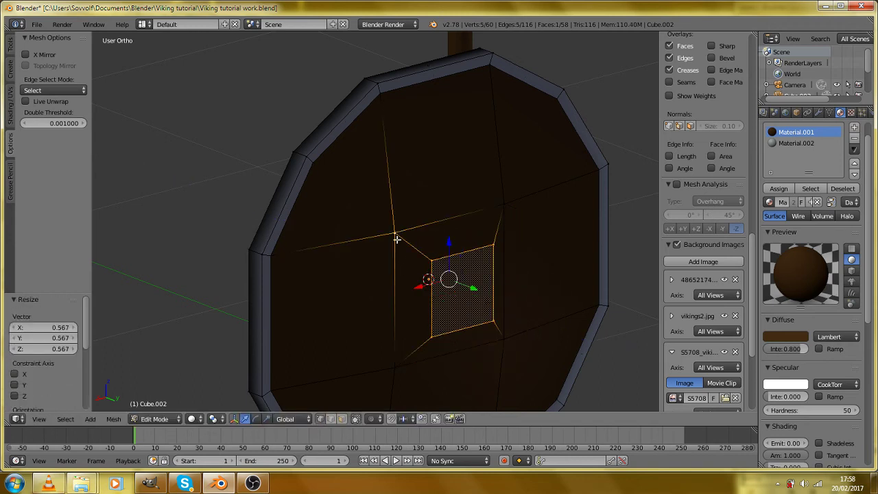
Add the sloped side faces of the central boss to the selection and assign the grey Material.002 to them.
shift+right_click(498, 203)
shift+right_click(499, 328)
shift+right_click(488, 326)
shift+right_click(505, 336)
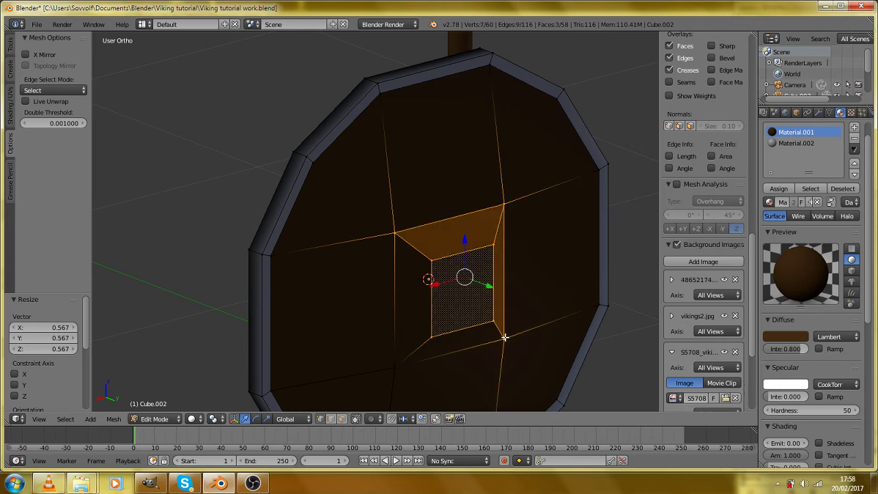
shift+right_click(403, 363)
click(796, 143)
click(779, 188)
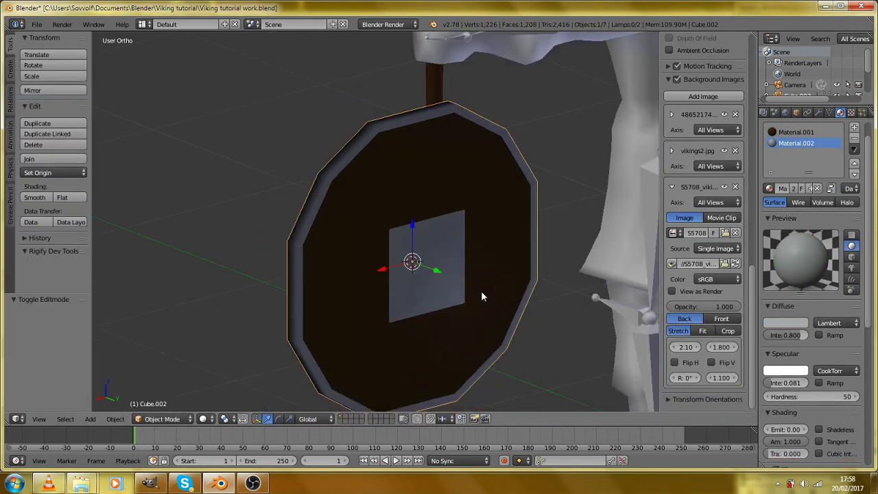
Examine the square central boss from several angles in both Object and Edit Mode.
key(Tab)
key(Tab)
key(Tab)
scroll(455, 274, up, 2)
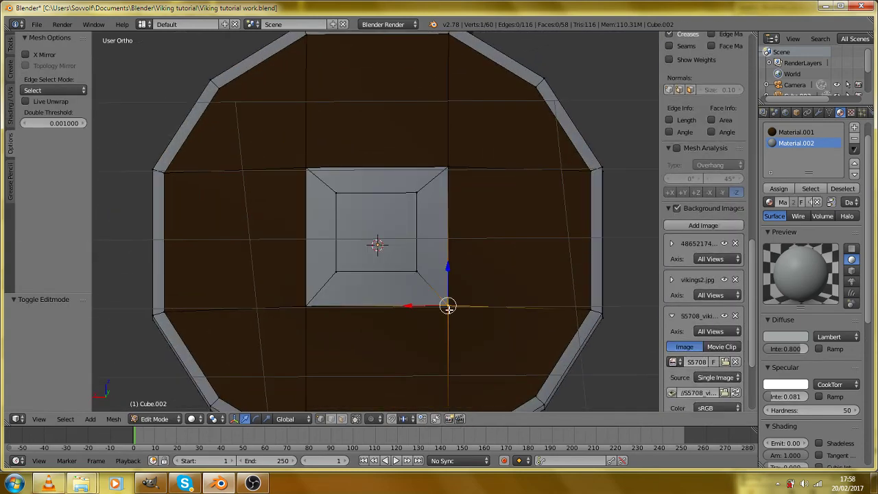
scroll(467, 306, down, 2)
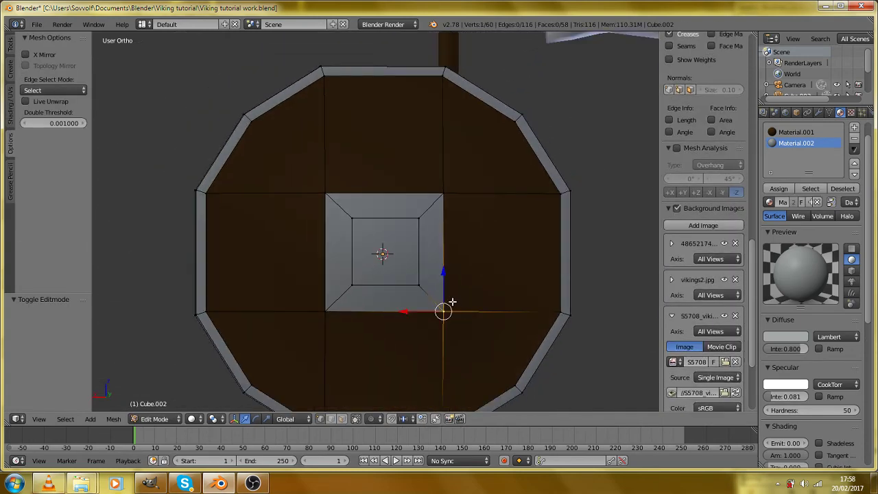
key(Tab)
drag(399, 319, 406, 345)
key(Tab)
scroll(407, 346, up, 1)
key(a)
right_click(424, 219)
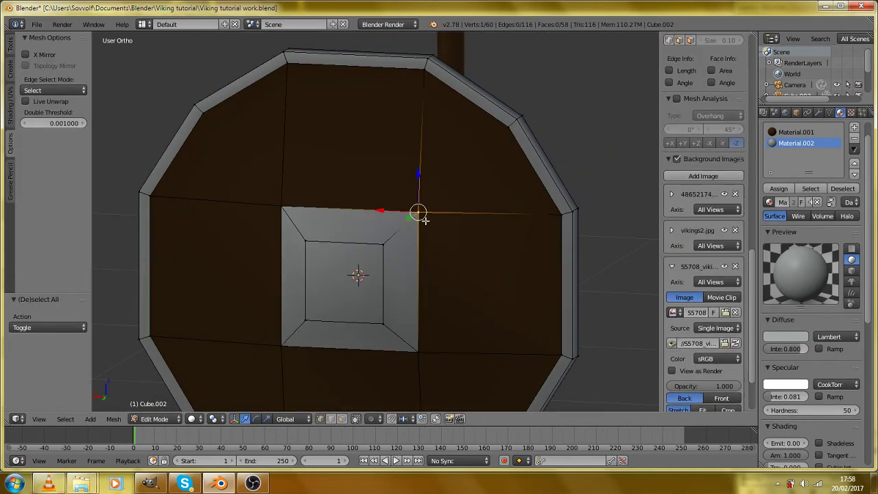
scroll(424, 219, down, 3)
key(Tab)
key(Tab)
scroll(412, 238, up, 2)
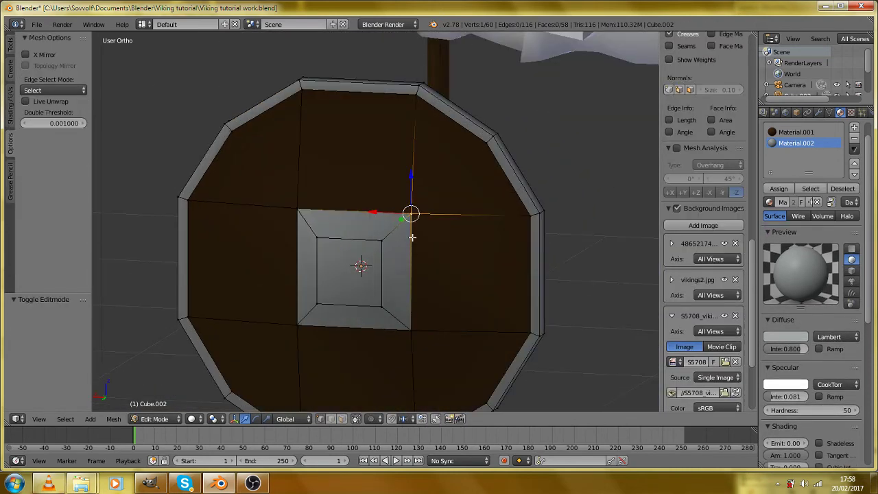
scroll(411, 238, up, 2)
scroll(428, 266, down, 2)
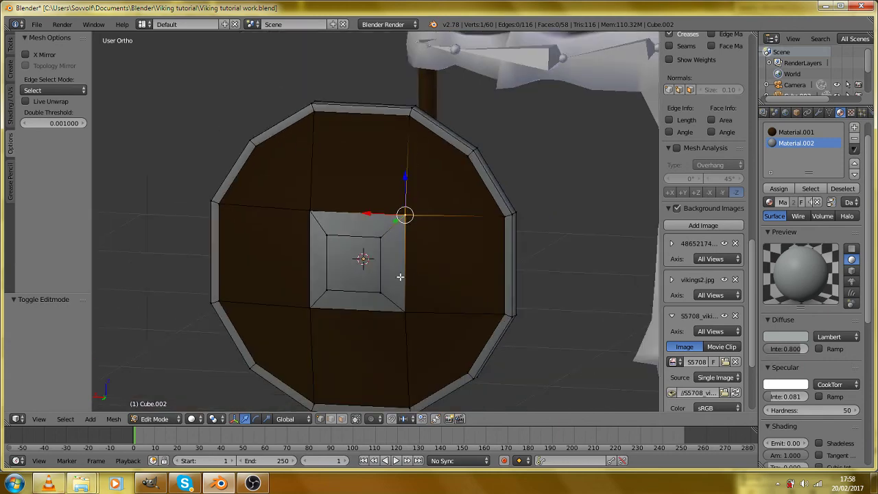
scroll(348, 347, down, 2)
Add a vertical and a horizontal loop cut centred through the middle of the shield.
key(ctrl+r)
click(358, 347)
click(358, 347)
key(ctrl+r)
click(410, 262)
click(410, 262)
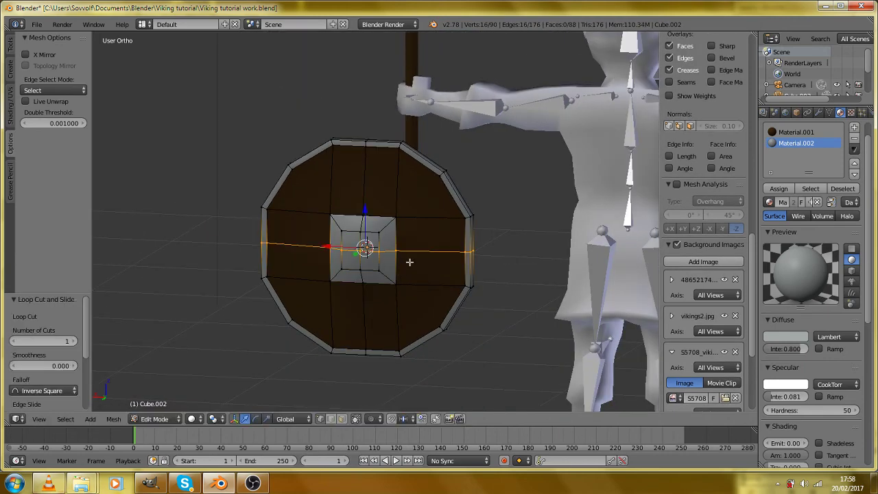
In back view, select the eight inner and outer corner vertices of the boss and snap the cursor to the selection.
key(a)
scroll(411, 227, up, 1)
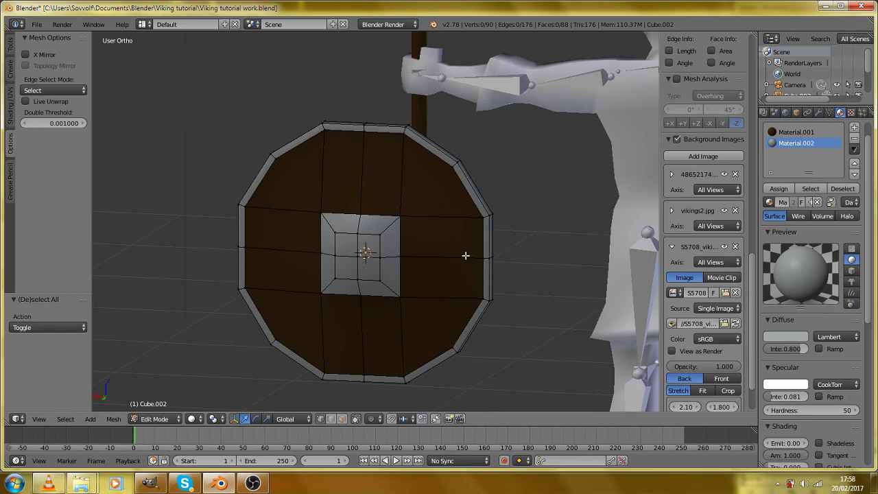
scroll(453, 254, up, 3)
right_click(419, 212)
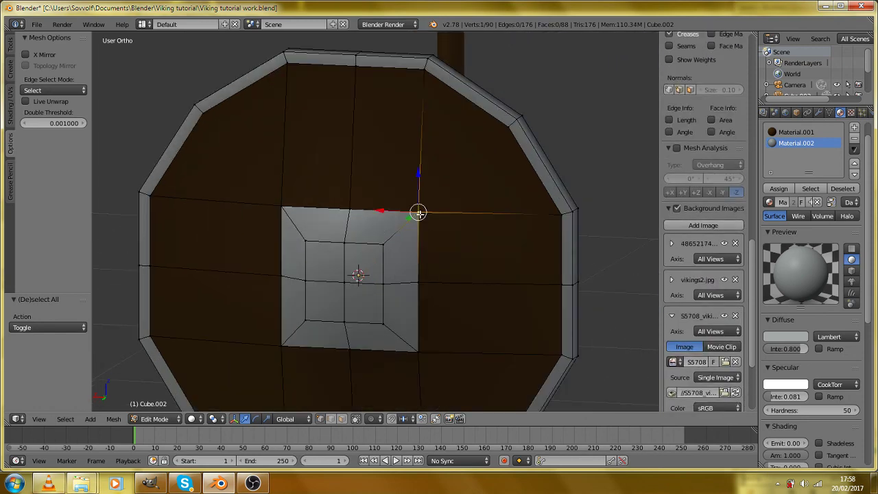
key(KP_1)
key(ctrl+KP_1)
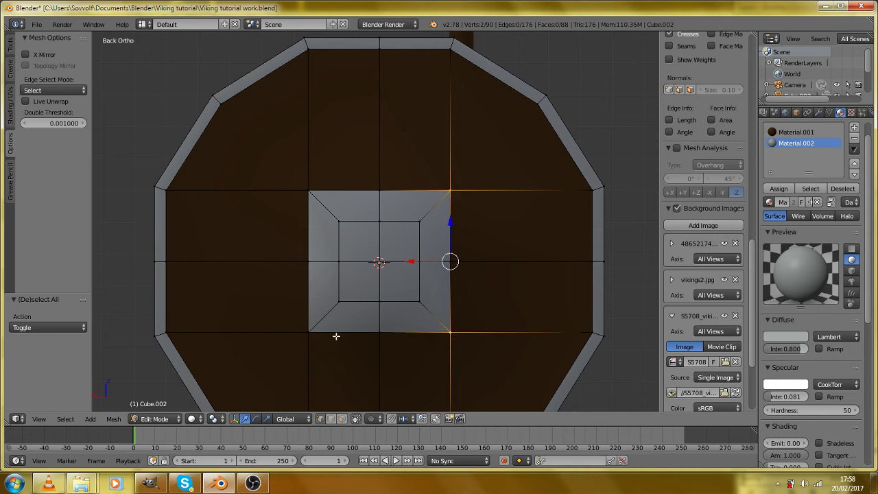
right_click(378, 335)
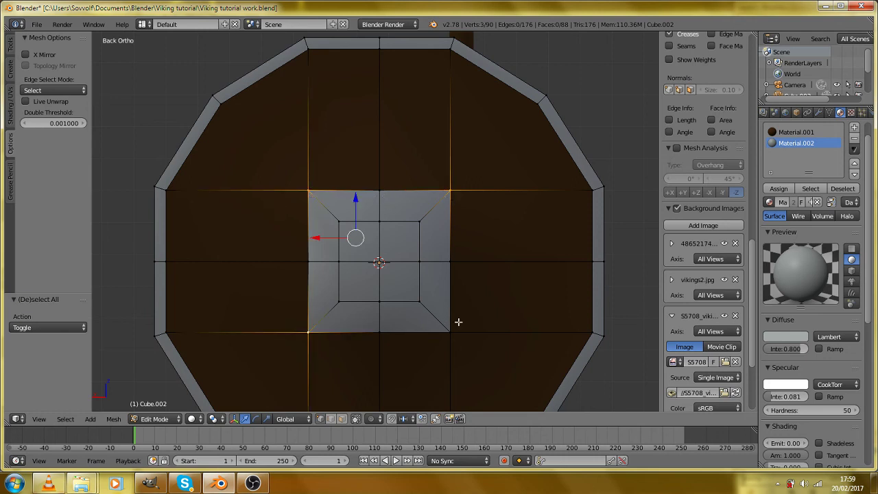
shift+right_click(430, 301)
shift+right_click(421, 227)
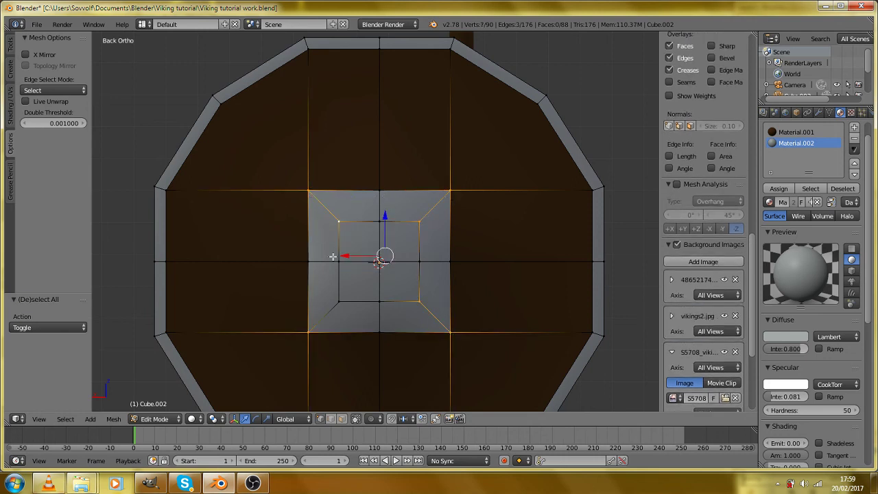
key(shift+s)
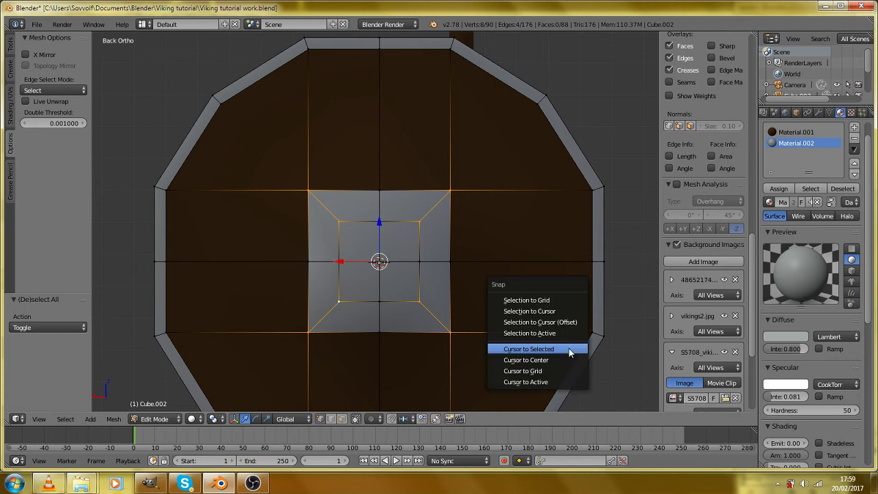
click(569, 347)
key(s)
key(shift+z)
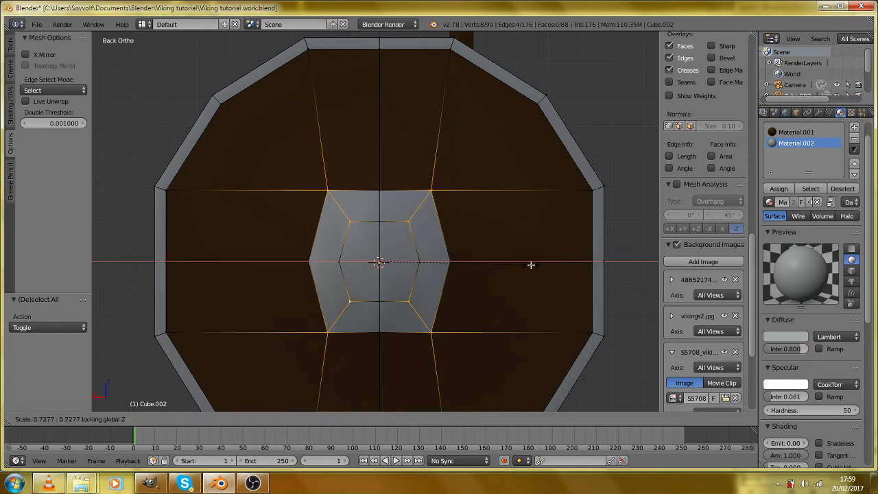
right_click(537, 265)
Scale the boss's corner vertices inward with the Y axis locked to round its outline, and return to Object Mode.
key(s)
key(shift+y)
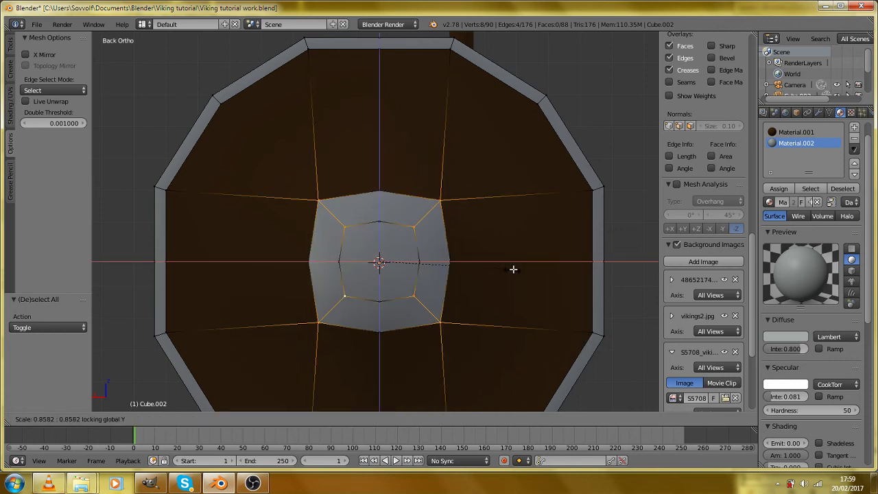
click(505, 273)
key(Tab)
scroll(485, 325, down, 2)
drag(474, 321, 557, 321)
scroll(561, 334, down, 3)
In front view, move the shield about -3.055 along X and 0.908 along Z to the character's empty hand.
key(Tab)
key(Tab)
scroll(424, 297, down, 4)
drag(423, 297, 437, 261)
key(KP_1)
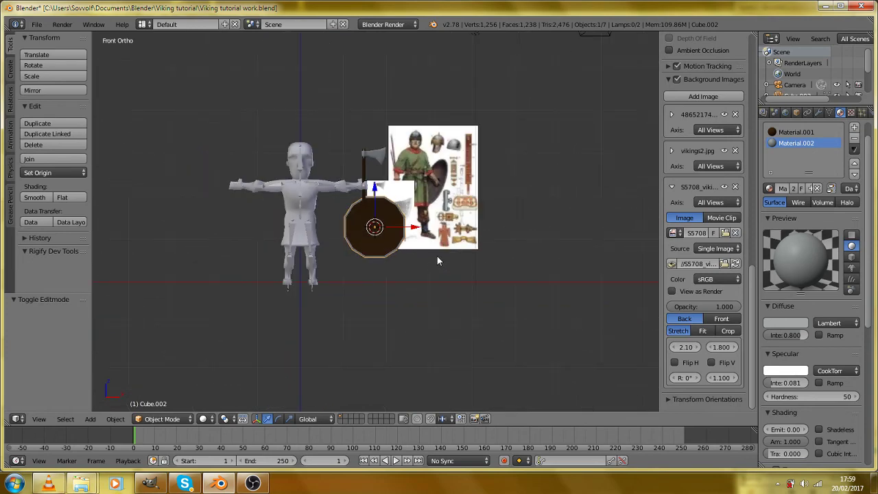
key(g)
key(x)
click(308, 205)
key(g)
key(z)
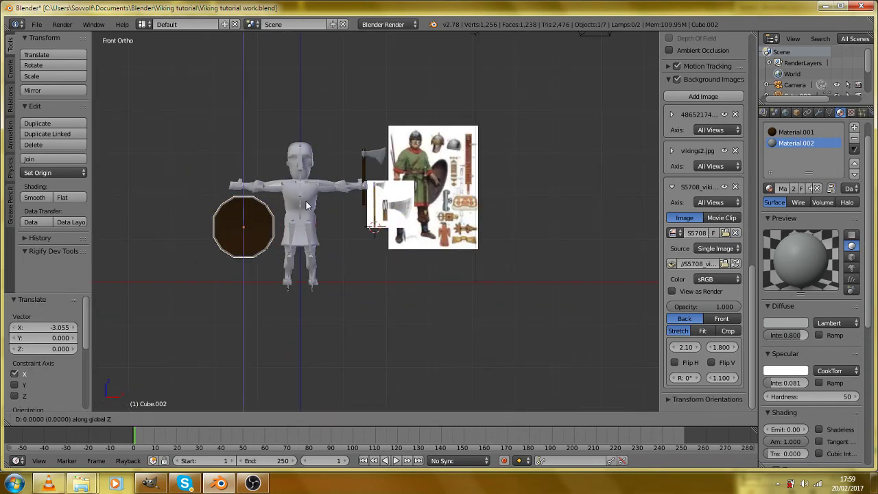
click(301, 167)
Fine-tune the shield's position at the hand along X and raise it about 0.027 along Z.
drag(301, 167, 424, 233)
scroll(423, 236, up, 5)
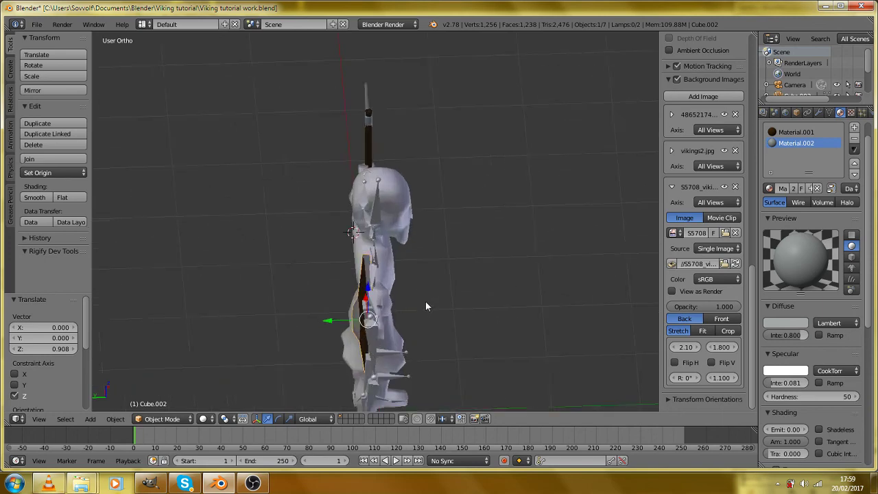
drag(426, 301, 384, 310)
drag(268, 256, 411, 293)
drag(291, 271, 567, 328)
scroll(501, 344, up, 4)
key(g)
key(z)
key(x)
click(486, 304)
key(g)
key(z)
click(430, 275)
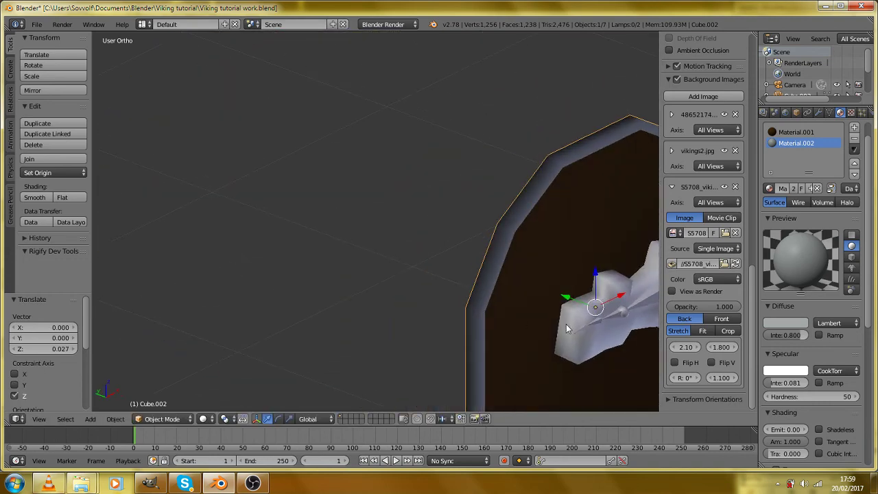
Select the metarig armature and switch it to Pose Mode.
right_click(622, 314)
right_click(621, 314)
right_click(552, 214)
right_click(620, 317)
right_click(620, 316)
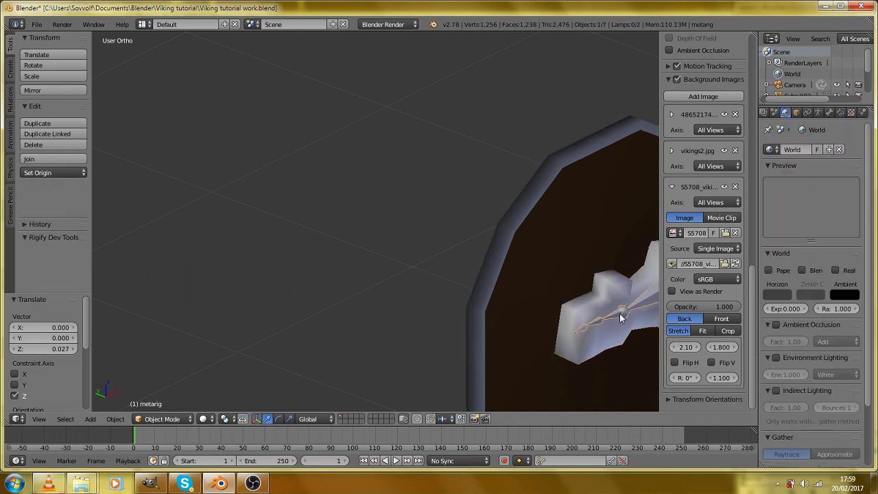
click(180, 419)
click(181, 381)
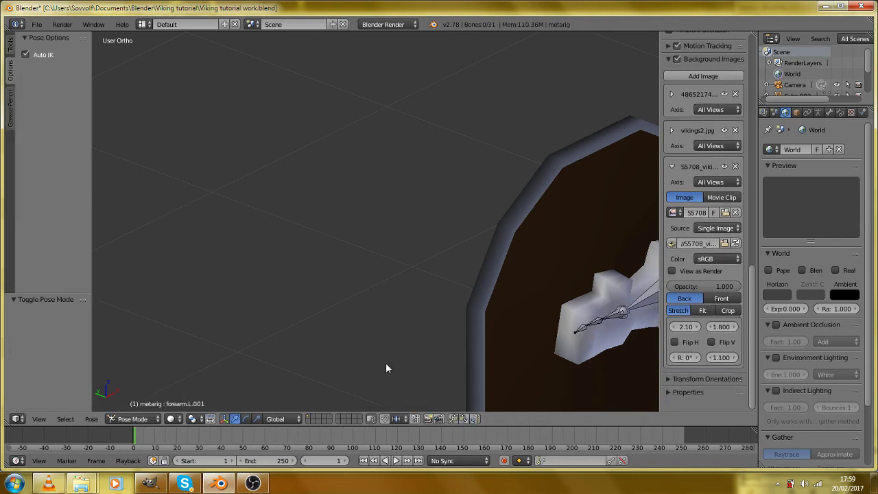
Parent the shield to the hand.L.003 bone using the Bone option and test the attachment with a trial move.
drag(501, 374, 358, 356)
right_click(469, 301)
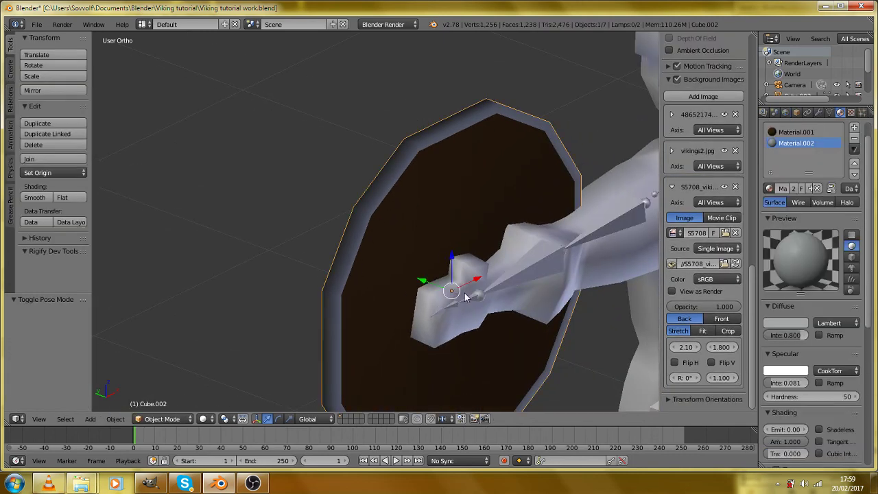
right_click(472, 303)
key(ctrl+p)
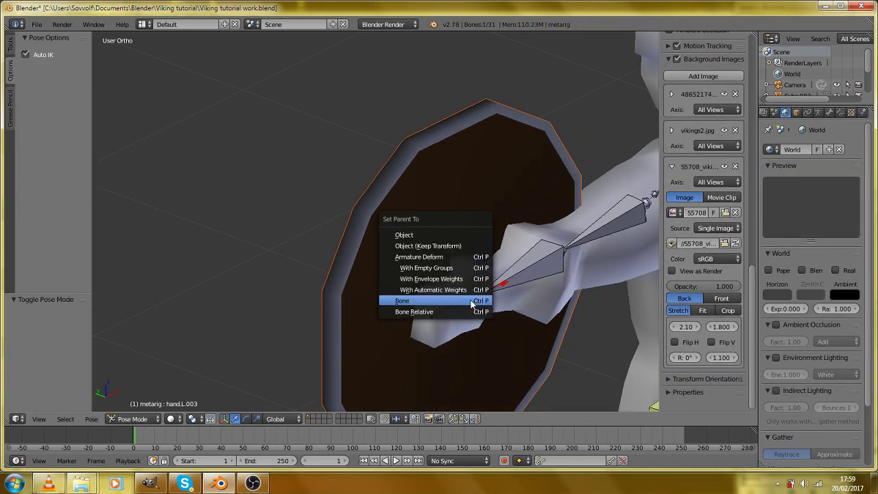
click(472, 302)
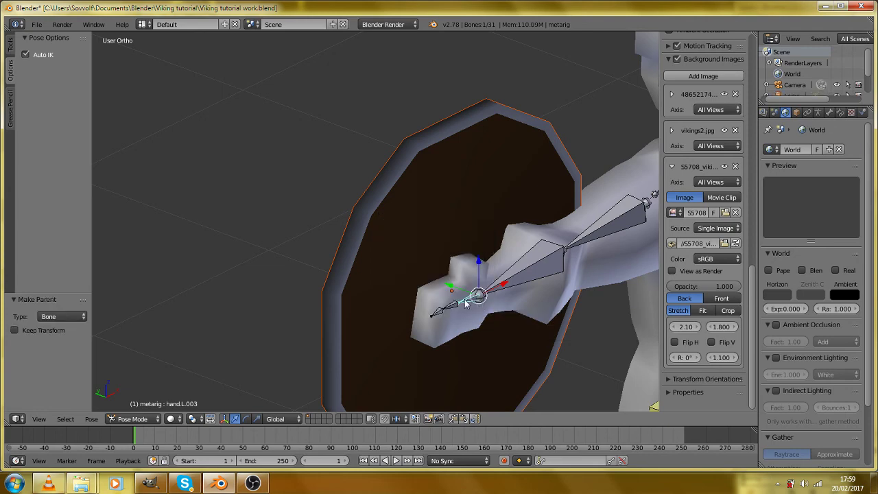
key(g)
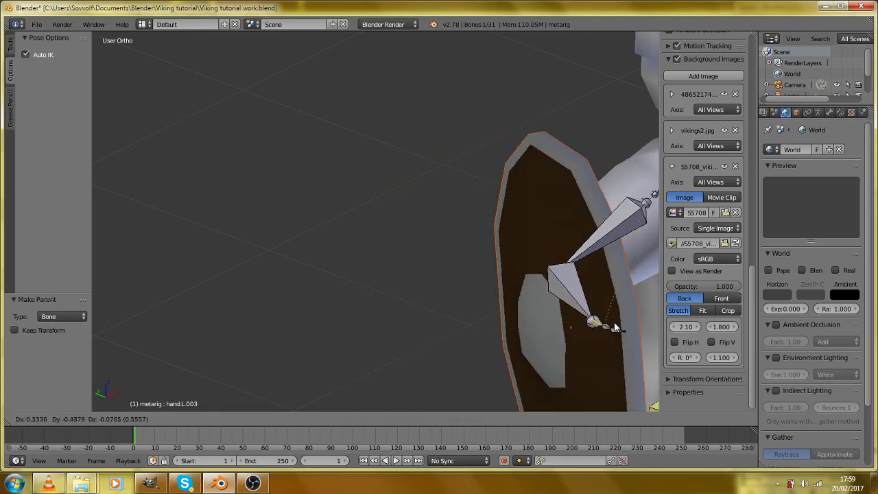
key(Escape)
In front view, lower the axe hand bone hand.L by about -0.555 along X and -0.869 along Z.
key(KP_1)
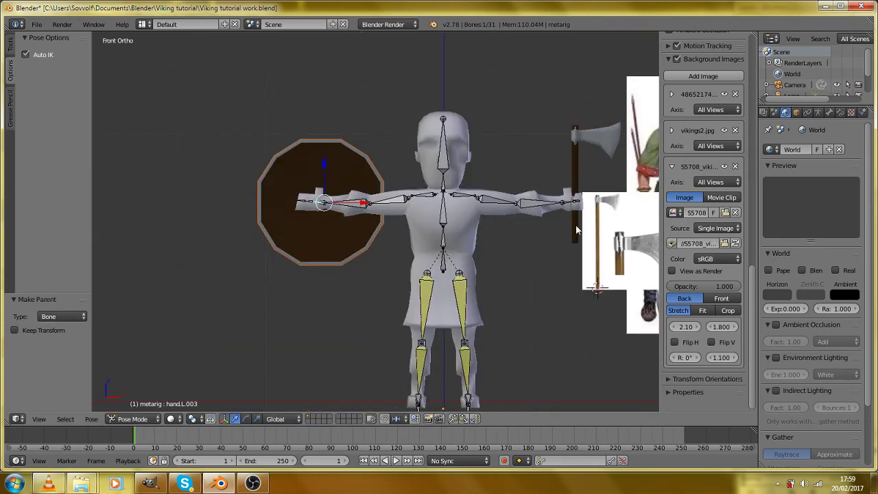
key(g)
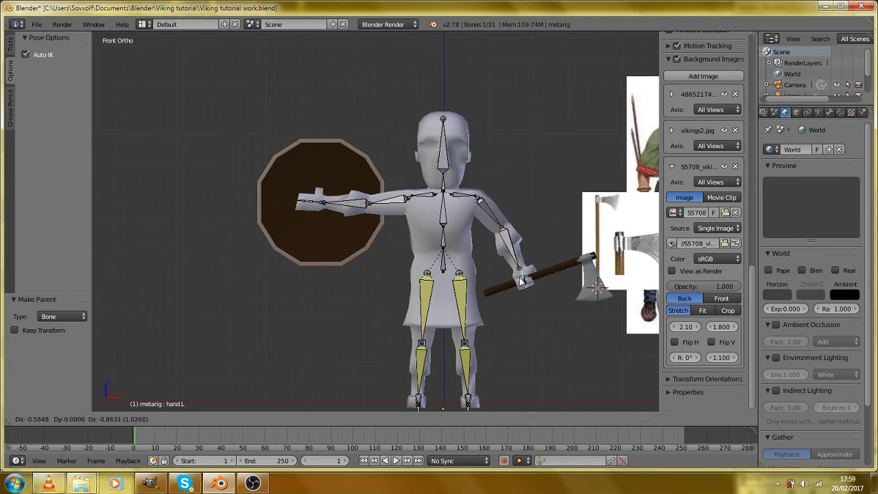
click(520, 278)
Rotate the axe arm's upper_arm.L bone about -20.5° around the global Z axis.
drag(520, 277, 414, 327)
scroll(414, 327, up, 2)
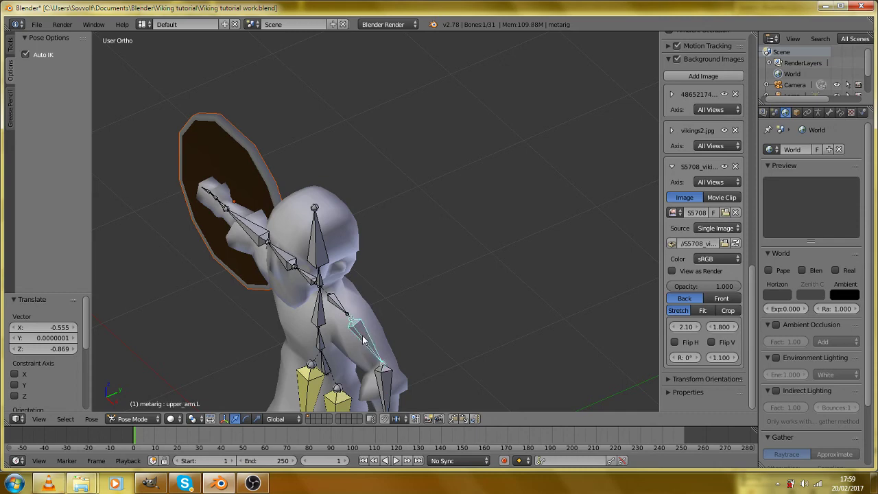
key(r)
key(z)
click(395, 358)
Move the hand.L bone back toward the body by about -0.087 in X, 0.192 in Y and -0.025 in Z.
drag(395, 358, 220, 321)
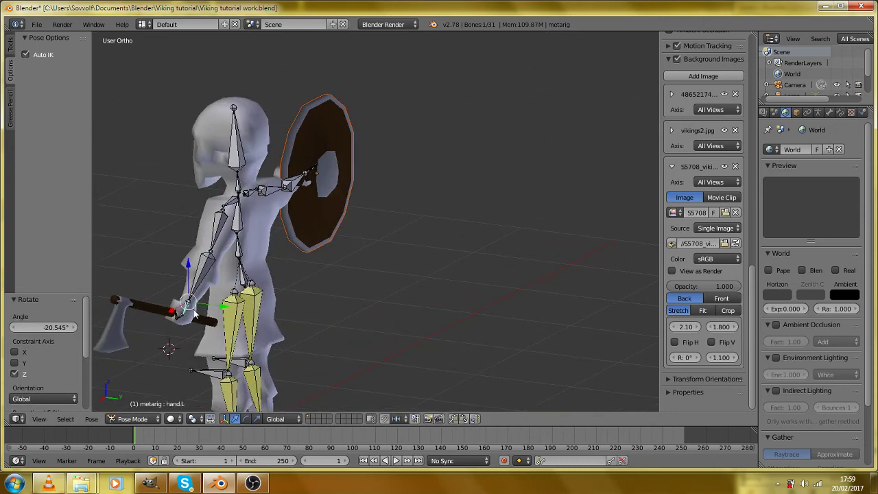
key(g)
click(246, 322)
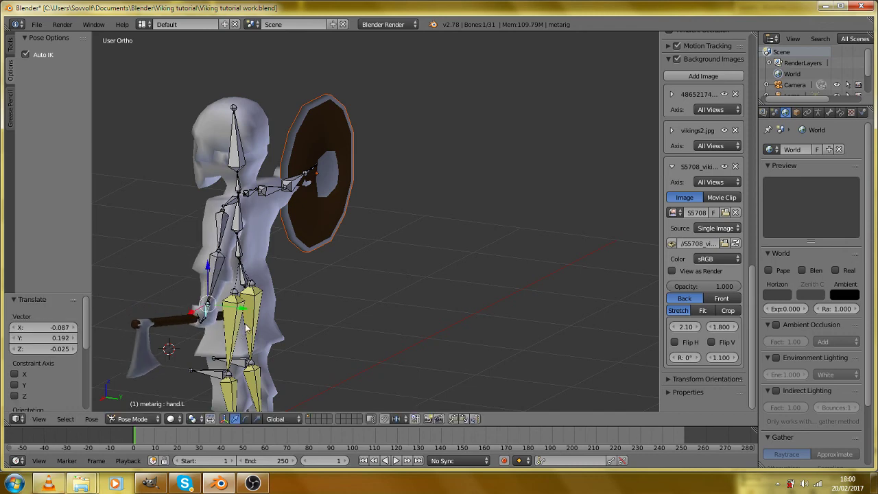
Rotate the axe hand bone hand.L about -30.7° around the global Z axis.
drag(246, 322, 430, 339)
scroll(425, 329, up, 4)
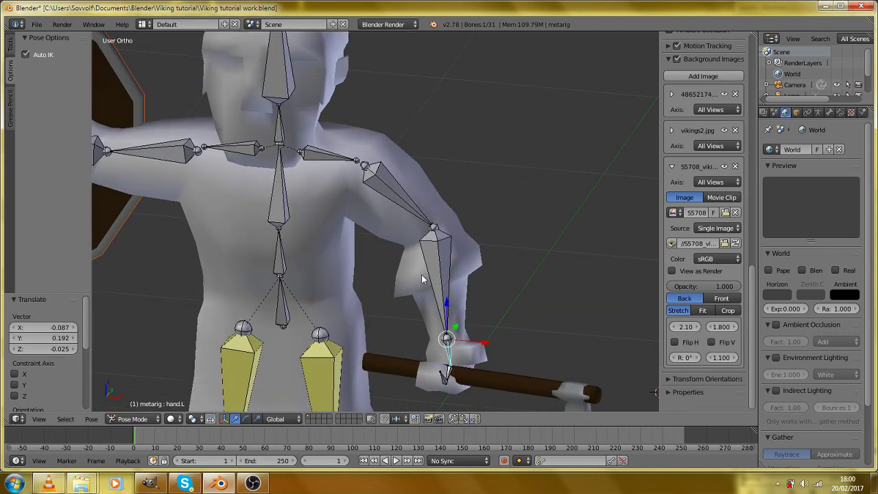
key(r)
key(z)
click(472, 365)
Rotate forearm.L about -11° around global Z and move it by about -0.069 in X, -0.050 in Y and -0.083 in Z.
right_click(442, 288)
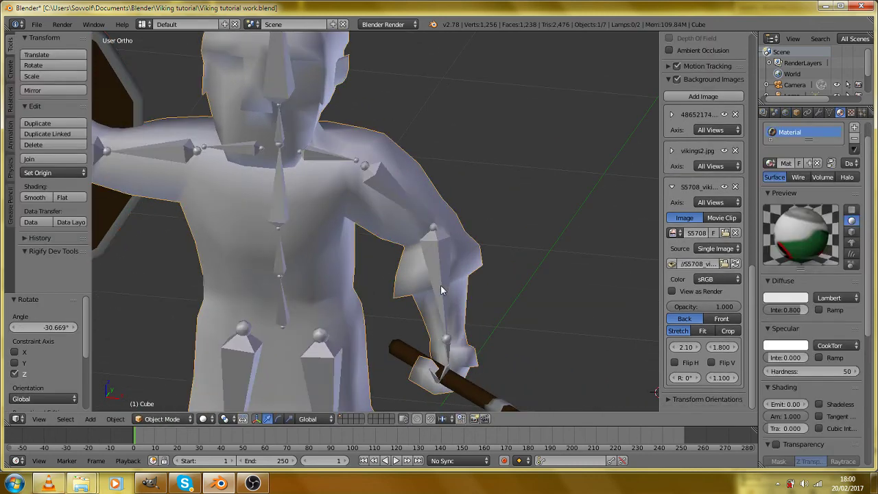
right_click(443, 288)
key(r)
key(z)
click(434, 233)
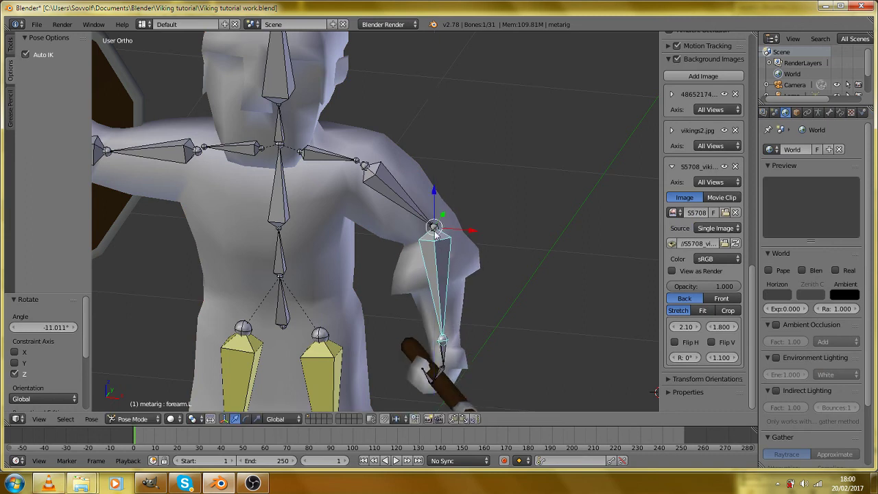
right_click(441, 273)
key(g)
click(429, 300)
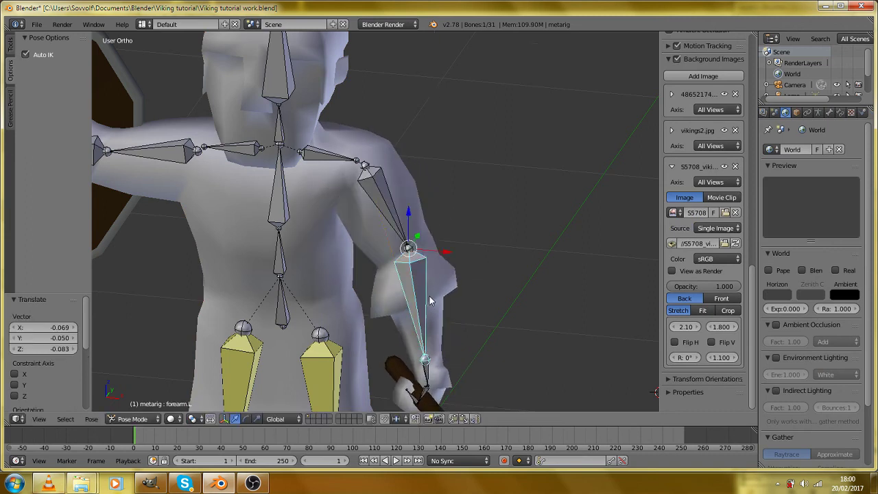
Rotate the axe-side shoulder.L bone by about 4.97°.
scroll(431, 309, down, 2)
key(r)
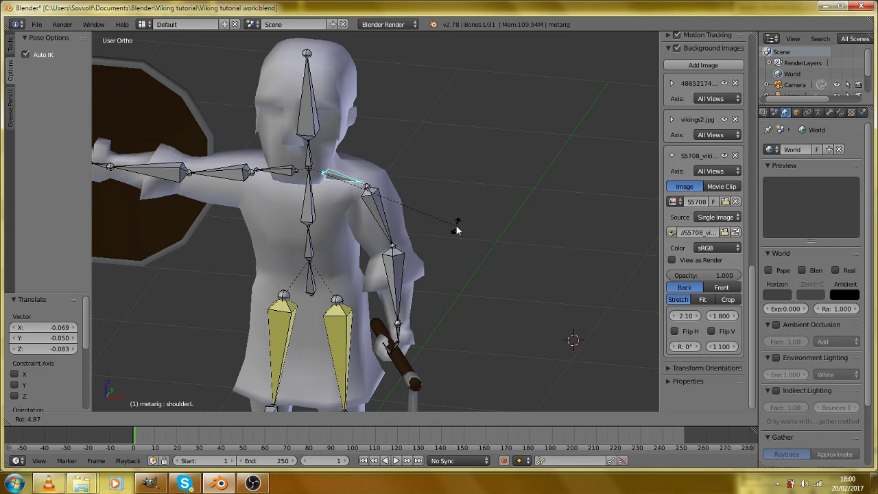
click(457, 229)
Turn the hand.L bone about -29.4° around global Z so the axe points forward.
drag(444, 231, 478, 311)
key(r)
key(z)
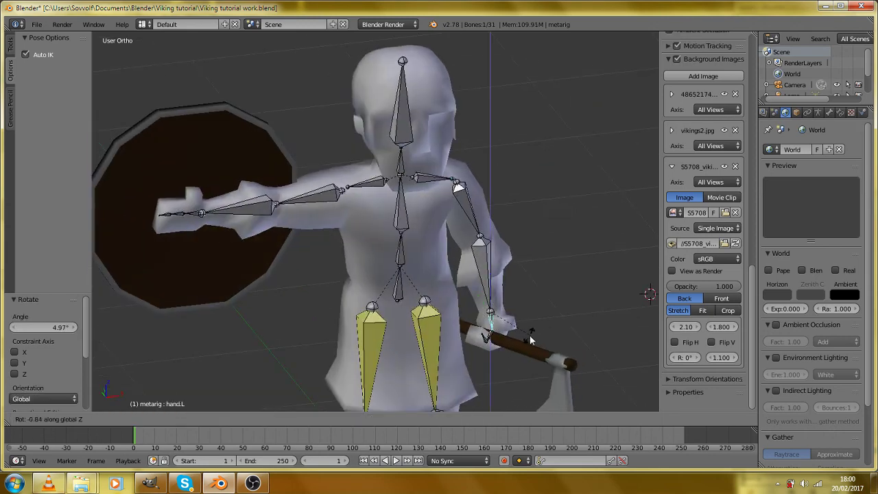
click(511, 347)
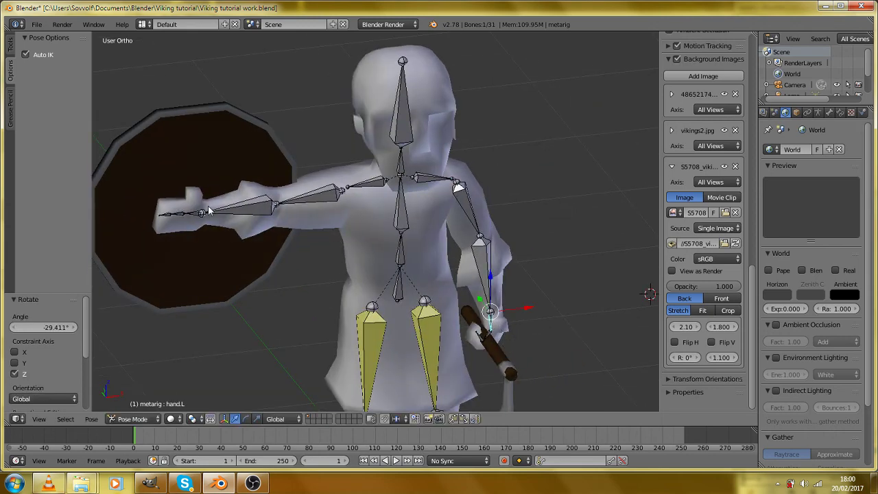
Lower the shield hand by about 0.426 X, -0.364 Y, -0.567 Z and rotate the shield-side shoulder bone about 9.75° around global Z.
drag(199, 215, 278, 312)
right_click(371, 194)
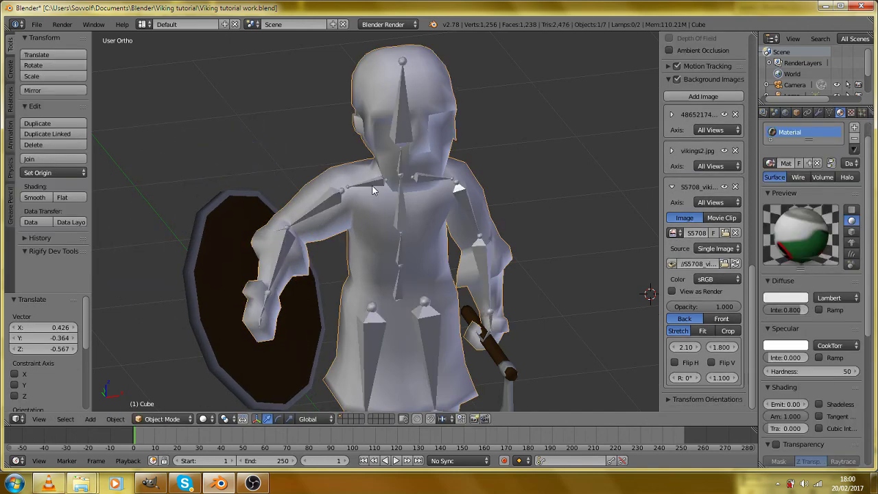
right_click(375, 186)
key(r)
key(z)
click(424, 205)
Move forearm.L.001 by about 0.120 X, -0.058 Y, -0.053 Z and trackball-rotate it by about 27.5° and -5.2°.
right_click(298, 246)
key(g)
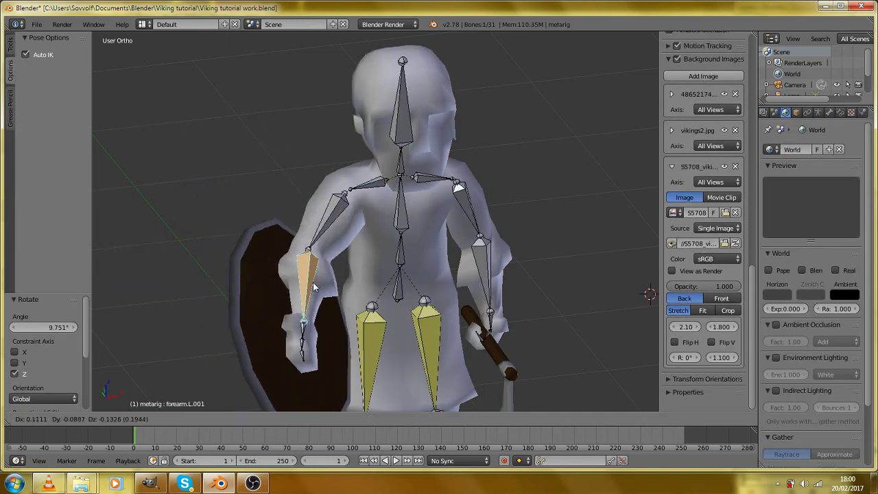
click(312, 268)
drag(273, 269, 293, 227)
key(r)
key(r)
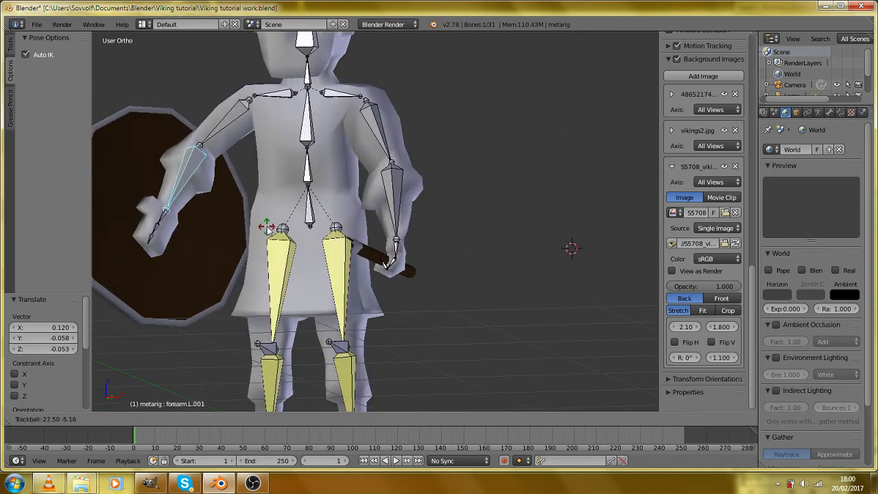
click(173, 220)
Trackball-rotate hand.L.003 by about -32.7° and 68.8° and move it by about 0.209 X, 0.048 Y and 0.057 Z.
key(r)
key(r)
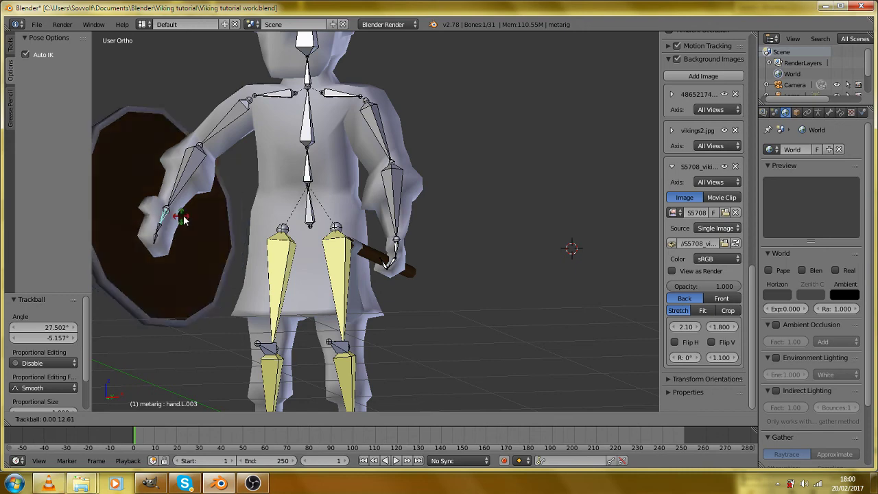
click(232, 186)
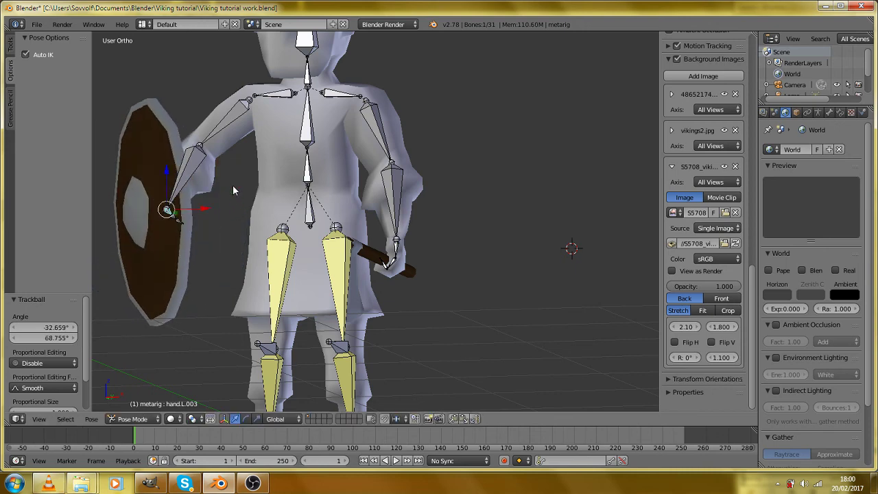
key(g)
click(284, 198)
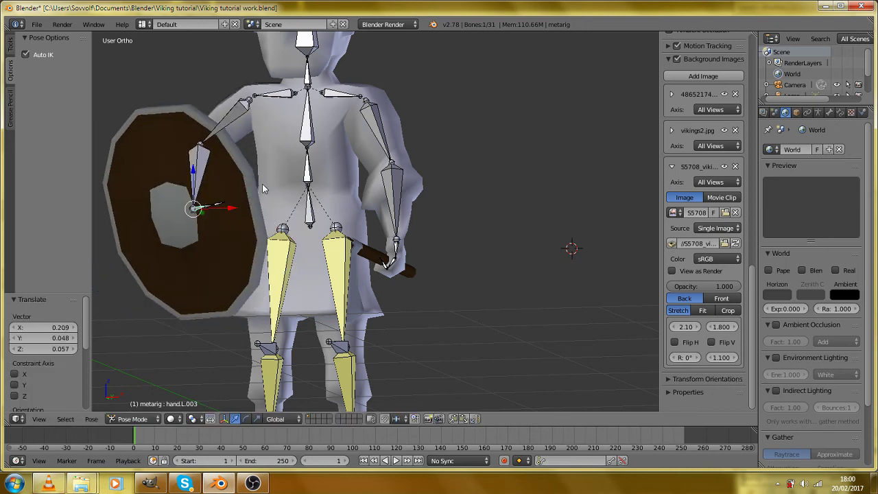
From the shield side, trackball-rotate hand.L.003 to adjust the shield's facing and deselect all bones.
key(KP_Decimal)
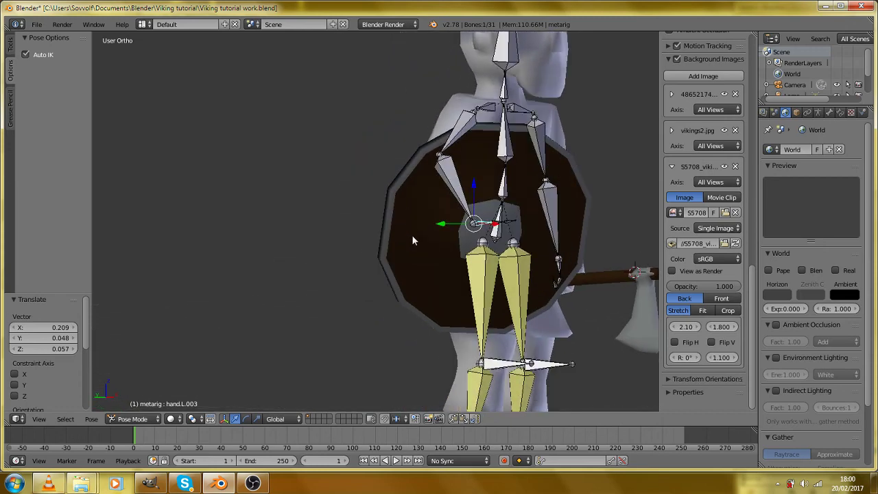
key(r)
key(r)
click(413, 221)
scroll(476, 245, down, 4)
key(a)
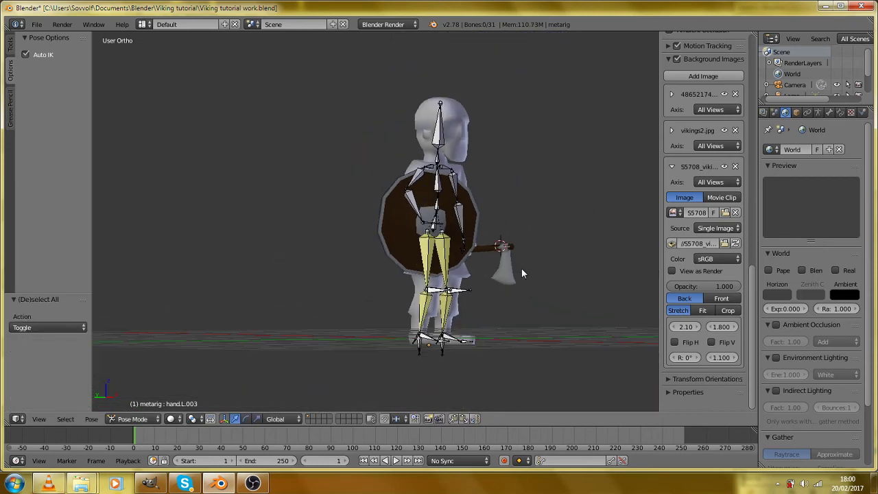
Render the posed Viking from the camera view and examine the axe and shield in the result.
drag(522, 268, 438, 272)
key(KP_0)
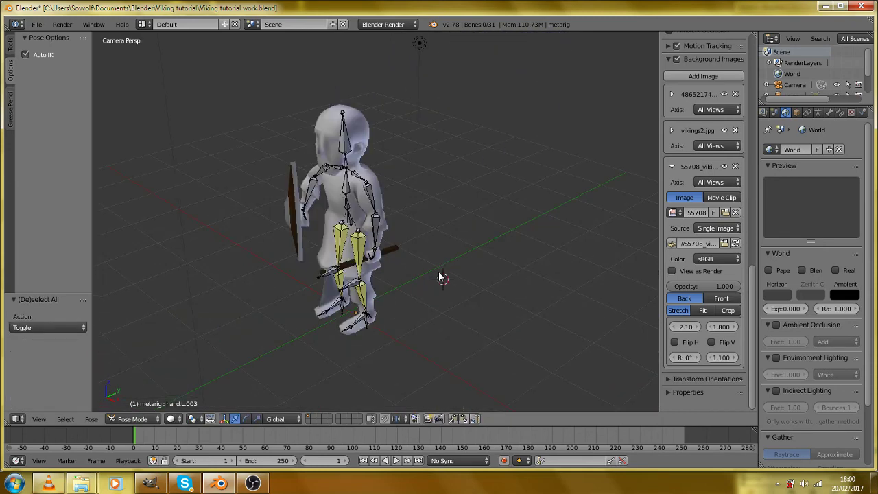
key(F12)
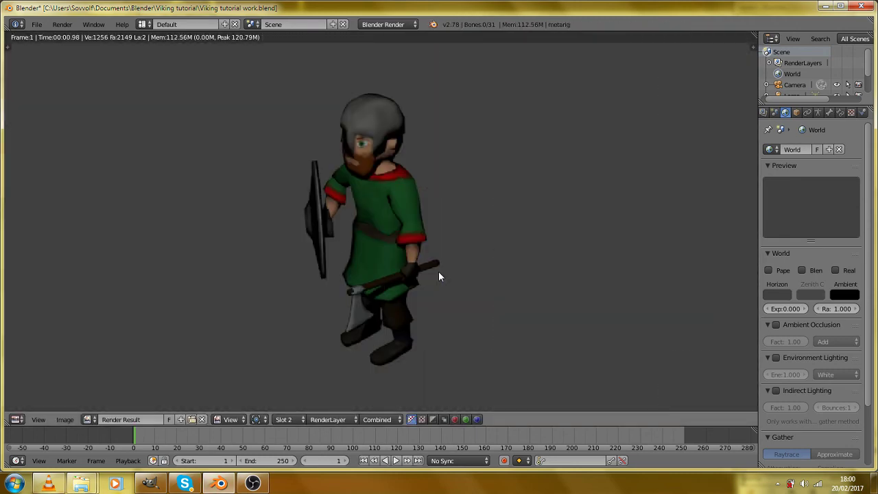
scroll(437, 301, up, 2)
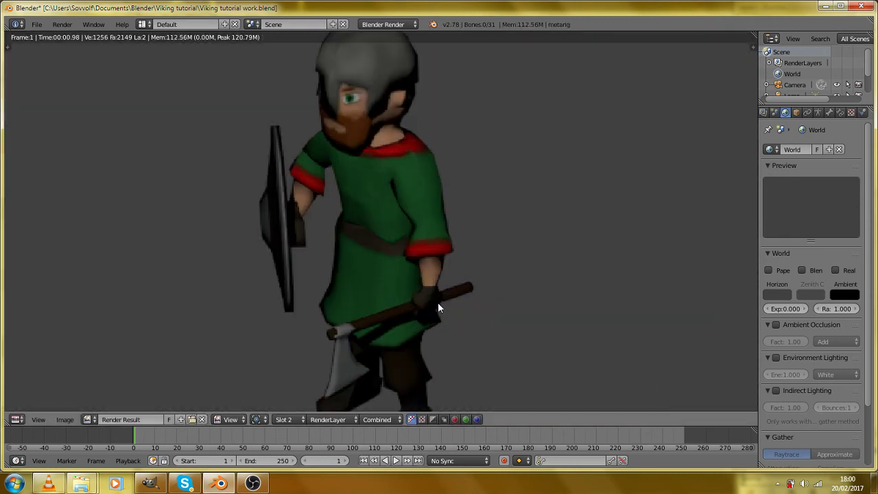
key(Escape)
key(KP_0)
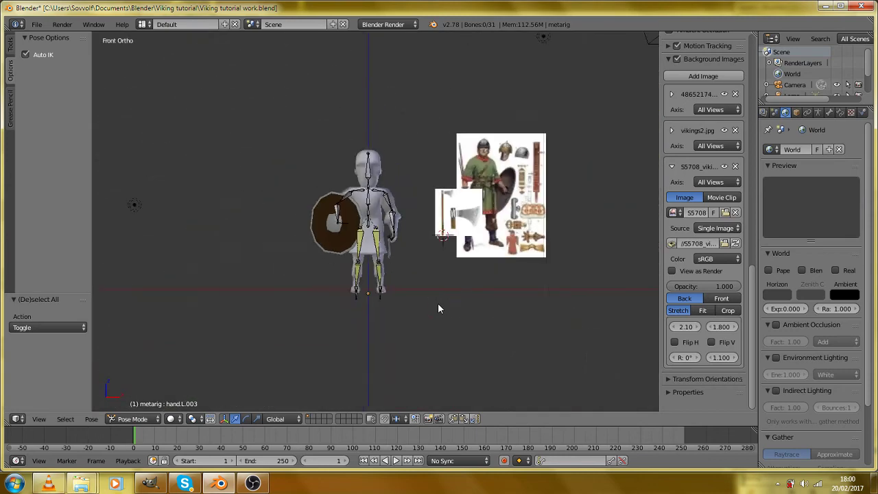
drag(405, 274, 397, 294)
scroll(397, 293, up, 3)
right_click(375, 303)
key(Tab)
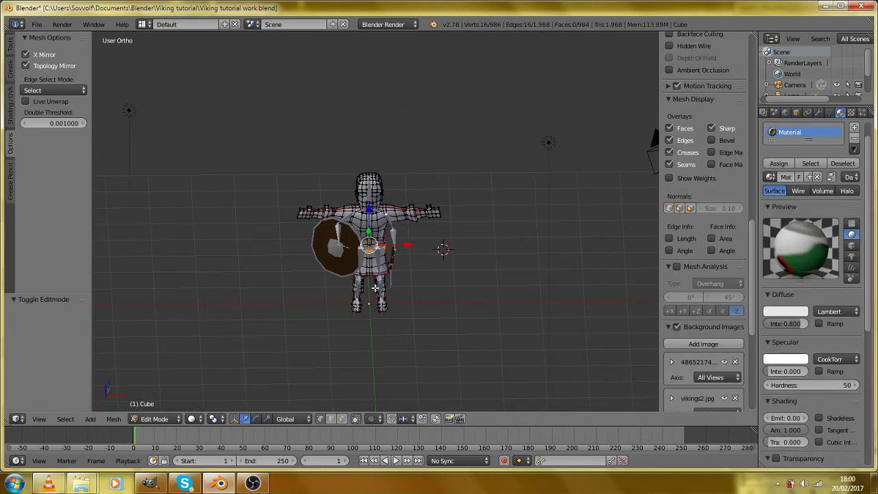
key(Tab)
key(shift+a)
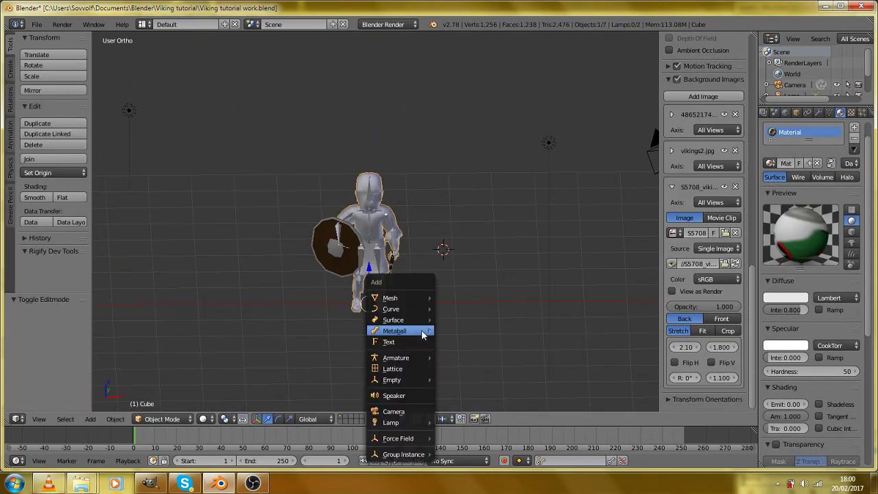
mouse_move(415, 296)
click(450, 298)
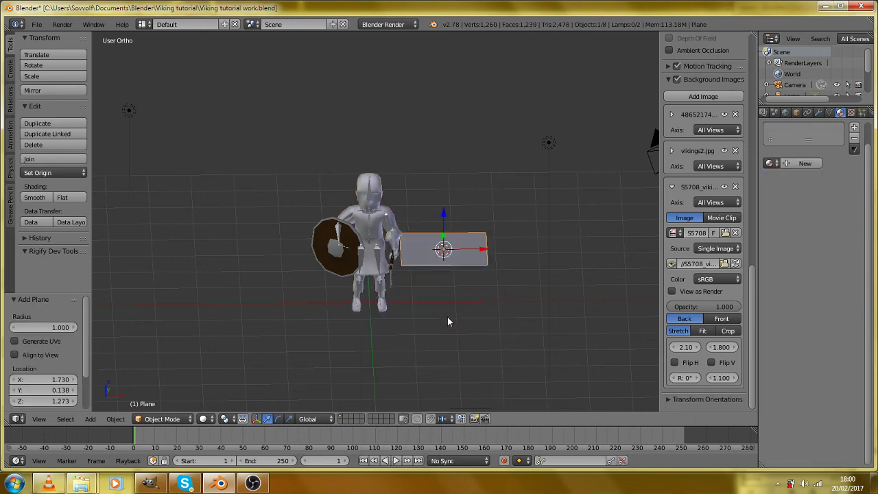
key(Delete)
Snap the 3D cursor to the selected Viking mesh's origin and add a plane there under the feet.
right_click(385, 293)
key(shift+s)
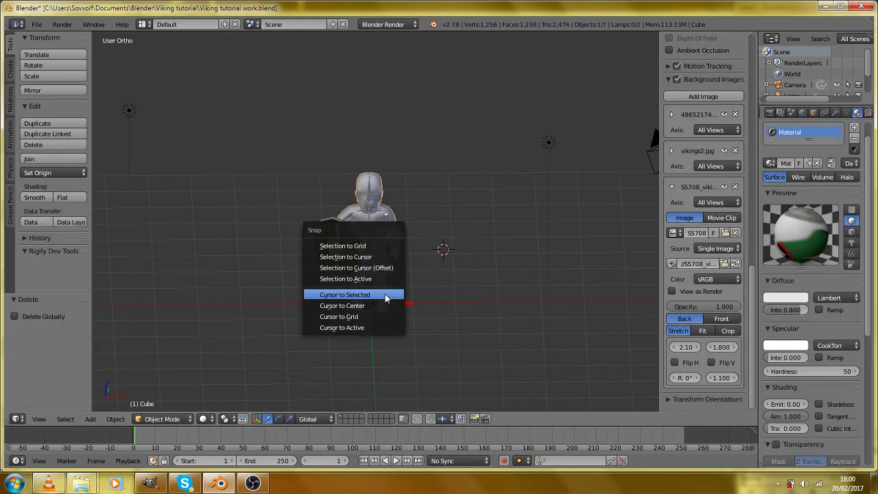
click(385, 294)
key(shift+a)
click(461, 297)
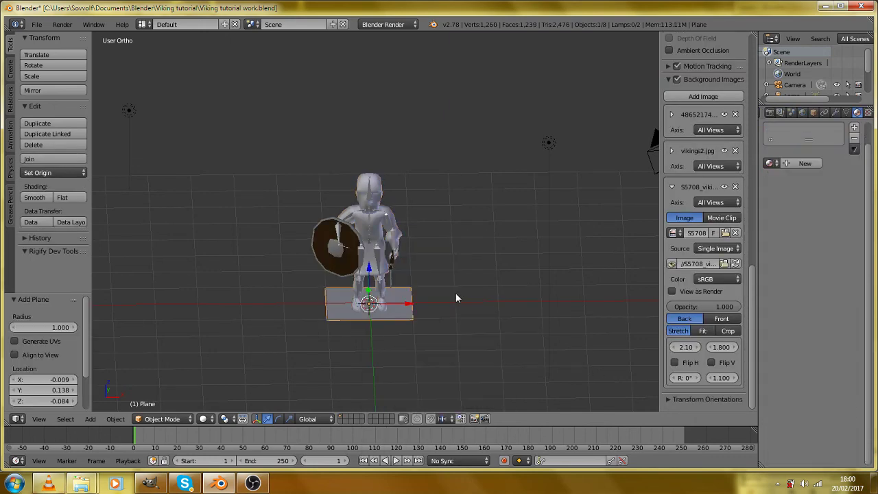
Scale the ground plane up by about 2.734.
key(s)
click(607, 302)
scroll(549, 317, down, 3)
drag(511, 330, 450, 336)
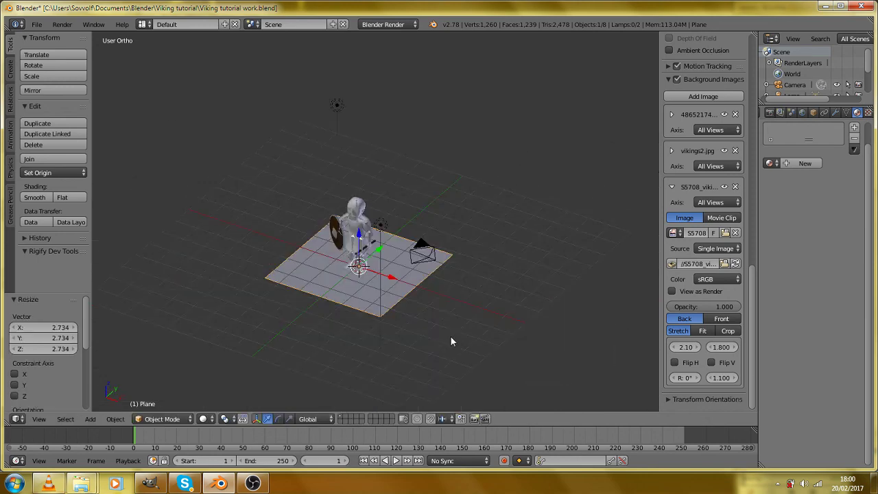
Add a Plain Axes empty at the 3D cursor in the middle of the ground plane.
right_click(433, 264)
drag(432, 265, 458, 312)
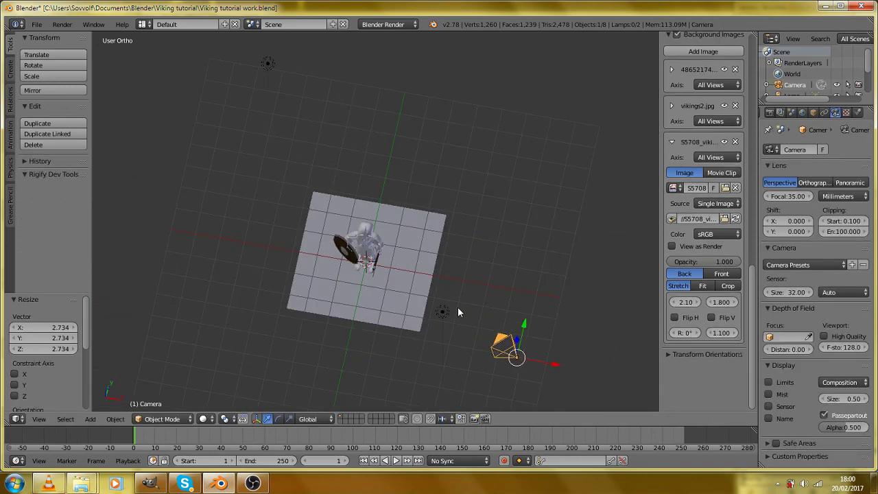
right_click(366, 293)
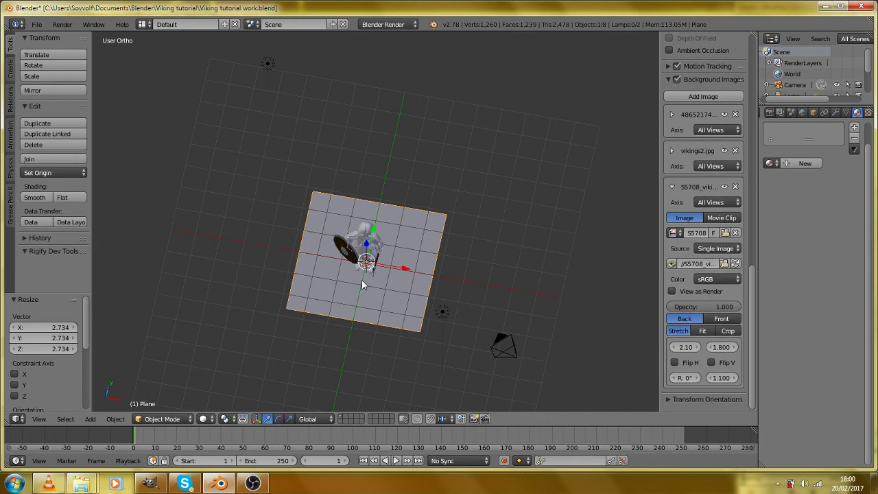
key(shift+a)
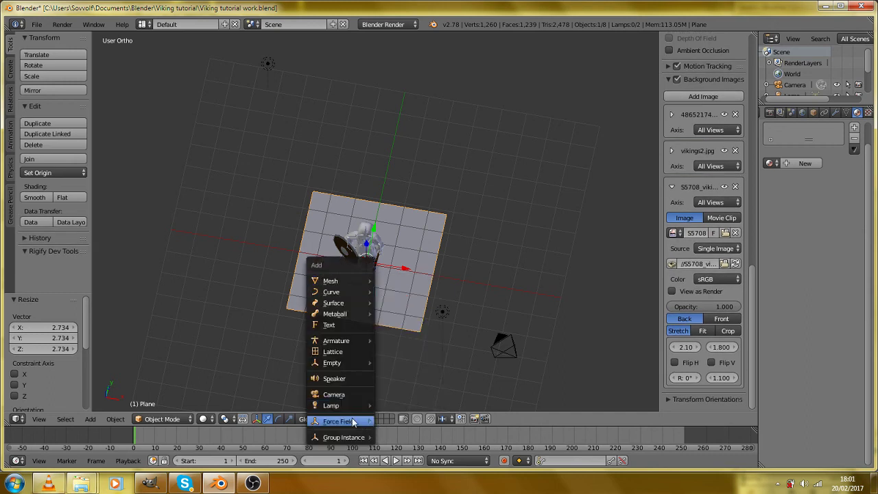
mouse_move(353, 421)
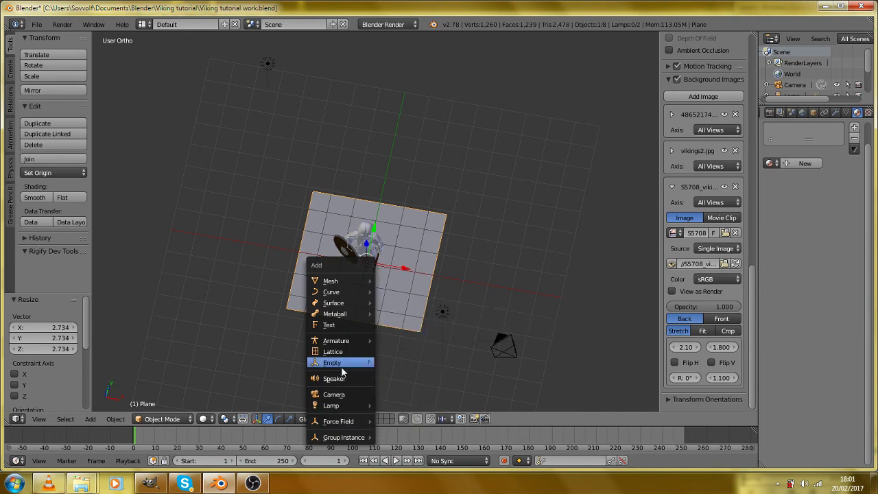
mouse_move(362, 365)
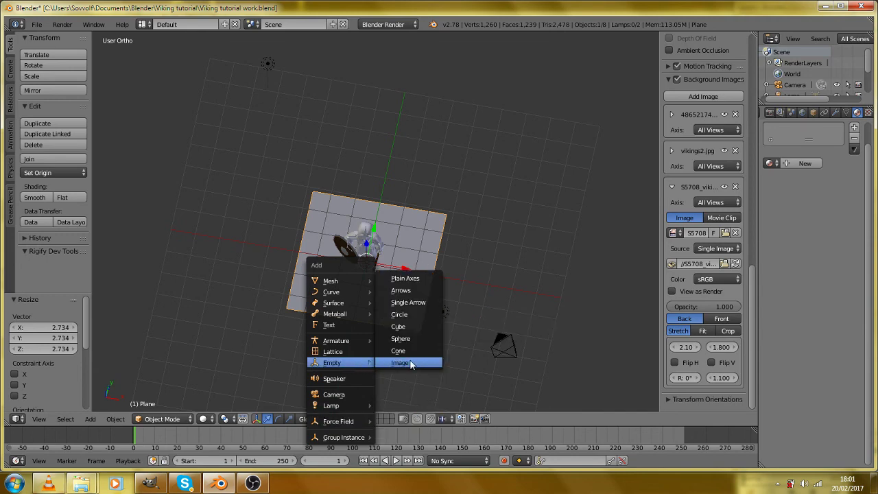
click(414, 282)
scroll(415, 288, up, 4)
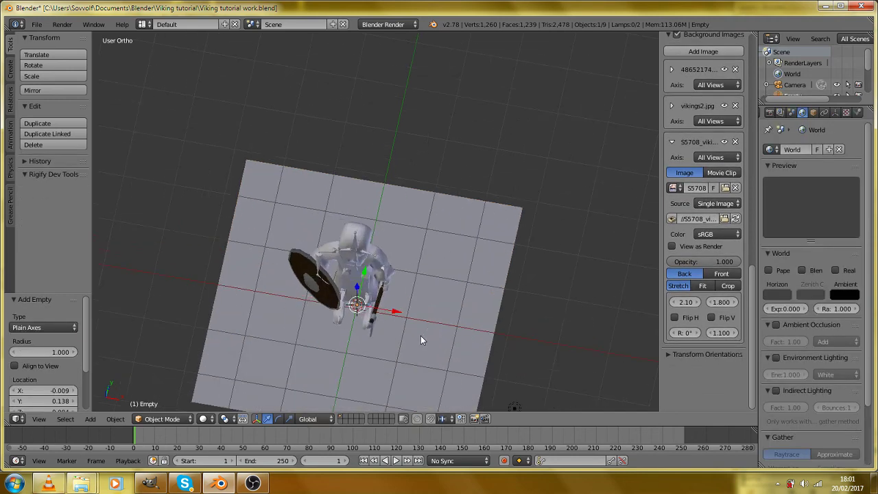
Snap the 3D cursor to the selected empty, add a second camera there and clear its rotation.
key(shift+s)
click(422, 339)
key(shift+a)
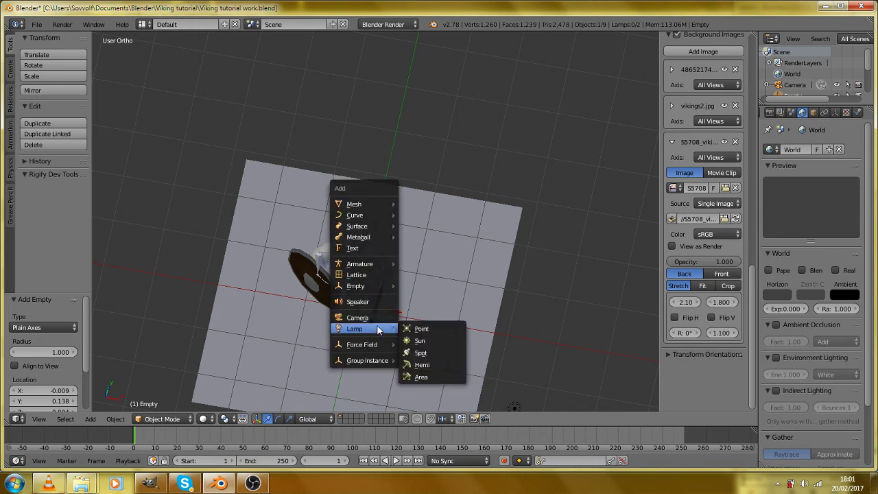
click(378, 318)
key(alt+r)
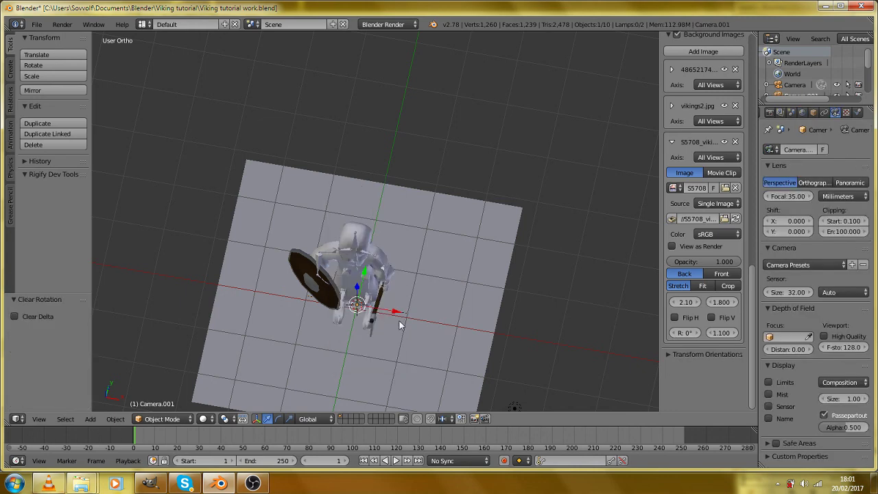
Move the new camera about -3.356 along the Y axis, in front of the Viking.
key(g)
key(y)
click(354, 89)
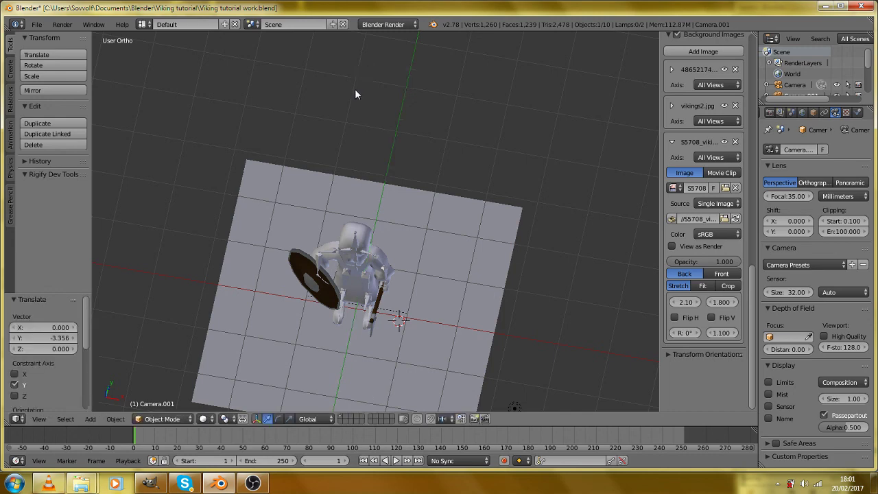
Rotate the new camera 90° about the X axis and move it about -3.658 along the Y axis.
scroll(382, 168, down, 3)
key(r)
key(x)
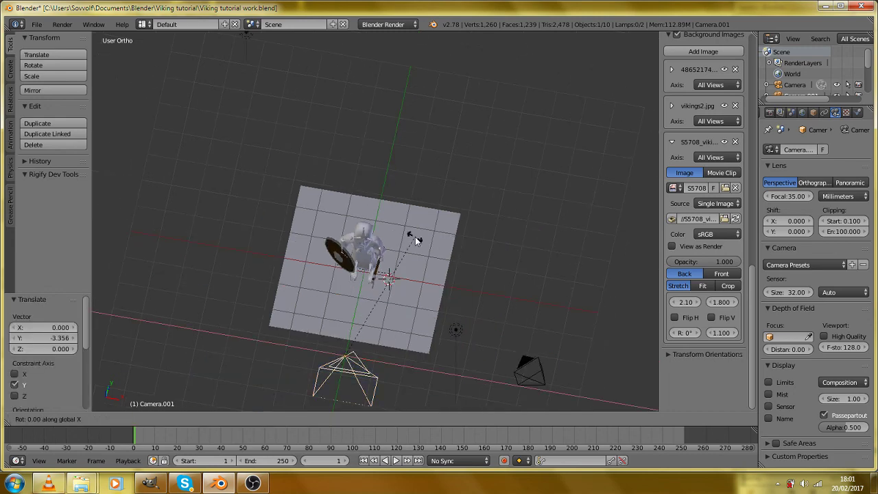
key(Return)
key(g)
key(y)
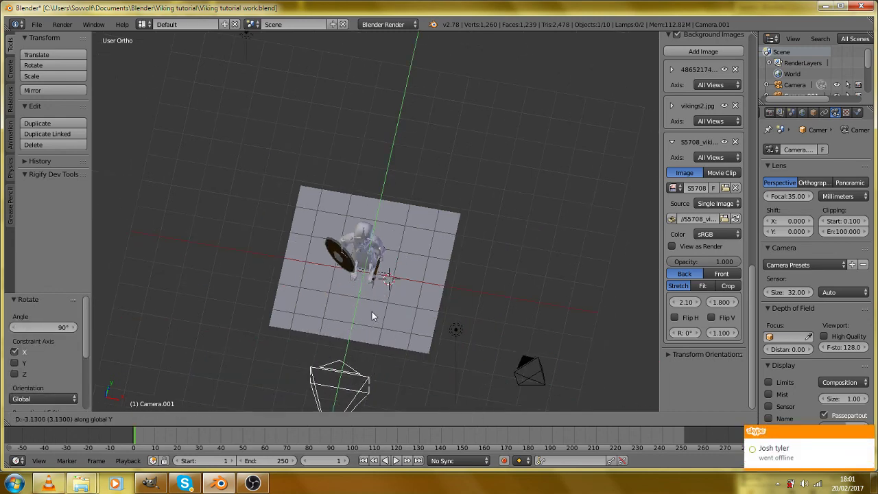
click(364, 325)
Switch to wireframe shading and parent the new camera to the empty with the plain Object option.
key(z)
scroll(364, 309, up, 3)
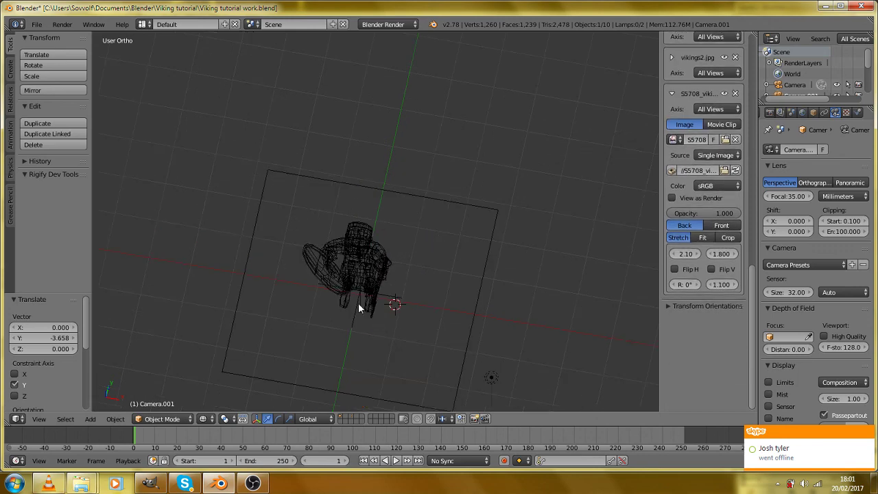
right_click(358, 309)
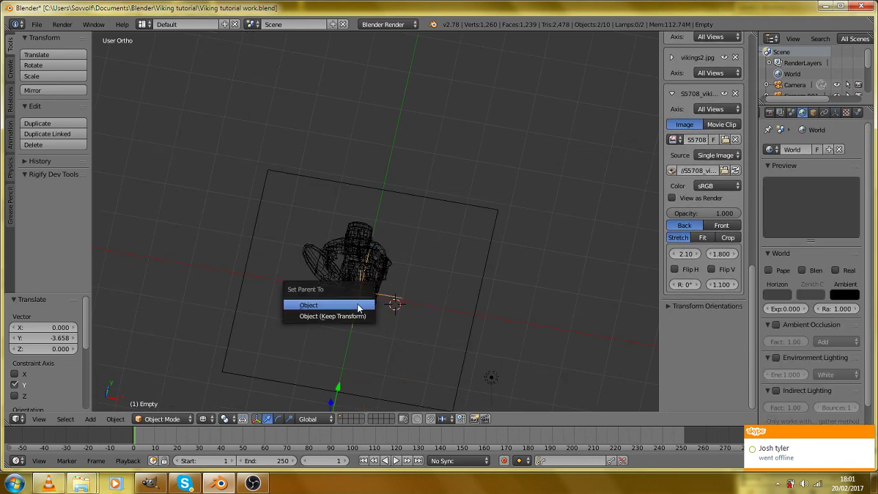
click(357, 304)
Select the new camera in front of the Viking and make it the scene's active camera.
scroll(357, 305, down, 3)
key(KP_0)
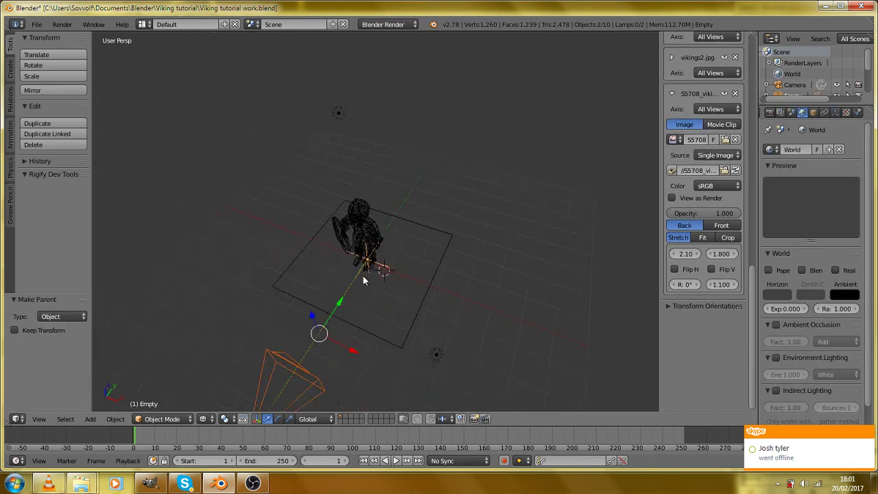
right_click(190, 354)
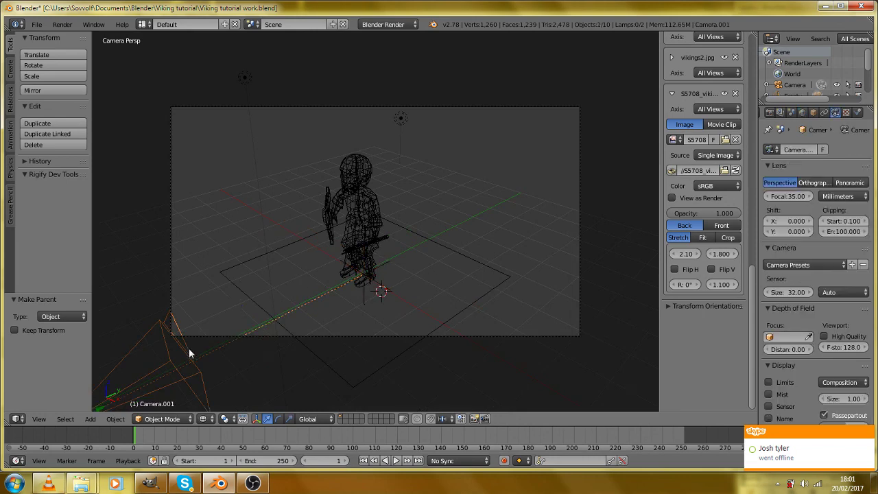
key(ctrl+KP_0)
Raise the new camera along the Z axis and back it away from the Viking about 1.126 along its local Z axis.
key(g)
key(z)
key(z)
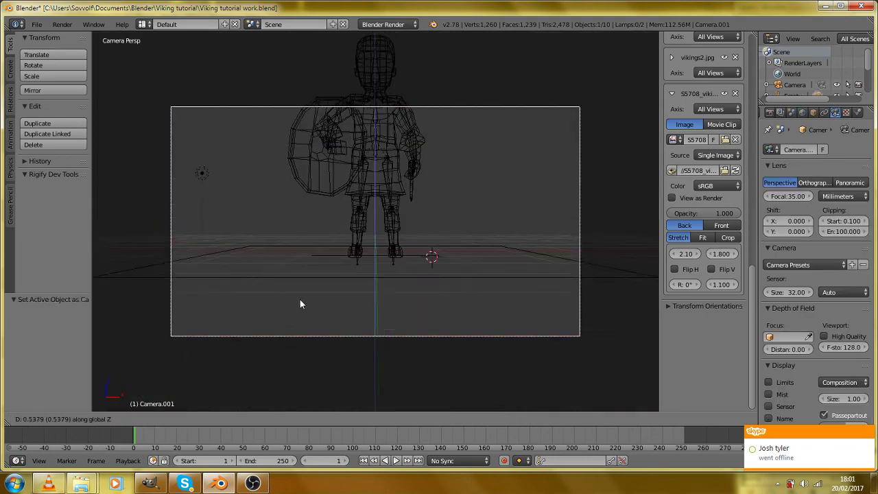
click(312, 245)
key(g)
key(z)
key(z)
click(310, 286)
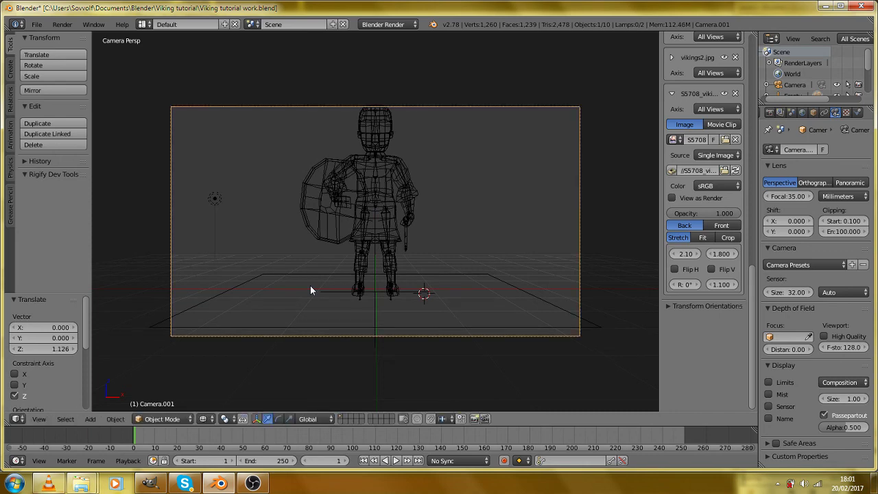
Raise the camera about 0.442 along the Z axis so the whole Viking is in frame, and test-render the image.
key(g)
key(z)
click(315, 251)
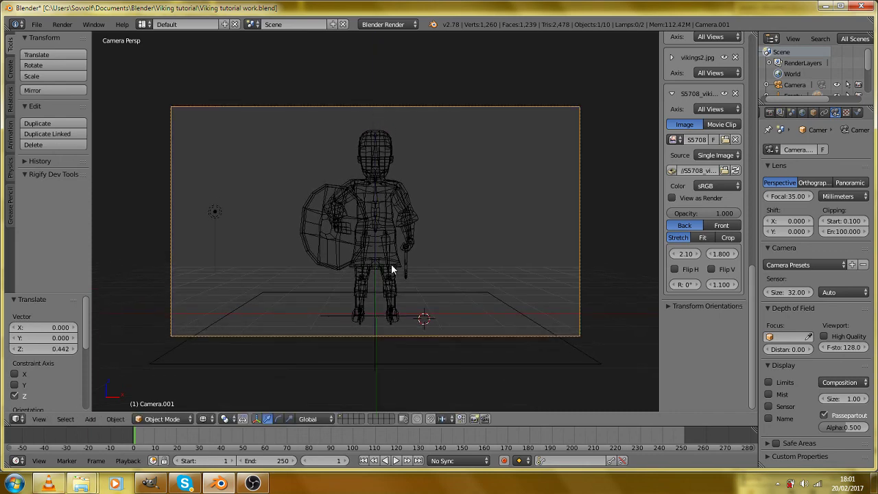
key(F12)
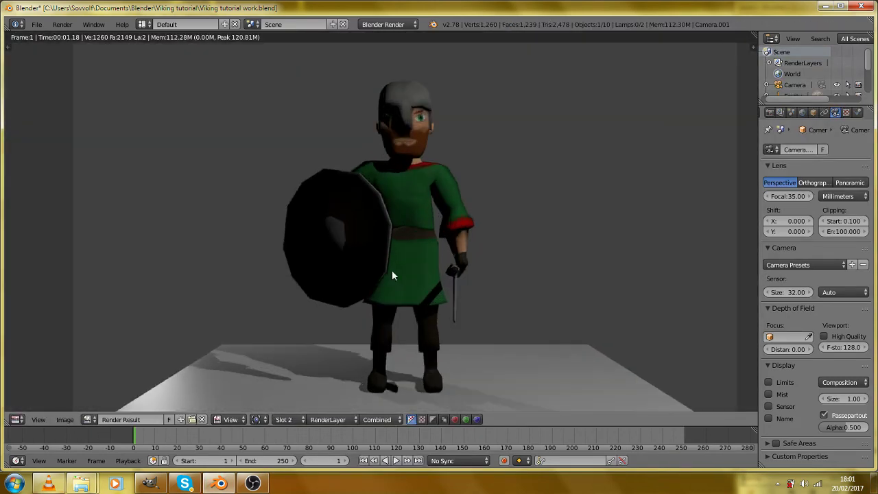
key(Escape)
In the top view, move the lamp nearest the original camera about -0.8 along the Y axis.
key(KP_7)
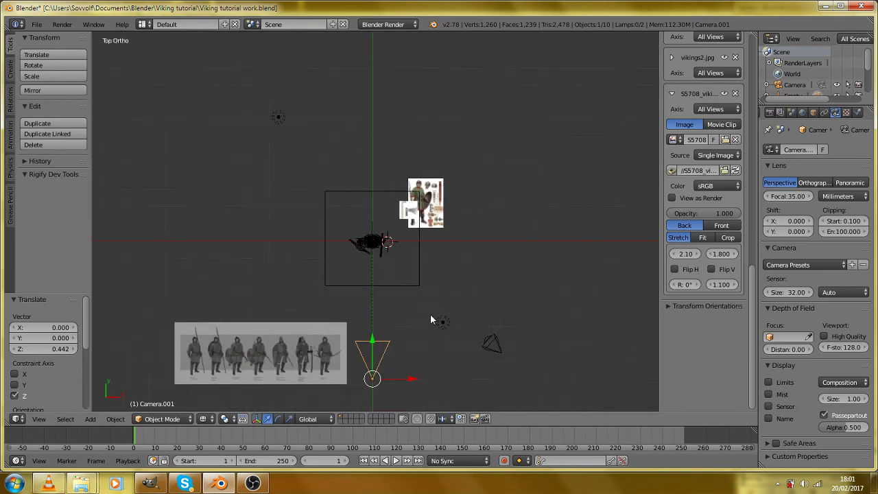
right_click(434, 321)
key(g)
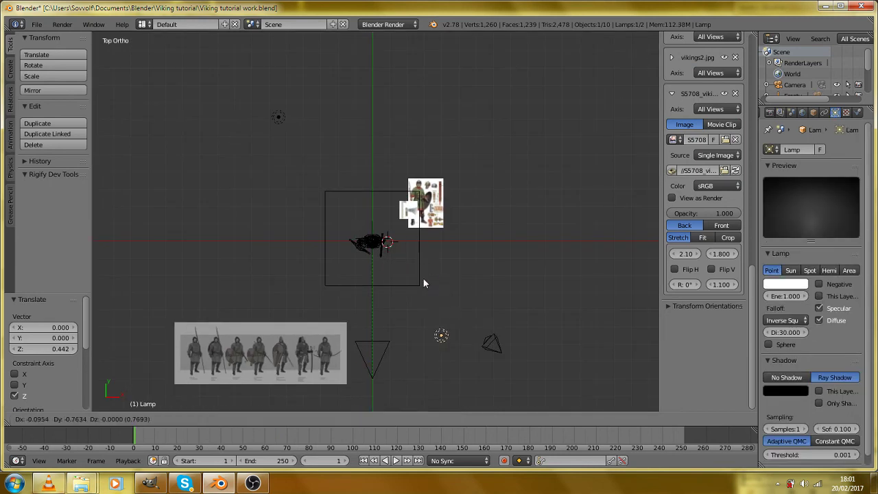
click(424, 278)
Move the rear lamp about -0.223 in X and -4.739 in Y, and test-render the lighting.
right_click(289, 121)
key(g)
click(285, 203)
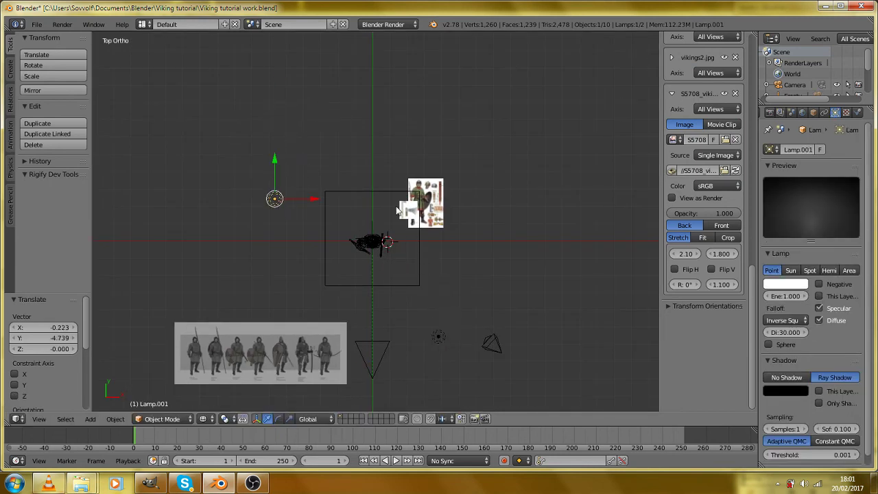
key(F12)
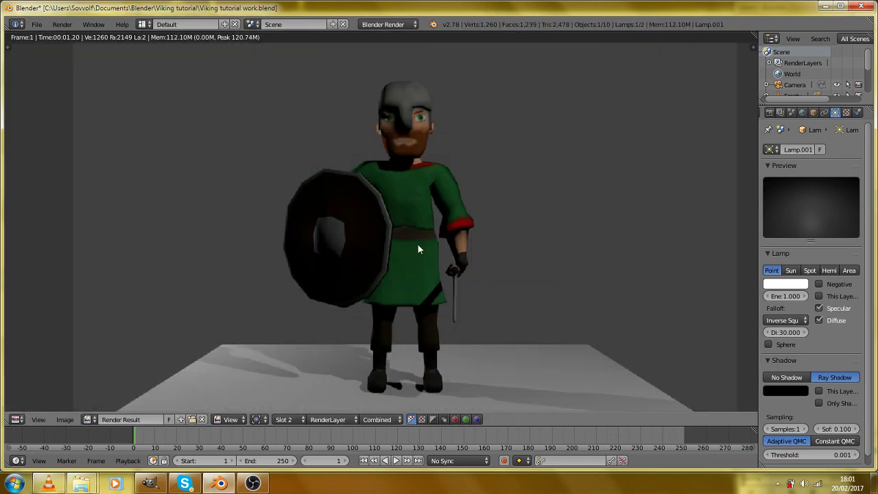
key(Escape)
Rotate the empty about 49.055° around Z to orbit the parented camera, and test-render the new angle.
scroll(411, 309, up, 3)
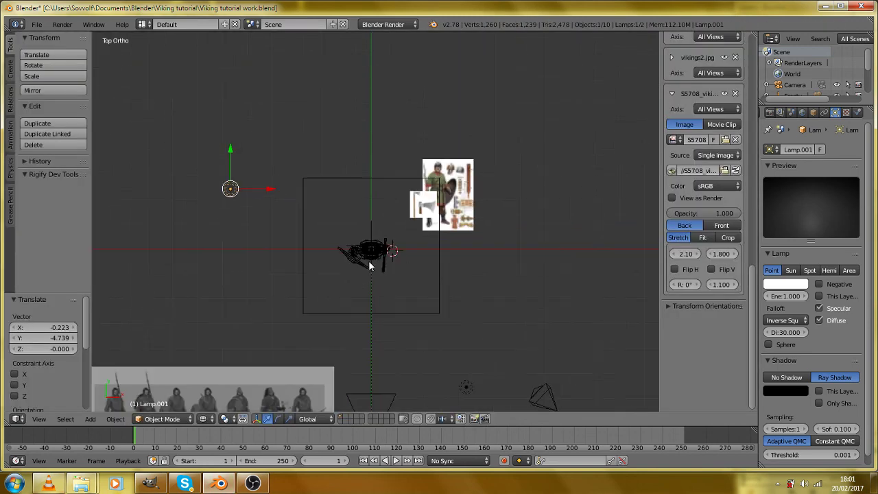
key(KP_0)
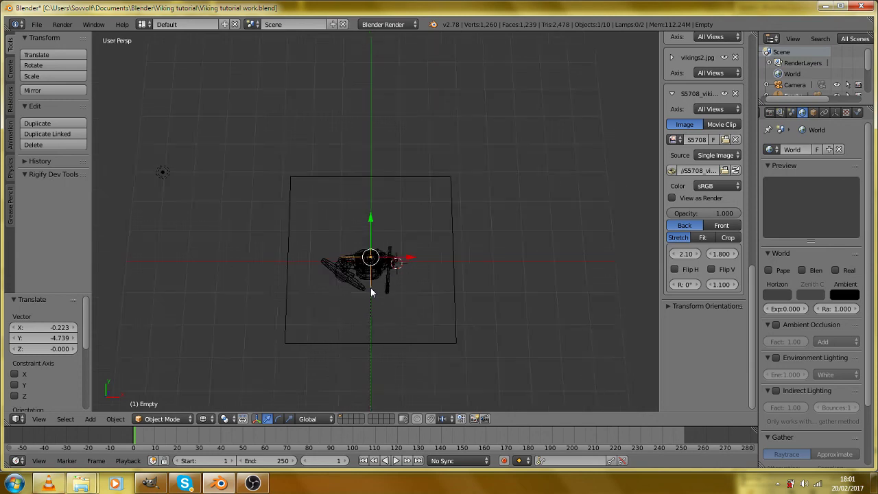
key(r)
key(z)
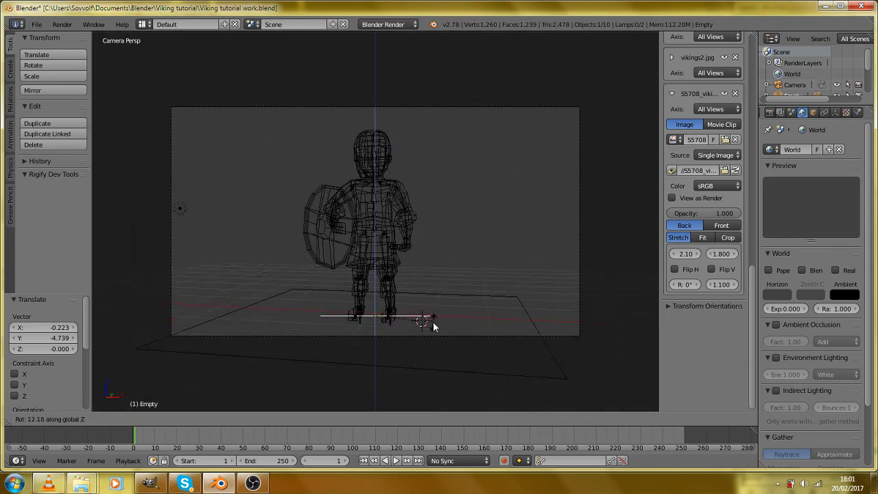
click(393, 340)
key(F12)
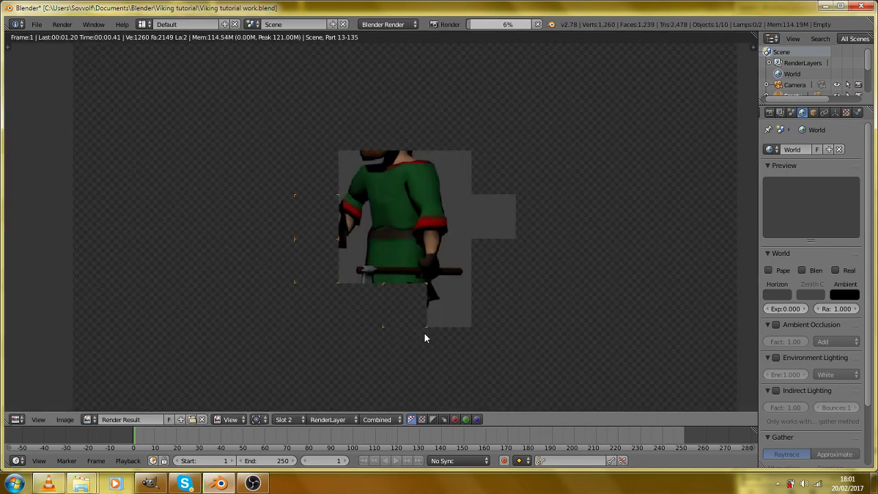
key(Escape)
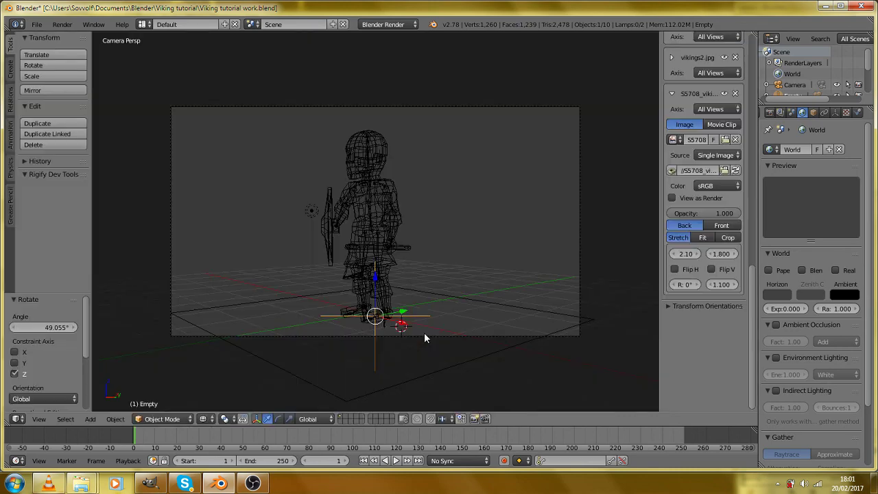
Rotate the empty about -87.041° around Z to view the Viking from the shield side, and test-render it.
key(r)
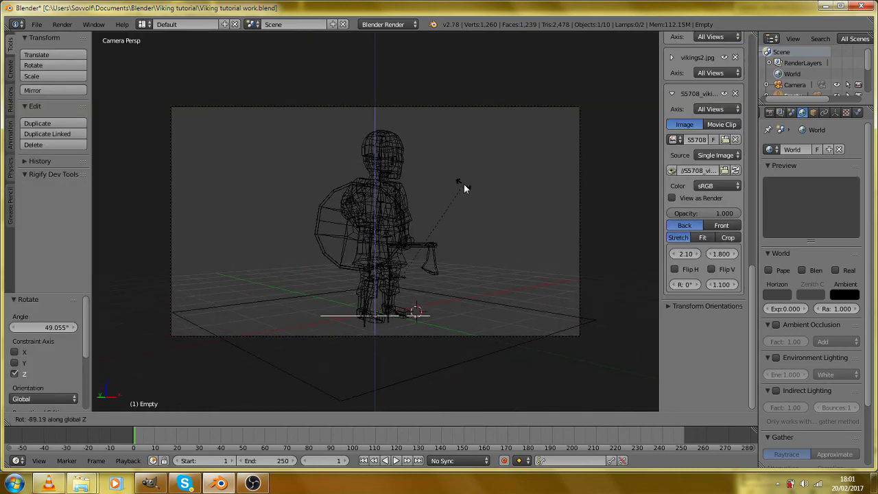
click(464, 196)
key(F12)
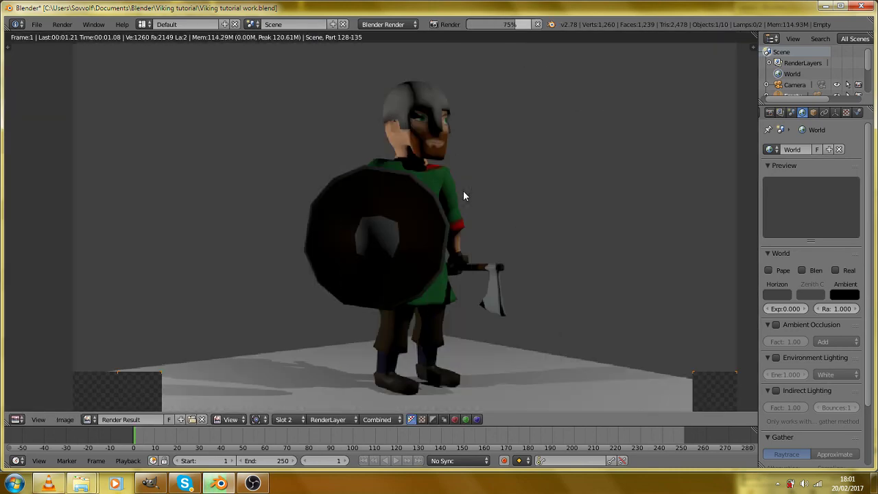
key(Escape)
Duplicate the shield-side lamp, offset the copy about 0.022 in X, -8.536 in Y and -4.159 in Z, and test-render the lighting.
key(KP_0)
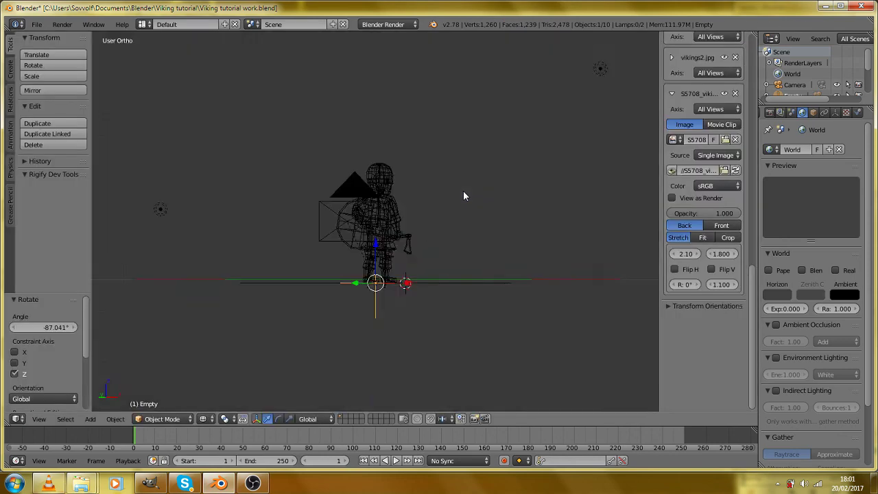
scroll(429, 235, down, 3)
drag(429, 235, 466, 298)
right_click(469, 295)
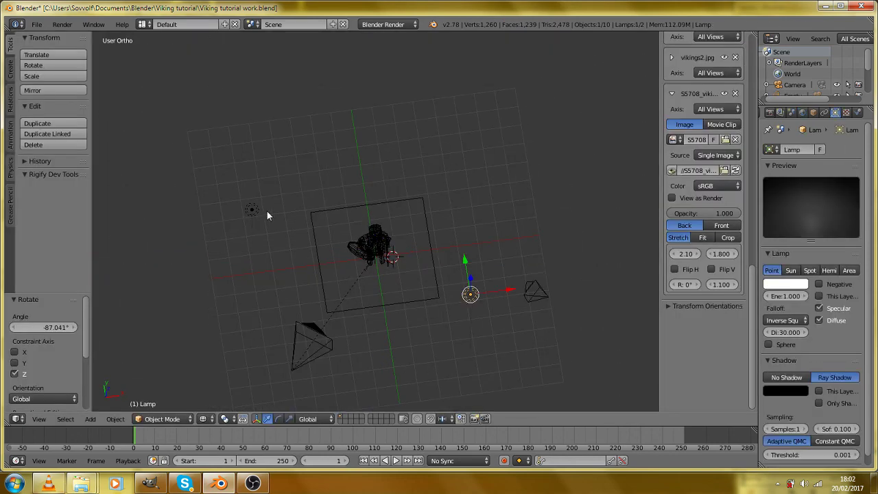
key(shift+d)
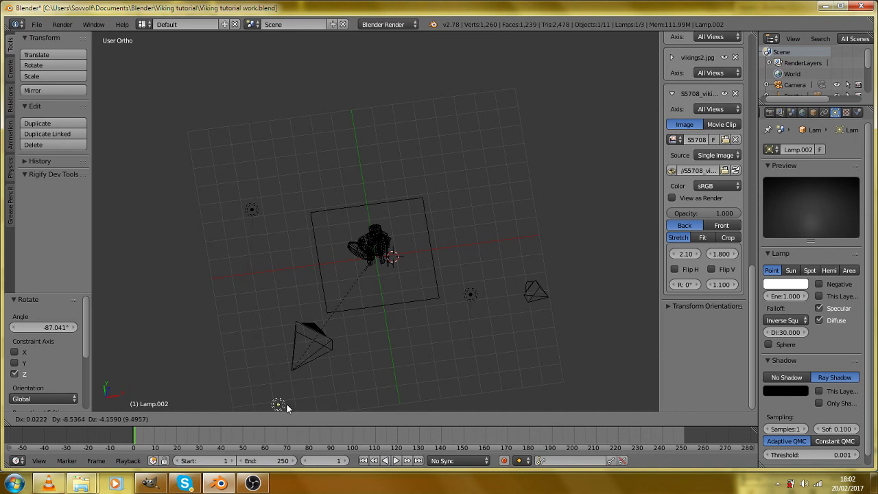
click(282, 382)
key(F12)
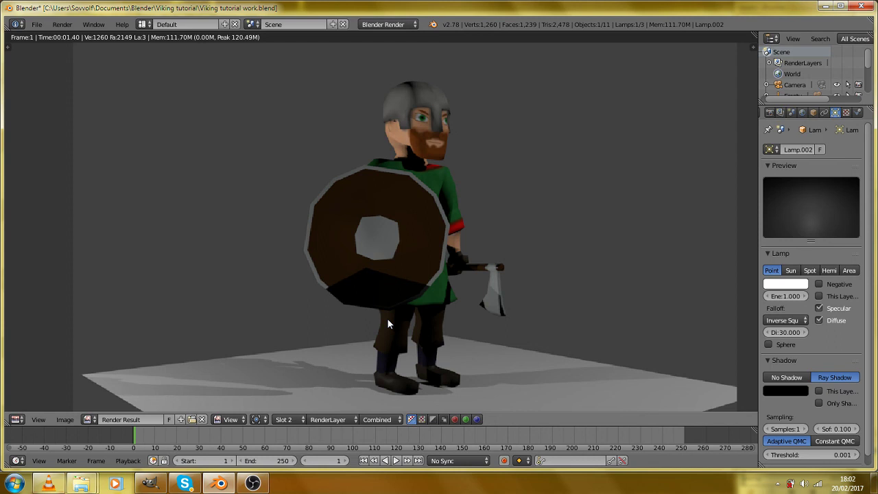
key(Escape)
Return to solid shading and put the Viking's armature in Pose Mode with the axe-hand bone hand.L selected.
key(KP_1)
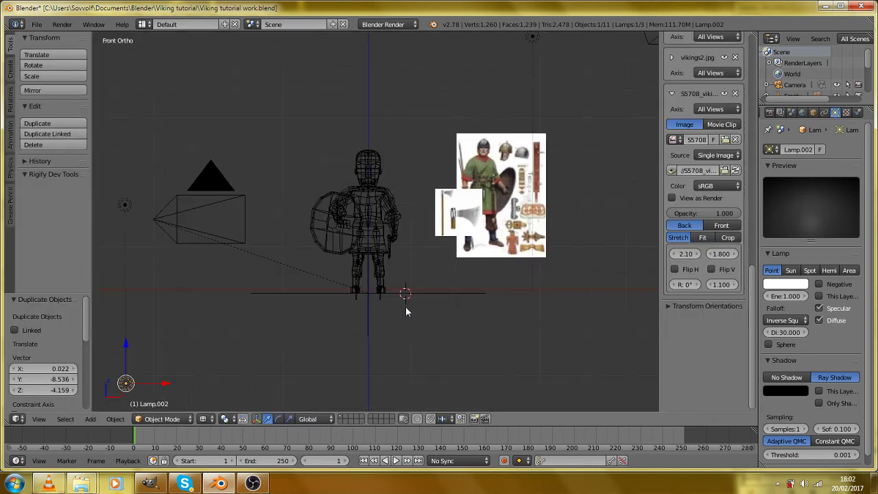
mouse_move(406, 312)
mouse_down()
mouse_move(442, 318)
mouse_move(353, 306)
mouse_move(364, 289)
mouse_up()
key(z)
scroll(508, 248, down, 2)
drag(419, 255, 399, 247)
scroll(432, 244, down, 3)
scroll(402, 251, up, 6)
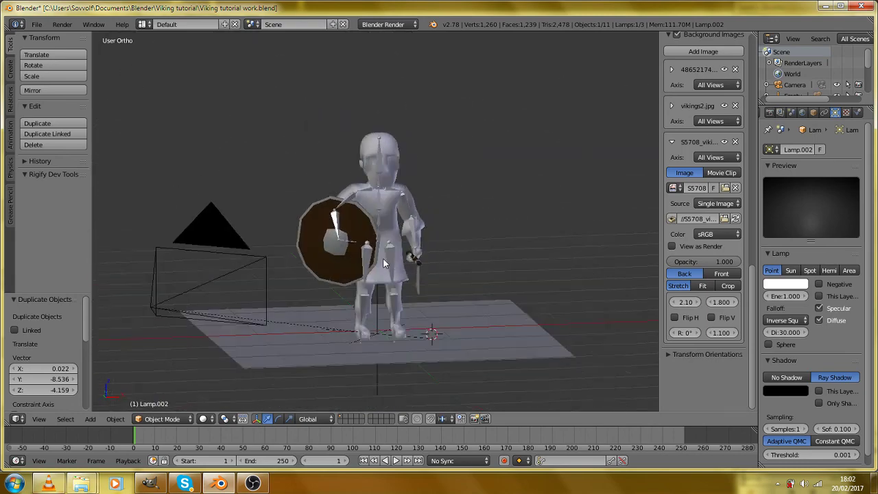
drag(382, 336, 320, 249)
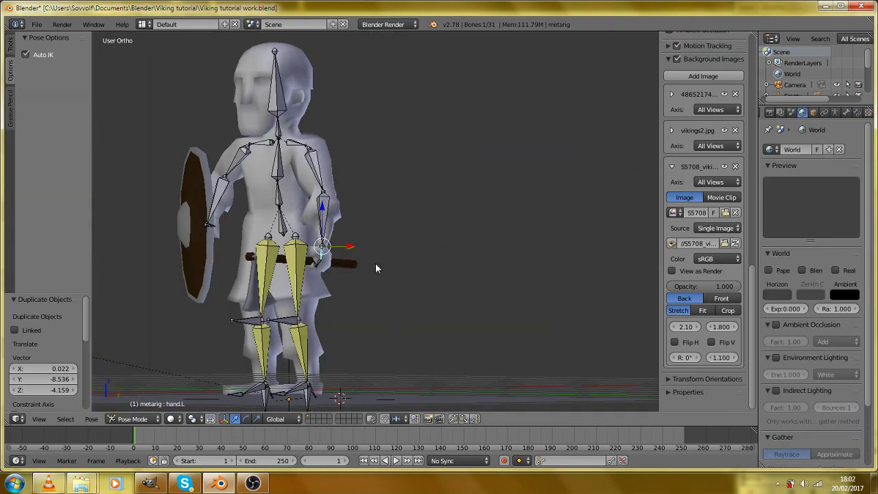
In the side view, try moving the axe-hand bone and the shield-hand bone to test the arms' posing.
key(KP_3)
key(g)
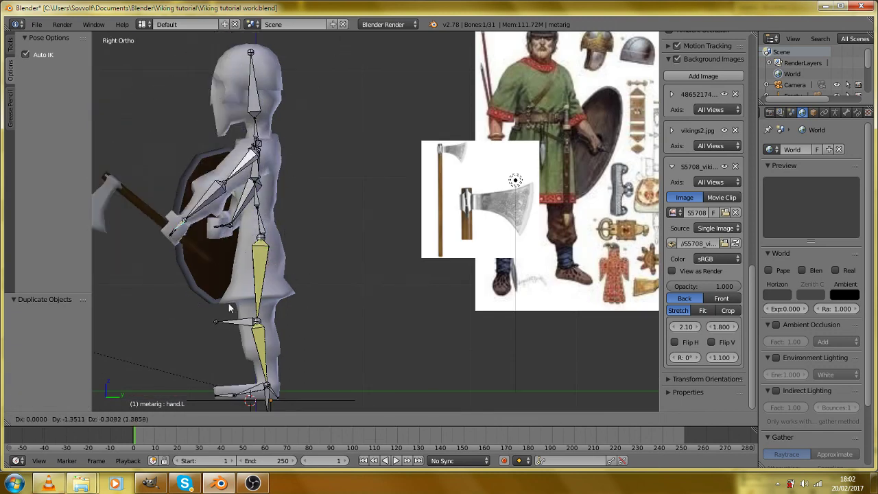
right_click(245, 170)
right_click(217, 222)
key(g)
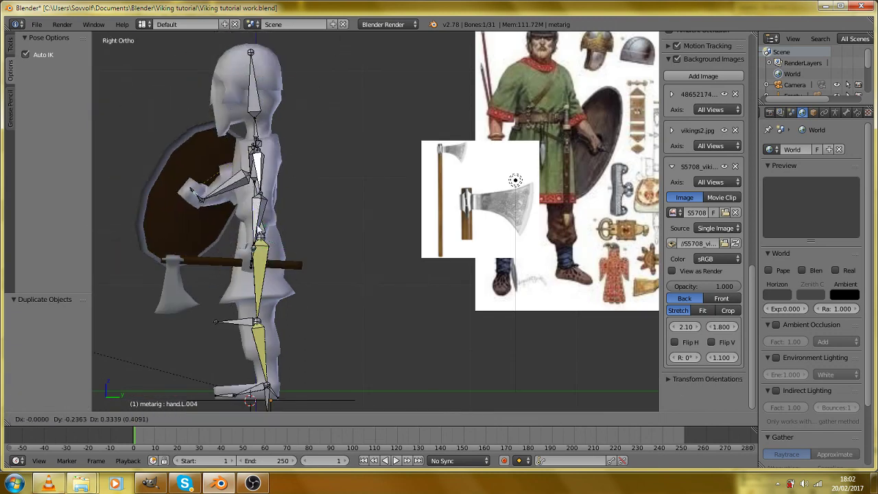
right_click(230, 186)
Try turning the Viking's head bone freely with a trackball rotation.
right_click(262, 102)
key(r)
key(r)
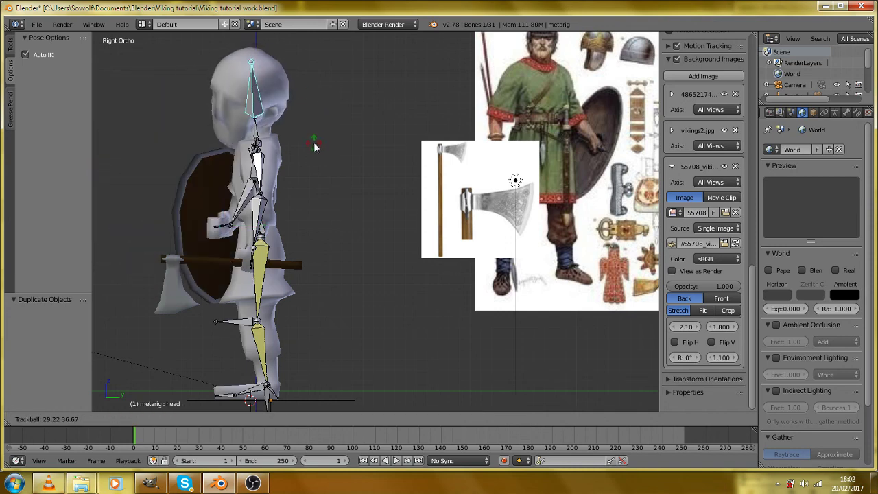
right_click(310, 115)
Try lifting the left leg by moving its ankle control bone shin.L.001.
right_click(266, 408)
scroll(318, 377, down, 2)
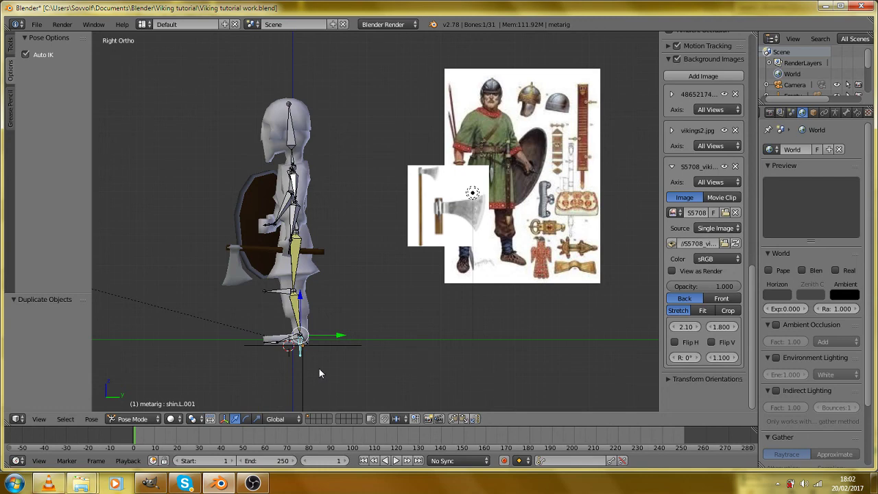
key(g)
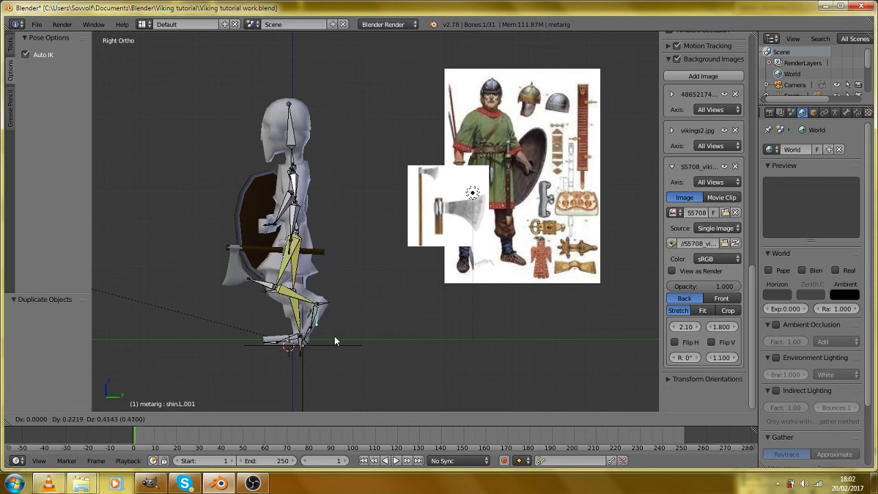
right_click(306, 351)
drag(273, 336, 385, 385)
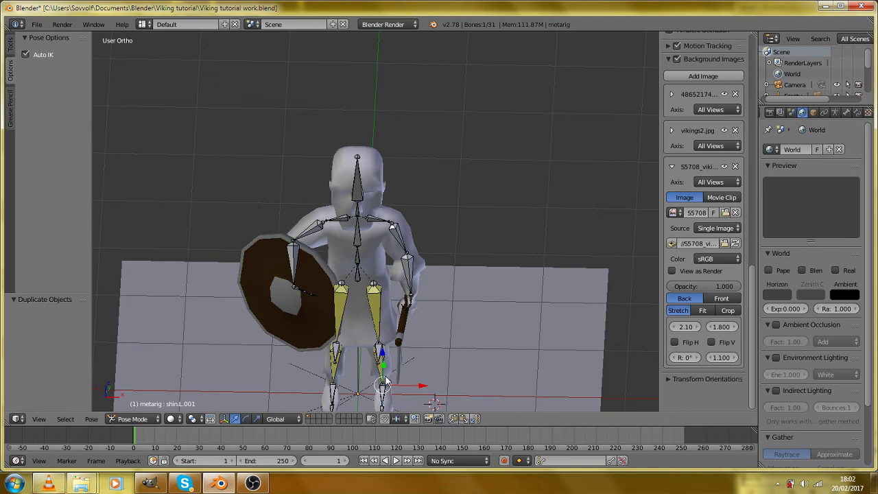
key(KP_1)
scroll(384, 381, up, 3)
drag(423, 295, 382, 299)
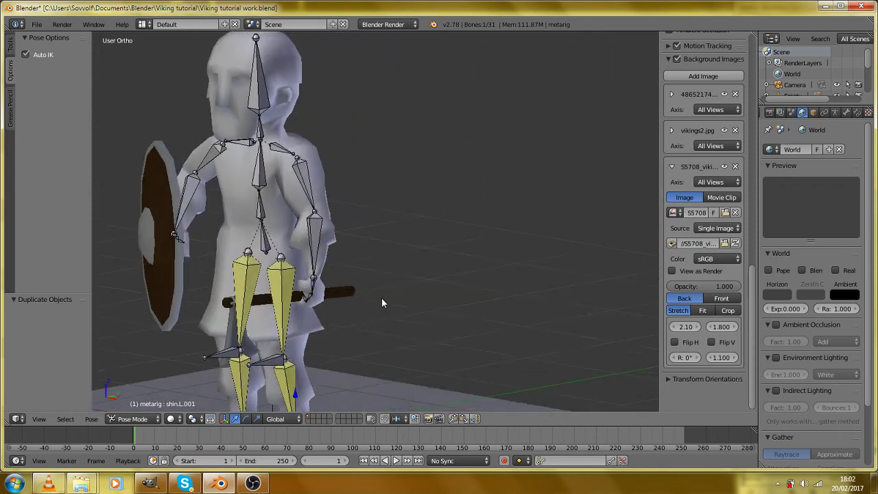
Examine the posed Viking's arm bones, shield and axe from several angles, briefly checking the rig in wireframe shading.
scroll(382, 300, up, 2)
drag(331, 313, 367, 319)
scroll(421, 362, up, 2)
drag(413, 365, 458, 345)
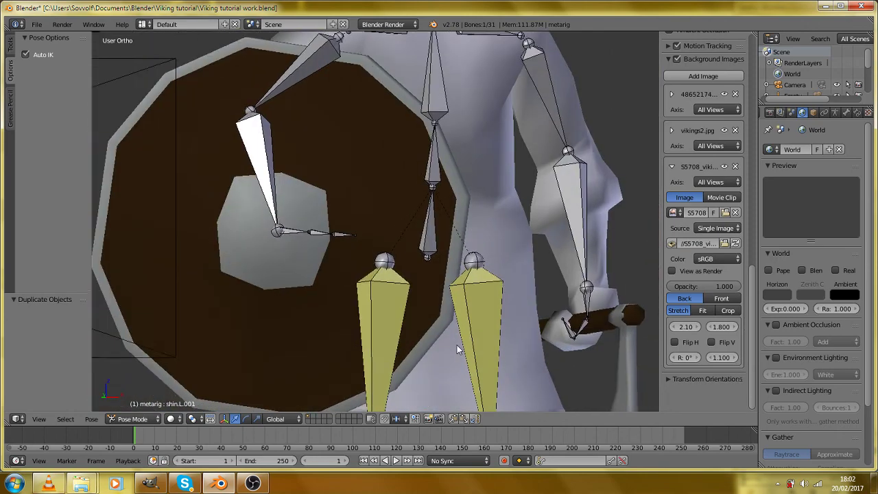
scroll(457, 345, down, 2)
key(z)
key(z)
scroll(458, 345, down, 2)
Return the Viking's armature to Pose Mode and deselect all of its bones.
key(Tab)
drag(480, 294, 416, 270)
key(ctrl+Tab)
key(a)
key(a)
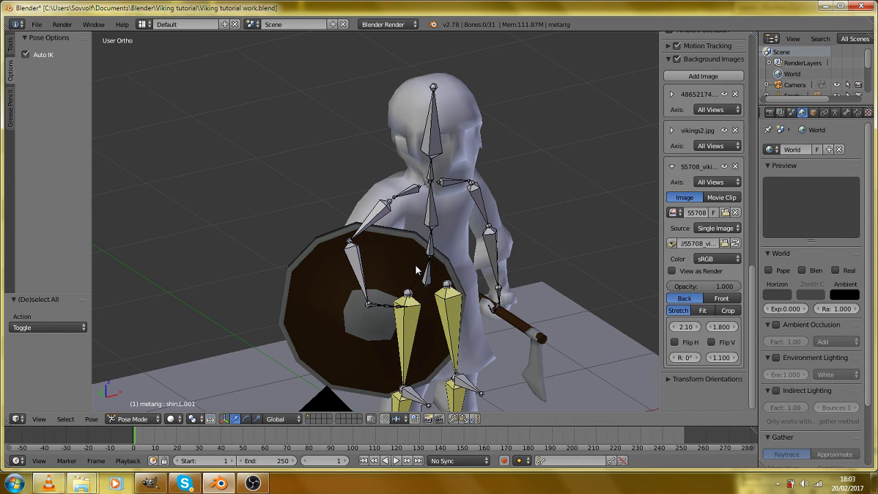
scroll(473, 193, up, 3)
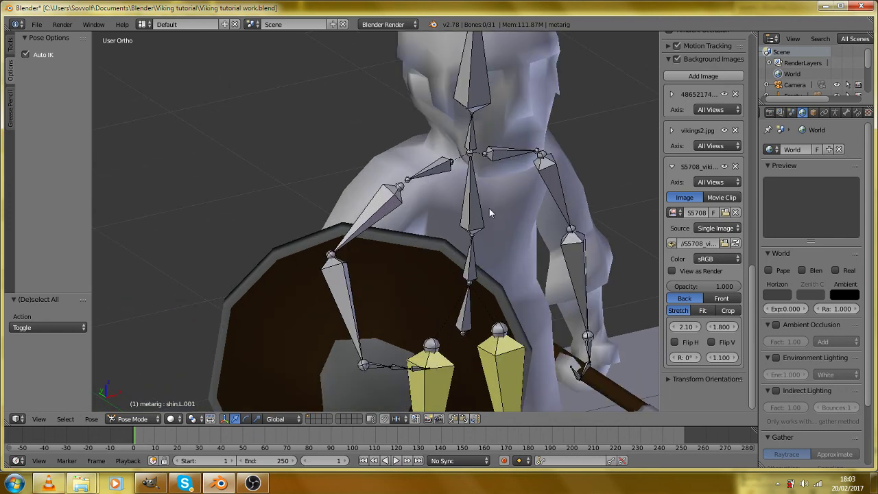
In the front view, try moving the axe-hand bone hand.L to test how the arm and axe follow.
key(KP_1)
scroll(471, 249, down, 5)
scroll(460, 264, up, 2)
right_click(443, 269)
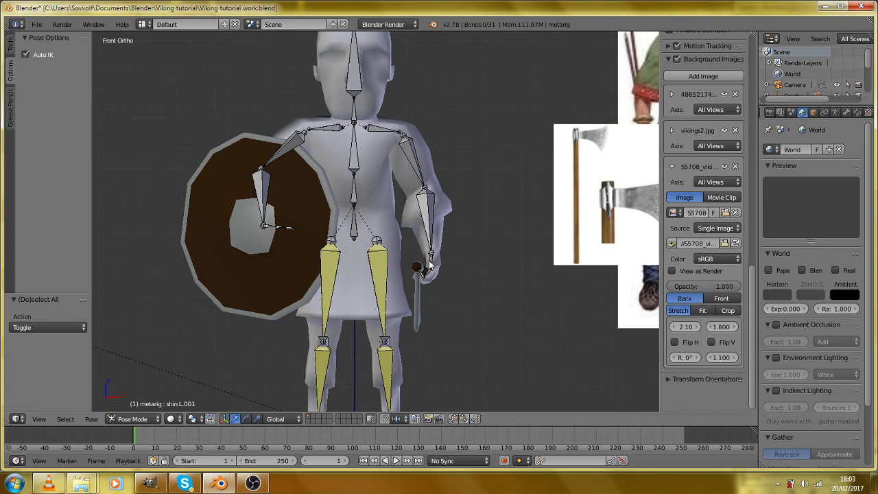
key(g)
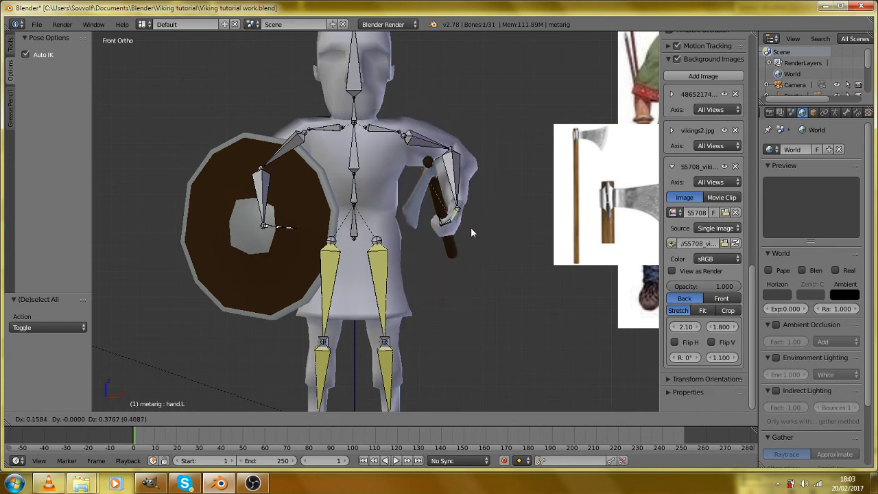
right_click(461, 261)
scroll(425, 254, down, 1)
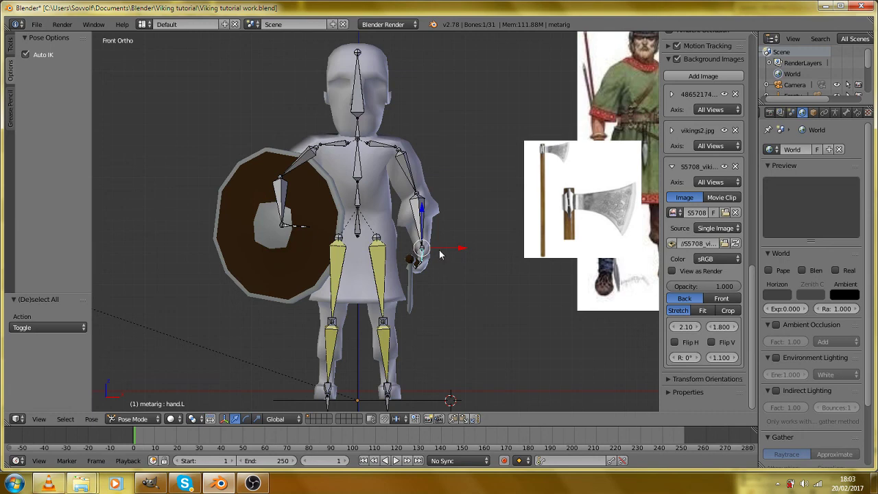
drag(476, 293, 361, 313)
key(KP_1)
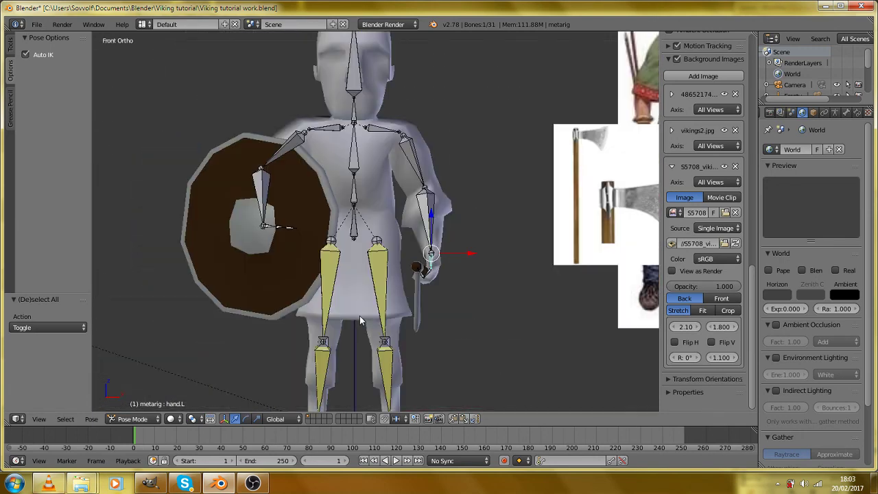
click(252, 484)
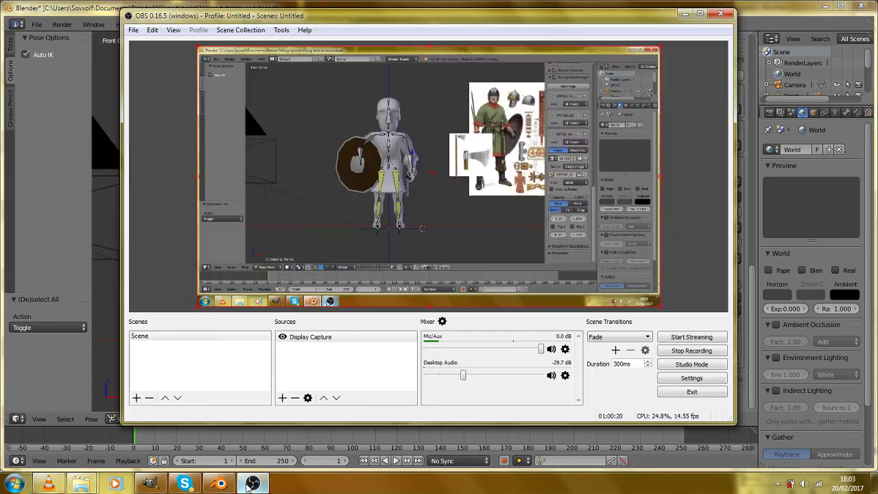